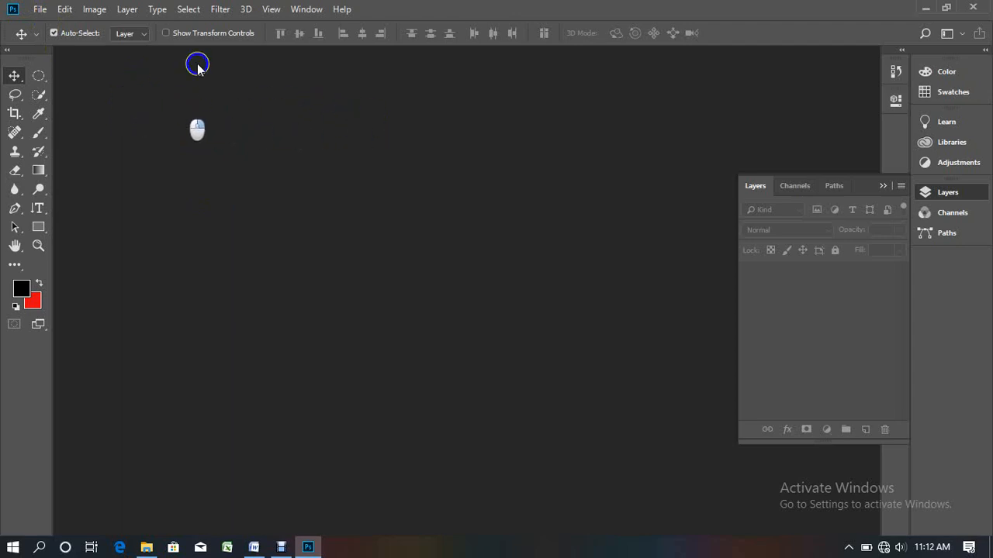
{"action": "left_click", "coordinate": [39, 11]}
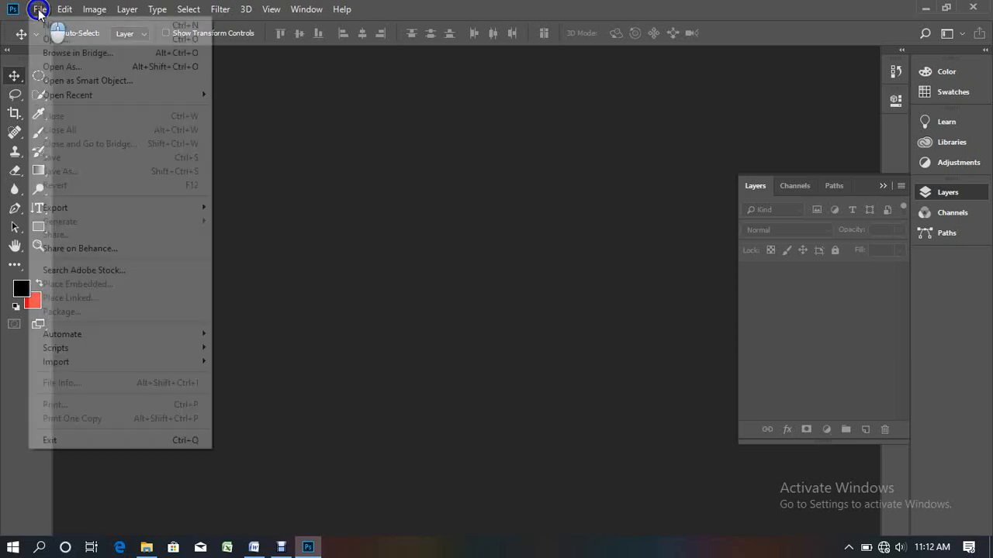
{"action": "mouse_move", "coordinate": [65, 9]}
{"action": "left_click", "coordinate": [318, 97]}
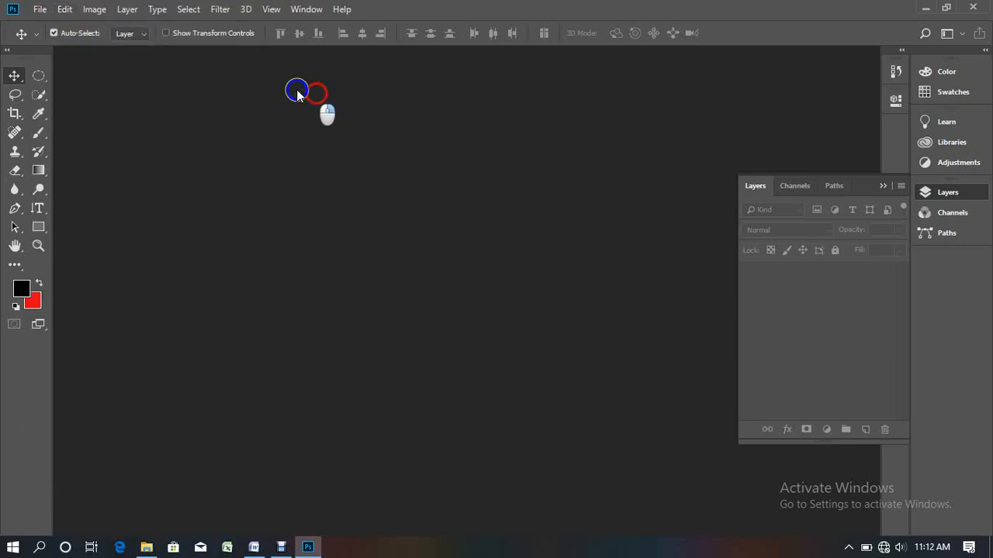
- Create a new document from the Default Photoshop Size preset with units in pixels, 2100 x 1500 at 300 pixels/inch
{"action": "left_click", "coordinate": [39, 10]}
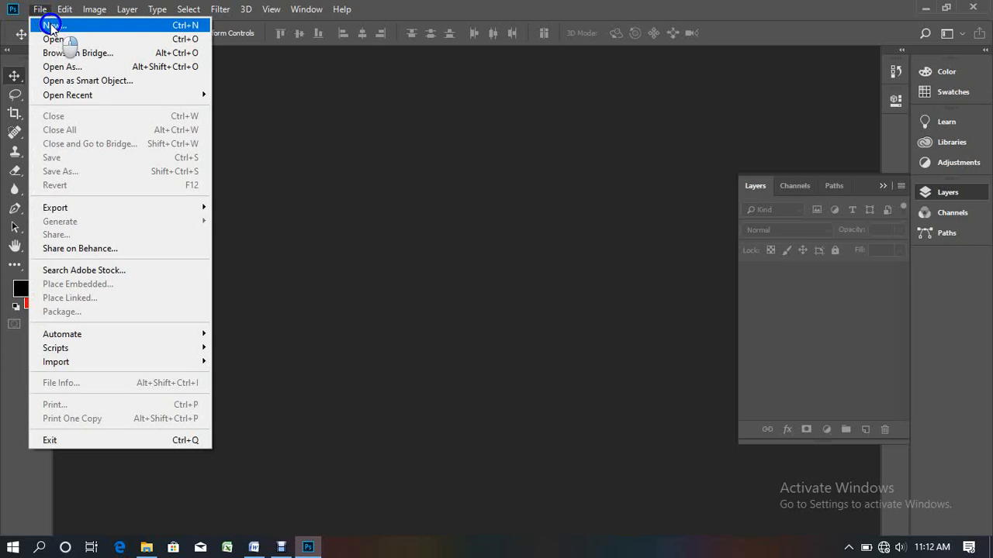
{"action": "left_click", "coordinate": [51, 26]}
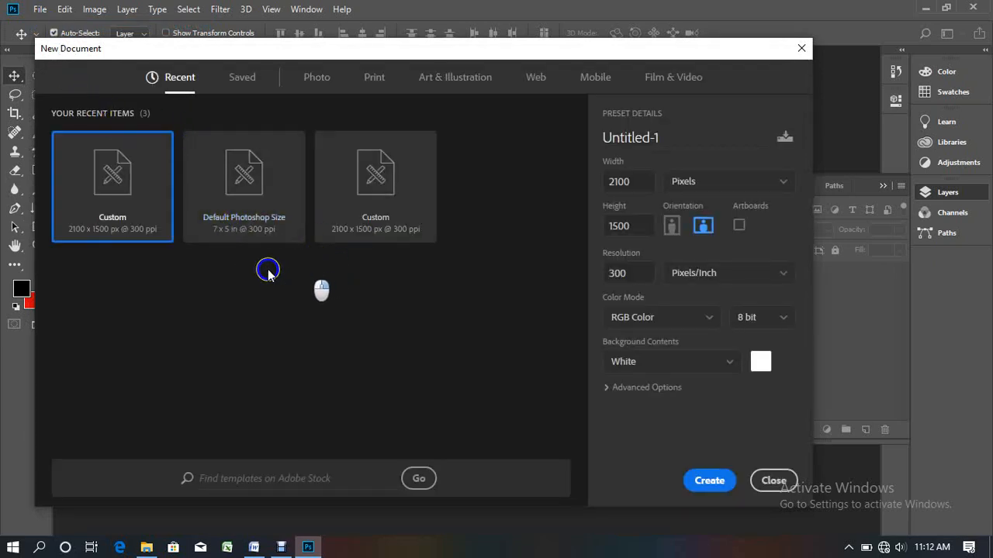
{"action": "left_click", "coordinate": [249, 196]}
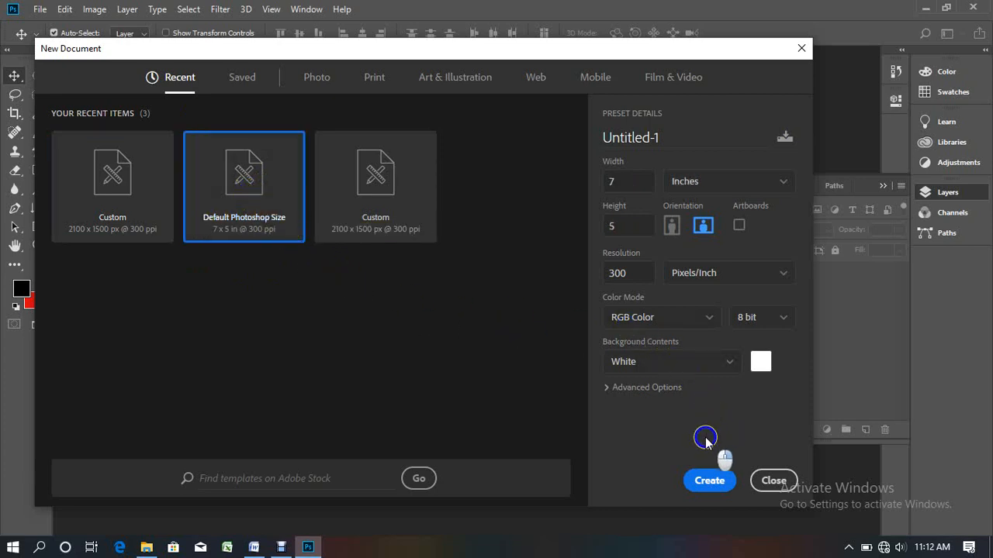
{"action": "left_click", "coordinate": [731, 183]}
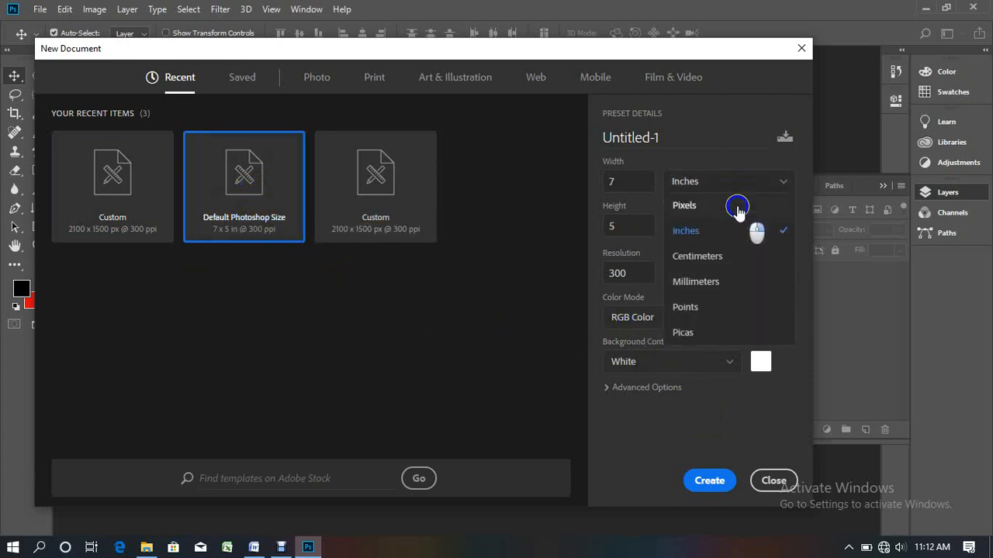
{"action": "left_click", "coordinate": [737, 208]}
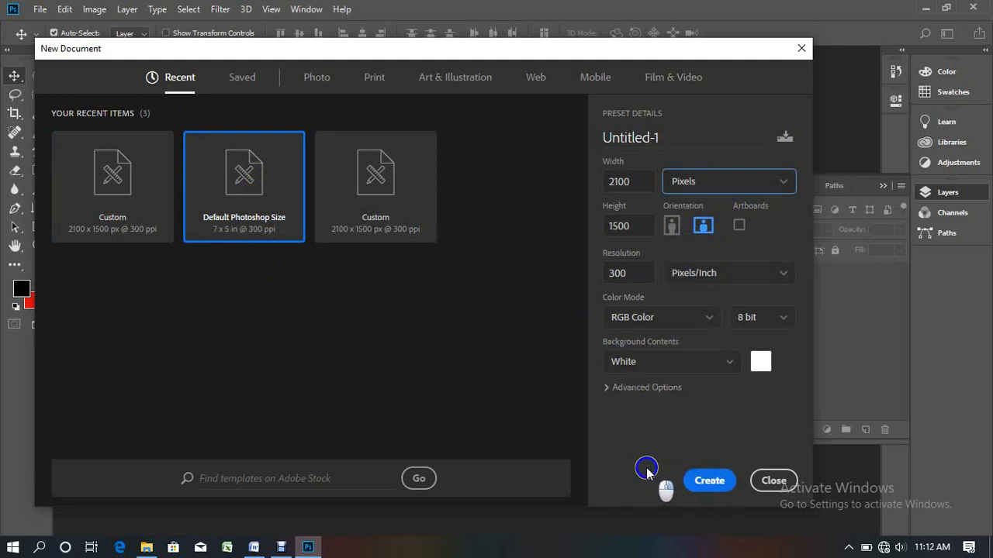
{"action": "left_click", "coordinate": [715, 489]}
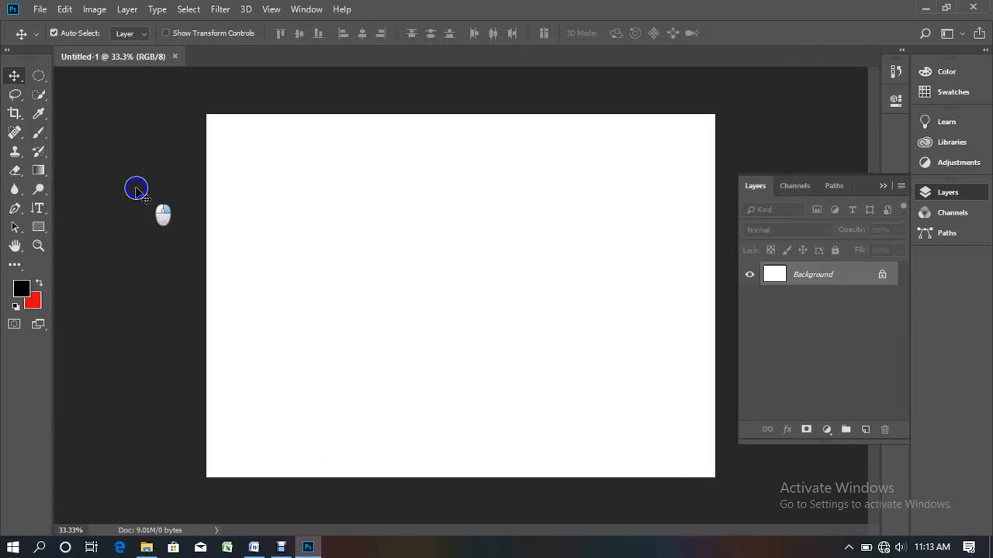
- Switch to Word to review the Photoshop lesson outline in the Graphic-Design document, and return to Photoshop
{"action": "left_click", "coordinate": [886, 187]}
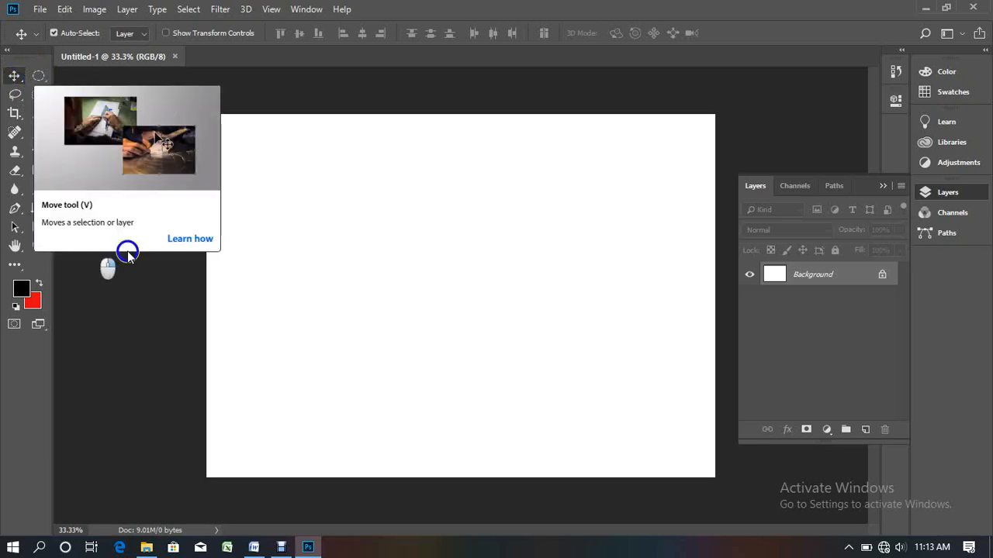
{"action": "left_click", "coordinate": [254, 548]}
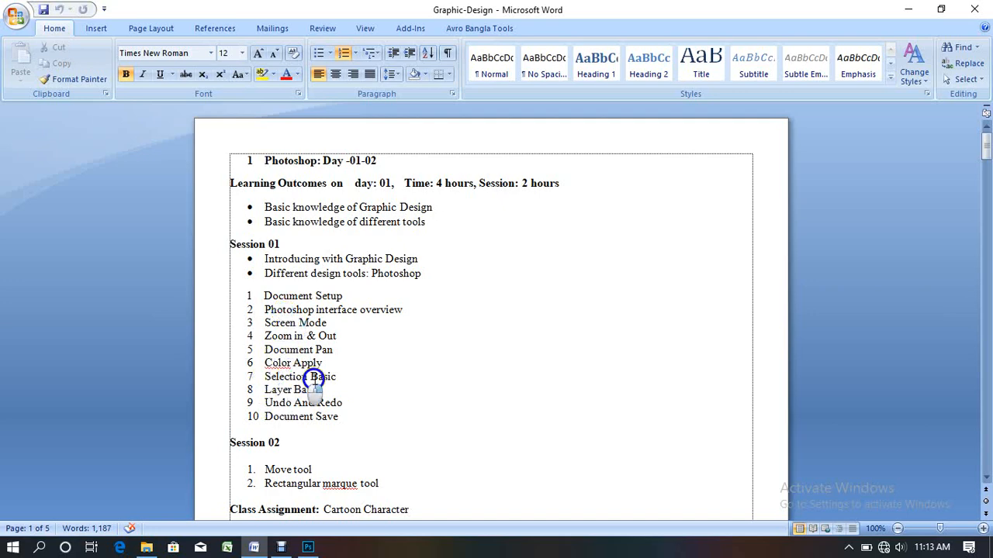
{"action": "left_click", "coordinate": [908, 10]}
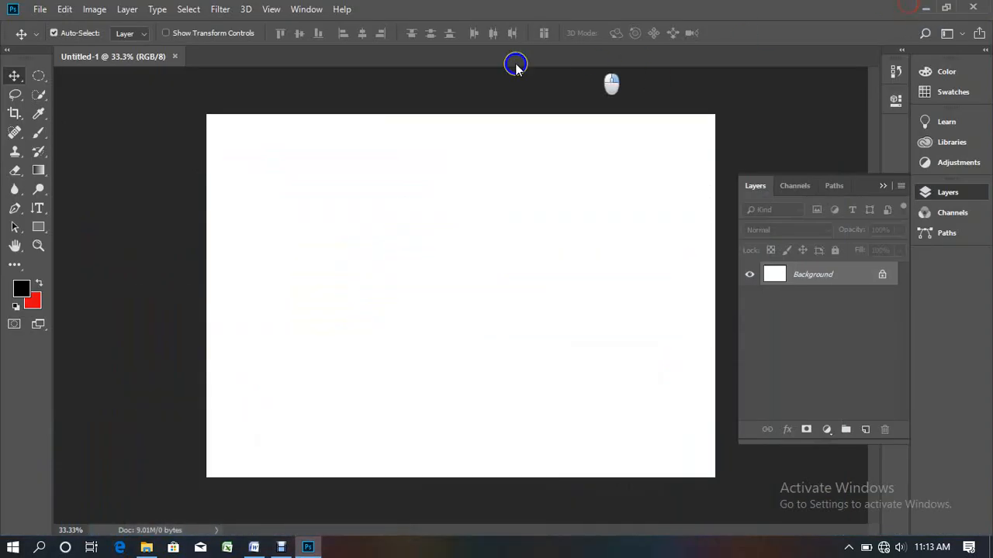
- Draw a wide, short Rectangular Marquee selection across the upper part of the canvas and add a new empty layer
{"action": "right_click", "coordinate": [45, 74]}
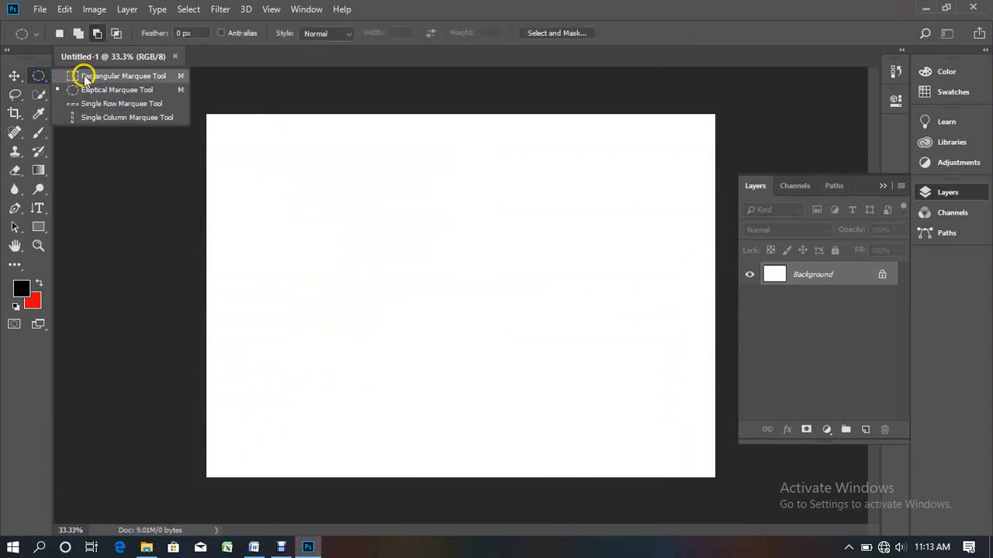
{"action": "left_click", "coordinate": [81, 73]}
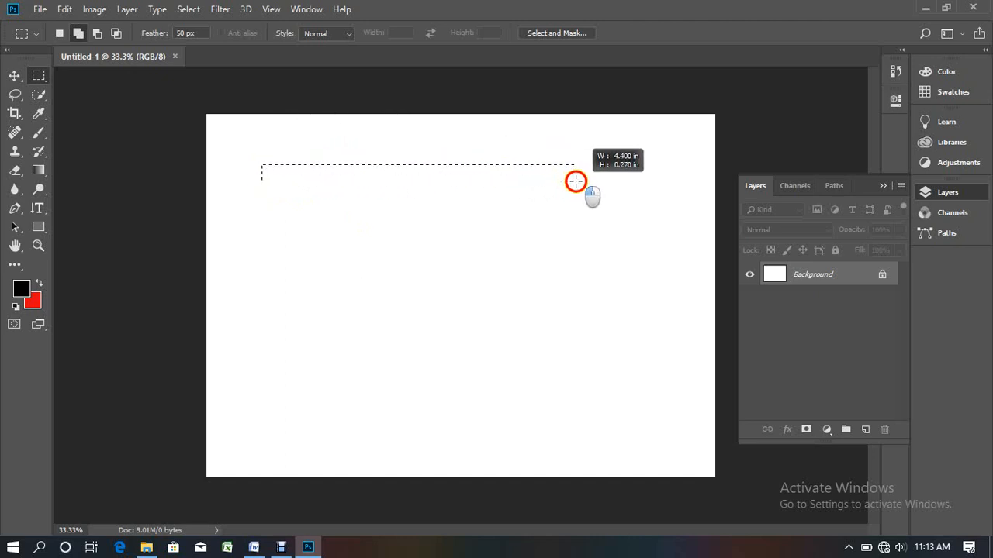
{"action": "left_click_drag", "start_coordinate": [575, 181], "coordinate": [614, 204]}
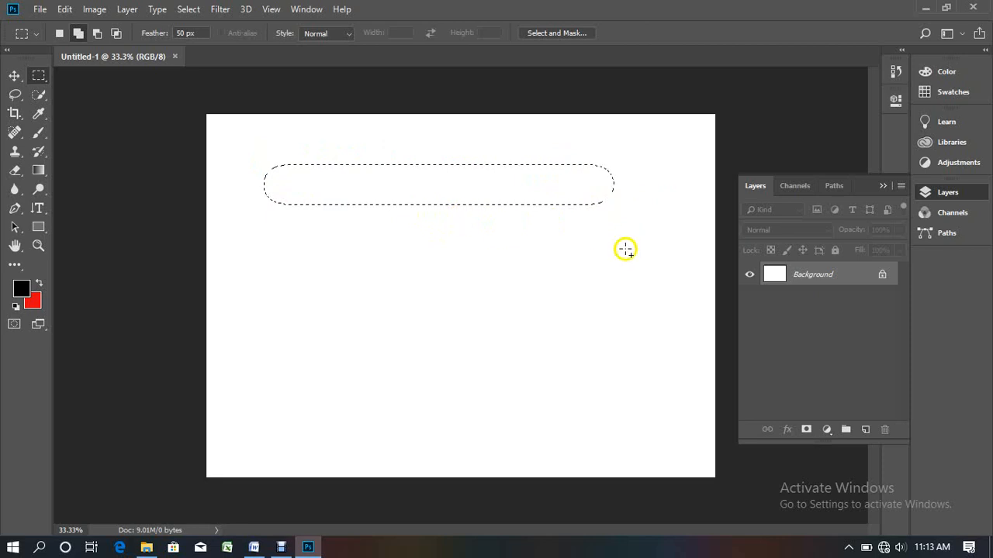
{"action": "left_click", "coordinate": [865, 429]}
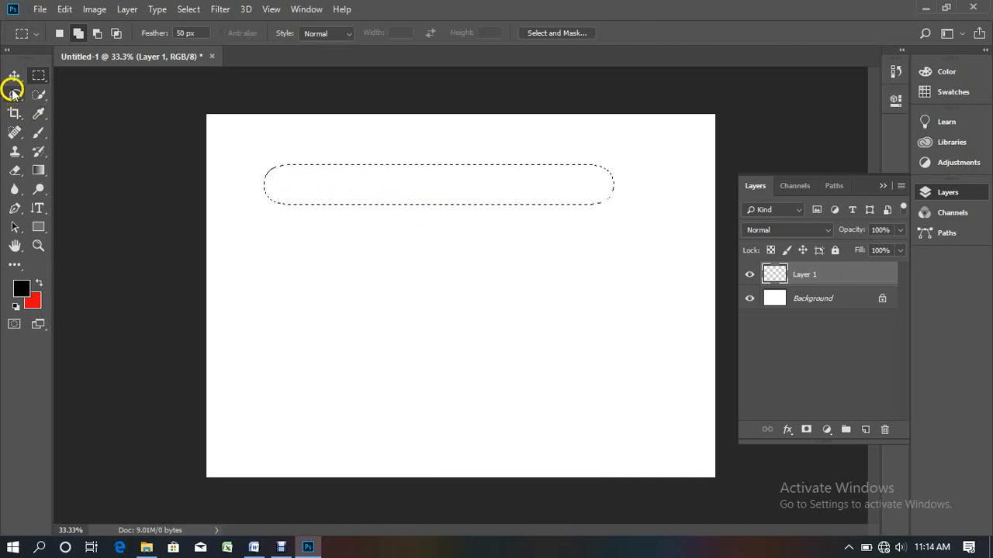
- Try another rectangular selection below the first, clear the selections and set the marquee's Feather to 0 px
{"action": "right_click", "coordinate": [39, 78]}
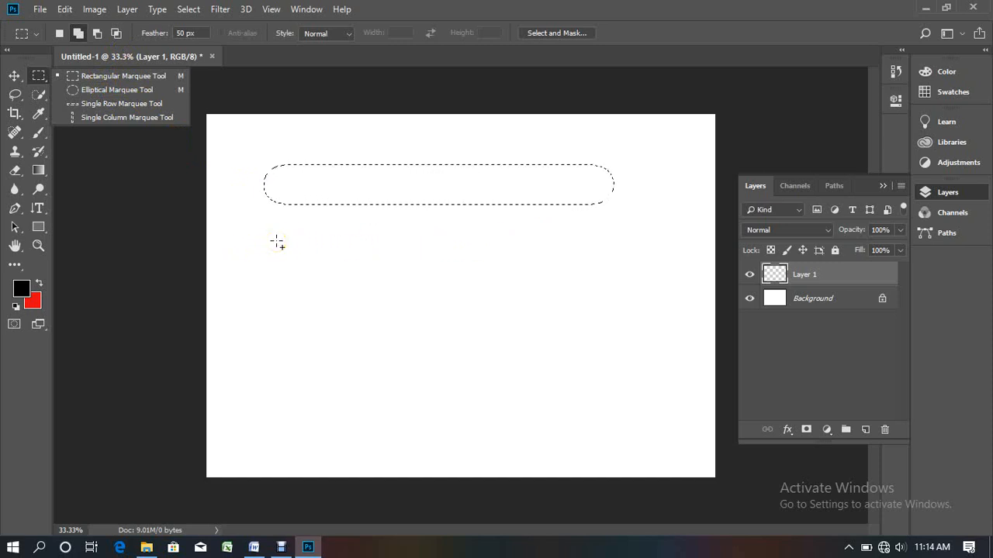
{"action": "left_click_drag", "start_coordinate": [277, 242], "coordinate": [607, 319]}
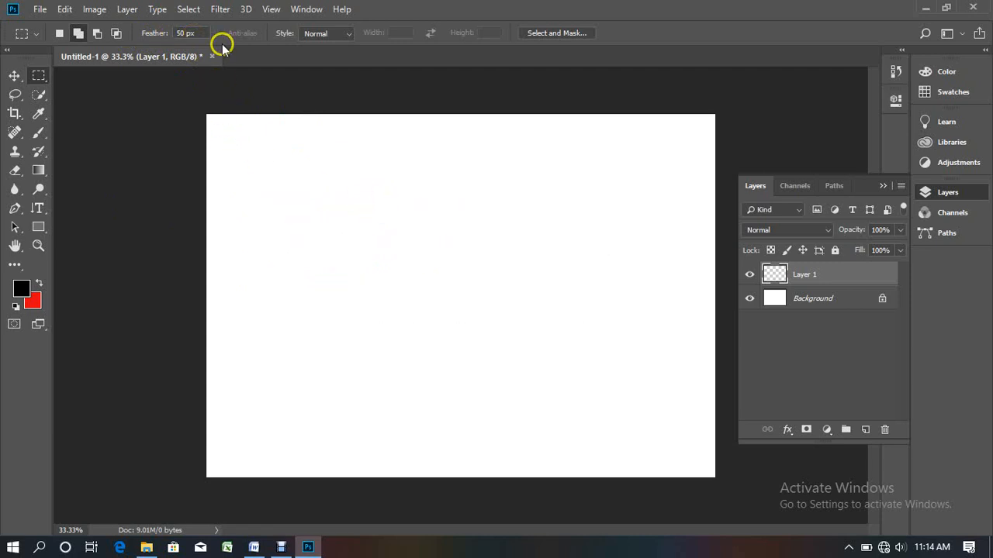
{"action": "left_click_drag", "start_coordinate": [194, 33], "coordinate": [155, 32]}
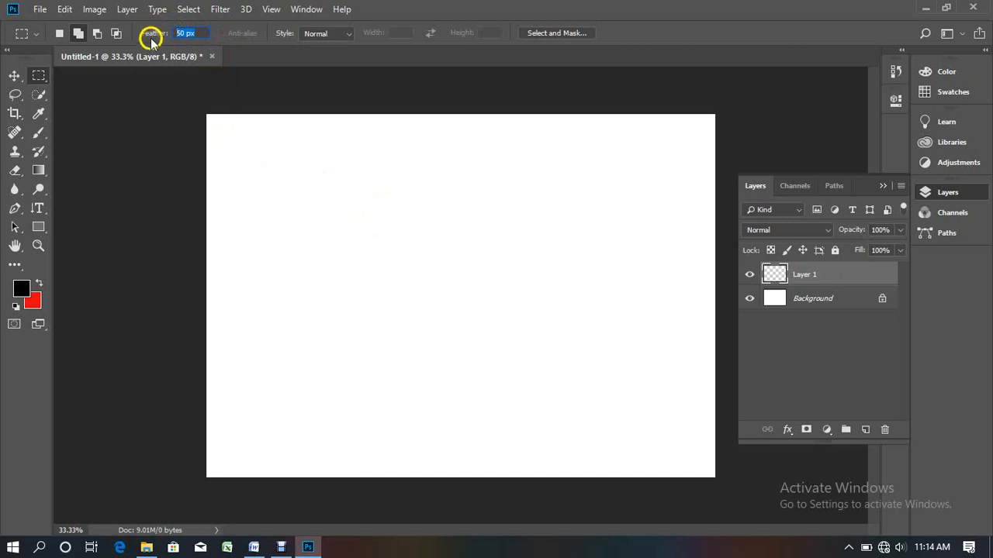
{"action": "type", "text": "0"}
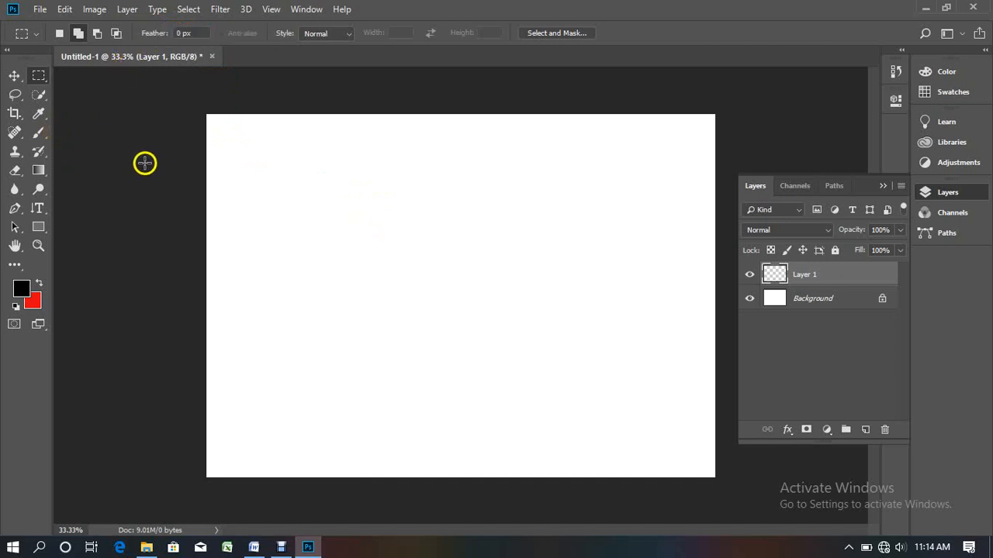
- Draw a sharp-cornered, wide rectangular selection in the upper part of the canvas and fill it with the black foreground color
{"action": "left_click_drag", "start_coordinate": [274, 162], "coordinate": [621, 249]}
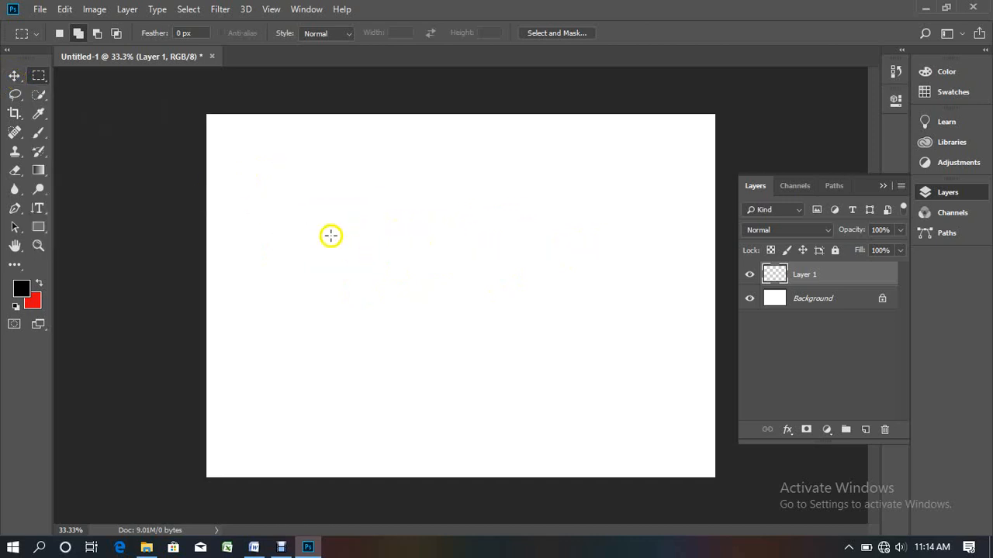
{"action": "left_click_drag", "start_coordinate": [304, 183], "coordinate": [632, 224]}
{"action": "key", "text": "alt+BackSpace"}
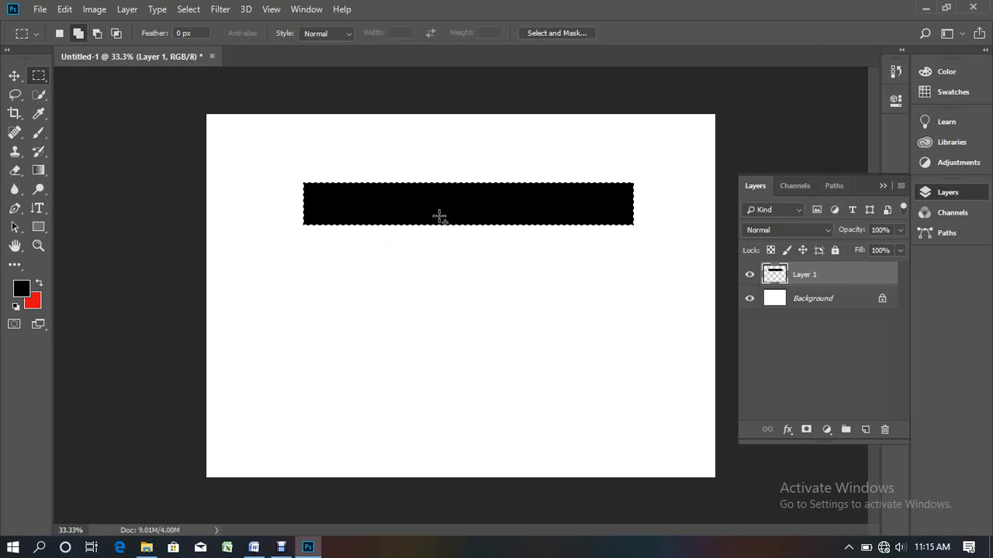
- Clear the selection and move the black bar slightly up and to the left with the Move tool
{"action": "left_click", "coordinate": [14, 76]}
{"action": "left_click", "coordinate": [423, 219]}
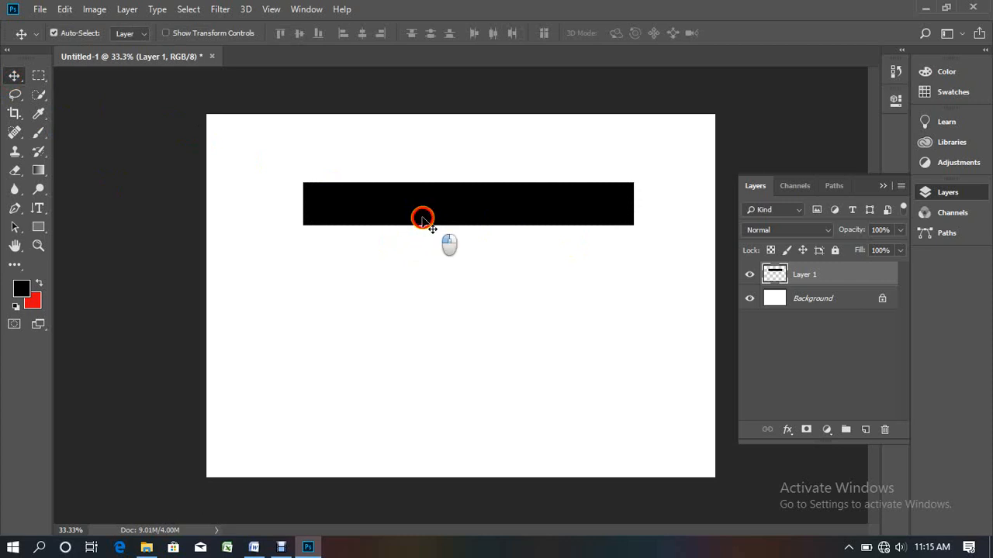
{"action": "left_click_drag", "start_coordinate": [423, 219], "coordinate": [406, 200]}
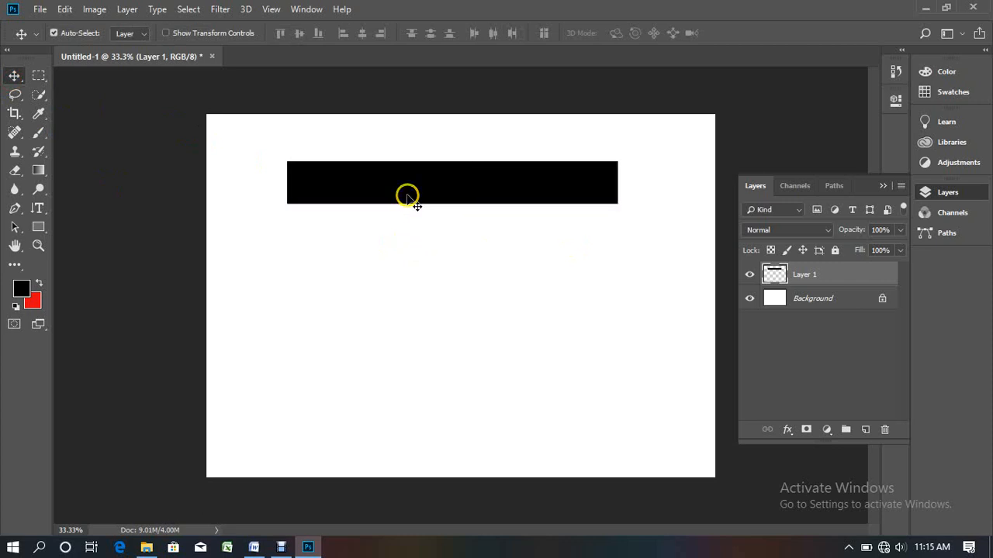
- Duplicate the black bar three times and stack the copies beneath the original with small gaps between them
{"action": "left_click", "coordinate": [400, 196]}
{"action": "left_click_drag", "start_coordinate": [395, 196], "coordinate": [385, 204]}
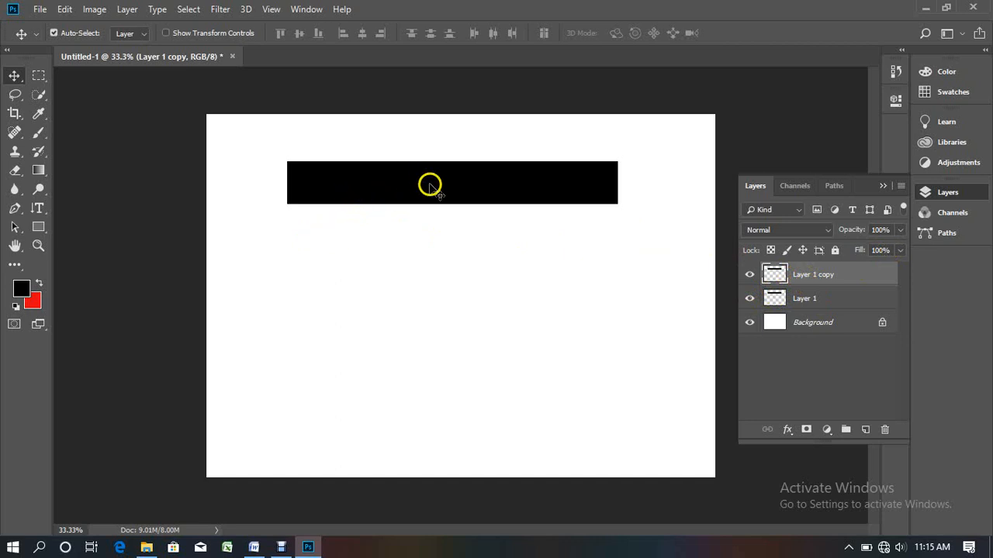
{"action": "left_click_drag", "start_coordinate": [429, 186], "coordinate": [427, 253]}
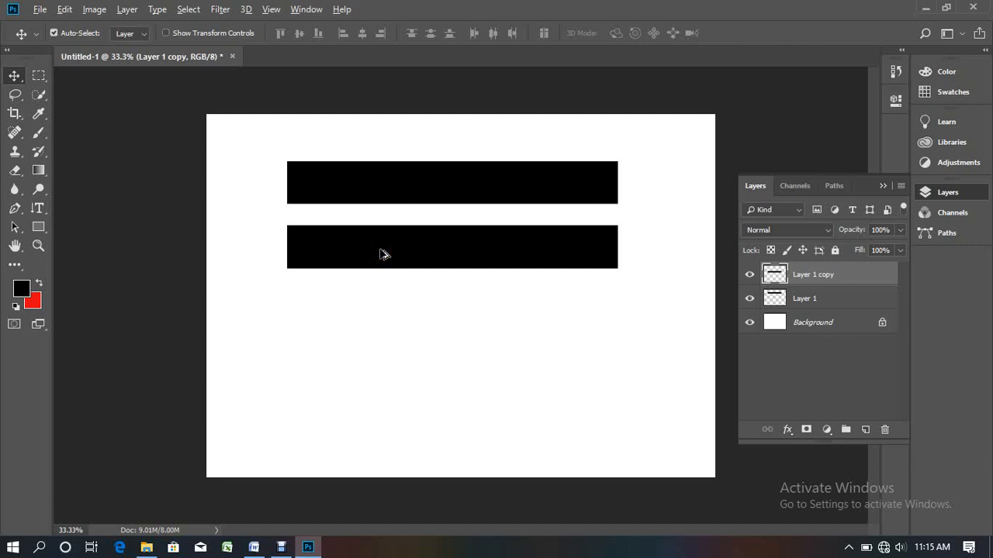
{"action": "left_click_drag", "start_coordinate": [385, 255], "coordinate": [378, 370]}
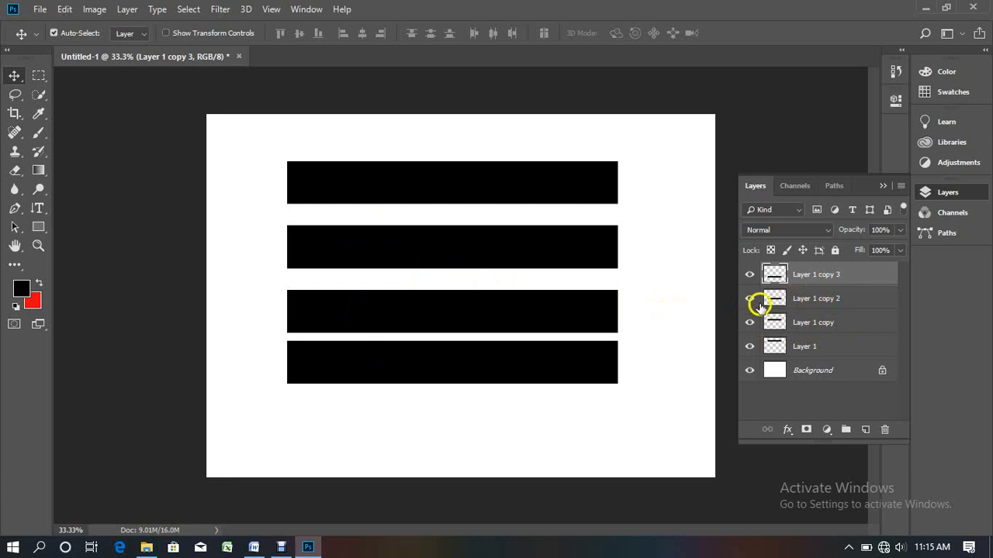
{"action": "left_click_drag", "start_coordinate": [449, 320], "coordinate": [449, 311]}
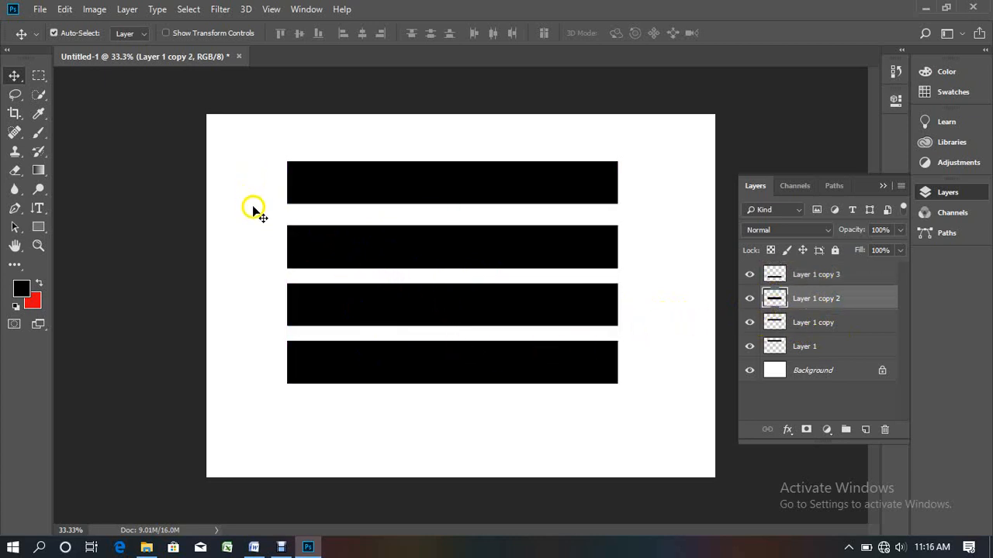
- Stagger the three lower bars horizontally, moving the second and fourth to the left and the third to the right
{"action": "left_click_drag", "start_coordinate": [344, 256], "coordinate": [307, 253]}
{"action": "left_click_drag", "start_coordinate": [348, 301], "coordinate": [420, 301]}
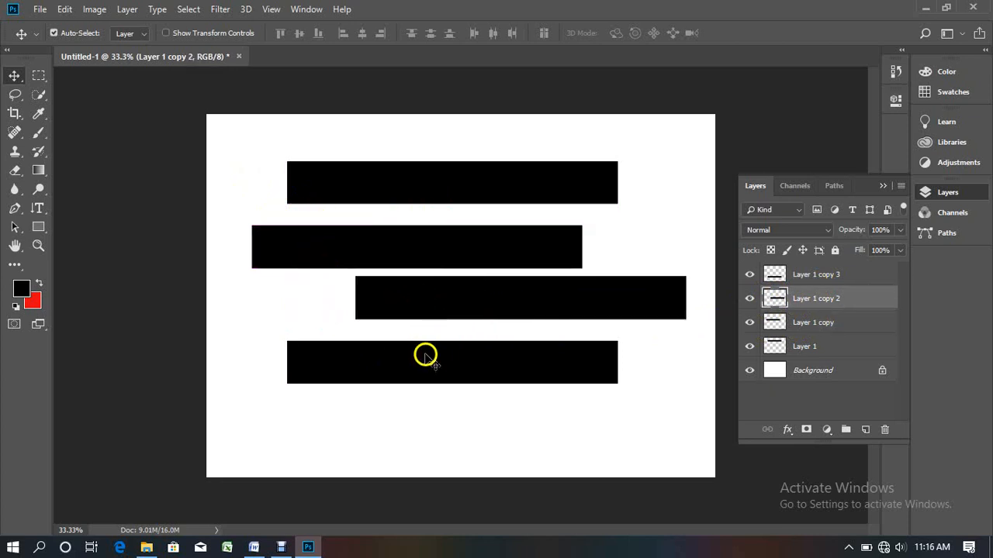
{"action": "left_click_drag", "start_coordinate": [425, 355], "coordinate": [390, 355]}
{"action": "left_click_drag", "start_coordinate": [379, 302], "coordinate": [376, 308]}
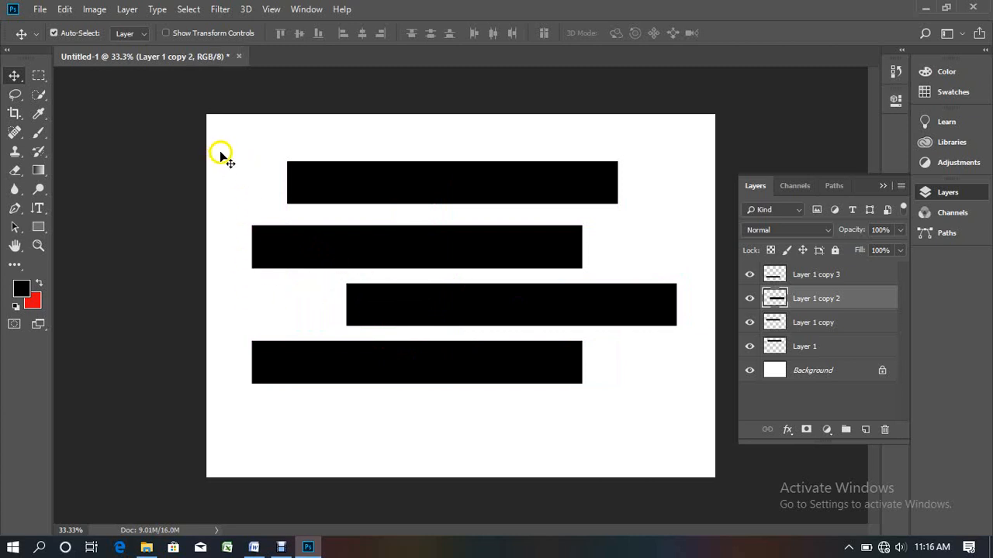
- Select all four bar layers on the canvas and align their left edges
{"action": "left_click_drag", "start_coordinate": [229, 146], "coordinate": [426, 398]}
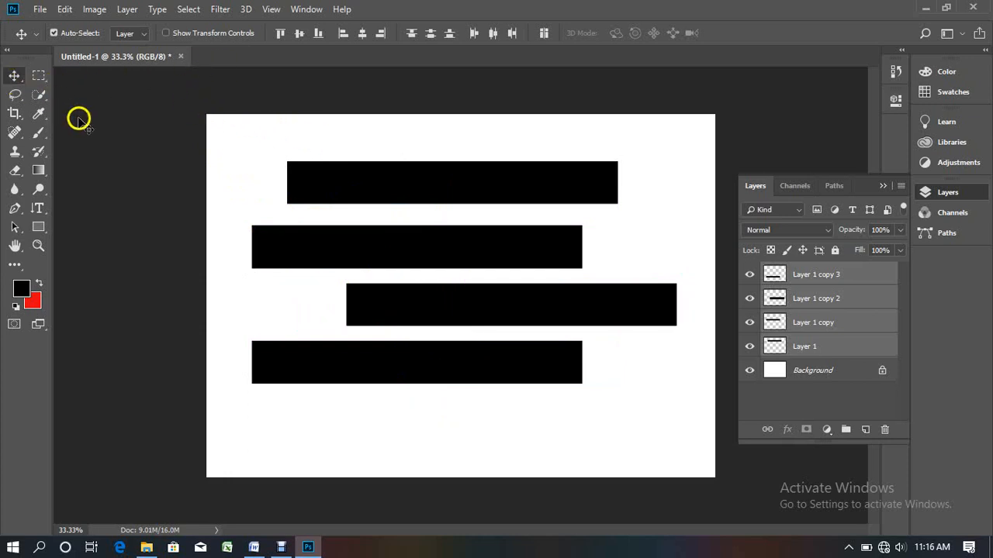
{"action": "left_click_drag", "start_coordinate": [239, 138], "coordinate": [412, 361]}
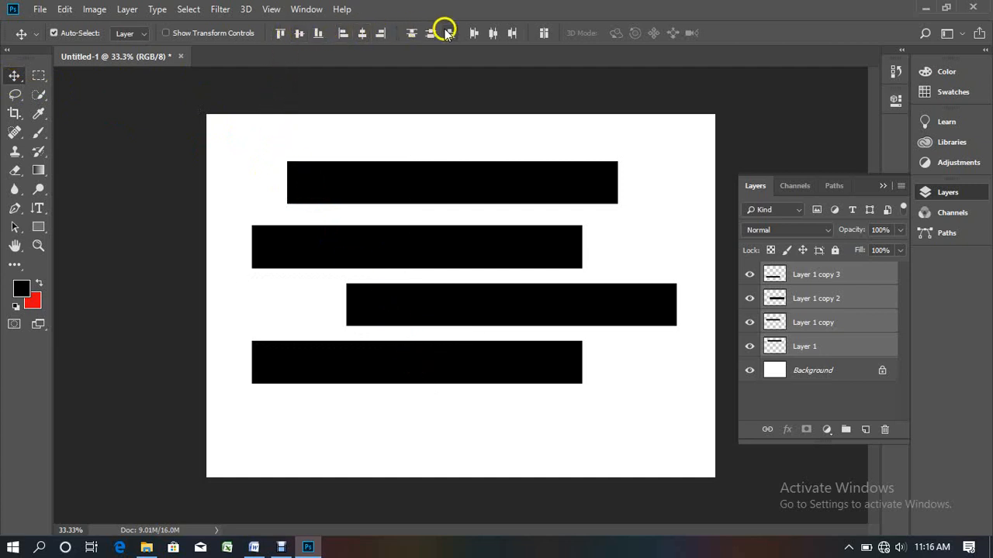
{"action": "left_click", "coordinate": [344, 36]}
{"action": "left_click", "coordinate": [344, 37]}
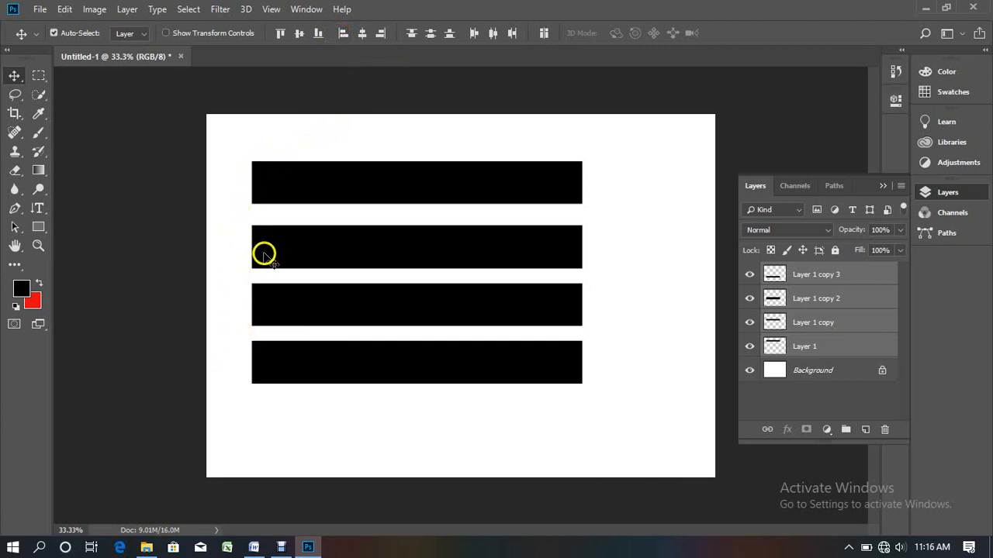
- Shift the four bars together to the right, then offset the second and fourth bars left and the third right
{"action": "left_click_drag", "start_coordinate": [312, 263], "coordinate": [295, 245]}
{"action": "left_click", "coordinate": [326, 402]}
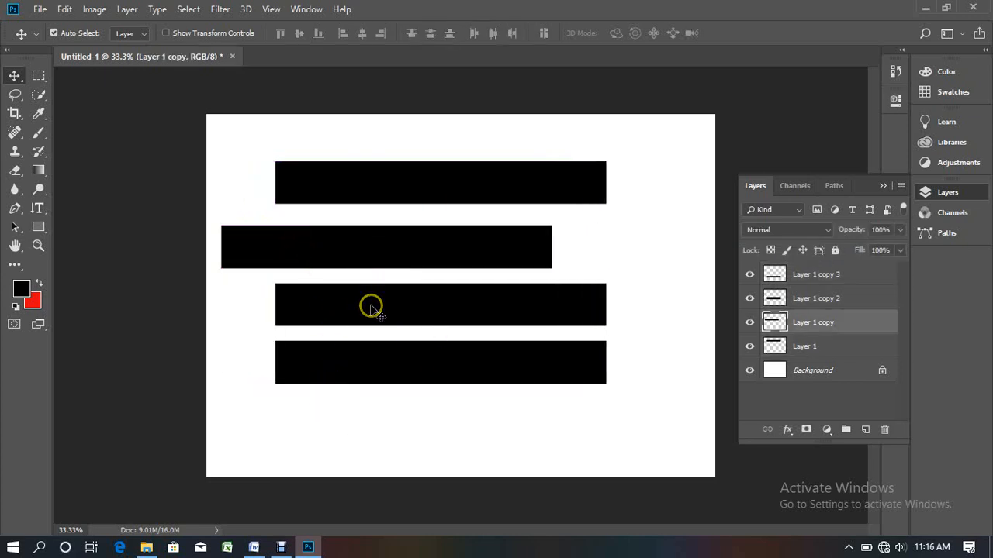
{"action": "left_click_drag", "start_coordinate": [373, 303], "coordinate": [426, 303]}
{"action": "left_click_drag", "start_coordinate": [385, 379], "coordinate": [355, 376]}
- Select all four staggered bars again and align their right edges
{"action": "left_click_drag", "start_coordinate": [437, 127], "coordinate": [701, 399]}
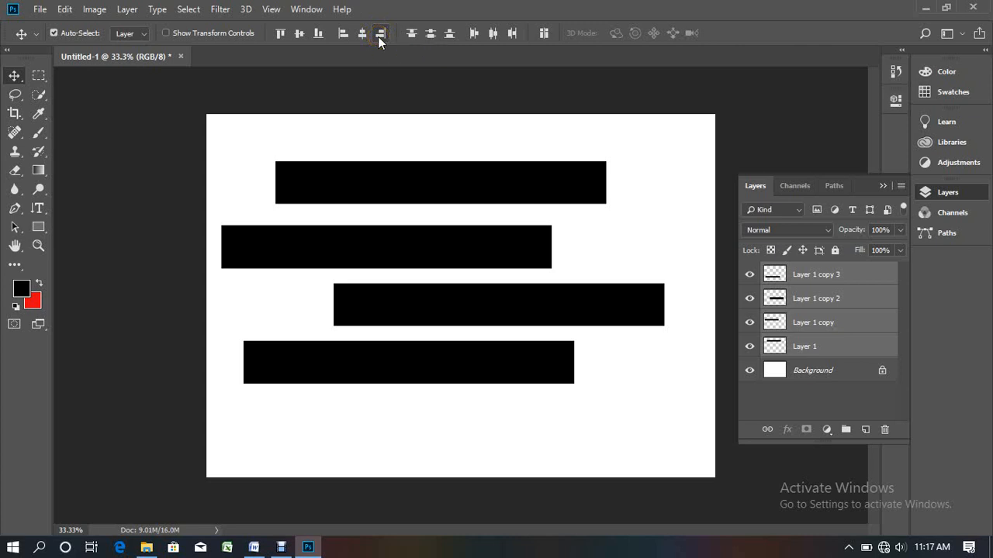
{"action": "left_click", "coordinate": [379, 34]}
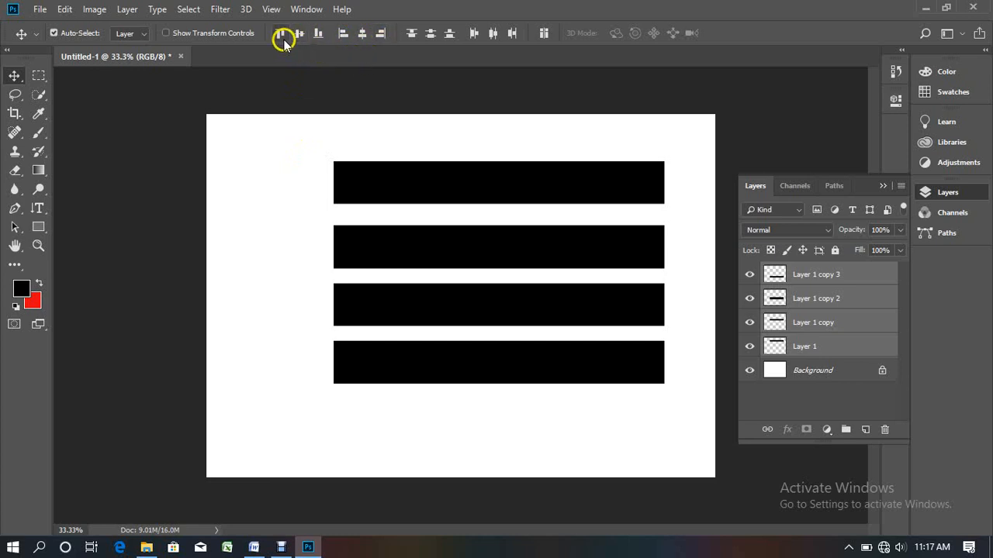
- Select all four horizontal bar layers and delete them, leaving only the Background layer
{"action": "left_click", "coordinate": [310, 180]}
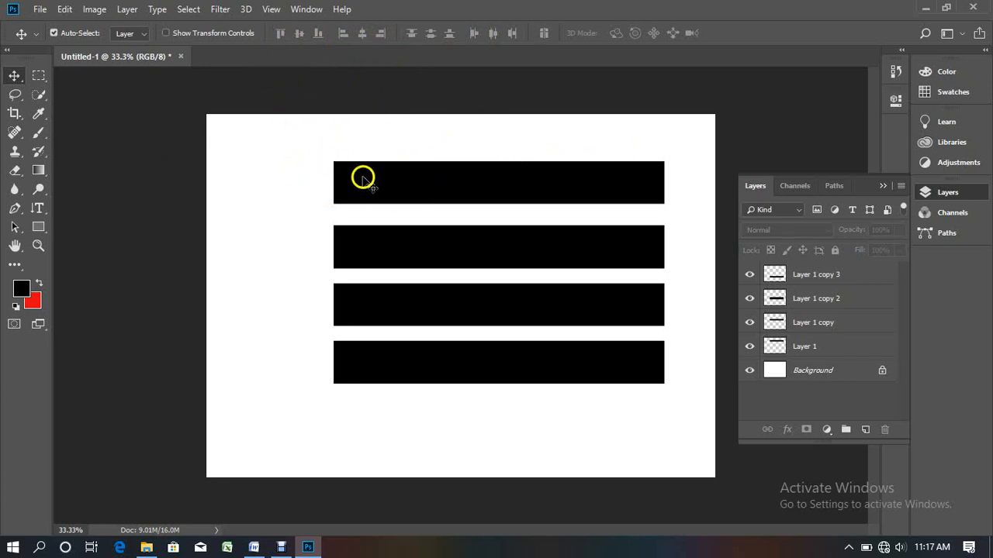
{"action": "left_click_drag", "start_coordinate": [233, 148], "coordinate": [454, 331]}
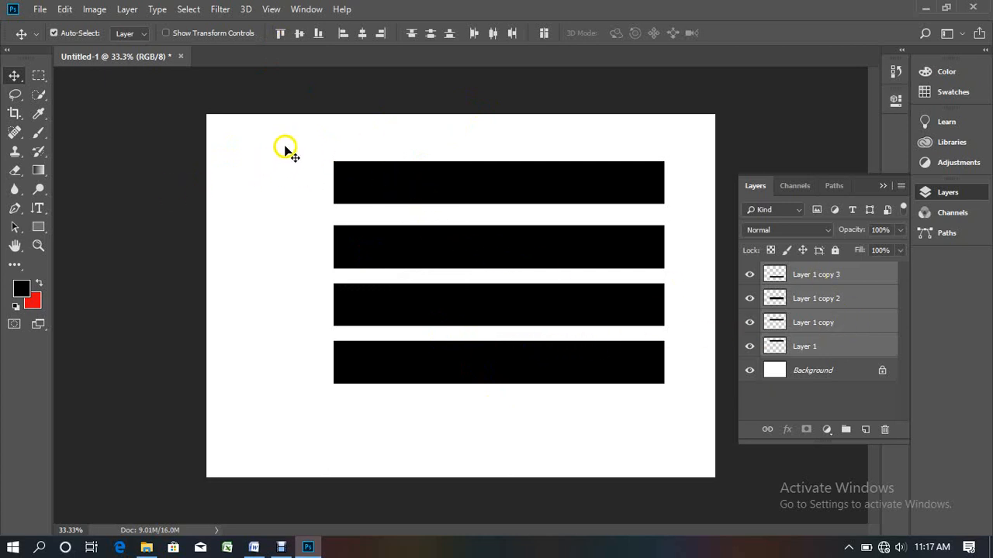
{"action": "left_click_drag", "start_coordinate": [284, 148], "coordinate": [492, 409]}
{"action": "key", "text": "Delete"}
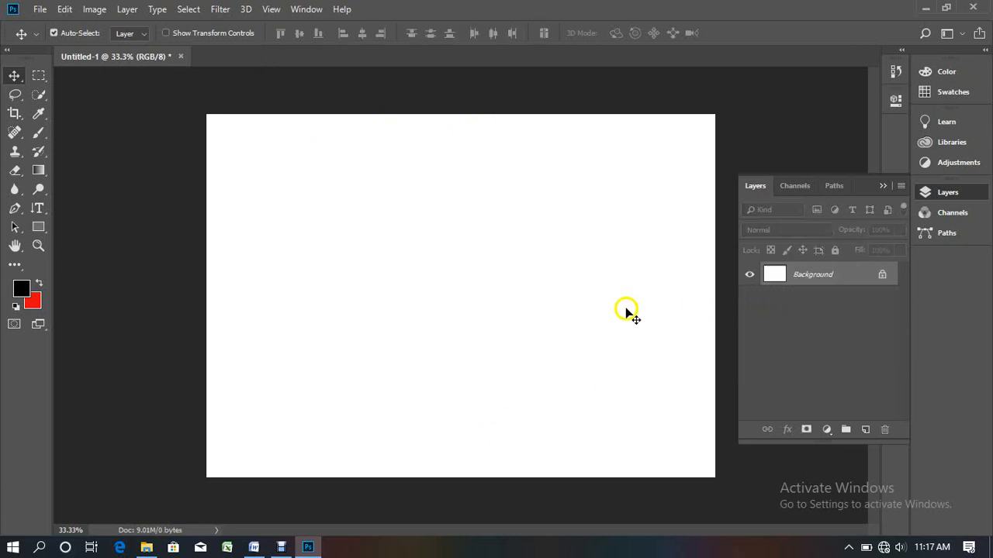
{"action": "key", "text": "ctrl+z"}
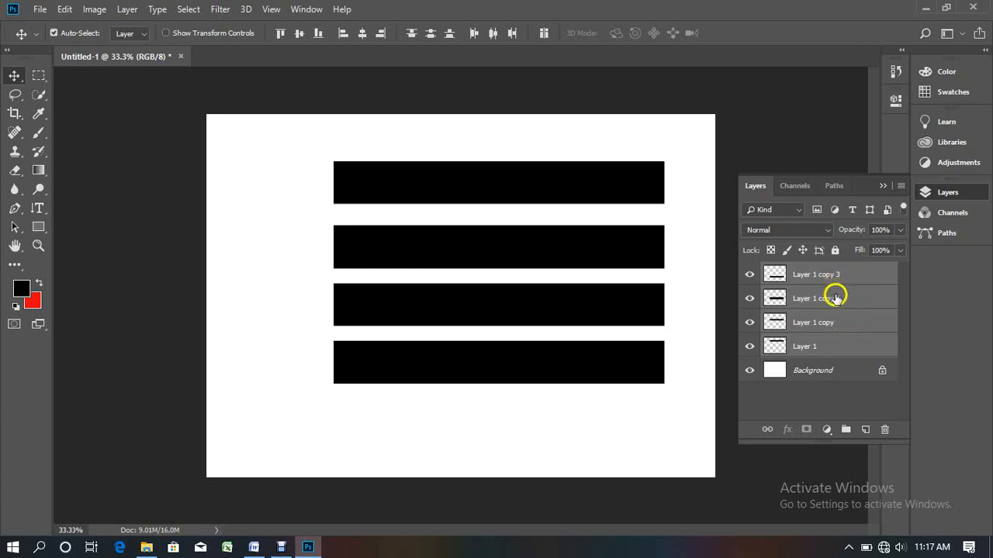
{"action": "left_click_drag", "start_coordinate": [835, 297], "coordinate": [884, 428]}
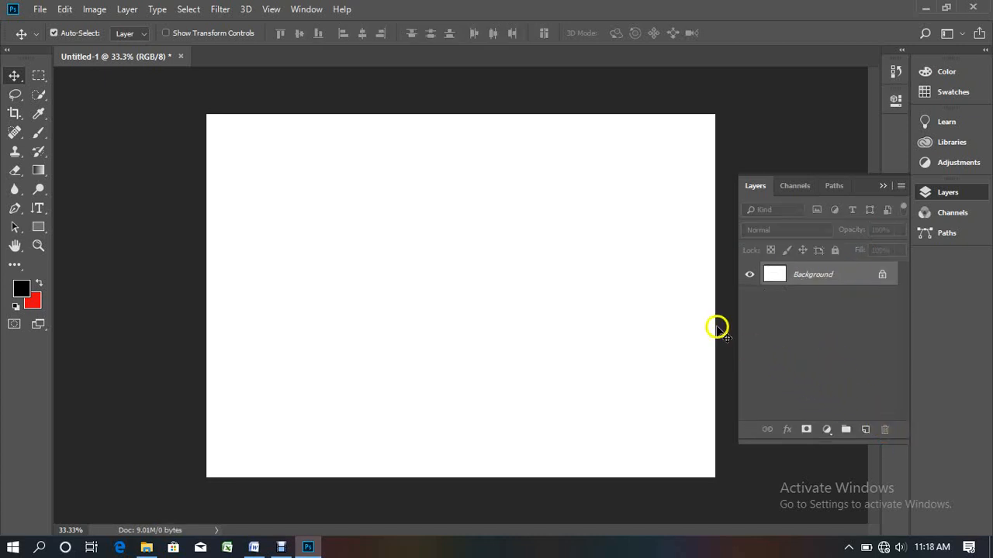
- Draw a tall, narrow rectangular marquee selection in the left part of the canvas
{"action": "left_click", "coordinate": [37, 77]}
{"action": "left_click_drag", "start_coordinate": [275, 194], "coordinate": [329, 422]}
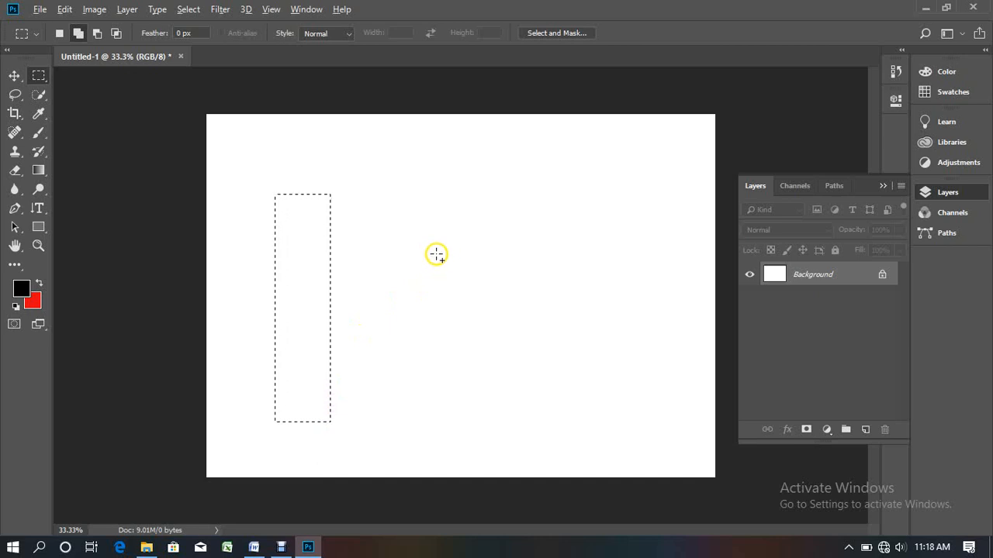
- Try to fill the selection with black on the Background layer and duplicate the bar to its right
{"action": "key", "text": "alt+BackSpace"}
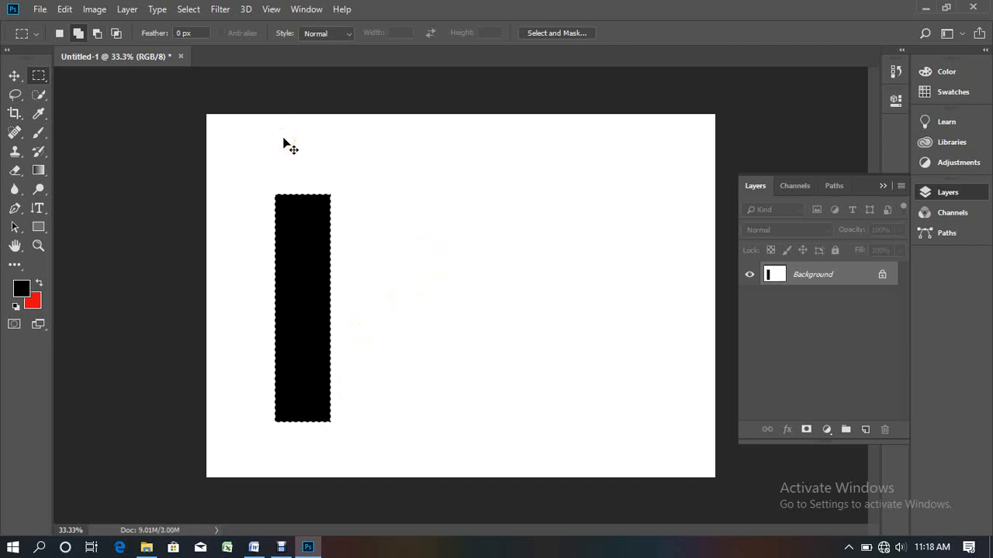
{"action": "left_click", "coordinate": [14, 76]}
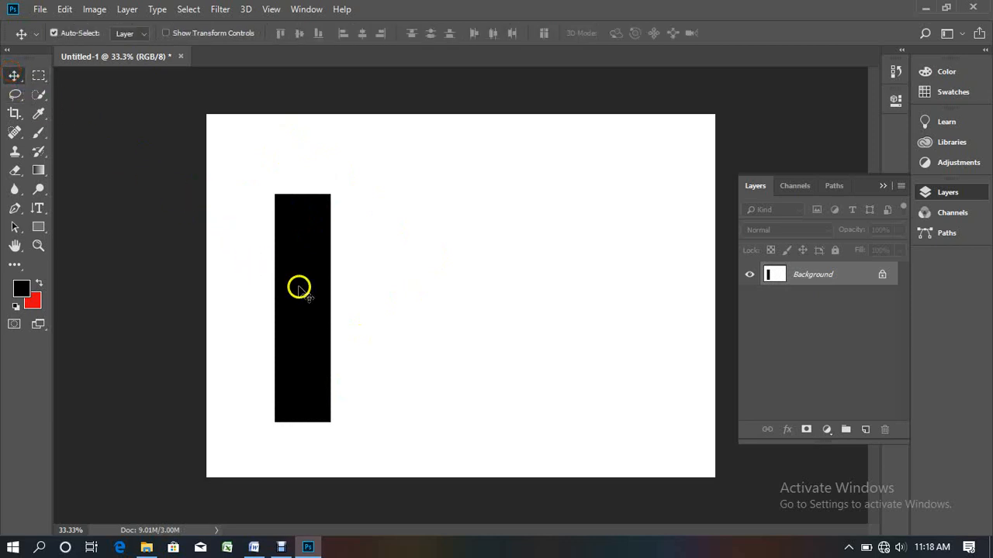
{"action": "left_click_drag", "start_coordinate": [301, 289], "coordinate": [395, 287]}
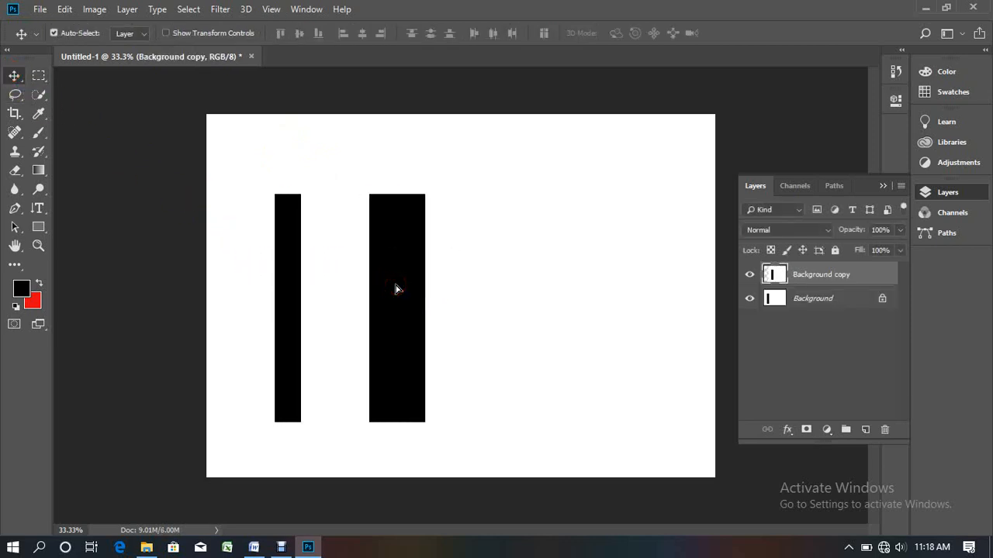
- Undo the duplicate and the black fill on the Background layer, back to the empty rectangular selection
{"action": "key", "text": "ctrl+z"}
{"action": "key", "text": "ctrl+z"}
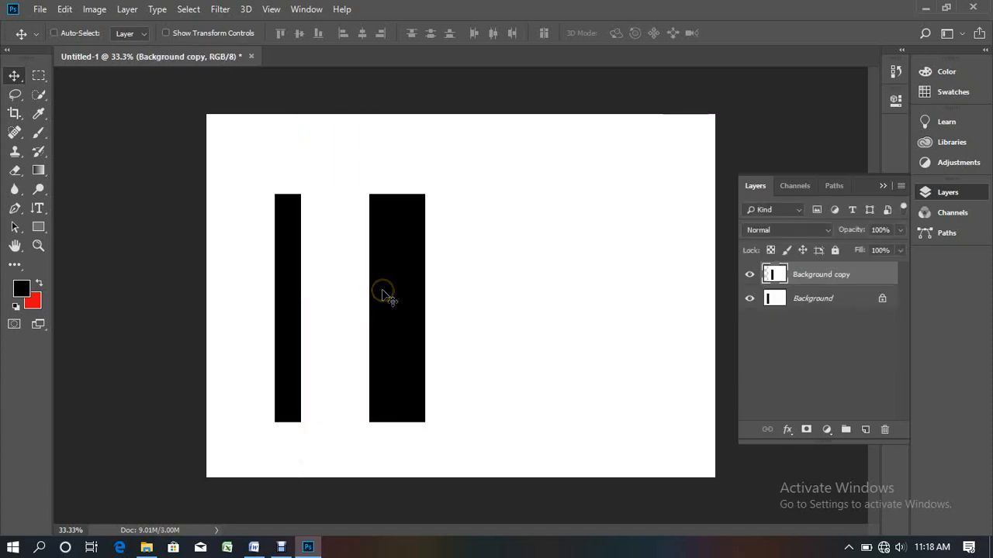
{"action": "key", "text": "ctrl+z"}
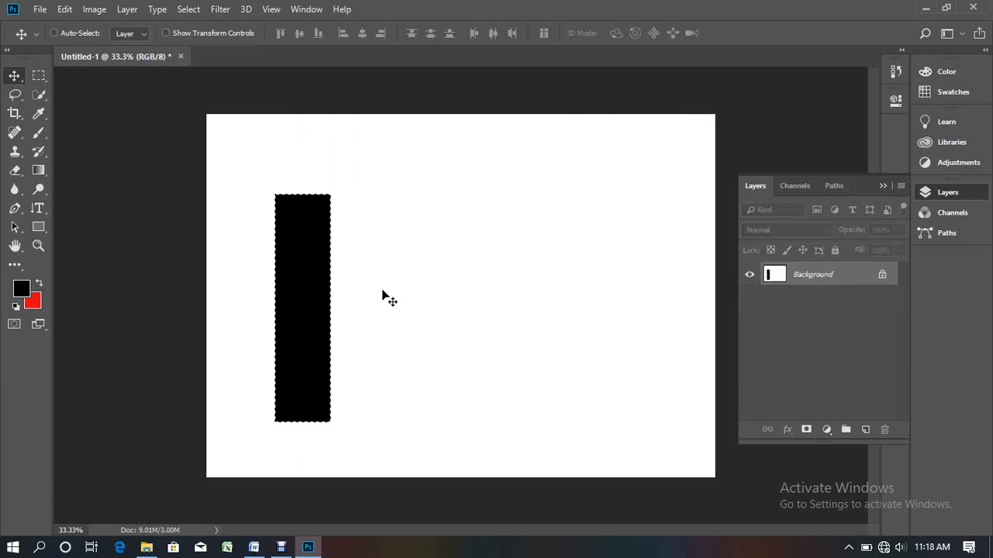
{"action": "key", "text": "ctrl+z"}
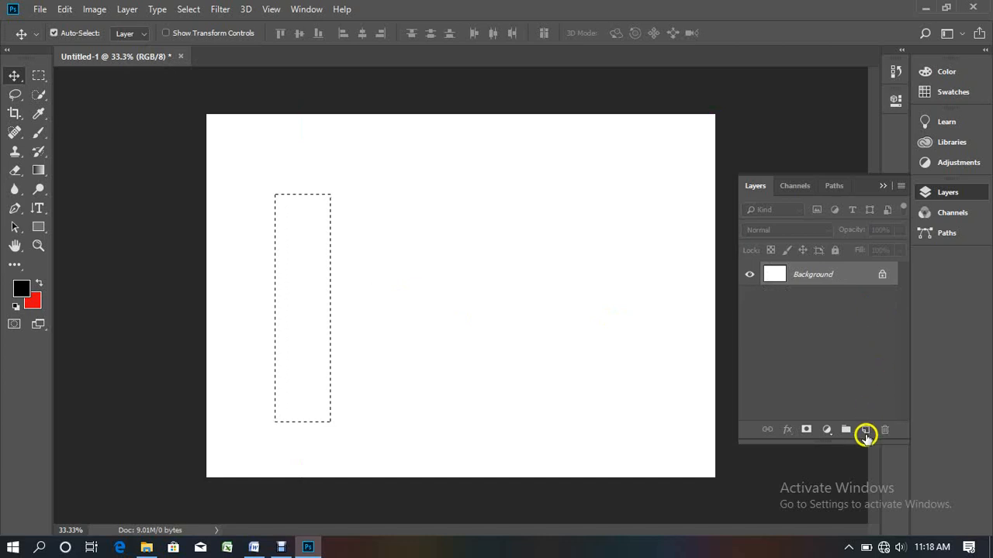
- Create a new layer, fill the tall selection with black on it, and deselect
{"action": "left_click", "coordinate": [865, 431]}
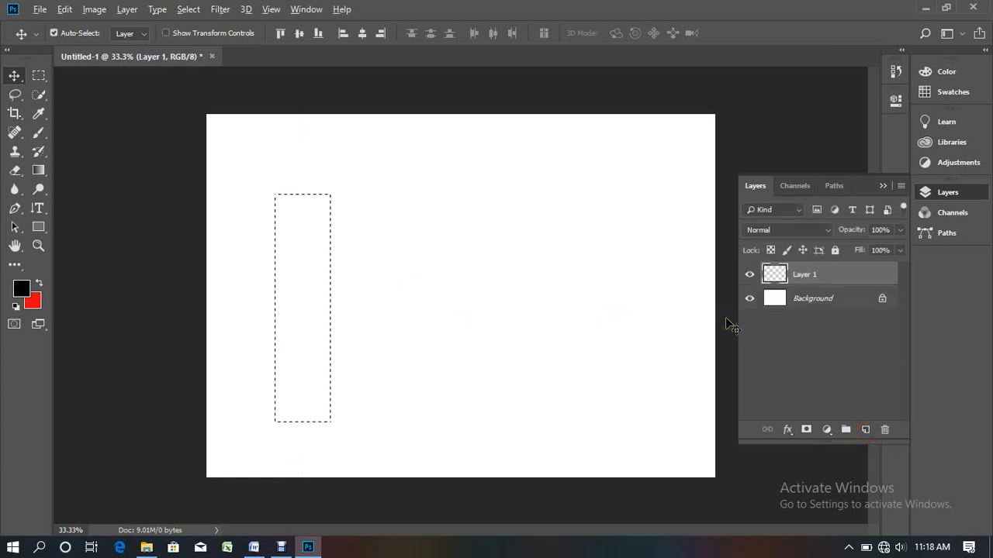
{"action": "key", "text": "alt+BackSpace"}
{"action": "key", "text": "ctrl+d"}
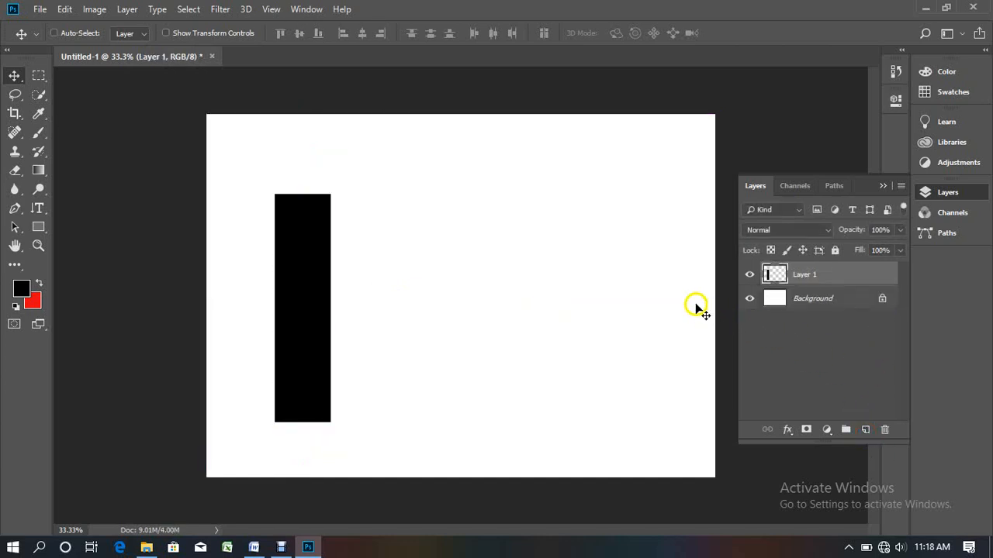
- Duplicate the vertical bar three times to its right and stagger the copies: second lower, third higher, fourth slightly lower
{"action": "left_click", "coordinate": [310, 334]}
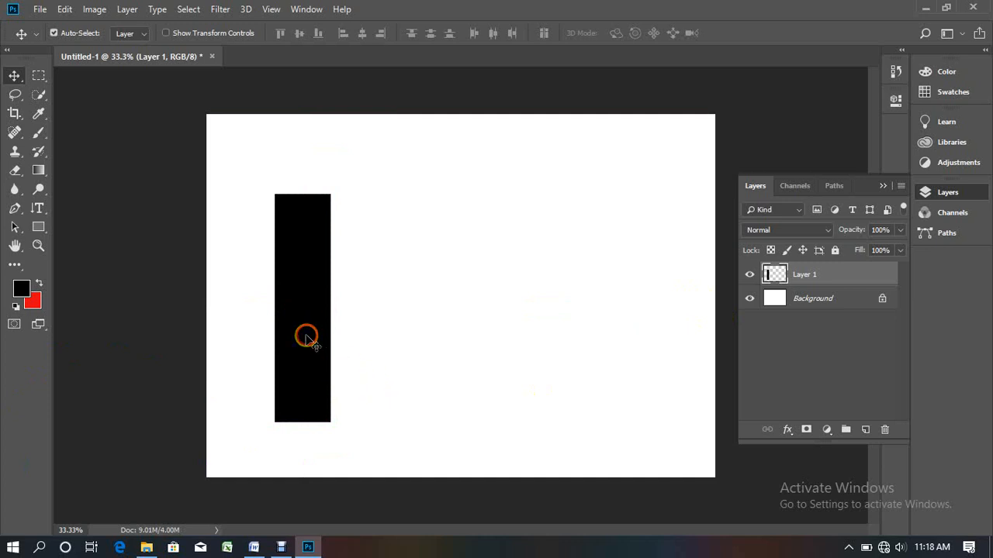
{"action": "left_click_drag", "start_coordinate": [310, 337], "coordinate": [567, 342]}
{"action": "left_click_drag", "start_coordinate": [401, 249], "coordinate": [399, 284]}
{"action": "left_click_drag", "start_coordinate": [479, 267], "coordinate": [484, 227]}
{"action": "left_click_drag", "start_coordinate": [567, 282], "coordinate": [569, 292]}
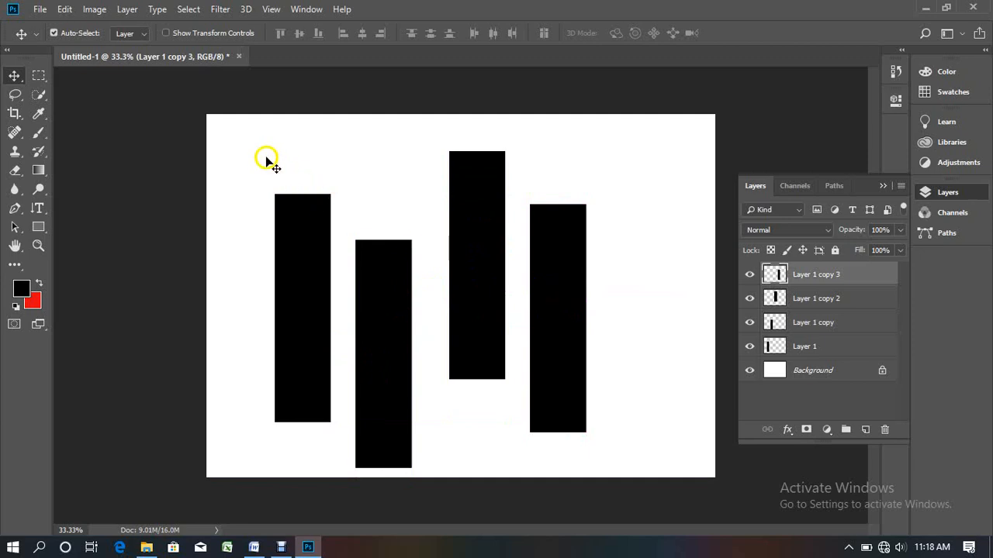
- Select all four vertical bar layers on the canvas and align their top edges
{"action": "left_click_drag", "start_coordinate": [261, 153], "coordinate": [579, 250]}
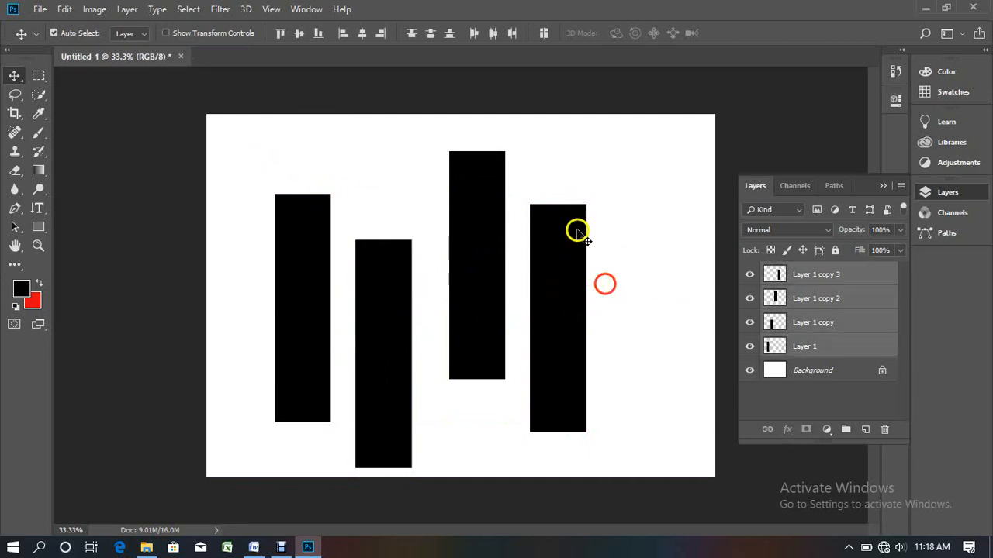
{"action": "left_click", "coordinate": [280, 35]}
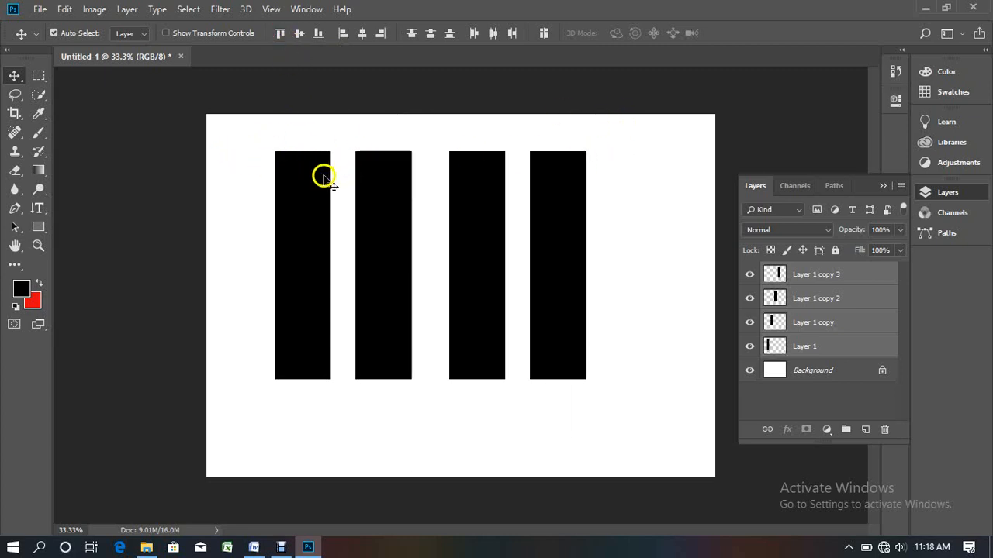
{"action": "left_click", "coordinate": [627, 179]}
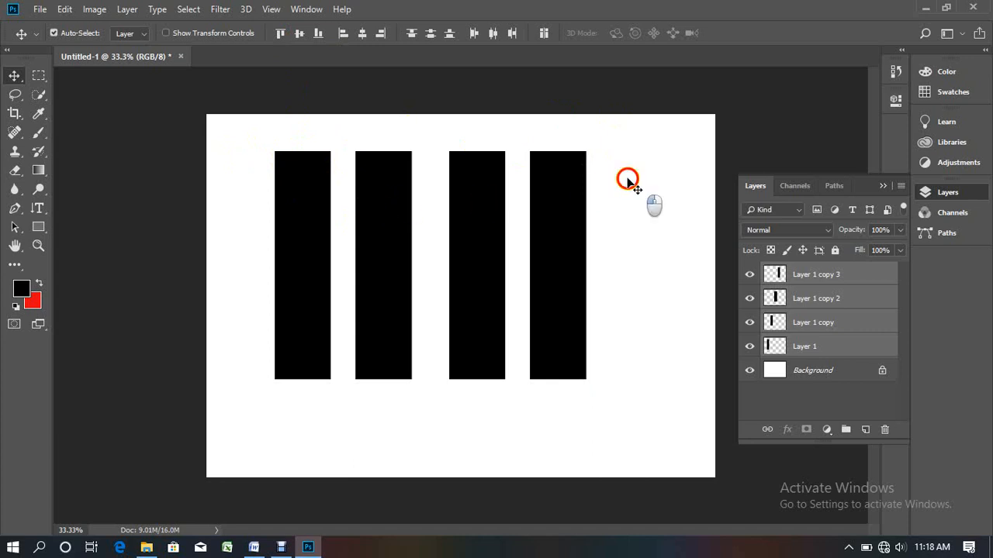
- Stagger the vertical bars again, moving the second and fourth down and the third up
{"action": "left_click", "coordinate": [362, 206]}
{"action": "left_click_drag", "start_coordinate": [372, 228], "coordinate": [377, 301]}
{"action": "left_click_drag", "start_coordinate": [484, 224], "coordinate": [482, 203]}
{"action": "left_click_drag", "start_coordinate": [559, 229], "coordinate": [553, 270]}
- Select all four staggered vertical bars and align their bottom edges
{"action": "left_click_drag", "start_coordinate": [238, 147], "coordinate": [698, 370]}
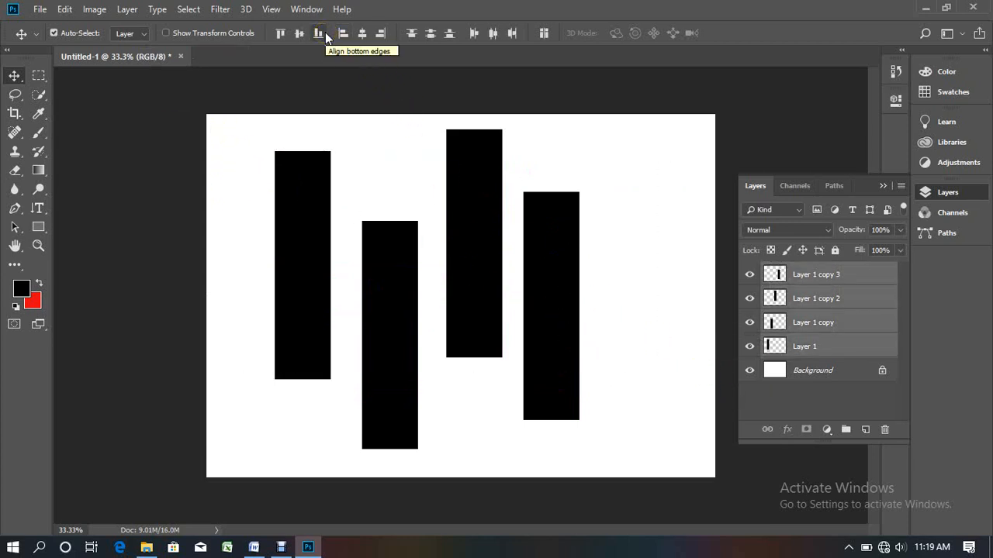
{"action": "left_click", "coordinate": [325, 35]}
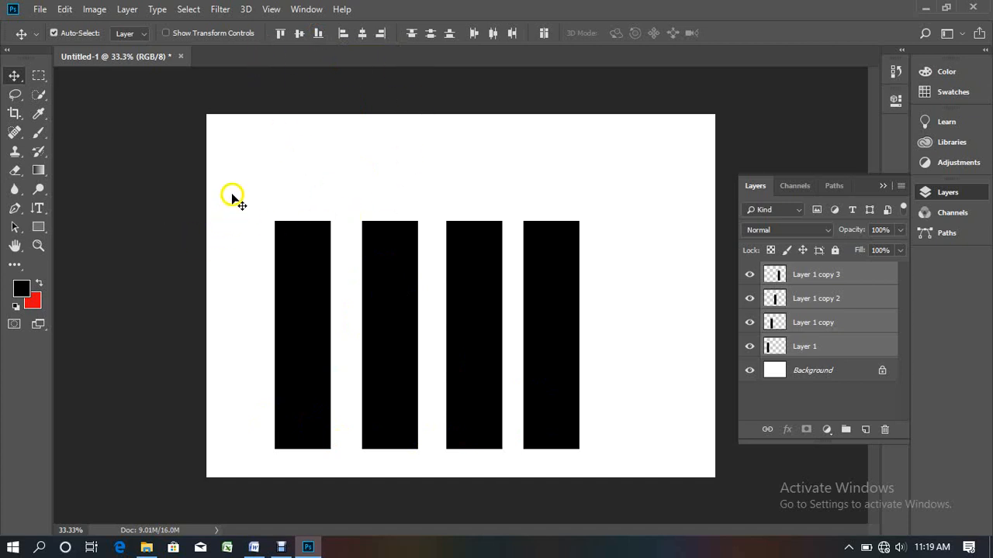
- Select the four vertical bars and delete their layers
{"action": "left_click_drag", "start_coordinate": [232, 193], "coordinate": [665, 283]}
{"action": "key", "text": "Delete"}
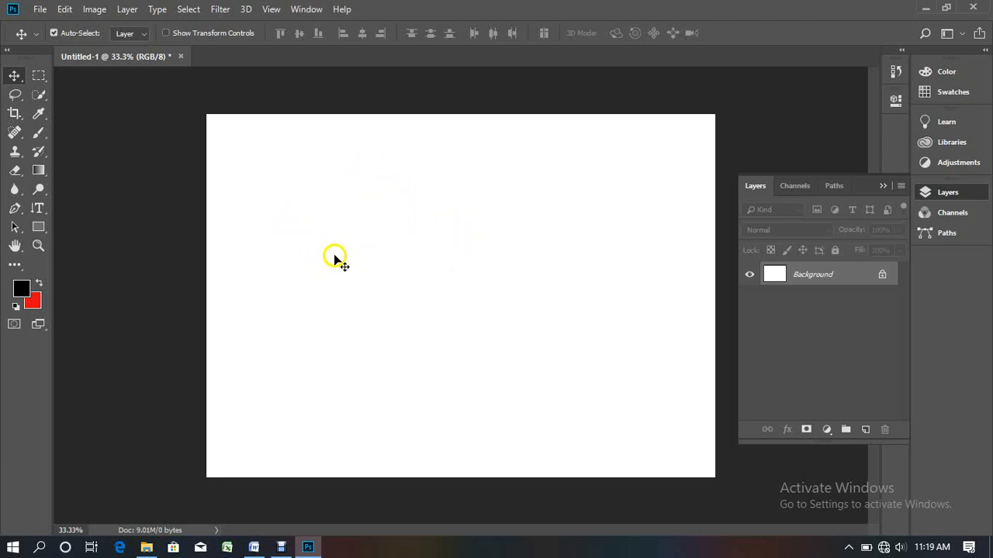
- Create a new empty layer and switch to the Elliptical Marquee Tool
{"action": "left_click", "coordinate": [866, 428]}
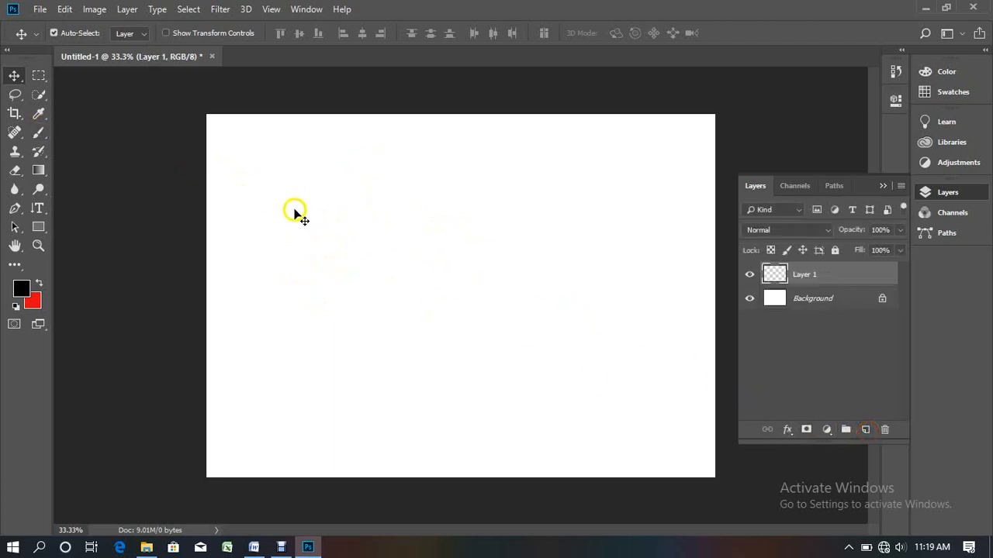
{"action": "left_click", "coordinate": [40, 74]}
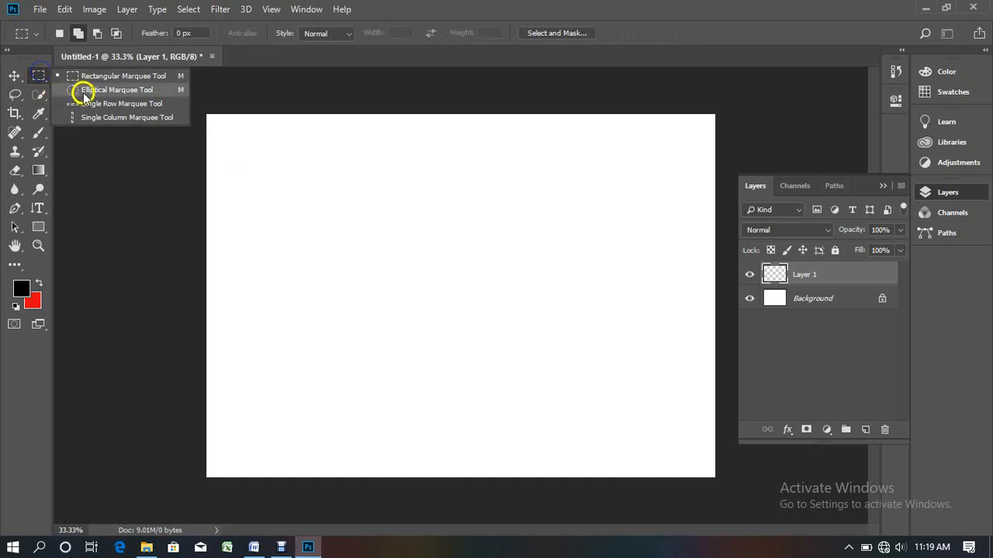
{"action": "left_click", "coordinate": [122, 89]}
{"action": "left_click", "coordinate": [121, 90]}
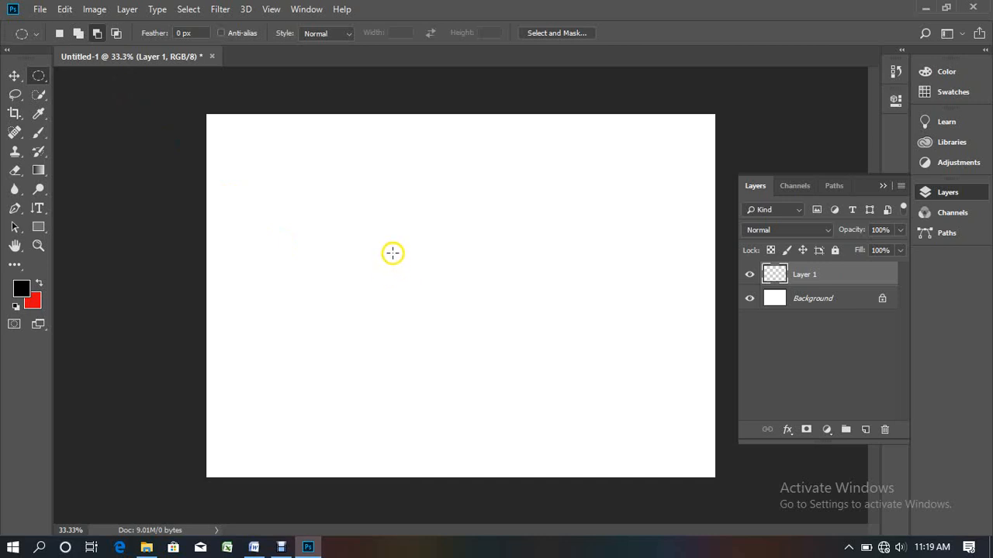
- Try drawing an upright elliptical selection near the canvas centre, and circular selections outward from their centre point
{"action": "left_click_drag", "start_coordinate": [387, 204], "coordinate": [504, 361]}
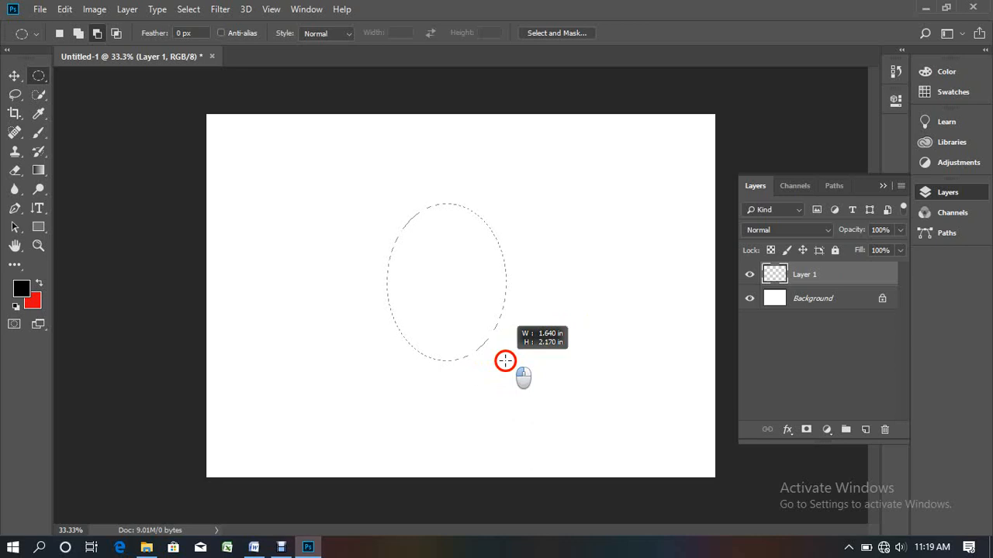
{"action": "left_click_drag", "start_coordinate": [506, 361], "coordinate": [311, 240]}
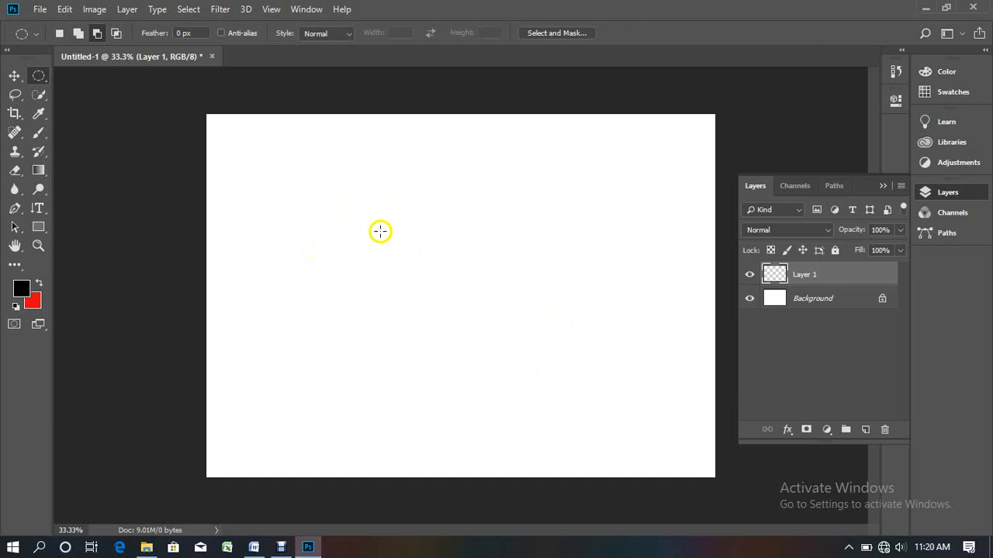
{"action": "left_click_drag", "start_coordinate": [384, 228], "coordinate": [501, 335]}
{"action": "left_click", "coordinate": [421, 239]}
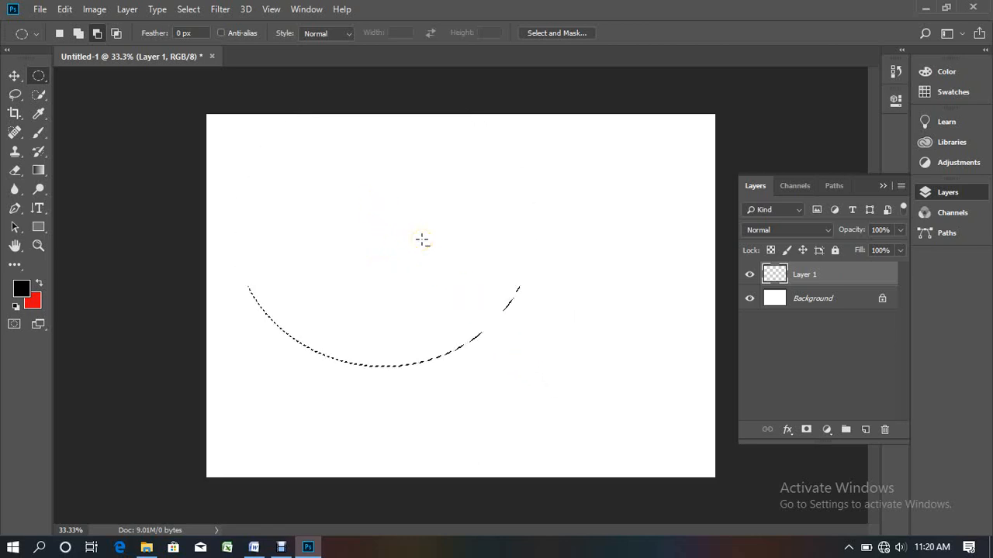
{"action": "left_click_drag", "start_coordinate": [386, 211], "coordinate": [558, 368]}
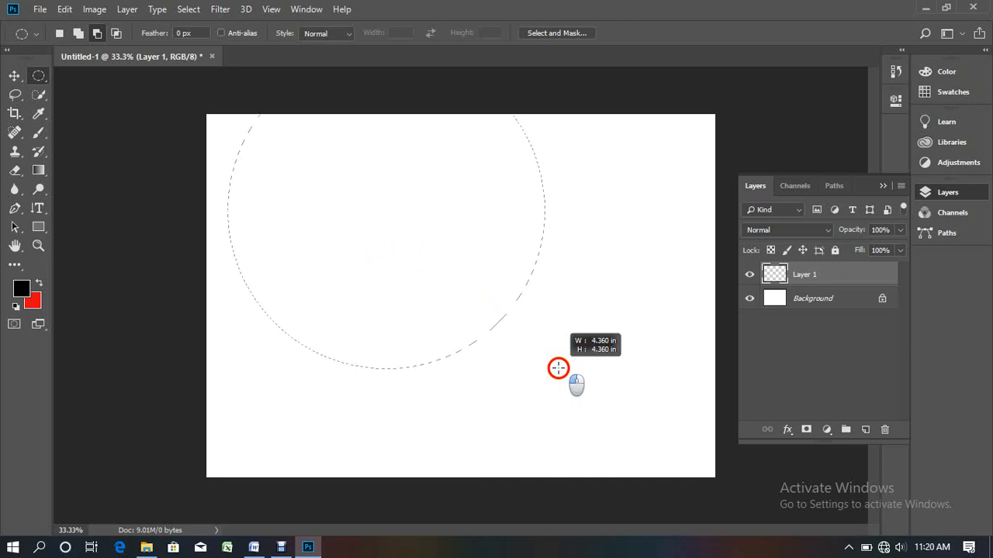
{"action": "left_click_drag", "start_coordinate": [558, 368], "coordinate": [423, 317]}
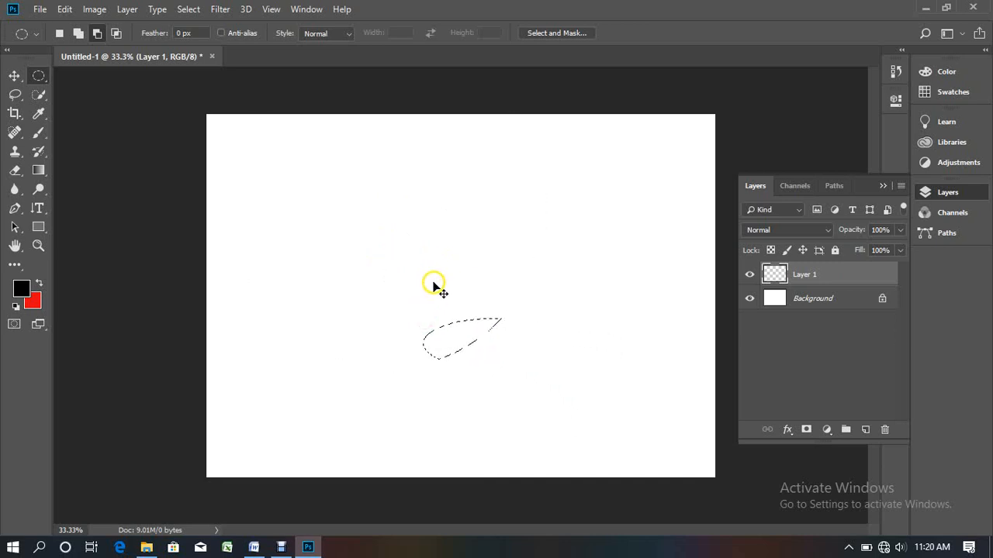
- Try another circular selection from its centre and a wide oval selection in the left half of the canvas, clearing the selection
{"action": "left_click", "coordinate": [381, 259]}
{"action": "left_click_drag", "start_coordinate": [320, 191], "coordinate": [496, 376]}
{"action": "left_click_drag", "start_coordinate": [484, 375], "coordinate": [465, 356]}
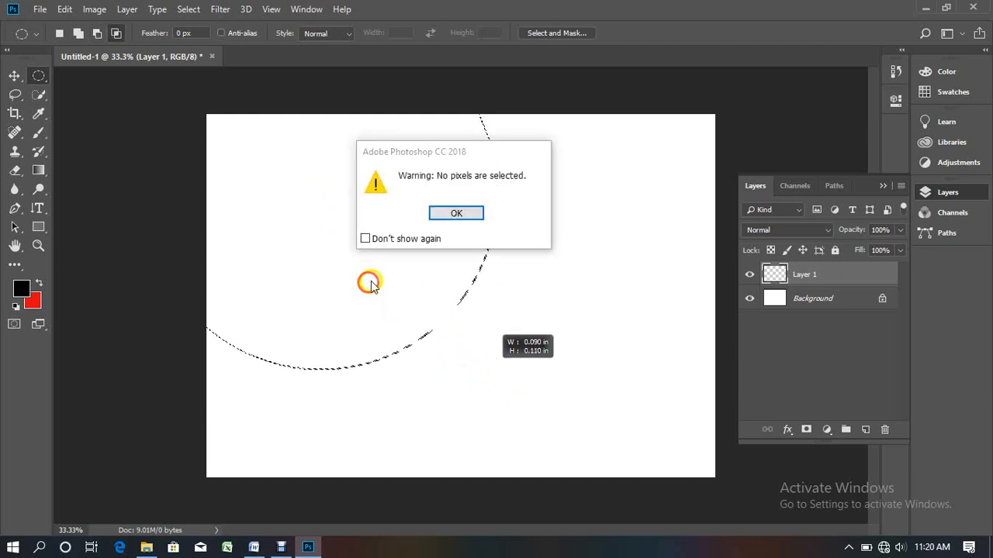
{"action": "left_click", "coordinate": [452, 216]}
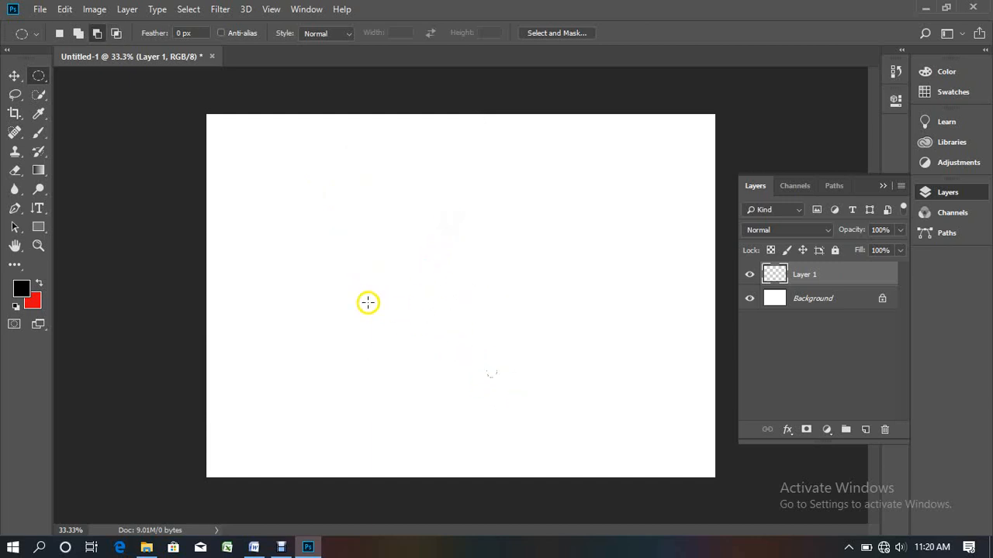
{"action": "left_click_drag", "start_coordinate": [270, 196], "coordinate": [489, 401]}
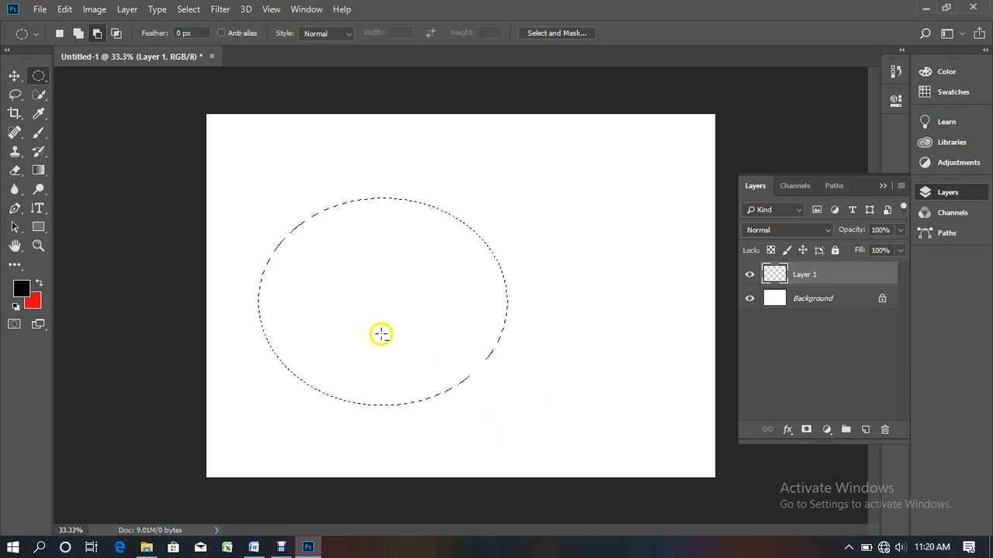
{"action": "key", "text": "ctrl+d"}
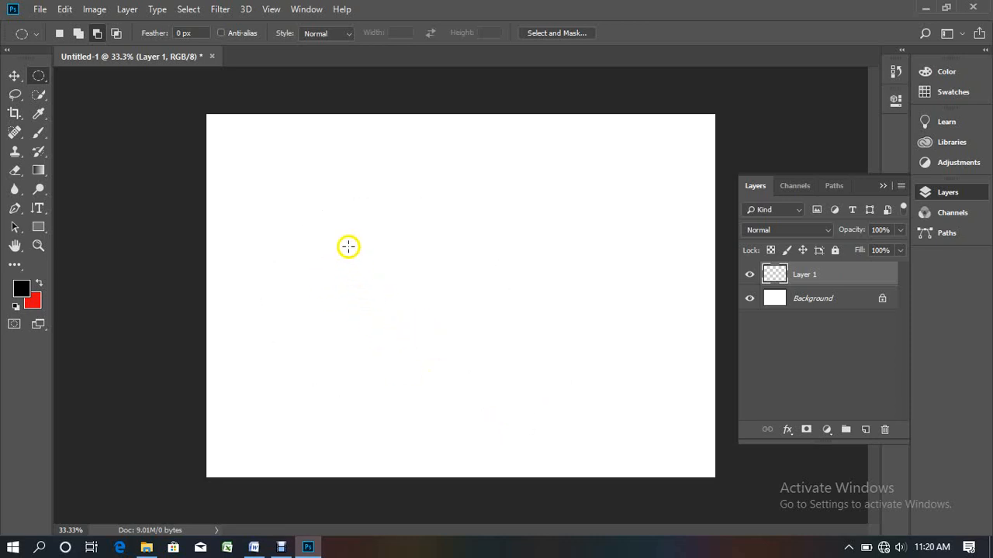
- Draw a large circular marquee selection around the middle of the canvas on the new layer
{"action": "left_click_drag", "start_coordinate": [351, 211], "coordinate": [665, 432]}
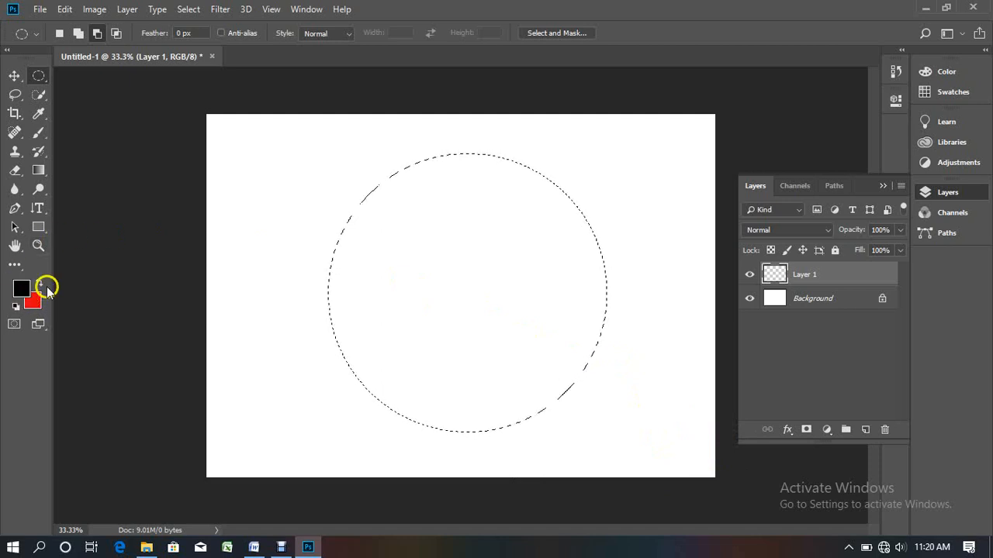
- Set the foreground colour to orange-yellow (ffba01), fill the circular selection with it, and deselect
{"action": "left_click", "coordinate": [22, 290]}
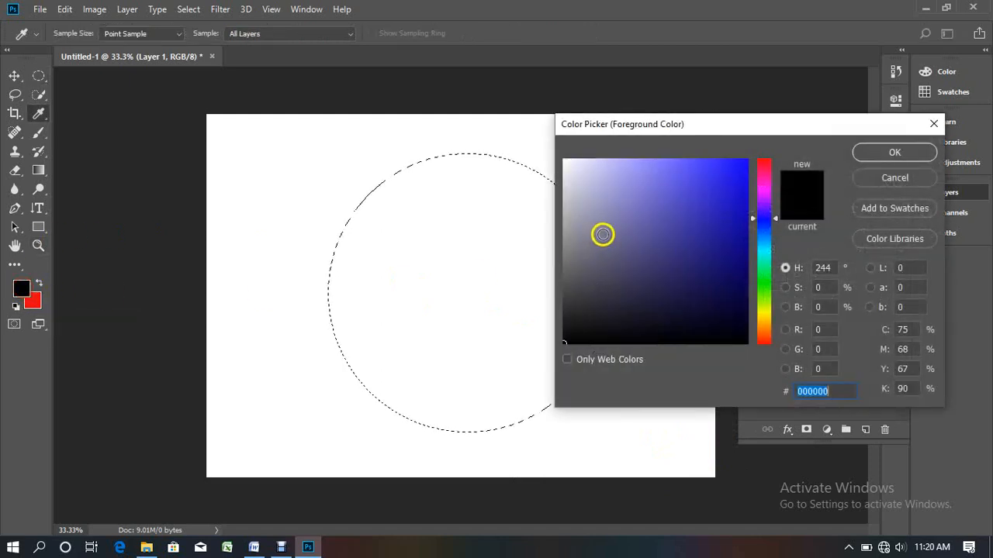
{"action": "left_click", "coordinate": [764, 288]}
{"action": "left_click_drag", "start_coordinate": [764, 288], "coordinate": [763, 321]}
{"action": "left_click_drag", "start_coordinate": [724, 228], "coordinate": [749, 157]}
{"action": "left_click", "coordinate": [900, 155]}
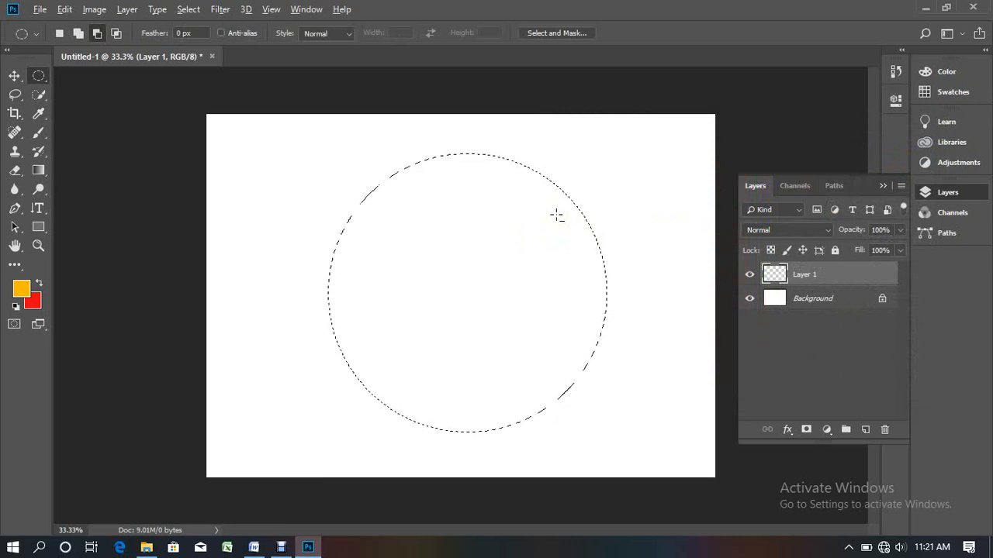
{"action": "key", "text": "alt+BackSpace"}
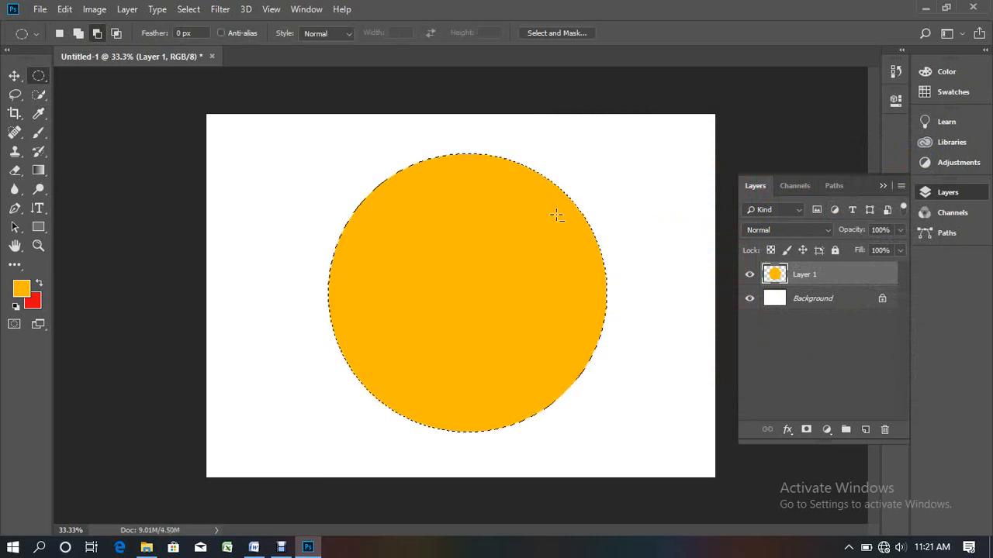
{"action": "left_click", "coordinate": [560, 214]}
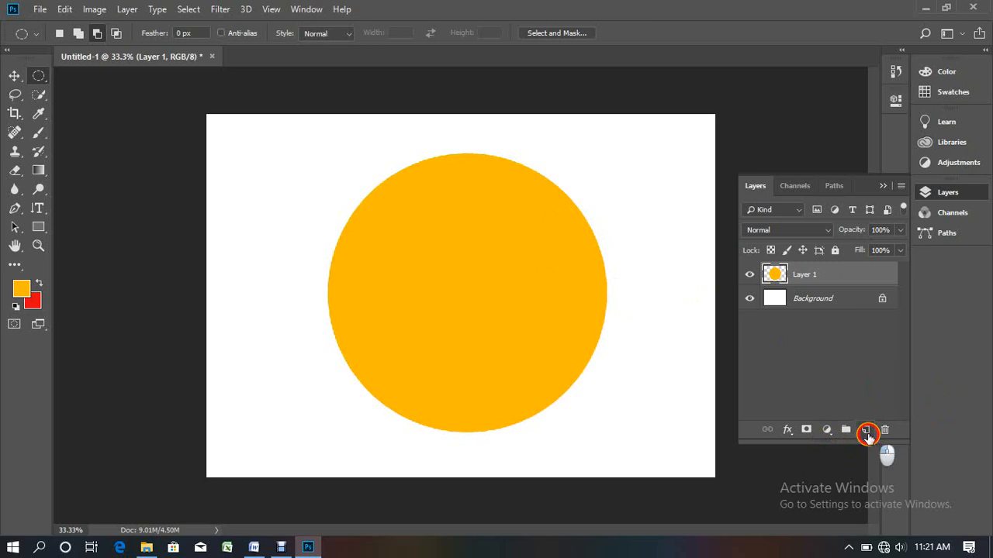
- On a new layer, draw an upright oval selection in the left half of the circle and fill it with white
{"action": "left_click", "coordinate": [865, 430]}
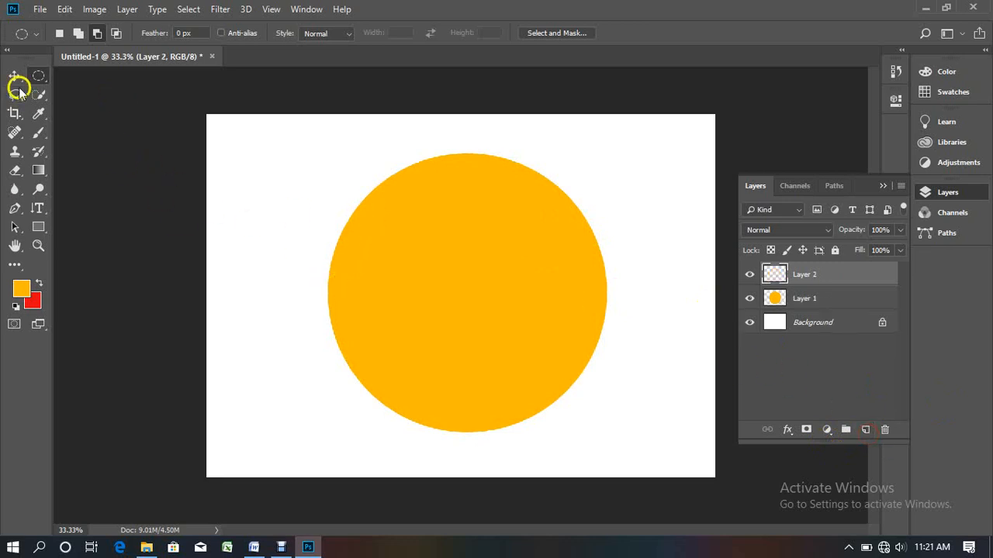
{"action": "left_click_drag", "start_coordinate": [373, 211], "coordinate": [429, 331]}
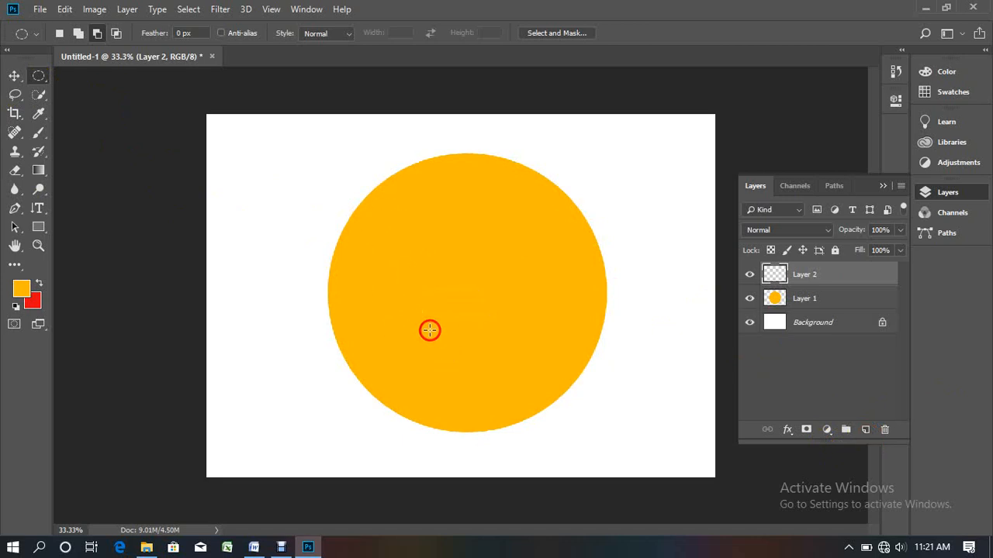
{"action": "left_click", "coordinate": [21, 289]}
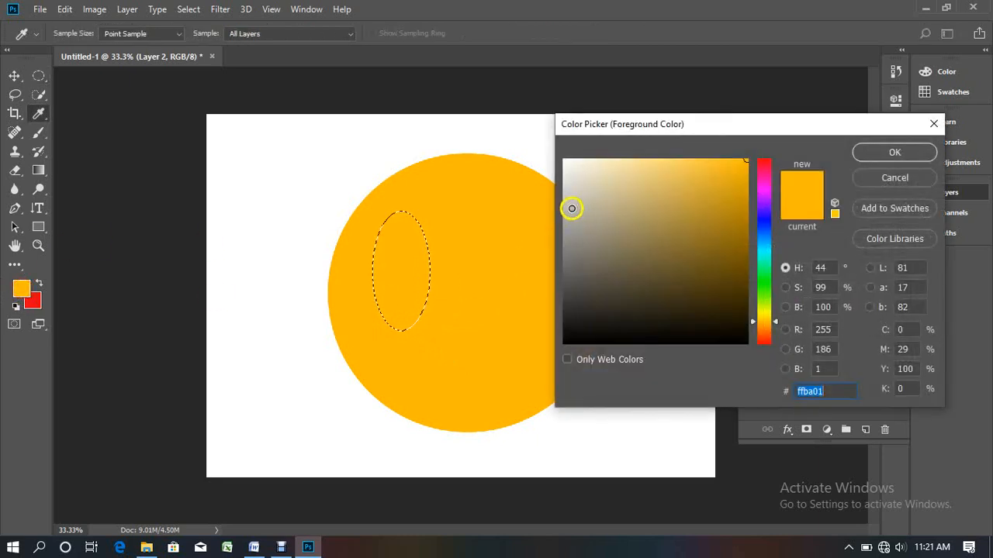
{"action": "left_click_drag", "start_coordinate": [572, 206], "coordinate": [554, 140]}
{"action": "left_click", "coordinate": [870, 152]}
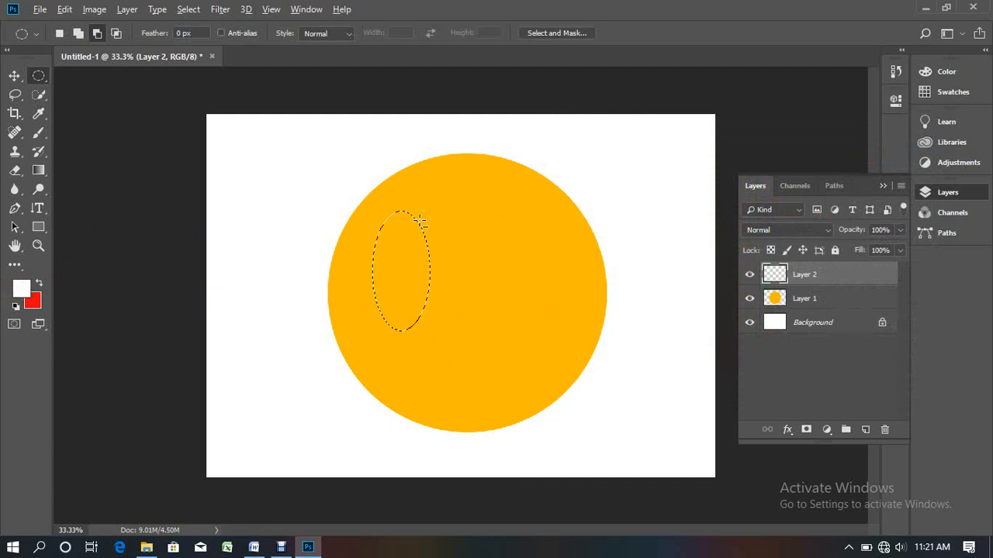
{"action": "key", "text": "alt+BackSpace"}
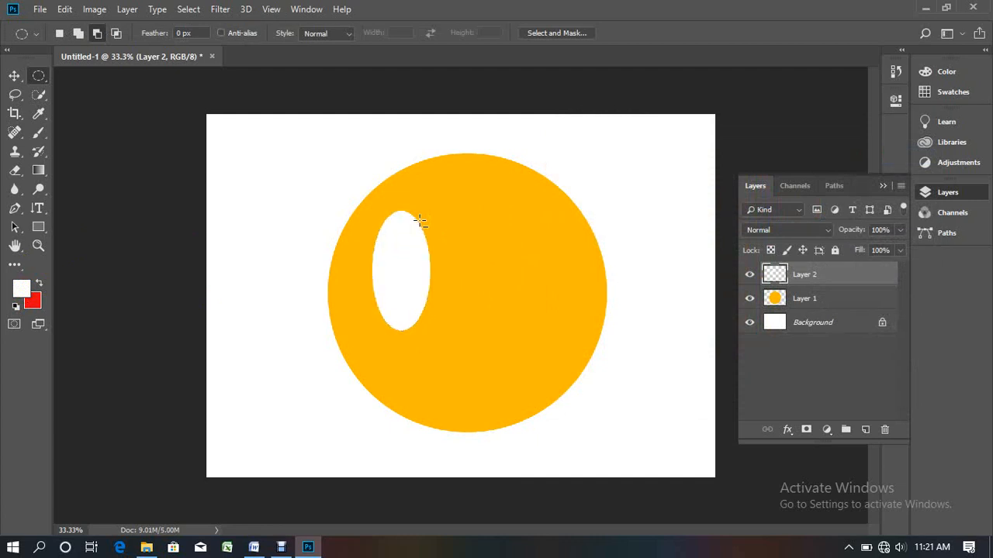
- Draw a small oval selection in the lower part of the white oval and set the foreground colour to black
{"action": "left_click_drag", "start_coordinate": [385, 274], "coordinate": [413, 325]}
{"action": "left_click", "coordinate": [15, 308]}
{"action": "left_click", "coordinate": [21, 289]}
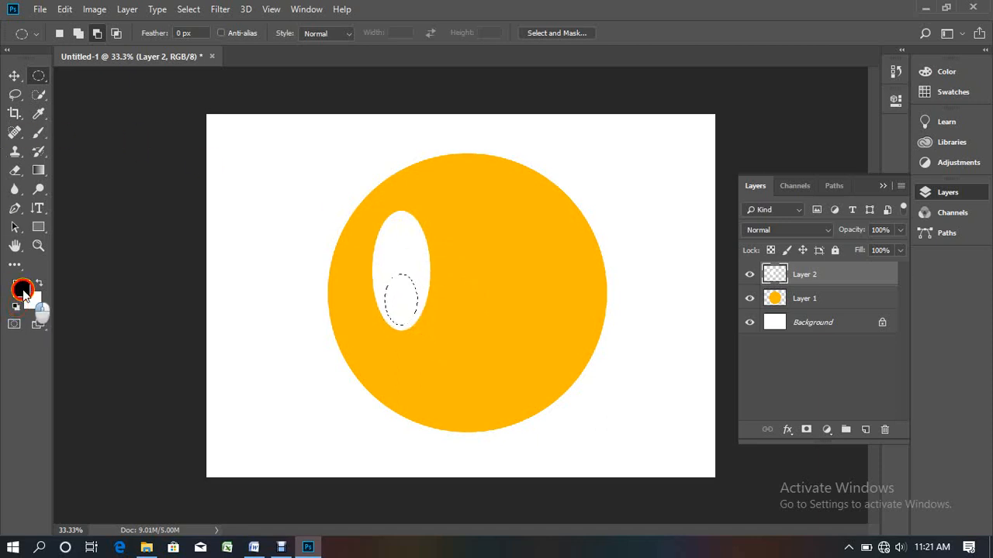
{"action": "left_click", "coordinate": [16, 310]}
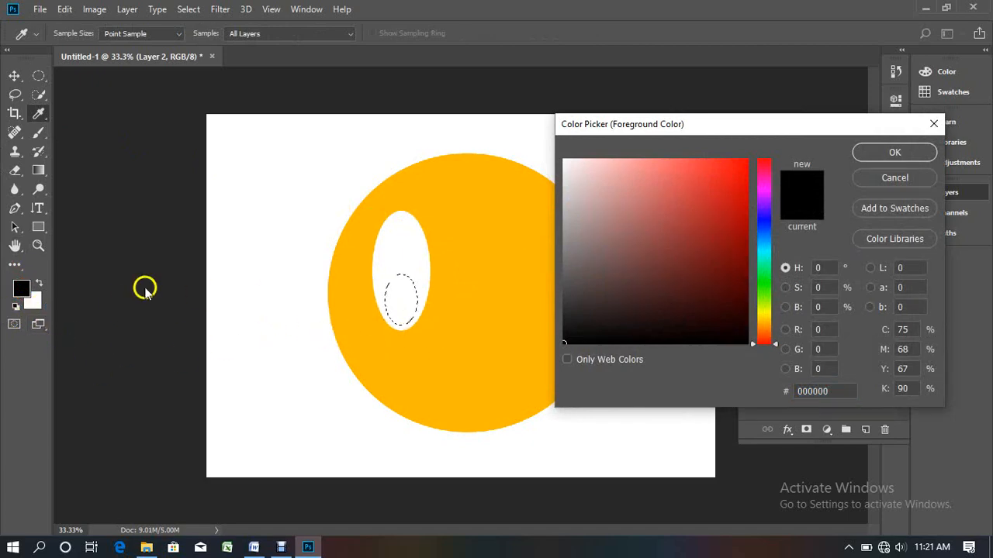
{"action": "left_click", "coordinate": [876, 154]}
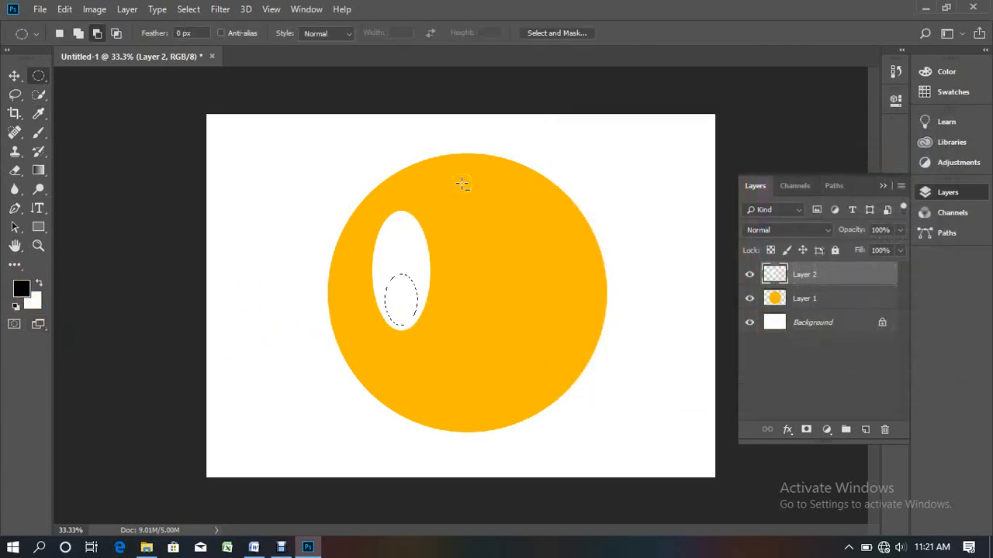
{"action": "key", "text": "alt+BackSpace"}
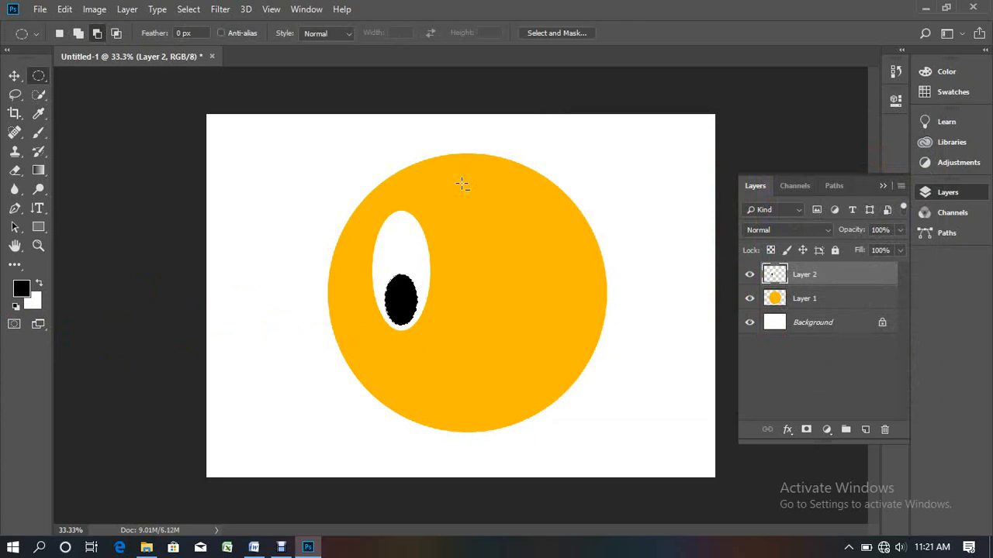
{"action": "left_click", "coordinate": [13, 76]}
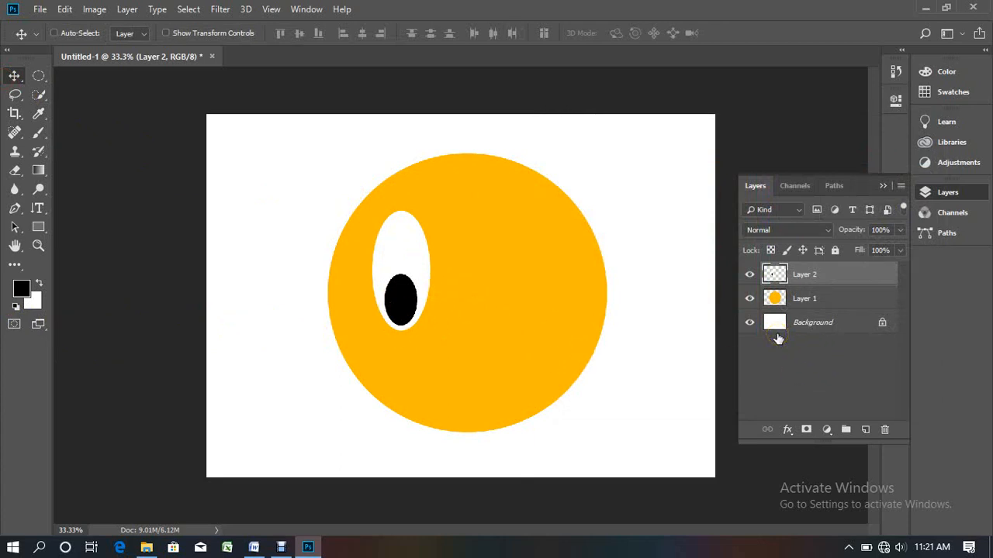
{"action": "key", "text": "Delete"}
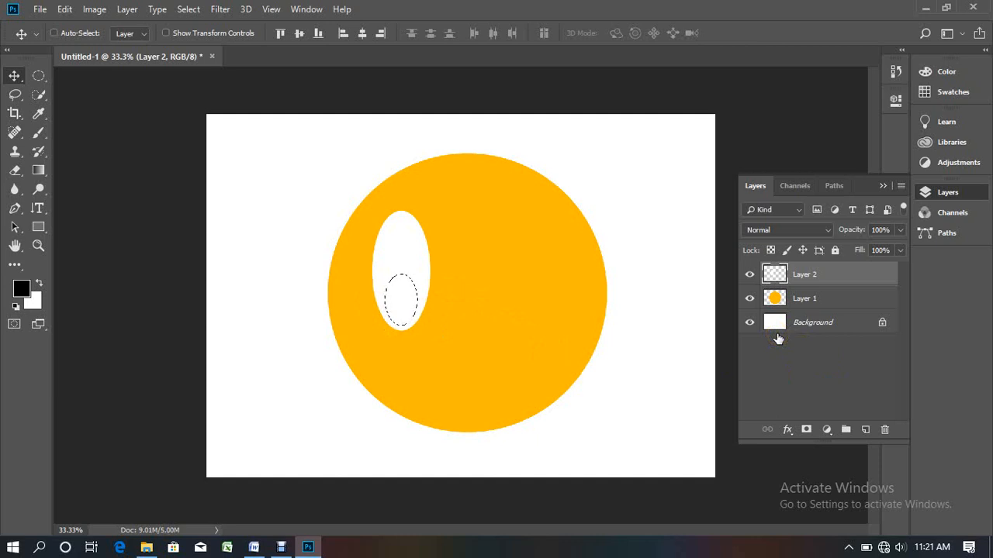
- Fill the small oval selection with black on a new layer, deselect, and activate the Move Tool
{"action": "left_click", "coordinate": [865, 428]}
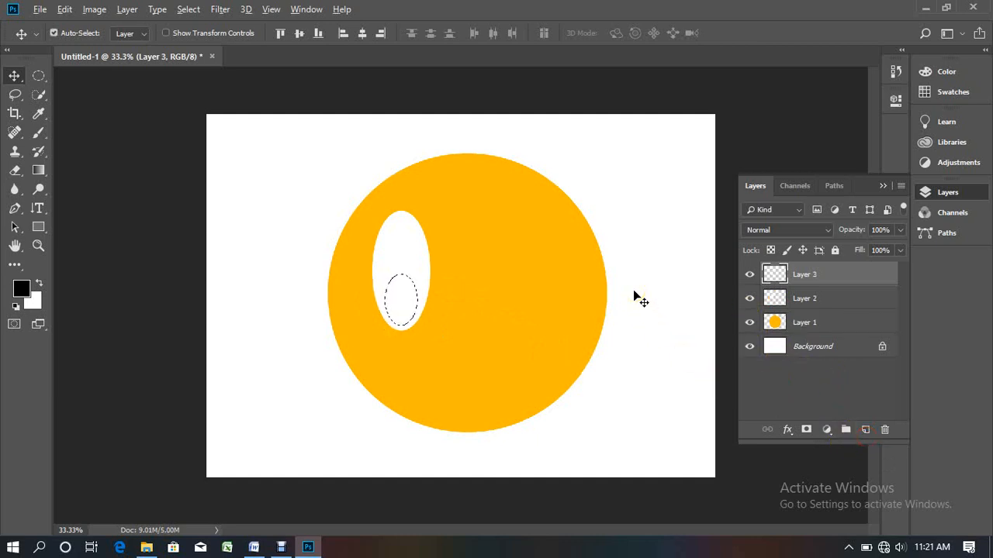
{"action": "key", "text": "alt+BackSpace"}
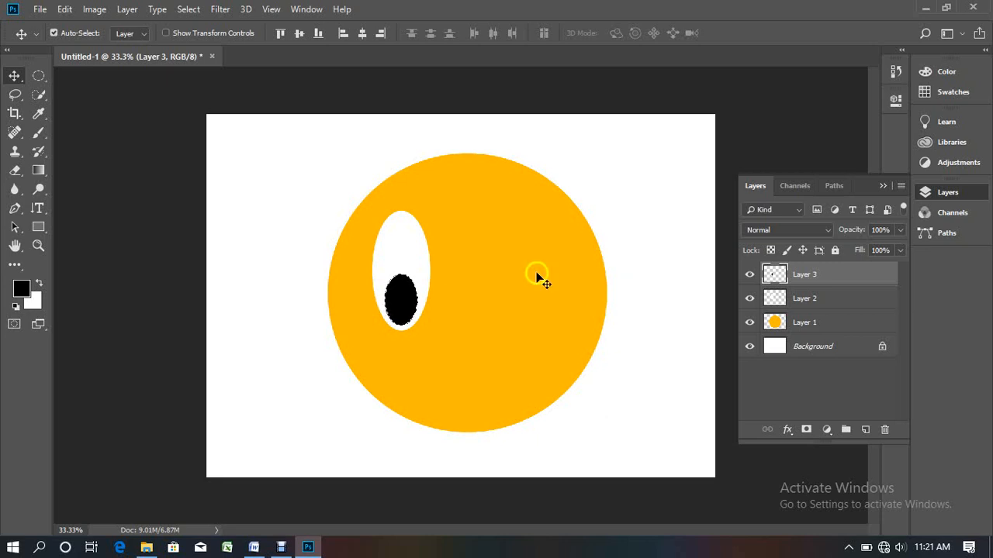
{"action": "key", "text": "ctrl+d"}
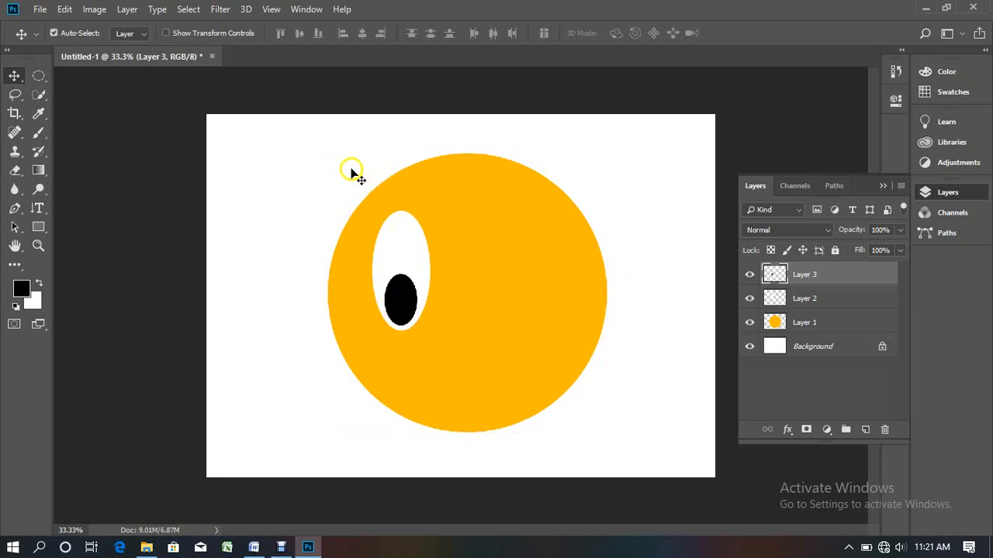
{"action": "left_click", "coordinate": [14, 76]}
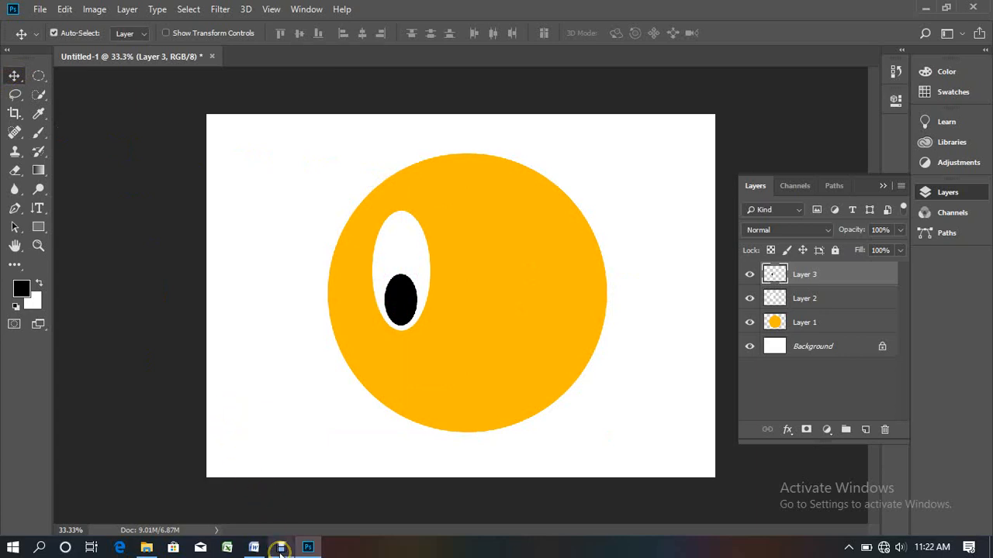
{"action": "mouse_move", "coordinate": [281, 552]}
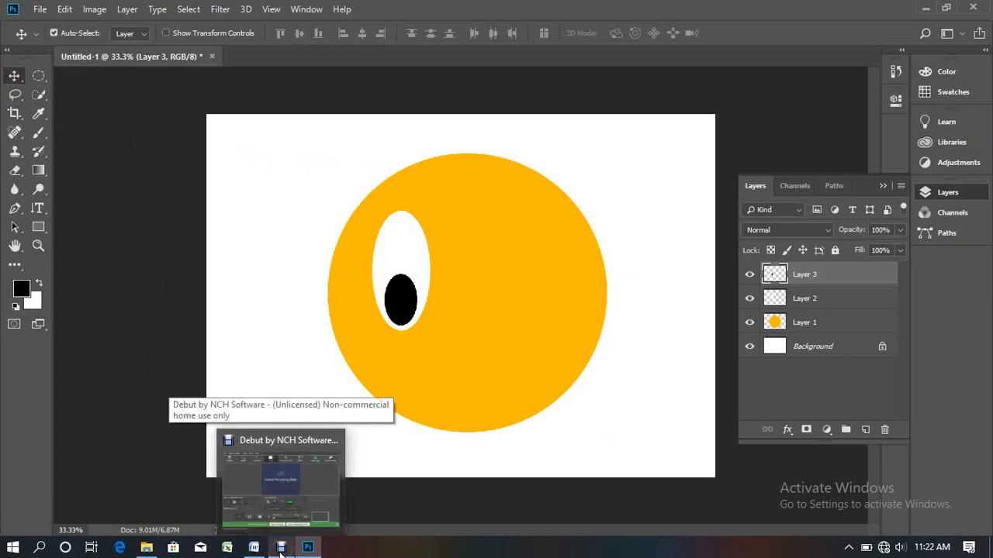
{"action": "left_click", "coordinate": [280, 549]}
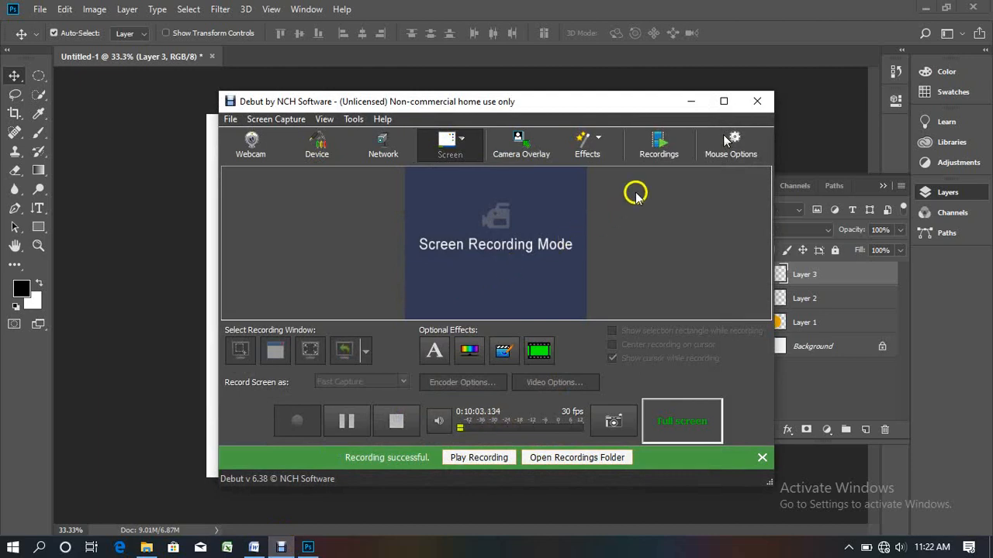
{"action": "left_click", "coordinate": [693, 103]}
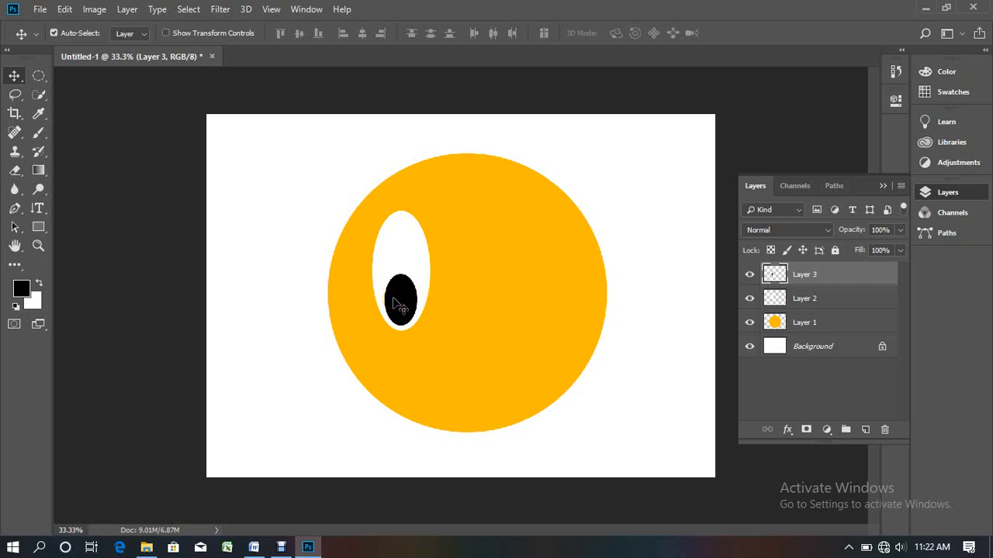
- Select the white oval and its black pupil together and duplicate both into the right half of the circle
{"action": "left_click", "coordinate": [390, 234]}
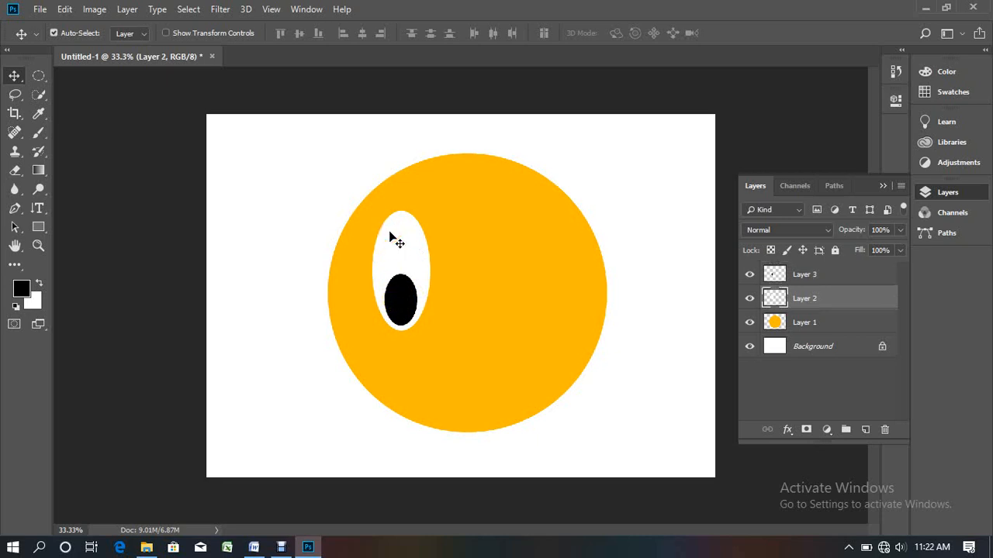
{"action": "left_click", "coordinate": [386, 267]}
{"action": "left_click", "coordinate": [410, 308], "text": "shift"}
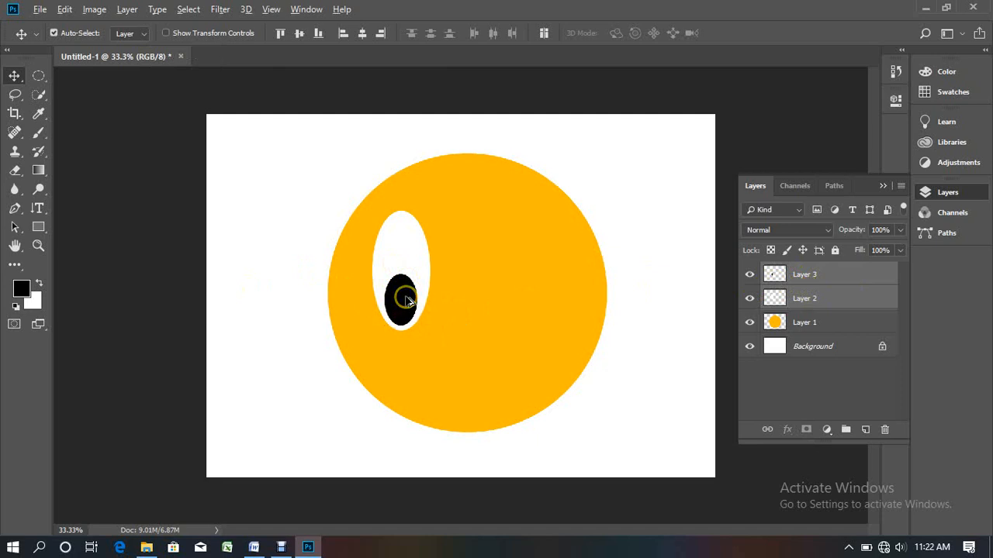
{"action": "left_click_drag", "start_coordinate": [405, 302], "coordinate": [512, 302]}
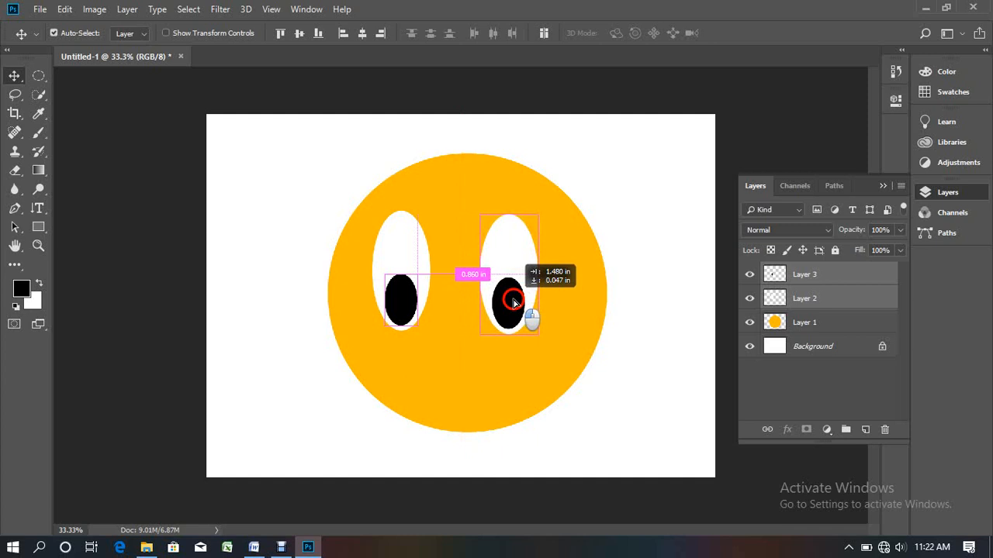
{"action": "left_click_drag", "start_coordinate": [513, 303], "coordinate": [511, 304]}
- Reposition the duplicated eye level with the original eye and slightly further right
{"action": "left_click_drag", "start_coordinate": [511, 304], "coordinate": [503, 273]}
{"action": "key", "text": "ctrl+z"}
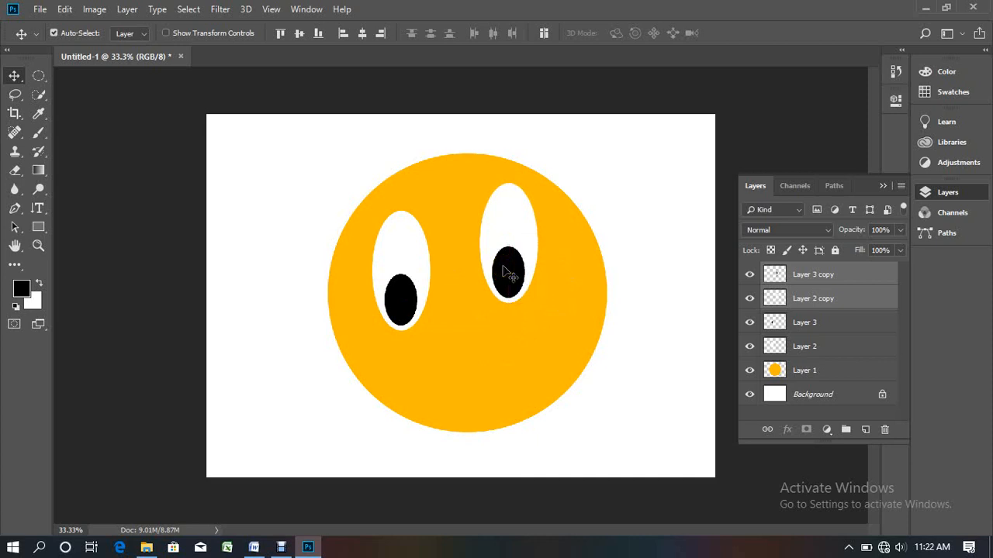
{"action": "left_click_drag", "start_coordinate": [504, 271], "coordinate": [521, 298]}
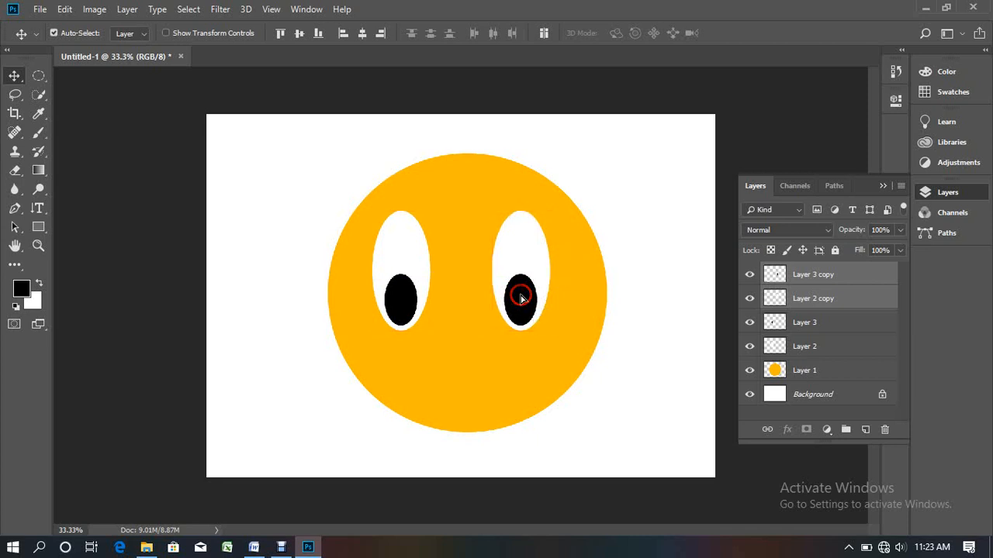
- Select the white ovals of both eyes and briefly hide Layer 2 and Layer 2 copy to identify them
{"action": "left_click", "coordinate": [518, 281]}
{"action": "left_click", "coordinate": [517, 237]}
{"action": "left_click", "coordinate": [405, 241]}
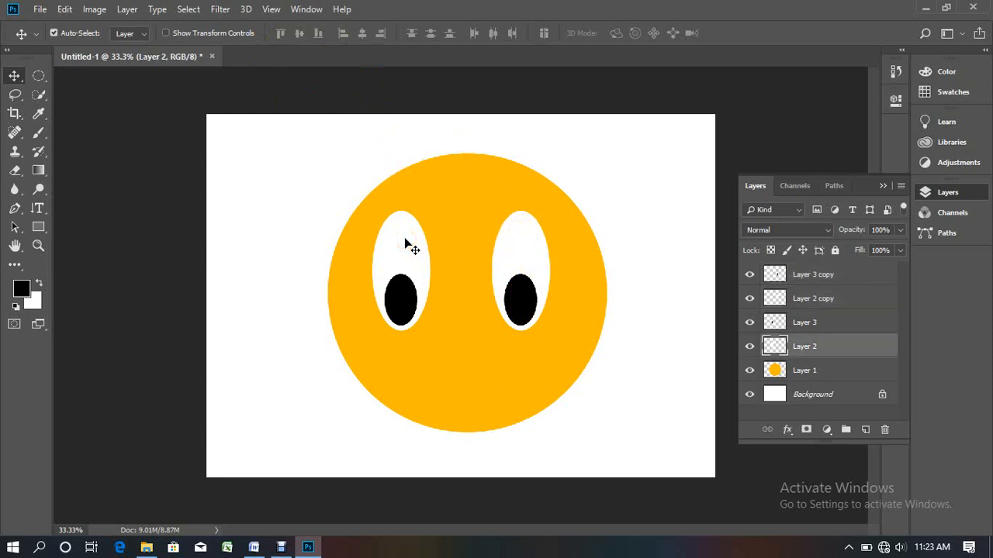
{"action": "left_click", "coordinate": [405, 243]}
{"action": "left_click", "coordinate": [509, 245], "text": "shift"}
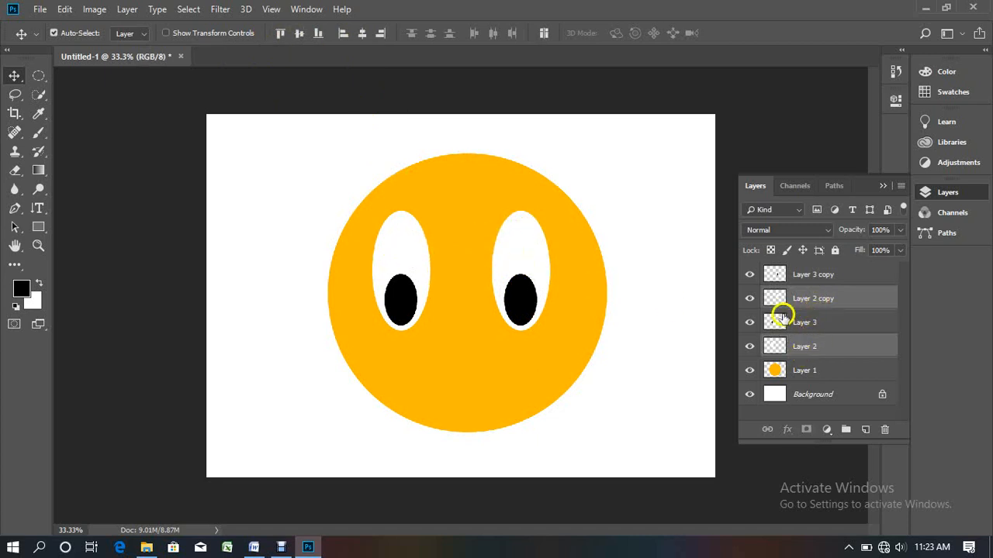
{"action": "left_click", "coordinate": [749, 345]}
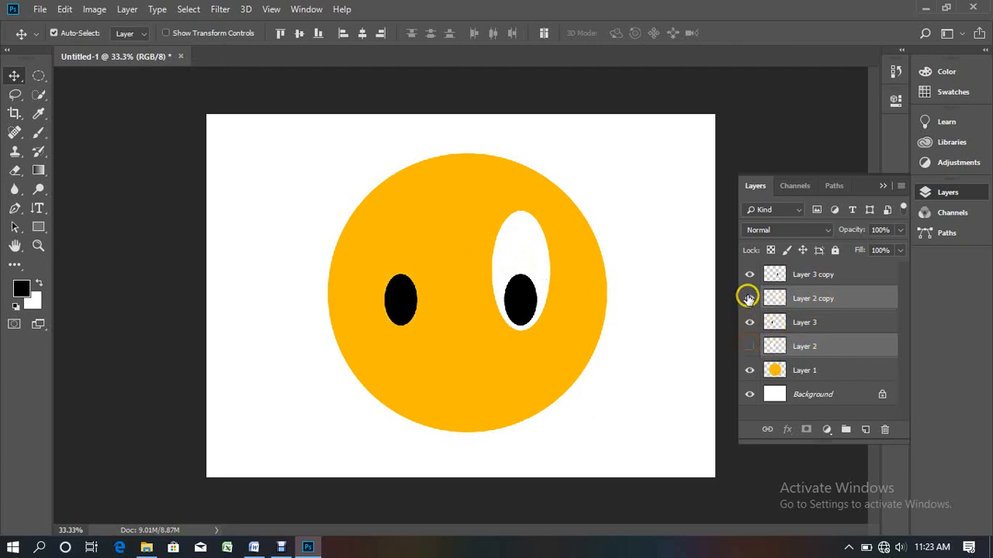
{"action": "left_click", "coordinate": [749, 298]}
{"action": "left_click", "coordinate": [750, 300]}
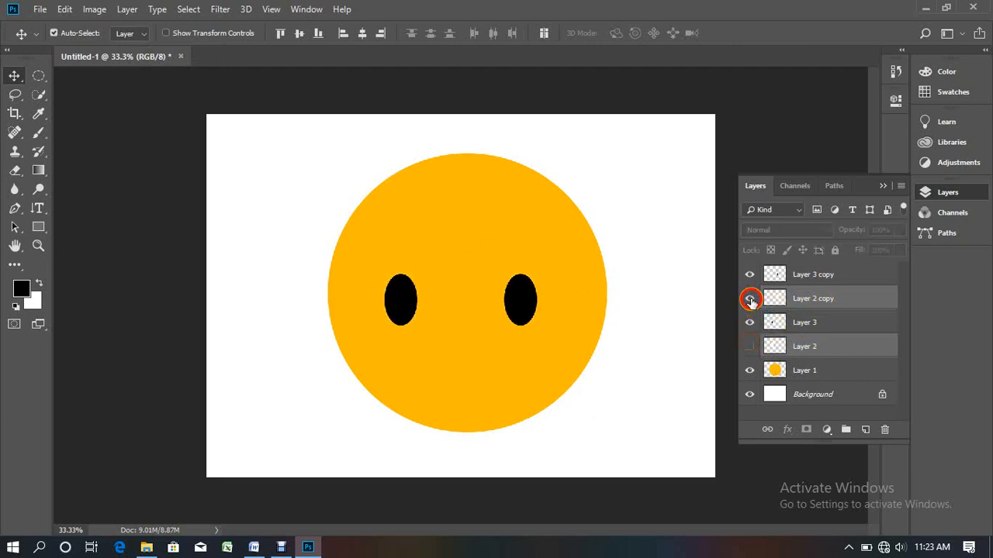
{"action": "left_click", "coordinate": [749, 346]}
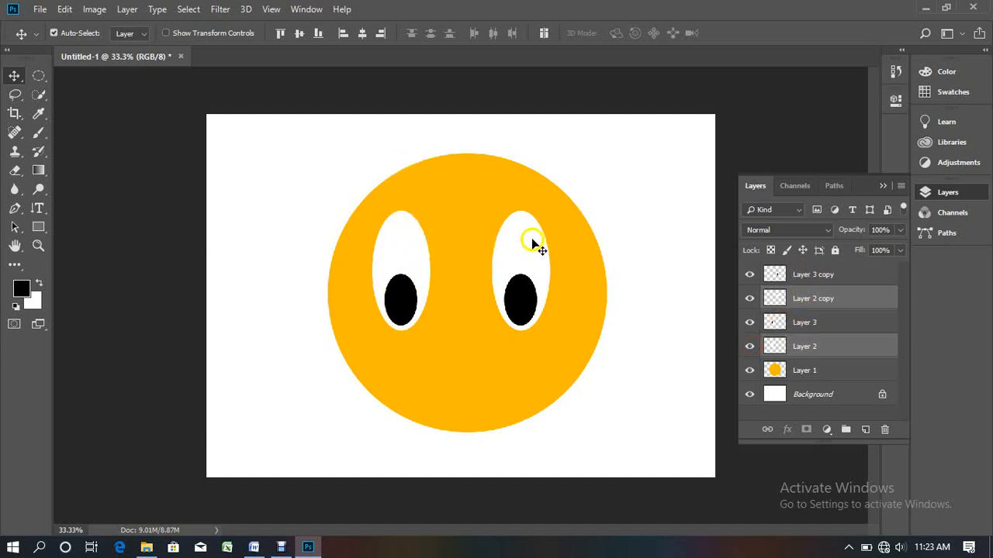
- Move the right eye's white oval slightly down, then align both white ovals by their vertical centers
{"action": "left_click", "coordinate": [625, 168]}
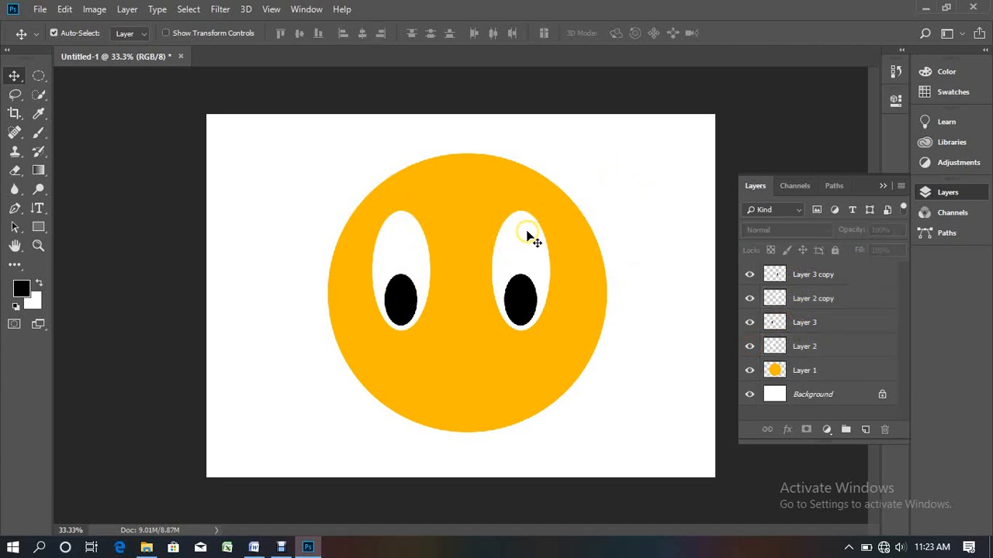
{"action": "left_click_drag", "start_coordinate": [528, 231], "coordinate": [527, 246]}
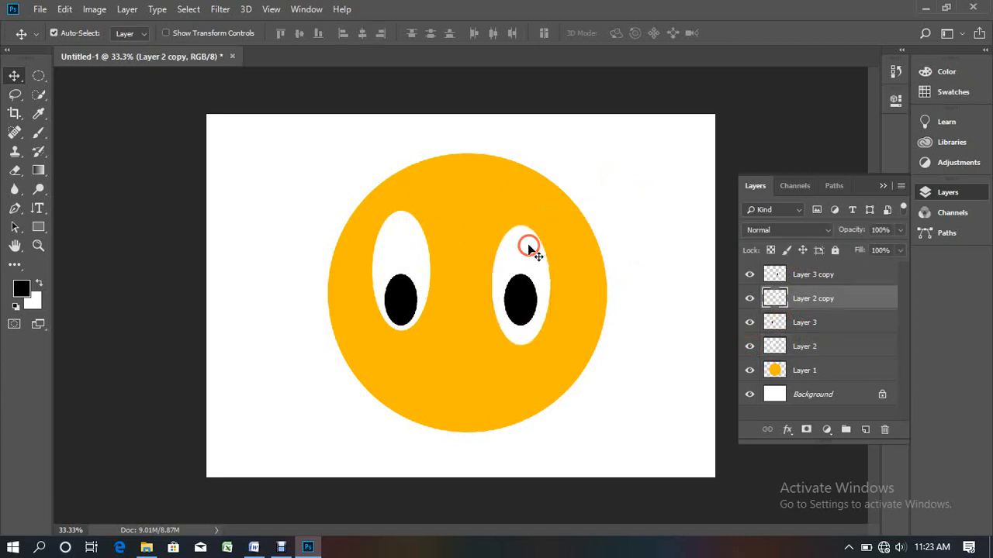
{"action": "left_click", "coordinate": [407, 229], "text": "shift"}
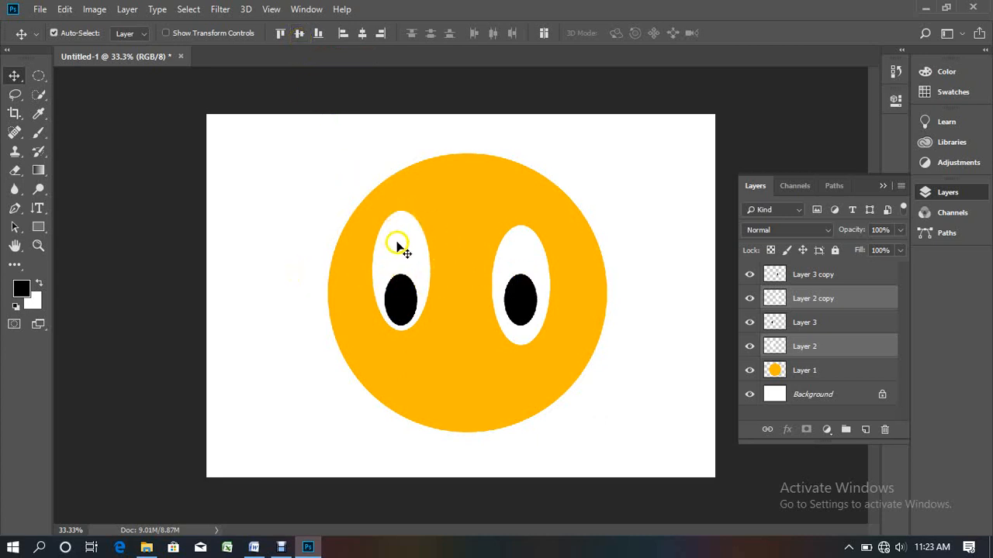
{"action": "left_click", "coordinate": [299, 34]}
{"action": "left_click", "coordinate": [299, 34]}
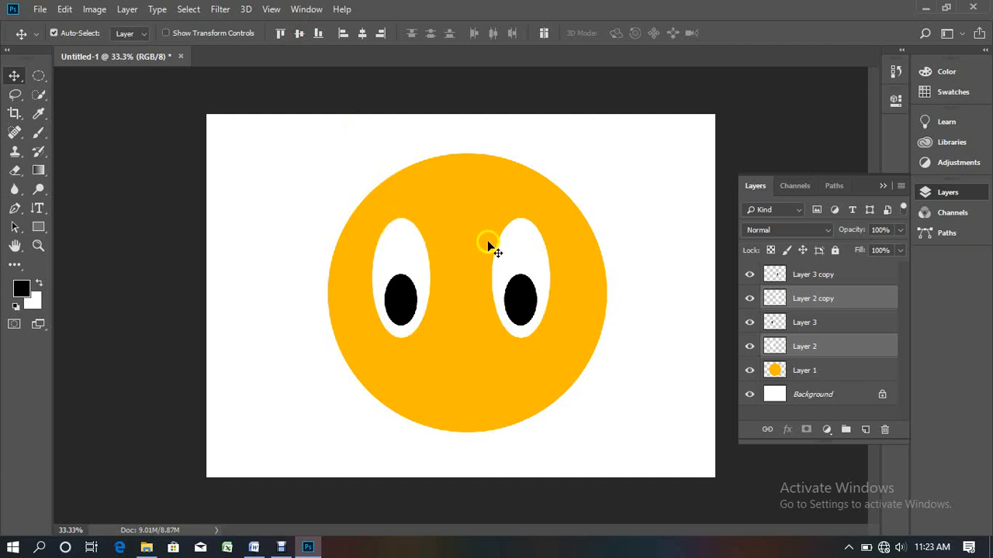
- Raise the left eye's black pupil slightly, then align both pupils by their vertical centers and deselect them
{"action": "left_click", "coordinate": [403, 299]}
{"action": "mouse_move", "coordinate": [403, 299]}
{"action": "left_mouse_down"}
{"action": "mouse_move", "coordinate": [401, 368]}
{"action": "mouse_move", "coordinate": [400, 281]}
{"action": "mouse_move", "coordinate": [397, 292]}
{"action": "left_mouse_up"}
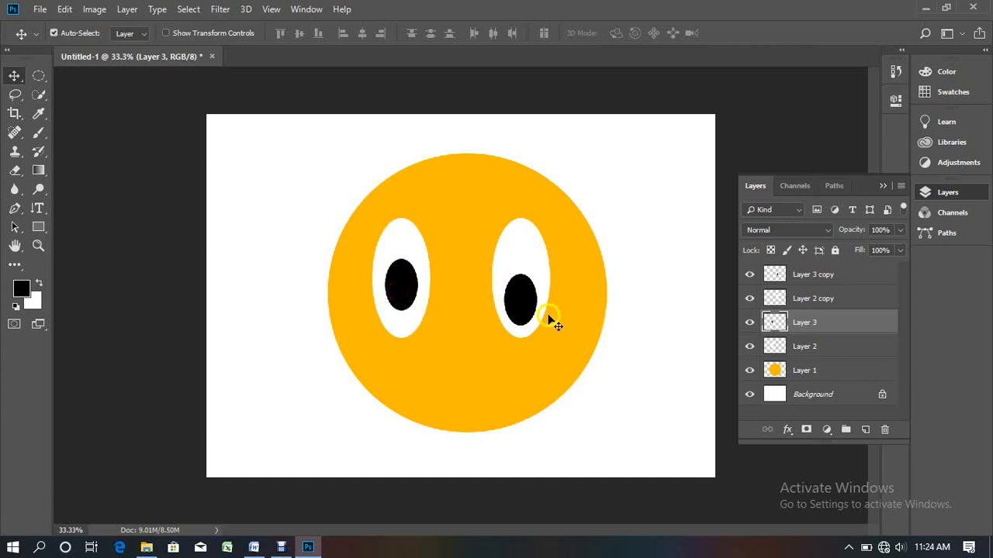
{"action": "left_click", "coordinate": [528, 296], "text": "shift"}
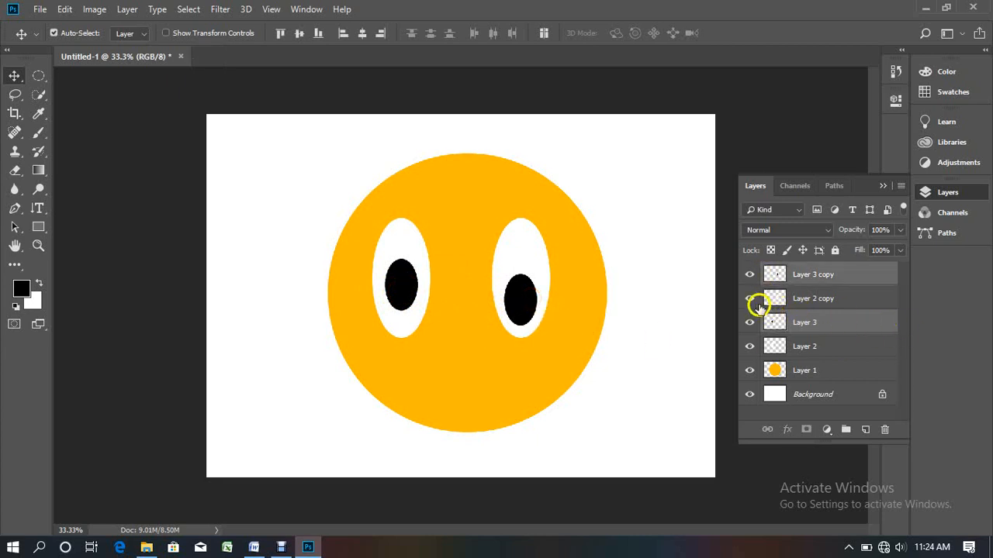
{"action": "left_click", "coordinate": [750, 273]}
{"action": "left_click", "coordinate": [749, 322]}
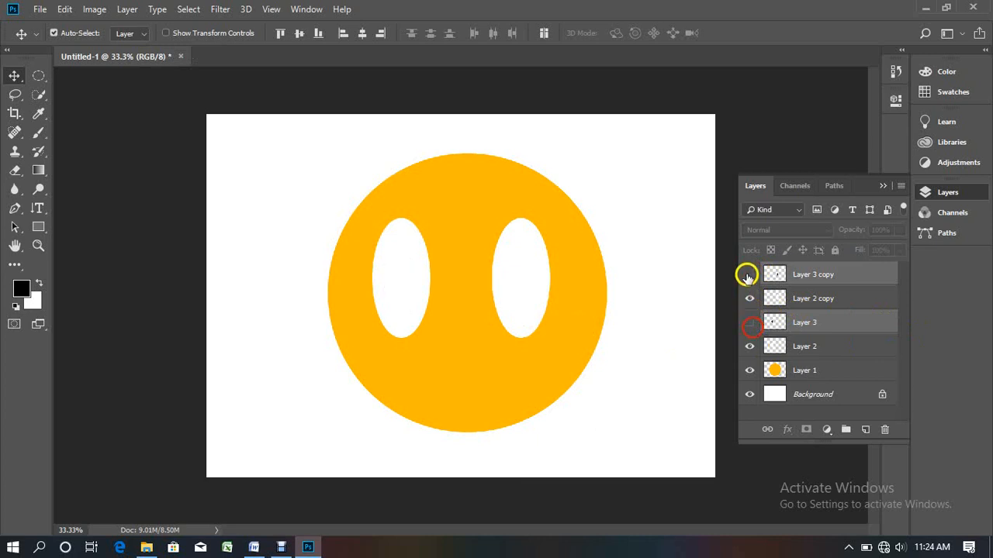
{"action": "left_click", "coordinate": [750, 274]}
{"action": "left_click", "coordinate": [747, 324]}
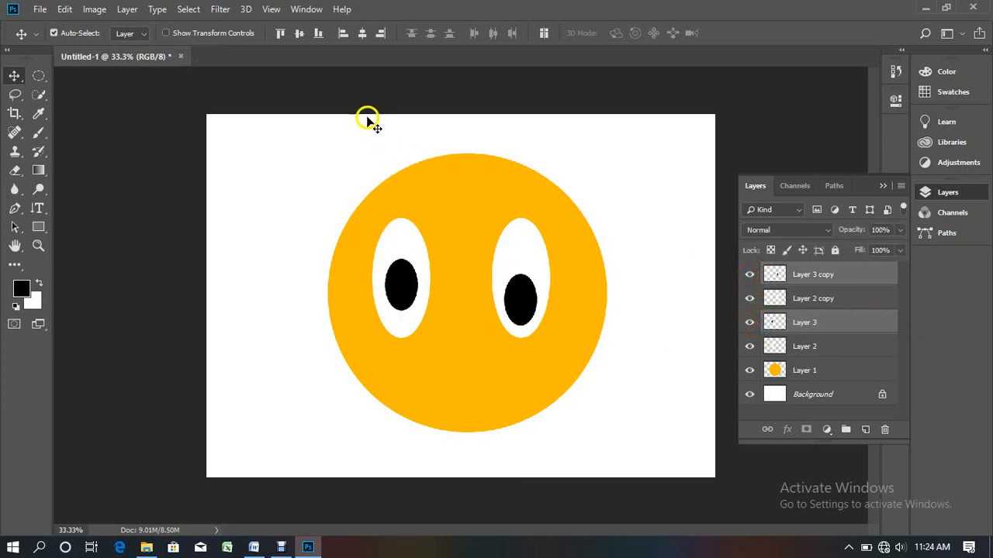
{"action": "left_click", "coordinate": [299, 35]}
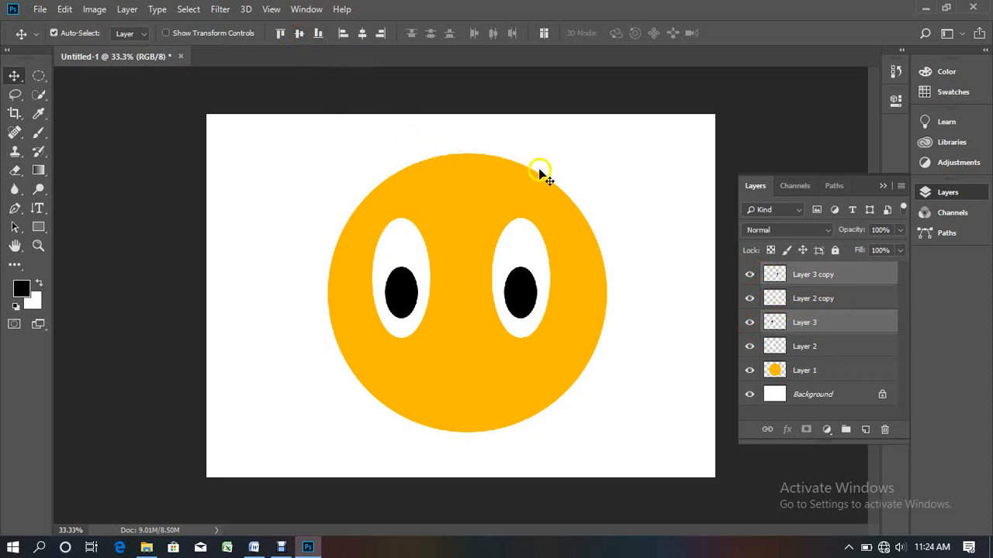
{"action": "left_click", "coordinate": [629, 178]}
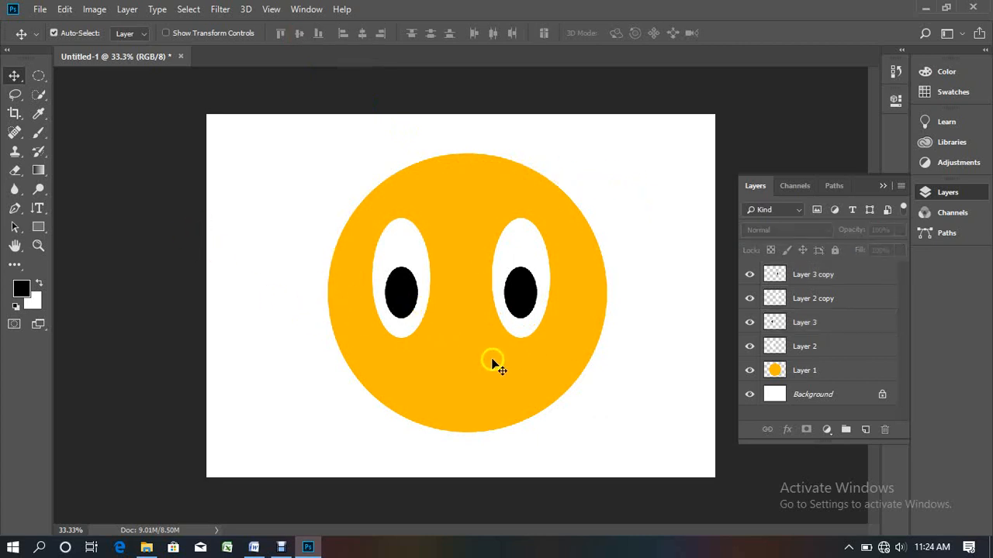
- Select the right eye's pupil and white oval together and nudge them left, closer to the left eye
{"action": "left_click", "coordinate": [401, 289]}
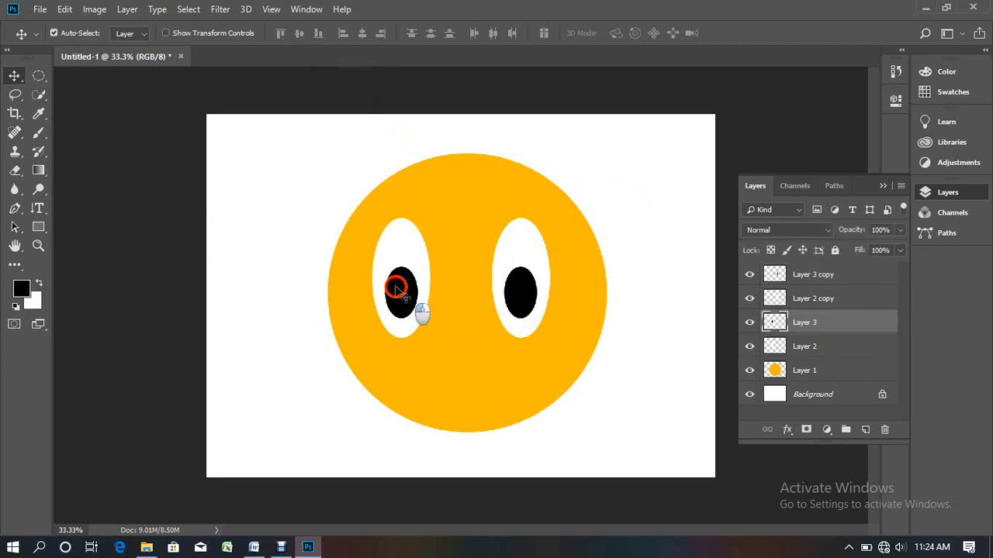
{"action": "left_click", "coordinate": [516, 312]}
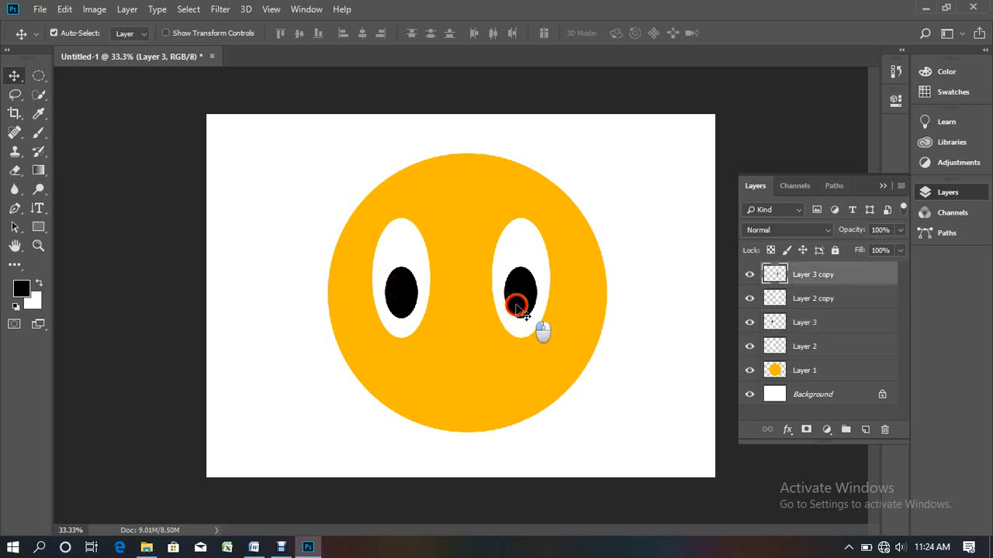
{"action": "left_click", "coordinate": [515, 245], "text": "shift"}
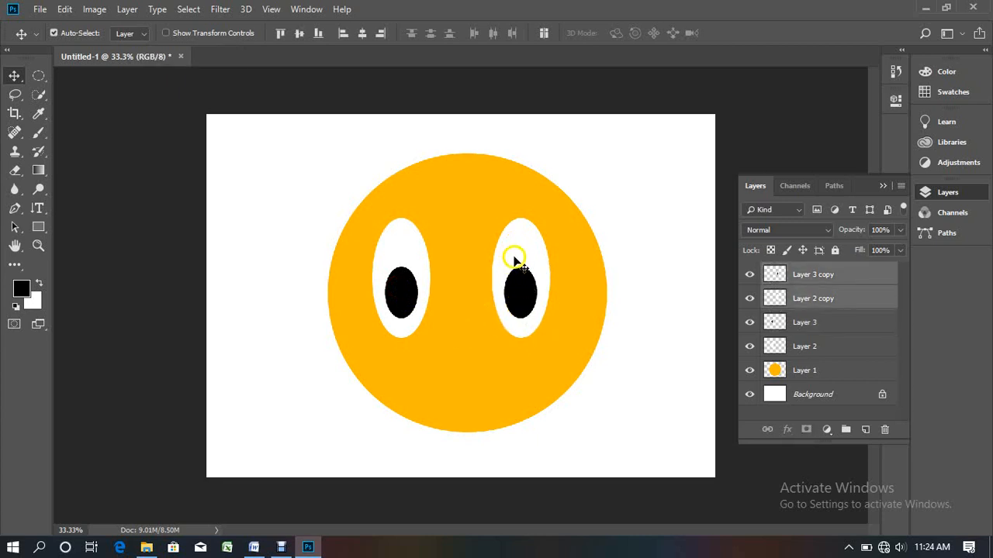
{"action": "key", "text": "Left"}
{"action": "key", "text": "Left"}
{"action": "key", "text": "Left"}
{"action": "key", "text": "Left"}
{"action": "key", "text": "Left"}
{"action": "key", "text": "Left"}
{"action": "key", "text": "Left"}
{"action": "key", "text": "Left"}
{"action": "key", "text": "Left"}
{"action": "key", "text": "Left"}
{"action": "key", "text": "Left"}
{"action": "key", "text": "Left"}
{"action": "key", "text": "Left"}
{"action": "key", "text": "Left"}
{"action": "key", "text": "Left"}
{"action": "key", "text": "Left"}
{"action": "key", "text": "Left"}
{"action": "key", "text": "Left"}
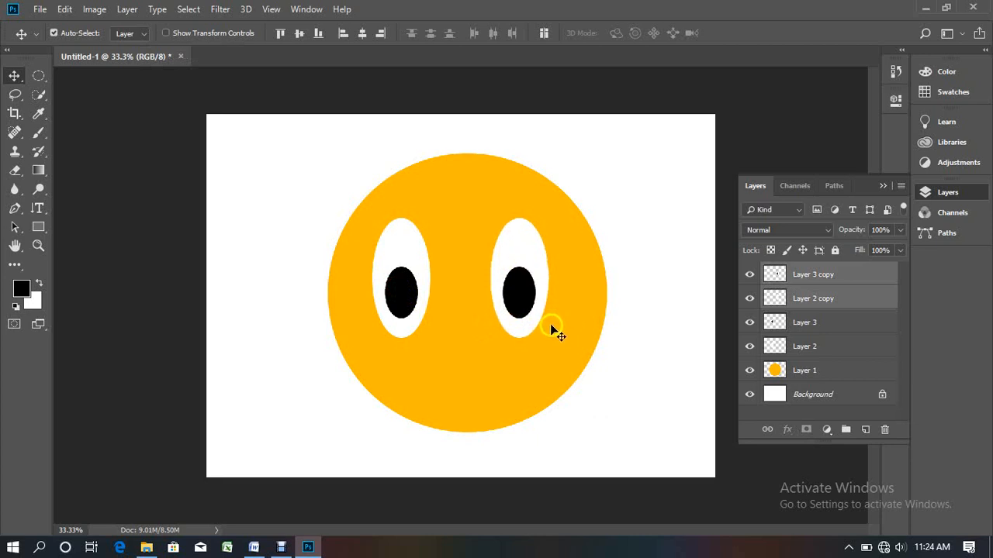
{"action": "key", "text": "Left"}
{"action": "key", "text": "Left"}
{"action": "key", "text": "Left"}
{"action": "key", "text": "Left"}
{"action": "key", "text": "Left"}
{"action": "key", "text": "Left"}
{"action": "key", "text": "Left"}
{"action": "key", "text": "Left"}
{"action": "key", "text": "Left"}
{"action": "key", "text": "Left"}
{"action": "key", "text": "Left"}
{"action": "key", "text": "Left"}
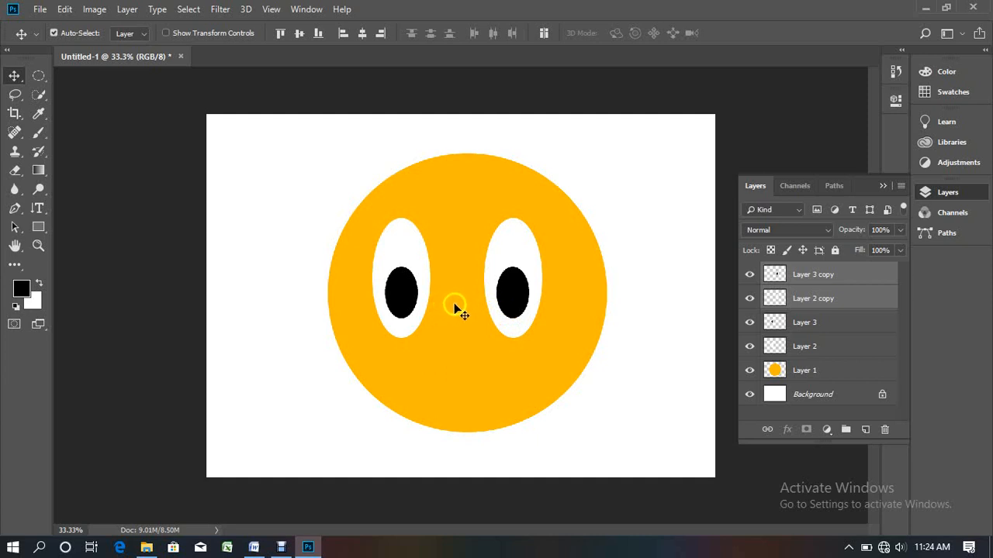
{"action": "key", "text": "Left"}
{"action": "key", "text": "Left"}
{"action": "key", "text": "Left"}
{"action": "key", "text": "Left"}
{"action": "key", "text": "Left"}
{"action": "key", "text": "Left"}
{"action": "key", "text": "Left"}
{"action": "key", "text": "Left"}
{"action": "key", "text": "Left"}
{"action": "key", "text": "Left"}
{"action": "key", "text": "Left"}
{"action": "key", "text": "Left"}
{"action": "key", "text": "Left"}
{"action": "key", "text": "Left"}
{"action": "key", "text": "Left"}
{"action": "key", "text": "Left"}
{"action": "key", "text": "Left"}
{"action": "key", "text": "Left"}
{"action": "key", "text": "Left"}
{"action": "key", "text": "Left"}
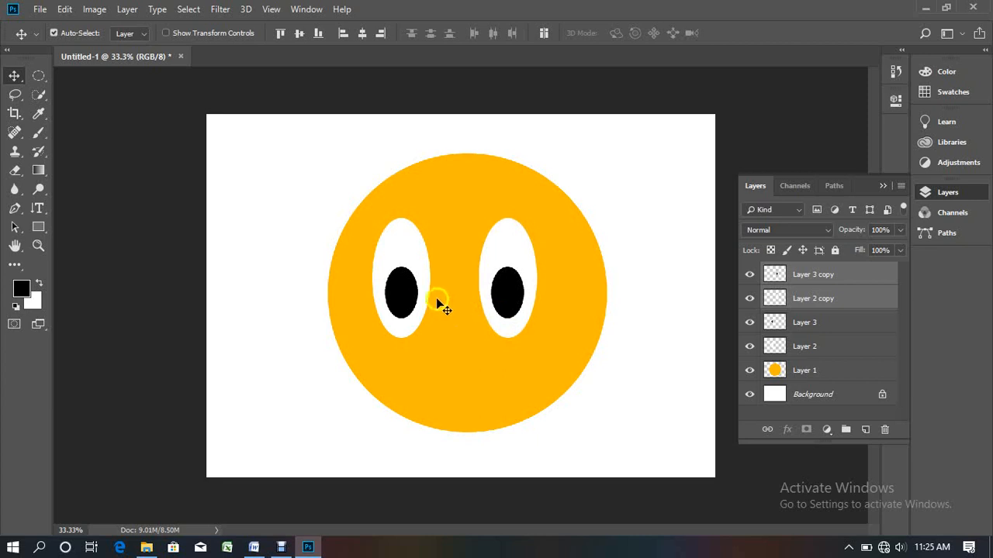
- Select the left eye's pupil and white oval together and move them slightly right, keeping them level with the other eye
{"action": "left_click", "coordinate": [412, 294]}
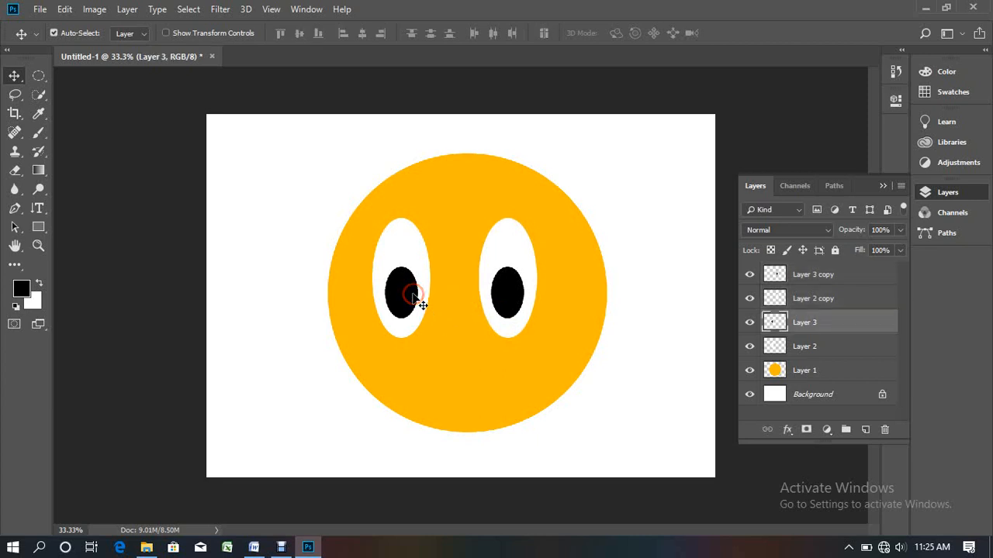
{"action": "left_click", "coordinate": [412, 243], "text": "shift"}
{"action": "left_click_drag", "start_coordinate": [422, 256], "coordinate": [443, 273]}
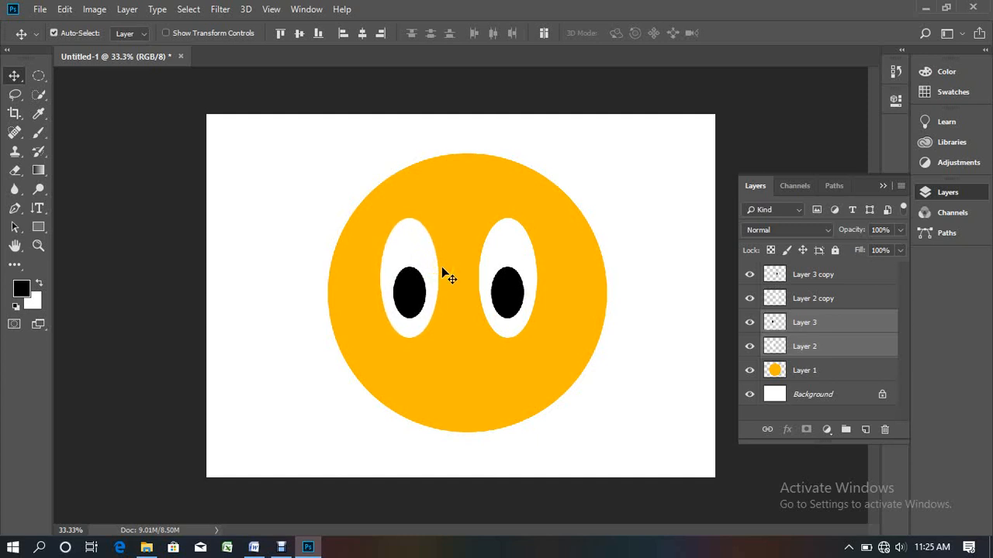
- Select the right eye's pupil and white oval together, nudge them slightly right to balance the face, and deselect
{"action": "left_click", "coordinate": [505, 294]}
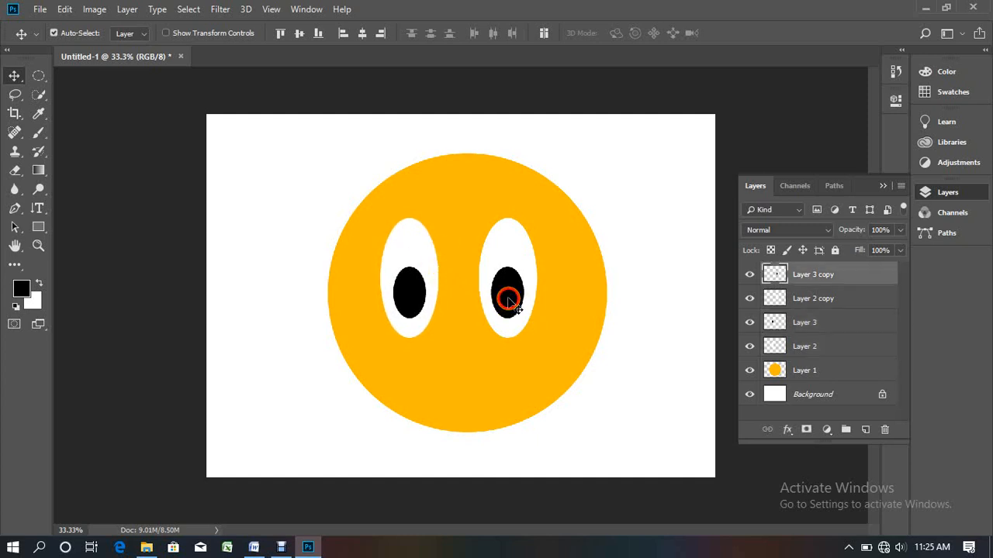
{"action": "left_click", "coordinate": [509, 256], "text": "shift"}
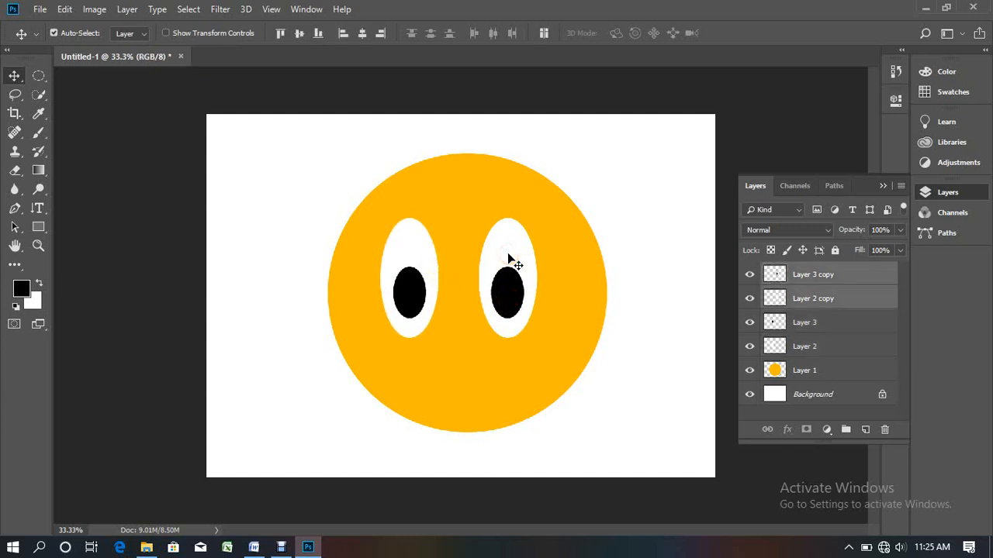
{"action": "key", "text": "Right"}
{"action": "key", "text": "Right"}
{"action": "key", "text": "Right"}
{"action": "key", "text": "Right"}
{"action": "key", "text": "Right"}
{"action": "key", "text": "Right"}
{"action": "key", "text": "Right"}
{"action": "key", "text": "Right"}
{"action": "key", "text": "Right"}
{"action": "key", "text": "Right"}
{"action": "key", "text": "Right"}
{"action": "key", "text": "Right"}
{"action": "key", "text": "Right"}
{"action": "key", "text": "Right"}
{"action": "key", "text": "Right"}
{"action": "key", "text": "Right"}
{"action": "key", "text": "Right"}
{"action": "key", "text": "Right"}
{"action": "key", "text": "Right"}
{"action": "key", "text": "Right"}
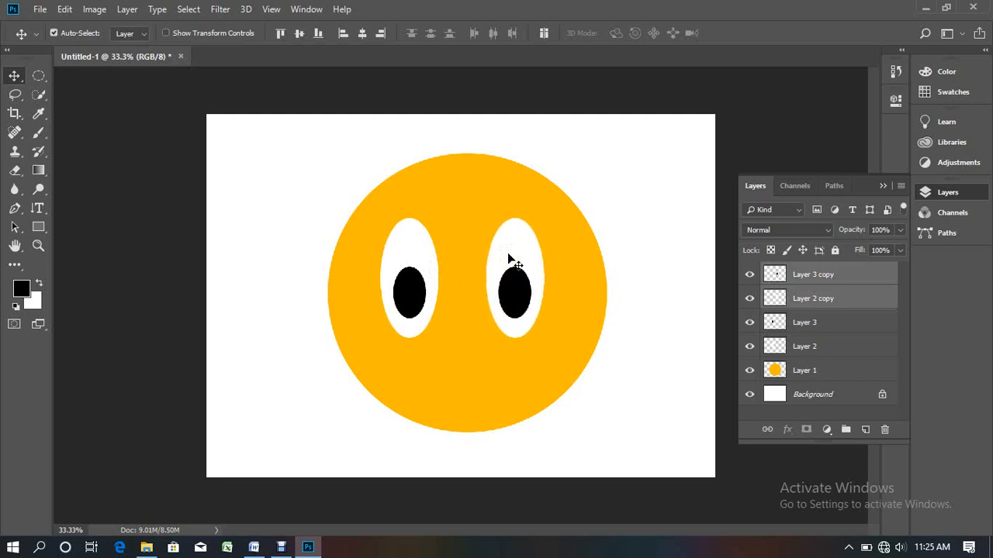
{"action": "key", "text": "Right"}
{"action": "key", "text": "Right"}
{"action": "key", "text": "Right"}
{"action": "key", "text": "Right"}
{"action": "key", "text": "Right"}
{"action": "key", "text": "Right"}
{"action": "key", "text": "Right"}
{"action": "key", "text": "Right"}
{"action": "key", "text": "Right"}
{"action": "key", "text": "Right"}
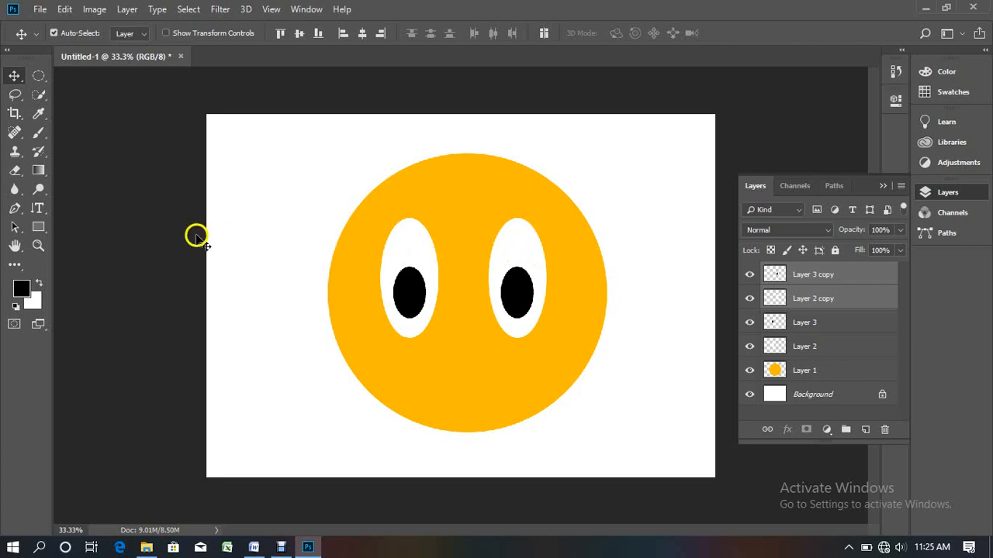
{"action": "left_click", "coordinate": [284, 277]}
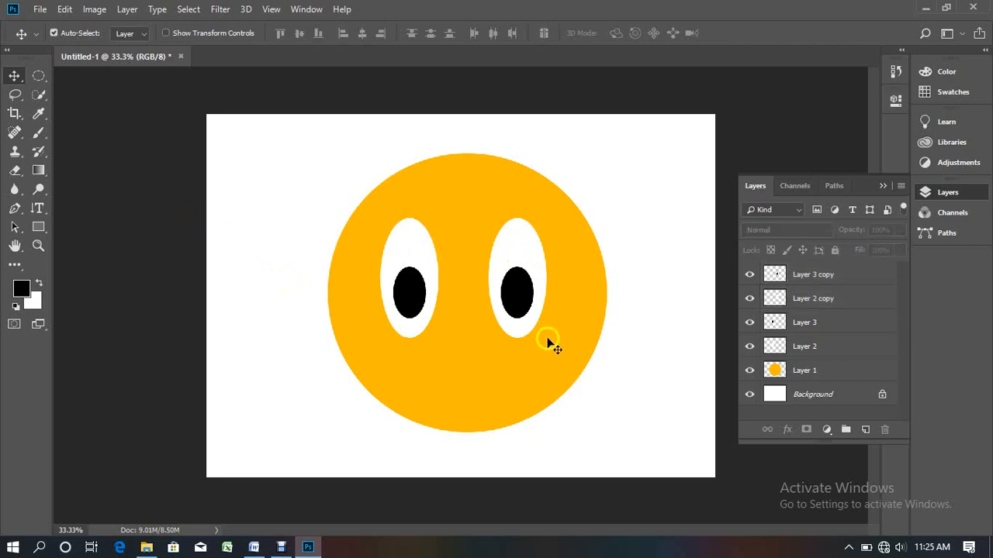
- Add a new layer and draw a wide elliptical selection across the eyes and lower part of the orange circle
{"action": "left_click", "coordinate": [865, 429]}
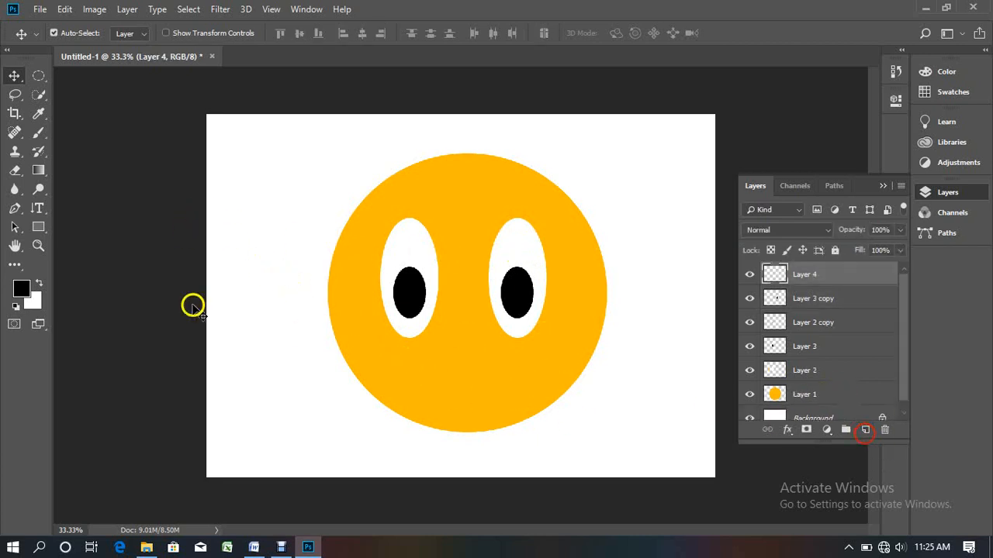
{"action": "left_click", "coordinate": [39, 75]}
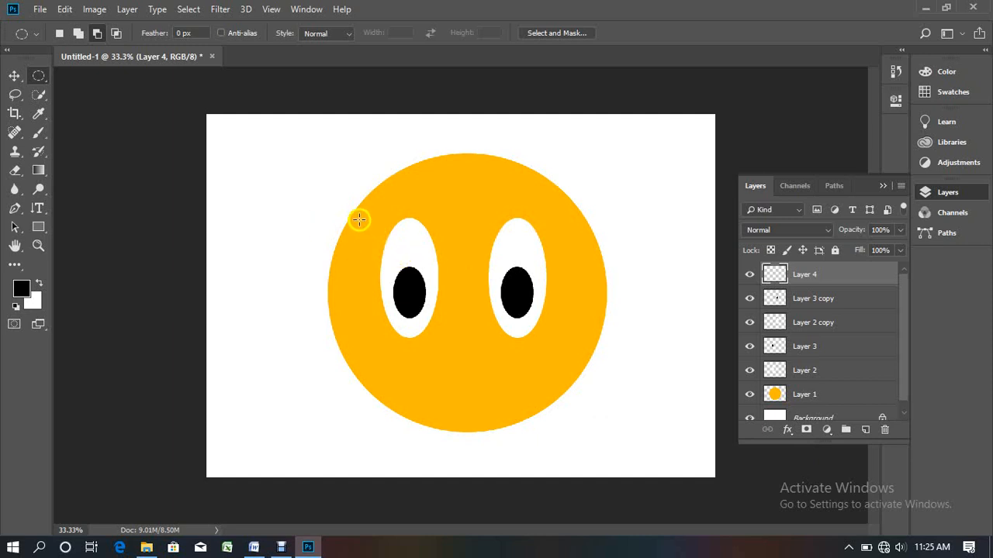
{"action": "left_click_drag", "start_coordinate": [361, 217], "coordinate": [584, 411]}
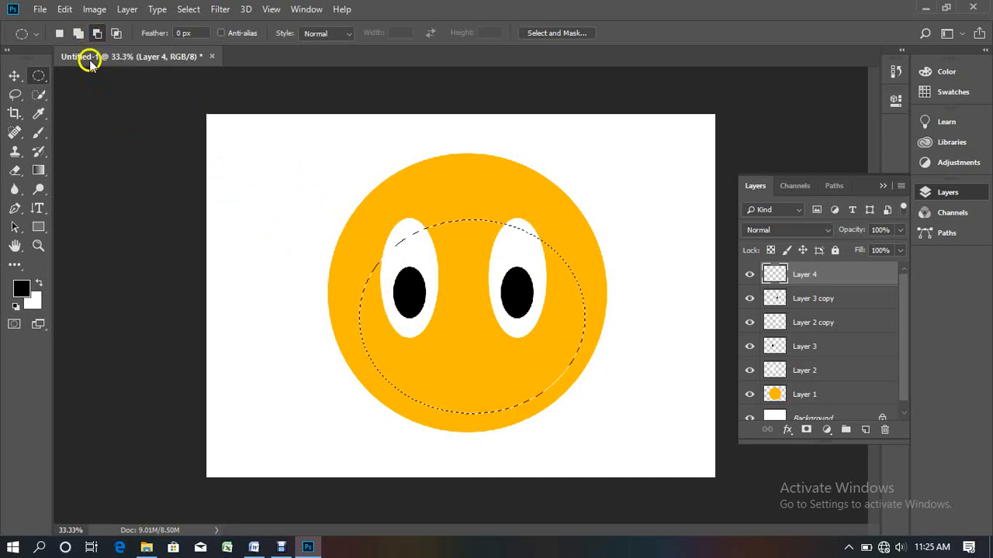
- Subtract a second, wider and higher ellipse from the selection to leave a smile-shaped crescent below the eyes
{"action": "left_click", "coordinate": [92, 34]}
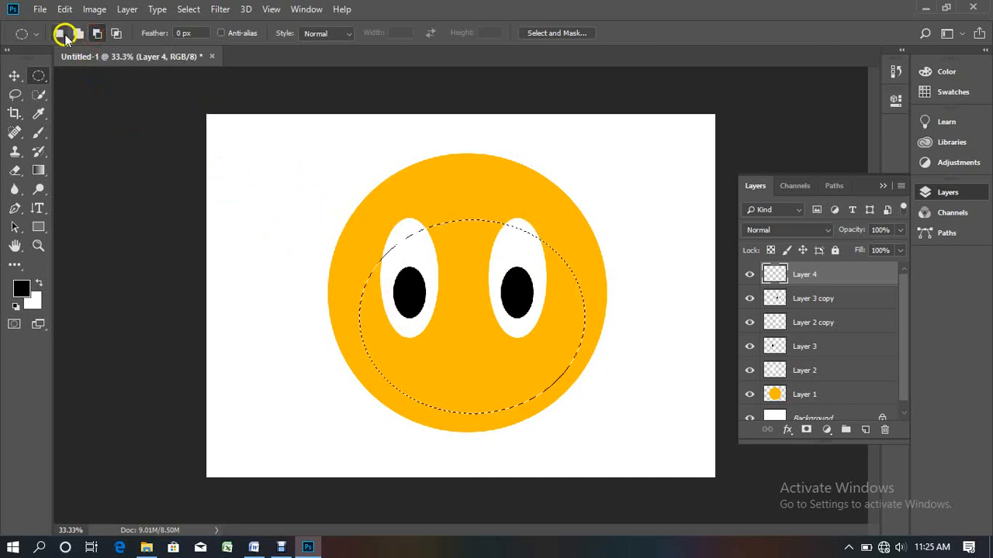
{"action": "left_click", "coordinate": [79, 34]}
{"action": "left_click", "coordinate": [97, 34]}
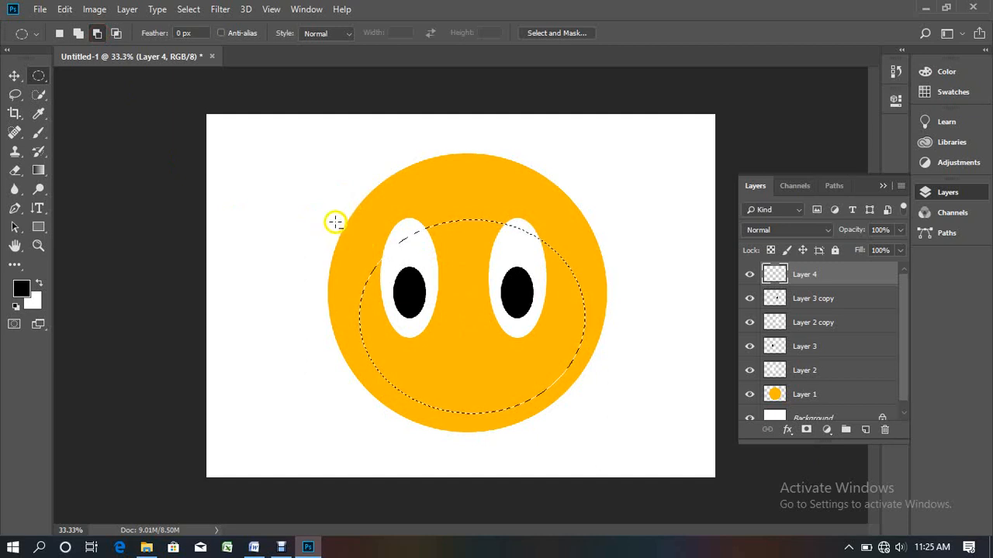
{"action": "left_click_drag", "start_coordinate": [341, 190], "coordinate": [605, 382]}
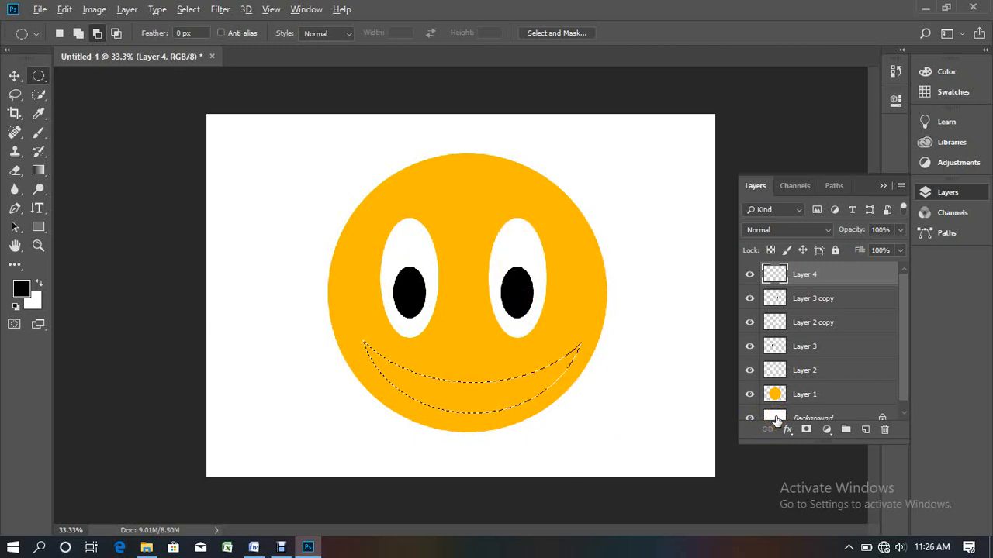
- Fill the crescent selection with the black foreground color, deselect, and activate the Move Tool
{"action": "key", "text": "alt+BackSpace"}
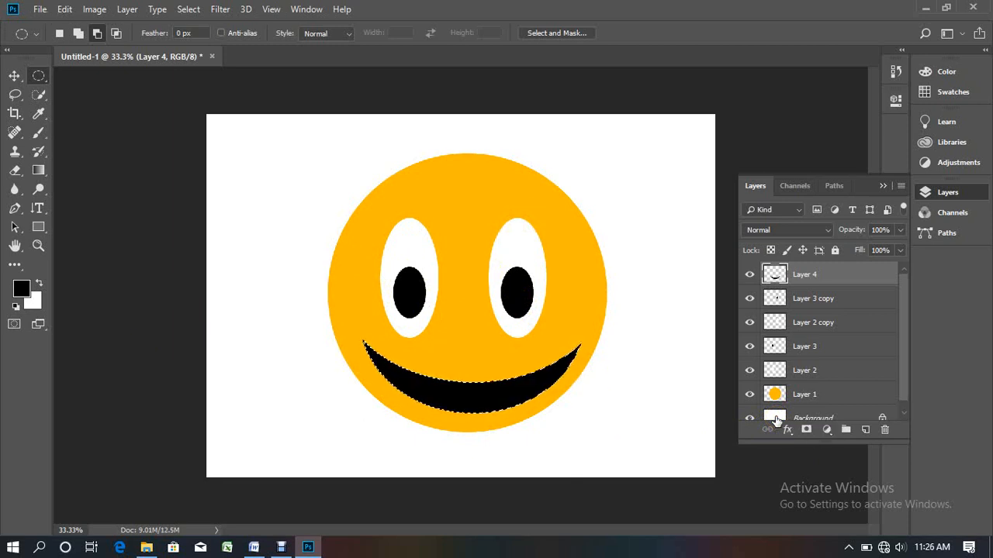
{"action": "key", "text": "ctrl+d"}
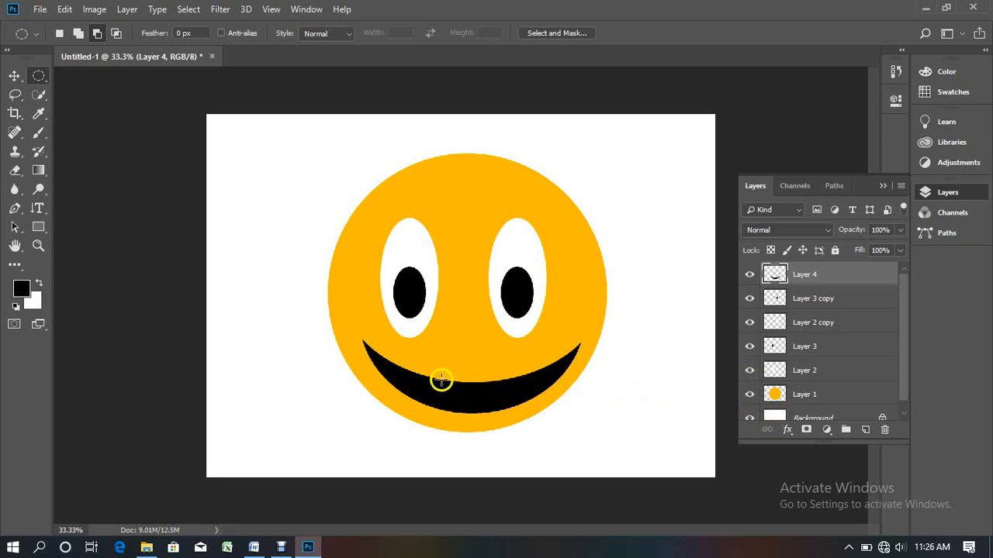
{"action": "left_click", "coordinate": [15, 76]}
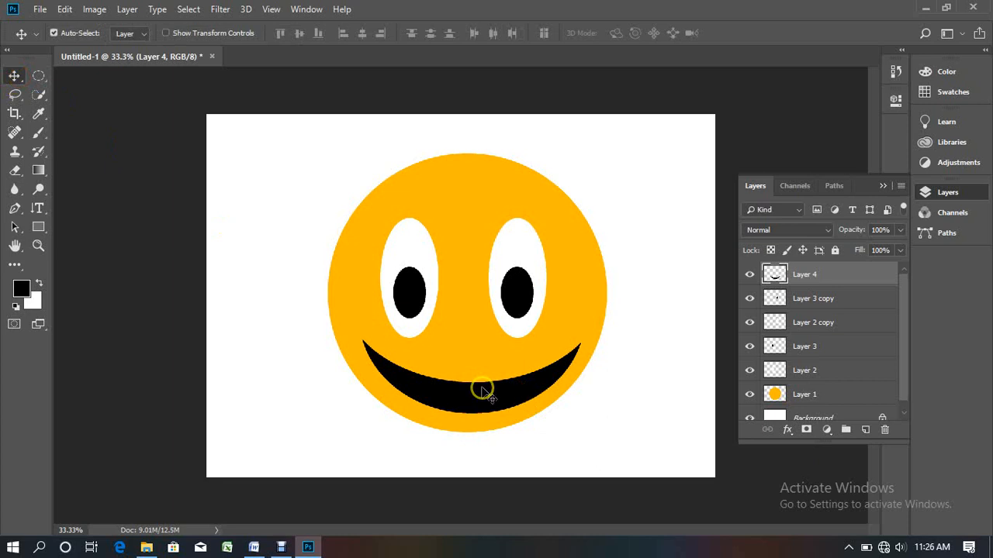
- Duplicate the black mouth layer in place and load the outline of the copy as a selection
{"action": "left_click_drag", "start_coordinate": [485, 391], "coordinate": [488, 399]}
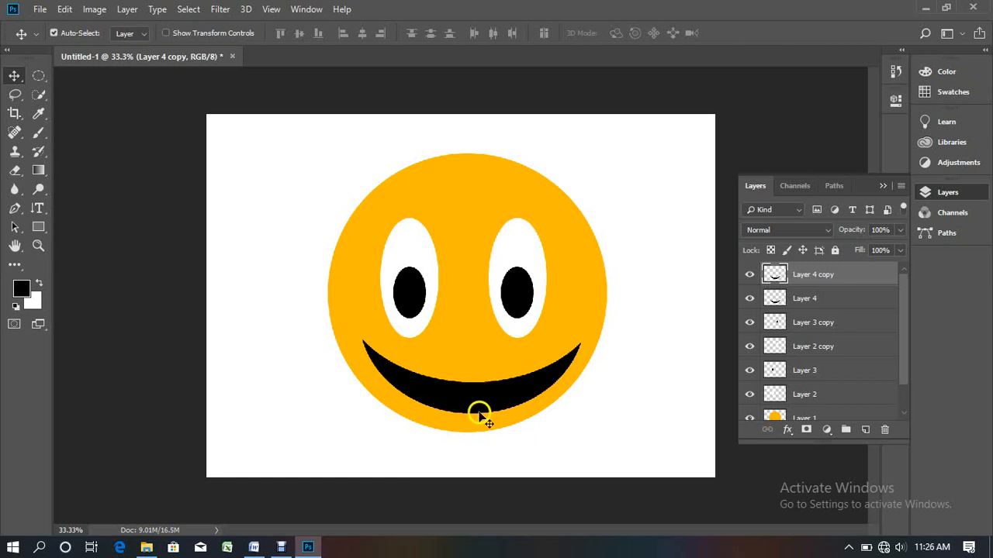
{"action": "left_click", "coordinate": [480, 403]}
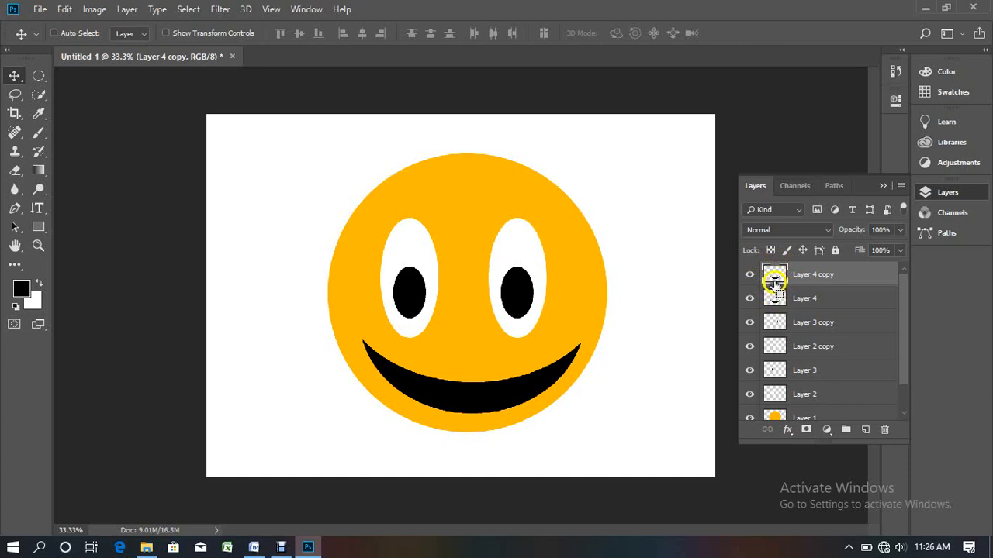
{"action": "left_click", "coordinate": [778, 281], "text": "ctrl"}
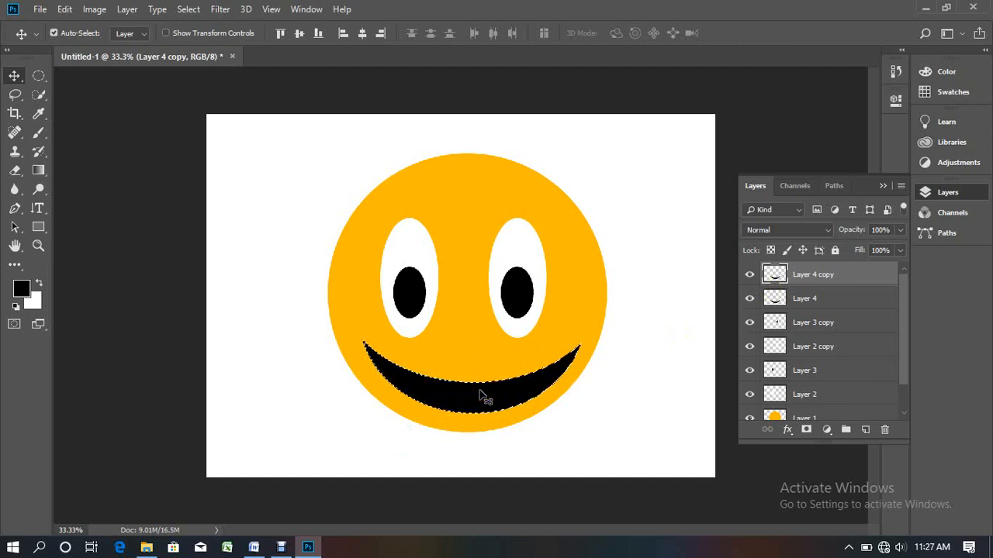
- Make white the foreground color, fill the selected mouth copy with it, and deselect
{"action": "left_click", "coordinate": [39, 284]}
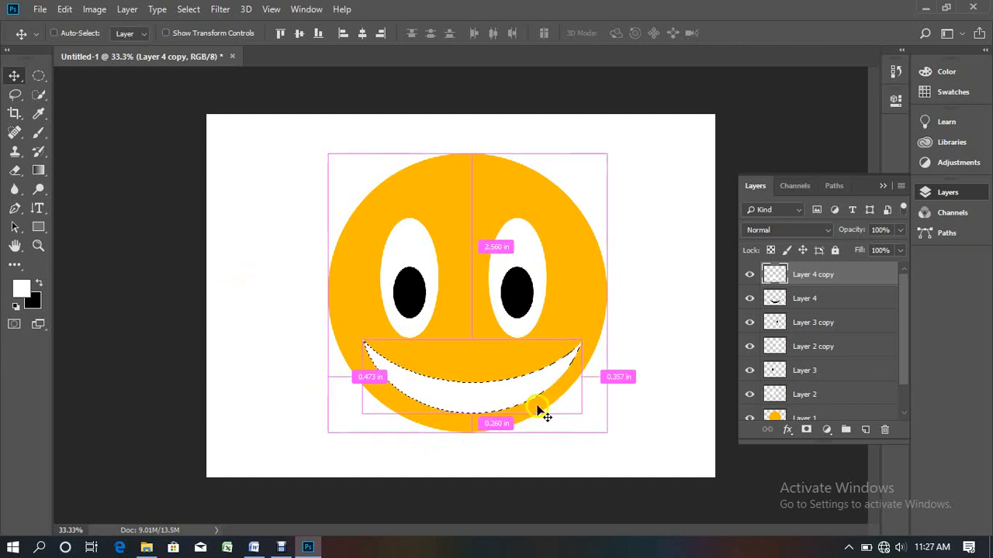
{"action": "key", "text": "ctrl+d"}
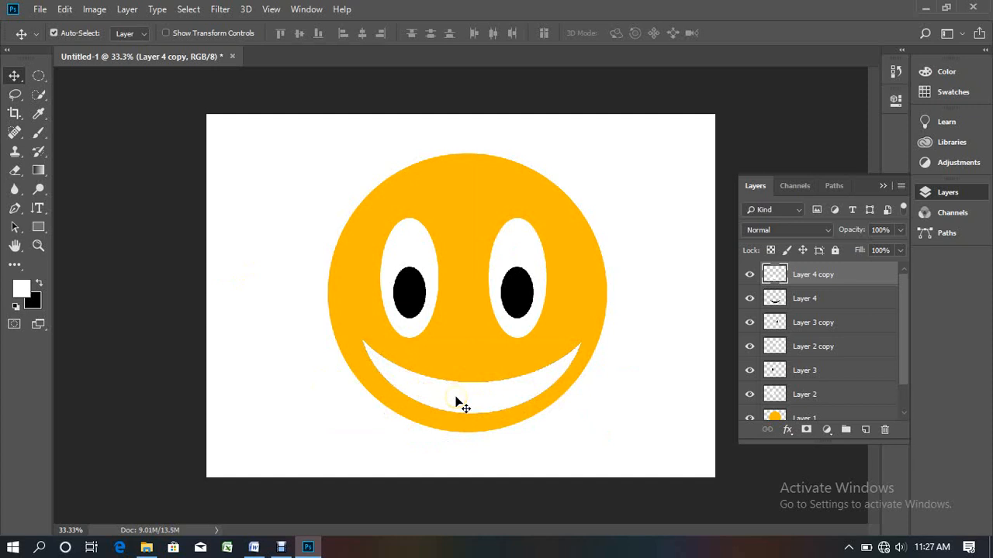
- Free-transform the white mouth copy to about 83% width and 64% height so it sits inside the black mouth
{"action": "key", "text": "ctrl"}
{"action": "key", "text": "ctrl+t"}
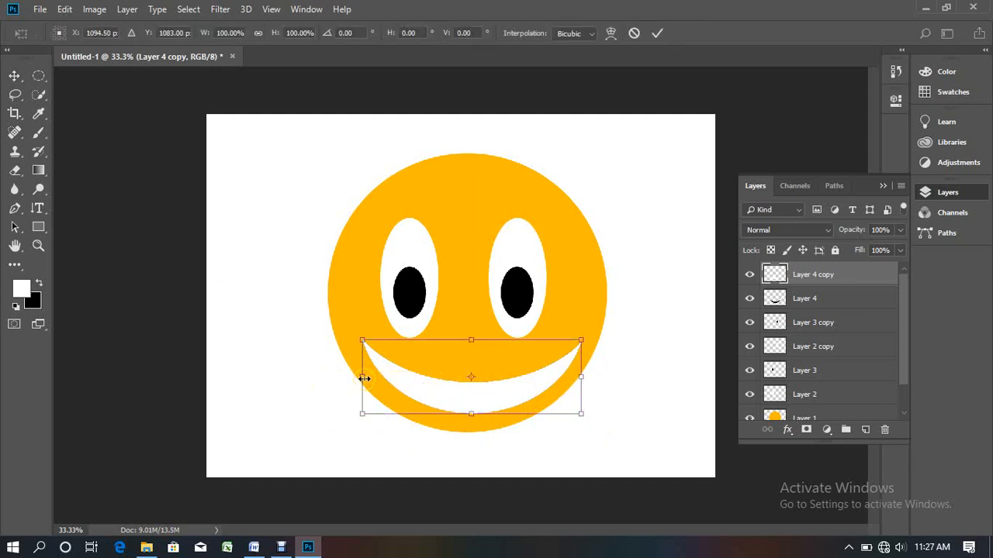
{"action": "left_click_drag", "start_coordinate": [364, 379], "coordinate": [393, 379]}
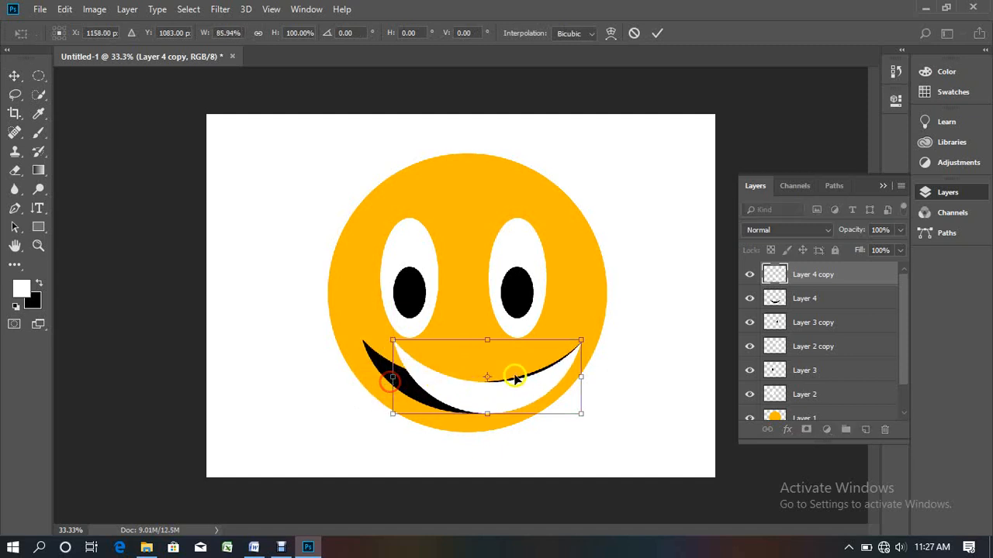
{"action": "left_click_drag", "start_coordinate": [578, 383], "coordinate": [546, 378]}
{"action": "mouse_move", "coordinate": [463, 420]}
{"action": "left_mouse_down"}
{"action": "mouse_move", "coordinate": [470, 411]}
{"action": "mouse_move", "coordinate": [474, 421]}
{"action": "mouse_move", "coordinate": [469, 402]}
{"action": "left_mouse_up"}
{"action": "mouse_move", "coordinate": [469, 343]}
{"action": "left_mouse_down"}
{"action": "mouse_move", "coordinate": [470, 365]}
{"action": "mouse_move", "coordinate": [470, 356]}
{"action": "left_mouse_up"}
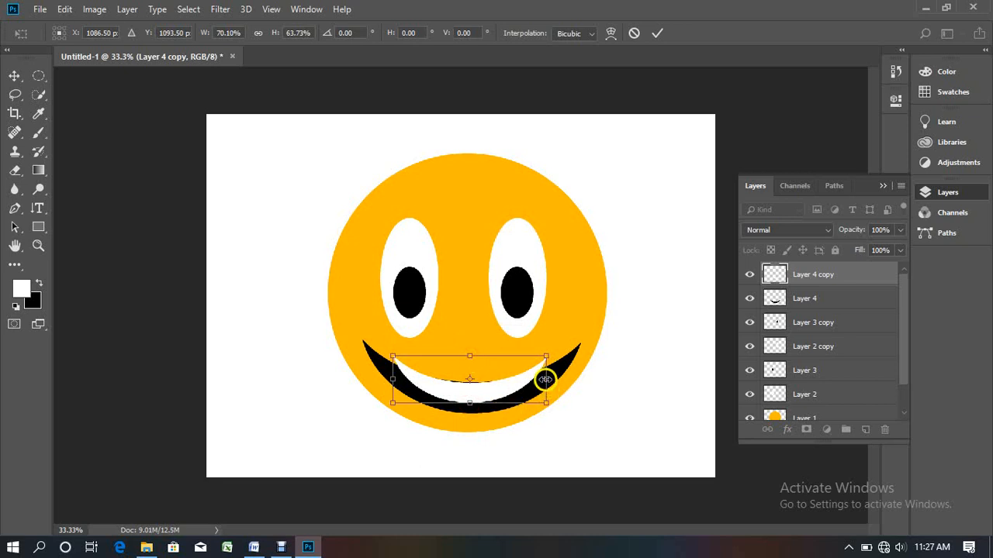
{"action": "left_click_drag", "start_coordinate": [546, 379], "coordinate": [560, 380]}
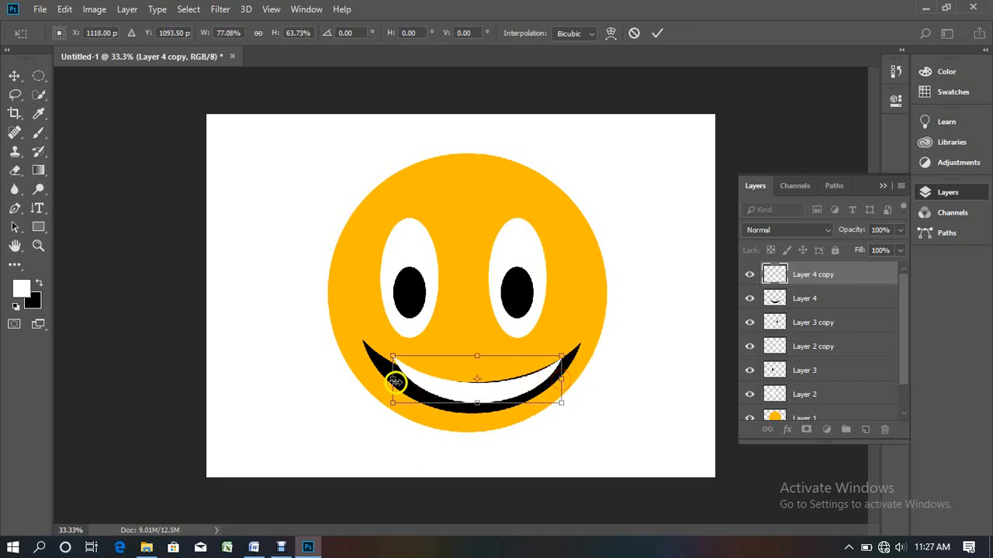
{"action": "left_click_drag", "start_coordinate": [393, 378], "coordinate": [380, 379]}
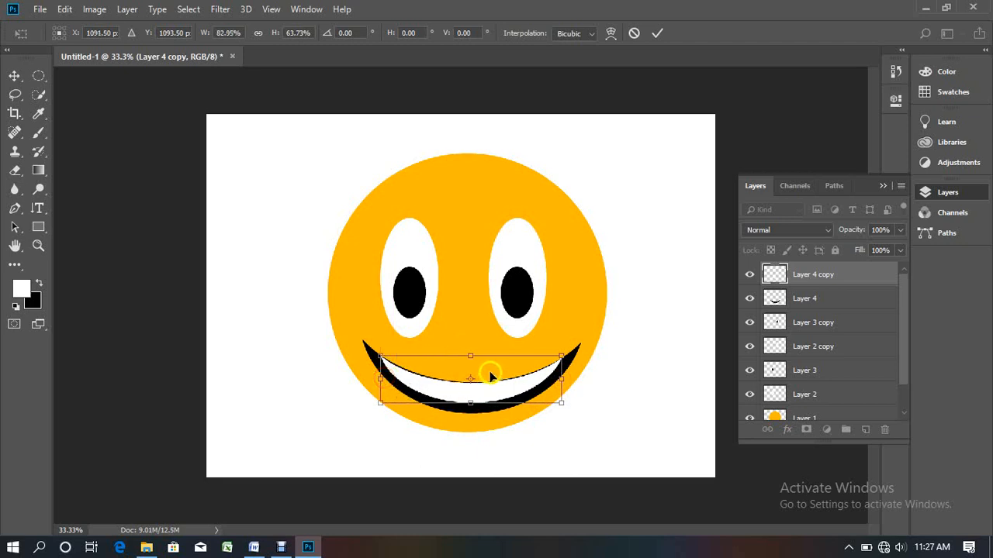
- Fine-tune the white crescent to about 83.8% width and 63% height so it covers the black upper edge, and apply the transform
{"action": "scroll", "coordinate": [446, 388], "scroll_direction": "up", "scroll_amount": 3}
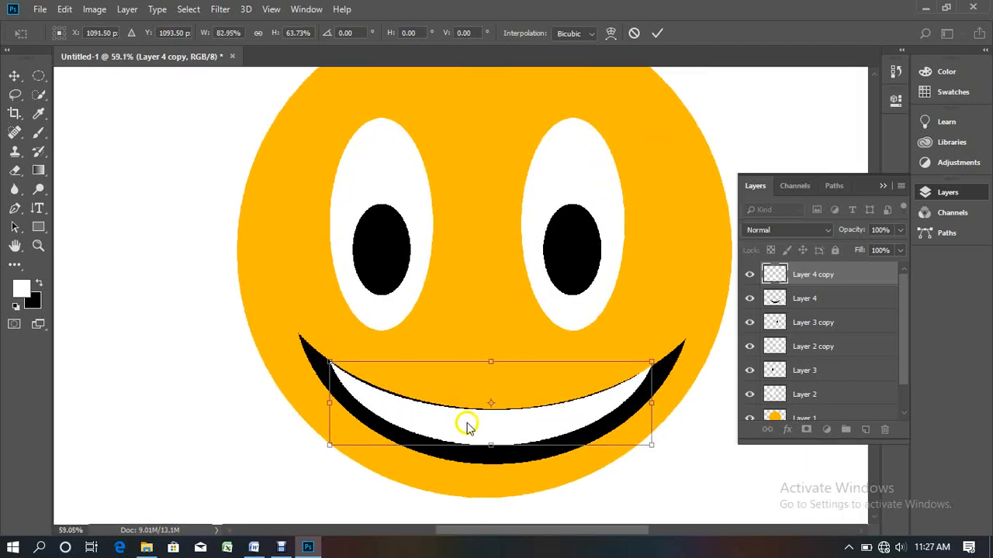
{"action": "left_click", "coordinate": [330, 403]}
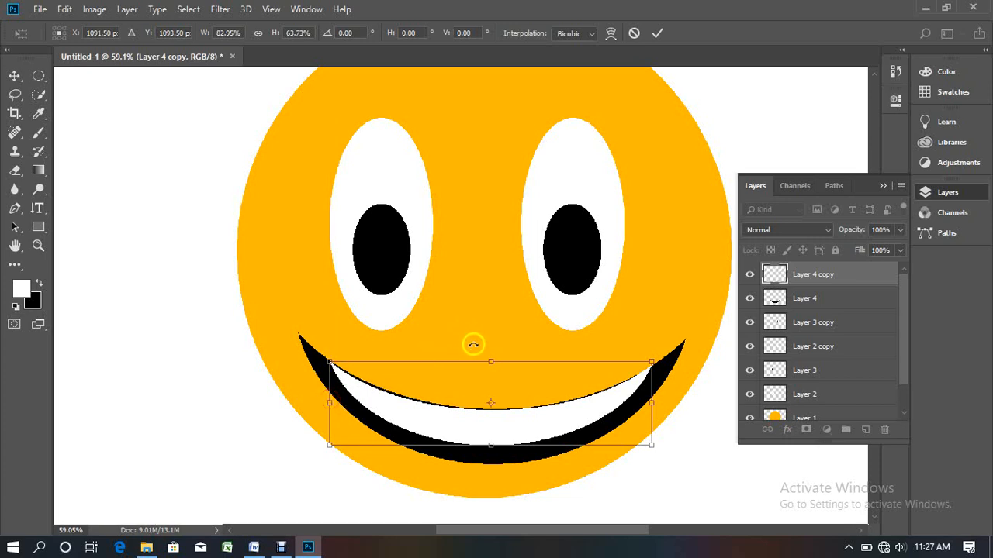
{"action": "left_click_drag", "start_coordinate": [491, 359], "coordinate": [491, 357]}
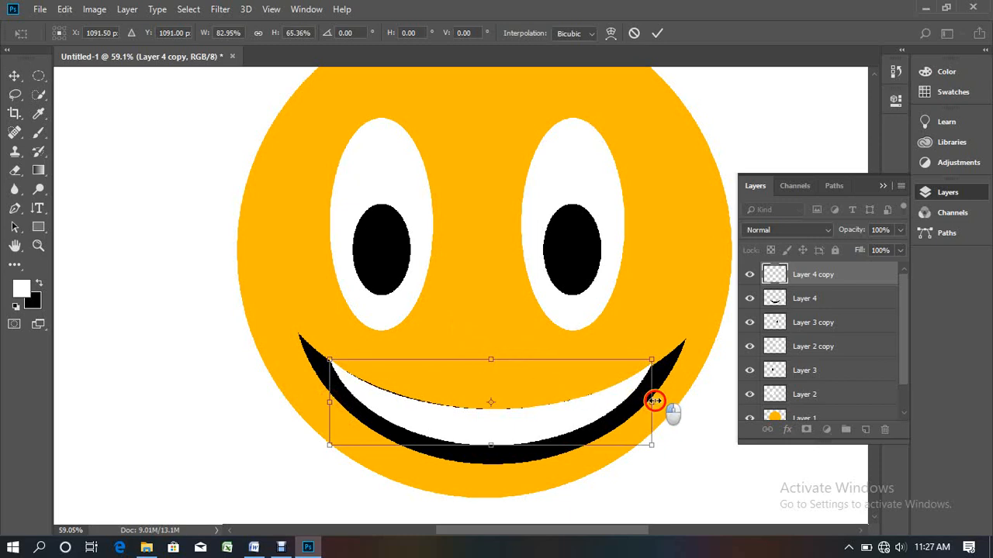
{"action": "left_click_drag", "start_coordinate": [654, 401], "coordinate": [658, 401]}
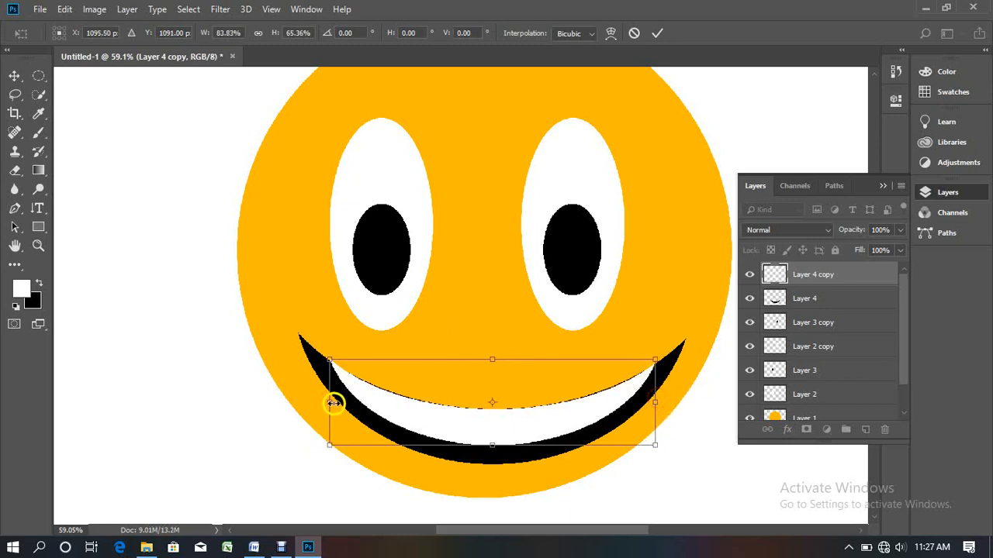
{"action": "left_click_drag", "start_coordinate": [331, 402], "coordinate": [324, 404]}
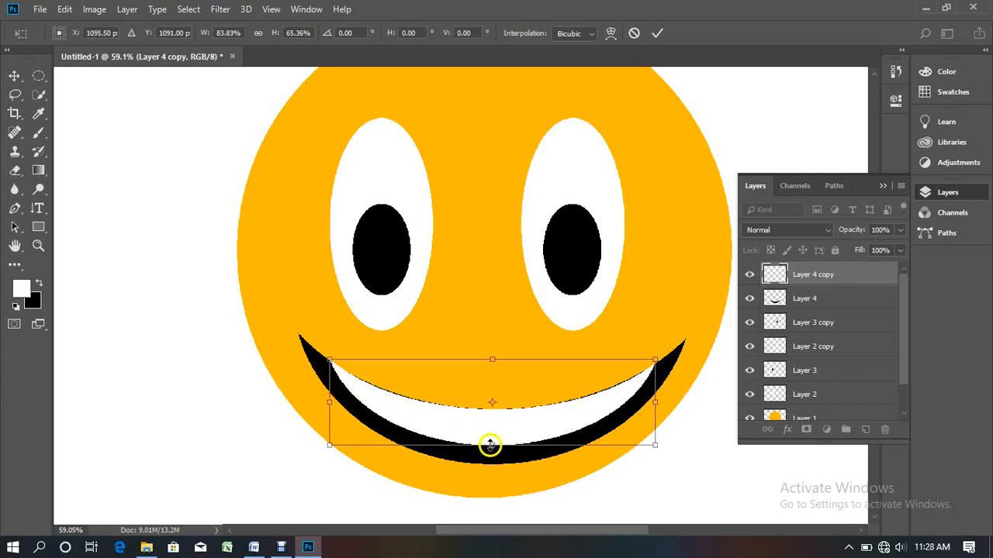
{"action": "left_click_drag", "start_coordinate": [491, 445], "coordinate": [491, 442]}
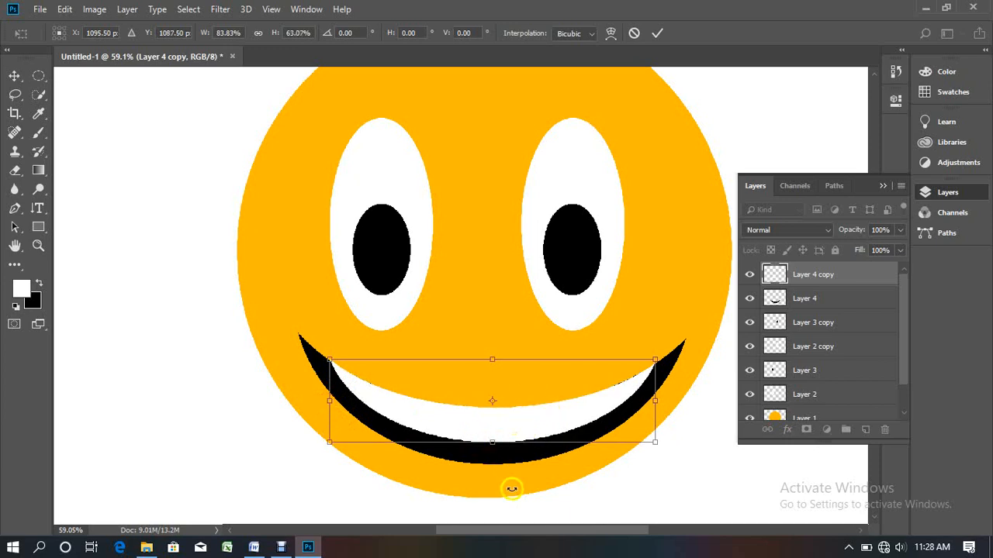
{"action": "key", "text": "Return"}
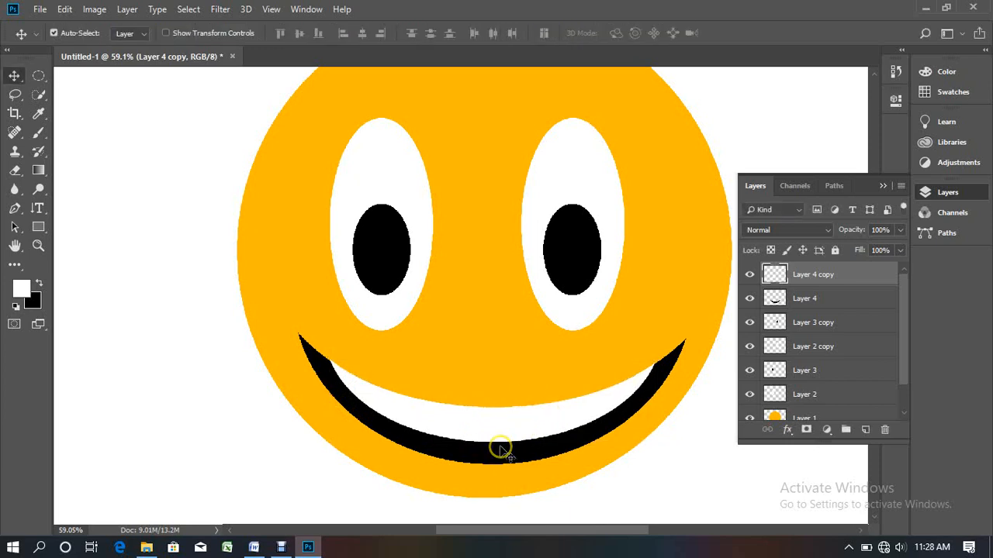
{"action": "scroll", "coordinate": [478, 456], "scroll_direction": "down", "scroll_amount": 2}
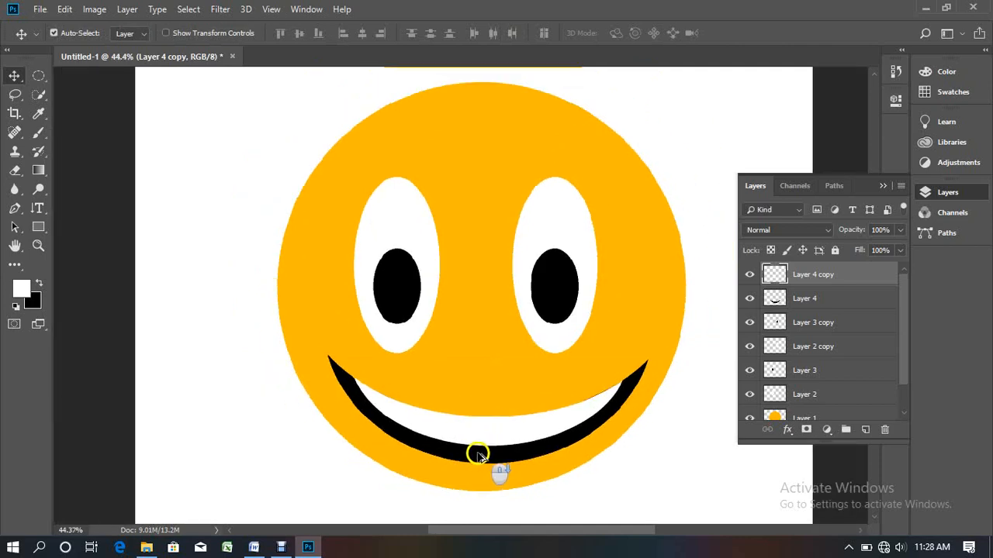
{"action": "scroll", "coordinate": [479, 456], "scroll_direction": "down", "scroll_amount": 1}
{"action": "left_click", "coordinate": [208, 246]}
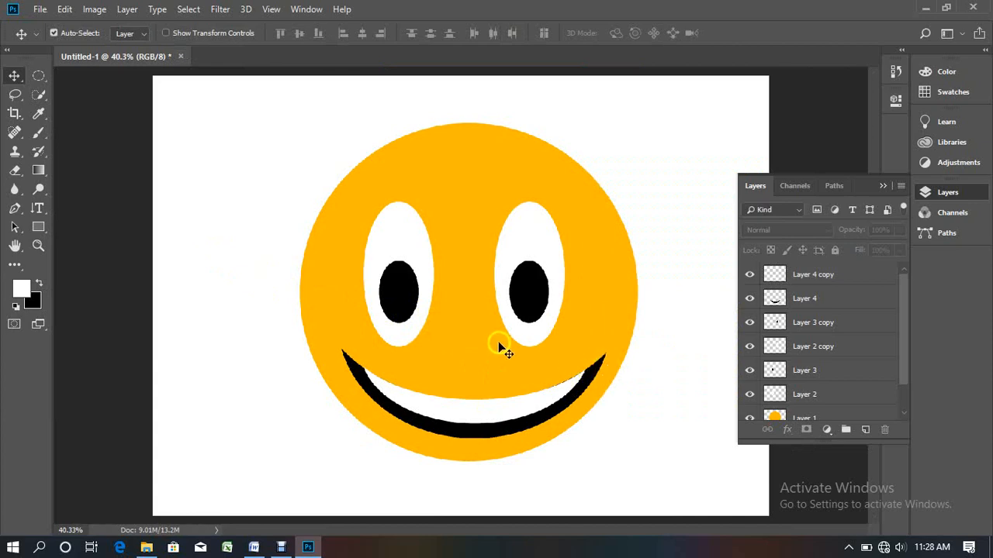
- Add a new layer above the mouth layers and activate the Rectangular Marquee Tool
{"action": "left_click", "coordinate": [865, 431]}
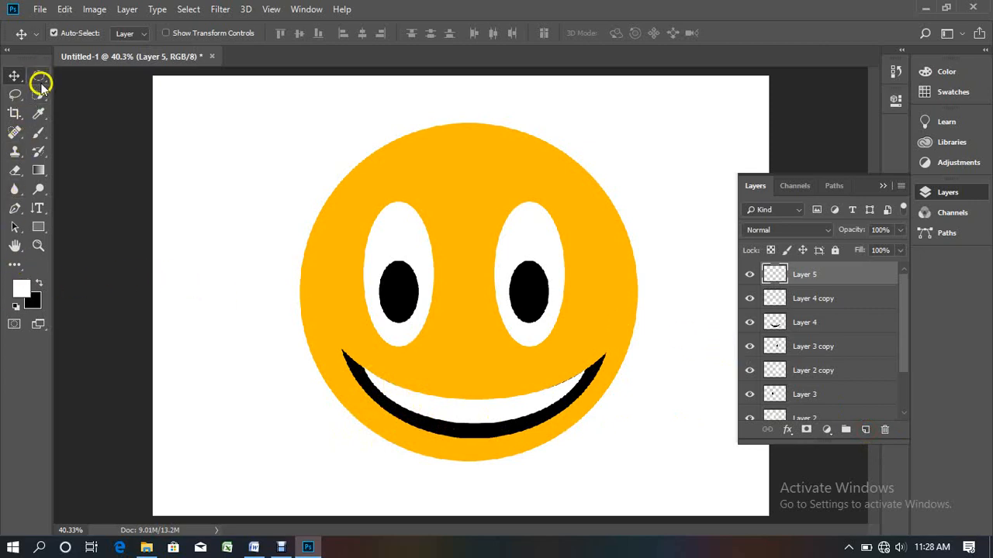
{"action": "left_click_drag", "start_coordinate": [37, 52], "coordinate": [11, 51]}
{"action": "left_click", "coordinate": [30, 54]}
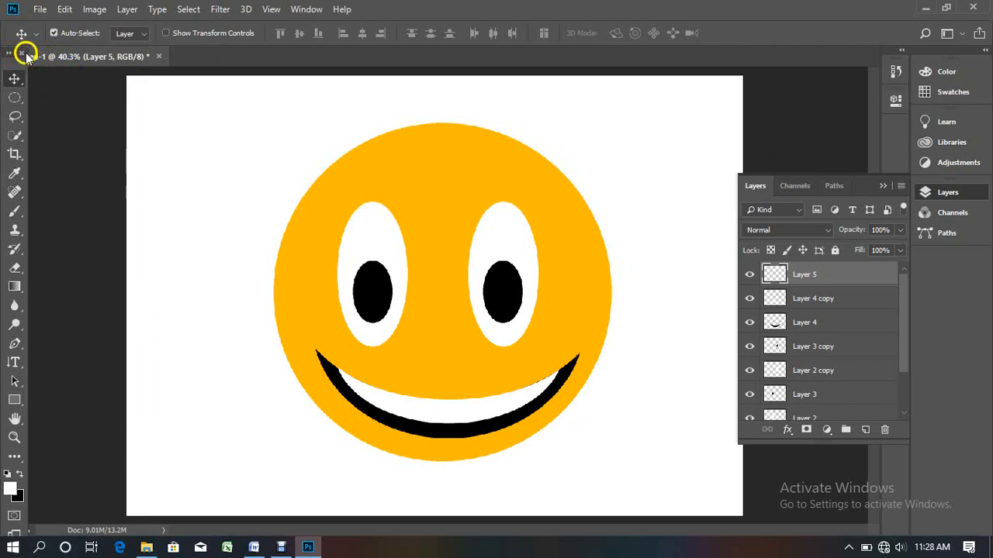
{"action": "left_click", "coordinate": [8, 52]}
{"action": "left_click", "coordinate": [38, 80]}
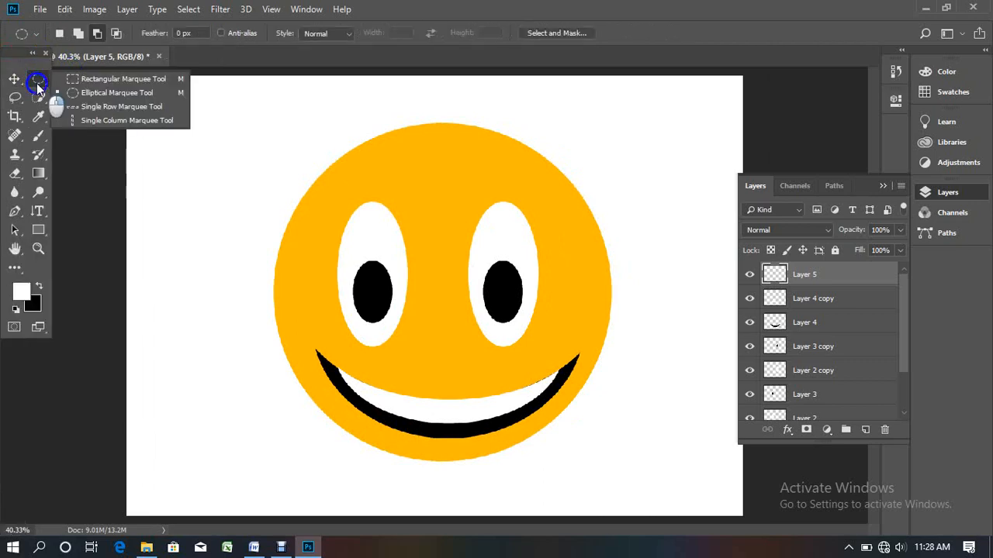
{"action": "left_click", "coordinate": [89, 78]}
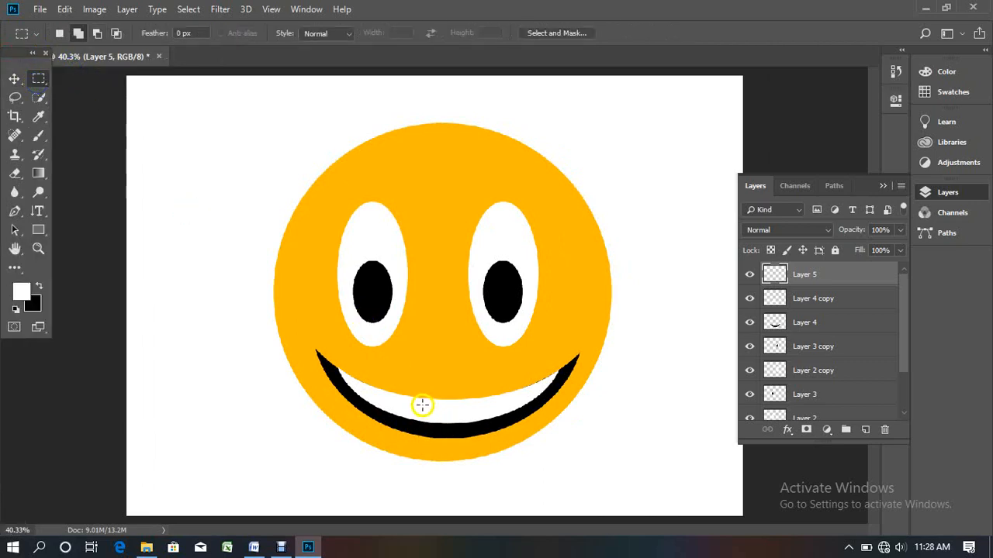
- Select a narrow vertical rectangle across the white teeth area just left of center, fill it with black, and deselect
{"action": "left_click_drag", "start_coordinate": [415, 399], "coordinate": [423, 423]}
{"action": "left_click", "coordinate": [42, 287]}
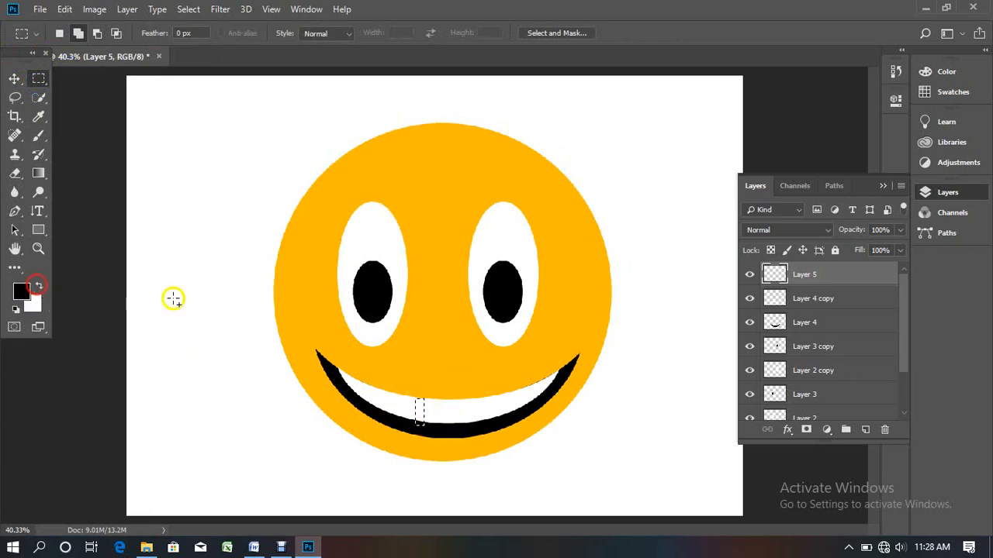
{"action": "key", "text": "alt+BackSpace"}
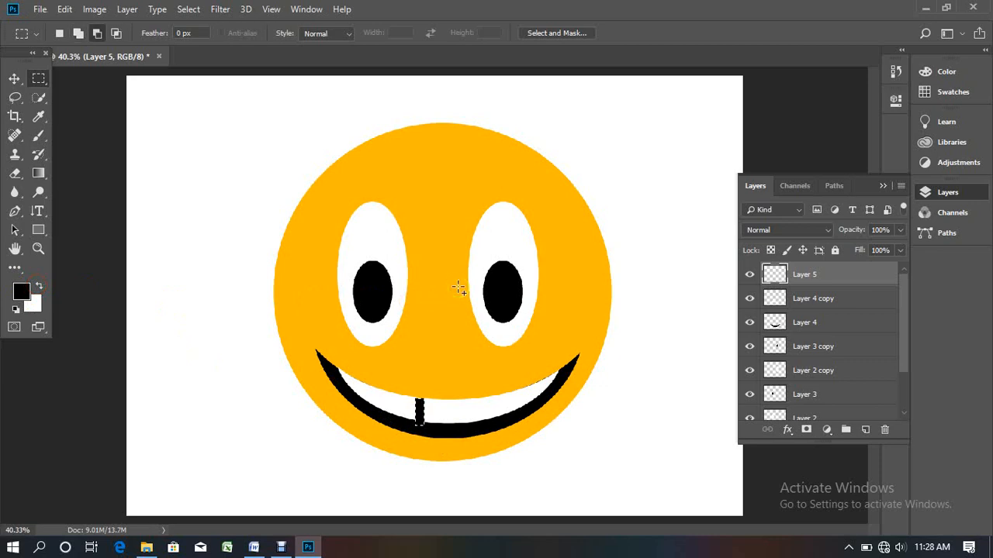
{"action": "left_click", "coordinate": [413, 281]}
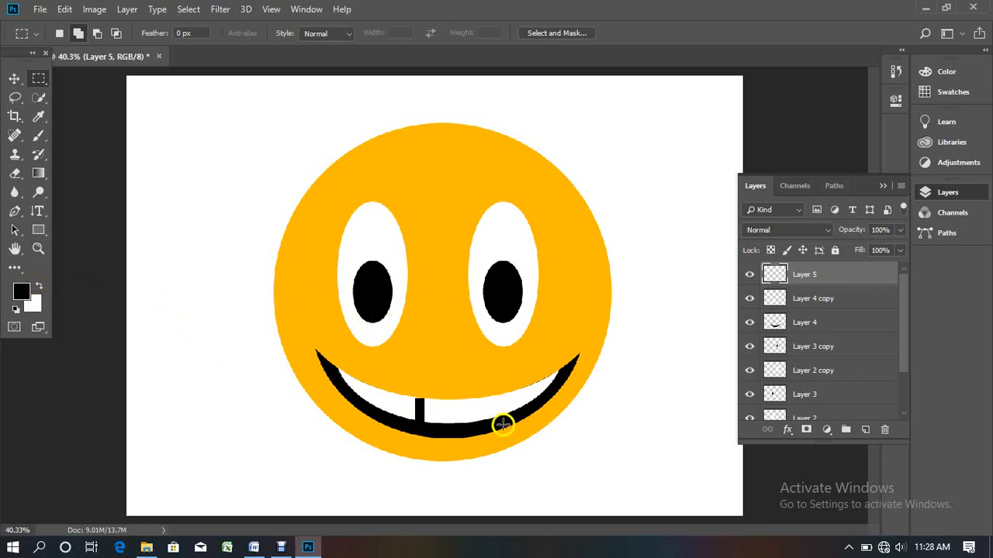
- Free-transform the black tooth line to about 76% width, rotate it about 5°, and nudge it slightly upward
{"action": "scroll", "coordinate": [478, 421], "scroll_direction": "up", "scroll_amount": 5}
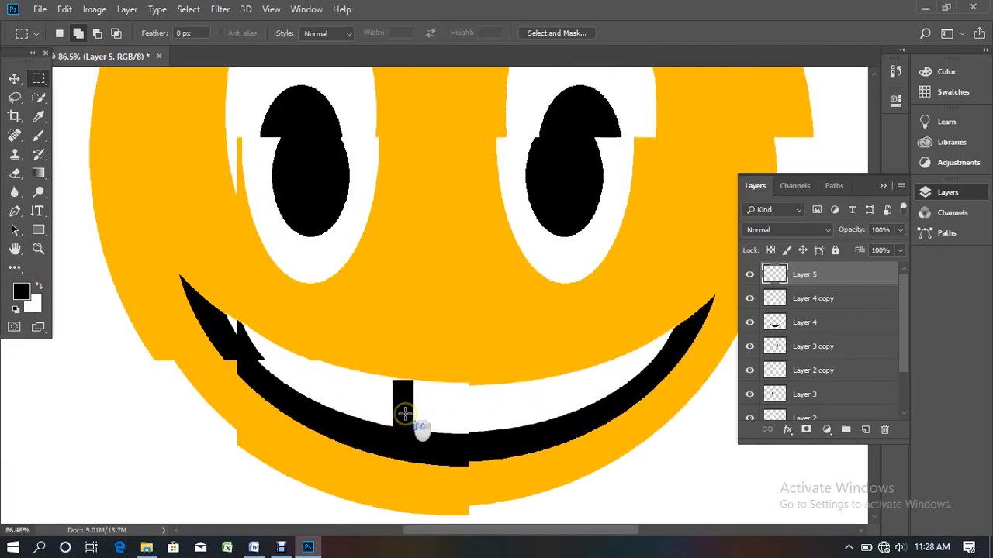
{"action": "left_click", "coordinate": [13, 78]}
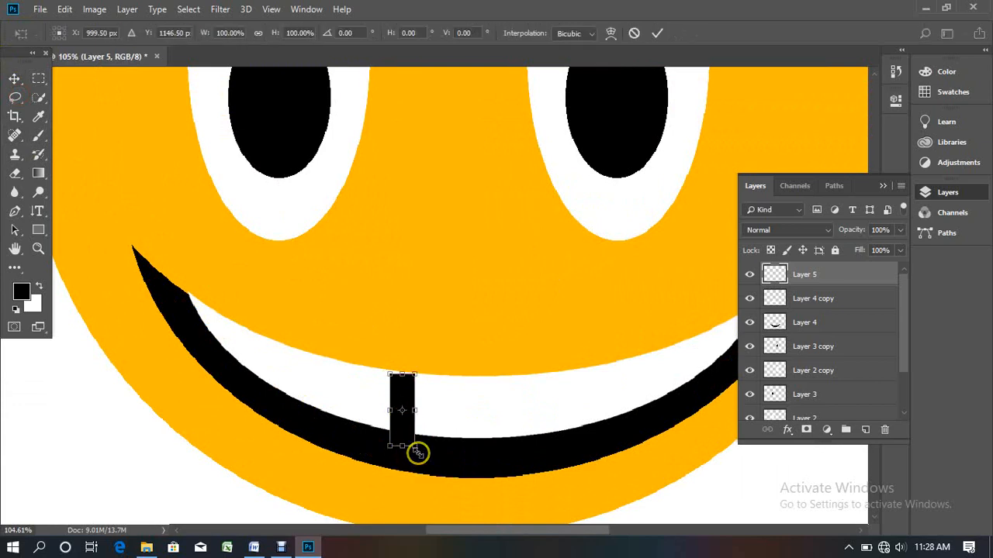
{"action": "left_click_drag", "start_coordinate": [419, 453], "coordinate": [416, 452]}
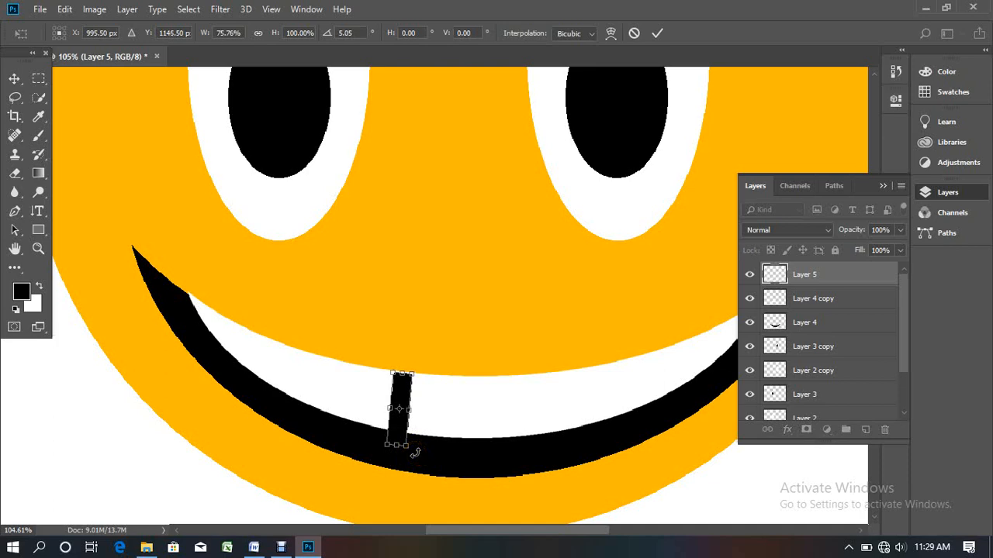
{"action": "key", "text": "Up"}
{"action": "key", "text": "Up"}
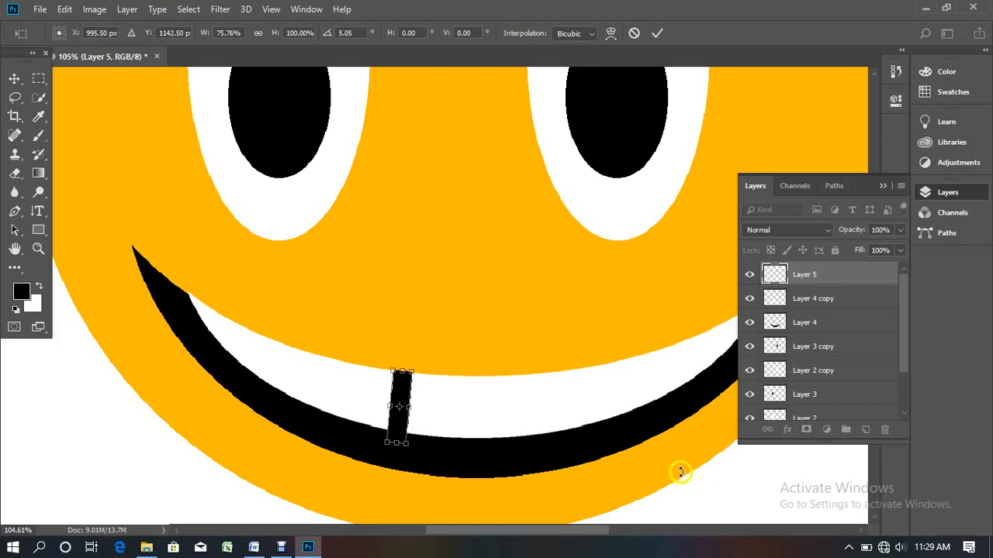
{"action": "key", "text": "Return"}
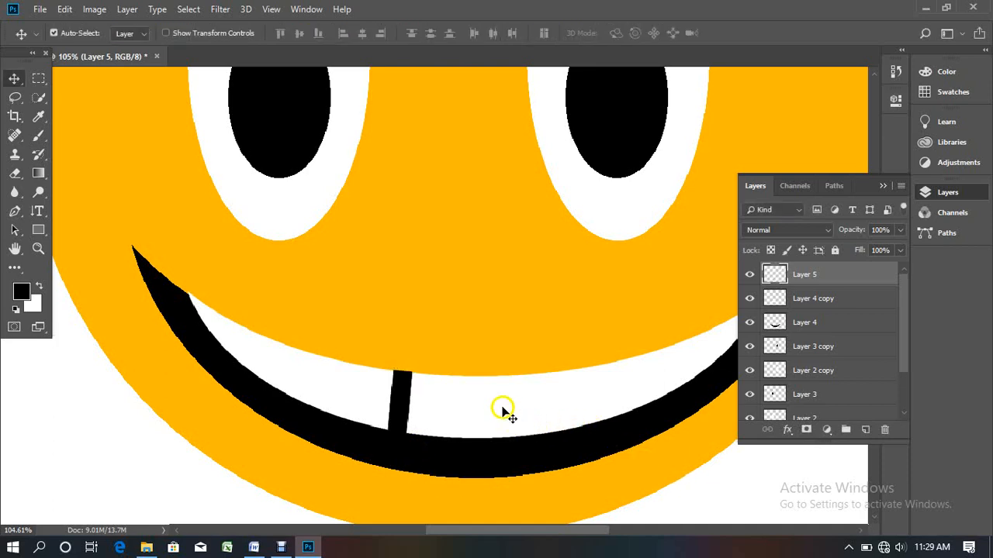
- Free-transform the black tooth line again to narrow it to about 42% width, and apply the change
{"action": "scroll", "coordinate": [486, 406], "scroll_direction": "down", "scroll_amount": 3}
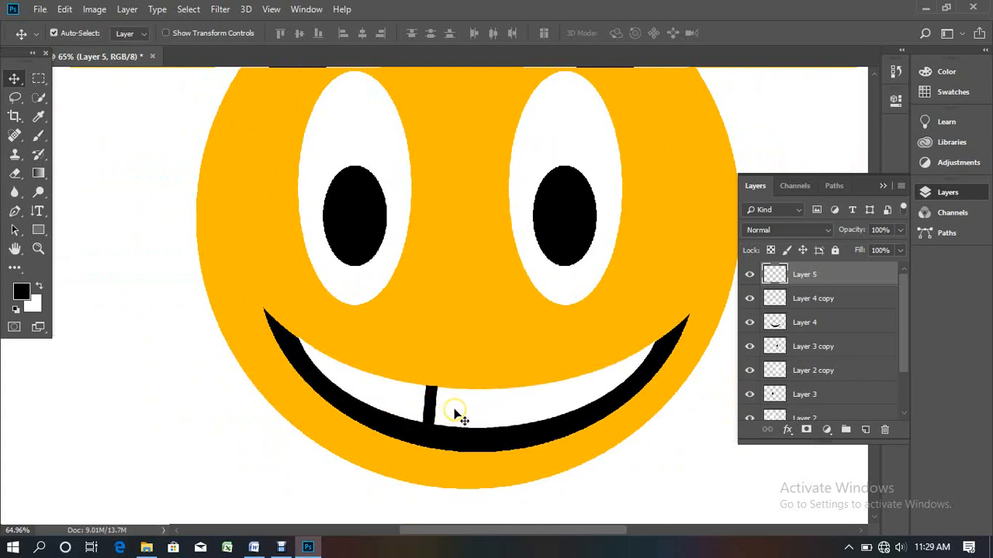
{"action": "scroll", "coordinate": [405, 443], "scroll_direction": "up", "scroll_amount": 3}
{"action": "scroll", "coordinate": [402, 442], "scroll_direction": "up", "scroll_amount": 2}
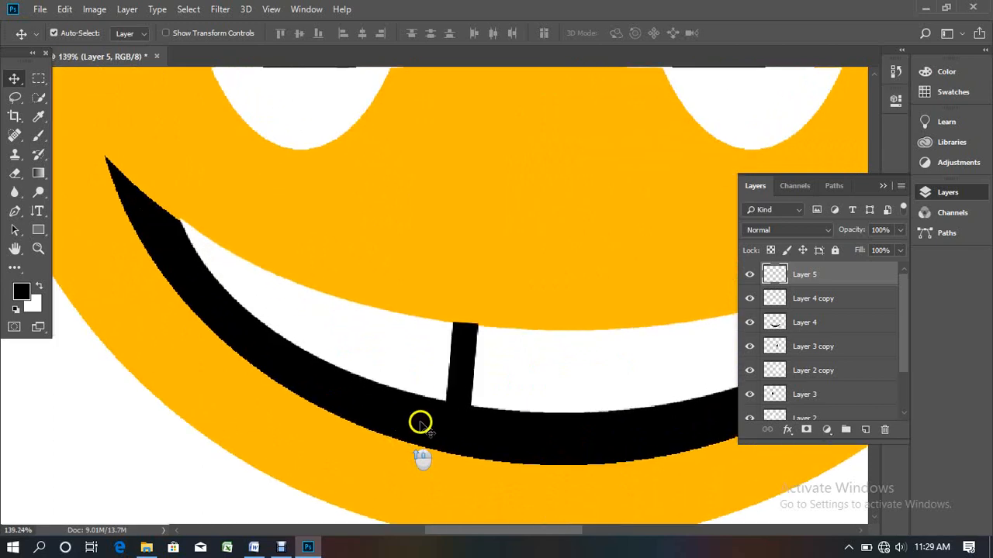
{"action": "key", "text": "ctrl+t"}
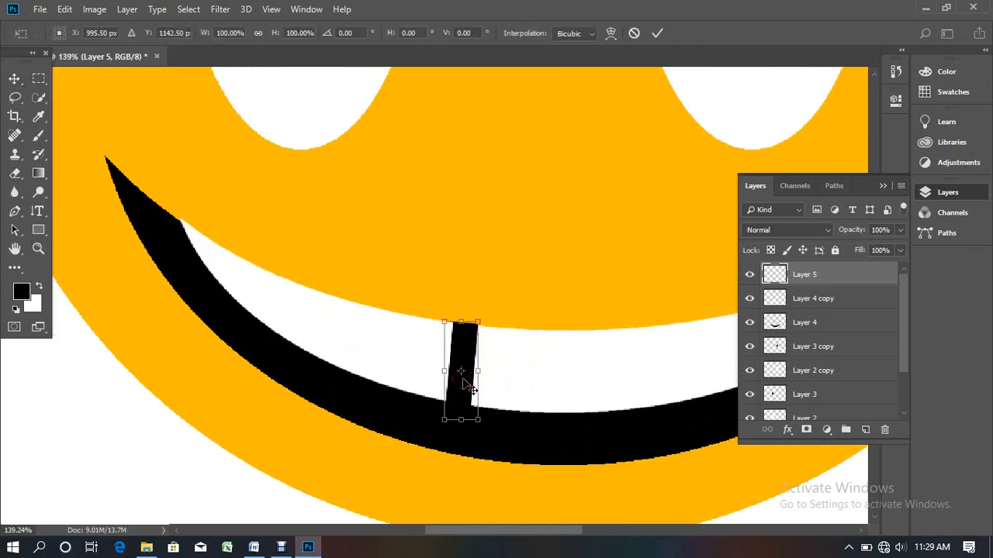
{"action": "left_click_drag", "start_coordinate": [474, 374], "coordinate": [456, 375]}
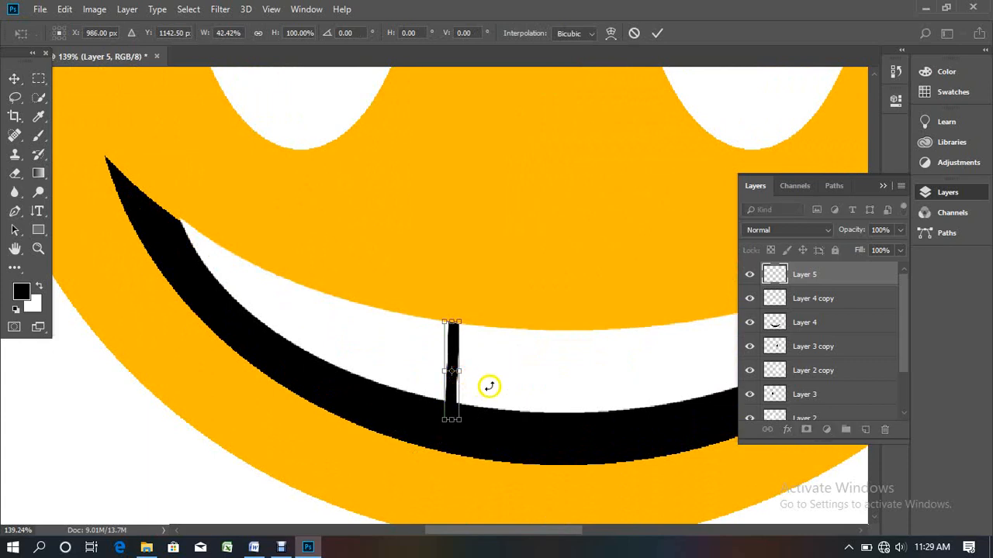
{"action": "scroll", "coordinate": [489, 385], "scroll_direction": "down", "scroll_amount": 5}
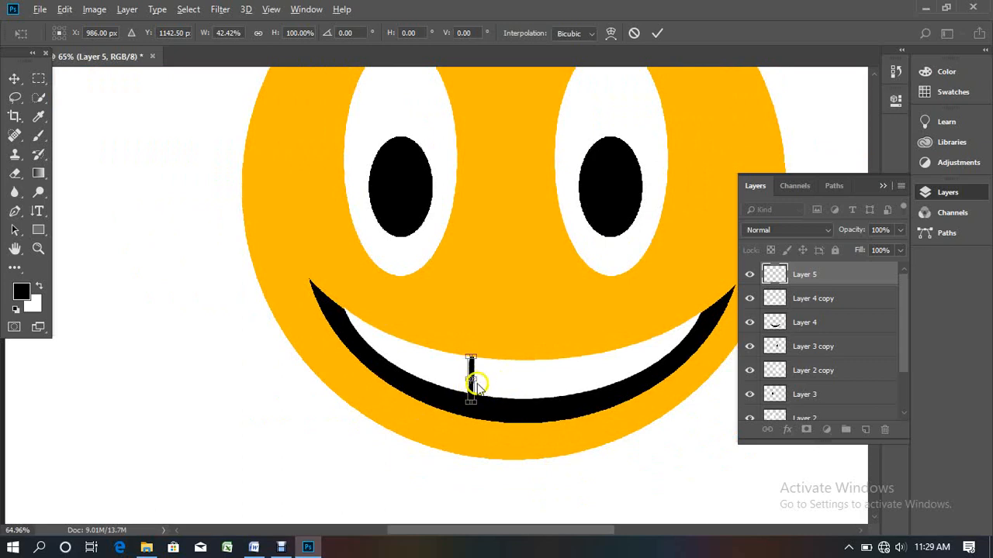
{"action": "scroll", "coordinate": [475, 386], "scroll_direction": "up", "scroll_amount": 5}
{"action": "key", "text": "Return"}
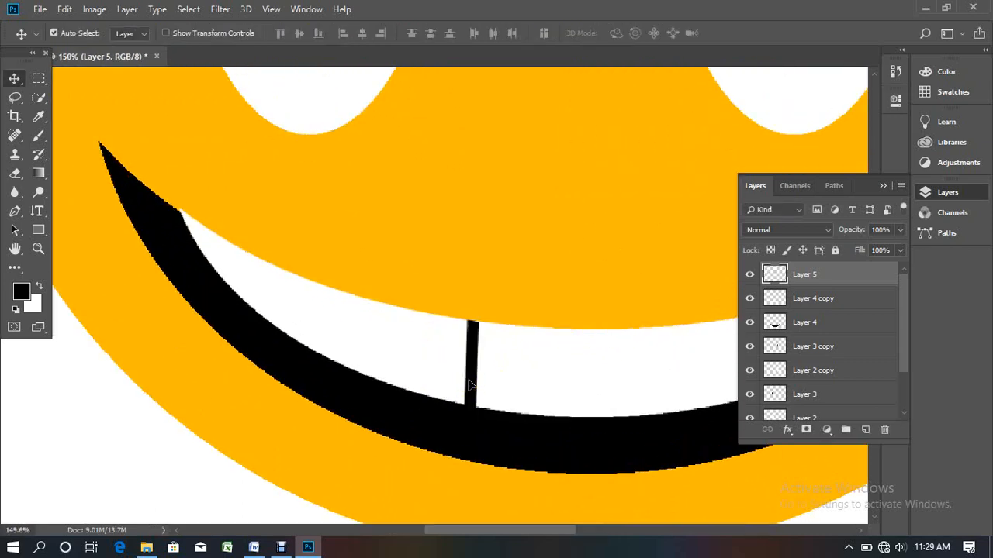
{"action": "left_click", "coordinate": [472, 383]}
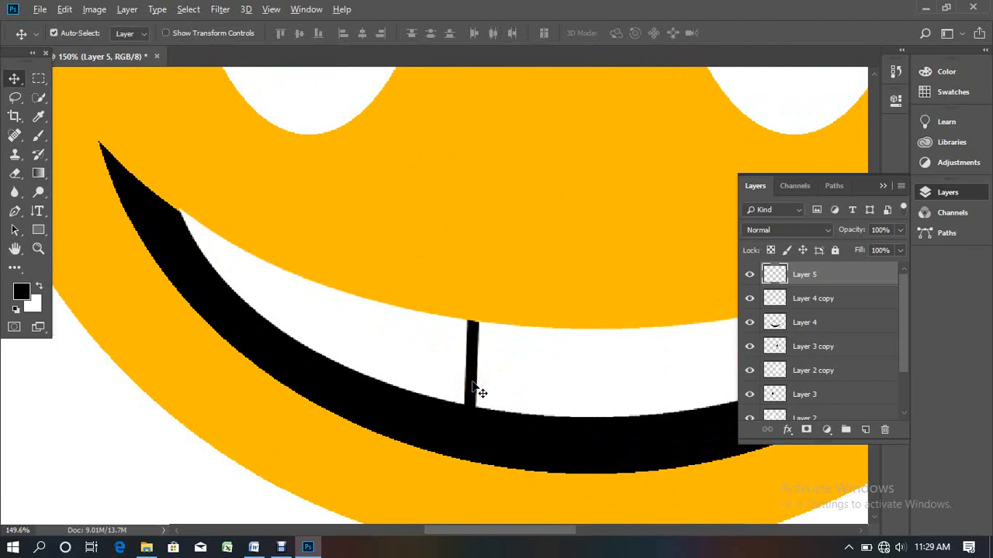
- Duplicate the black tooth line three times and space the copies across the white teeth to its left
{"action": "left_click_drag", "start_coordinate": [473, 383], "coordinate": [326, 344]}
{"action": "left_click_drag", "start_coordinate": [419, 380], "coordinate": [381, 355]}
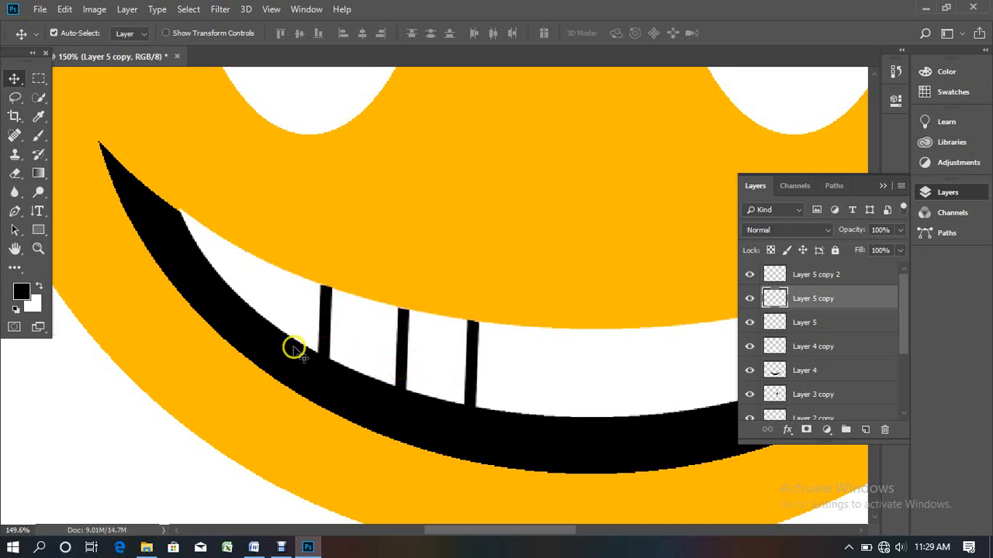
{"action": "left_click", "coordinate": [405, 367]}
{"action": "left_click_drag", "start_coordinate": [412, 377], "coordinate": [238, 304]}
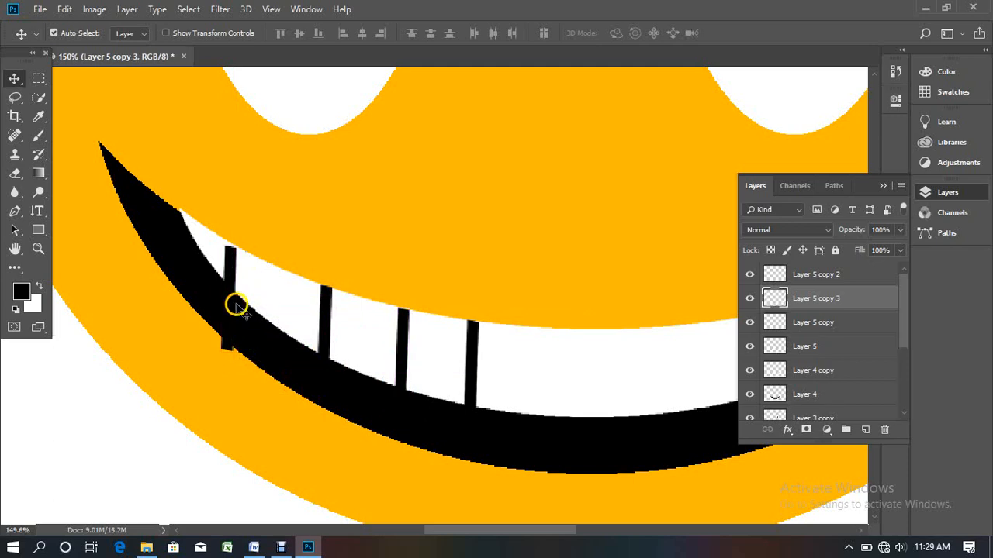
- Free-transform the leftmost tooth line to about 70% height, rotate it about 14°, and apply the change
{"action": "key", "text": "ctrl+t"}
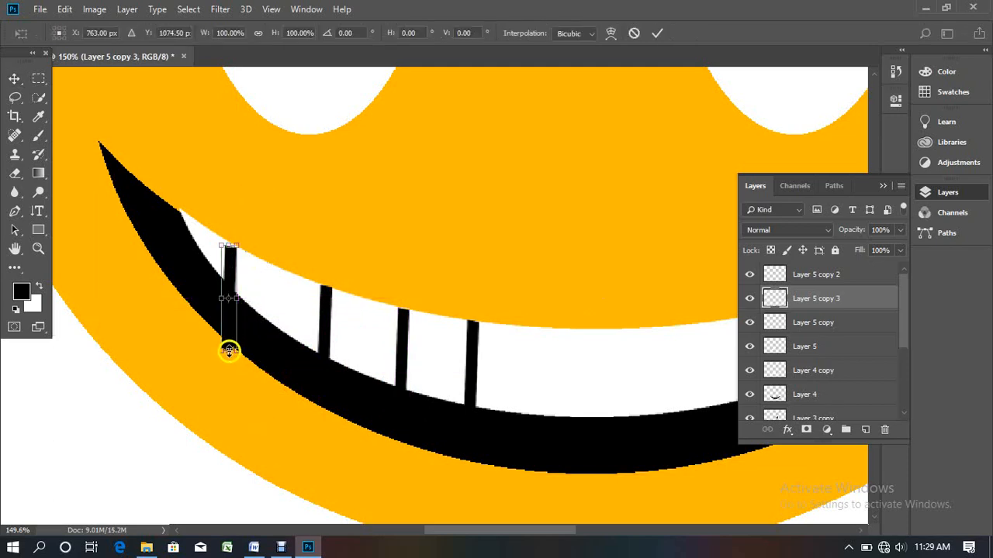
{"action": "left_click_drag", "start_coordinate": [229, 351], "coordinate": [231, 331]}
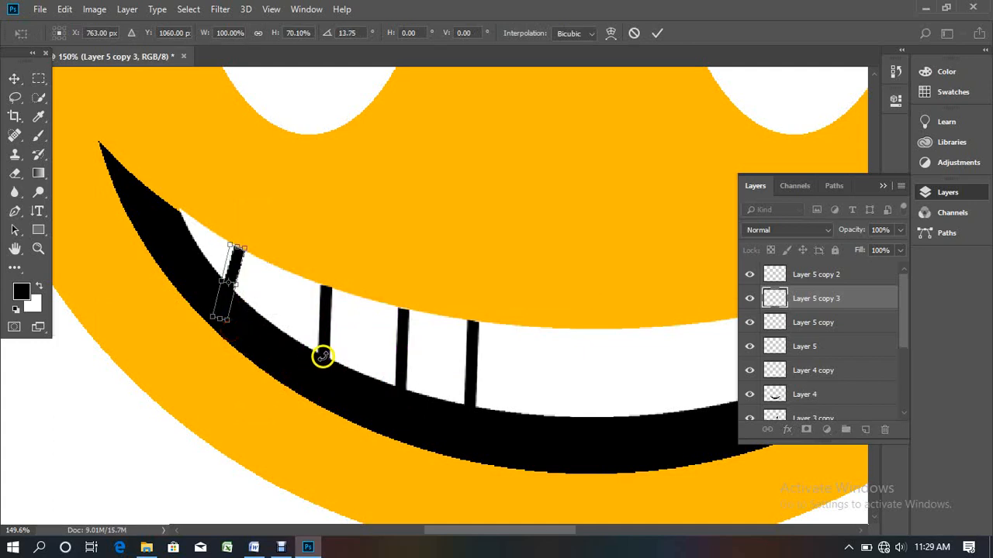
{"action": "key", "text": "Return"}
- Free-transform the second tooth line from the left, rotating it about 12° and nudging it 3 px left and 2 px up
{"action": "left_click", "coordinate": [322, 349]}
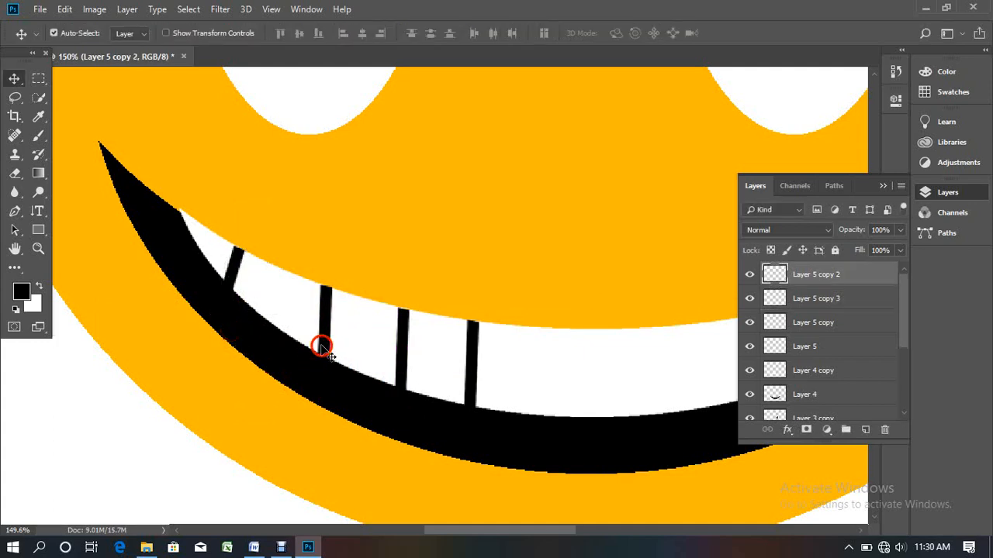
{"action": "key", "text": "ctrl+t"}
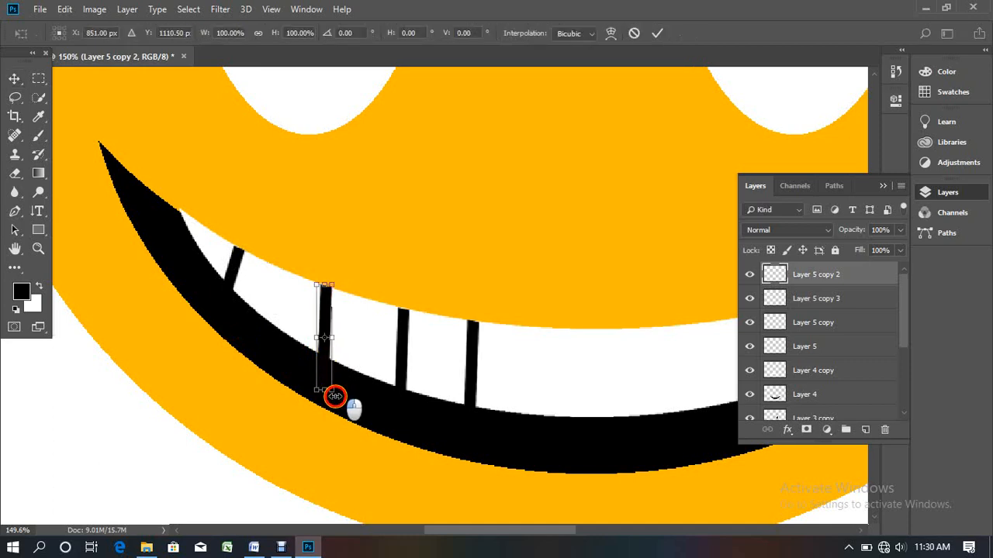
{"action": "mouse_move", "coordinate": [342, 397]}
{"action": "left_mouse_down"}
{"action": "mouse_move", "coordinate": [333, 404]}
{"action": "mouse_move", "coordinate": [310, 373]}
{"action": "left_mouse_up"}
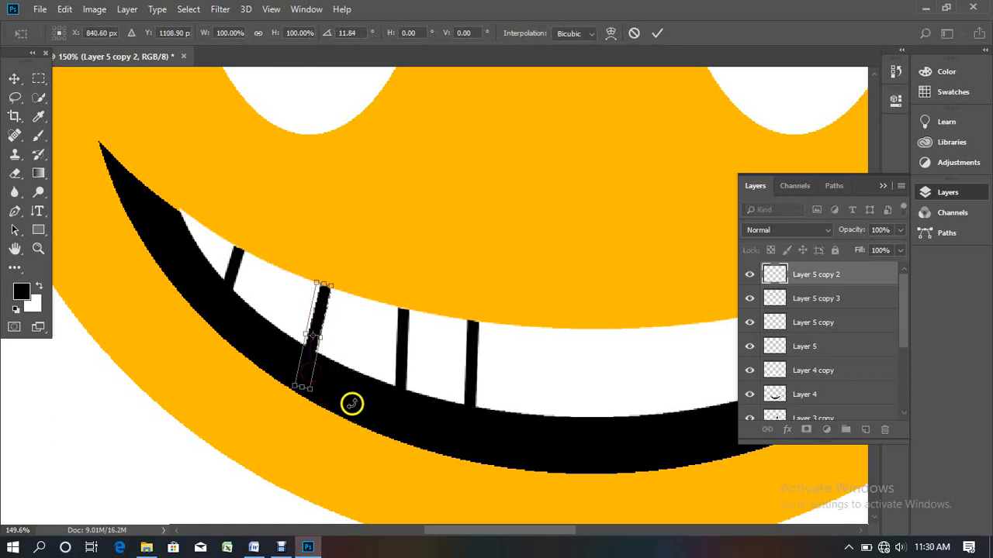
{"action": "key", "text": "Left"}
{"action": "key", "text": "Left"}
{"action": "key", "text": "Left"}
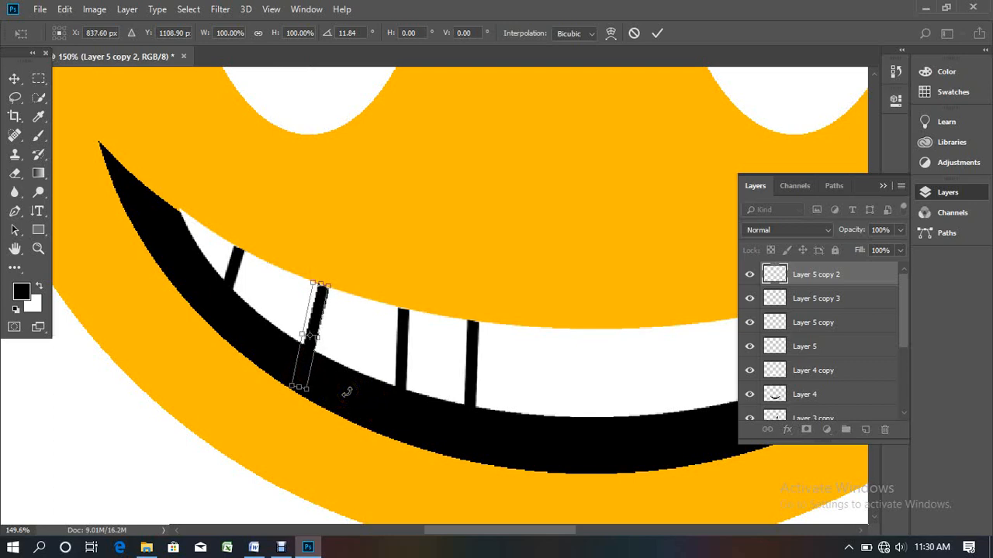
{"action": "key", "text": "Up"}
{"action": "key", "text": "Up"}
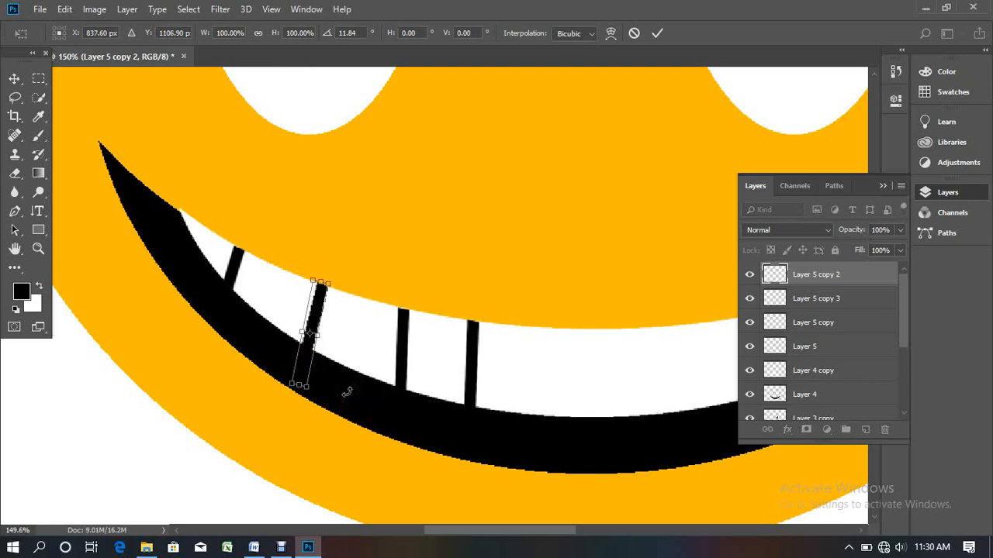
{"action": "key", "text": "Return"}
- Rotate the third tooth line from the left about 7°, shift it slightly left, and nudge it 3 px down after applying
{"action": "left_click", "coordinate": [400, 380]}
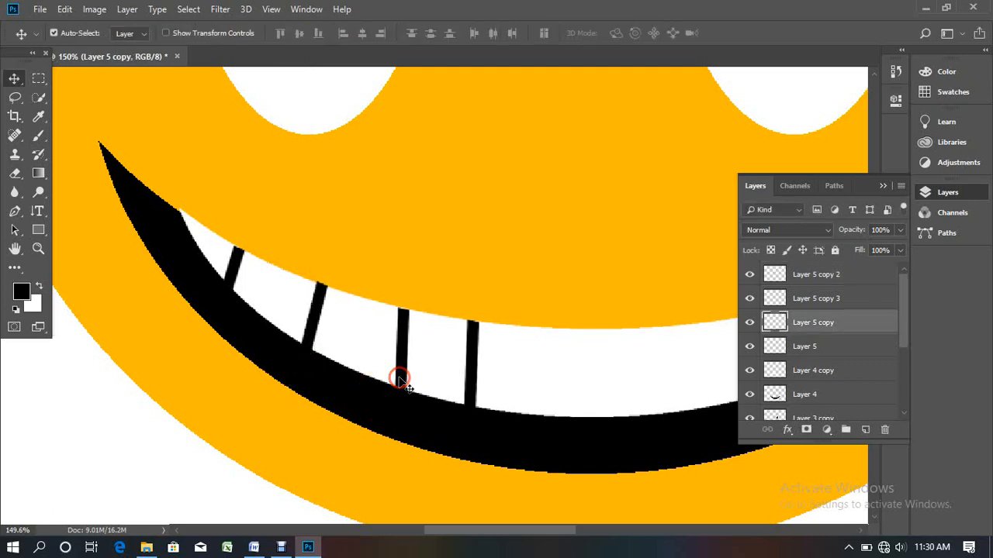
{"action": "key", "text": "ctrl+t"}
{"action": "left_click_drag", "start_coordinate": [416, 413], "coordinate": [367, 390]}
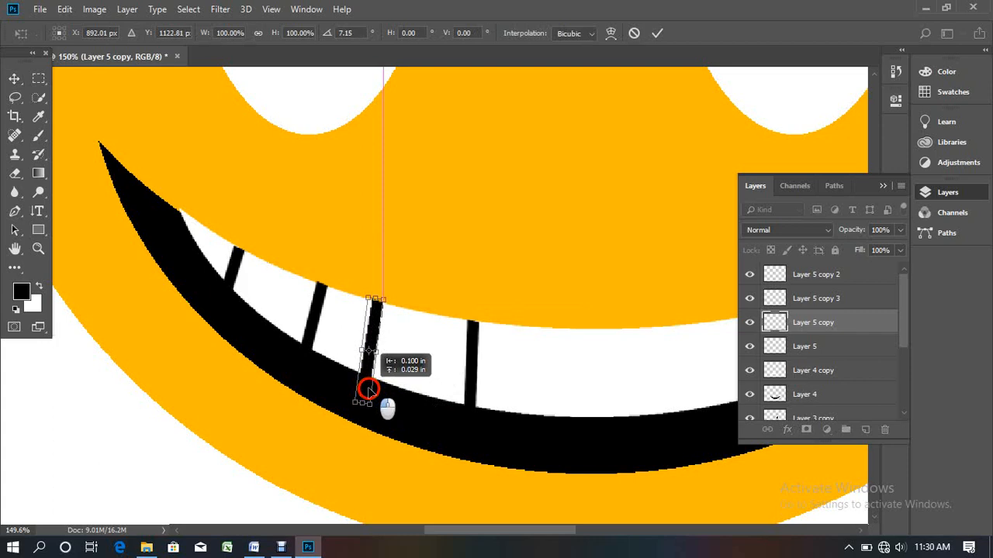
{"action": "right_click", "coordinate": [359, 391]}
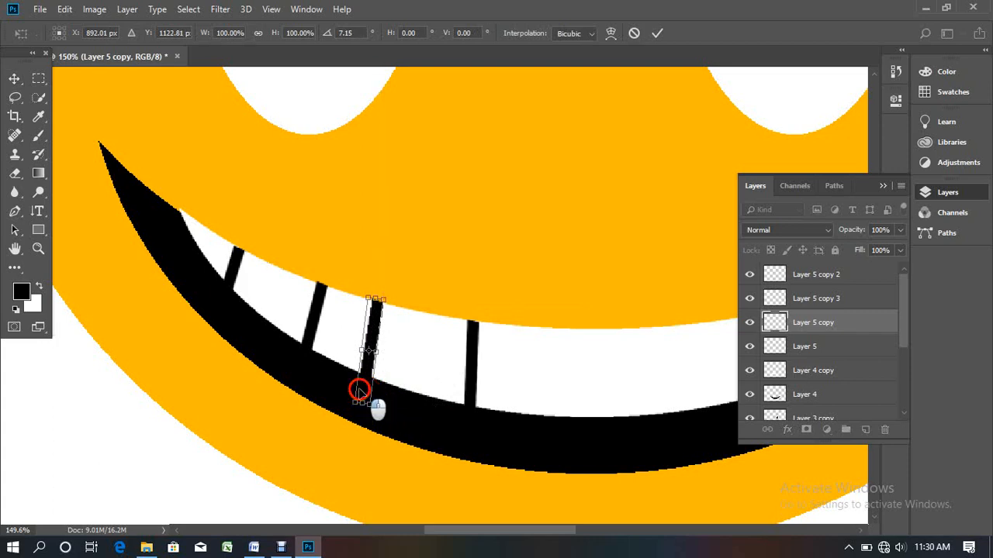
{"action": "left_click_drag", "start_coordinate": [359, 391], "coordinate": [370, 394]}
{"action": "key", "text": "Return"}
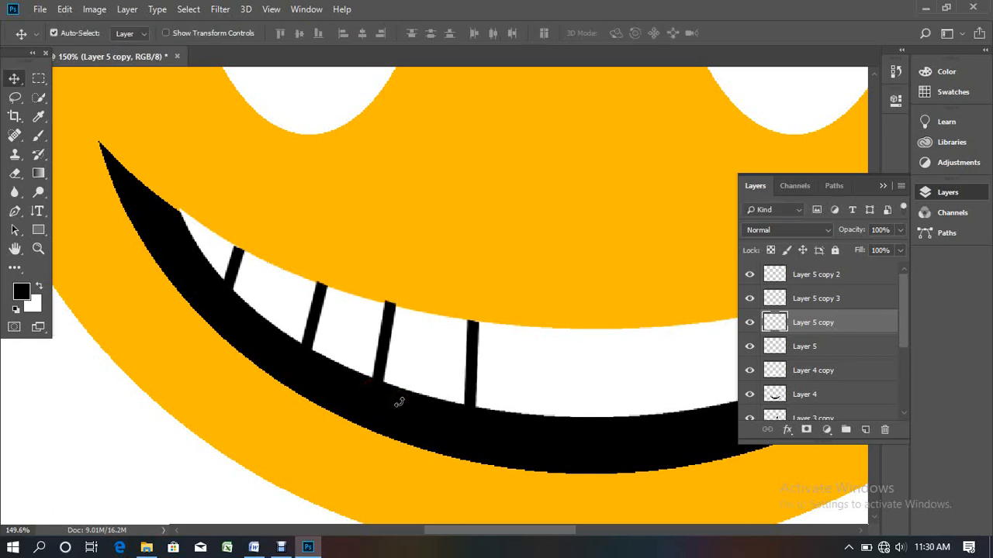
{"action": "key", "text": "Down"}
{"action": "key", "text": "Down"}
{"action": "key", "text": "Down"}
- Nudge the original tooth line, nearest the center of the mouth, 4 px left
{"action": "left_click", "coordinate": [470, 371]}
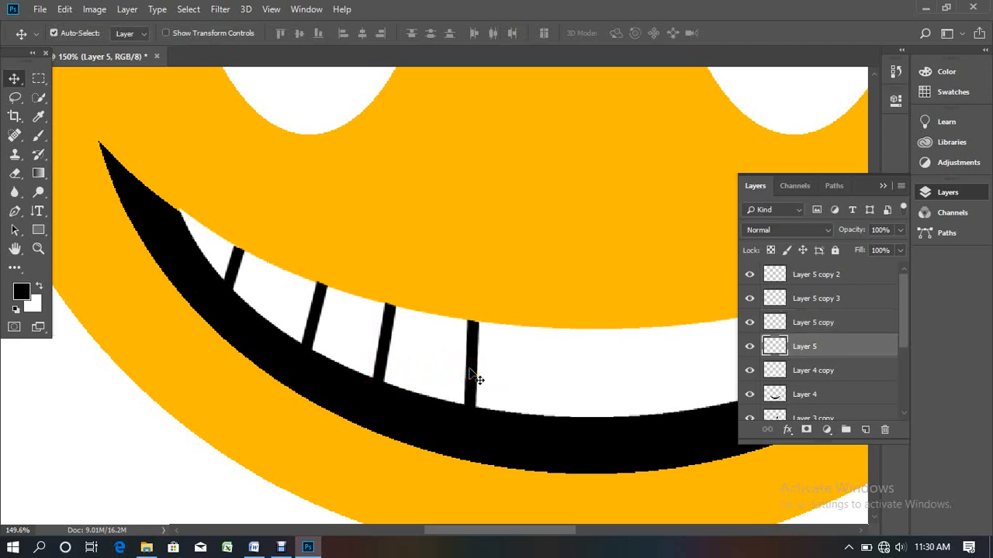
{"action": "key", "text": "Left"}
{"action": "key", "text": "Left"}
{"action": "key", "text": "Left"}
{"action": "key", "text": "Left"}
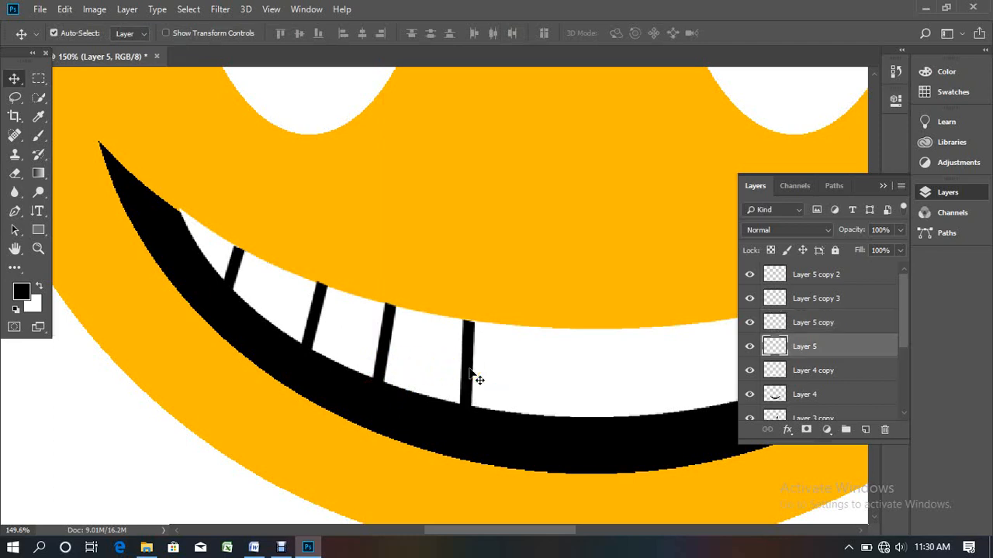
- Move the leftmost tooth line slightly right and down to even out the spacing between the lines
{"action": "scroll", "coordinate": [458, 361], "scroll_direction": "down", "scroll_amount": 4}
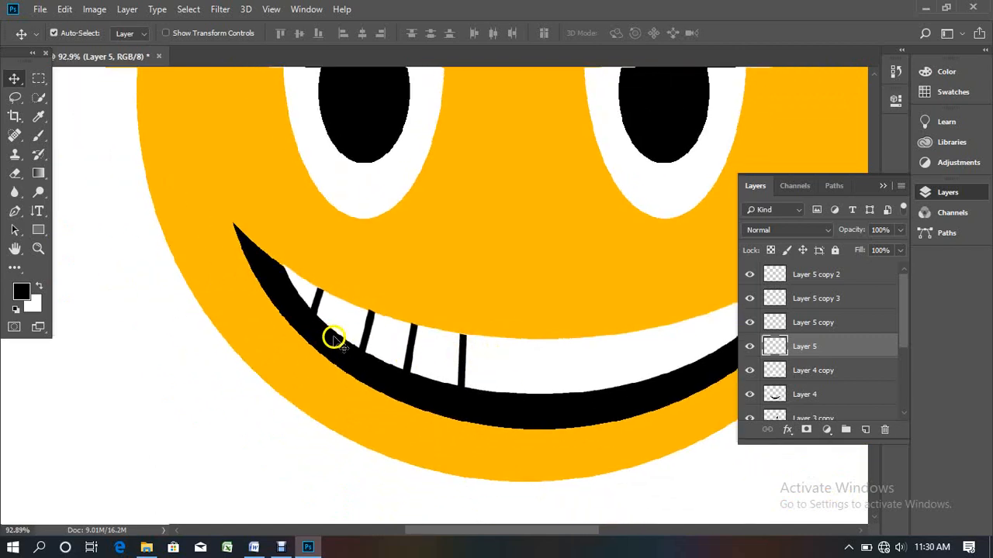
{"action": "left_click", "coordinate": [314, 305]}
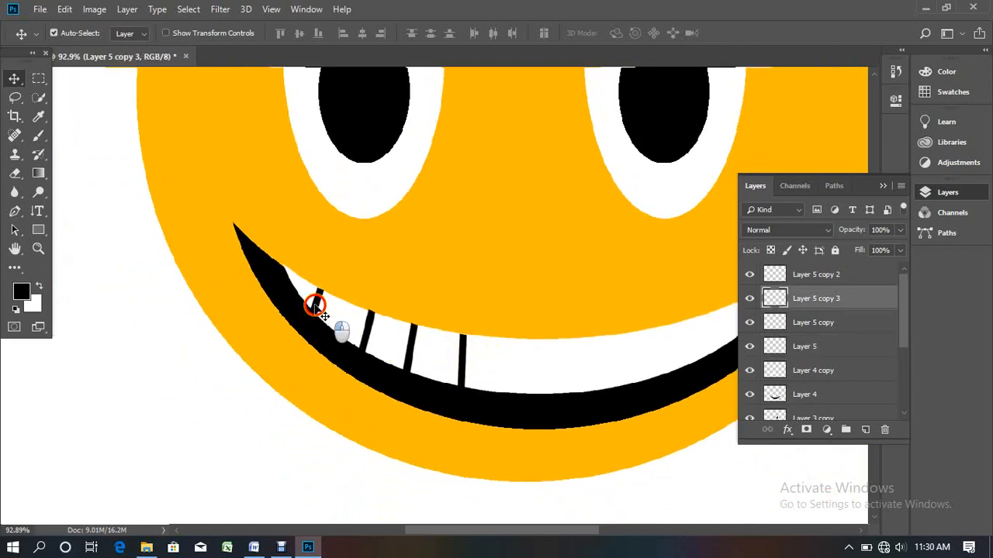
{"action": "left_click_drag", "start_coordinate": [314, 305], "coordinate": [324, 310]}
{"action": "left_click", "coordinate": [365, 292]}
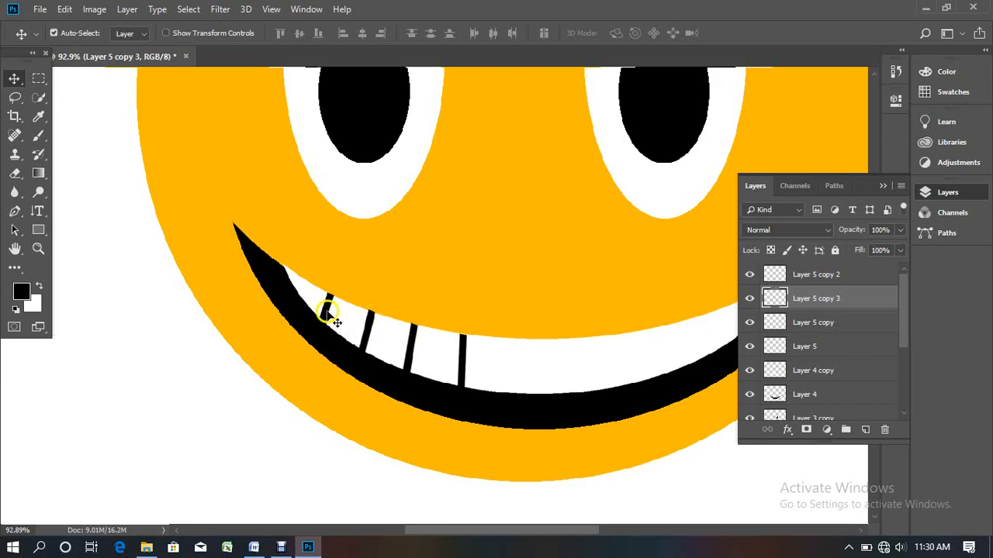
- Select all four tooth lines together
{"action": "left_click_drag", "start_coordinate": [348, 328], "coordinate": [325, 312]}
{"action": "left_click", "coordinate": [325, 313]}
{"action": "left_click_drag", "start_coordinate": [369, 346], "coordinate": [366, 342]}
{"action": "key", "text": "ctrl"}
{"action": "left_click", "coordinate": [368, 339], "text": "shift"}
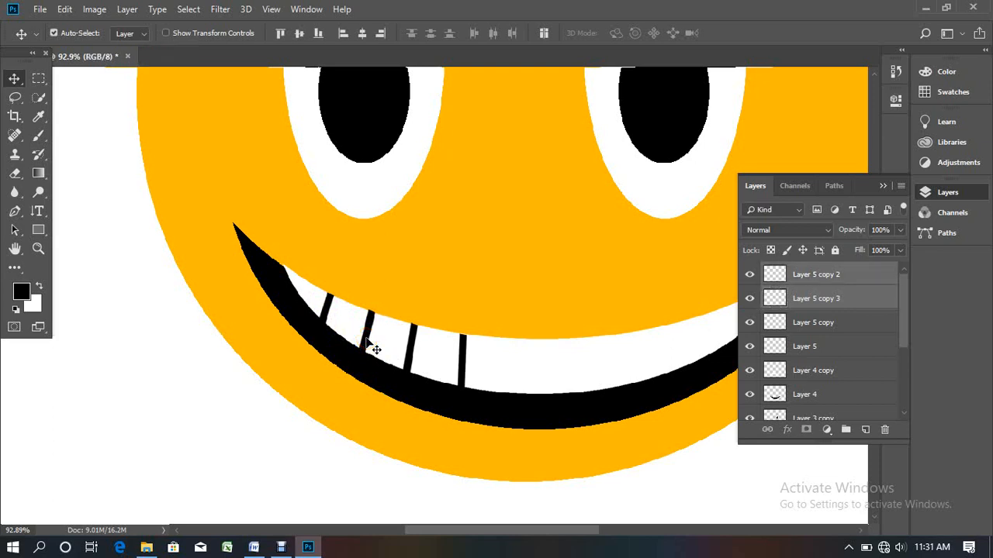
{"action": "left_click", "coordinate": [413, 358], "text": "shift"}
{"action": "left_click", "coordinate": [463, 360], "text": "shift"}
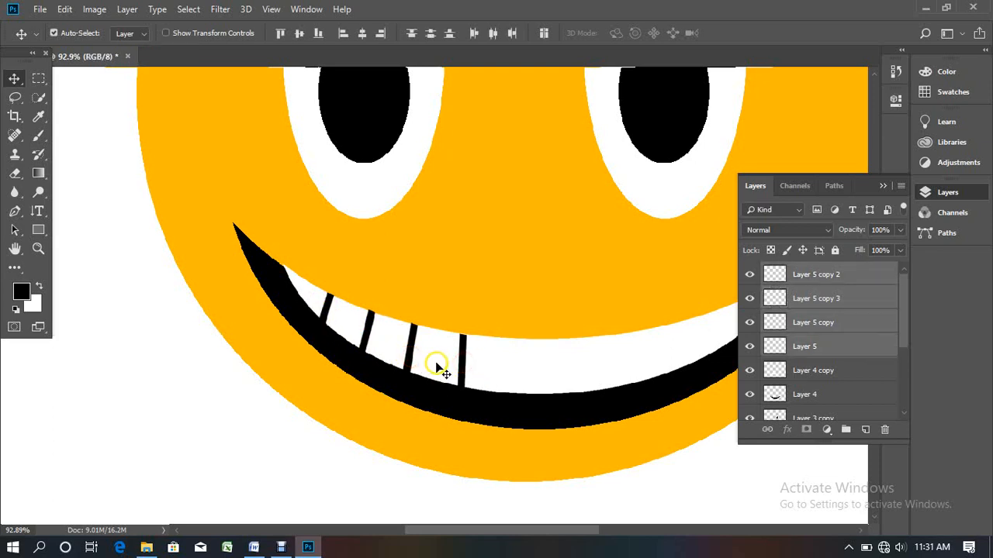
- Duplicate the four selected tooth lines onto the right half of the mouth
{"action": "scroll", "coordinate": [496, 397], "scroll_direction": "down", "scroll_amount": 2}
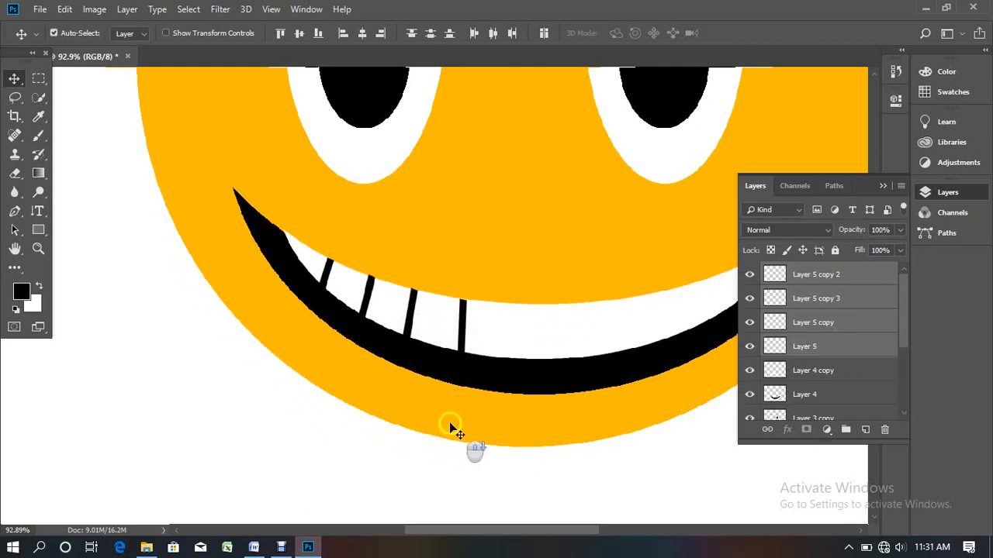
{"action": "scroll", "coordinate": [667, 392], "scroll_direction": "down", "scroll_amount": 2}
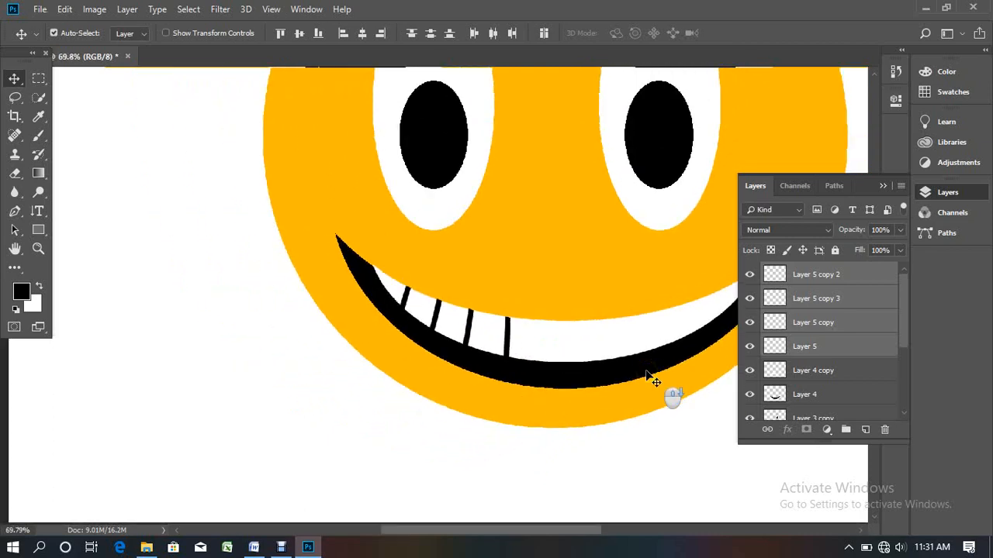
{"action": "left_click_drag", "start_coordinate": [644, 373], "coordinate": [496, 381]}
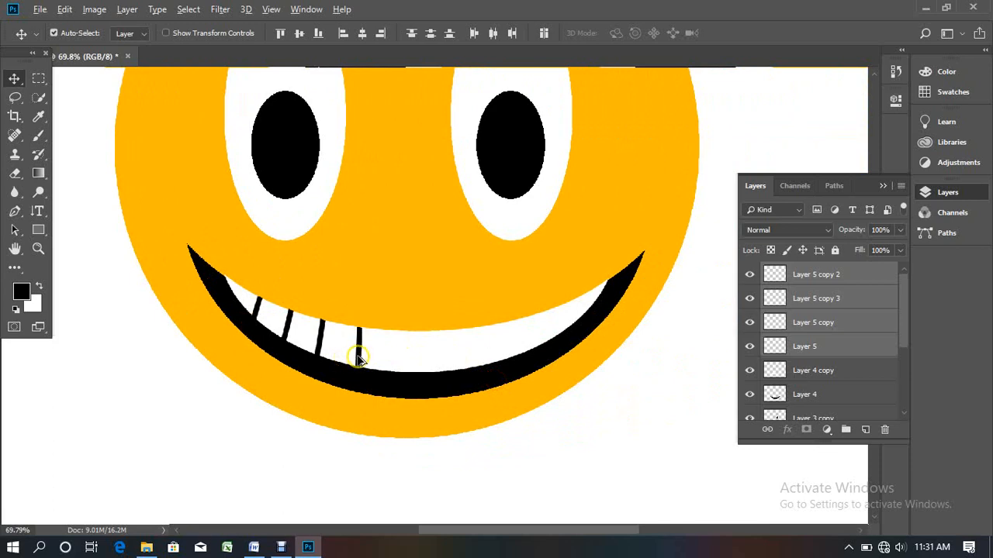
{"action": "left_click_drag", "start_coordinate": [358, 359], "coordinate": [541, 365]}
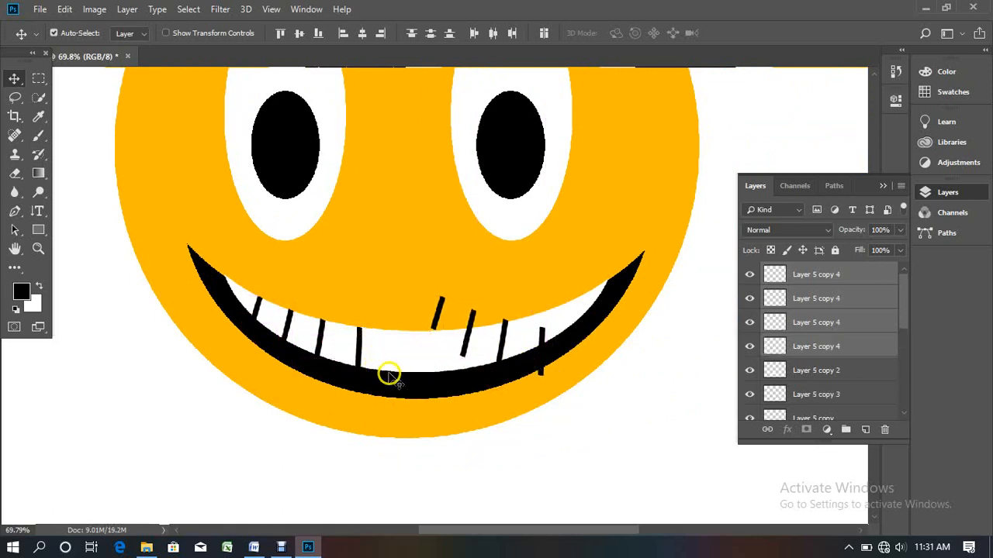
- Free-transform the four duplicated tooth lines and flip them horizontally
{"action": "right_click", "coordinate": [469, 332]}
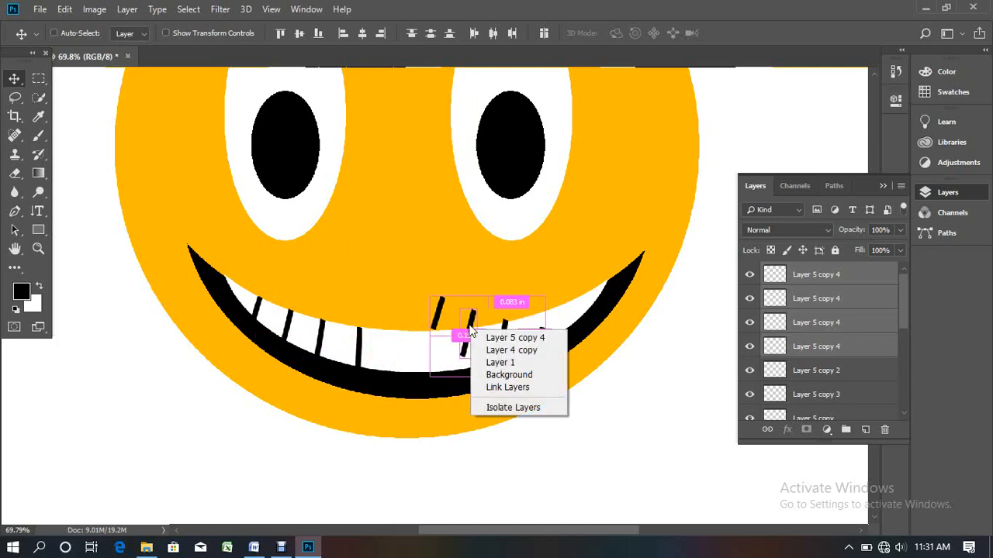
{"action": "left_click", "coordinate": [469, 330]}
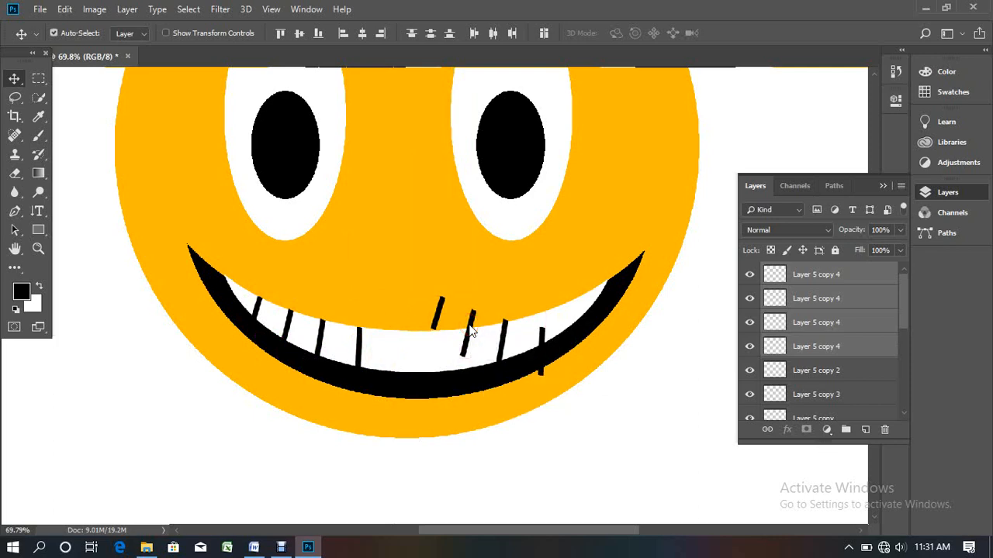
{"action": "key", "text": "ctrl+t"}
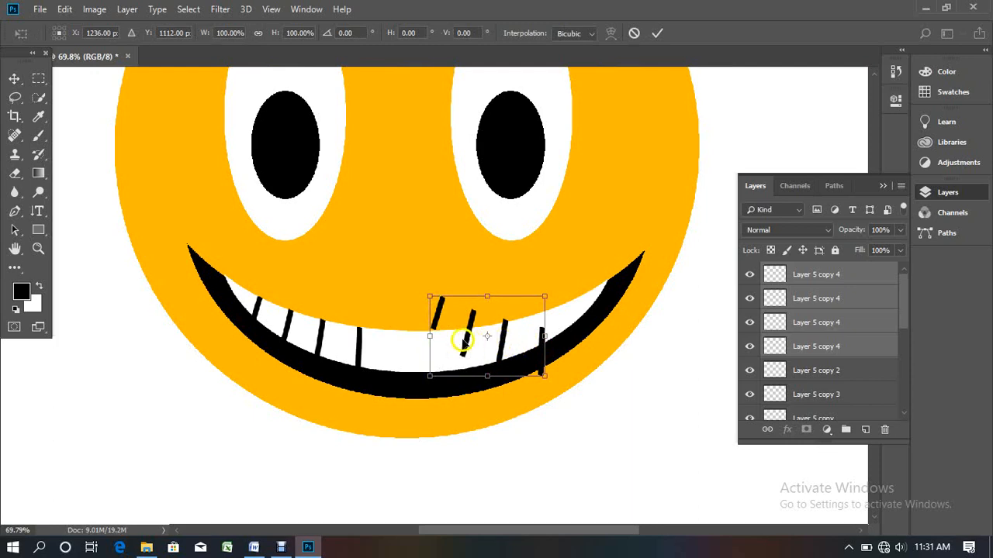
{"action": "right_click", "coordinate": [504, 350]}
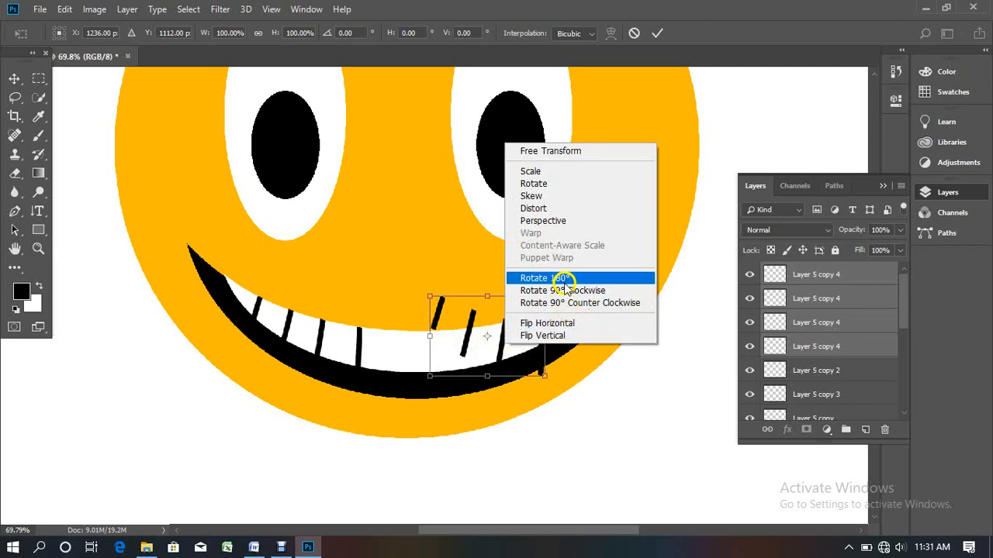
{"action": "right_click", "coordinate": [500, 351]}
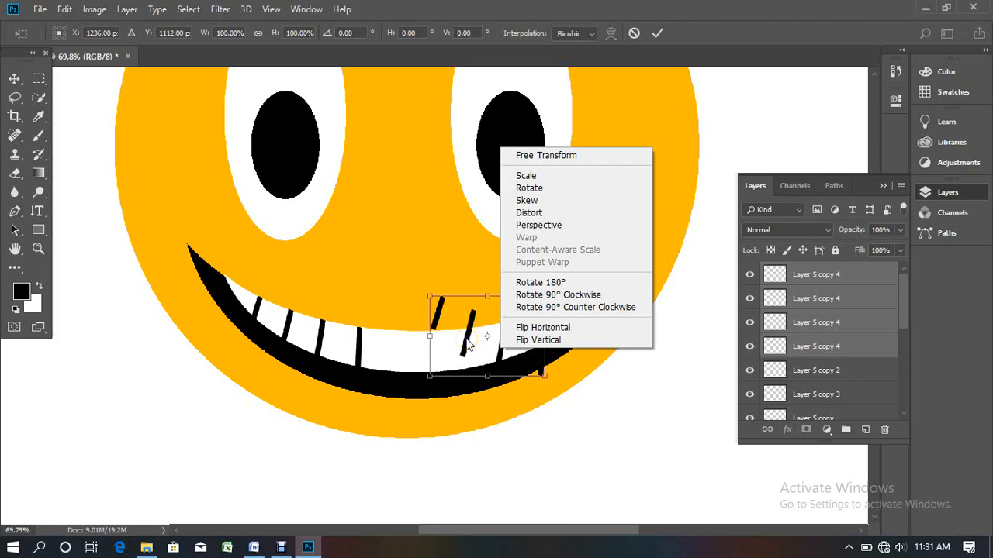
{"action": "right_click", "coordinate": [465, 339]}
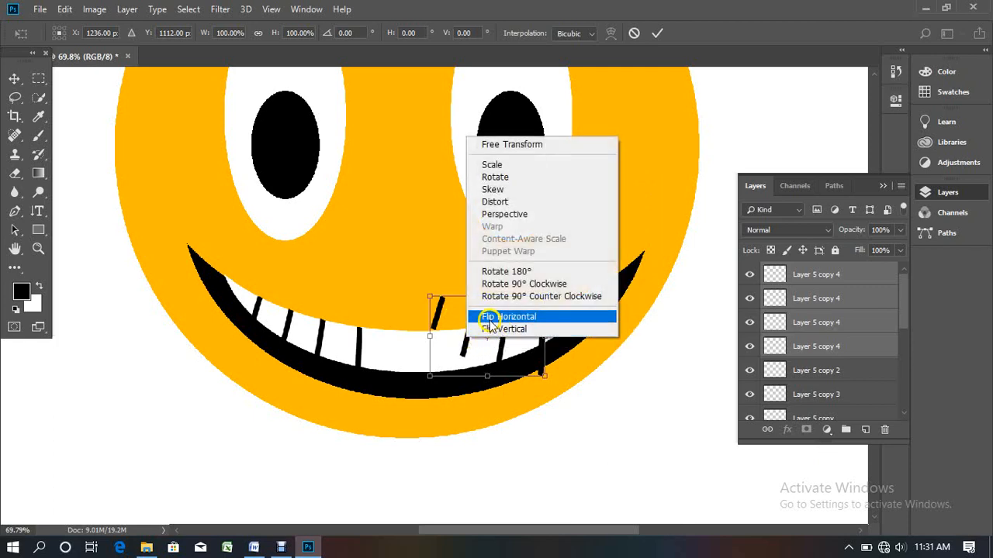
{"action": "left_click", "coordinate": [526, 321]}
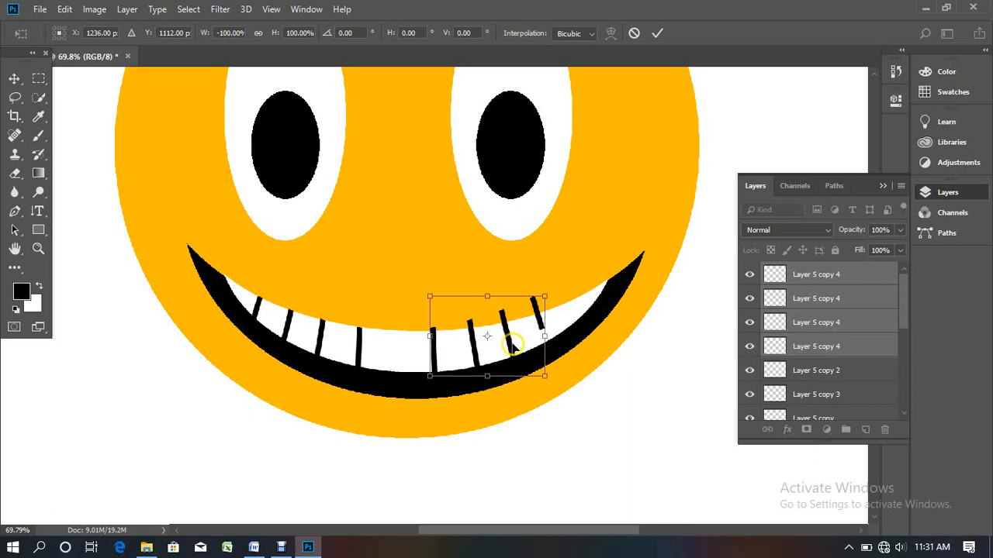
- Move the four flipped tooth lines further right and nudge them down to fit the right half of the mouth
{"action": "left_click_drag", "start_coordinate": [509, 344], "coordinate": [546, 349]}
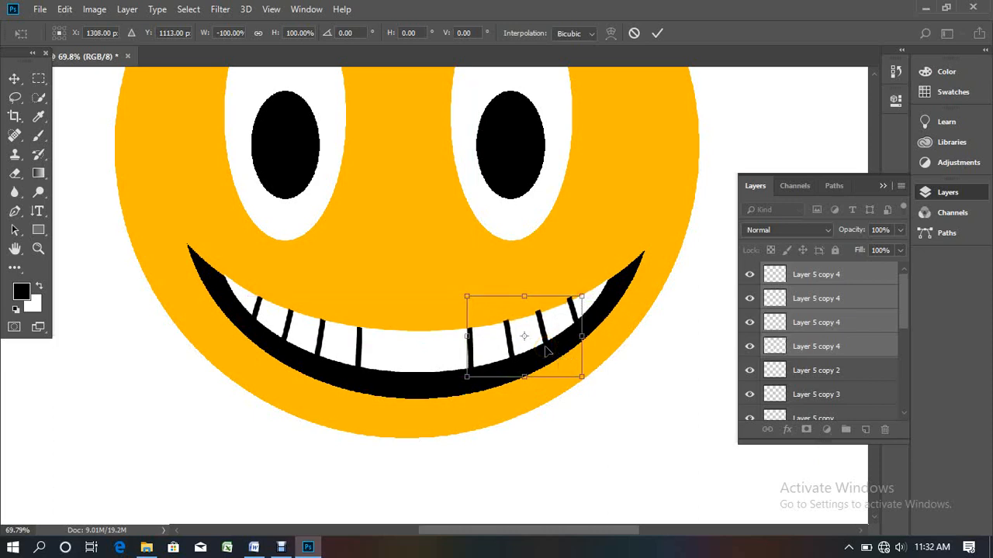
{"action": "key", "text": "Down"}
{"action": "key", "text": "Down"}
{"action": "key", "text": "Down"}
{"action": "key", "text": "Down"}
{"action": "key", "text": "Down"}
{"action": "key", "text": "Down"}
{"action": "key", "text": "Down"}
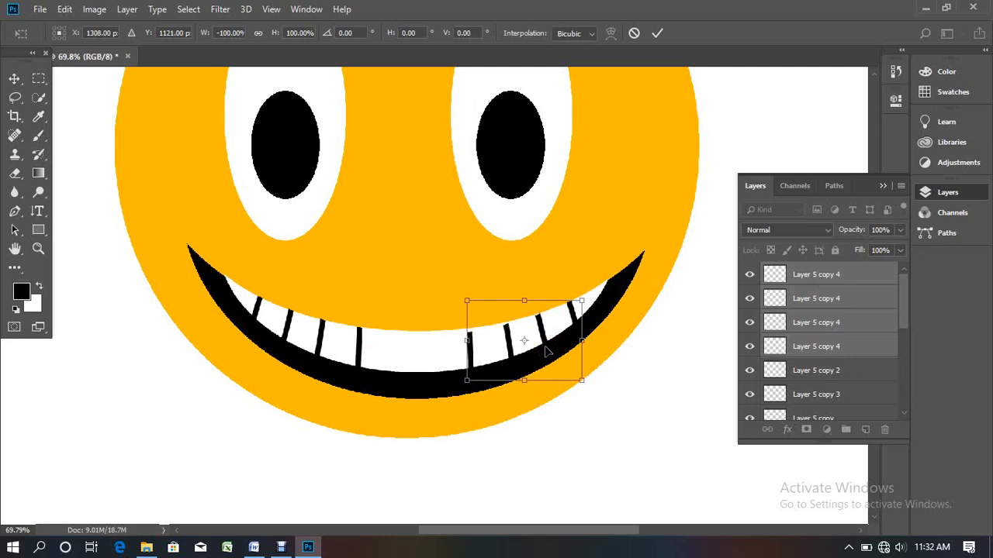
{"action": "scroll", "coordinate": [539, 333], "scroll_direction": "up", "scroll_amount": 4}
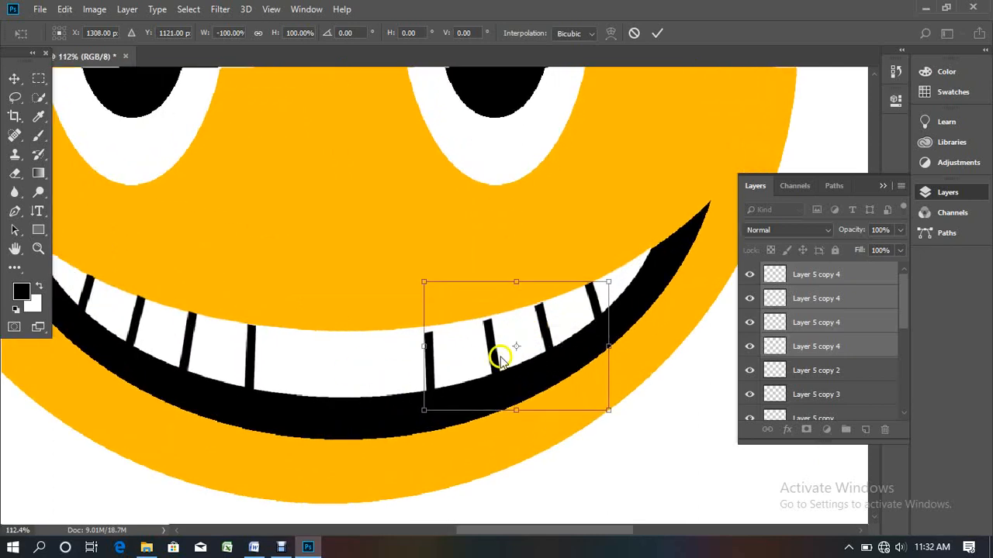
{"action": "key", "text": "alt+space"}
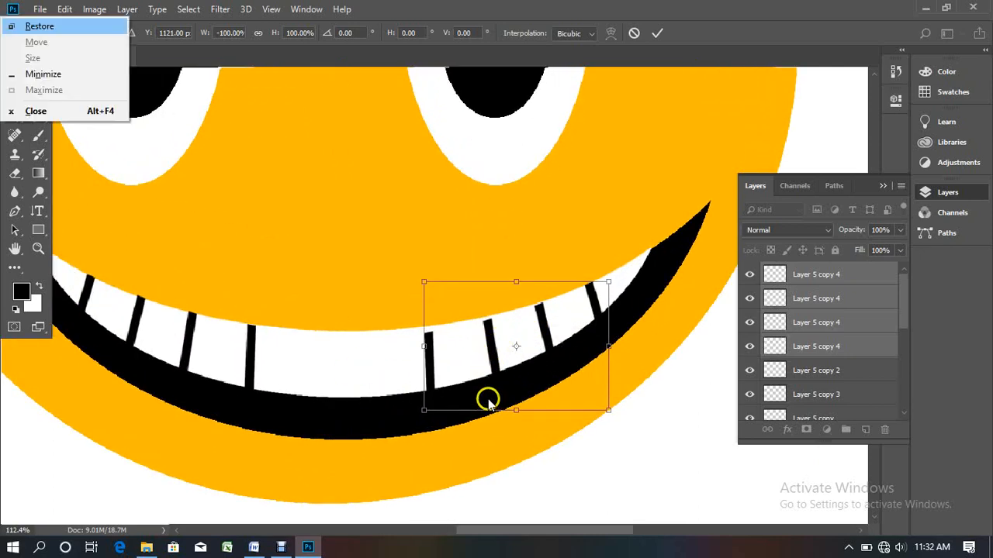
{"action": "key", "text": "Return"}
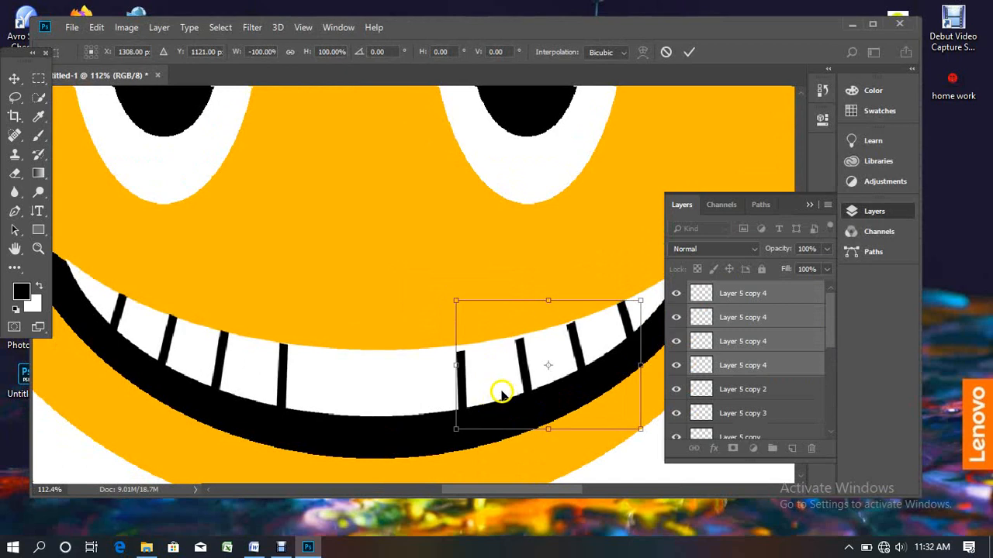
{"action": "left_click", "coordinate": [872, 24]}
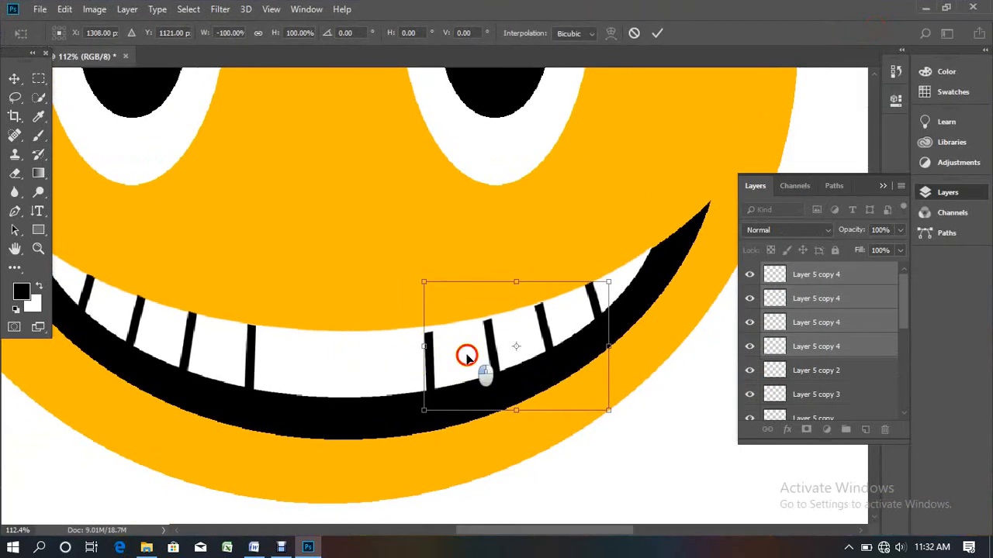
- Apply the transform and nudge the four mirrored tooth lines slightly up to meet the upper edge of the teeth
{"action": "key", "text": "Return"}
{"action": "left_click", "coordinate": [430, 352]}
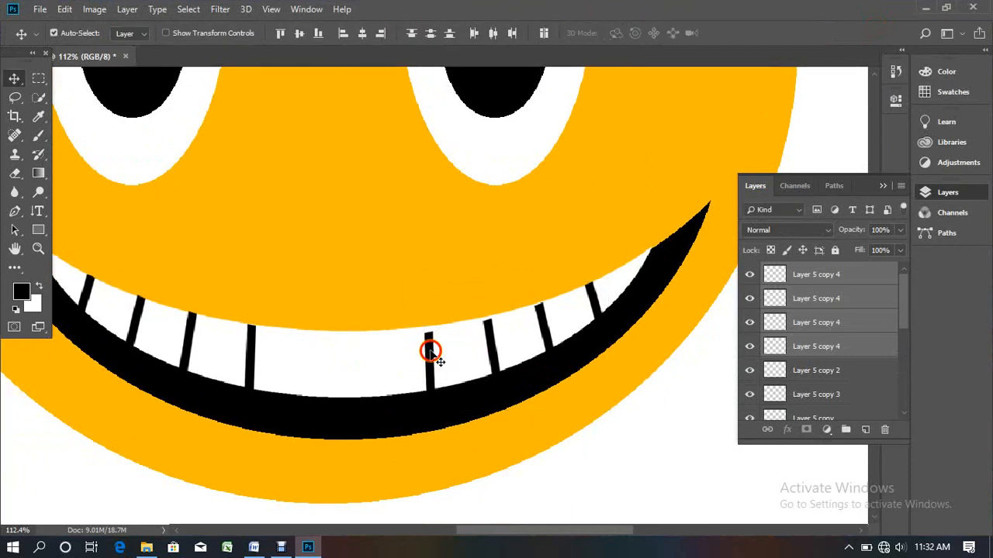
{"action": "key", "text": "Up"}
{"action": "key", "text": "Up"}
{"action": "key", "text": "Up"}
{"action": "key", "text": "Up"}
{"action": "key", "text": "Up"}
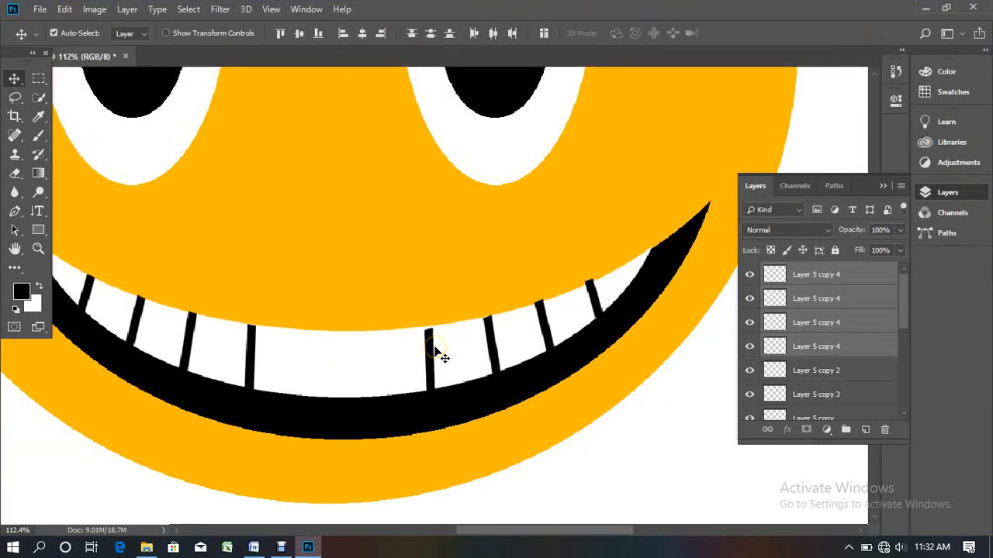
- Select the mirrored tooth lines one by one, from outermost to innermost, and fine-tune their fit in the teeth
{"action": "left_click", "coordinate": [487, 404]}
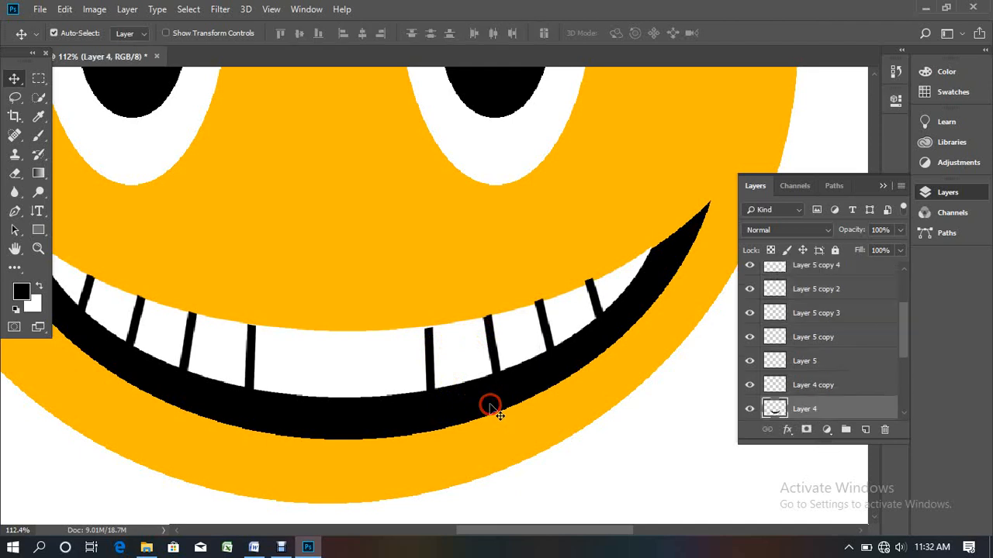
{"action": "left_click", "coordinate": [715, 431]}
{"action": "left_click", "coordinate": [592, 291]}
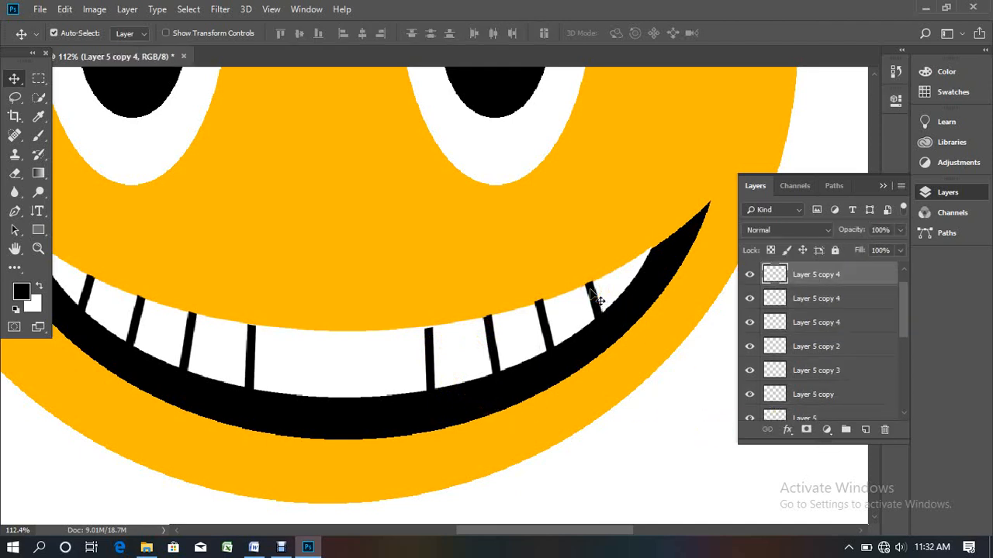
{"action": "left_click", "coordinate": [547, 326]}
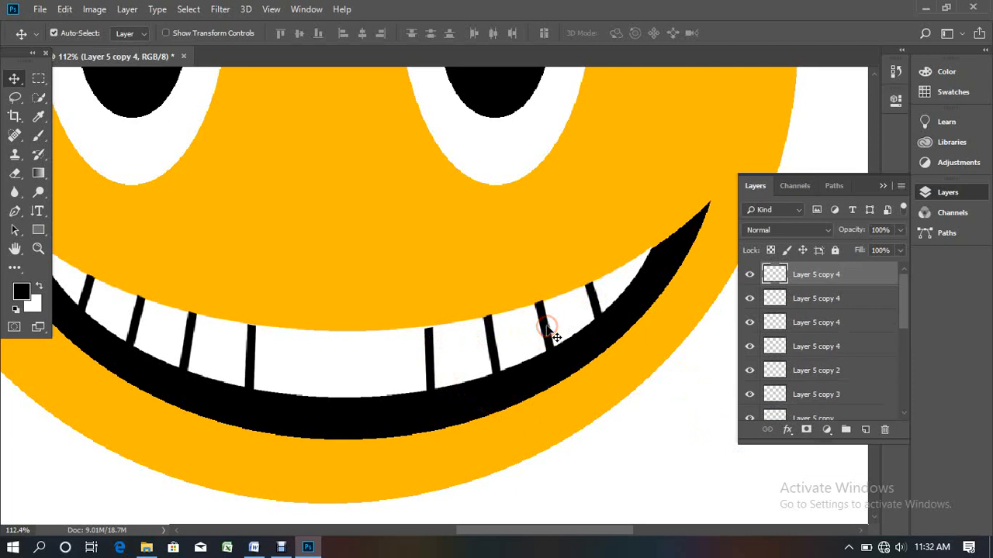
{"action": "left_click", "coordinate": [490, 335]}
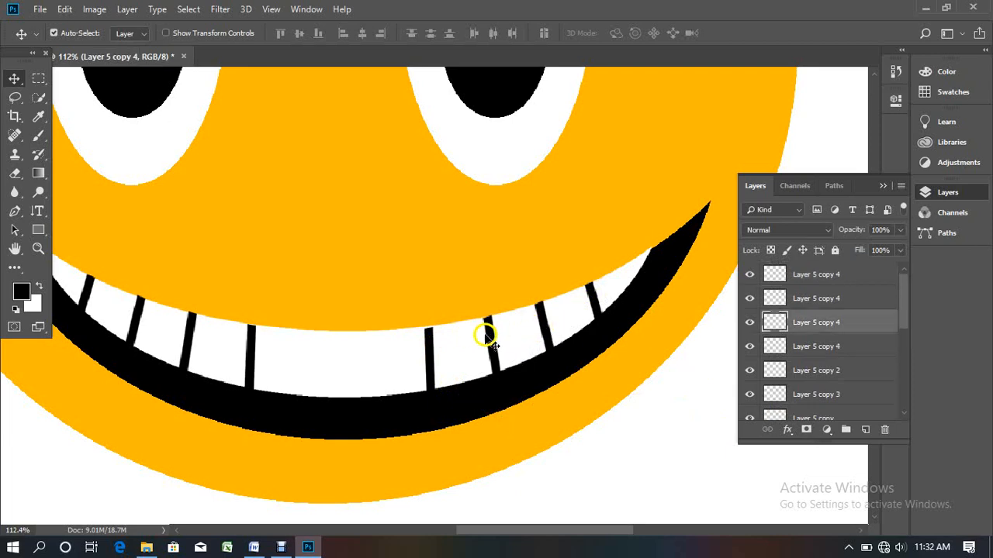
{"action": "left_click", "coordinate": [428, 353]}
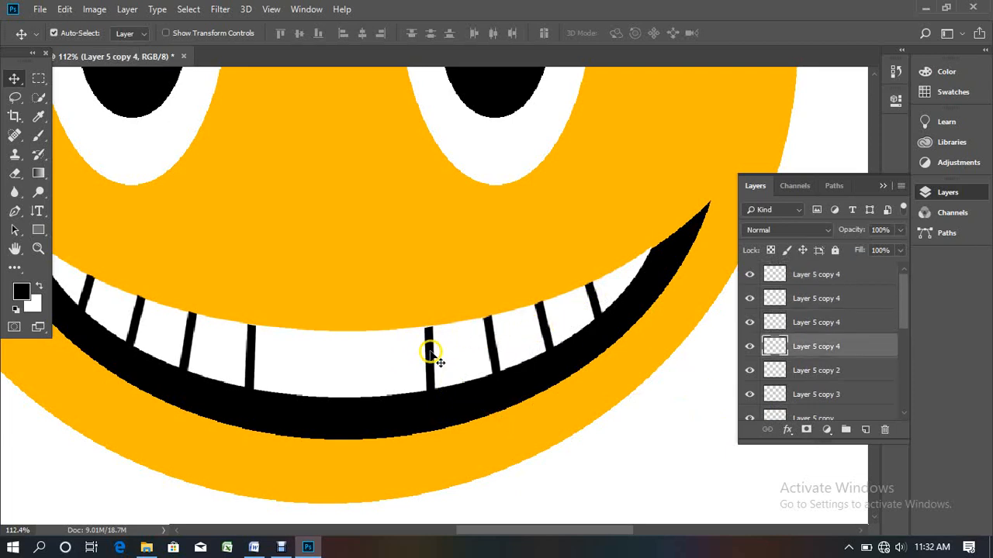
- Marquee-select a narrow vertical strip at the middle of the teeth and fill it with black on a new topmost layer
{"action": "left_click", "coordinate": [365, 366]}
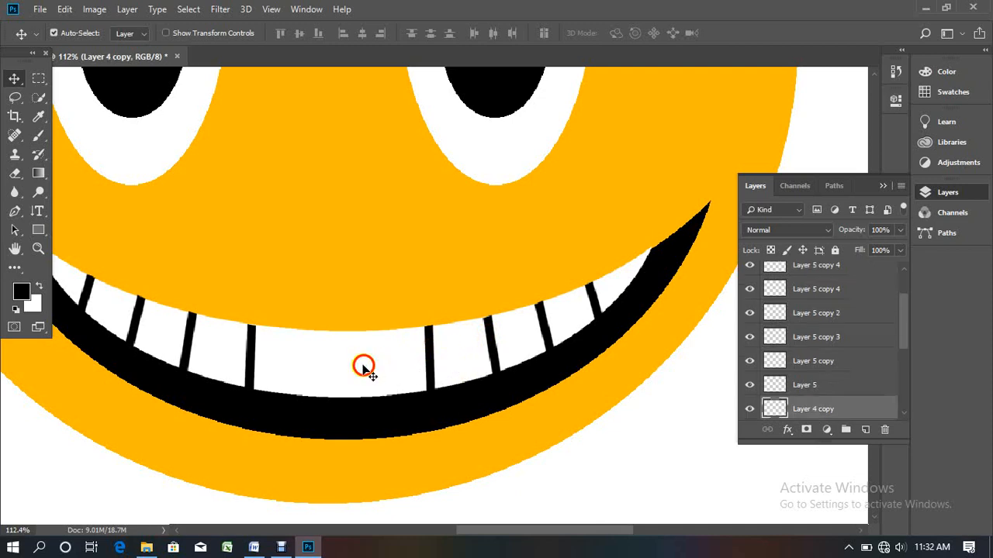
{"action": "left_click", "coordinate": [39, 79]}
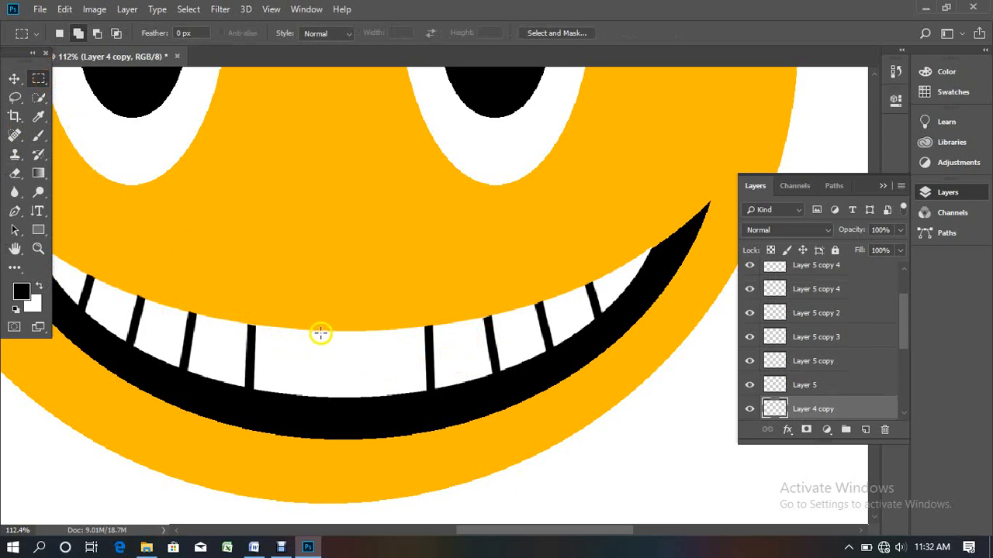
{"action": "left_click_drag", "start_coordinate": [318, 330], "coordinate": [332, 402]}
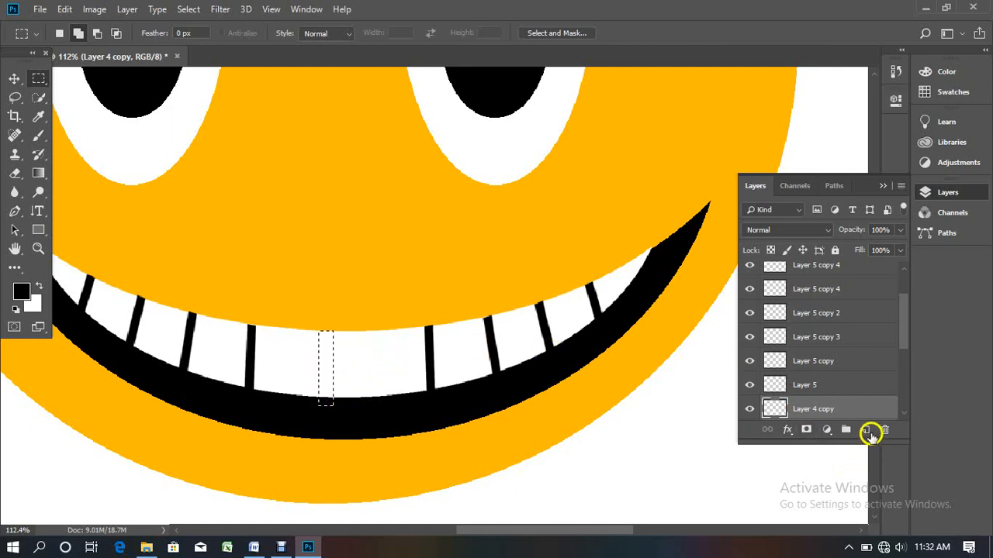
{"action": "scroll", "coordinate": [840, 354], "scroll_direction": "up", "scroll_amount": 3}
{"action": "left_click", "coordinate": [844, 279]}
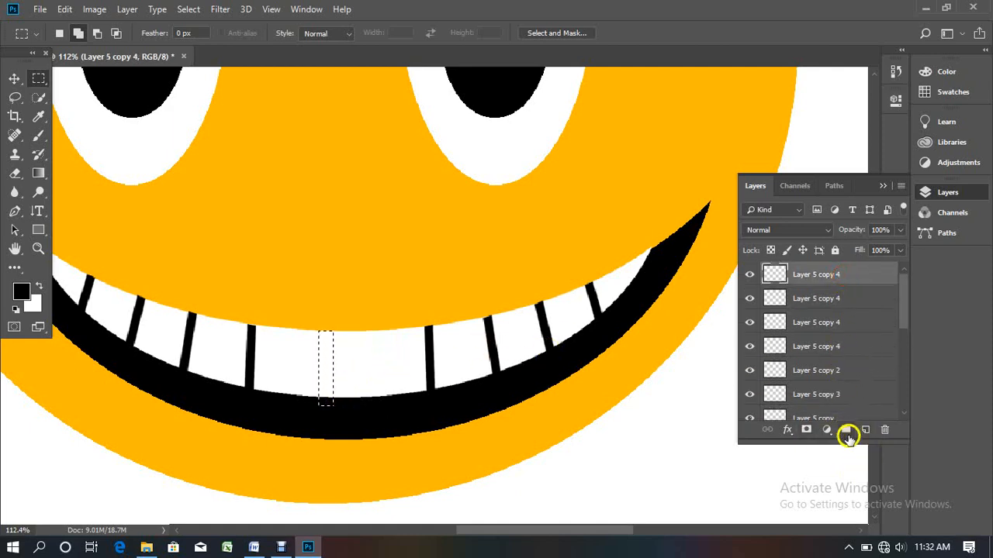
{"action": "left_click", "coordinate": [865, 430]}
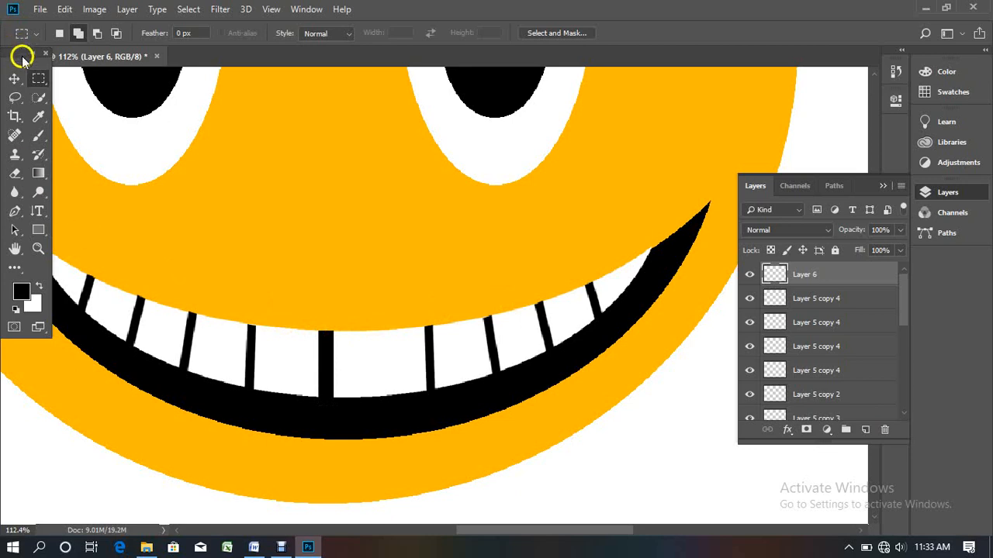
- Move the black centre tooth line slightly right so it sits midway between the two inner lines
{"action": "left_click", "coordinate": [15, 79]}
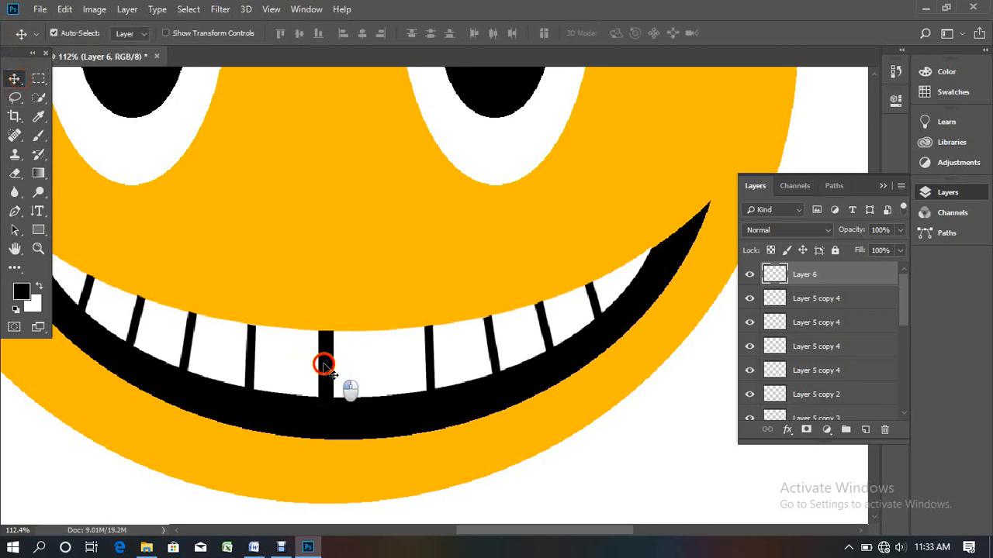
{"action": "left_click_drag", "start_coordinate": [323, 364], "coordinate": [337, 367]}
{"action": "scroll", "coordinate": [347, 439], "scroll_direction": "down", "scroll_amount": 5}
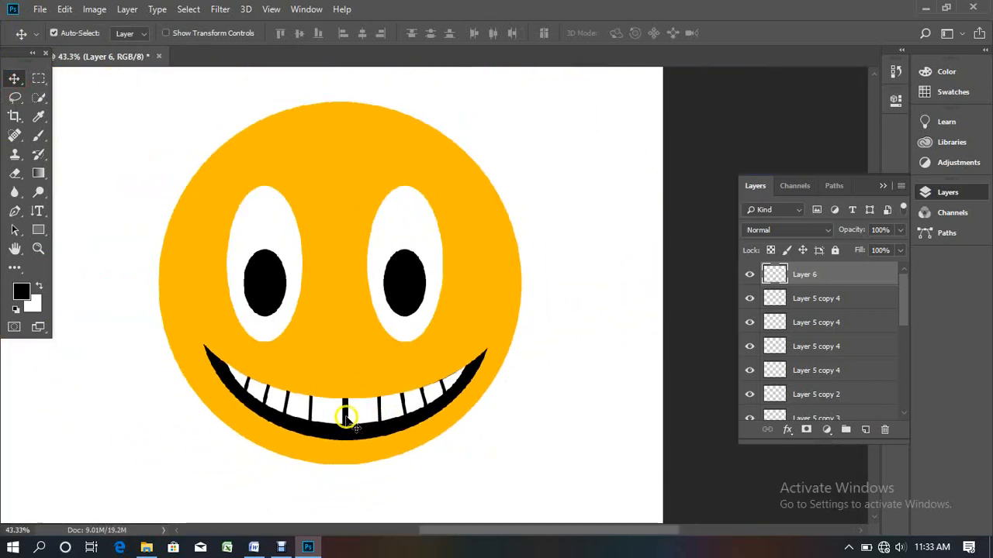
{"action": "scroll", "coordinate": [304, 374], "scroll_direction": "down", "scroll_amount": 2}
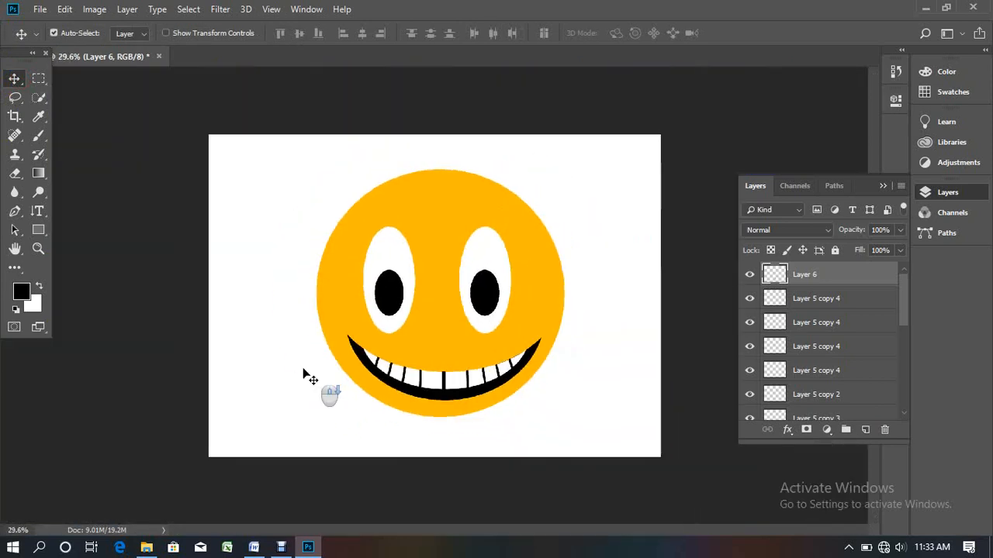
{"action": "left_click", "coordinate": [282, 369]}
- Create a new document from the Default Photoshop Size preset with its dimension units set to pixels
{"action": "left_click", "coordinate": [39, 9]}
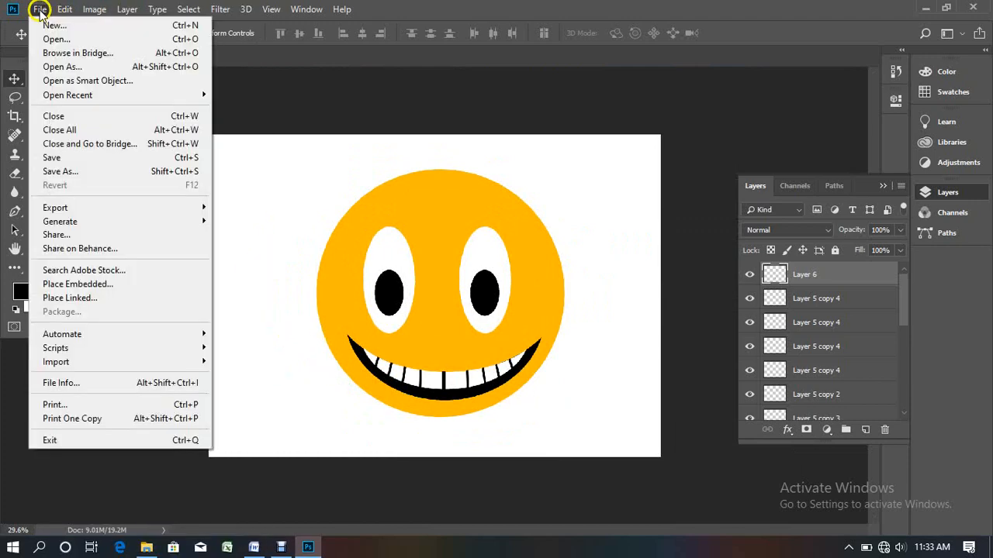
{"action": "left_click", "coordinate": [52, 28]}
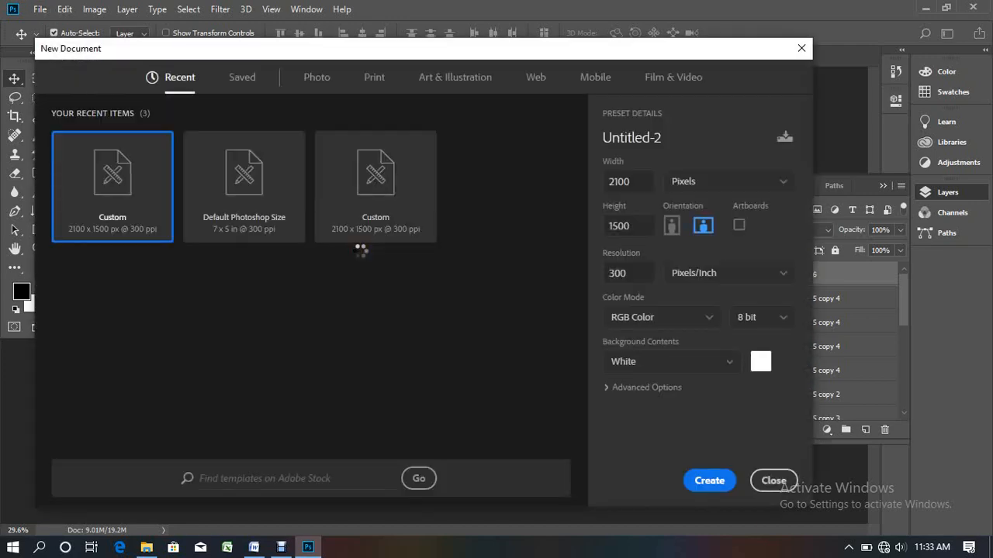
{"action": "left_click", "coordinate": [260, 198]}
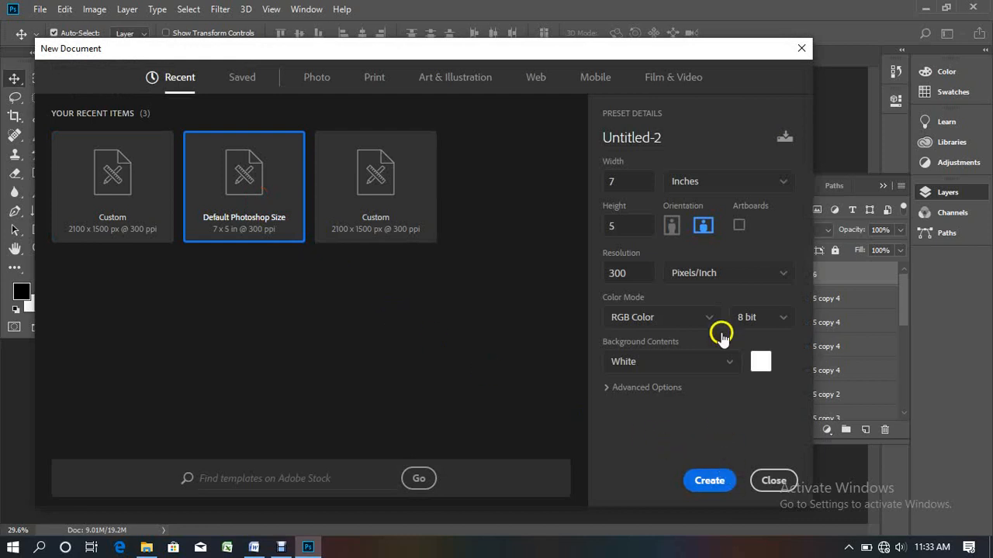
{"action": "left_click", "coordinate": [712, 186]}
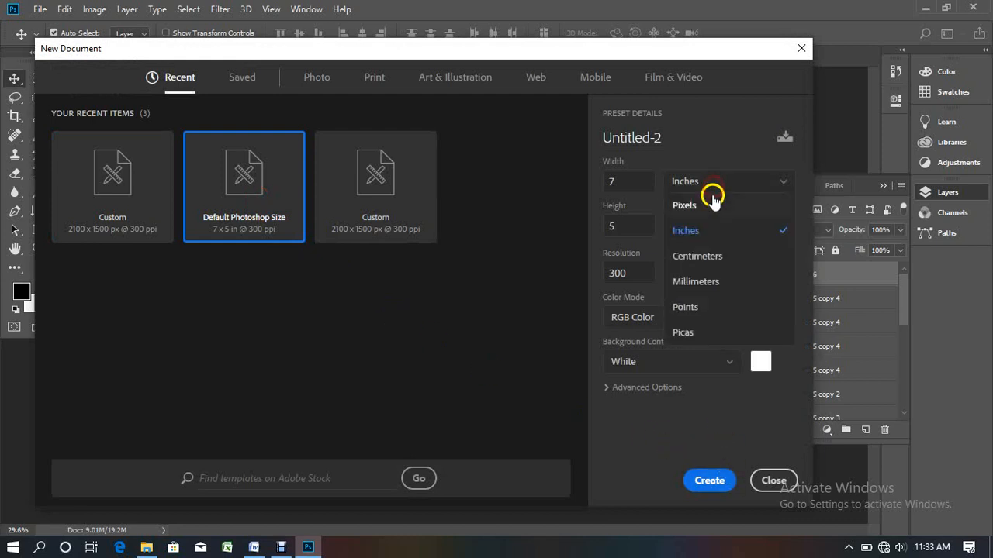
{"action": "left_click", "coordinate": [709, 206]}
{"action": "left_click", "coordinate": [709, 480]}
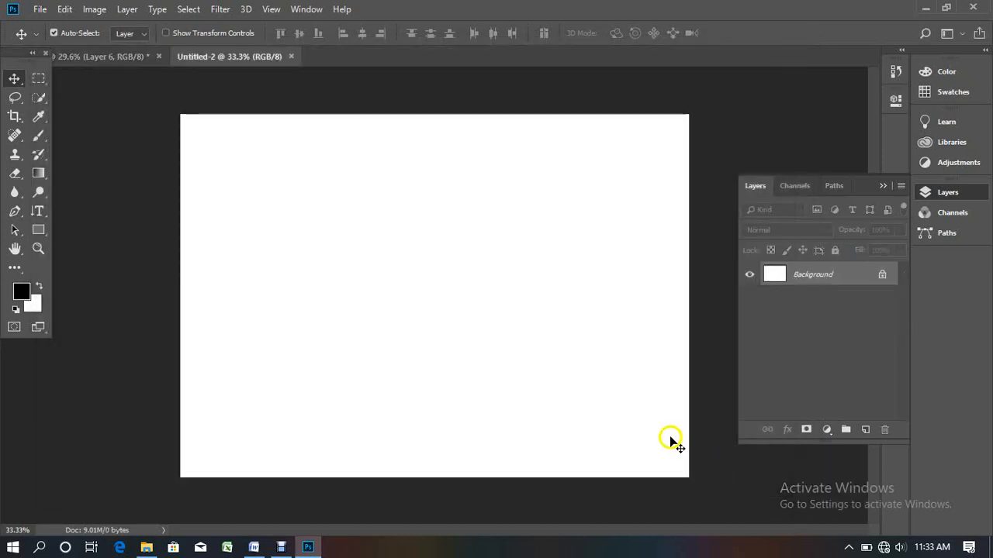
- Add a new layer and draw a wide rectangular marquee selection in the upper middle of the canvas
{"action": "scroll", "coordinate": [329, 229], "scroll_direction": "up", "scroll_amount": 2}
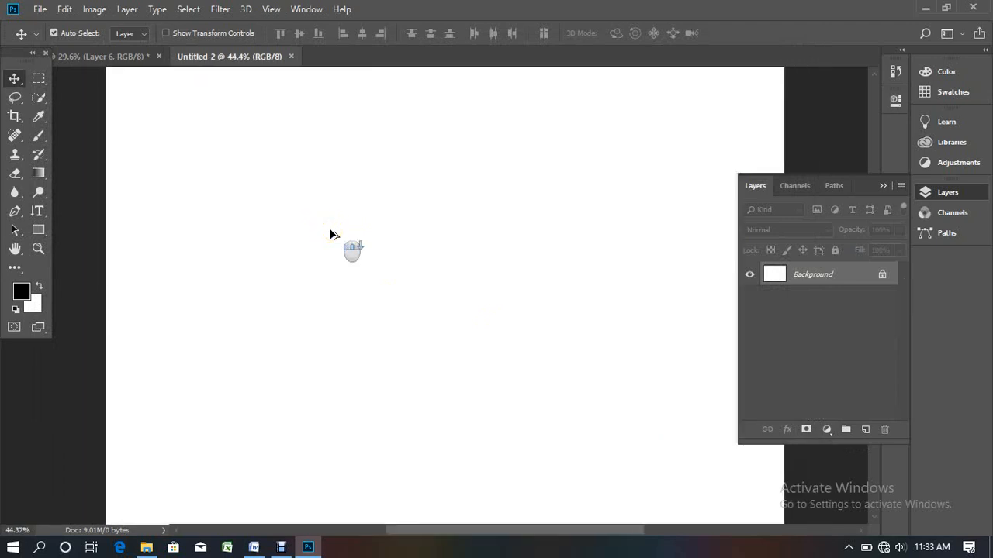
{"action": "scroll", "coordinate": [326, 227], "scroll_direction": "down", "scroll_amount": 1}
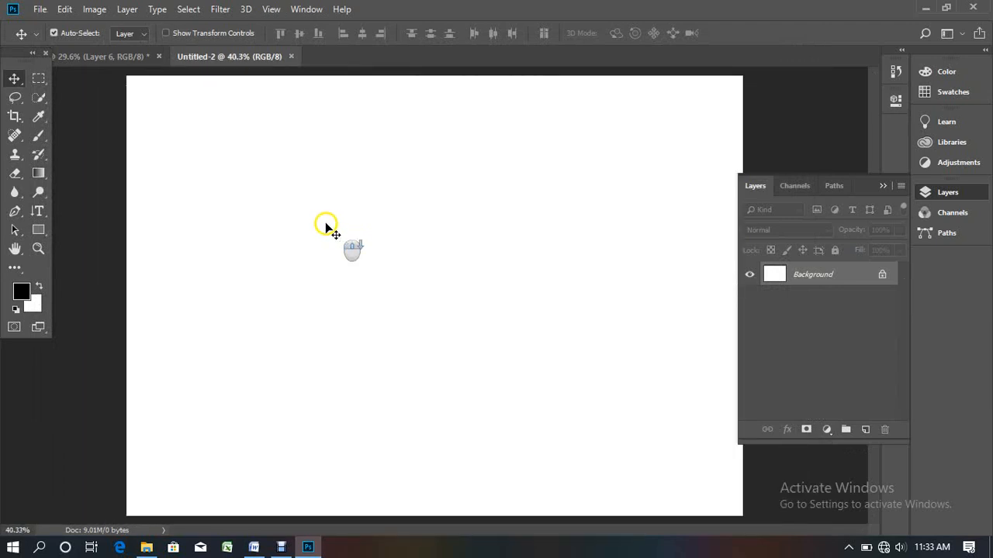
{"action": "left_click", "coordinate": [38, 79]}
{"action": "left_click_drag", "start_coordinate": [279, 131], "coordinate": [615, 271]}
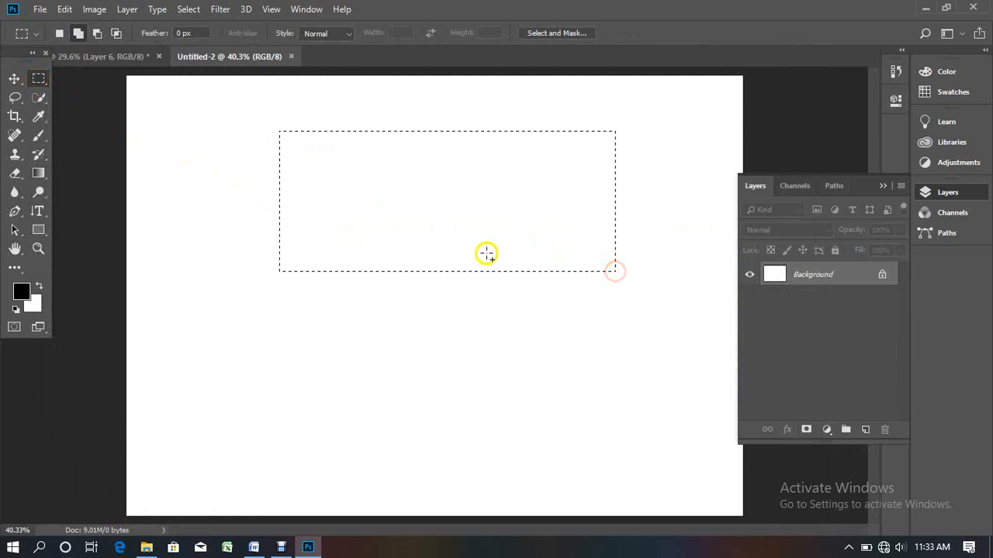
{"action": "left_click", "coordinate": [661, 358]}
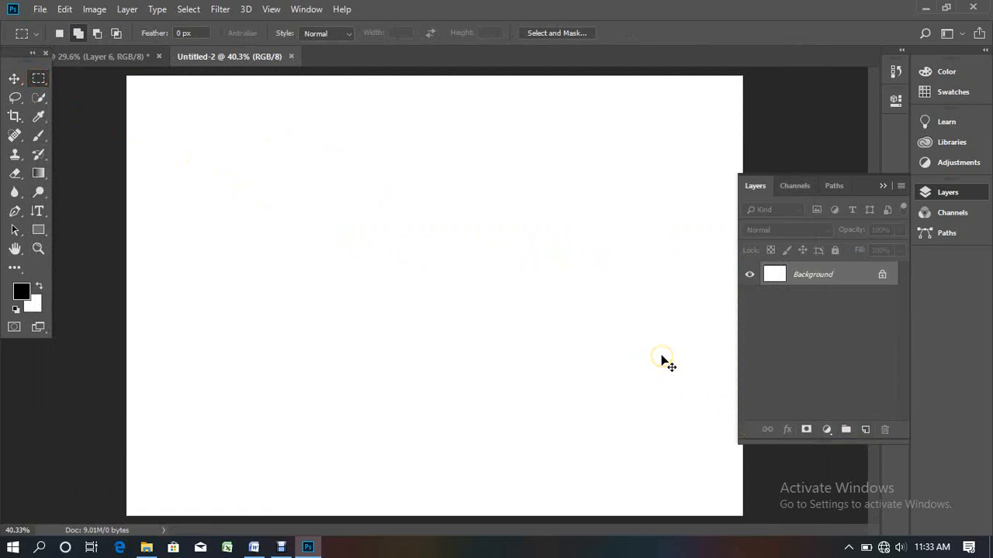
{"action": "left_click", "coordinate": [864, 429]}
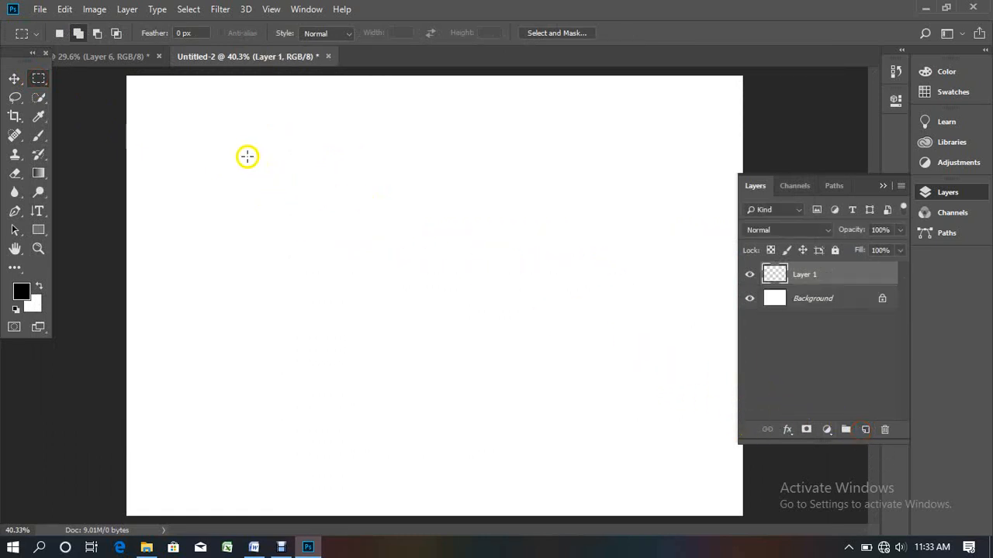
{"action": "left_click_drag", "start_coordinate": [247, 157], "coordinate": [532, 294]}
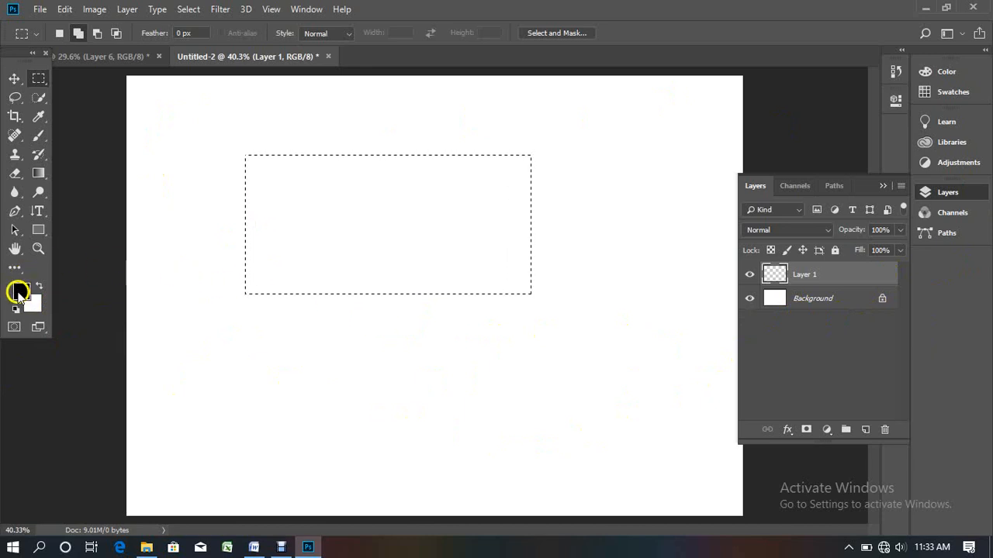
- Set the foreground colour to bright red (e82020)
{"action": "left_click", "coordinate": [19, 294]}
{"action": "left_click", "coordinate": [639, 179]}
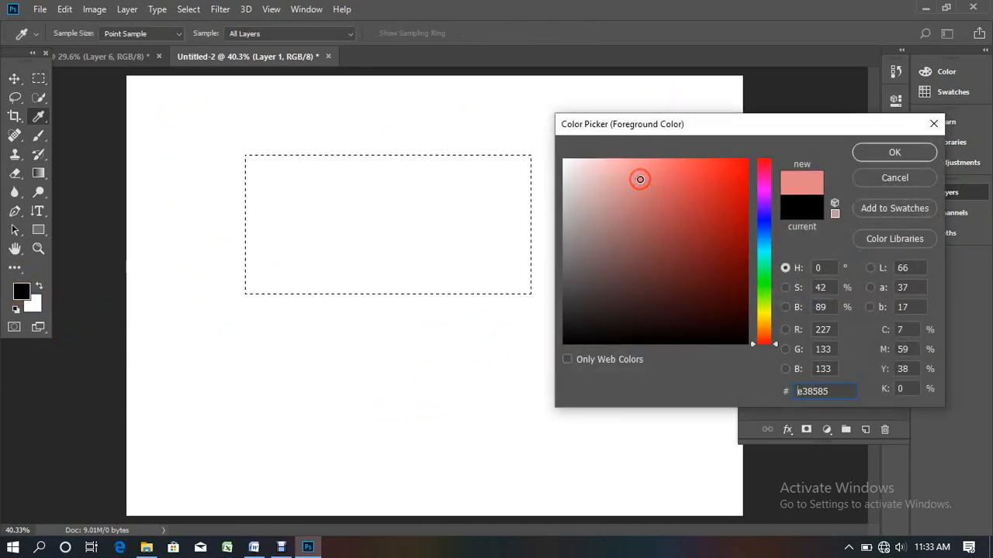
{"action": "mouse_move", "coordinate": [640, 179]}
{"action": "left_mouse_down"}
{"action": "mouse_move", "coordinate": [727, 339]}
{"action": "mouse_move", "coordinate": [768, 339]}
{"action": "left_mouse_up"}
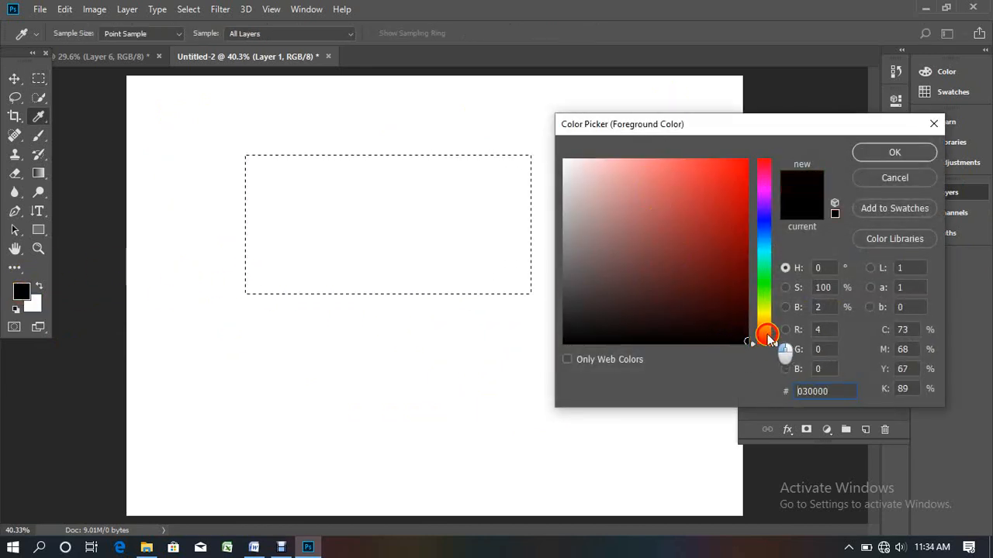
{"action": "left_click", "coordinate": [706, 226]}
{"action": "left_click", "coordinate": [722, 176]}
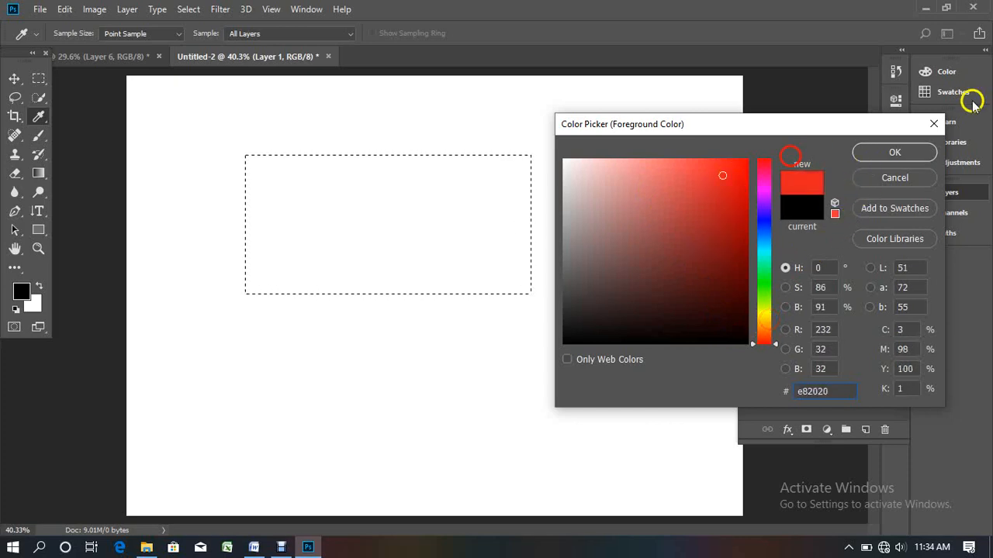
{"action": "left_click", "coordinate": [867, 159]}
- Set the foreground colour to black (000000) and fill the rectangular selection on Layer 1 with it
{"action": "left_click", "coordinate": [22, 290]}
{"action": "left_click", "coordinate": [685, 276]}
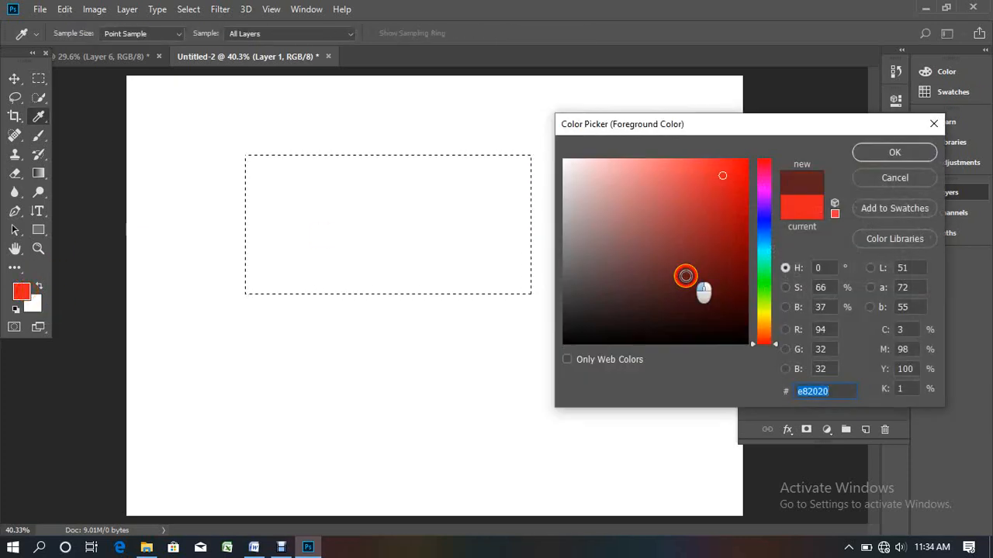
{"action": "left_click_drag", "start_coordinate": [685, 276], "coordinate": [485, 410]}
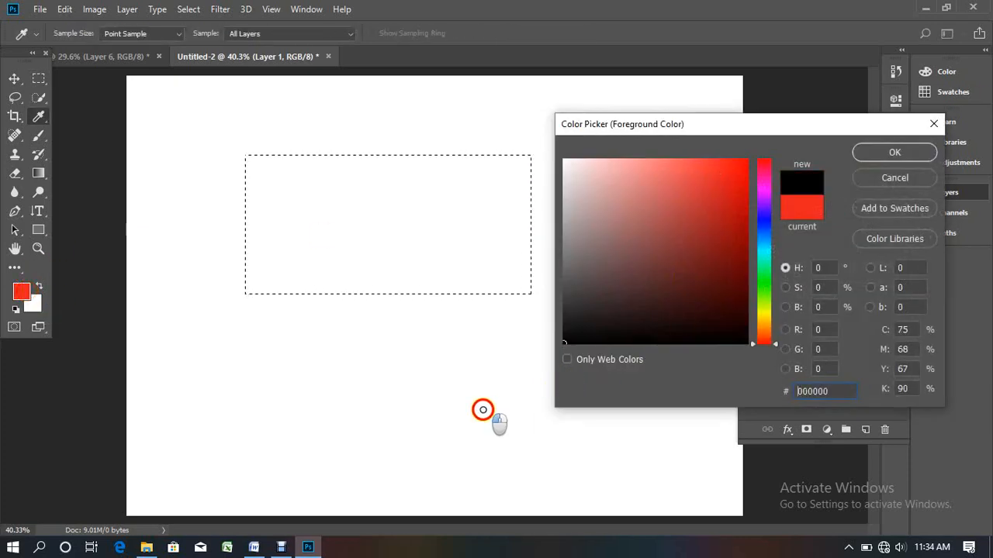
{"action": "left_click", "coordinate": [871, 156]}
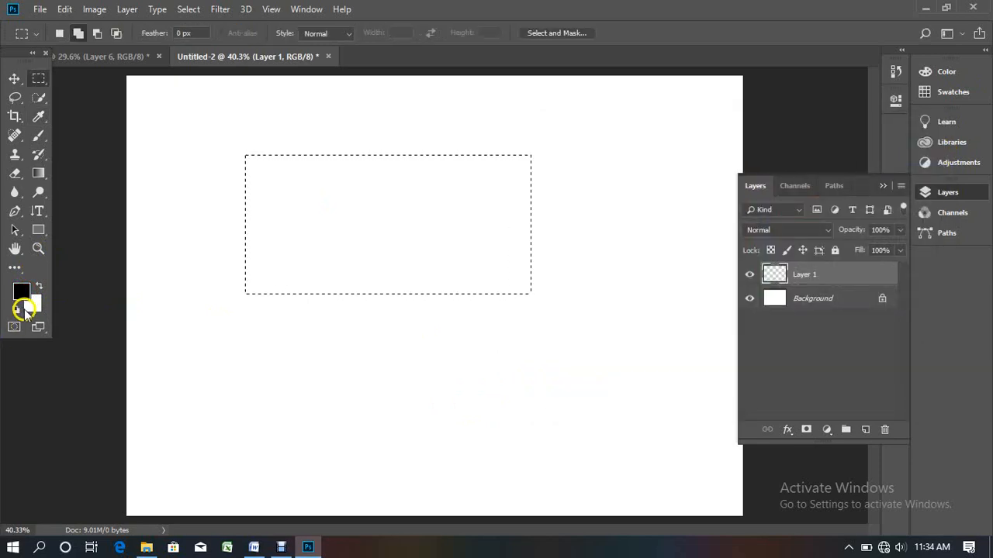
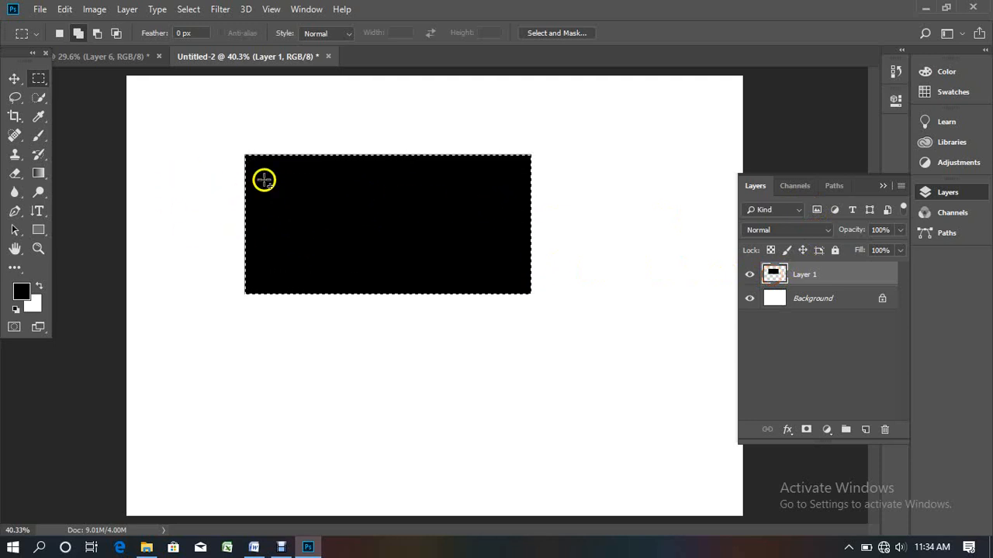
- Move the black rectangle, together with its selection, slightly right and down using the Move tool
{"action": "left_click", "coordinate": [296, 203]}
{"action": "left_click_drag", "start_coordinate": [296, 203], "coordinate": [487, 349]}
{"action": "left_click_drag", "start_coordinate": [357, 256], "coordinate": [295, 354]}
{"action": "left_click", "coordinate": [15, 78]}
{"action": "left_click_drag", "start_coordinate": [402, 227], "coordinate": [451, 247]}
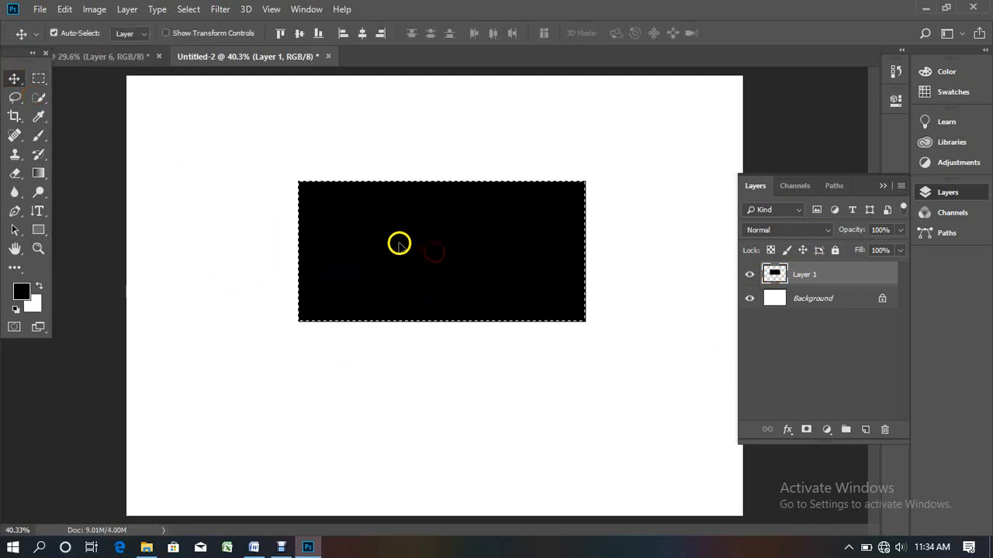
- Try to move the black rectangle while no layer is selected
{"action": "left_click", "coordinate": [286, 182]}
{"action": "left_click", "coordinate": [371, 225]}
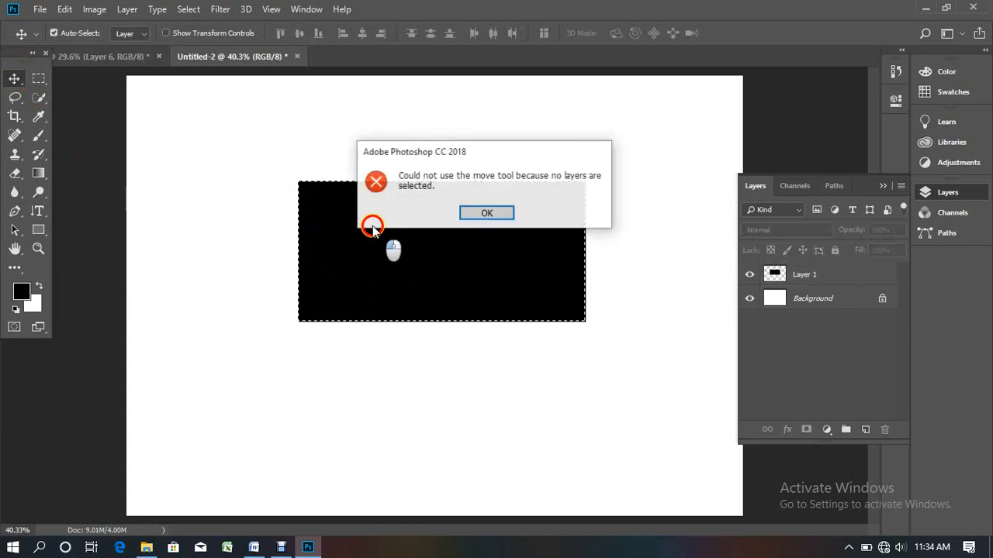
{"action": "left_click", "coordinate": [503, 215]}
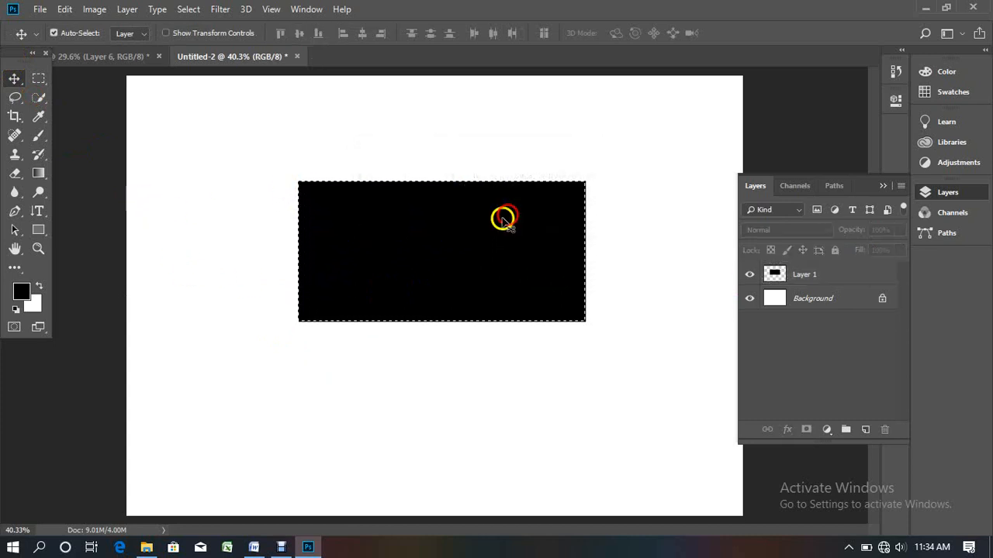
{"action": "left_click", "coordinate": [384, 230]}
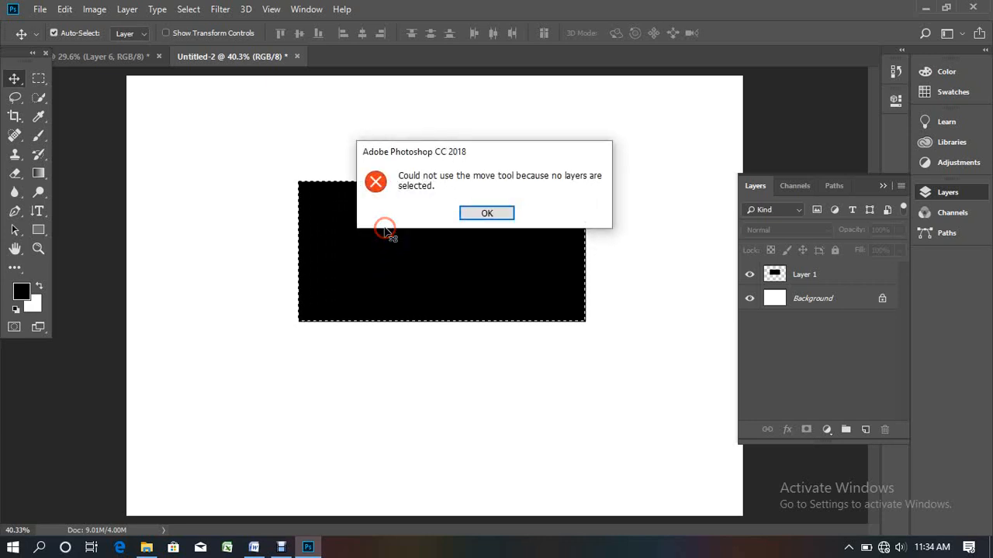
{"action": "left_click", "coordinate": [464, 216]}
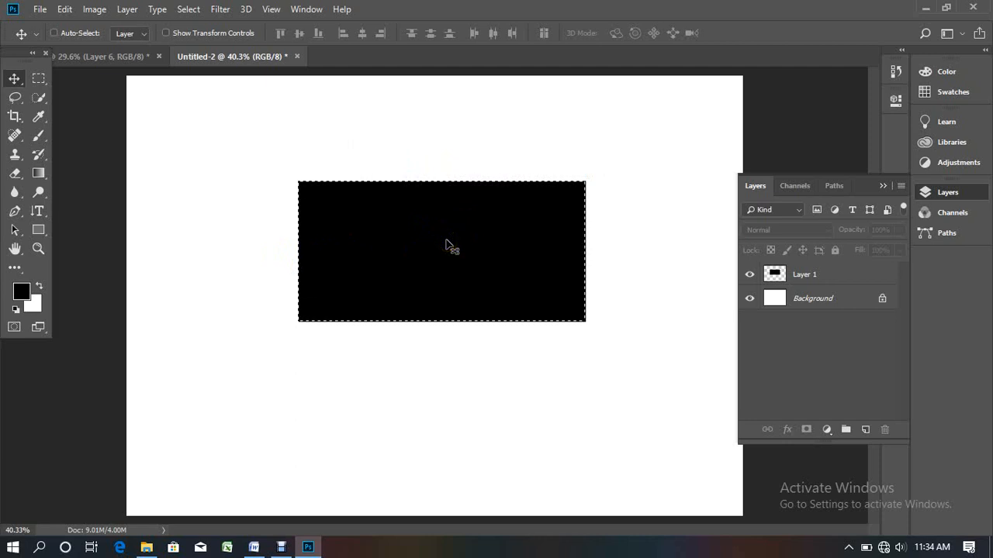
- Clear the marquee selection and move the black rectangle up and left, into the upper part of the canvas
{"action": "key", "text": "ctrl+d"}
{"action": "left_click_drag", "start_coordinate": [387, 252], "coordinate": [316, 216]}
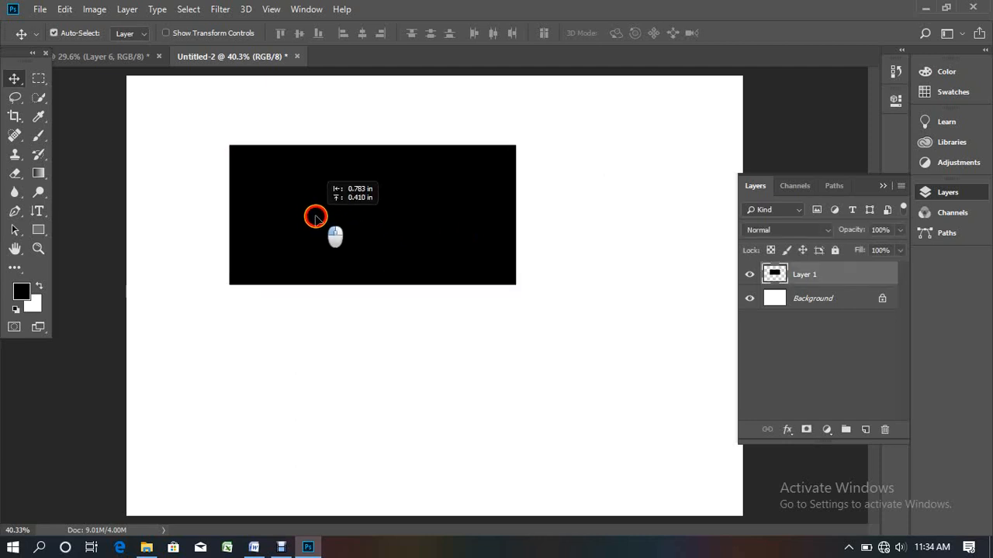
{"action": "key", "text": "ctrl+f"}
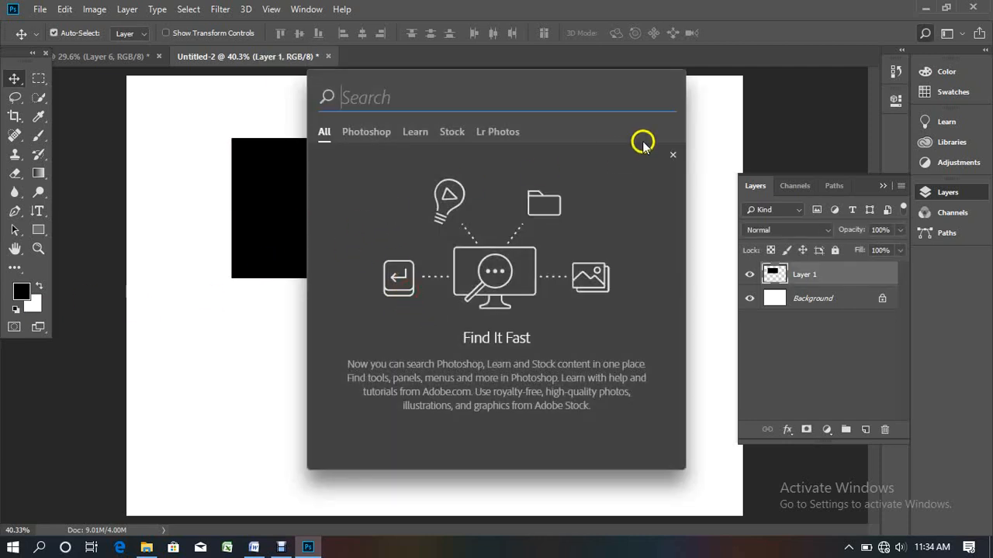
{"action": "left_click", "coordinate": [673, 155]}
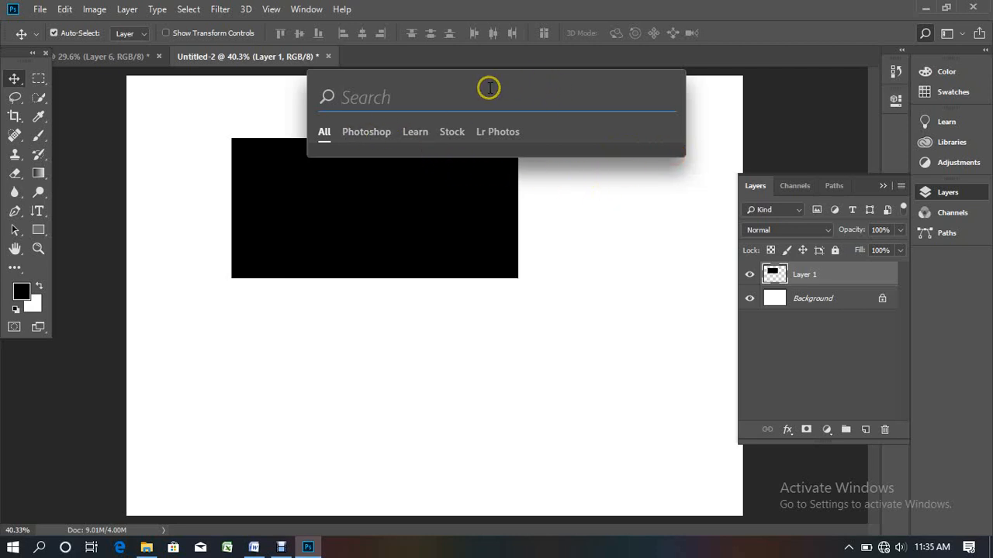
{"action": "left_click", "coordinate": [627, 244]}
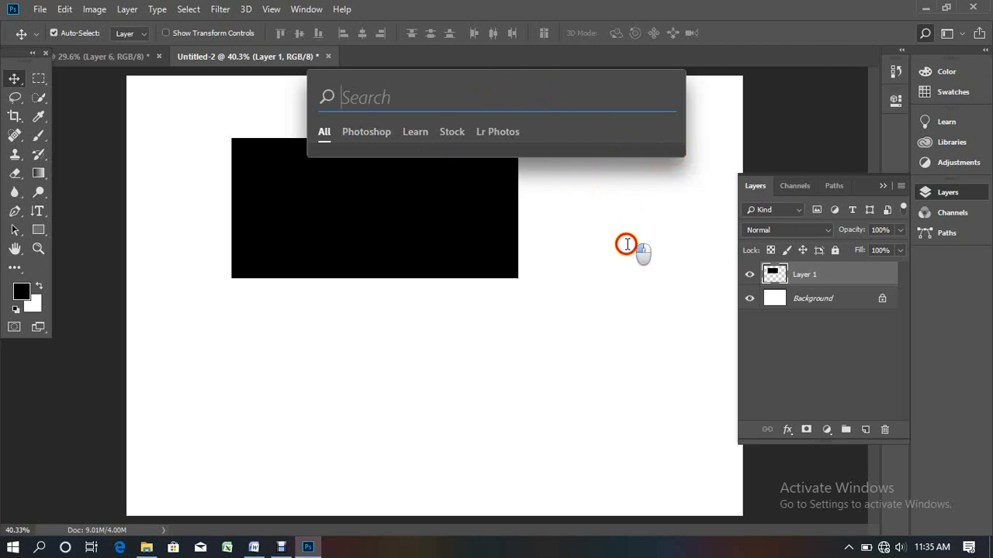
{"action": "left_click", "coordinate": [598, 258]}
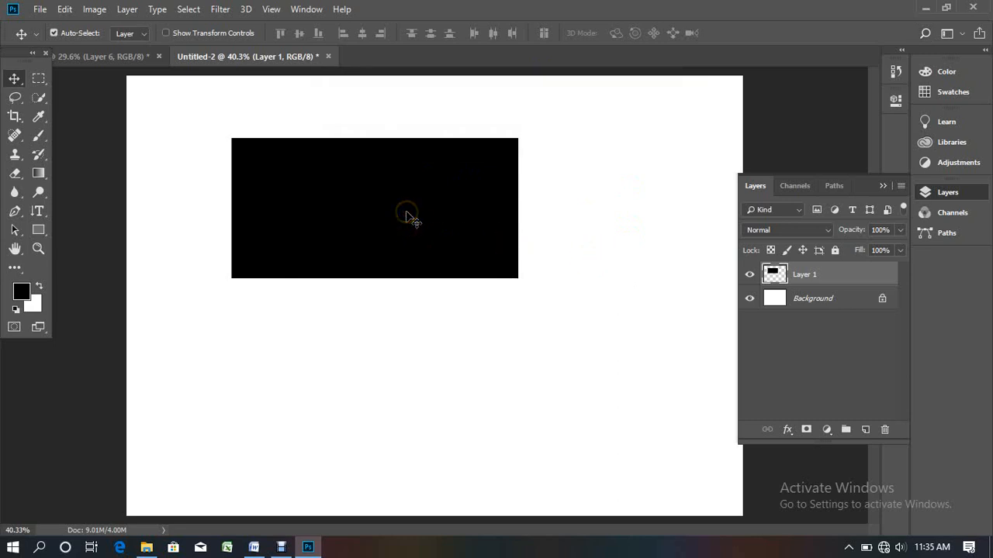
- Move the black rectangle down and right to about the middle of the canvas
{"action": "left_click_drag", "start_coordinate": [402, 207], "coordinate": [460, 245]}
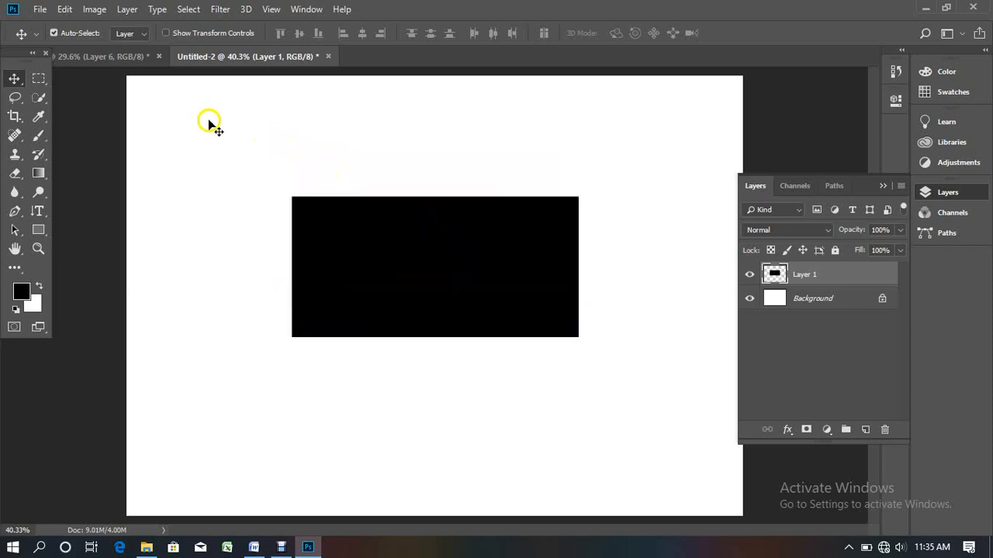
- In the smiley document, draw a tall, narrow elliptical marquee between the eyes and the mouth on a new topmost layer
{"action": "left_click", "coordinate": [103, 59]}
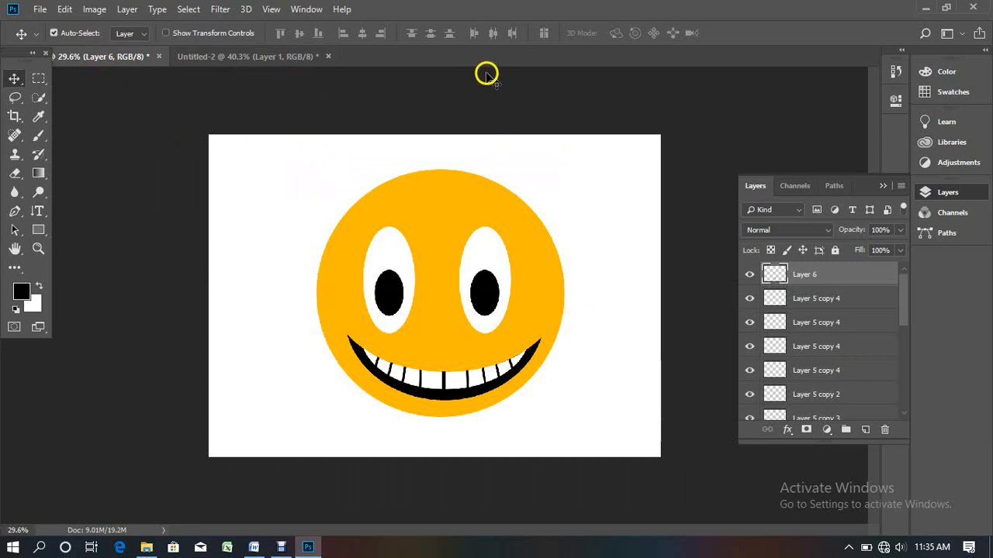
{"action": "scroll", "coordinate": [422, 378], "scroll_direction": "up", "scroll_amount": 3}
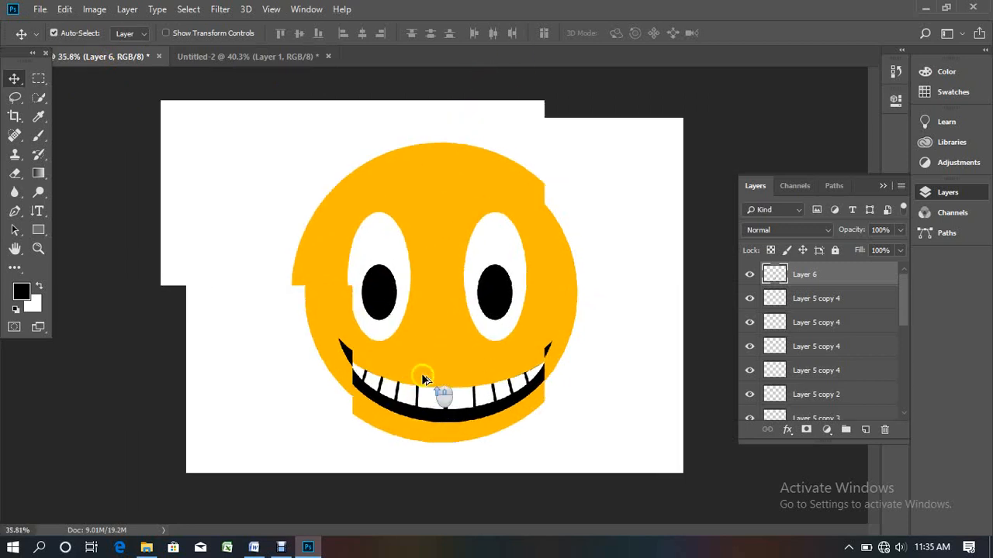
{"action": "scroll", "coordinate": [420, 368], "scroll_direction": "up", "scroll_amount": 2}
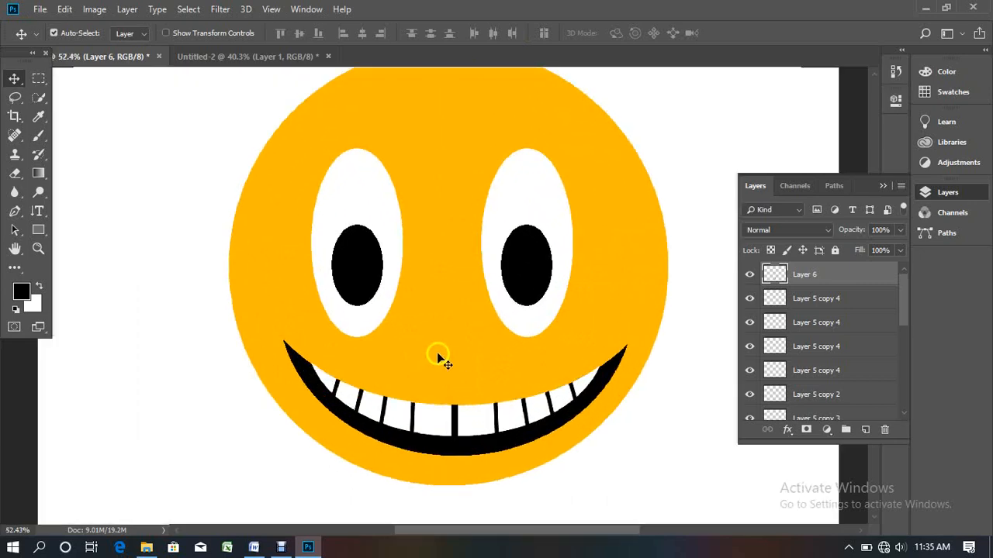
{"action": "scroll", "coordinate": [436, 364], "scroll_direction": "down", "scroll_amount": 3}
{"action": "scroll", "coordinate": [437, 364], "scroll_direction": "down", "scroll_amount": 1}
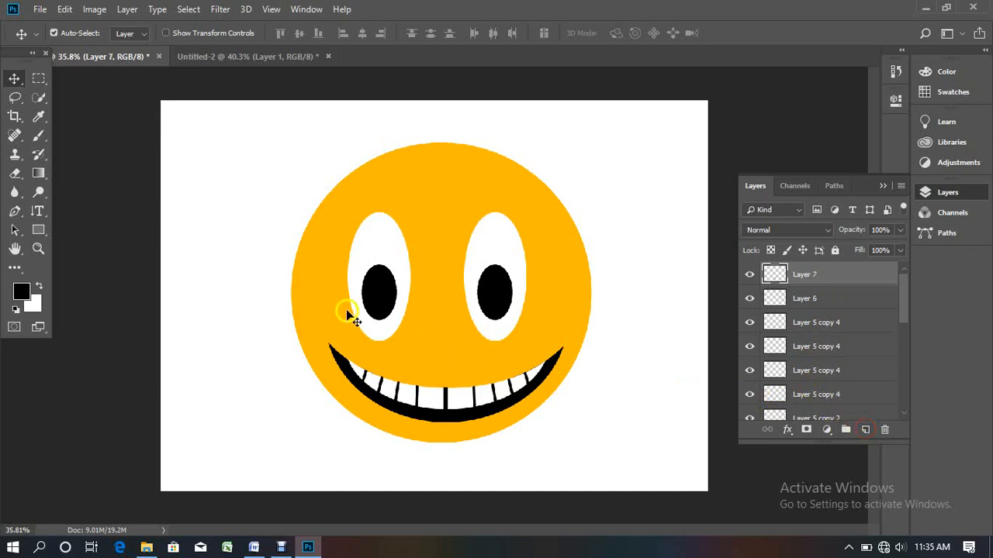
{"action": "left_click", "coordinate": [38, 80]}
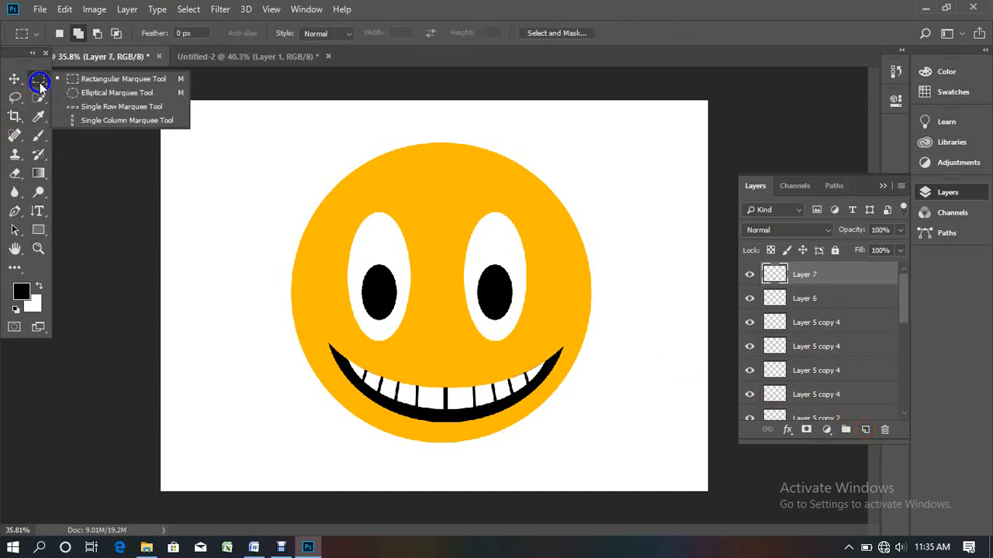
{"action": "left_click", "coordinate": [77, 91]}
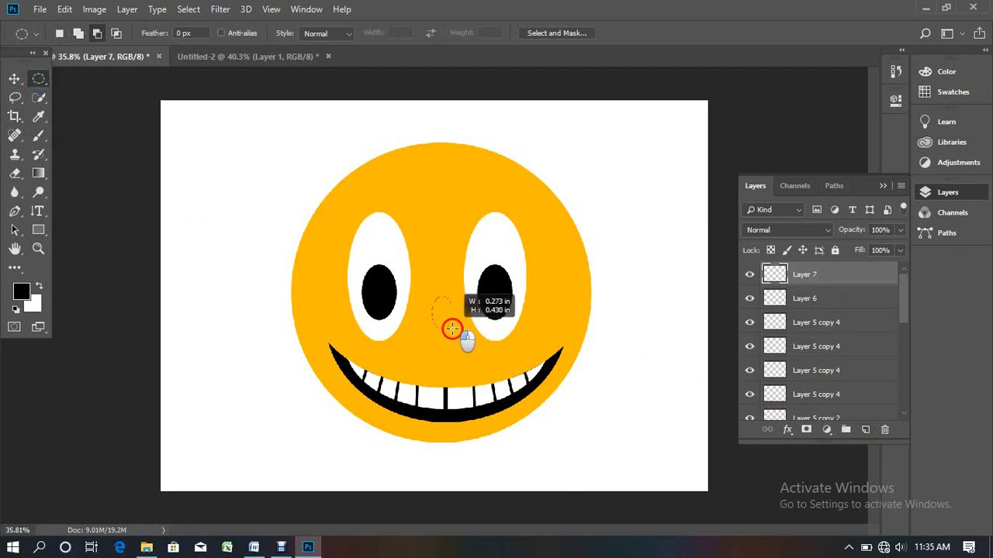
{"action": "left_click_drag", "start_coordinate": [451, 329], "coordinate": [458, 374]}
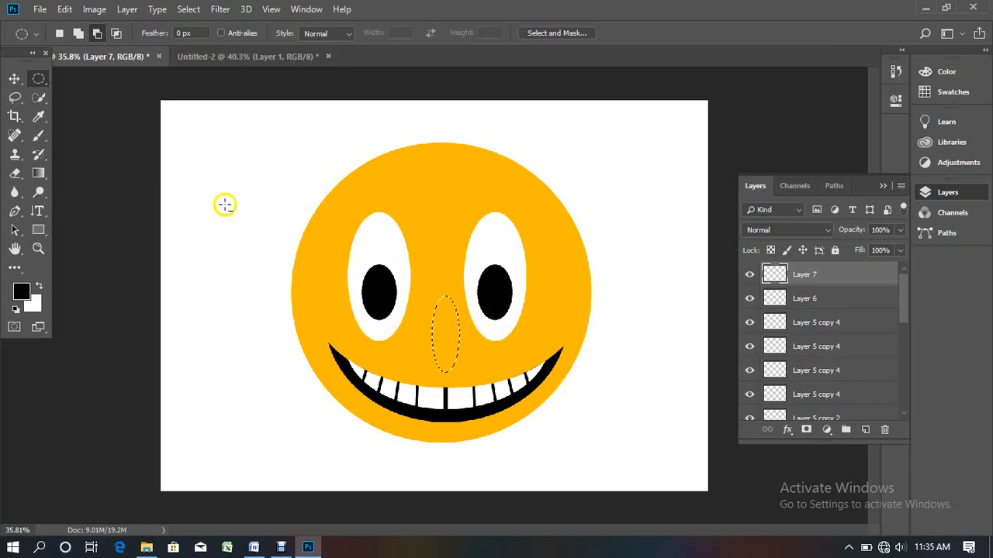
- Set the foreground colour to bright yellow and fill the elliptical nose selection with it
{"action": "left_click", "coordinate": [23, 288]}
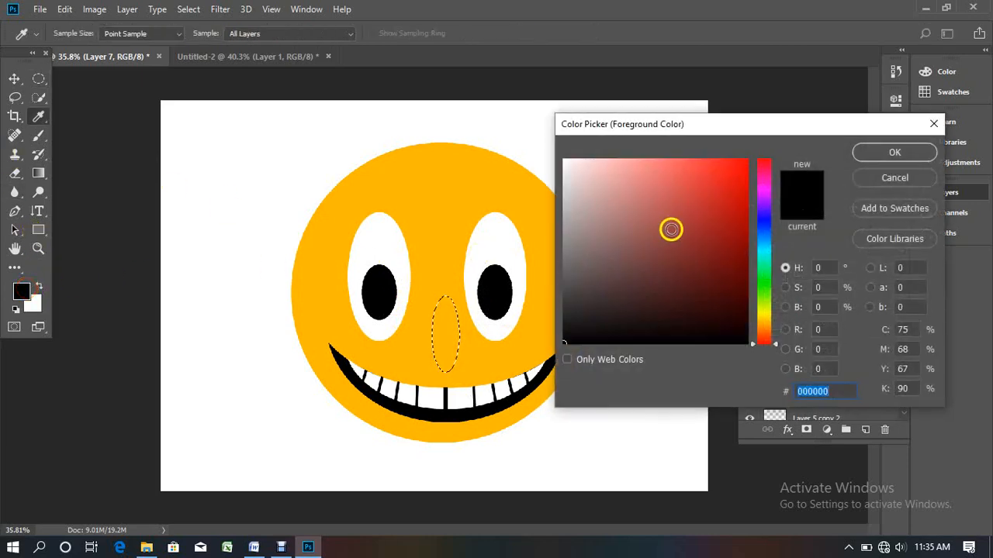
{"action": "left_click_drag", "start_coordinate": [765, 298], "coordinate": [763, 318]}
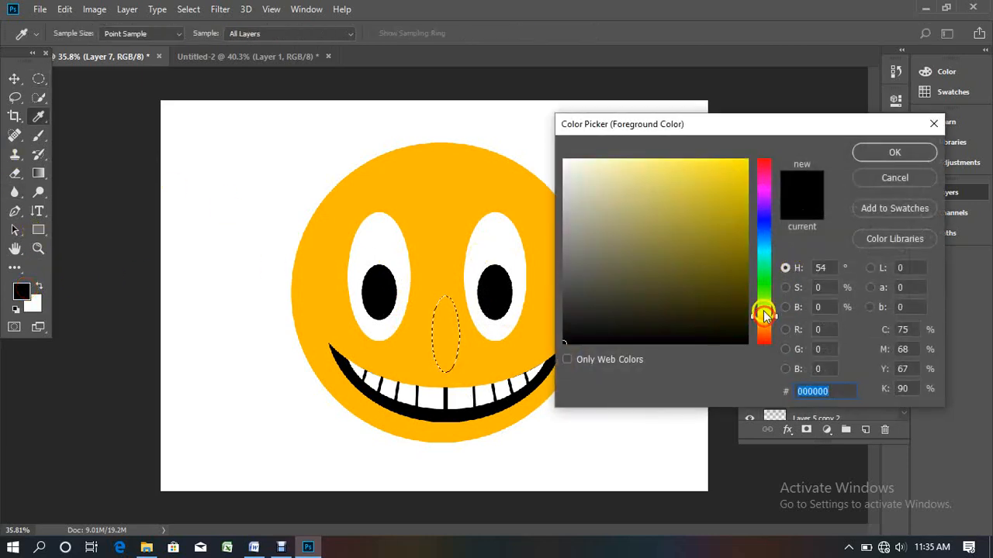
{"action": "left_click_drag", "start_coordinate": [733, 204], "coordinate": [757, 147]}
{"action": "left_click", "coordinate": [862, 152]}
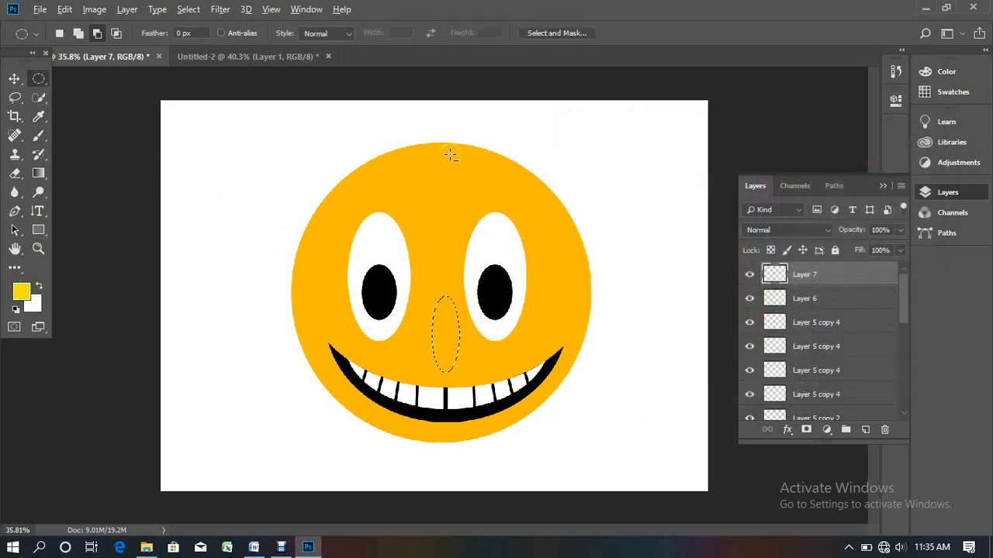
{"action": "key", "text": "alt+BackSpace"}
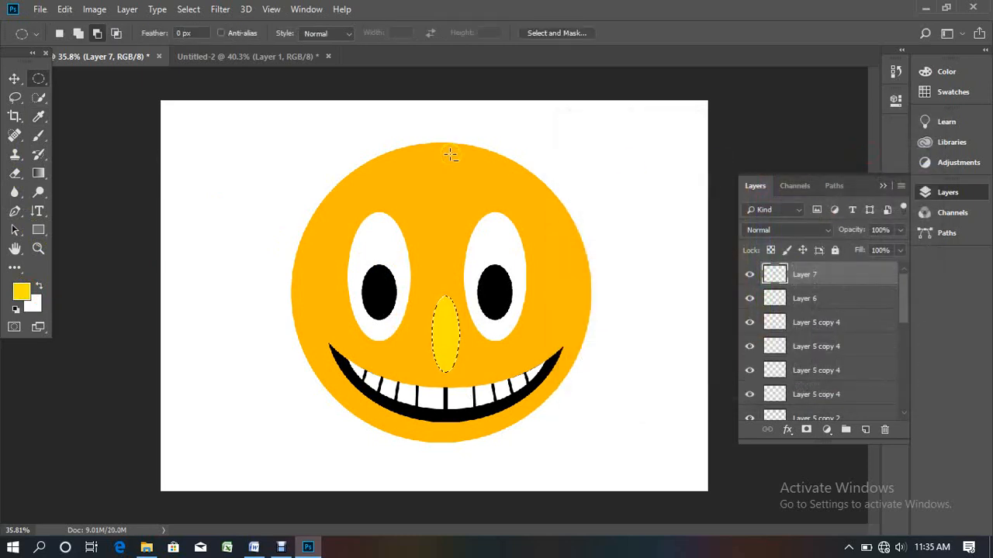
- Clear the elliptical selection around the yellow nose and leave no layer selected, using the Move tool
{"action": "left_click", "coordinate": [15, 80]}
{"action": "left_click", "coordinate": [112, 192]}
{"action": "left_click", "coordinate": [113, 192]}
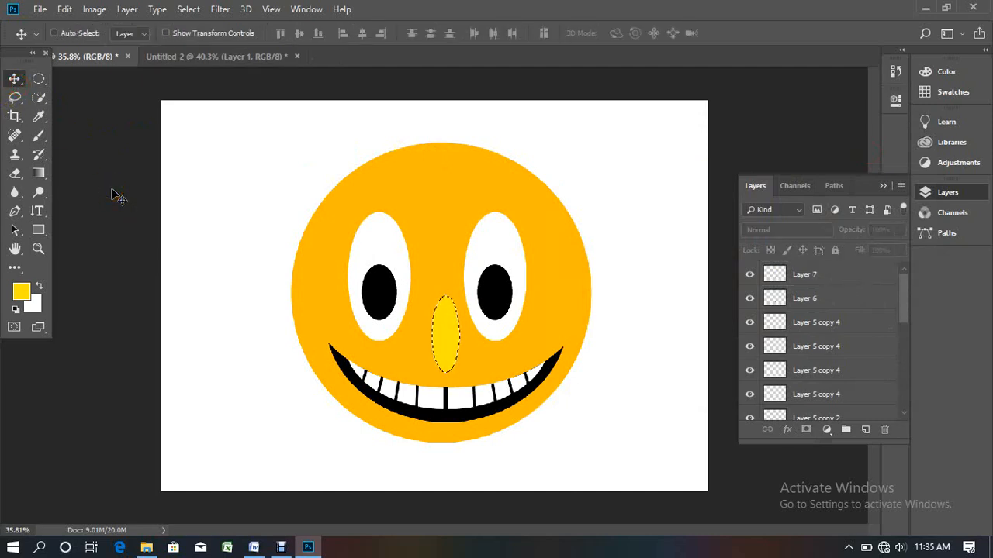
{"action": "left_click", "coordinate": [120, 187]}
- Select both white eyes and both black pupils together, nudge them straight up so they sit higher on the face, and deselect them
{"action": "left_click", "coordinate": [377, 245]}
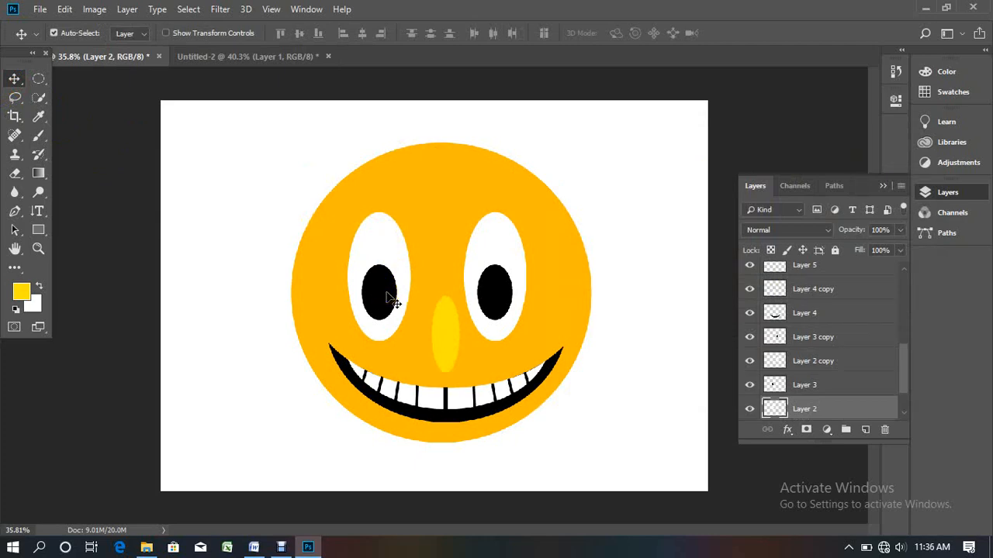
{"action": "left_click", "coordinate": [385, 288], "text": "shift"}
{"action": "left_click", "coordinate": [377, 236], "text": "shift"}
{"action": "left_click_drag", "start_coordinate": [496, 289], "coordinate": [483, 263]}
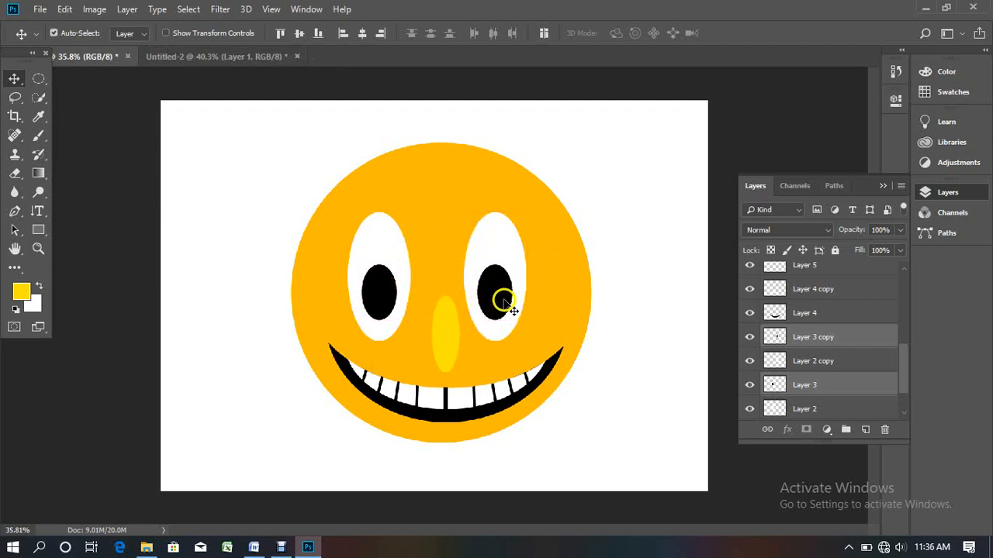
{"action": "left_click", "coordinate": [391, 236], "text": "shift"}
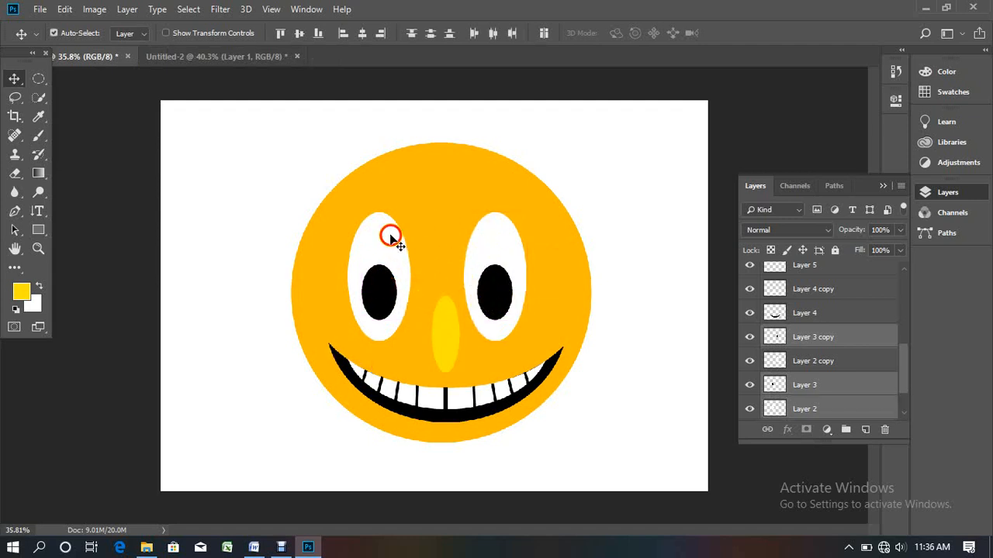
{"action": "left_click", "coordinate": [494, 241], "text": "shift"}
{"action": "key", "text": "shift+Up"}
{"action": "key", "text": "shift+Up"}
{"action": "key", "text": "shift+Up"}
{"action": "key", "text": "shift+Up"}
{"action": "key", "text": "shift+Up"}
{"action": "key", "text": "shift+Up"}
{"action": "key", "text": "shift+Up"}
{"action": "key", "text": "shift+Up"}
{"action": "key", "text": "shift+Up"}
{"action": "key", "text": "shift+Up"}
{"action": "key", "text": "shift+Up"}
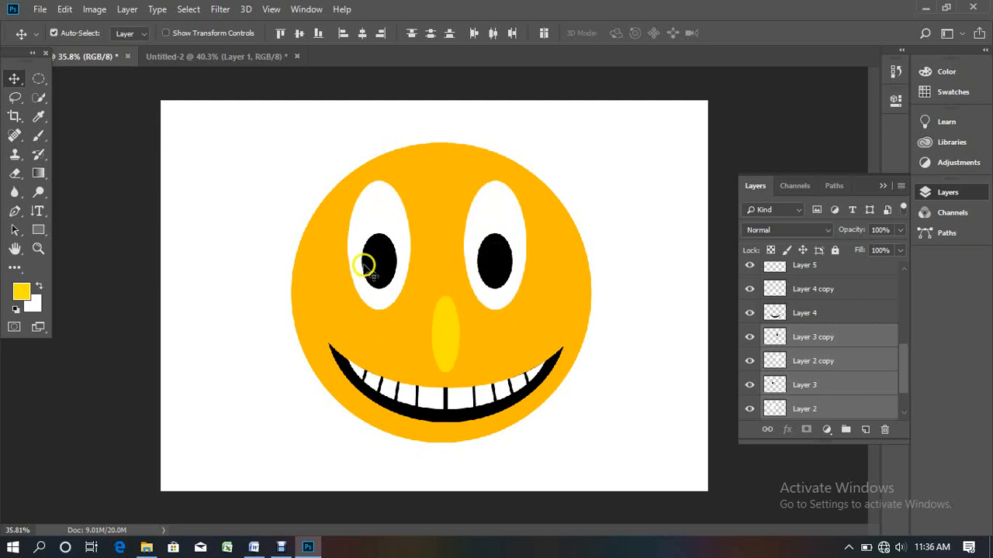
{"action": "left_click", "coordinate": [587, 163]}
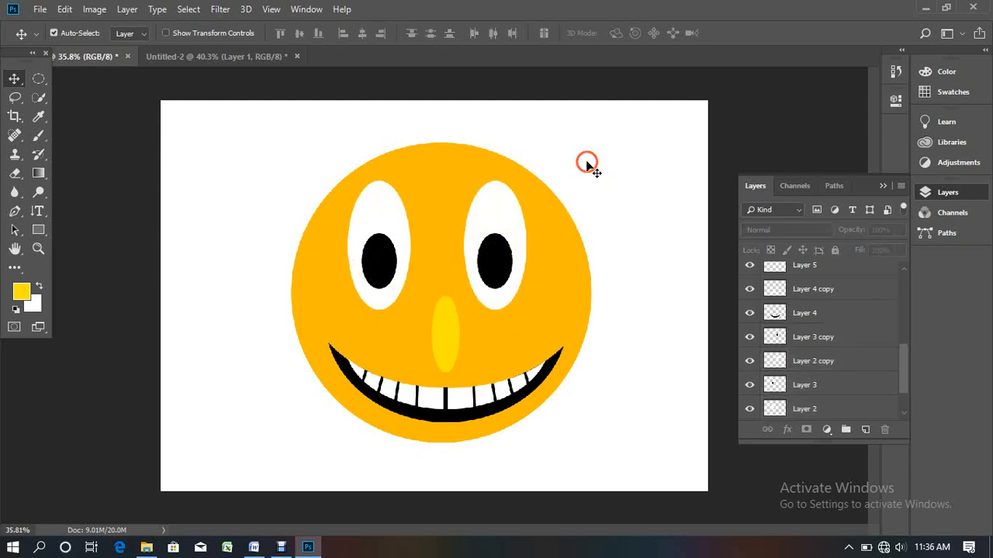
- Select both black pupils together and move them straight down so they sit near the lower edge of the white eyes
{"action": "left_click", "coordinate": [488, 262]}
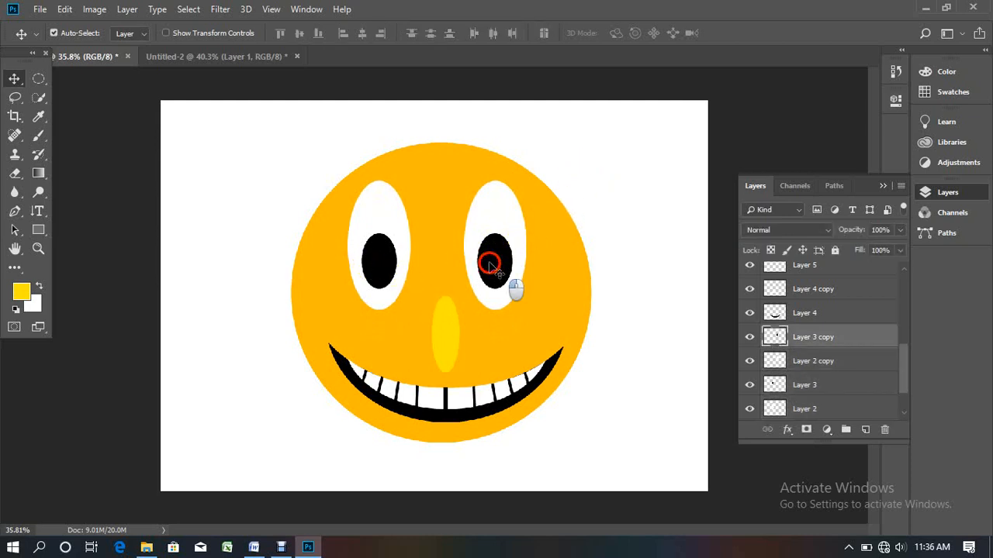
{"action": "left_click", "coordinate": [380, 254], "text": "shift"}
{"action": "left_click_drag", "start_coordinate": [383, 259], "coordinate": [381, 270]}
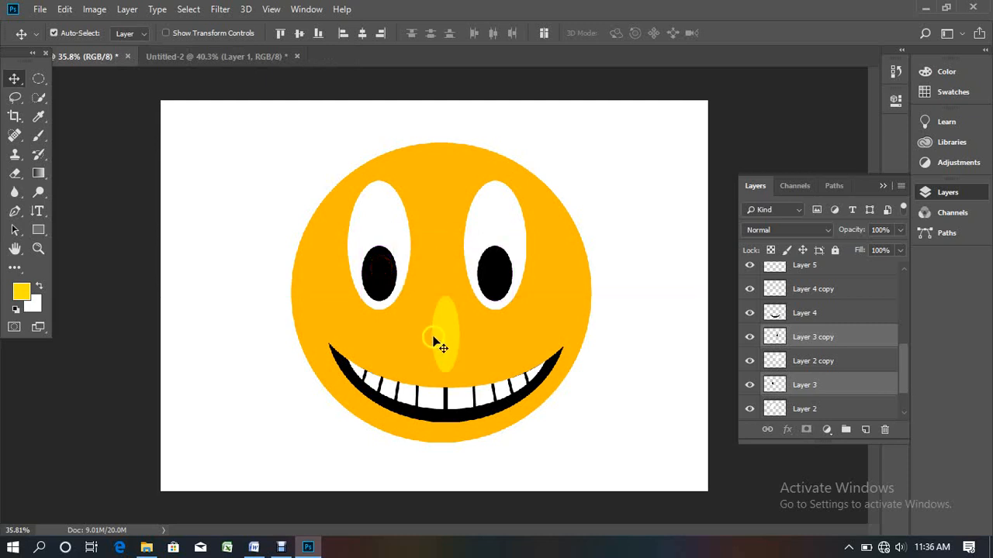
- Free-transform the yellow nose to about 69% of its height, squeezing it evenly about its centre, and apply the change
{"action": "left_click", "coordinate": [447, 341]}
{"action": "key", "text": "ctrl+t"}
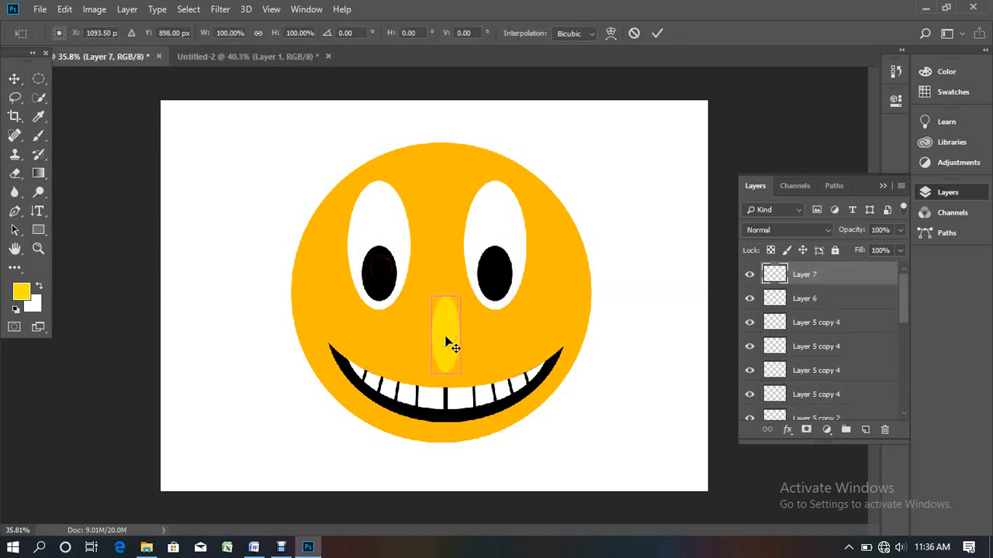
{"action": "left_click_drag", "start_coordinate": [446, 371], "coordinate": [448, 350]}
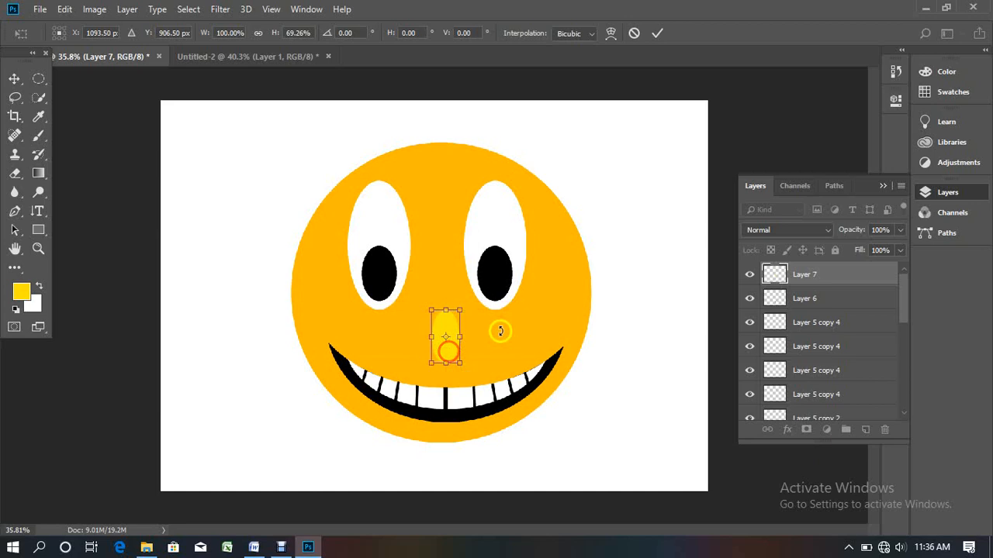
{"action": "double_click", "coordinate": [584, 276]}
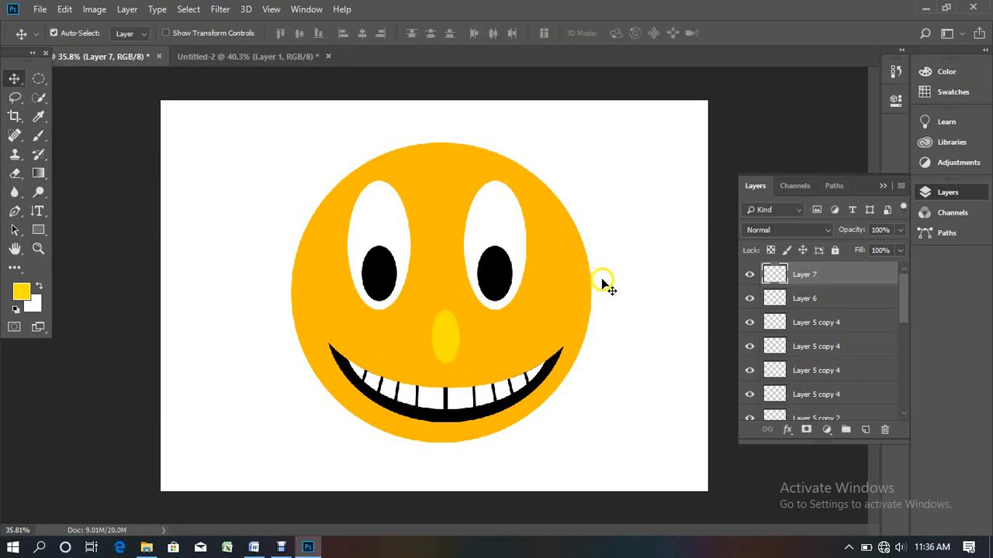
{"action": "left_click", "coordinate": [564, 264]}
- In the Untitled-2 document, delete the black rectangle's layer so only the white background remains
{"action": "left_click", "coordinate": [266, 56]}
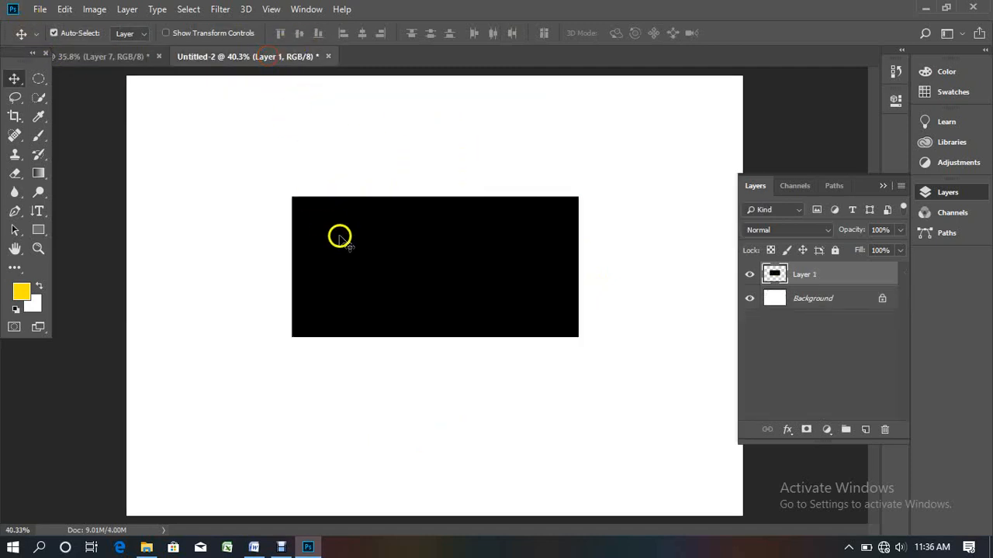
{"action": "left_click", "coordinate": [363, 243]}
{"action": "key", "text": "Delete"}
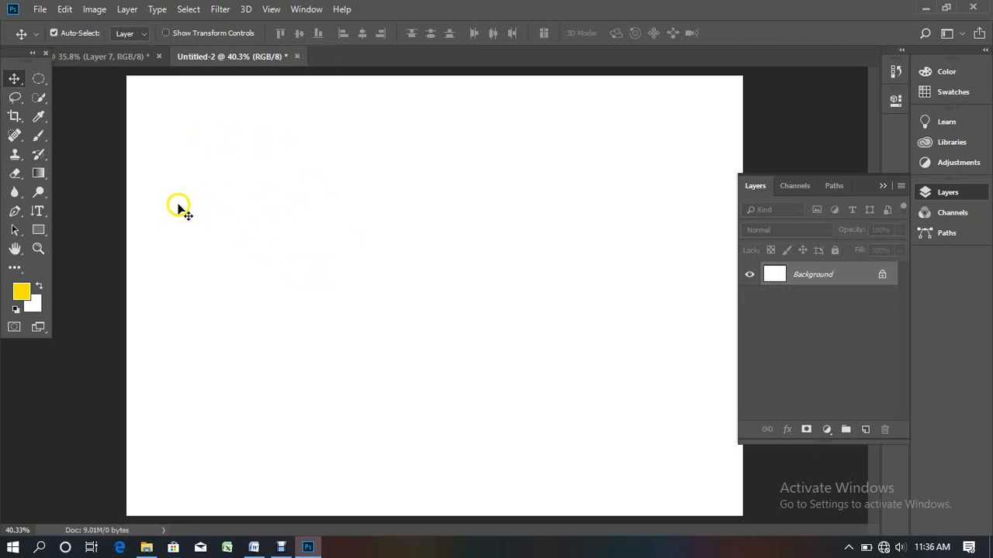
{"action": "left_click", "coordinate": [175, 305]}
- Show the rulers, dock the floating toolbox at the window's edge and collapse the Layers panel to clear the canvas
{"action": "key", "text": "ctrl+r"}
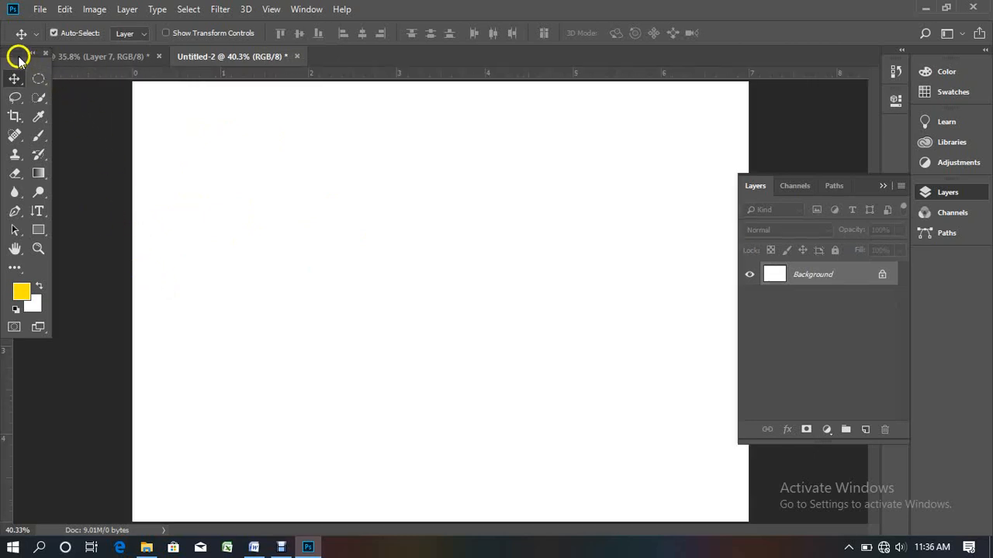
{"action": "mouse_move", "coordinate": [15, 58]}
{"action": "left_mouse_down"}
{"action": "mouse_move", "coordinate": [17, 72]}
{"action": "mouse_move", "coordinate": [10, 70]}
{"action": "left_mouse_up"}
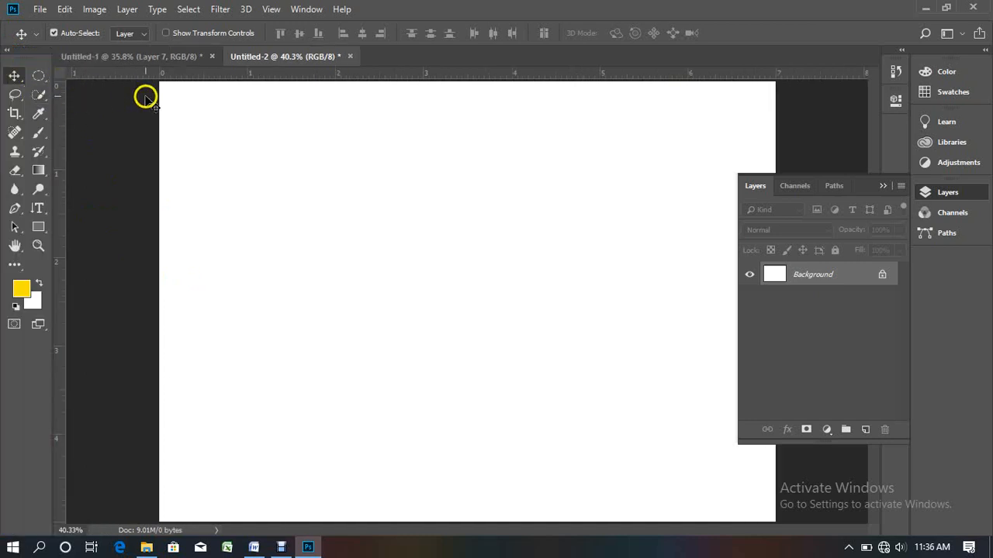
{"action": "left_click", "coordinate": [881, 186]}
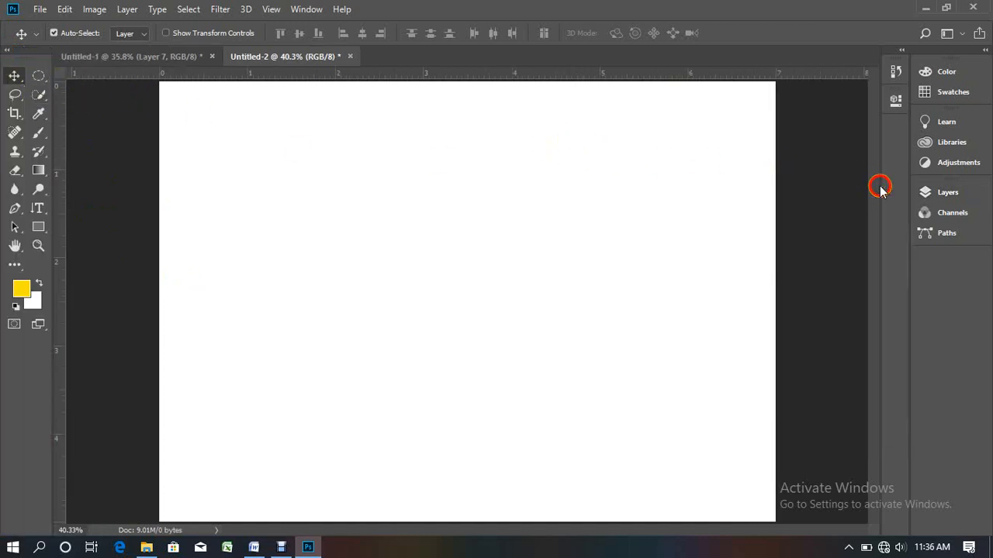
- Switch the ruler units to pixels and back to inches
{"action": "left_click", "coordinate": [302, 75]}
{"action": "right_click", "coordinate": [379, 78]}
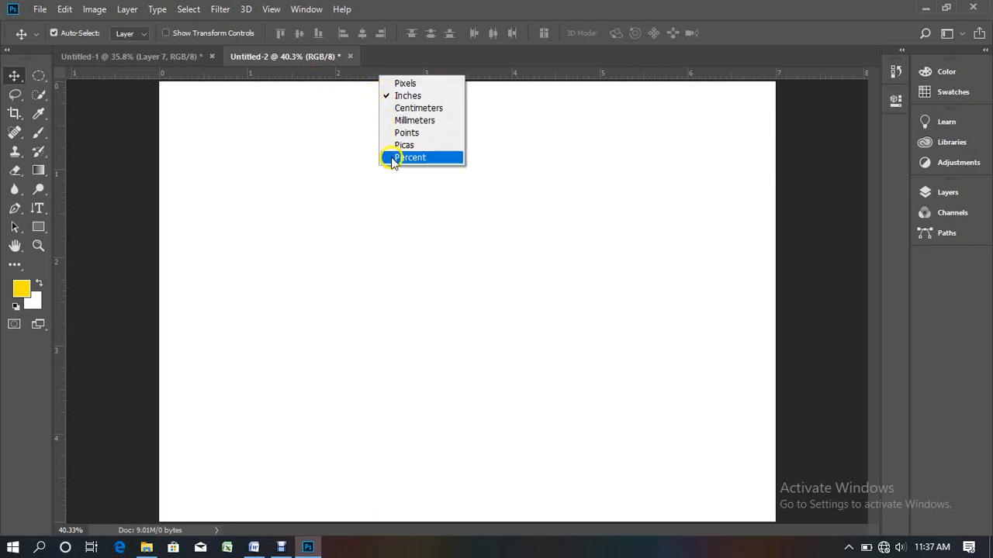
{"action": "left_click", "coordinate": [403, 84]}
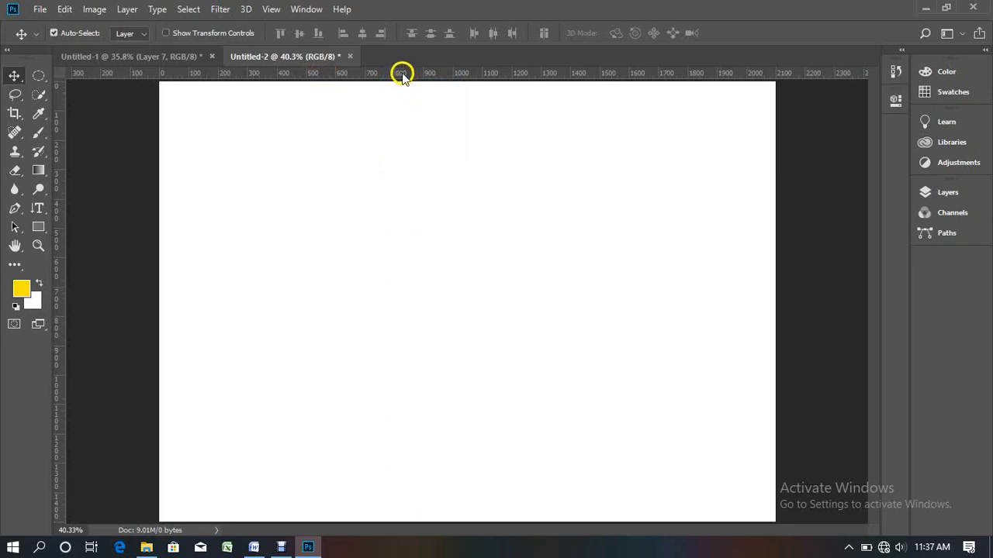
{"action": "right_click", "coordinate": [402, 74]}
{"action": "left_click", "coordinate": [409, 91]}
{"action": "right_click", "coordinate": [404, 73]}
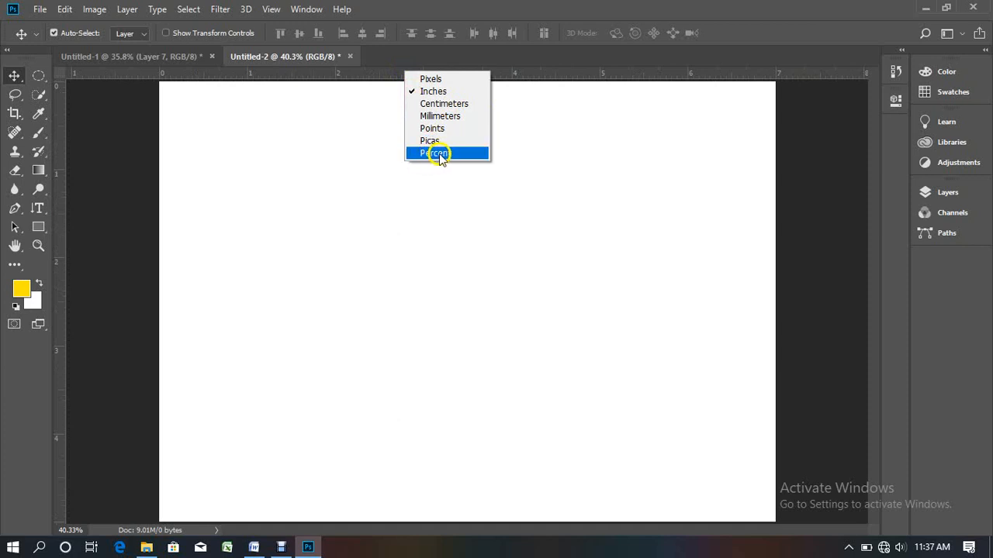
{"action": "left_click", "coordinate": [525, 78]}
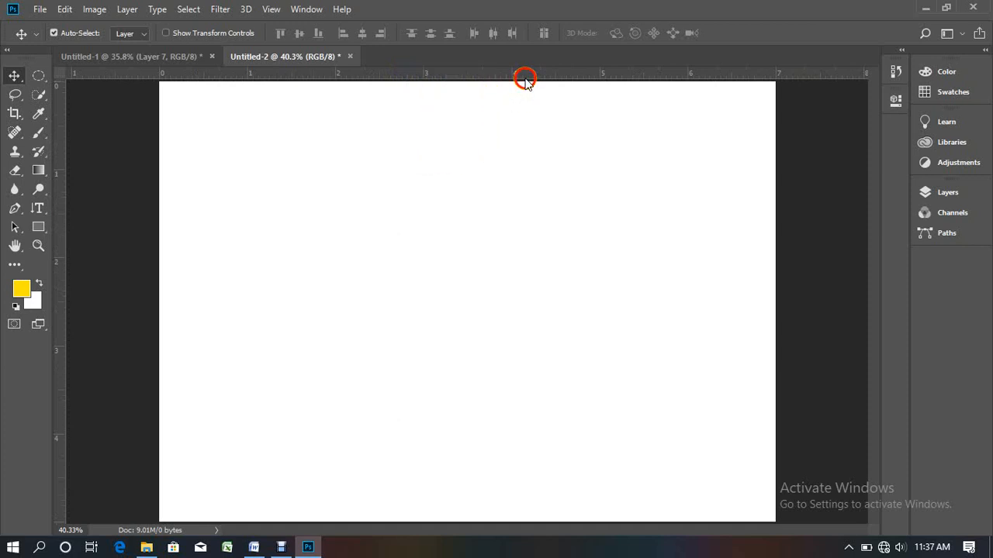
{"action": "right_click", "coordinate": [429, 76]}
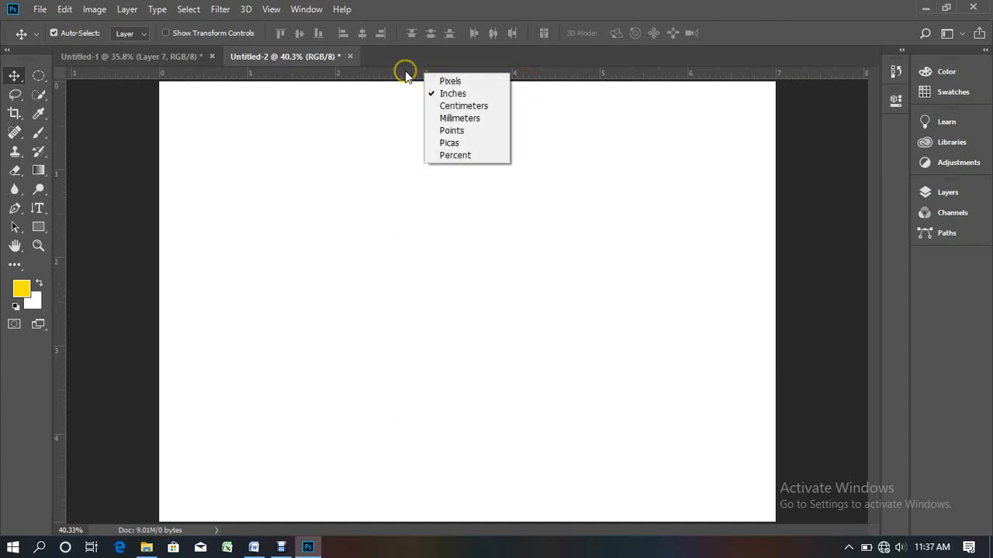
{"action": "left_click", "coordinate": [405, 74]}
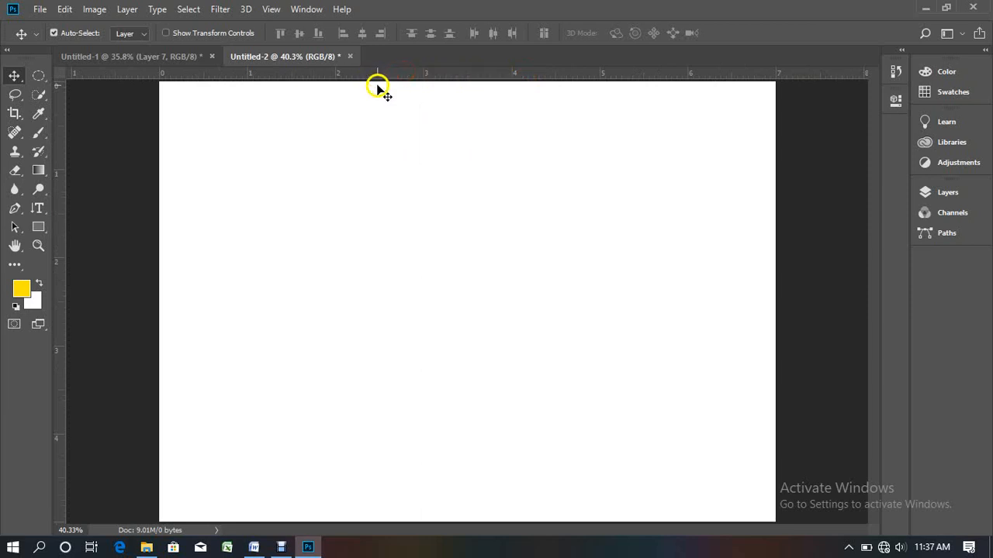
- Place a vertical guide on the blank canvas at about 1.4 inches from its left edge
{"action": "left_click", "coordinate": [58, 165]}
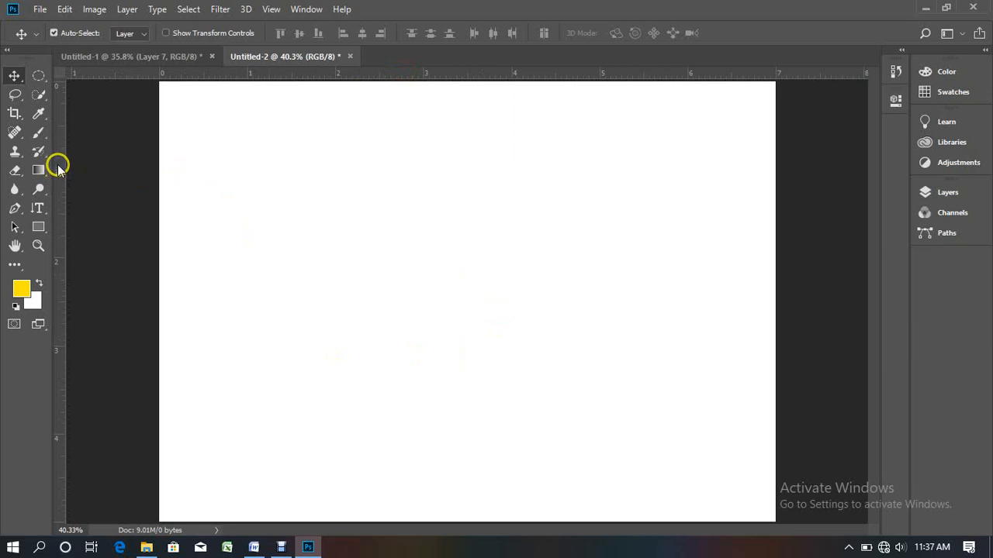
{"action": "left_click_drag", "start_coordinate": [58, 165], "coordinate": [282, 200]}
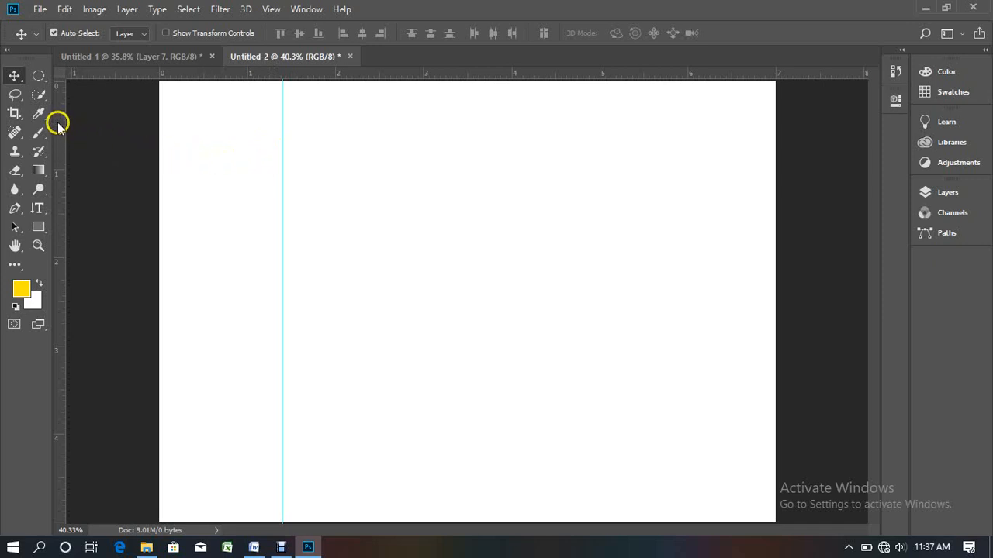
- Place two vertical guides at about 2.5 in and 3.7 in on the horizontal ruler
{"action": "left_click_drag", "start_coordinate": [60, 124], "coordinate": [535, 201]}
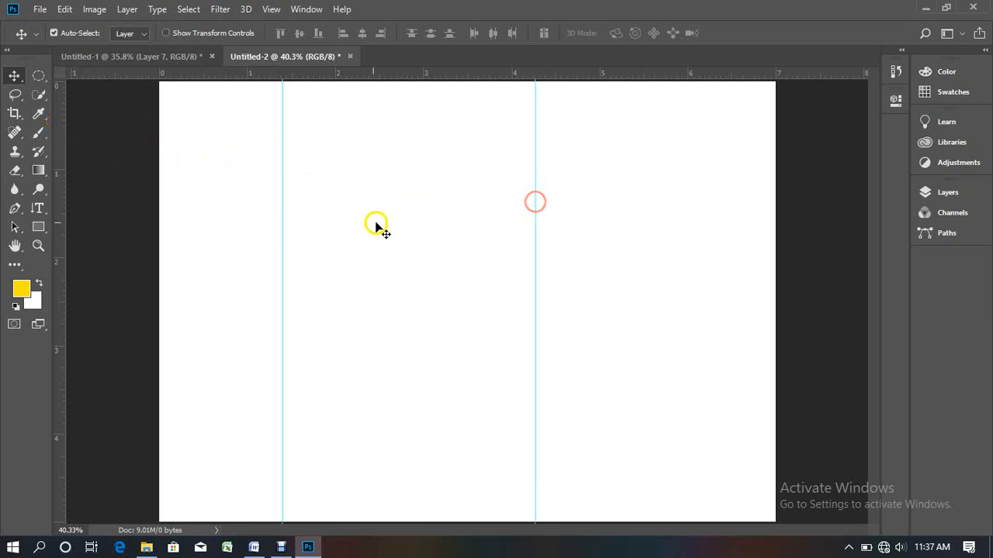
{"action": "left_click_drag", "start_coordinate": [282, 232], "coordinate": [377, 235]}
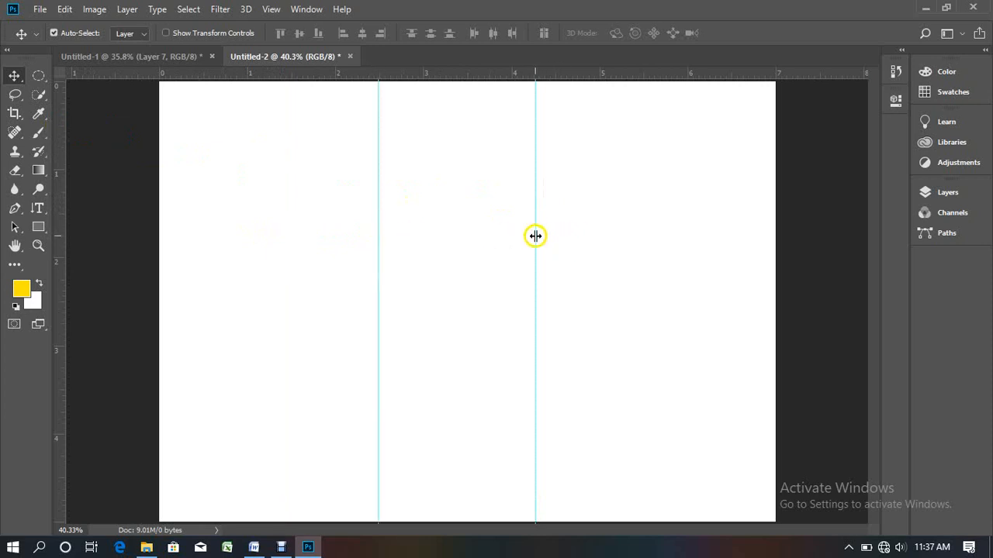
{"action": "left_click_drag", "start_coordinate": [534, 235], "coordinate": [484, 236]}
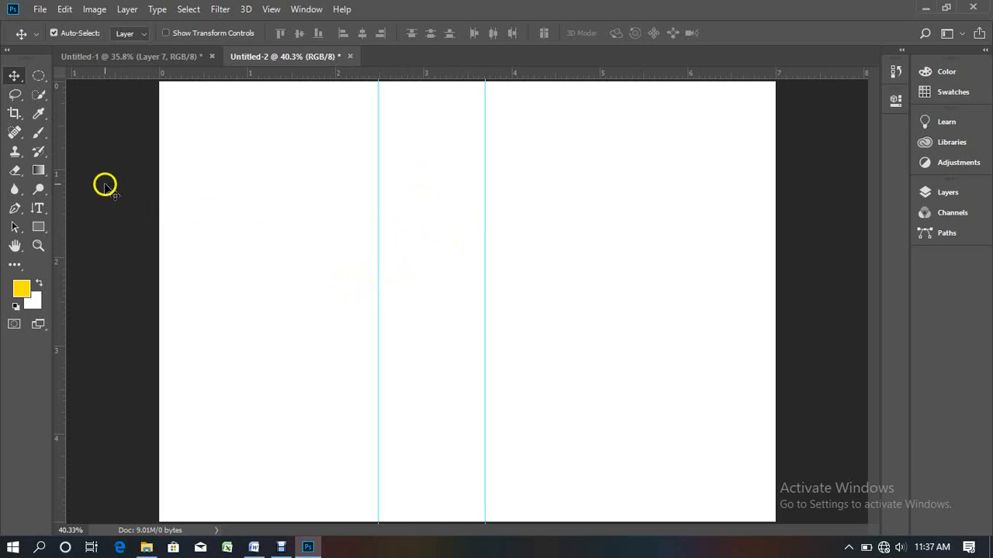
- Make an elliptical selection between the two guides, about 1.2 in wide and 1.4 in tall
{"action": "left_click", "coordinate": [37, 79]}
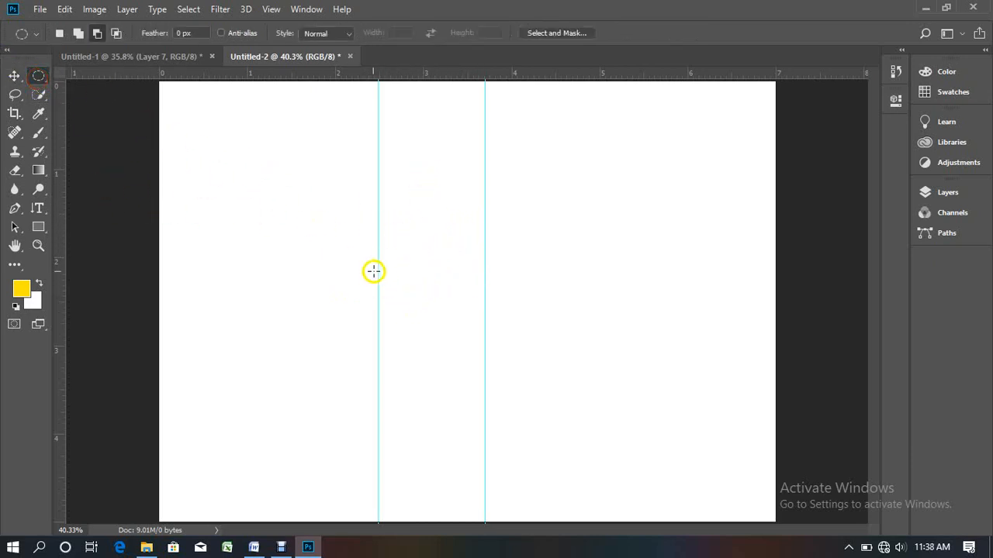
{"action": "left_click_drag", "start_coordinate": [379, 259], "coordinate": [488, 408]}
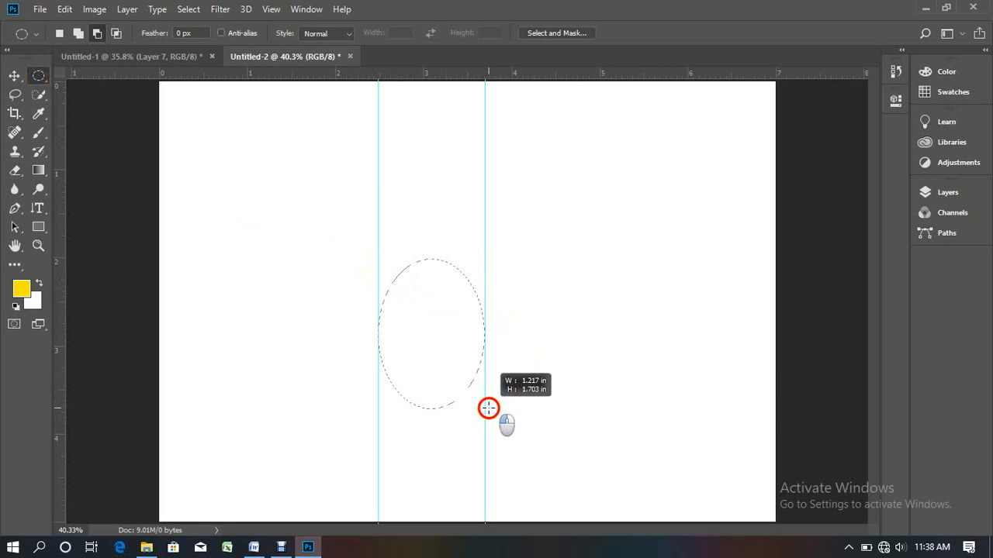
{"action": "left_click_drag", "start_coordinate": [488, 408], "coordinate": [488, 384]}
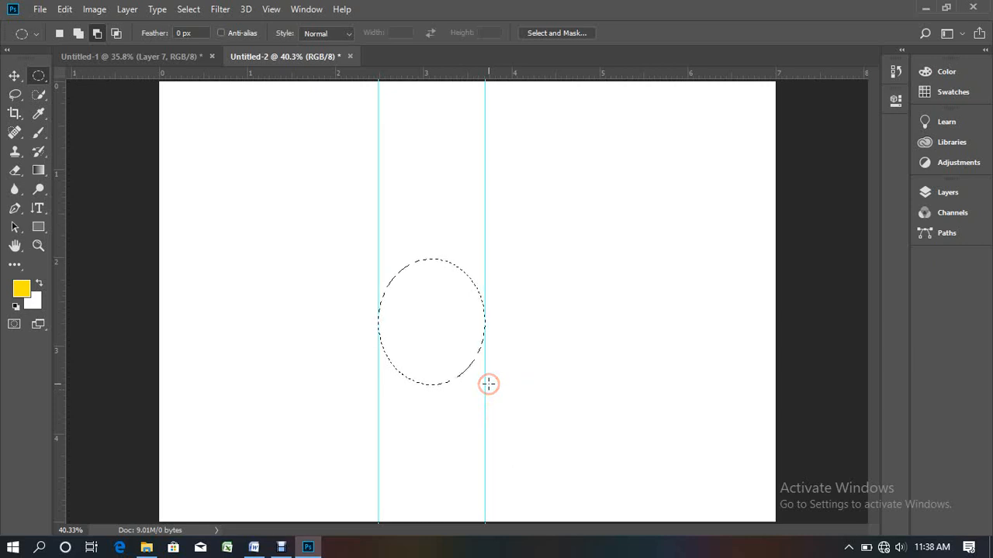
- Add a rectangular selection spanning the guides over the ellipse's upper half, giving the face outline a flat top
{"action": "left_click", "coordinate": [38, 75]}
{"action": "left_click", "coordinate": [84, 75]}
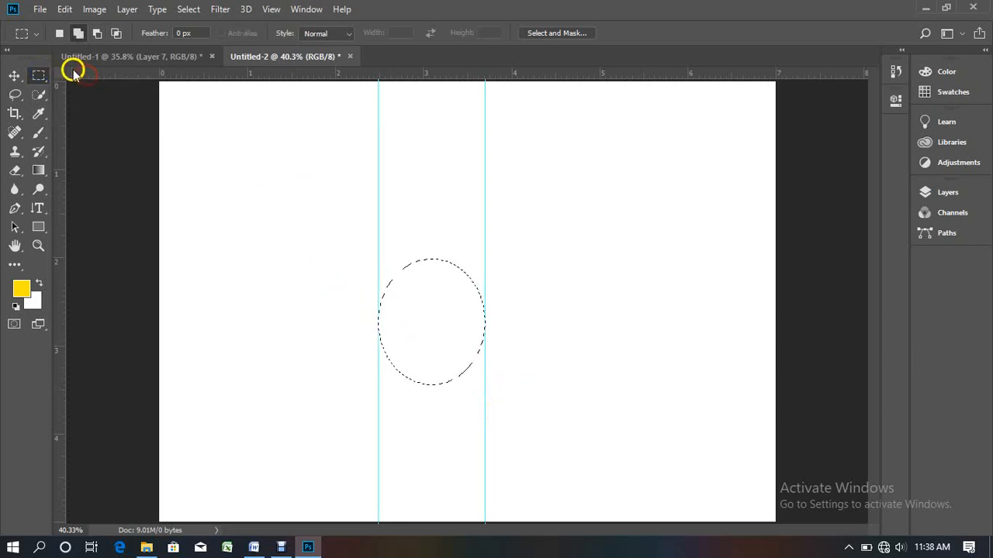
{"action": "left_click", "coordinate": [96, 32]}
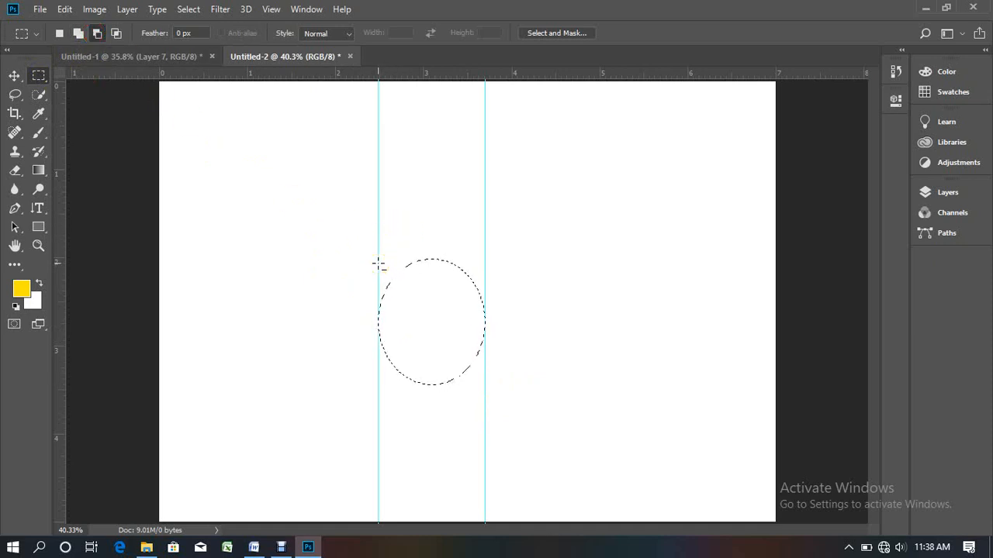
{"action": "left_click_drag", "start_coordinate": [377, 239], "coordinate": [481, 318]}
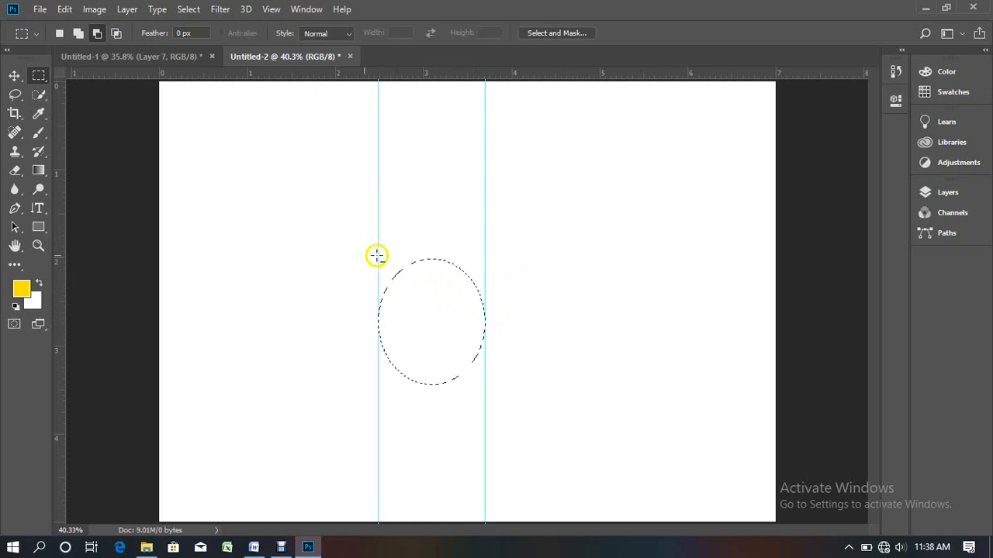
{"action": "left_click", "coordinate": [78, 34]}
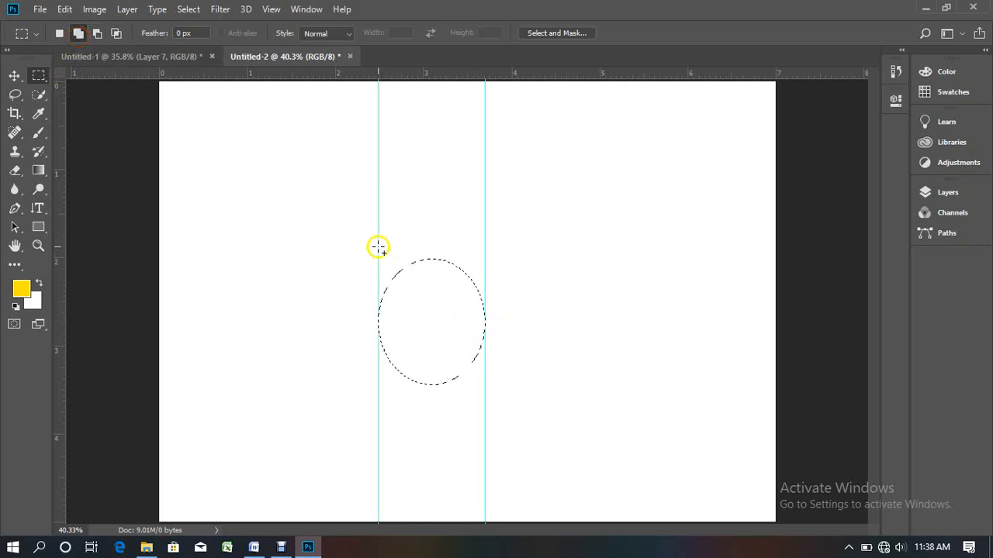
{"action": "left_click_drag", "start_coordinate": [458, 285], "coordinate": [482, 322]}
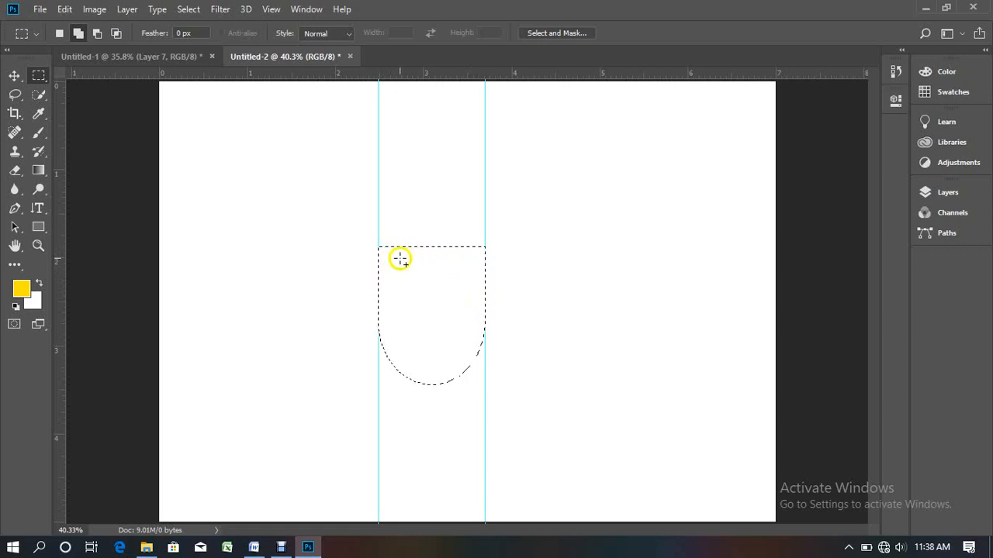
- Fill the face selection with orange on a new layer and deselect it
{"action": "left_click", "coordinate": [962, 194]}
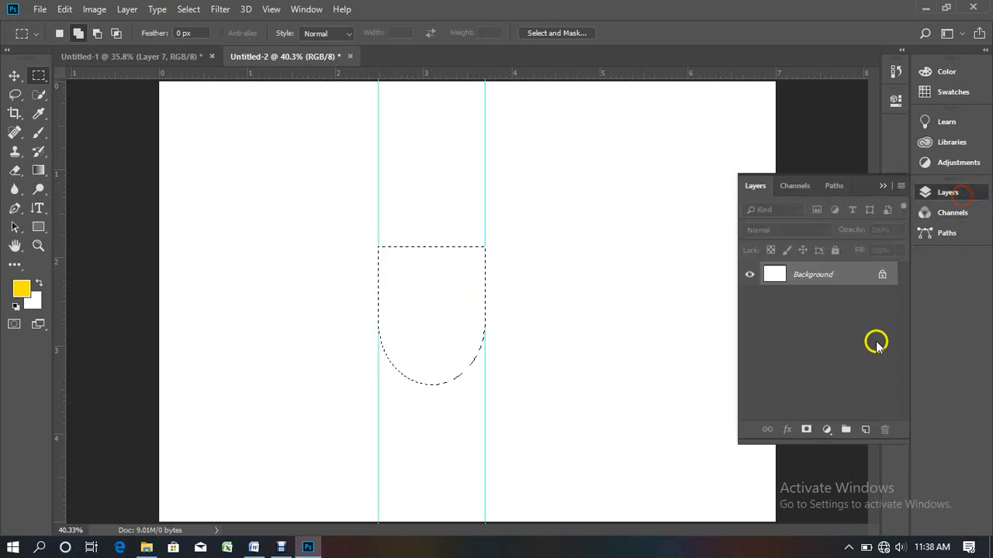
{"action": "left_click", "coordinate": [866, 430]}
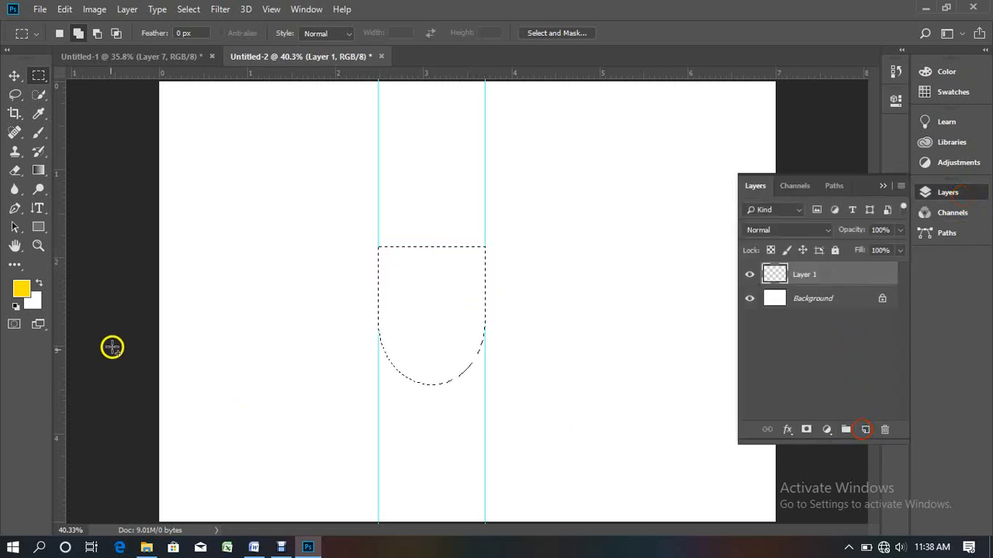
{"action": "left_click", "coordinate": [20, 287]}
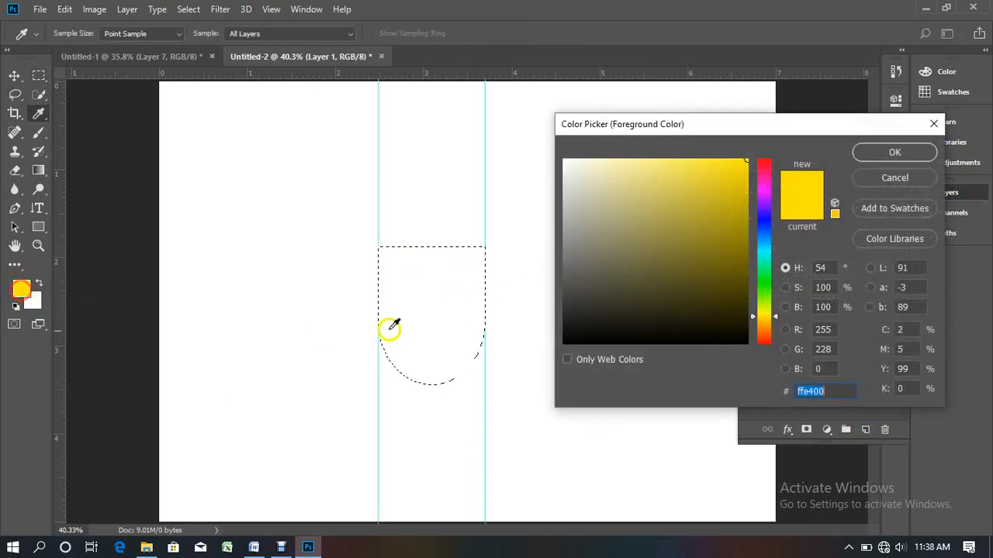
{"action": "left_click_drag", "start_coordinate": [765, 318], "coordinate": [766, 324]}
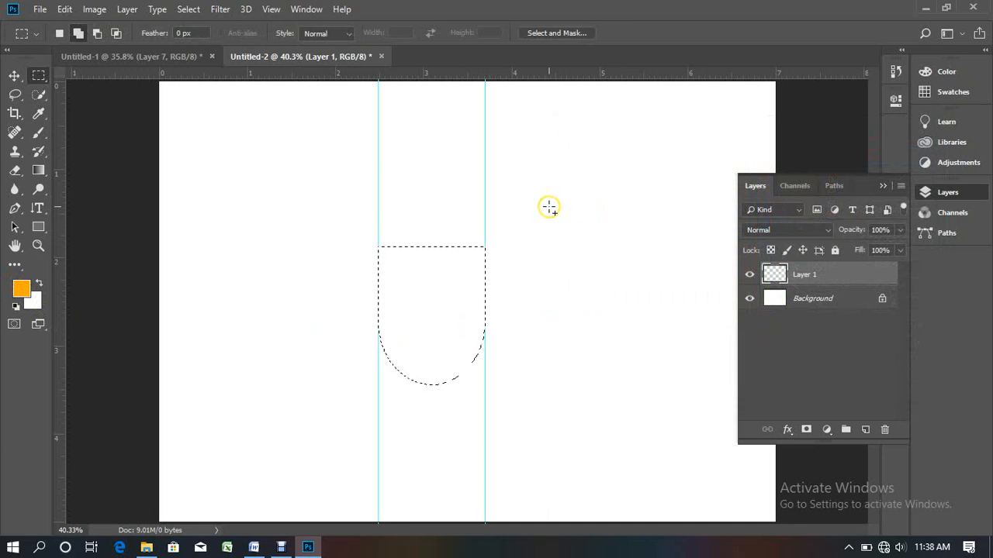
{"action": "key", "text": "alt+BackSpace"}
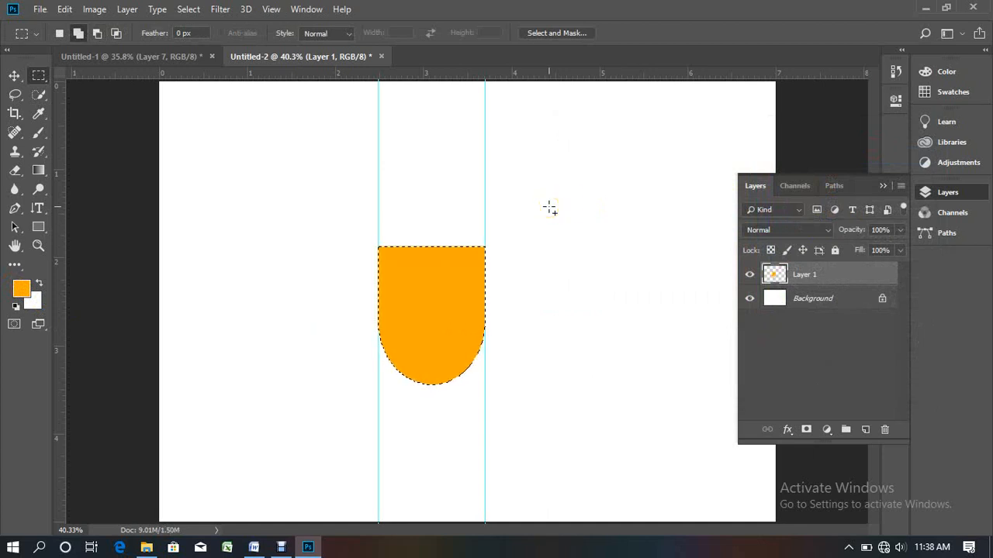
{"action": "left_click", "coordinate": [550, 209]}
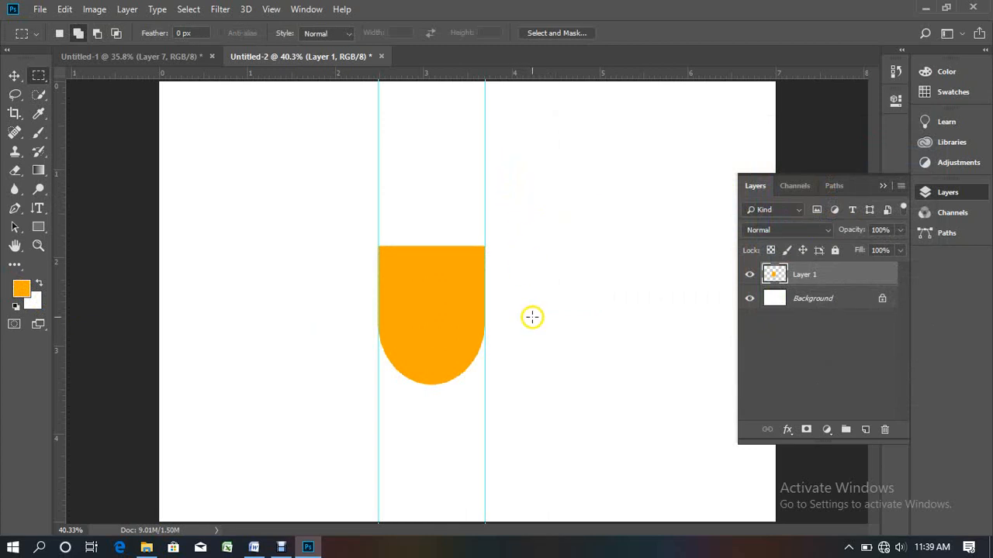
- On a new layer, build a hair-shaped selection from overlapping ellipses added along the top edge of the orange face
{"action": "left_click", "coordinate": [864, 429]}
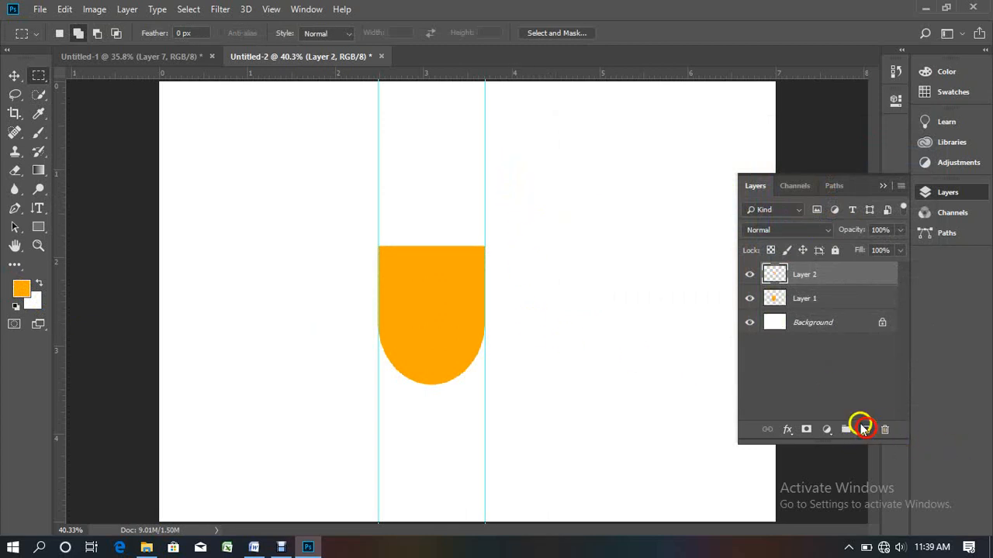
{"action": "right_click", "coordinate": [39, 76]}
{"action": "left_click", "coordinate": [85, 90]}
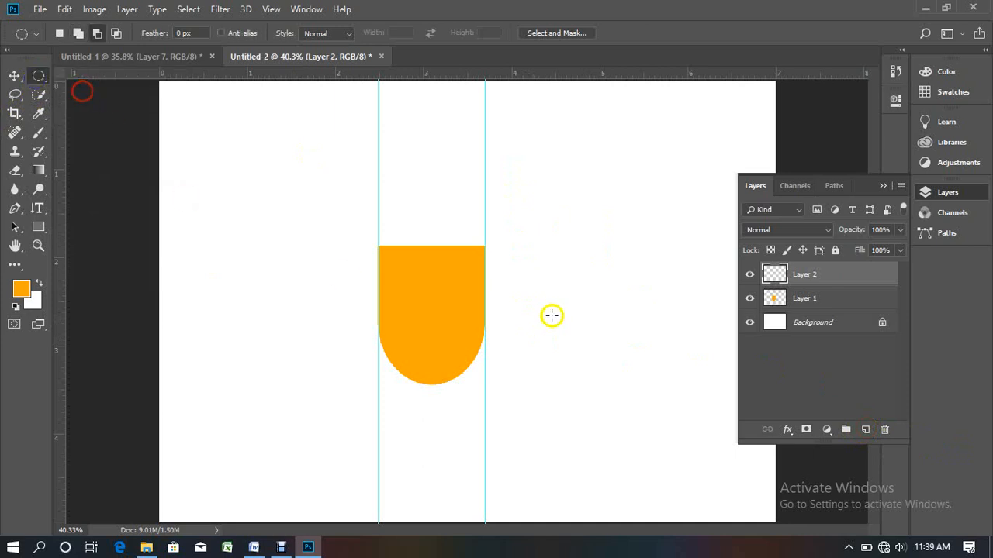
{"action": "left_click", "coordinate": [79, 33]}
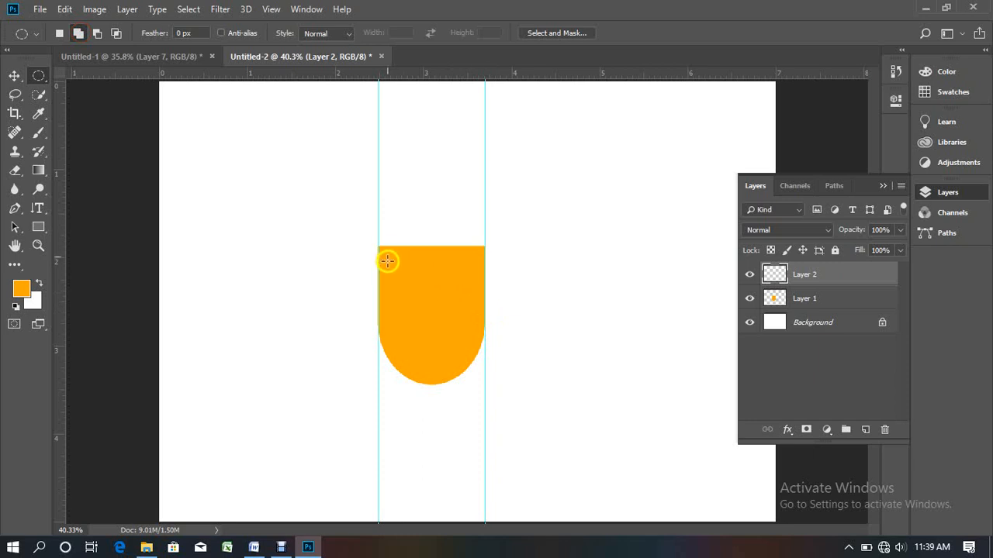
{"action": "left_click_drag", "start_coordinate": [368, 236], "coordinate": [393, 282]}
{"action": "left_click_drag", "start_coordinate": [380, 225], "coordinate": [410, 260]}
{"action": "left_click_drag", "start_coordinate": [405, 214], "coordinate": [432, 257]}
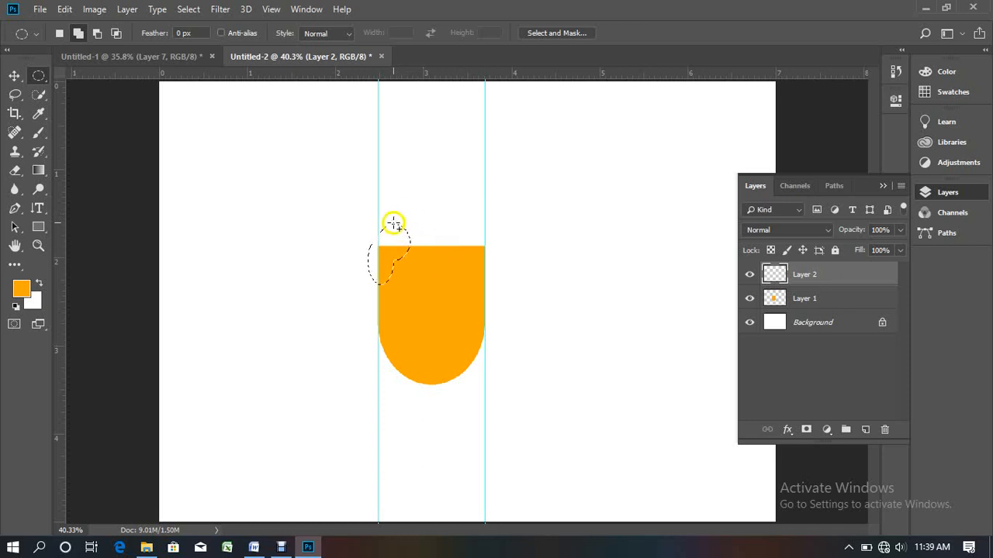
{"action": "left_click_drag", "start_coordinate": [403, 220], "coordinate": [426, 254]}
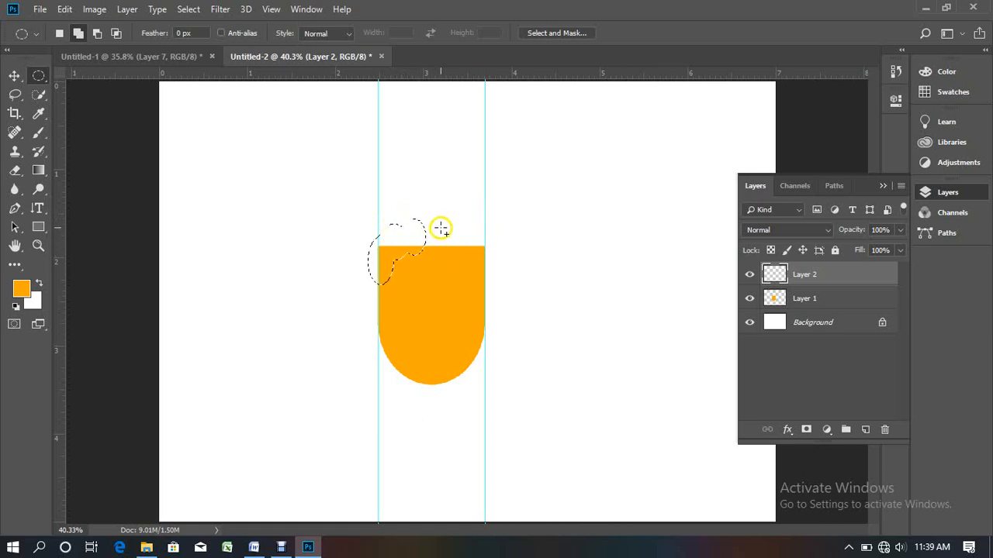
{"action": "left_click_drag", "start_coordinate": [419, 220], "coordinate": [475, 260]}
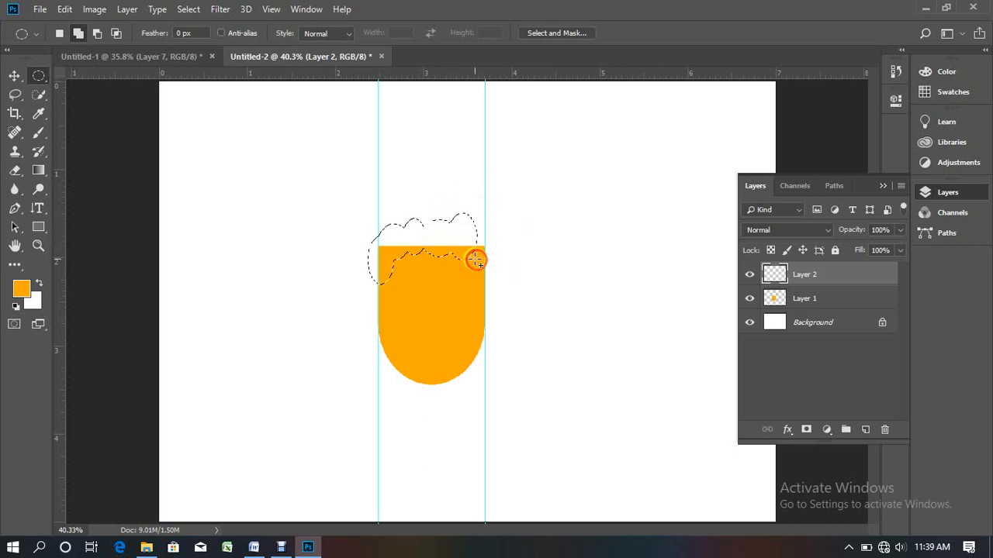
{"action": "left_click_drag", "start_coordinate": [473, 222], "coordinate": [493, 273]}
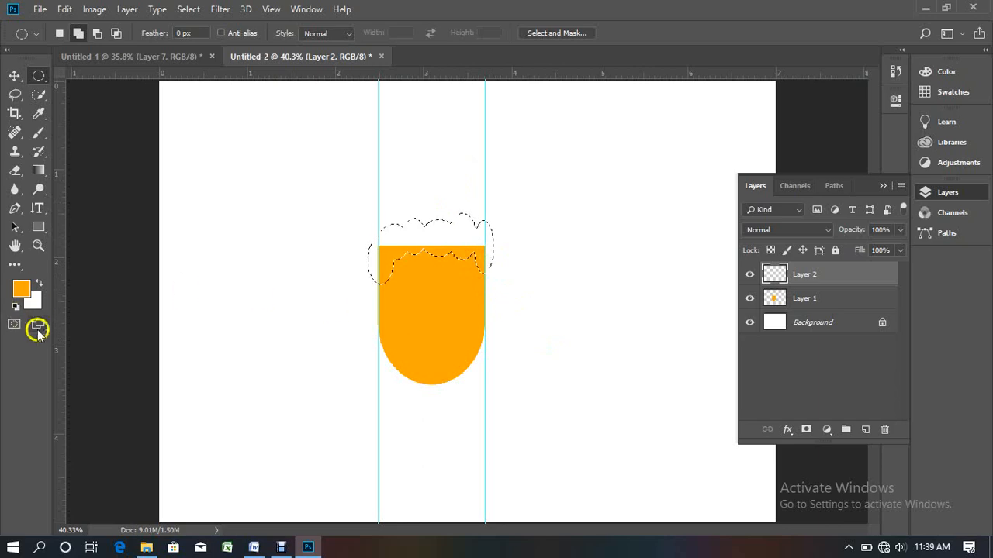
- Set the foreground color to black, fill the hair selection with it and deselect
{"action": "left_click", "coordinate": [29, 293]}
{"action": "left_click_drag", "start_coordinate": [718, 295], "coordinate": [546, 353]}
{"action": "left_click", "coordinate": [894, 152]}
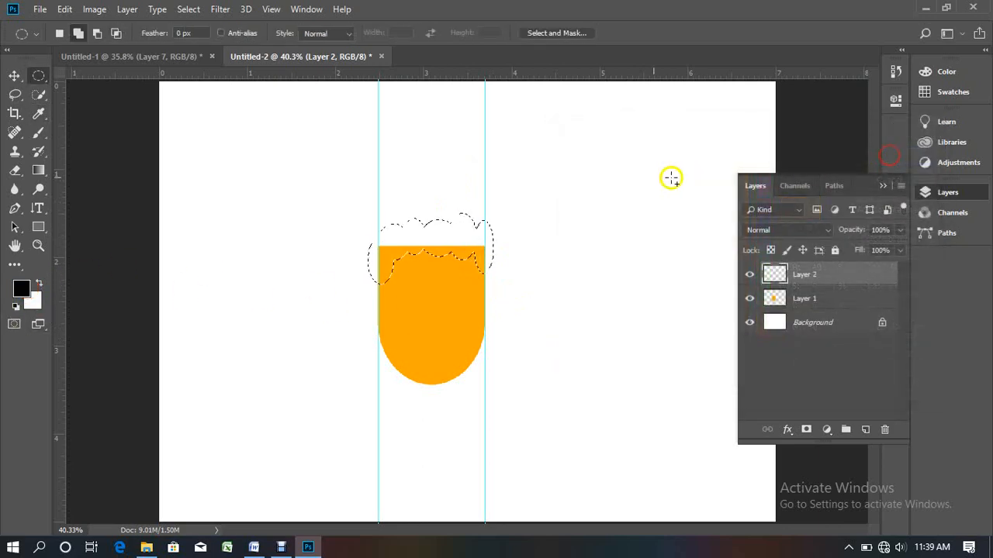
{"action": "key", "text": "alt+BackSpace"}
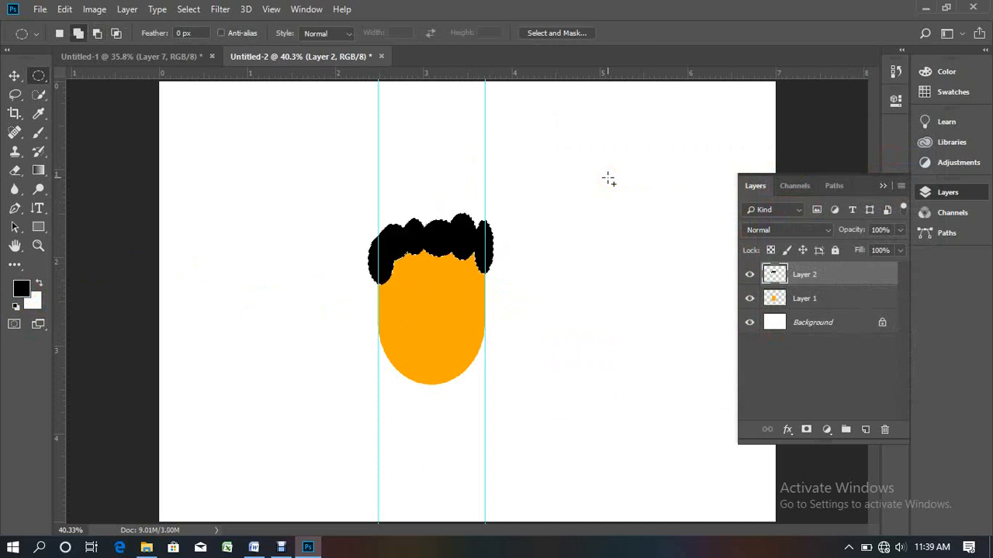
{"action": "left_click", "coordinate": [608, 179]}
- Make a thin rectangular selection about 0.3 in wide below the hair on the face's left side for an eyebrow
{"action": "left_click", "coordinate": [14, 75]}
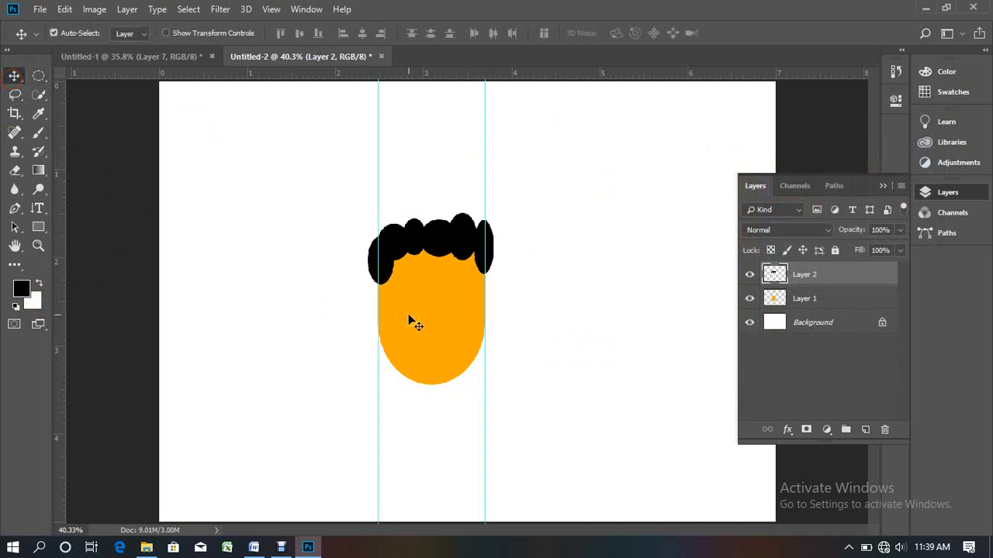
{"action": "scroll", "coordinate": [441, 288], "scroll_direction": "up", "scroll_amount": 5}
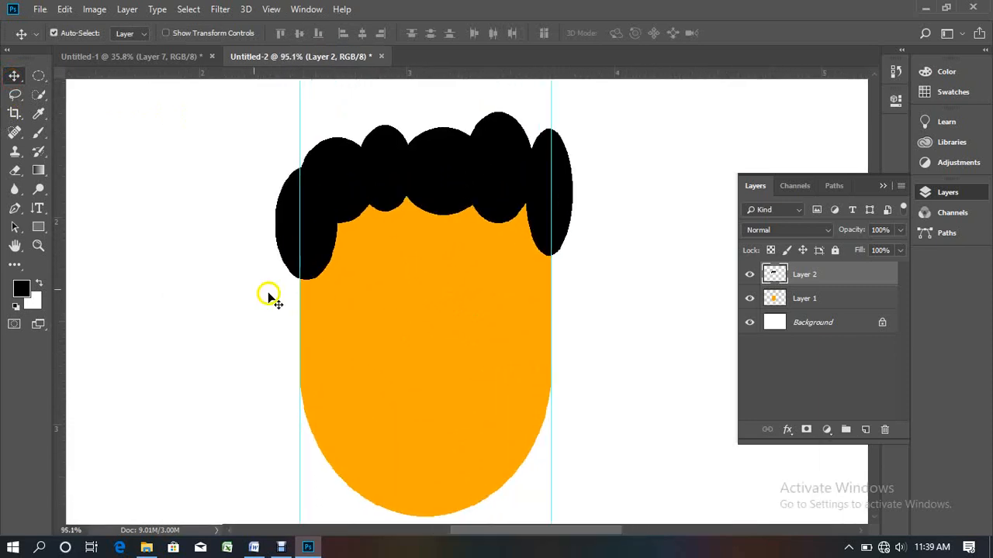
{"action": "left_click", "coordinate": [39, 75]}
{"action": "left_click", "coordinate": [68, 77]}
{"action": "right_click", "coordinate": [68, 79]}
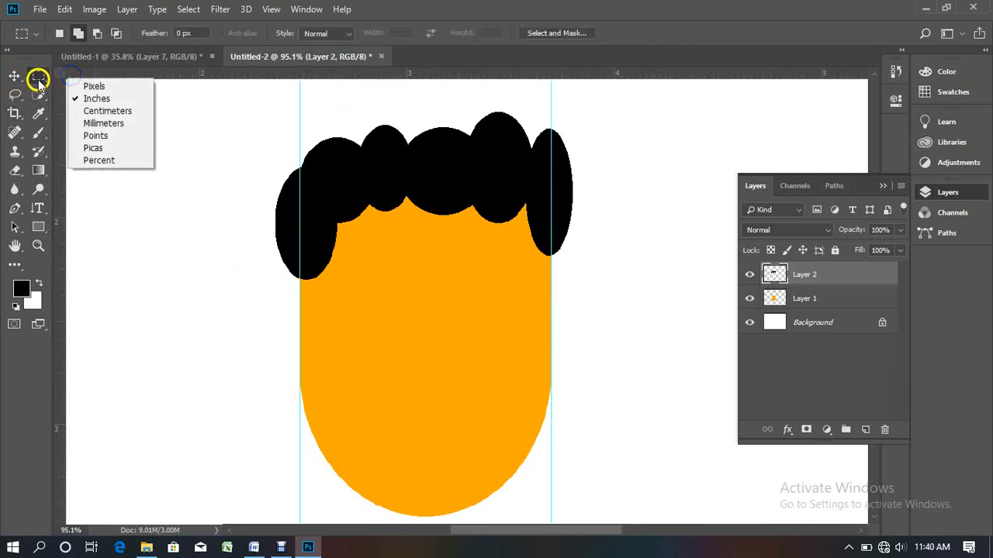
{"action": "right_click", "coordinate": [38, 77]}
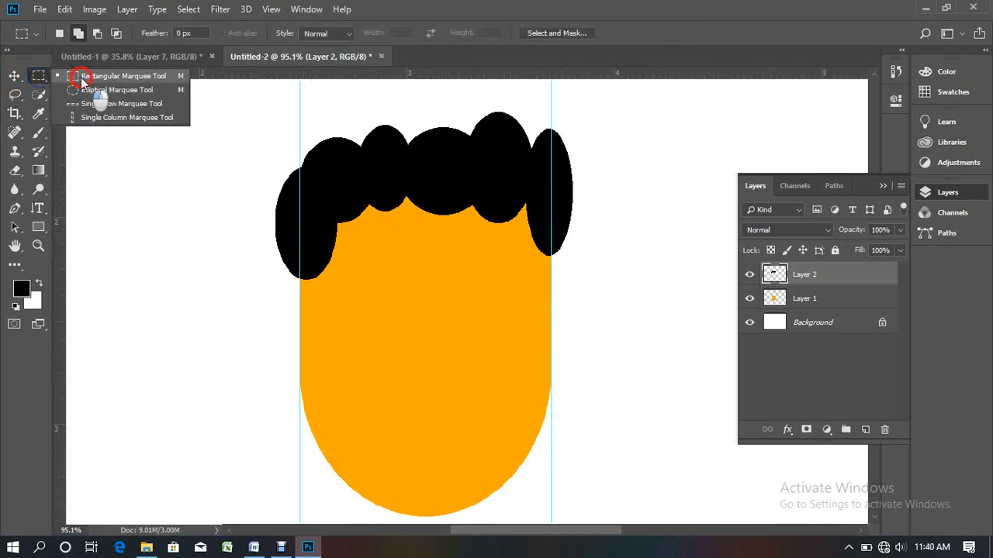
{"action": "left_click", "coordinate": [81, 77]}
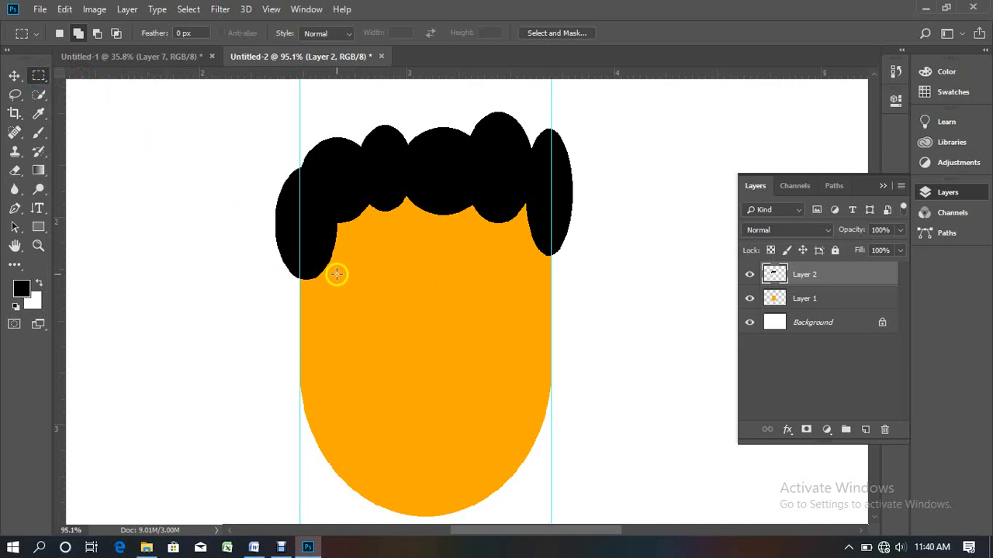
{"action": "left_click_drag", "start_coordinate": [335, 275], "coordinate": [398, 281]}
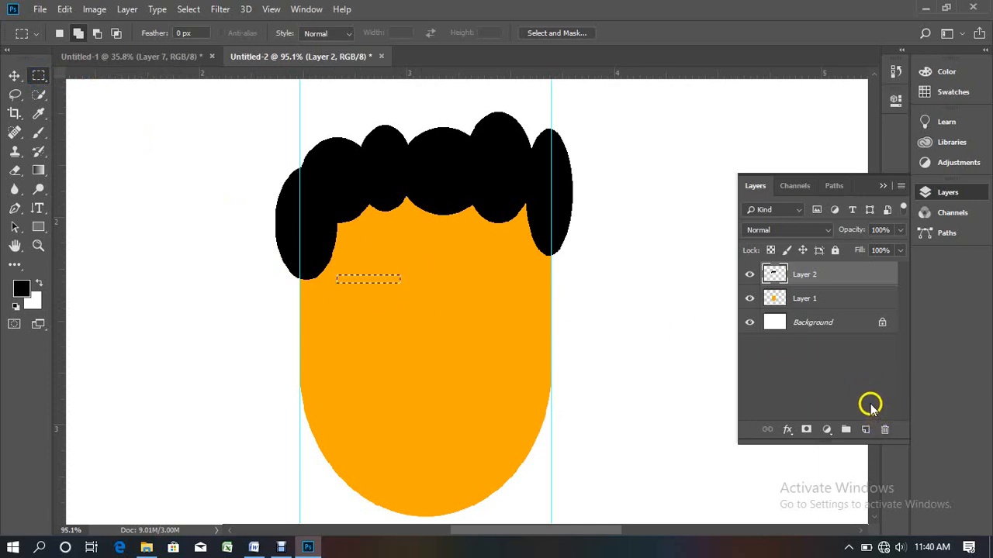
- Fill the eyebrow selection with black on a new layer, deselect it, and place a duplicate eyebrow level with it across the face
{"action": "left_click", "coordinate": [864, 428]}
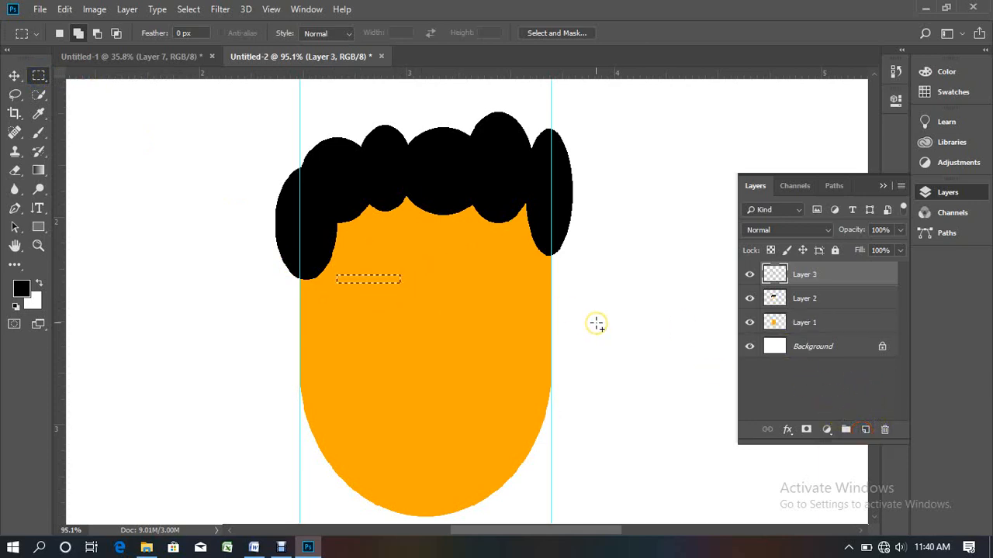
{"action": "key", "text": "alt+BackSpace"}
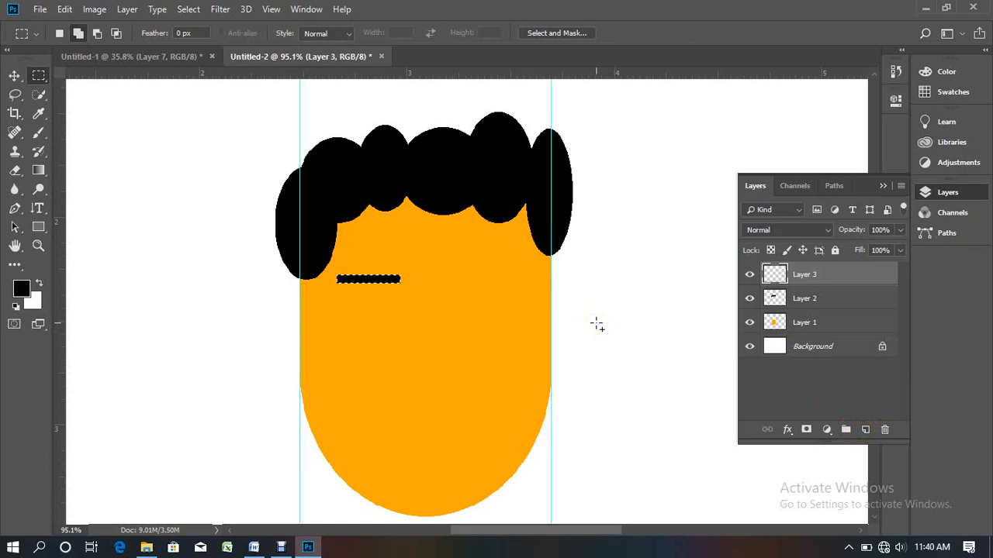
{"action": "key", "text": "ctrl+t"}
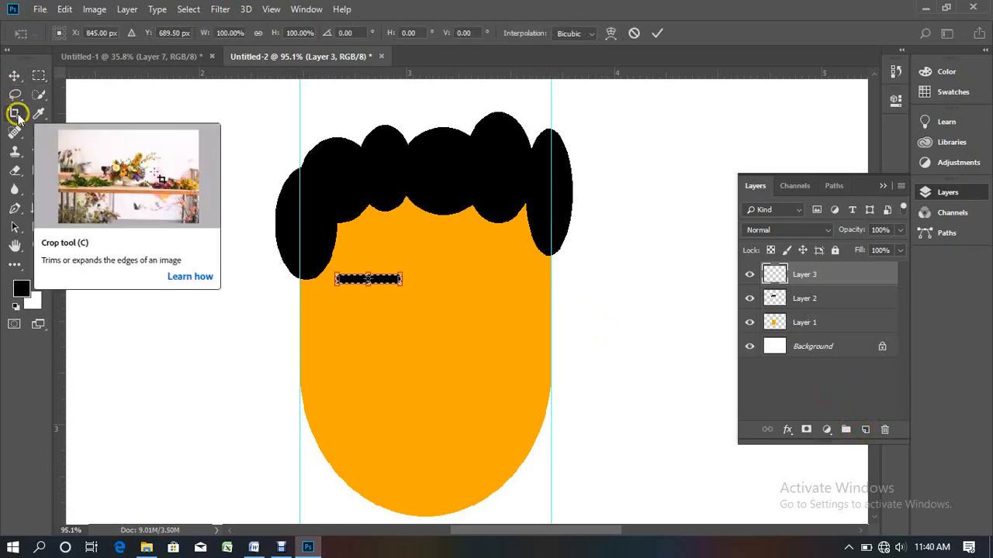
{"action": "left_click", "coordinate": [17, 115]}
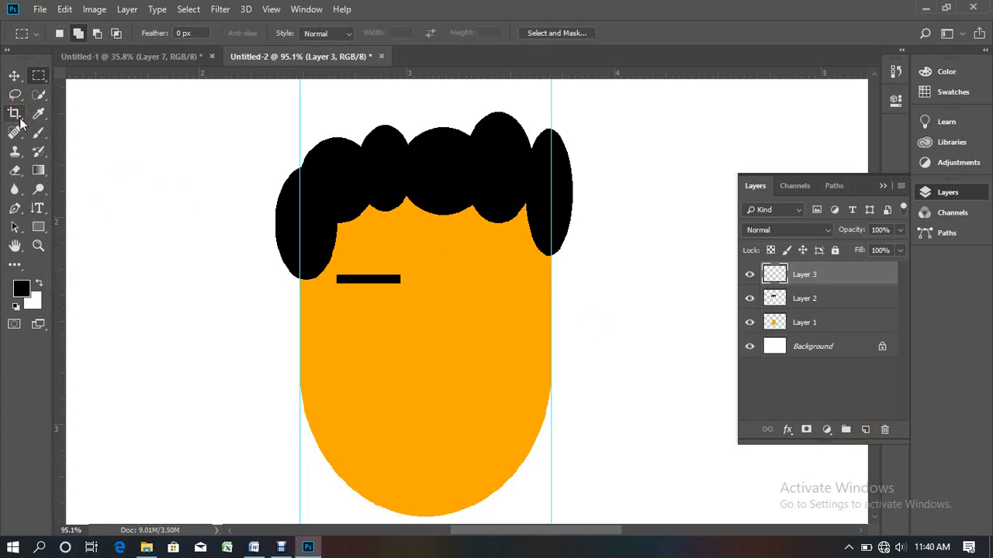
{"action": "left_click", "coordinate": [14, 76]}
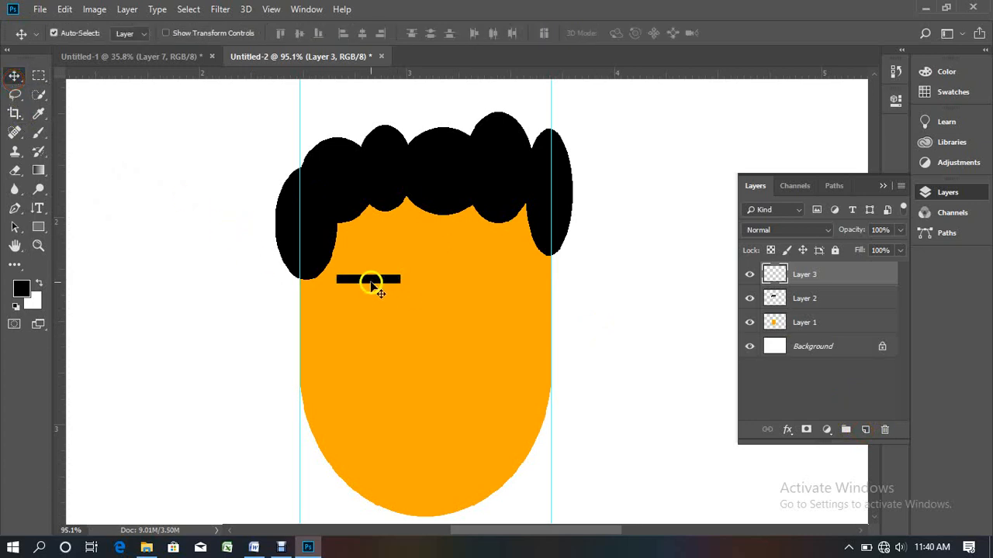
{"action": "left_click_drag", "start_coordinate": [370, 285], "coordinate": [473, 284]}
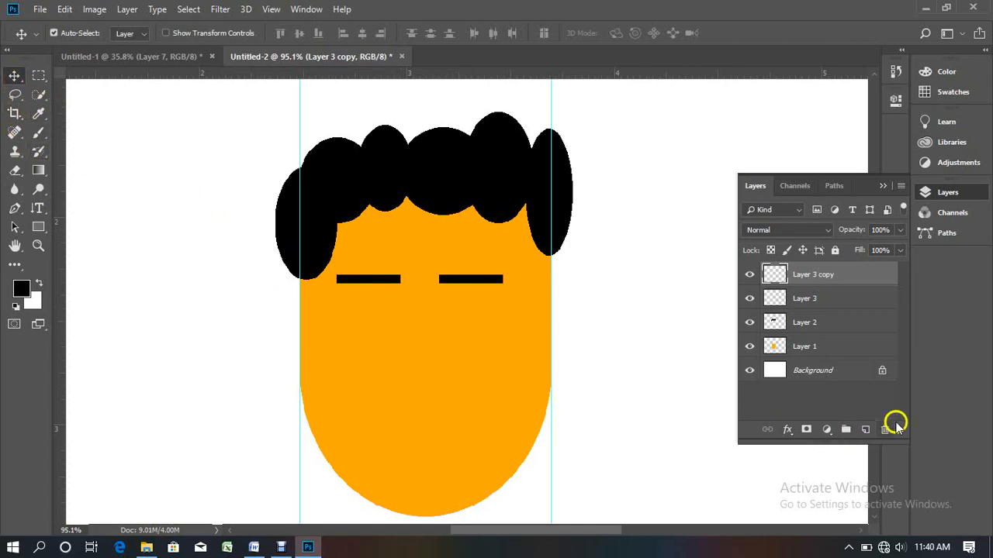
- On a new layer, select a circle about 0.4 in wide beside the face and subtract its upper half with a rectangular selection
{"action": "left_click", "coordinate": [864, 428]}
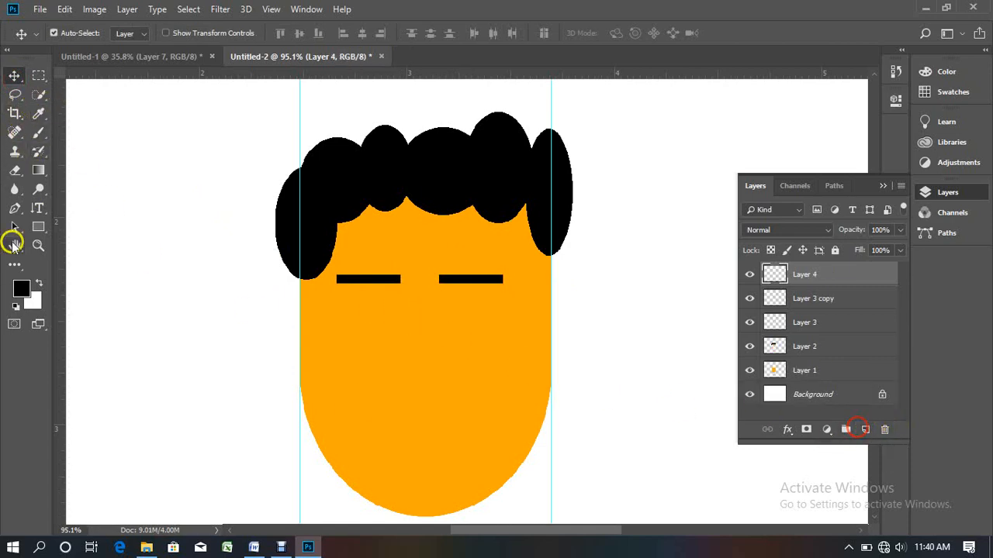
{"action": "left_click", "coordinate": [41, 76]}
{"action": "left_click", "coordinate": [62, 88]}
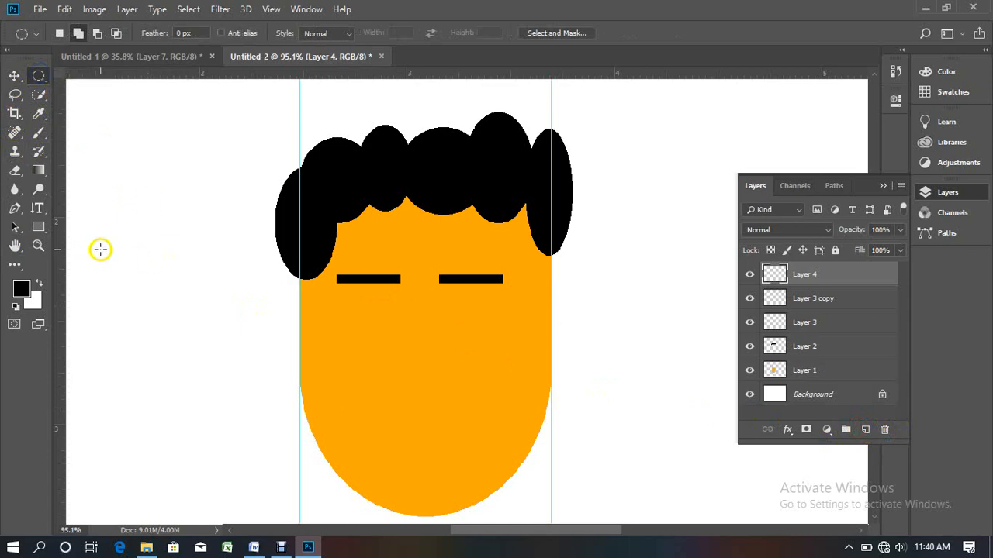
{"action": "left_click_drag", "start_coordinate": [128, 255], "coordinate": [207, 356]}
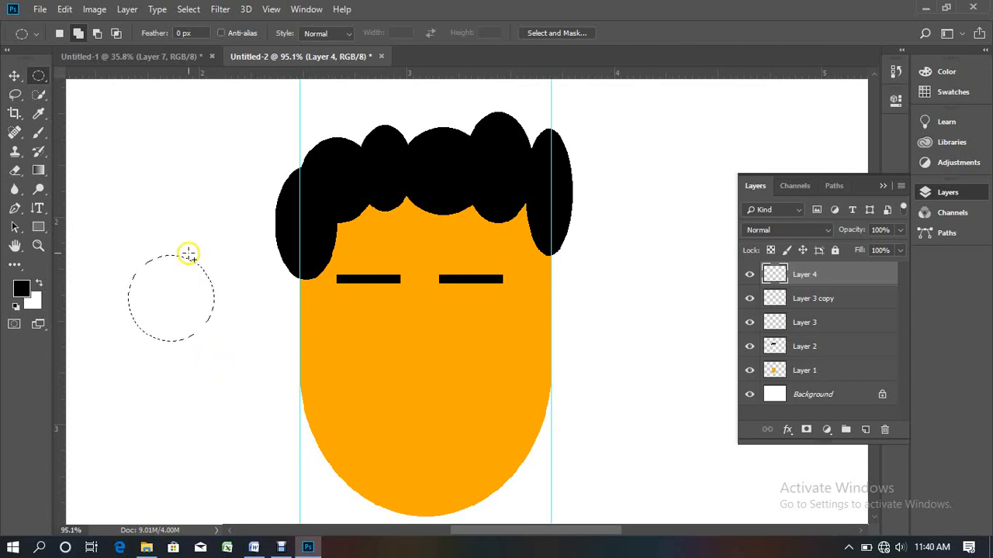
{"action": "right_click", "coordinate": [38, 77]}
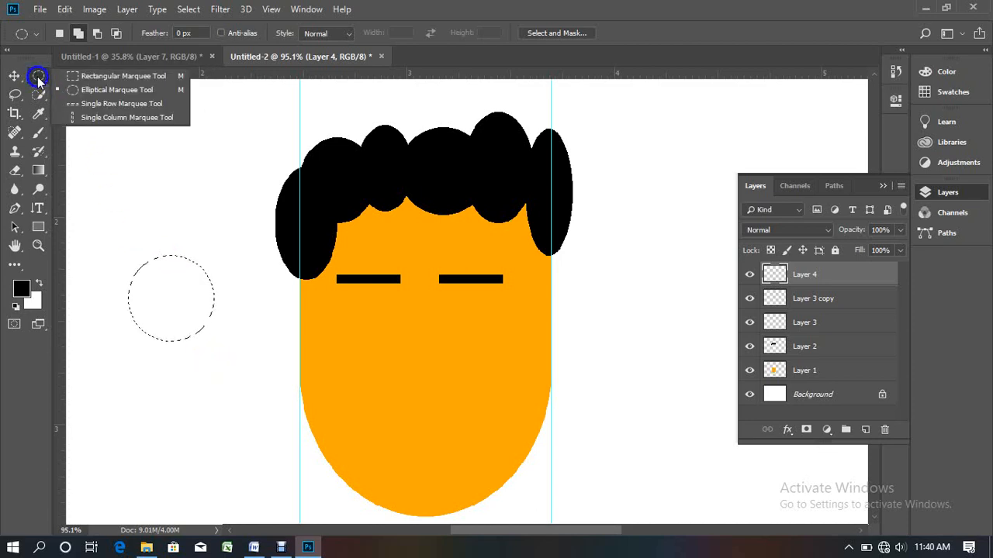
{"action": "left_click", "coordinate": [74, 75]}
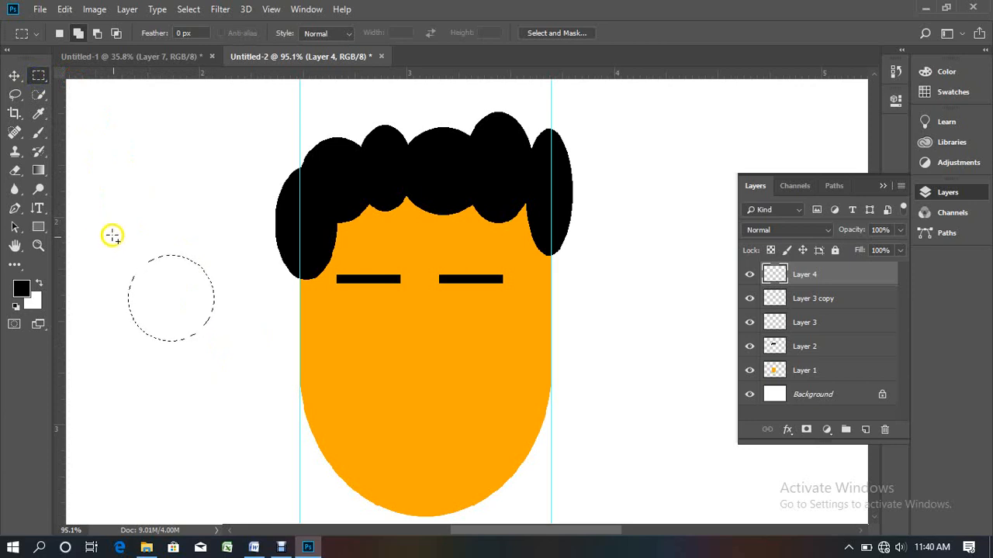
{"action": "left_click", "coordinate": [98, 34]}
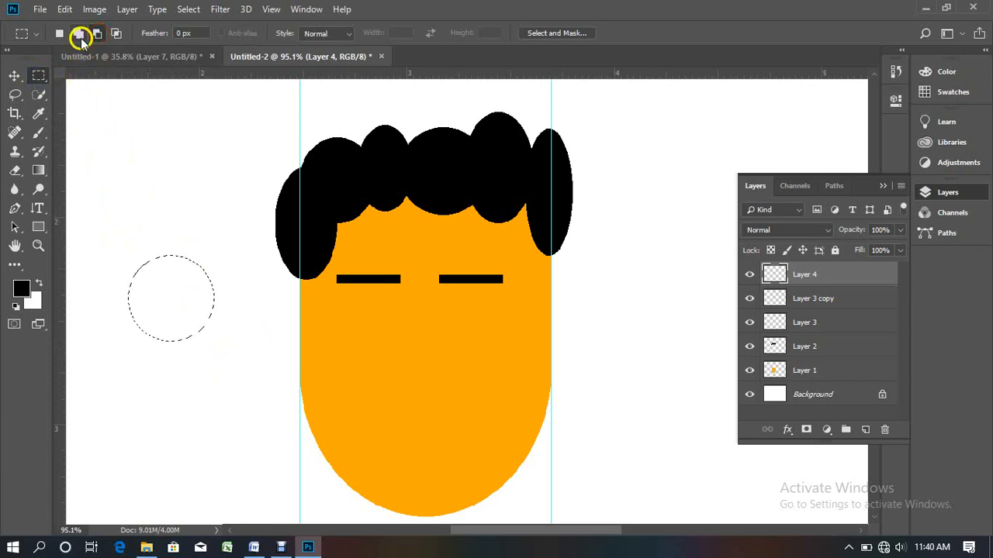
{"action": "left_click_drag", "start_coordinate": [115, 250], "coordinate": [226, 303]}
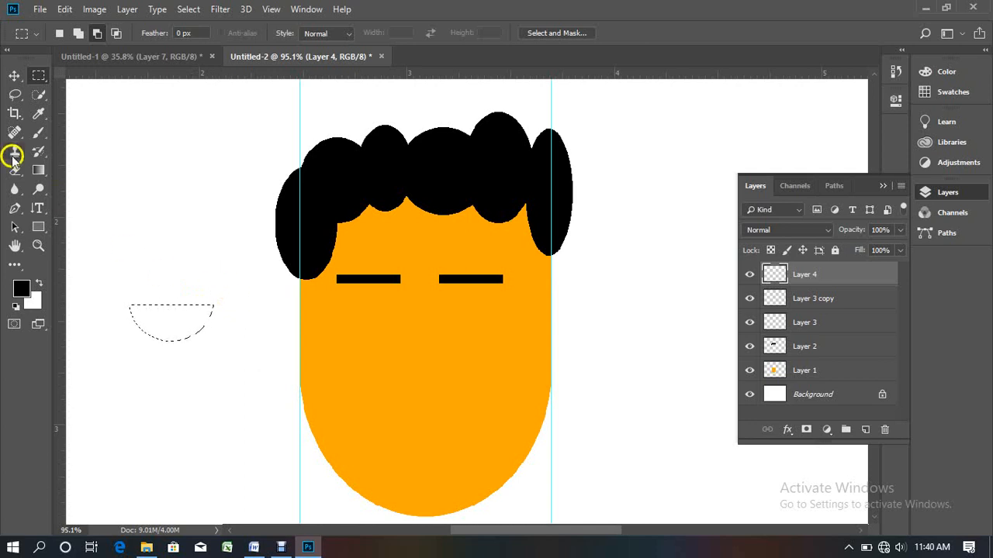
- Fill the half-circle selection with black, deselect it, and move the shape beneath the face's left eyebrow
{"action": "left_click", "coordinate": [16, 76]}
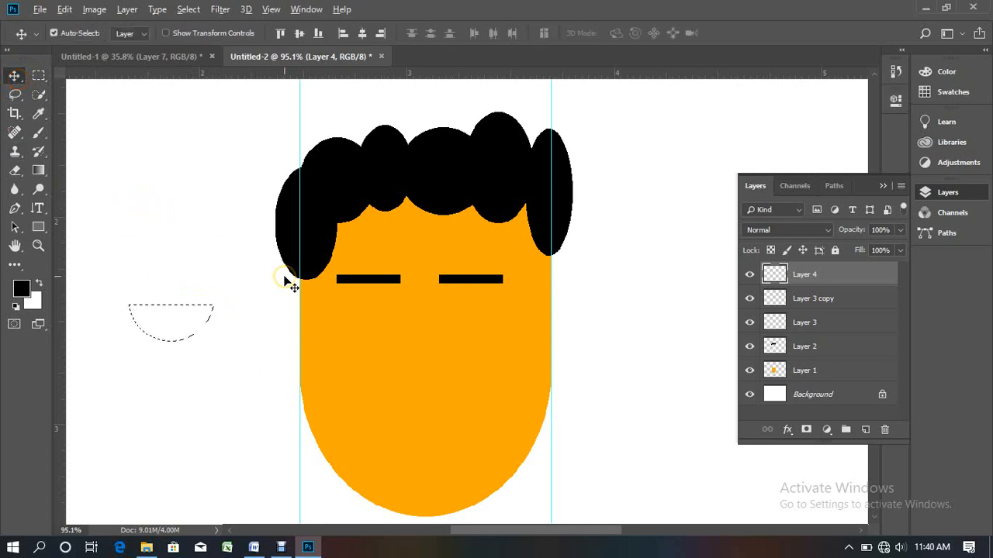
{"action": "key", "text": "alt+BackSpace"}
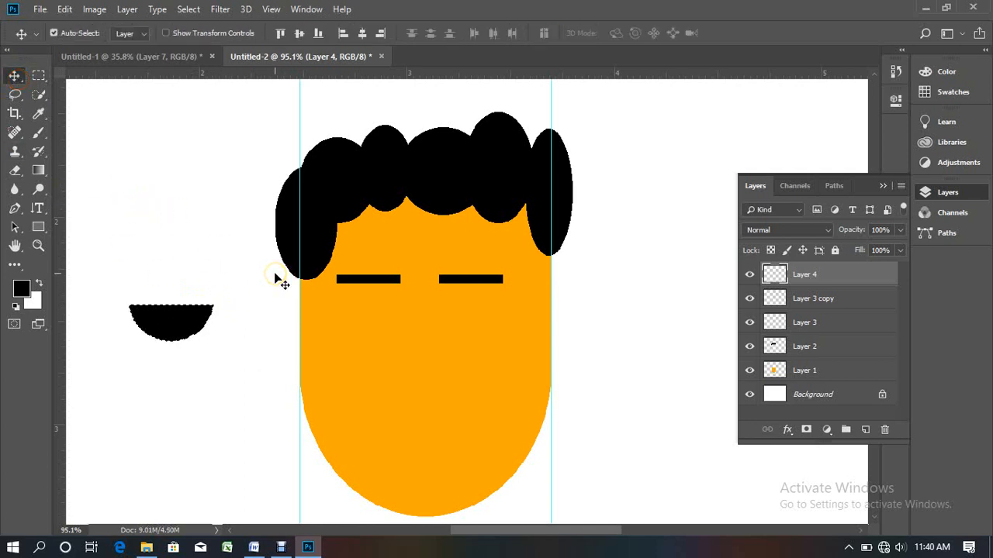
{"action": "key", "text": "ctrl+d"}
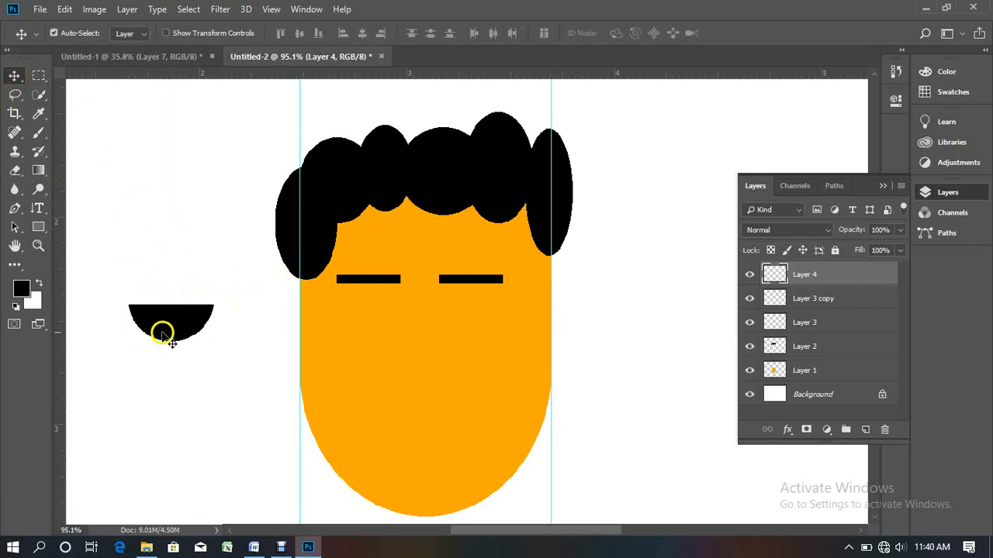
{"action": "left_click_drag", "start_coordinate": [162, 335], "coordinate": [355, 317]}
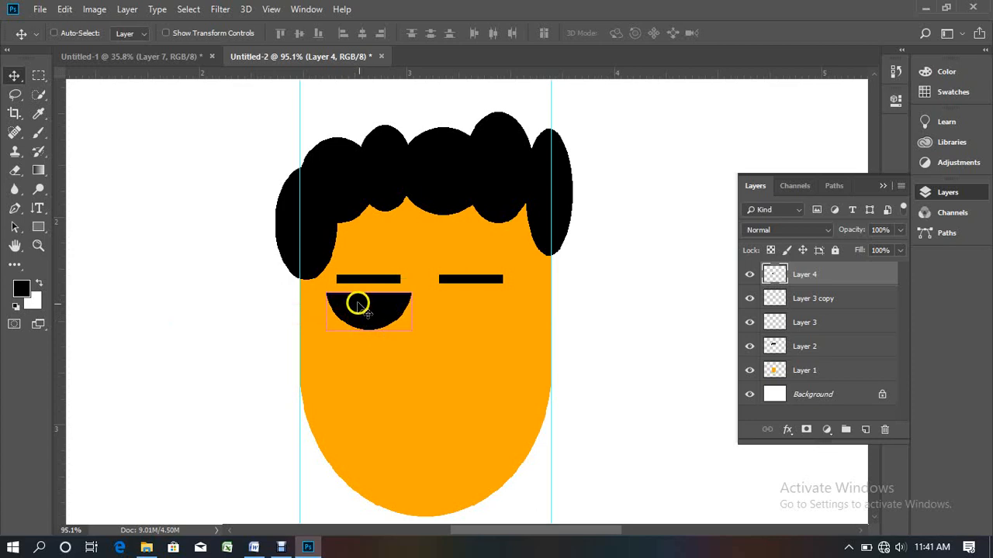
- Scale the half-circle eye to the eyebrow's width, about 74.8% wide by 72.2% high, leaving a thin gap below the eyebrow
{"action": "key", "text": "ctrl+t"}
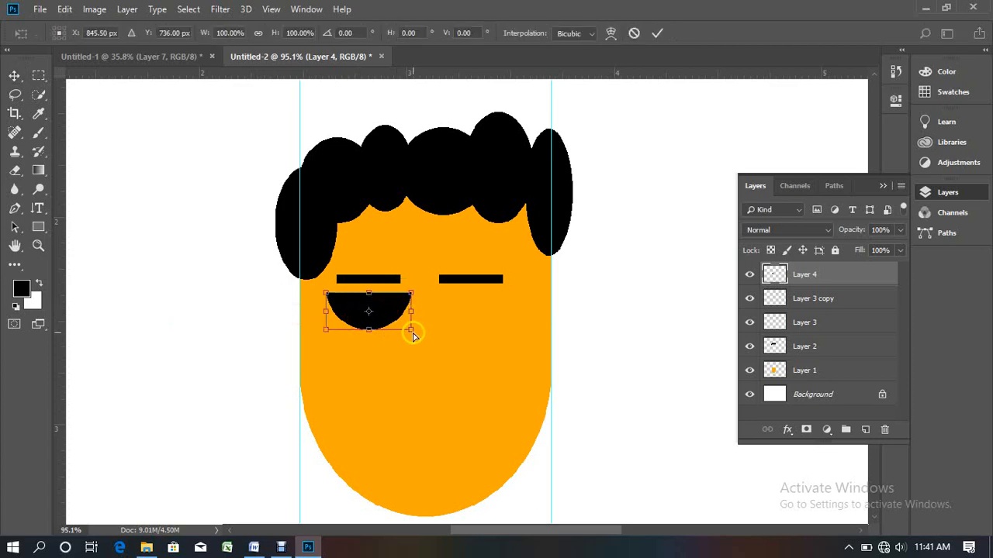
{"action": "left_click_drag", "start_coordinate": [412, 334], "coordinate": [386, 307]}
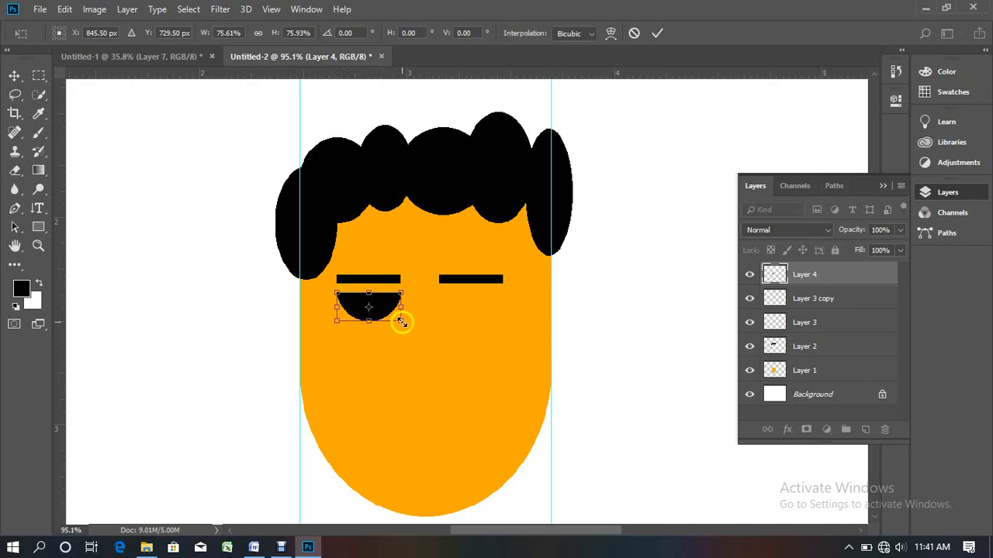
{"action": "left_click_drag", "start_coordinate": [400, 320], "coordinate": [378, 301]}
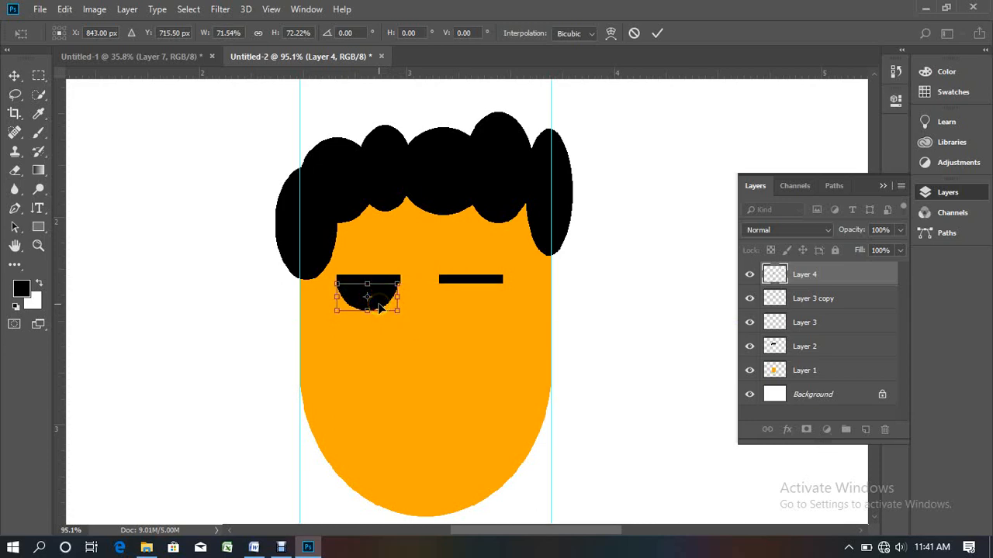
{"action": "scroll", "coordinate": [378, 308], "scroll_direction": "up", "scroll_amount": 5}
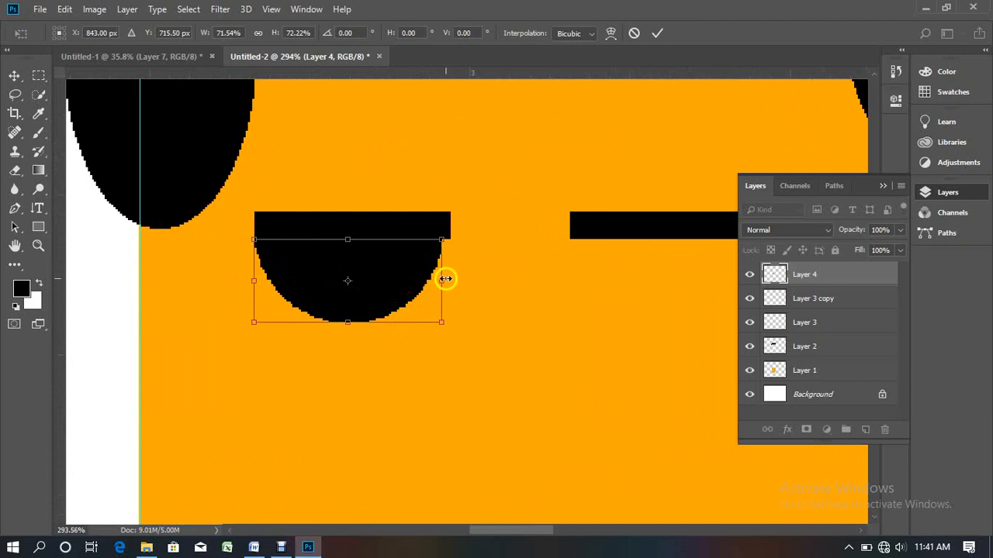
{"action": "left_click_drag", "start_coordinate": [445, 283], "coordinate": [398, 305]}
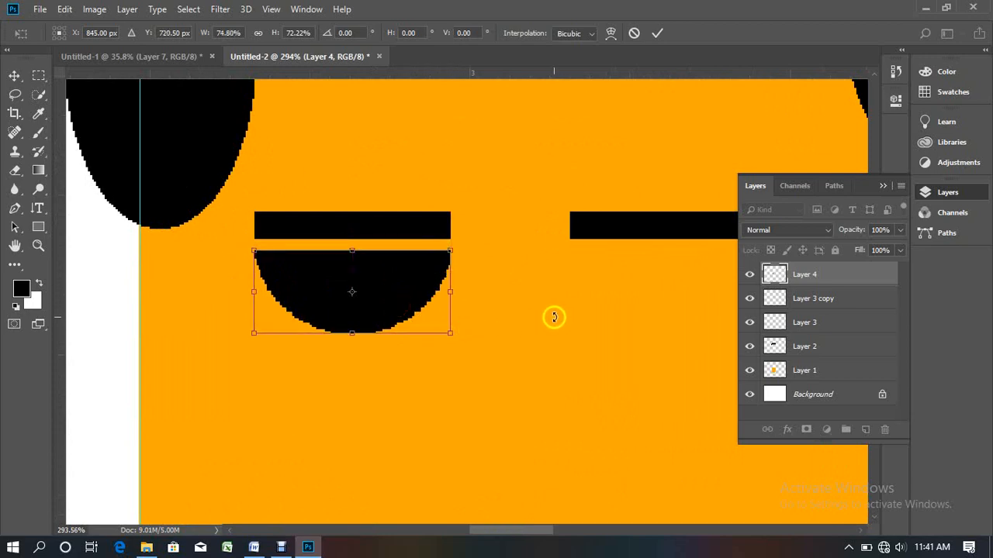
{"action": "key", "text": "Return"}
- Duplicate the half-circle eye and align the copy beneath the other eyebrow
{"action": "scroll", "coordinate": [414, 363], "scroll_direction": "down", "scroll_amount": 4}
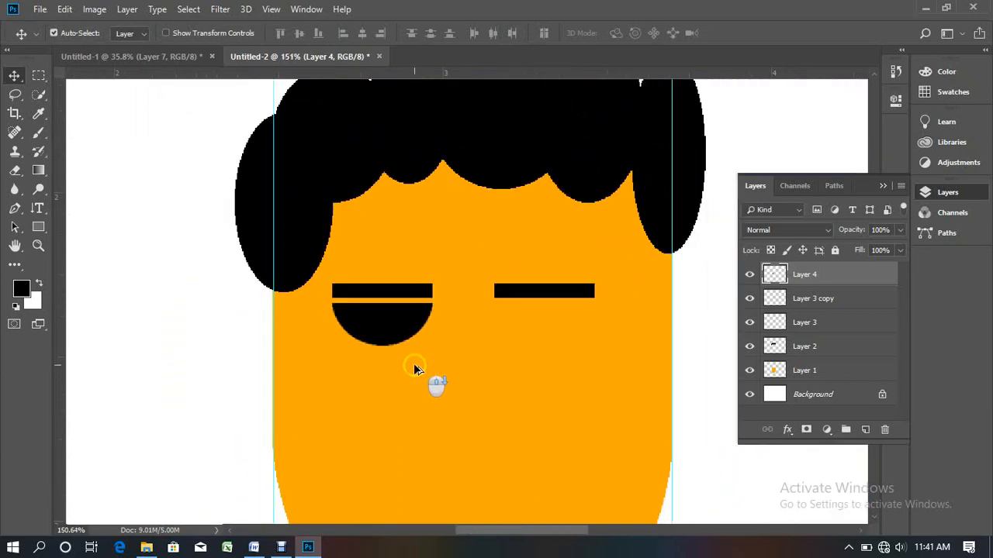
{"action": "left_click_drag", "start_coordinate": [395, 335], "coordinate": [559, 334]}
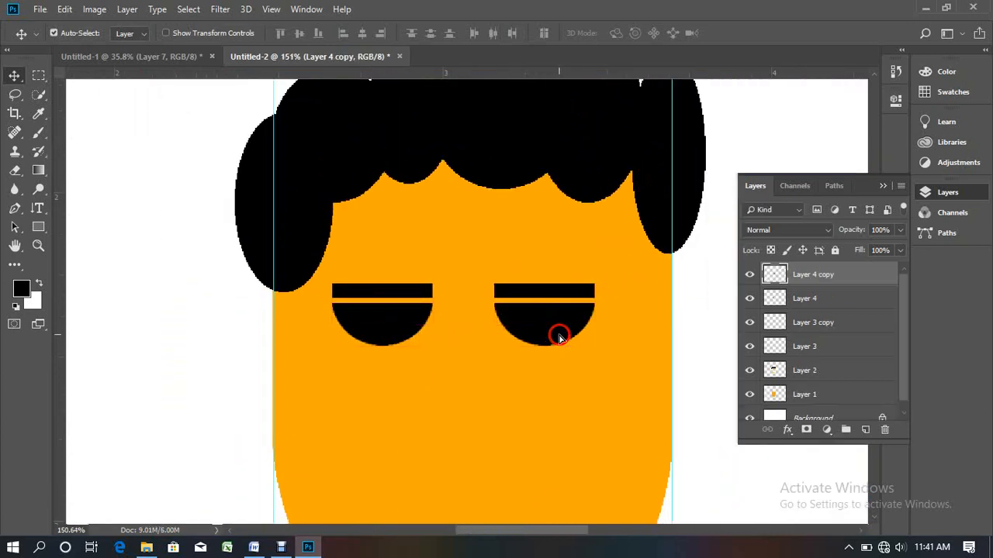
- Add a new layer above the eyes for the mouth
{"action": "scroll", "coordinate": [435, 375], "scroll_direction": "down", "scroll_amount": 2}
{"action": "scroll", "coordinate": [435, 375], "scroll_direction": "down", "scroll_amount": 2}
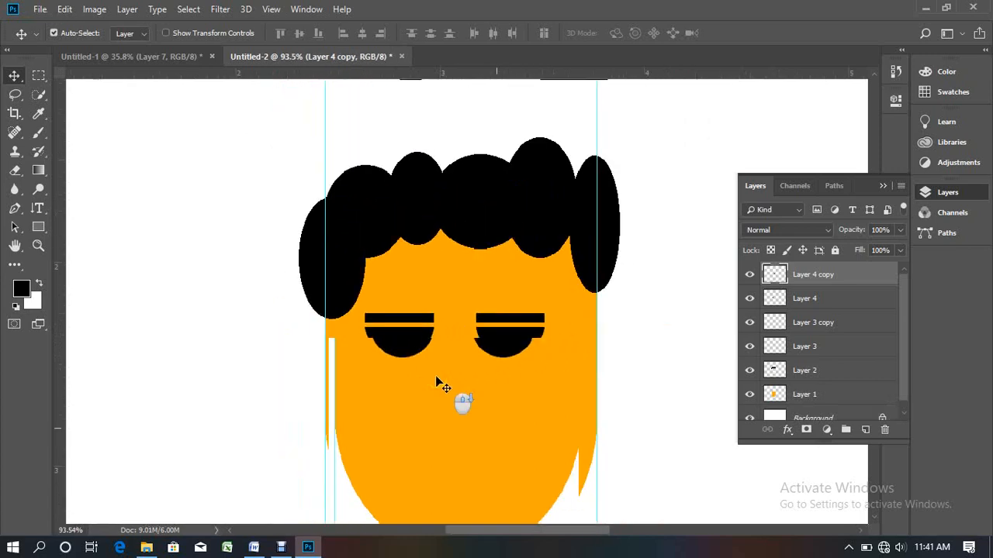
{"action": "left_click_drag", "start_coordinate": [434, 390], "coordinate": [408, 304]}
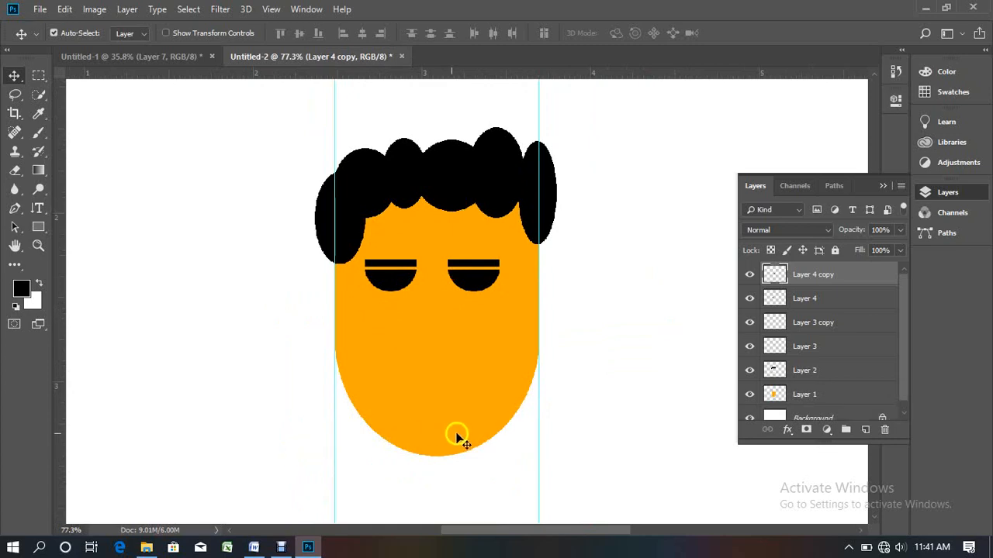
{"action": "left_click_drag", "start_coordinate": [458, 439], "coordinate": [353, 372]}
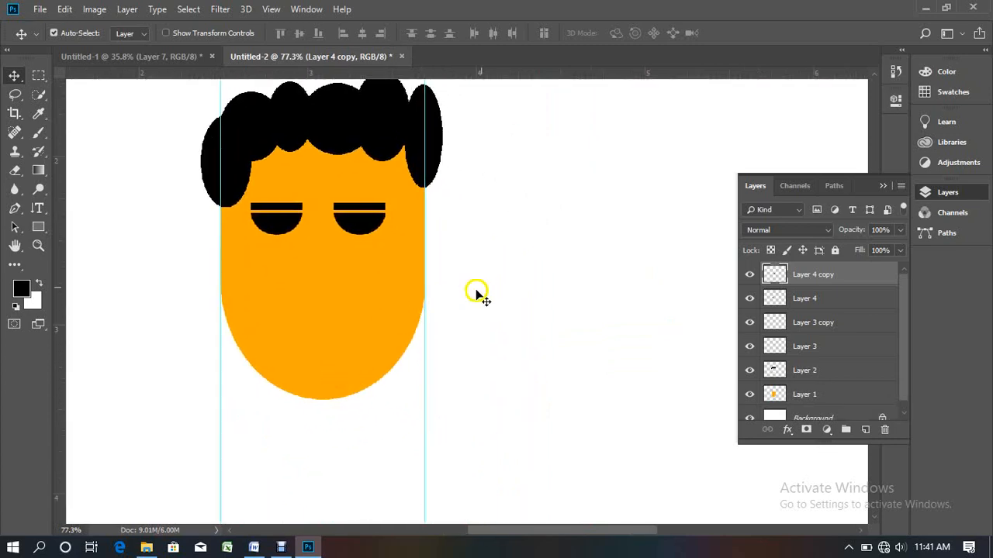
{"action": "left_click", "coordinate": [865, 429]}
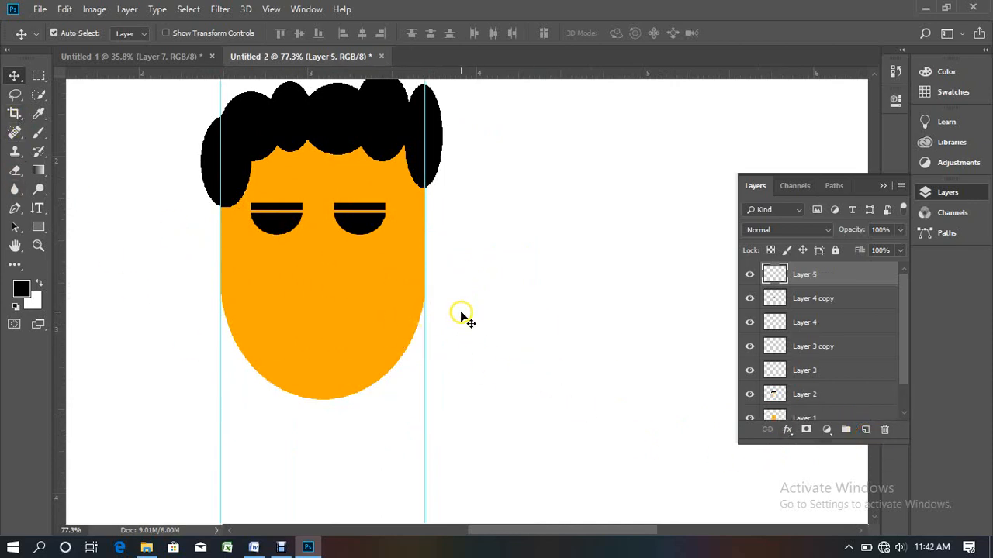
{"action": "left_click", "coordinate": [37, 74]}
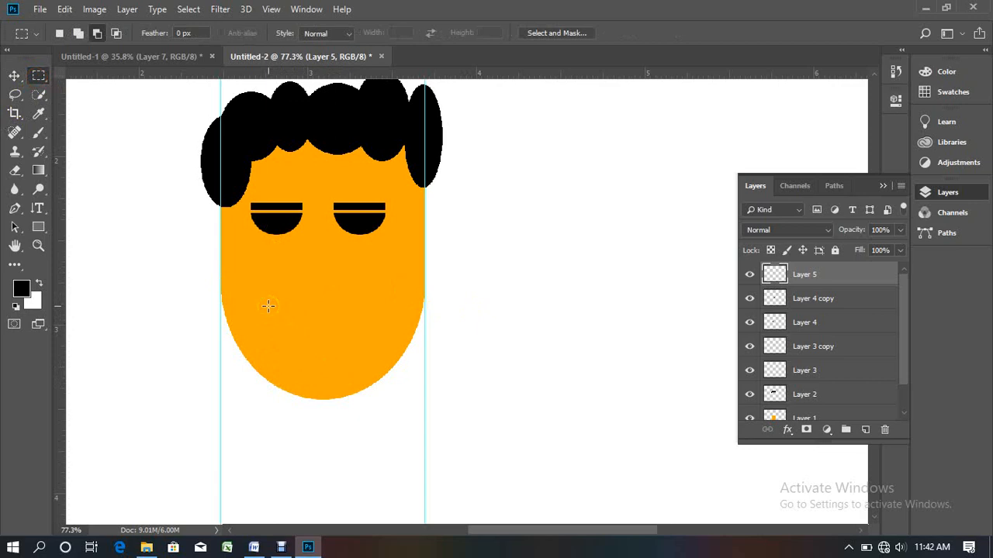
{"action": "left_click_drag", "start_coordinate": [266, 303], "coordinate": [375, 369]}
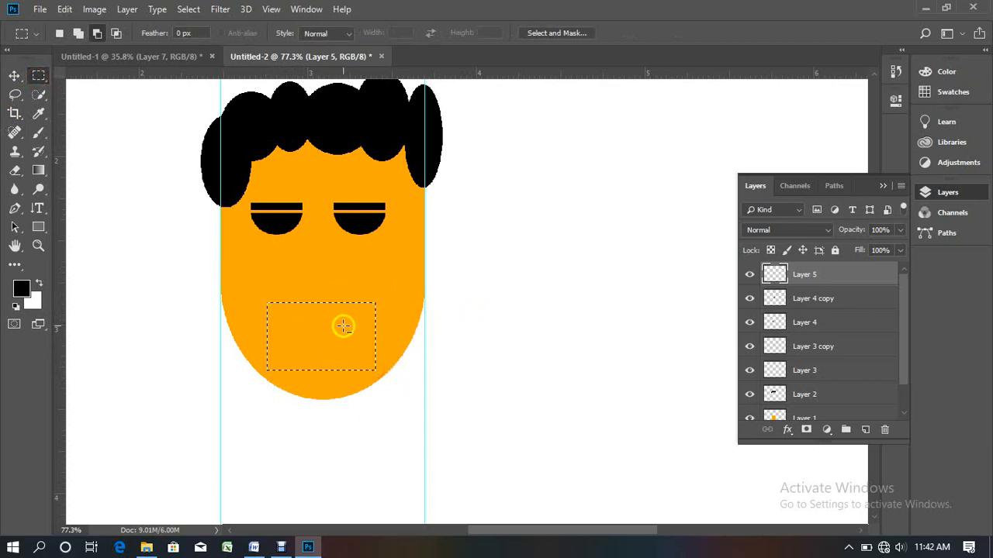
{"action": "left_click", "coordinate": [344, 326]}
- Select a circle about 0.7 in wide on the lower face and subtract a larger ellipse from its upper part, leaving a crescent smile
{"action": "right_click", "coordinate": [39, 76]}
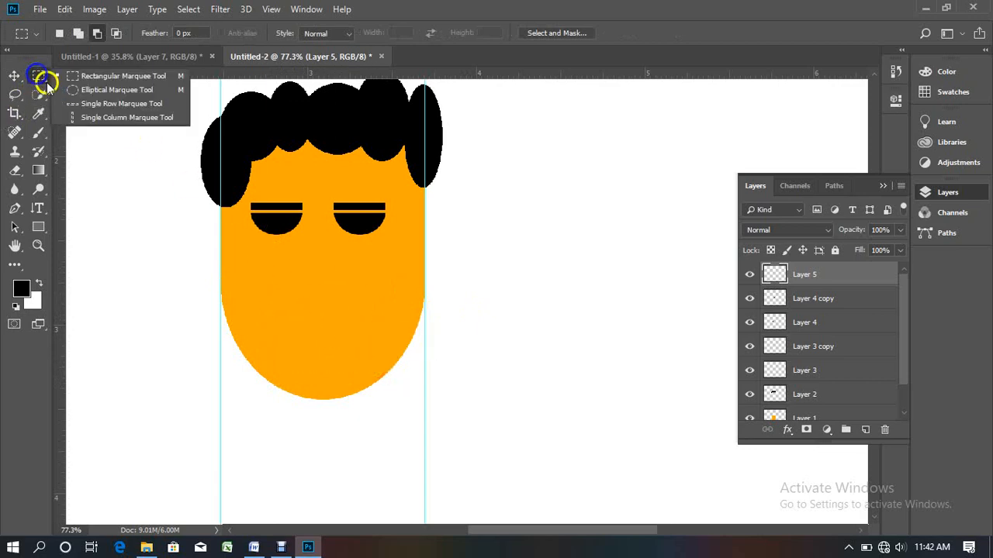
{"action": "left_click", "coordinate": [75, 90]}
{"action": "left_click_drag", "start_coordinate": [261, 264], "coordinate": [377, 374]}
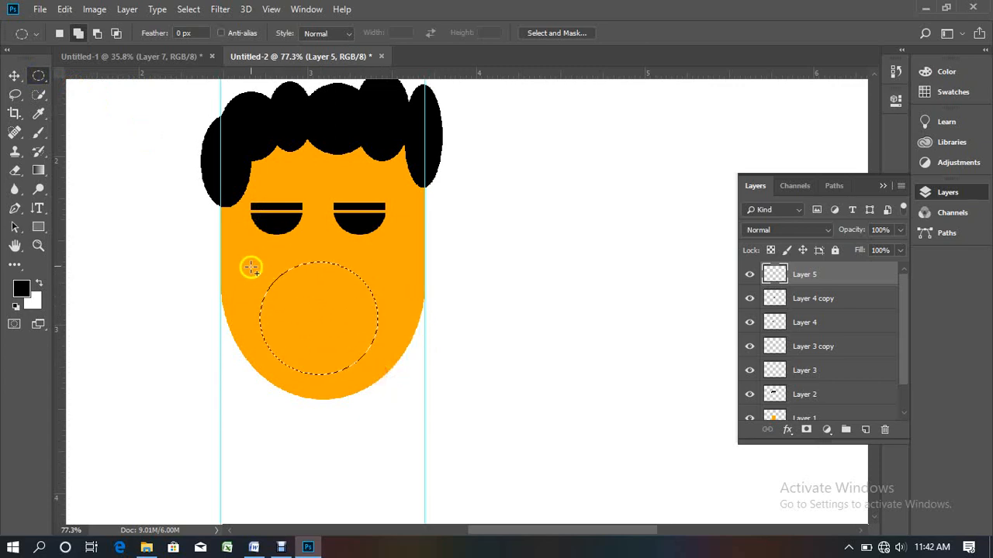
{"action": "left_click", "coordinate": [97, 33]}
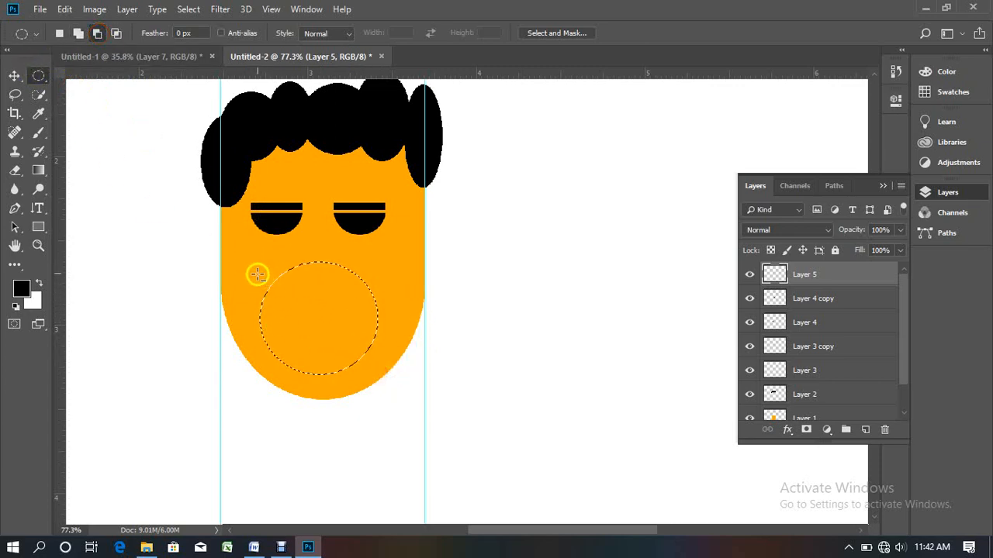
{"action": "left_click_drag", "start_coordinate": [257, 274], "coordinate": [369, 347]}
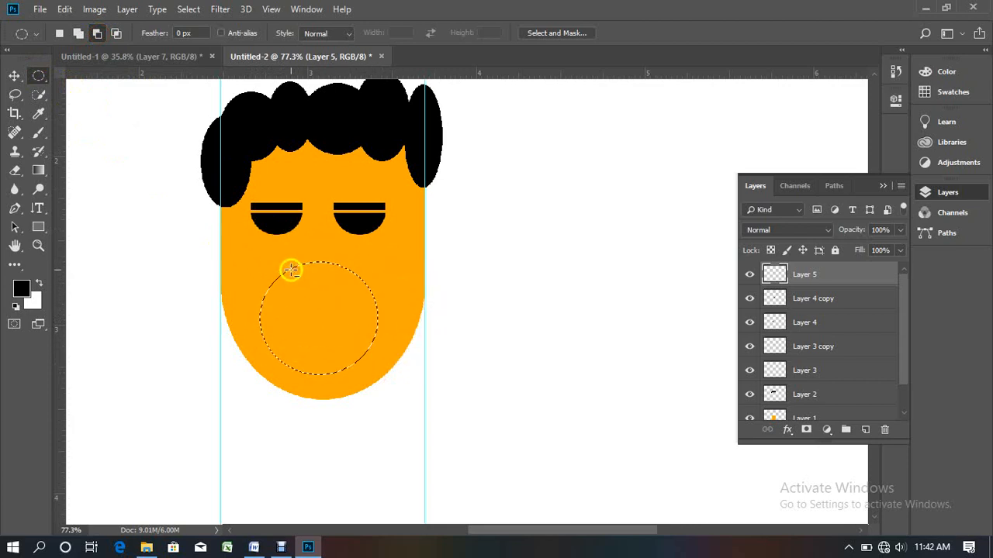
{"action": "left_click_drag", "start_coordinate": [255, 251], "coordinate": [404, 345]}
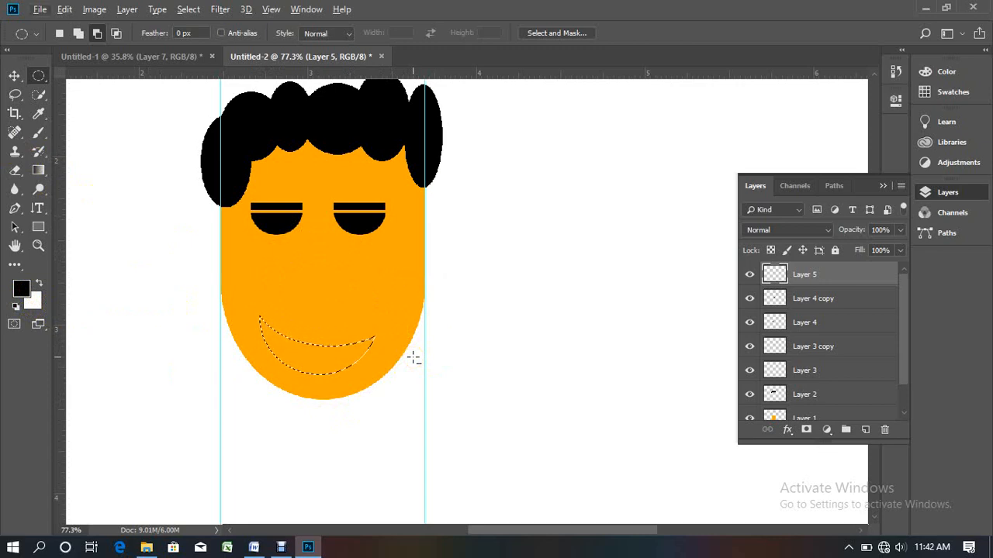
- Fill the crescent smile selection with black, clear the selection and add a new layer above it
{"action": "key", "text": "alt+BackSpace"}
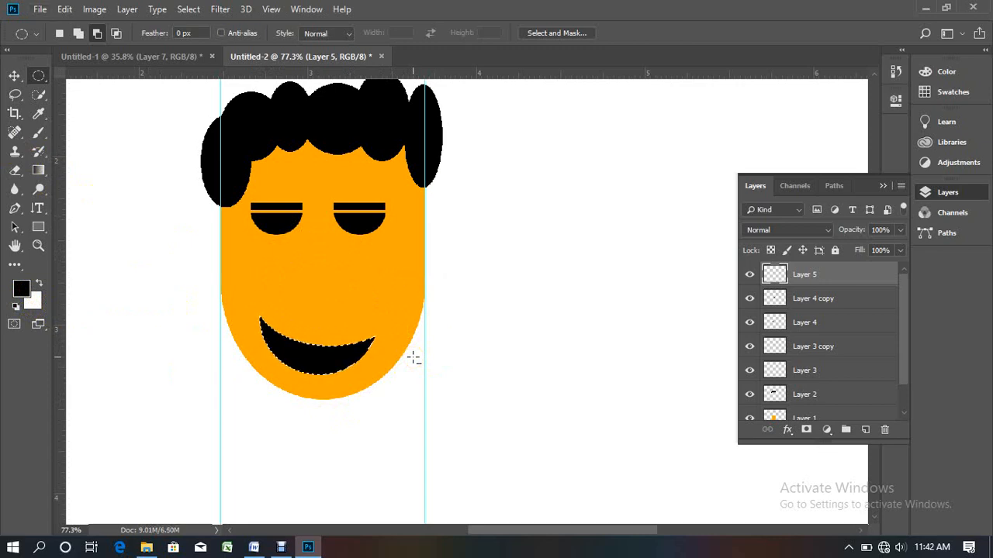
{"action": "left_click", "coordinate": [865, 430]}
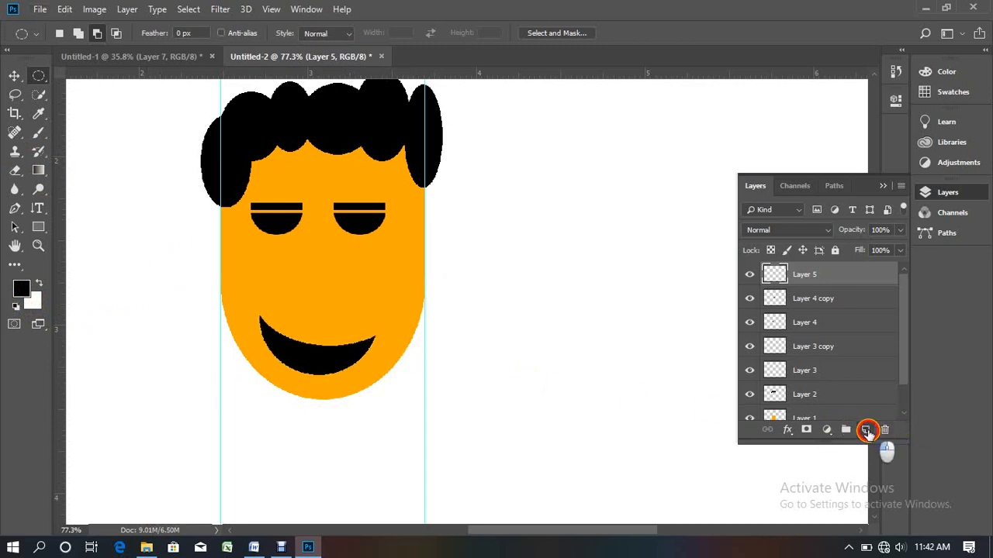
- Shift the black smile slightly towards the face's centre and rotate it about -9.5° so its corners sit level
{"action": "left_click", "coordinate": [15, 75]}
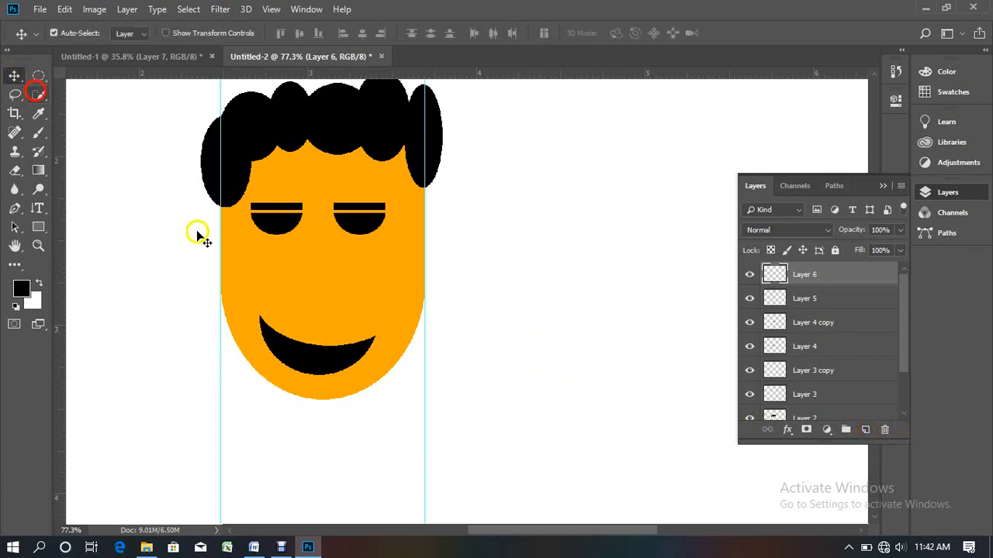
{"action": "left_click_drag", "start_coordinate": [328, 361], "coordinate": [330, 360]}
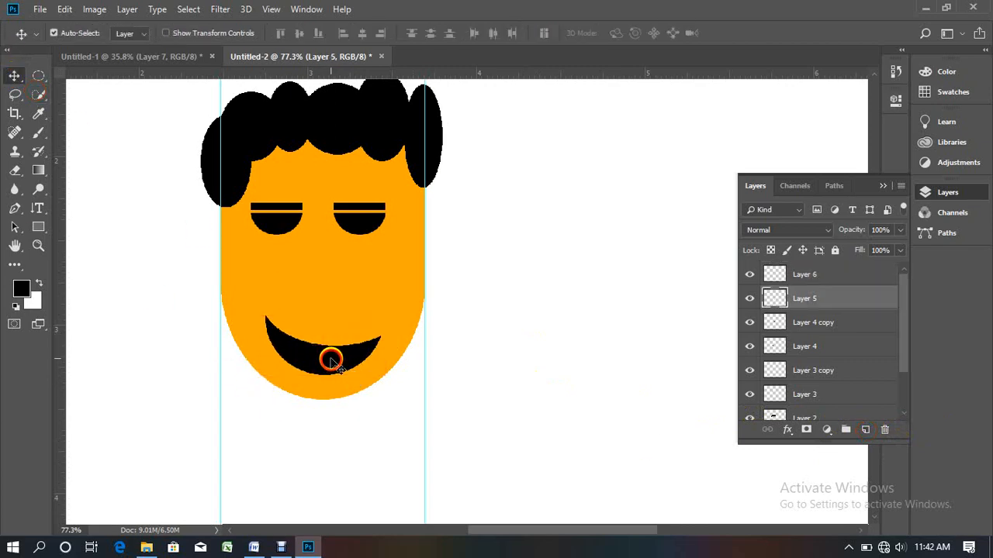
{"action": "scroll", "coordinate": [373, 373], "scroll_direction": "up", "scroll_amount": 3}
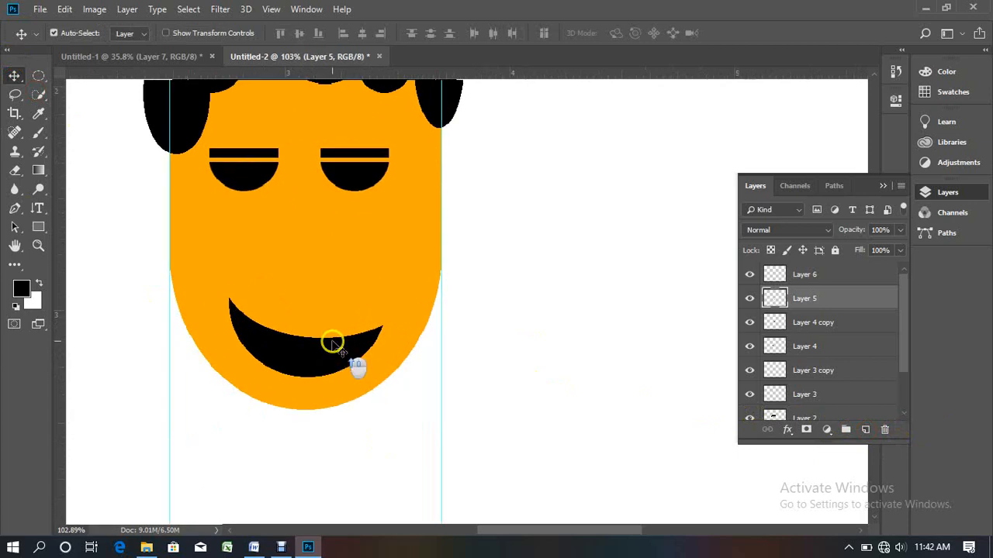
{"action": "left_click", "coordinate": [285, 351]}
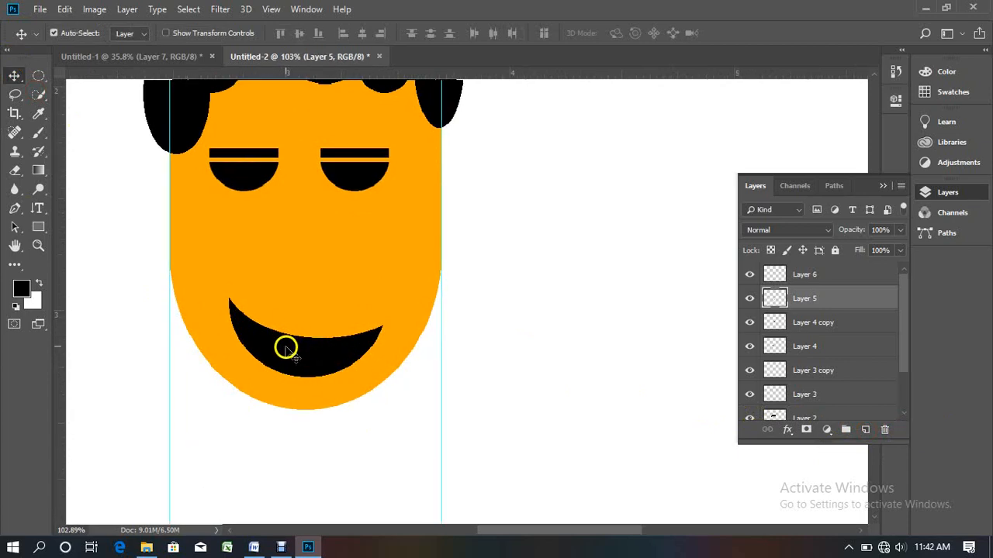
{"action": "left_click", "coordinate": [315, 362]}
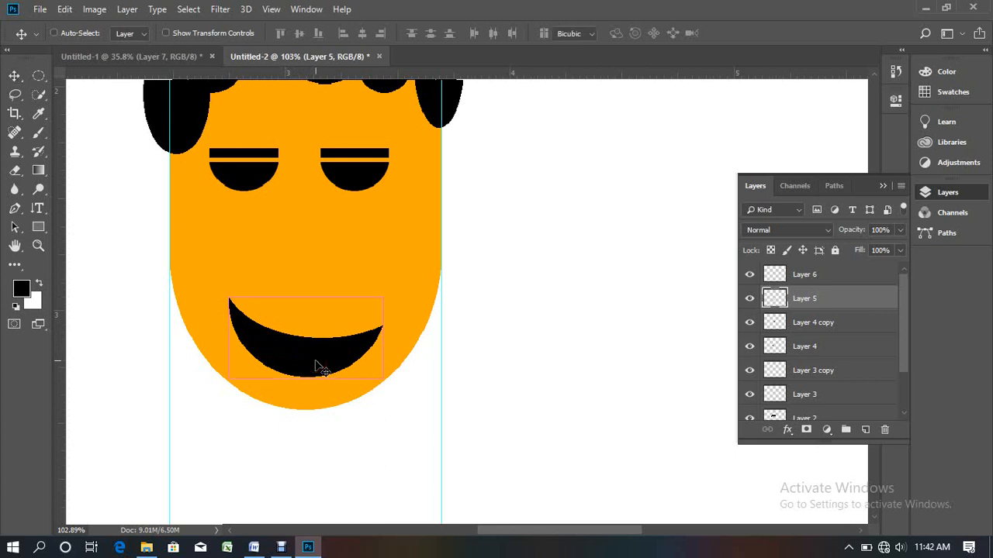
{"action": "key", "text": "ctrl+t"}
{"action": "mouse_move", "coordinate": [393, 386]}
{"action": "left_mouse_down"}
{"action": "mouse_move", "coordinate": [401, 336]}
{"action": "mouse_move", "coordinate": [388, 384]}
{"action": "mouse_move", "coordinate": [401, 380]}
{"action": "mouse_move", "coordinate": [401, 368]}
{"action": "left_mouse_up"}
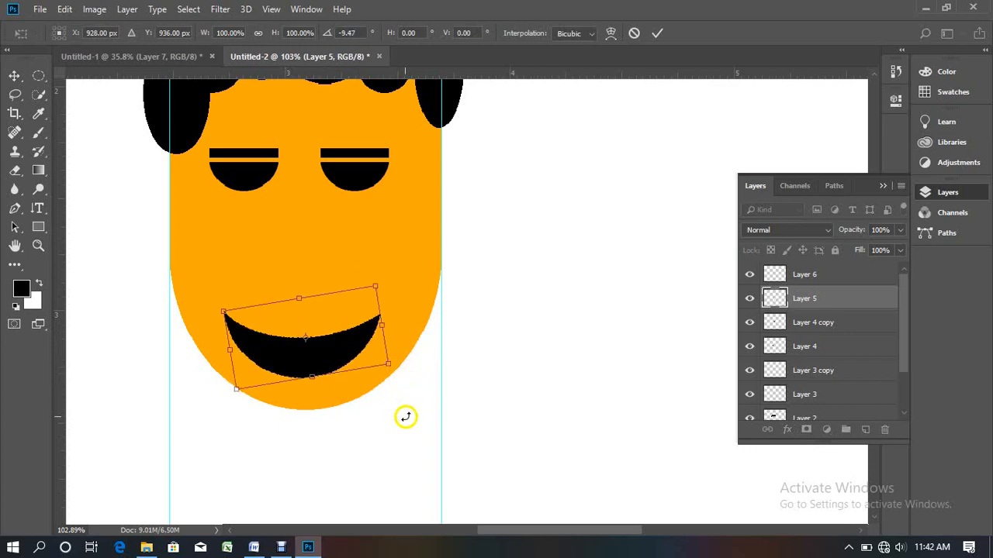
{"action": "key", "text": "Return"}
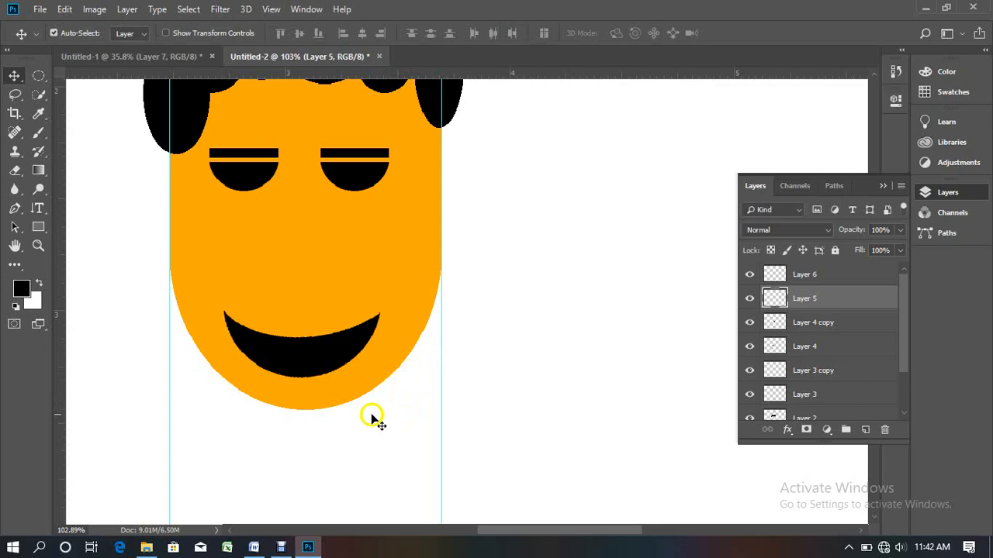
- Duplicate the black smile and place the copy just below the original, overlapping the chin
{"action": "left_click", "coordinate": [286, 357]}
{"action": "left_click_drag", "start_coordinate": [309, 359], "coordinate": [308, 380]}
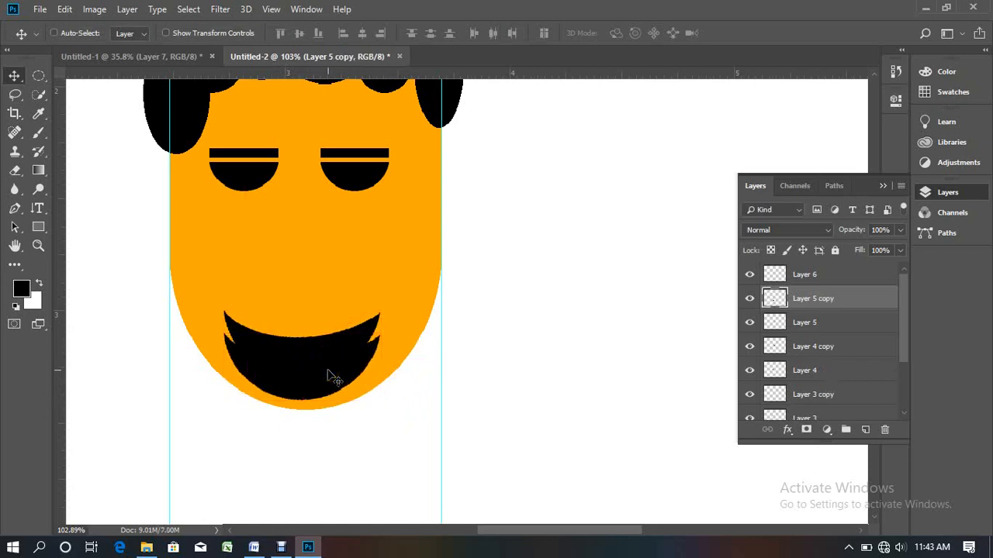
{"action": "mouse_move", "coordinate": [306, 367]}
{"action": "left_mouse_down"}
{"action": "mouse_move", "coordinate": [333, 414]}
{"action": "mouse_move", "coordinate": [307, 379]}
{"action": "left_mouse_up"}
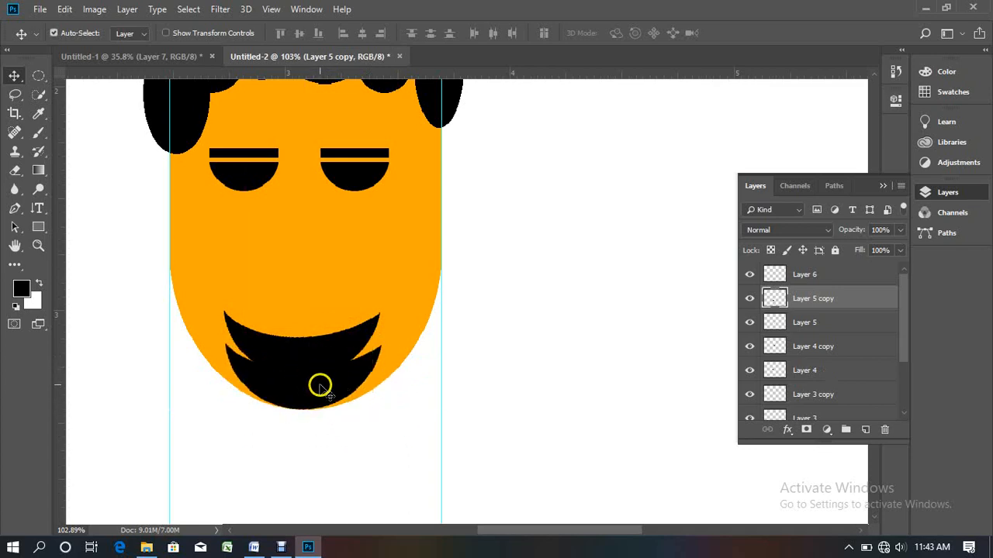
{"action": "left_click", "coordinate": [320, 382]}
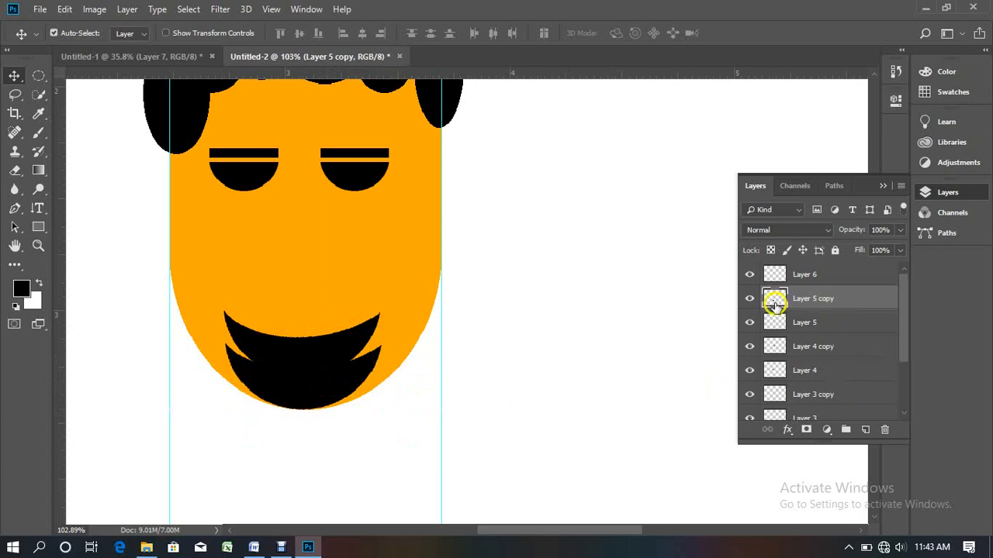
{"action": "left_click_drag", "start_coordinate": [343, 381], "coordinate": [348, 391]}
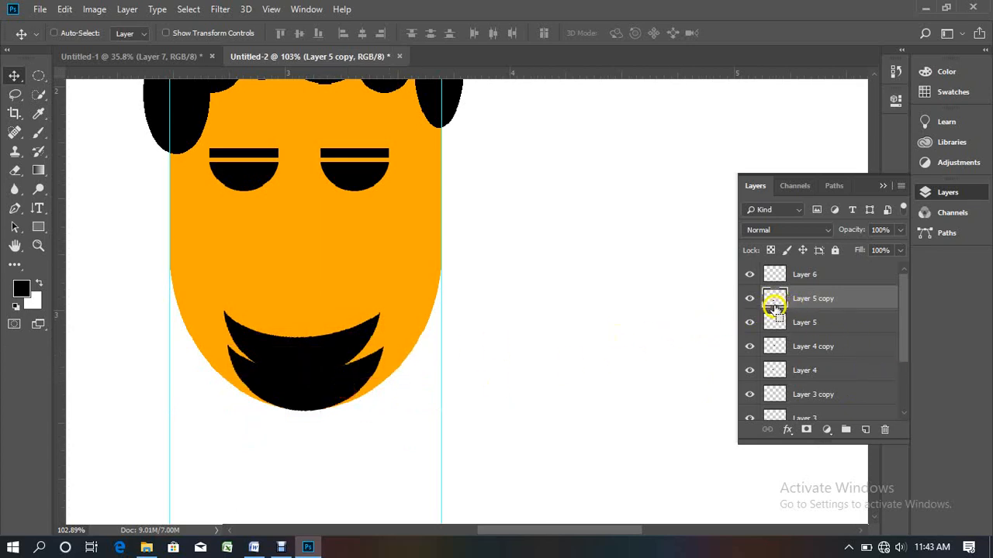
- Load the smile copy's outline as a selection, fill it with bright red and deselect
{"action": "left_click", "coordinate": [775, 304], "text": "ctrl"}
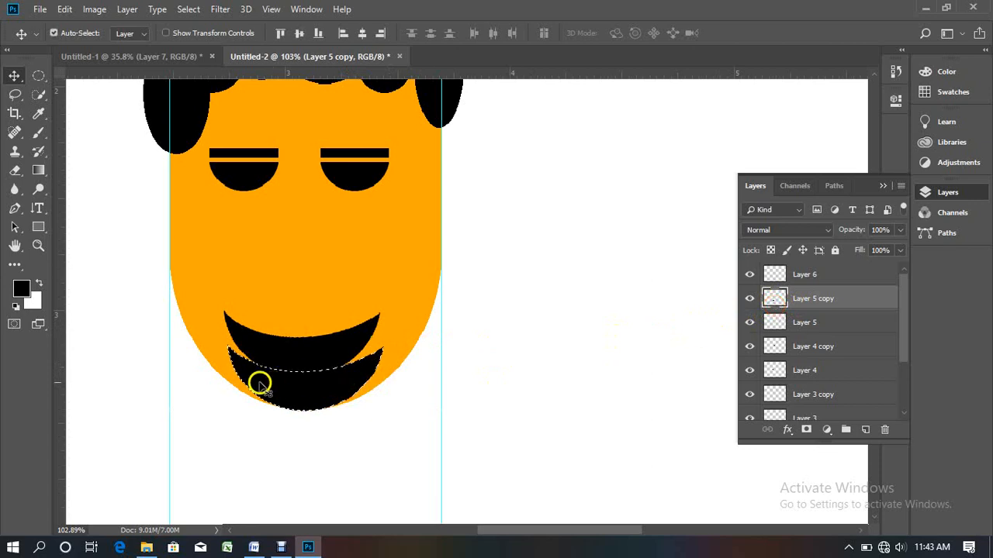
{"action": "left_click", "coordinate": [19, 293]}
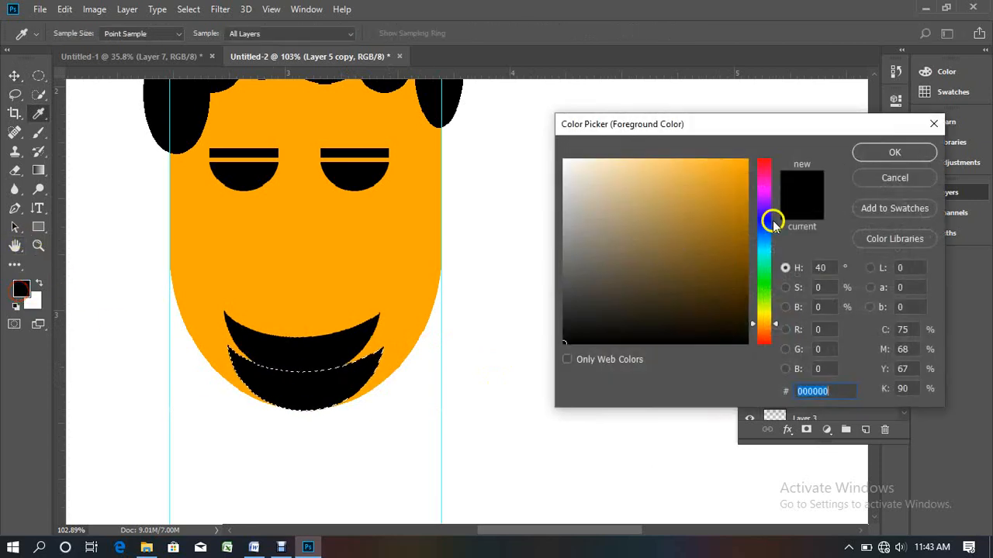
{"action": "left_click_drag", "start_coordinate": [770, 197], "coordinate": [746, 148]}
{"action": "left_click", "coordinate": [861, 152]}
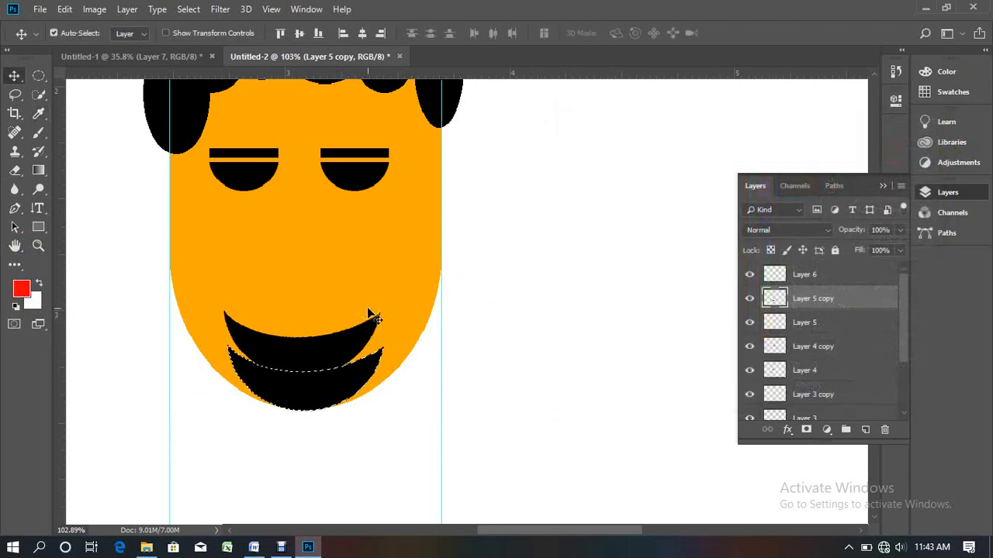
{"action": "key", "text": "alt+BackSpace"}
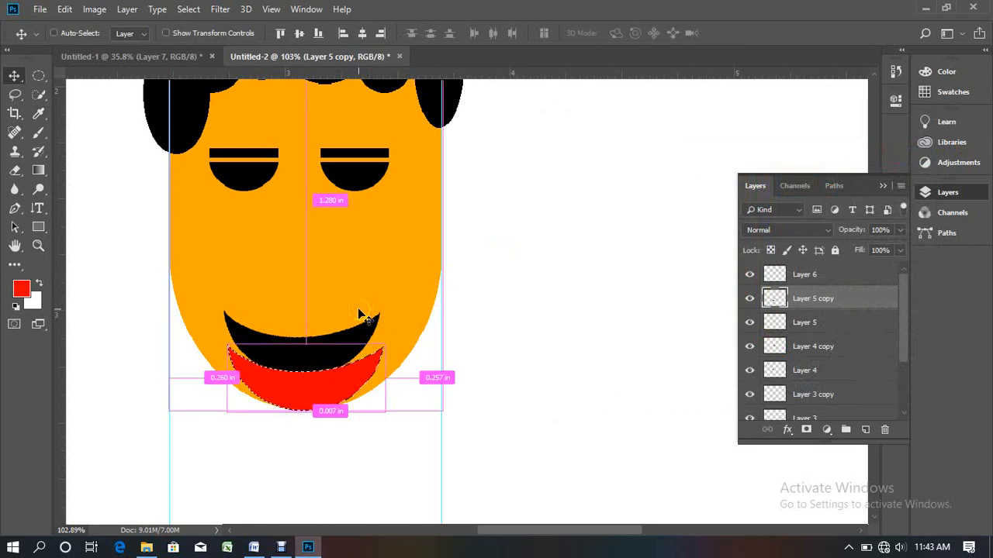
{"action": "key", "text": "ctrl+d"}
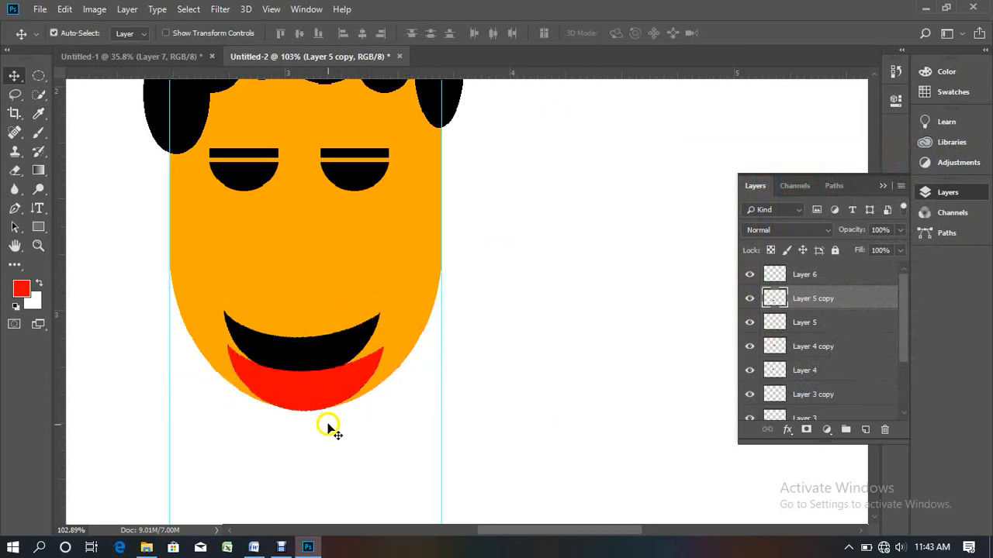
- Move the red crescent onto the black smile and scale it to about 59.5% wide by 65.6% high
{"action": "scroll", "coordinate": [328, 426], "scroll_direction": "up", "scroll_amount": 3}
{"action": "left_click_drag", "start_coordinate": [307, 398], "coordinate": [300, 353]}
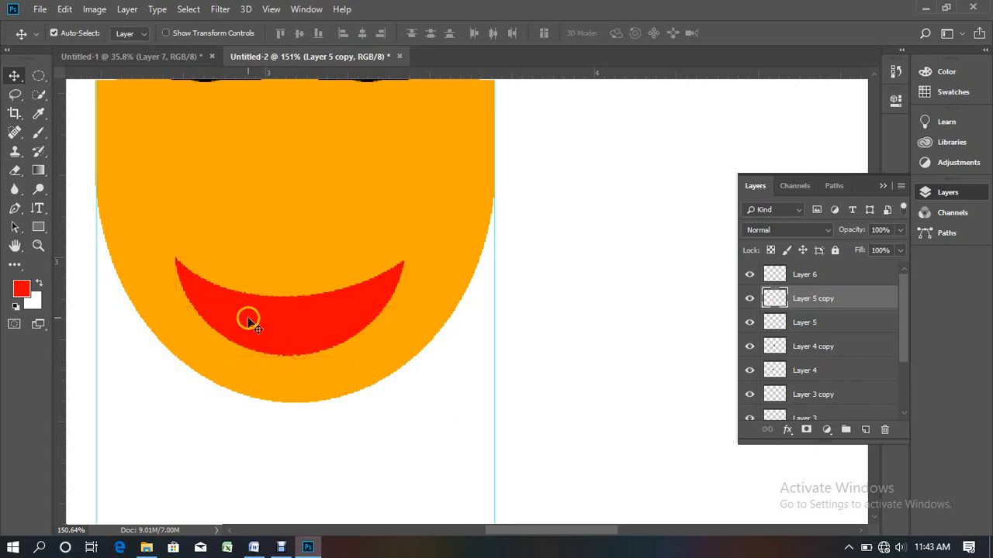
{"action": "key", "text": "ctrl+t"}
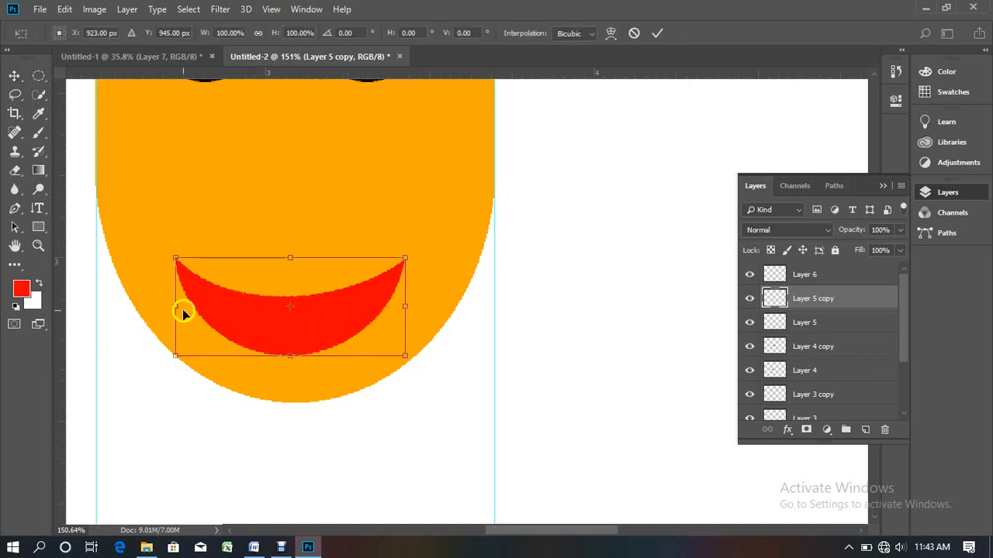
{"action": "left_click_drag", "start_coordinate": [177, 309], "coordinate": [231, 308]}
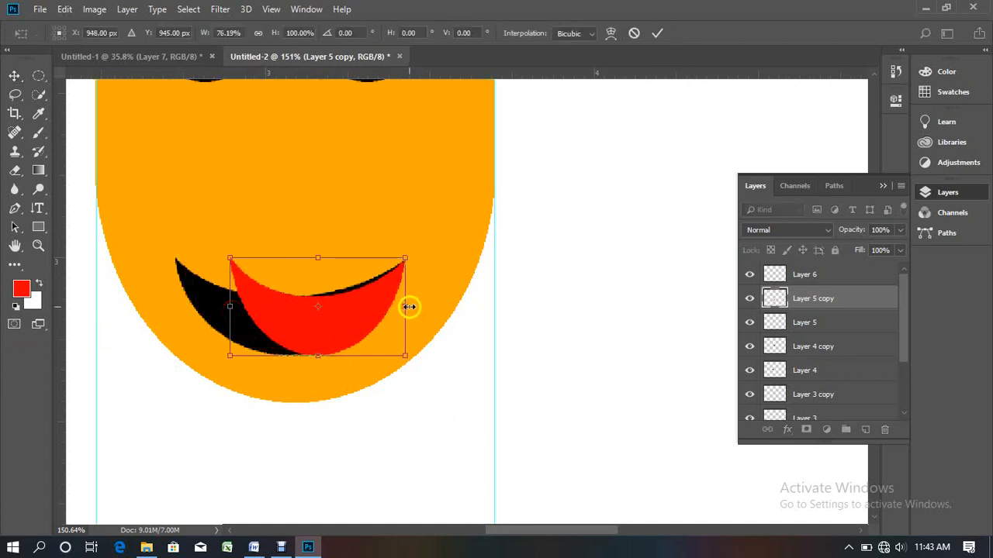
{"action": "left_click_drag", "start_coordinate": [409, 307], "coordinate": [368, 308]}
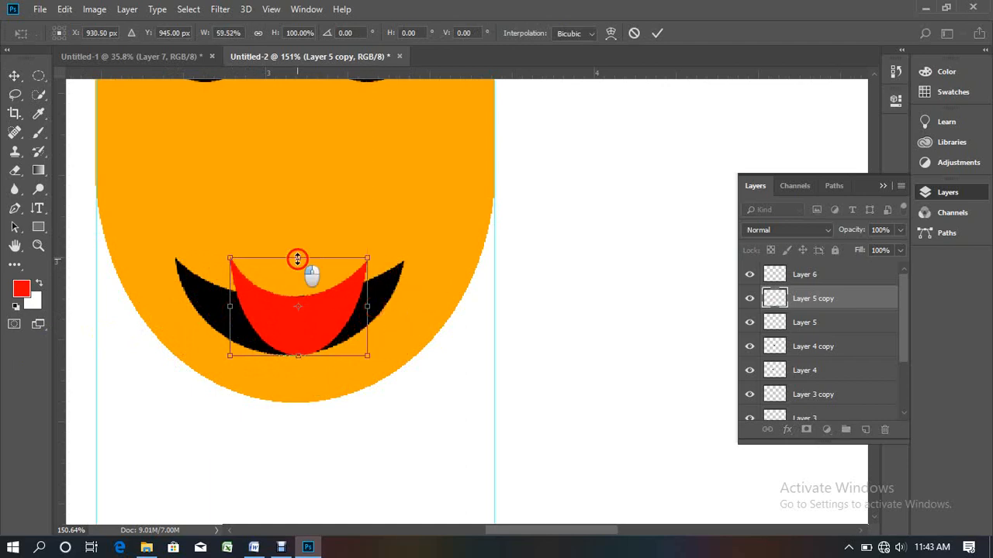
{"action": "left_click_drag", "start_coordinate": [297, 259], "coordinate": [298, 293]}
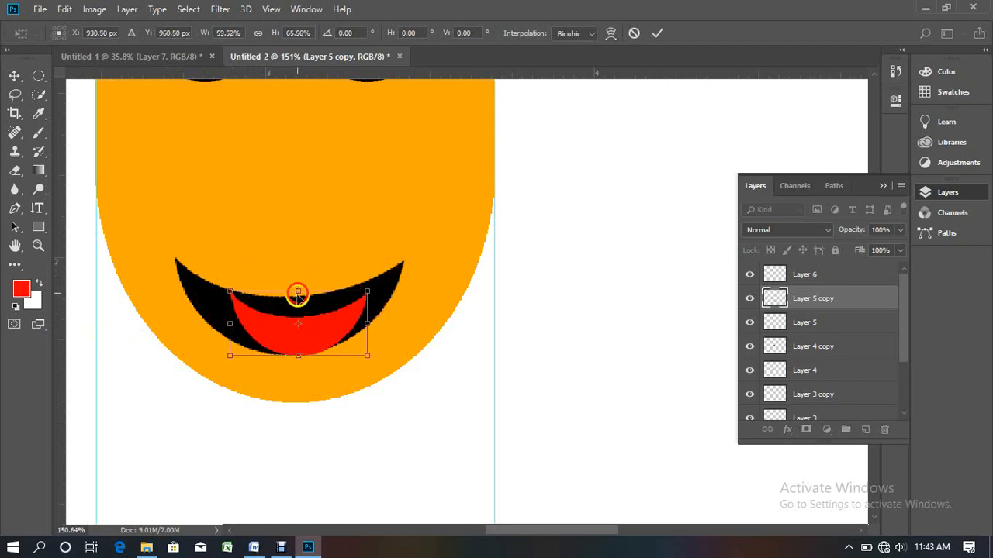
- Shrink the red crescent to about 47.1% wide by 18.9% high and fit it along the mouth's upper edge
{"action": "left_click_drag", "start_coordinate": [305, 352], "coordinate": [297, 342]}
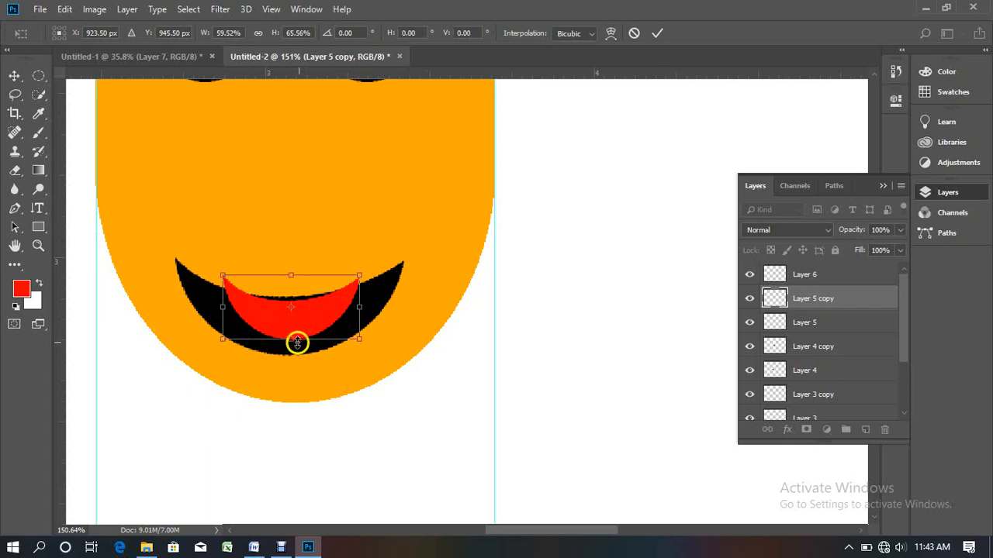
{"action": "left_click_drag", "start_coordinate": [291, 279], "coordinate": [290, 289]}
{"action": "left_click_drag", "start_coordinate": [357, 314], "coordinate": [336, 314]}
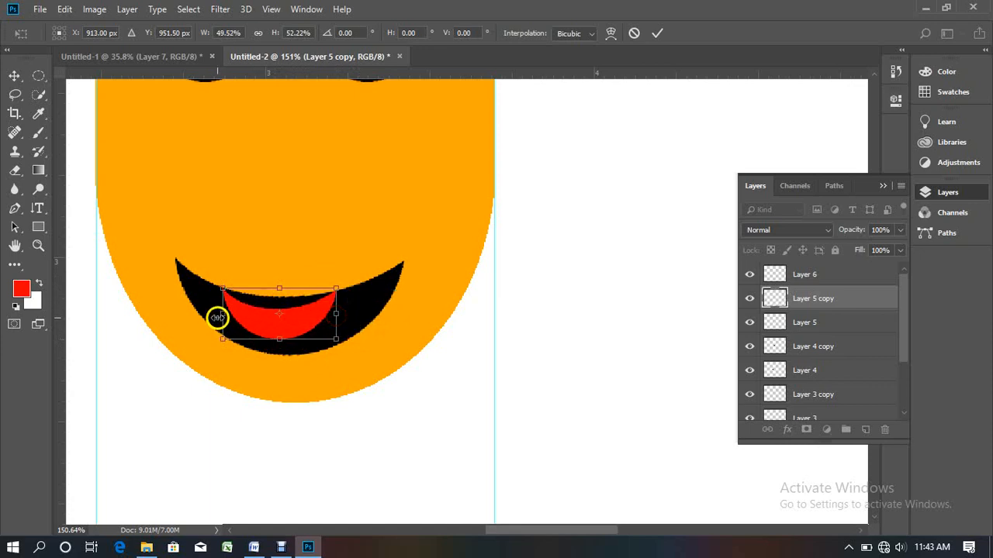
{"action": "mouse_move", "coordinate": [222, 314]}
{"action": "left_mouse_down"}
{"action": "mouse_move", "coordinate": [233, 318]}
{"action": "mouse_move", "coordinate": [223, 316]}
{"action": "left_mouse_up"}
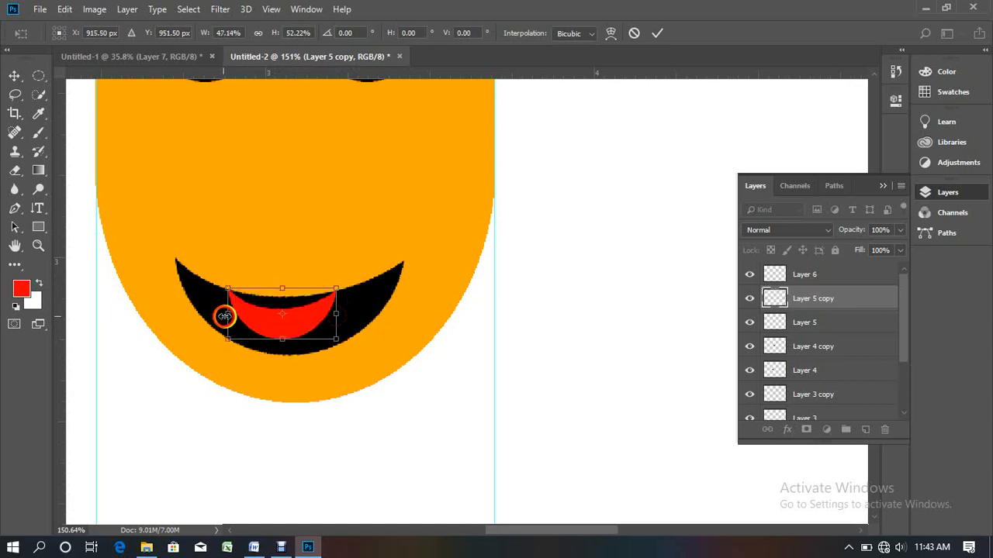
{"action": "left_click_drag", "start_coordinate": [282, 339], "coordinate": [282, 353]}
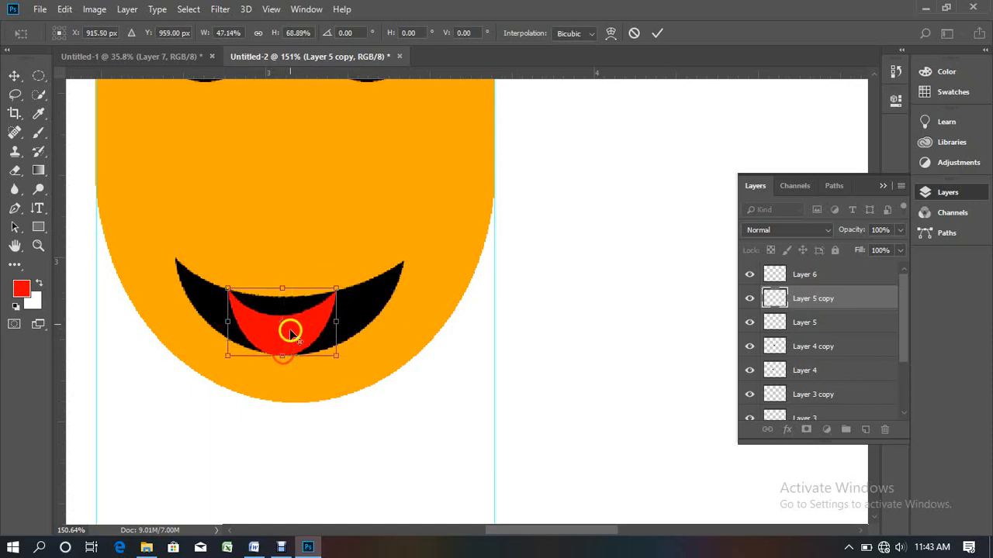
{"action": "left_click_drag", "start_coordinate": [283, 289], "coordinate": [284, 310]}
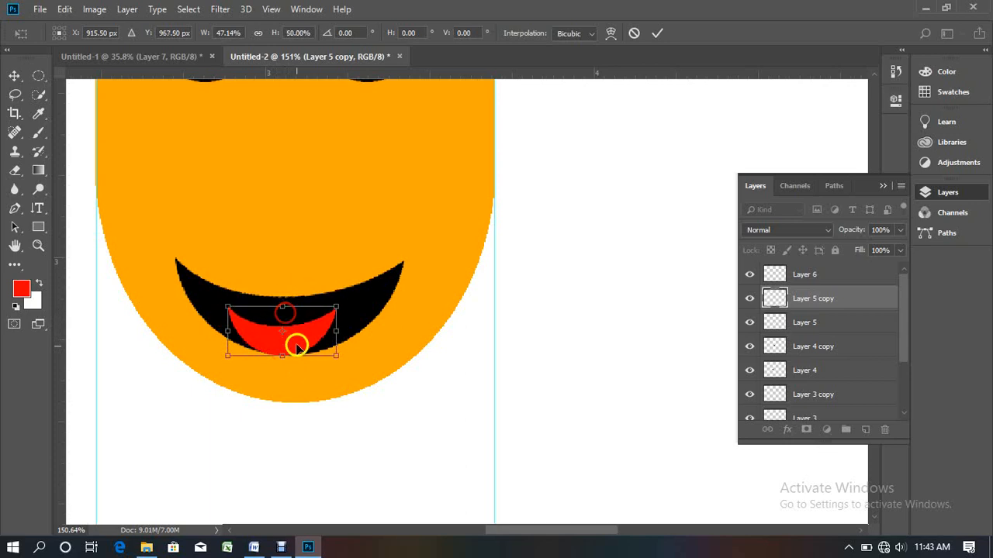
{"action": "mouse_move", "coordinate": [295, 345]}
{"action": "left_mouse_down"}
{"action": "mouse_move", "coordinate": [316, 348]}
{"action": "mouse_move", "coordinate": [303, 329]}
{"action": "left_mouse_up"}
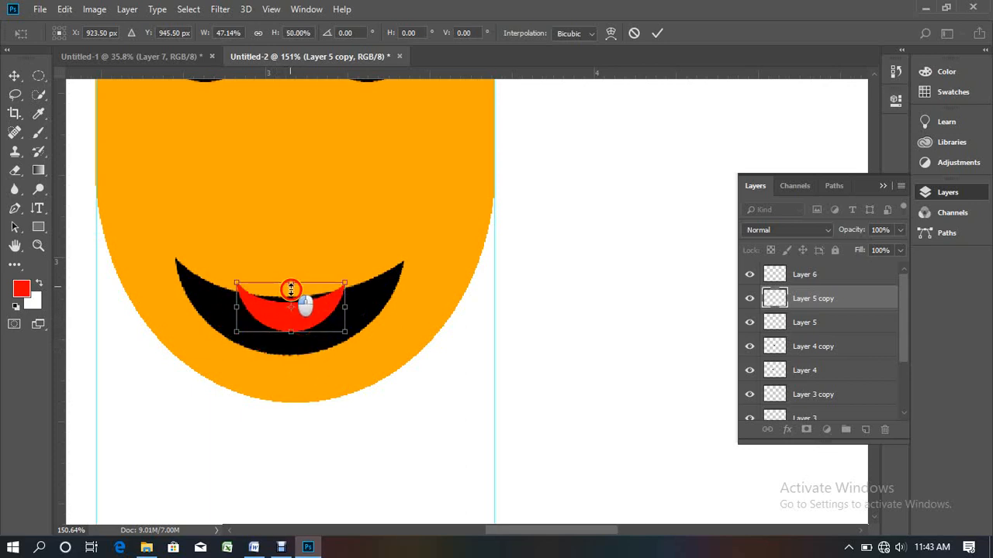
{"action": "mouse_move", "coordinate": [290, 288]}
{"action": "left_mouse_down"}
{"action": "mouse_move", "coordinate": [295, 313]}
{"action": "mouse_move", "coordinate": [290, 303]}
{"action": "left_mouse_up"}
{"action": "left_click", "coordinate": [301, 328]}
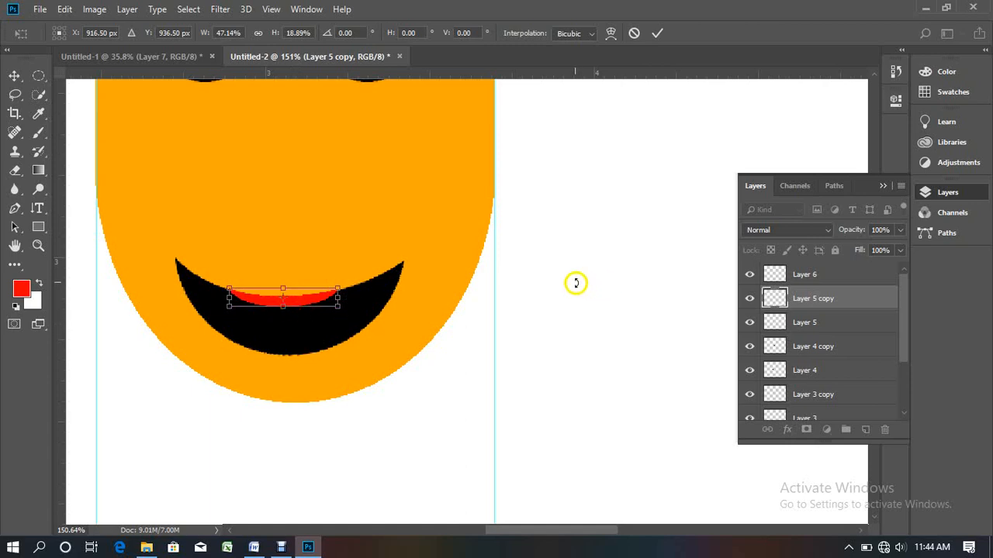
{"action": "key", "text": "Return"}
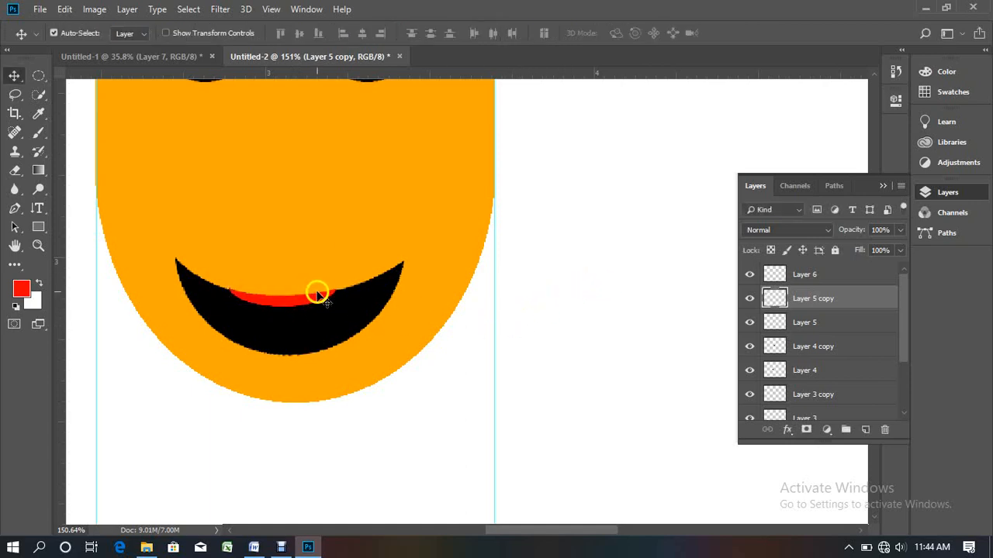
- Delete the layer holding the red crescent copy, keeping the black smile
{"action": "scroll", "coordinate": [314, 298], "scroll_direction": "down", "scroll_amount": 3, "text": "alt"}
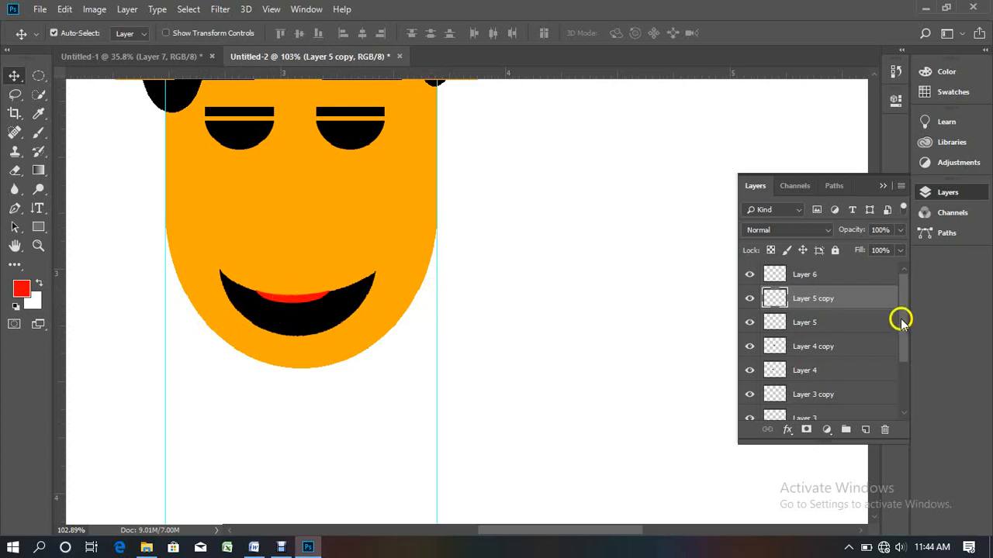
{"action": "left_click_drag", "start_coordinate": [861, 295], "coordinate": [885, 430]}
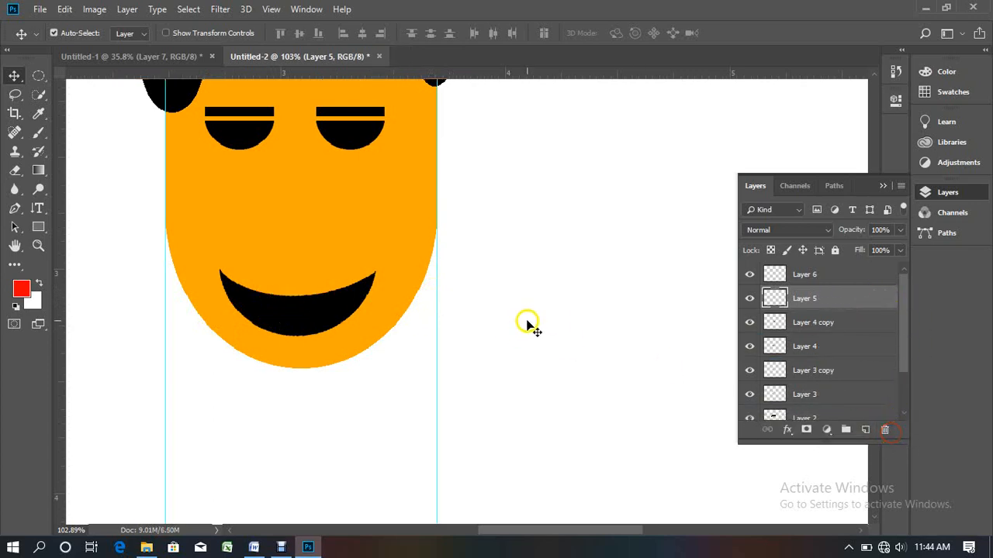
- On a new layer, make a small crescent selection beside the face by subtracting one ellipse from another
{"action": "left_click", "coordinate": [39, 75]}
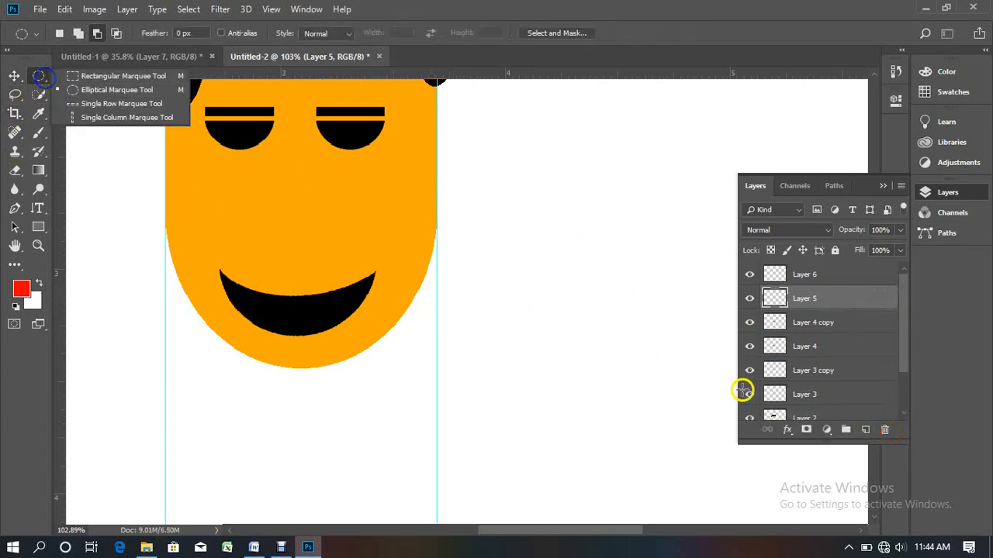
{"action": "left_click", "coordinate": [524, 262]}
{"action": "left_click_drag", "start_coordinate": [524, 262], "coordinate": [532, 280]}
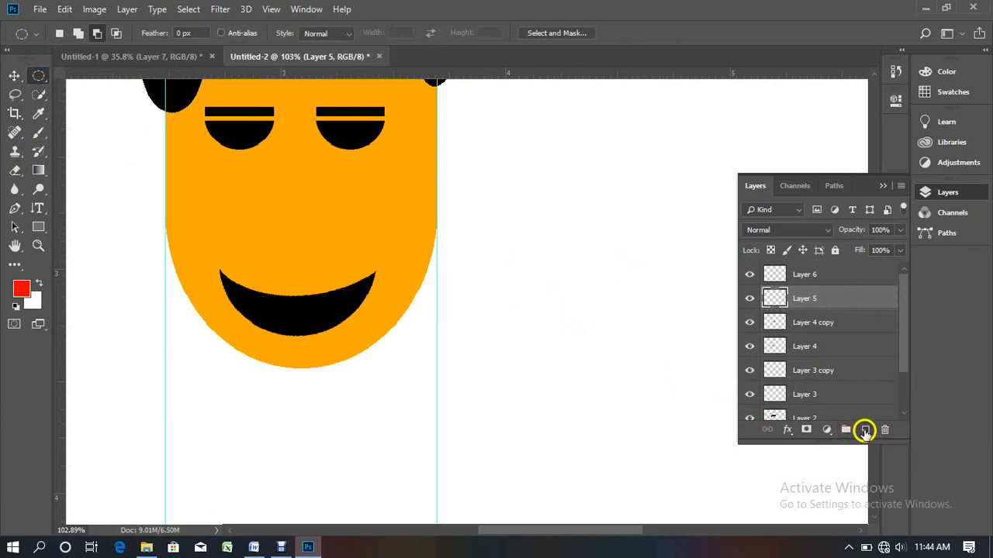
{"action": "left_click", "coordinate": [865, 429]}
{"action": "left_click_drag", "start_coordinate": [545, 218], "coordinate": [629, 340]}
{"action": "left_click_drag", "start_coordinate": [530, 201], "coordinate": [653, 296]}
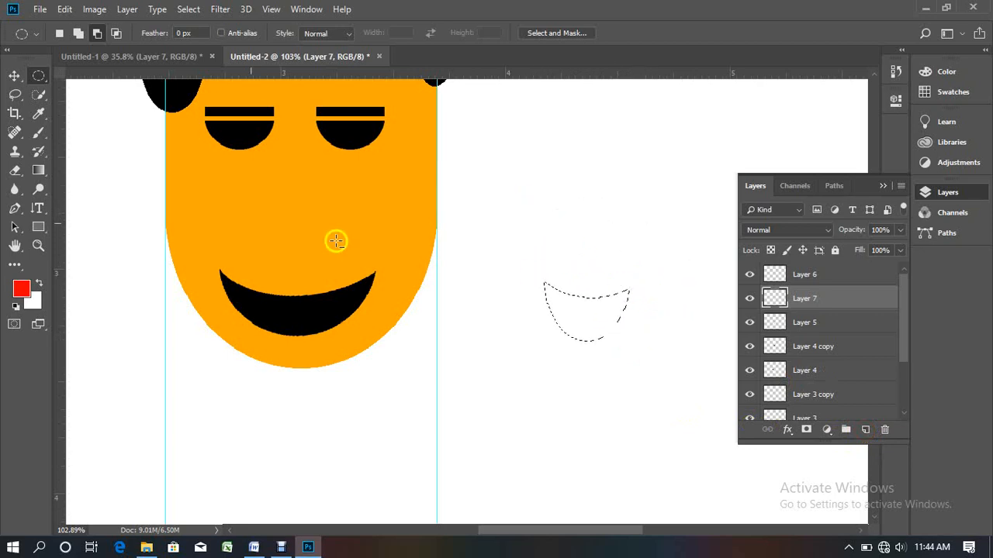
- Fill the small crescent selection with the red foreground color and deselect
{"action": "left_click", "coordinate": [14, 76]}
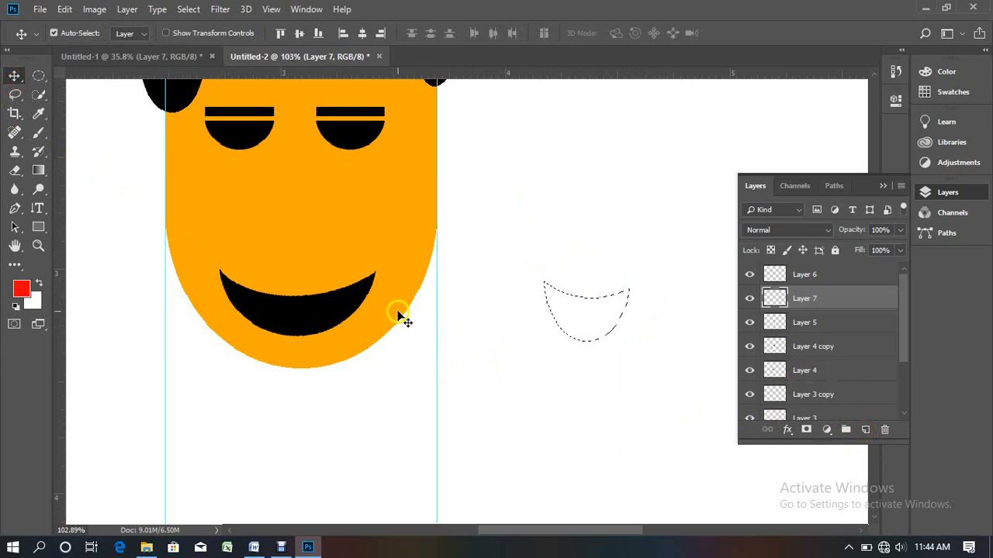
{"action": "key", "text": "alt+BackSpace"}
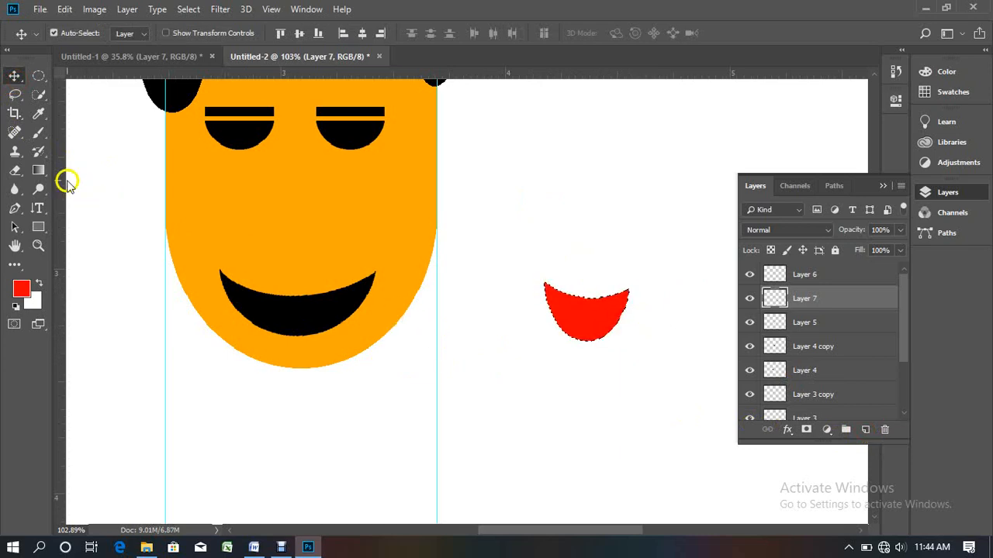
{"action": "key", "text": "ctrl+d"}
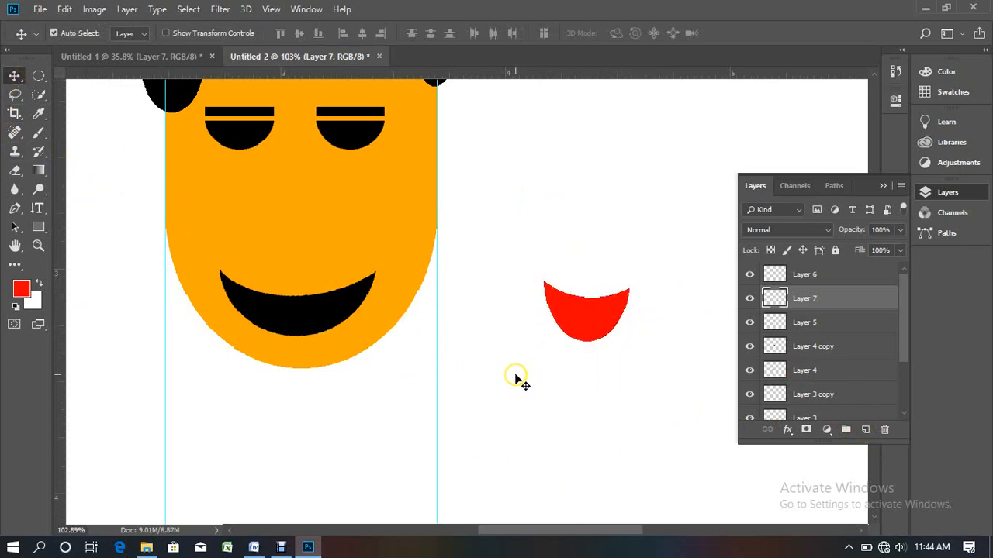
- Move the small red crescent onto the black smile and scale it to about 59.7% wide by 55.6% high
{"action": "left_click_drag", "start_coordinate": [574, 318], "coordinate": [287, 330]}
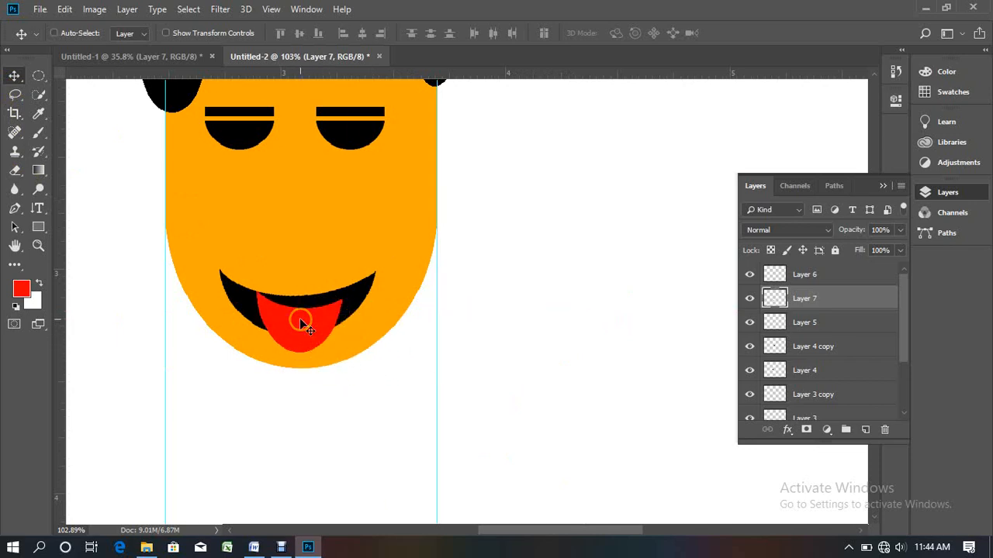
{"action": "key", "text": "ctrl+t"}
{"action": "left_click_drag", "start_coordinate": [342, 353], "coordinate": [314, 314]}
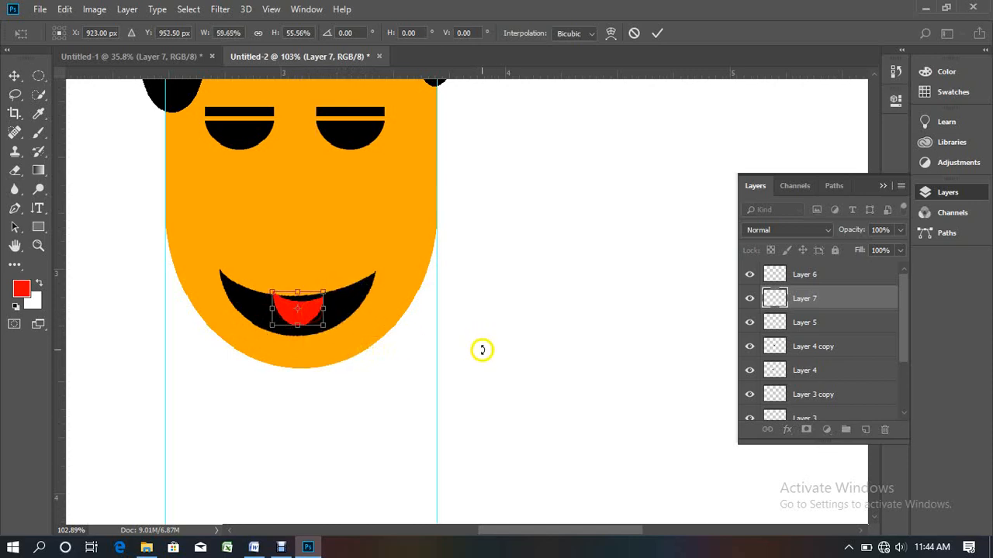
{"action": "key", "text": "Return"}
- Shift the red crescent slightly within the mouth and rotate it about -9 degrees to follow the upper lip
{"action": "left_click_drag", "start_coordinate": [297, 314], "coordinate": [339, 329]}
{"action": "key", "text": "ctrl+t"}
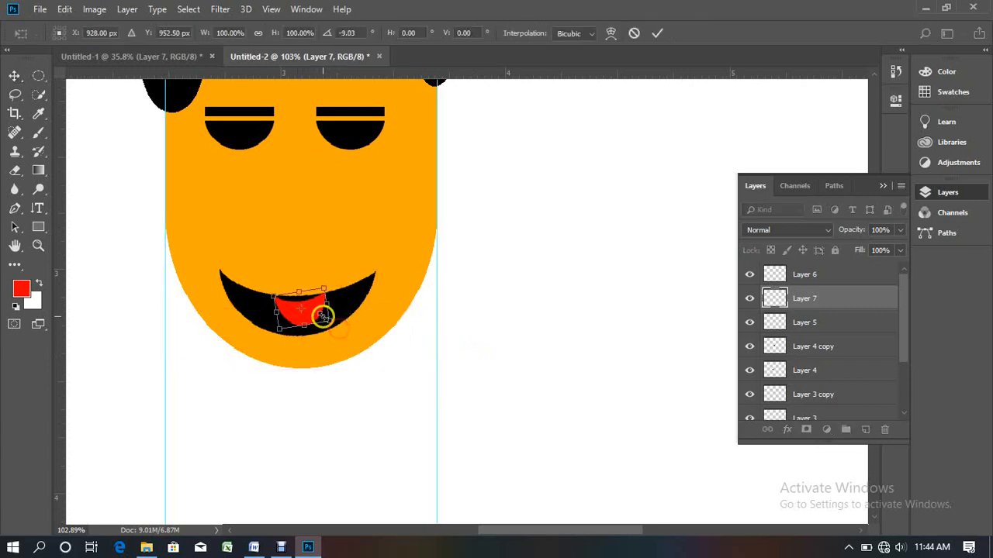
{"action": "key", "text": "Return"}
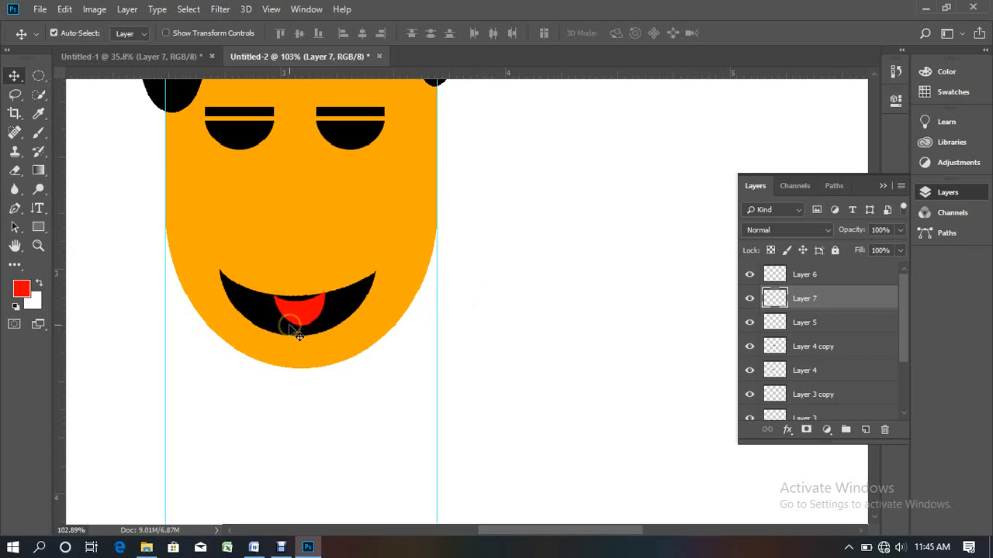
- Try flattening the red crescent to about 72% of its height inside the mouth, and delete its layer
{"action": "scroll", "coordinate": [280, 359], "scroll_direction": "up", "scroll_amount": 3}
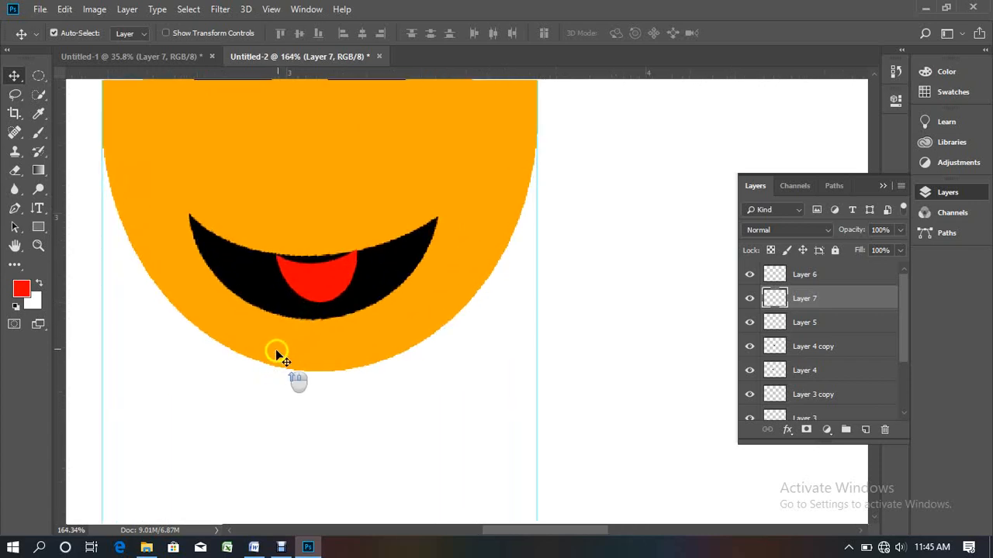
{"action": "mouse_move", "coordinate": [312, 285]}
{"action": "left_mouse_down"}
{"action": "mouse_move", "coordinate": [337, 304]}
{"action": "mouse_move", "coordinate": [314, 292]}
{"action": "left_mouse_up"}
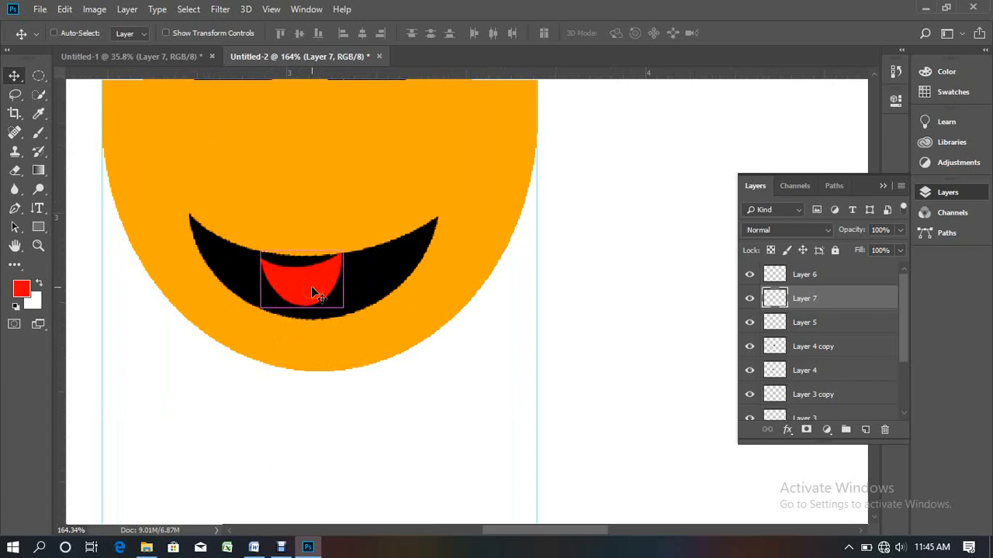
{"action": "key", "text": "ctrl+t"}
{"action": "left_click_drag", "start_coordinate": [301, 254], "coordinate": [304, 266]}
{"action": "left_click_drag", "start_coordinate": [318, 301], "coordinate": [338, 283]}
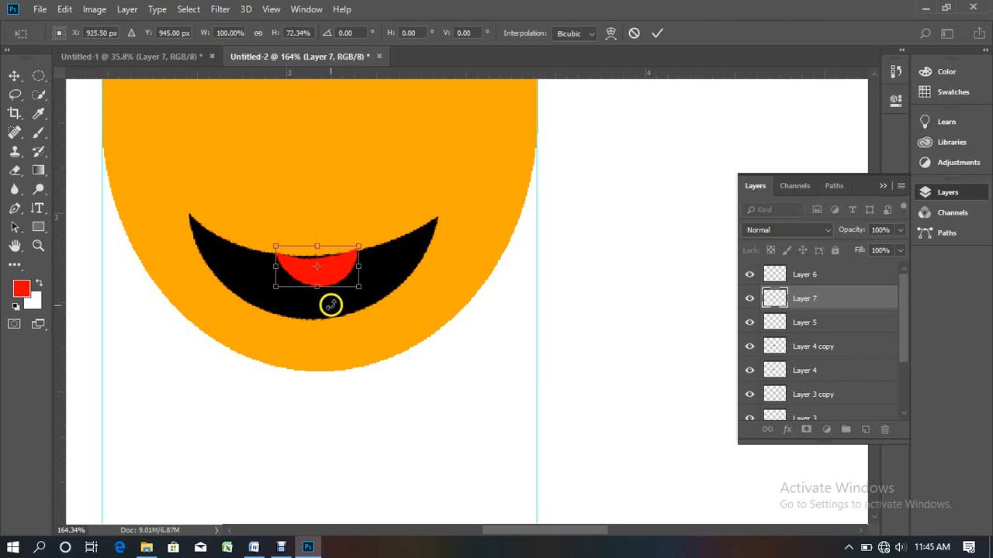
{"action": "left_click_drag", "start_coordinate": [317, 247], "coordinate": [328, 272]}
{"action": "double_click", "coordinate": [336, 263]}
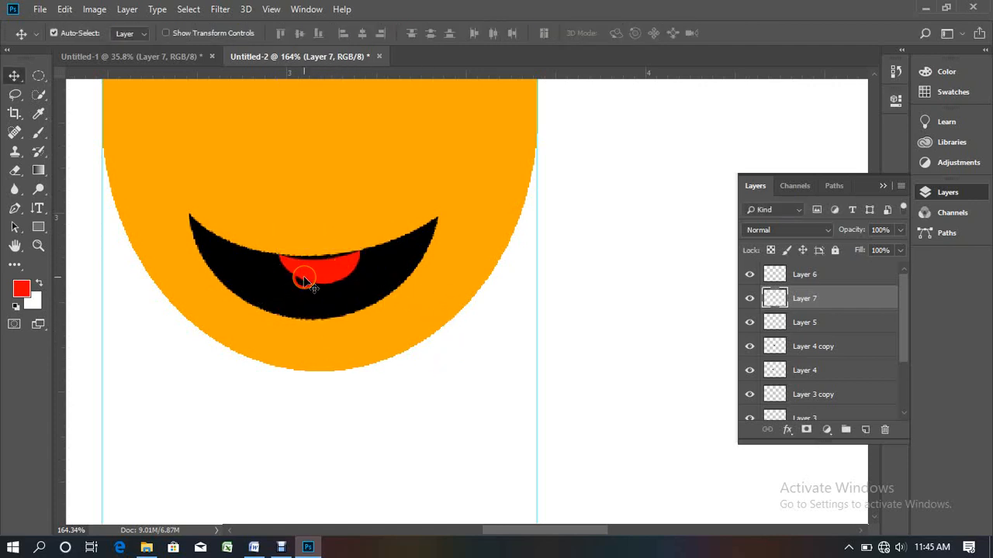
{"action": "key", "text": "ctrl+e"}
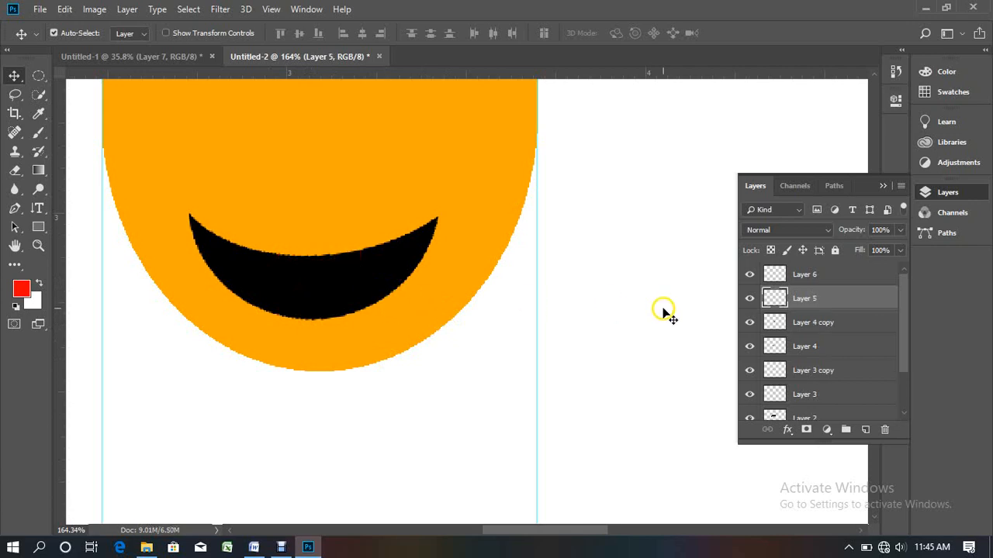
- With Layer 5 active, draw a large elliptical selection on the empty canvas beside the face
{"action": "left_click_drag", "start_coordinate": [698, 317], "coordinate": [544, 374]}
{"action": "scroll", "coordinate": [554, 356], "scroll_direction": "down", "scroll_amount": 5}
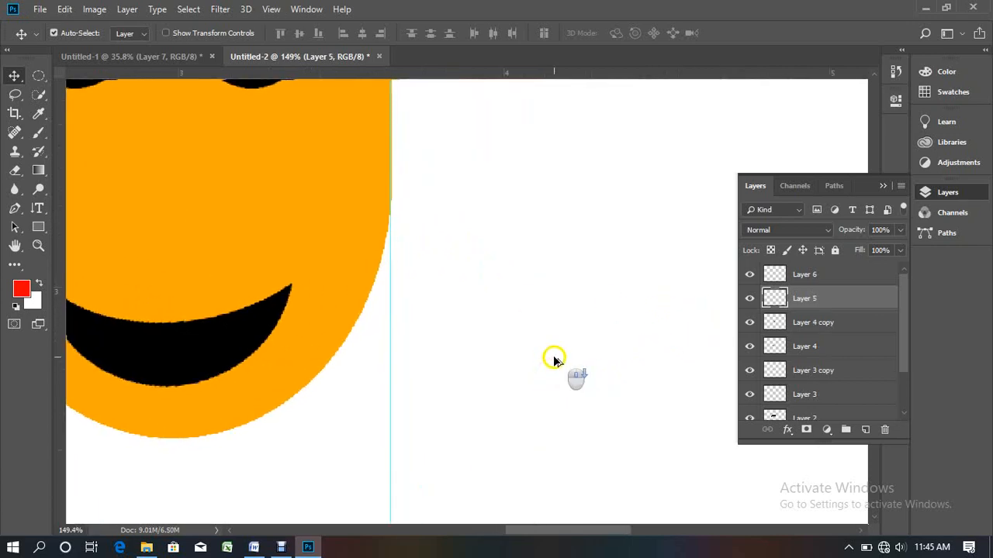
{"action": "left_click_drag", "start_coordinate": [590, 322], "coordinate": [412, 355]}
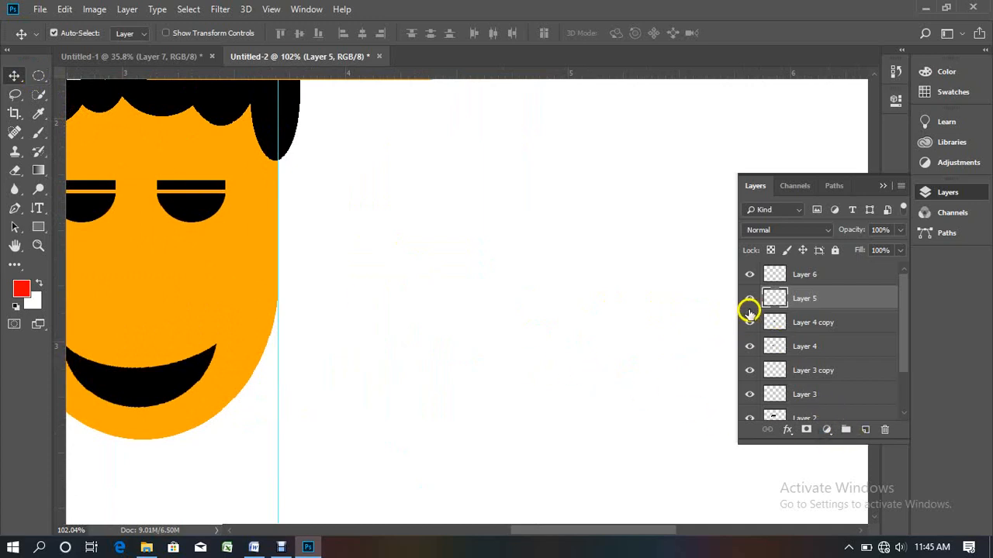
{"action": "left_click", "coordinate": [749, 298]}
{"action": "left_click", "coordinate": [749, 298]}
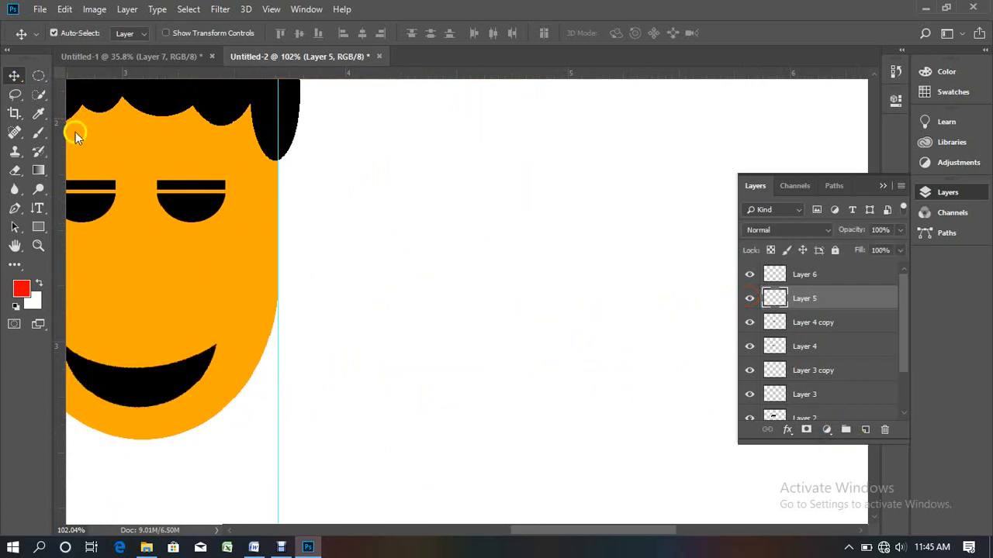
{"action": "left_click", "coordinate": [39, 75]}
{"action": "left_click_drag", "start_coordinate": [493, 279], "coordinate": [597, 410]}
- Subtract a wide ellipse from the selection to leave a smile shape and fill it with black
{"action": "left_click_drag", "start_coordinate": [384, 183], "coordinate": [641, 363]}
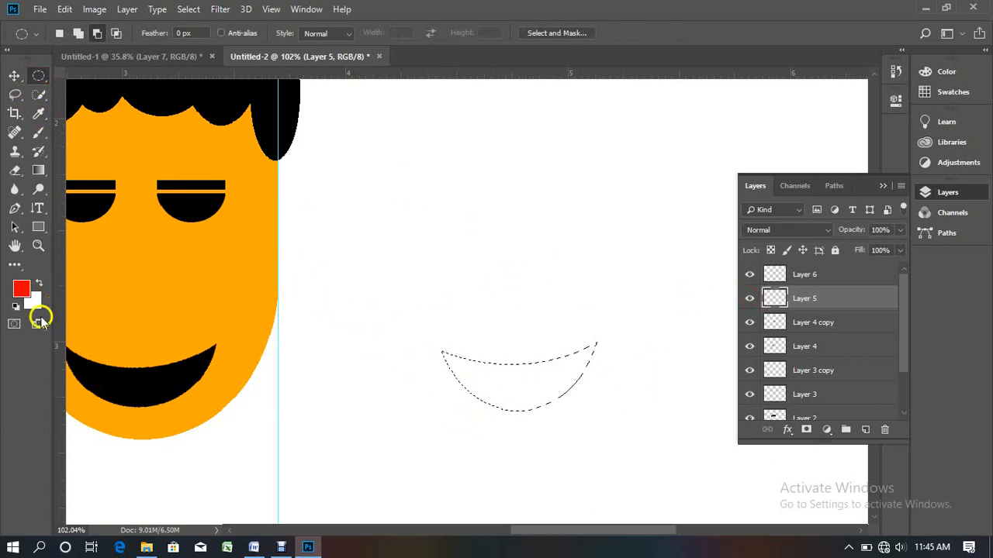
{"action": "left_click", "coordinate": [16, 307]}
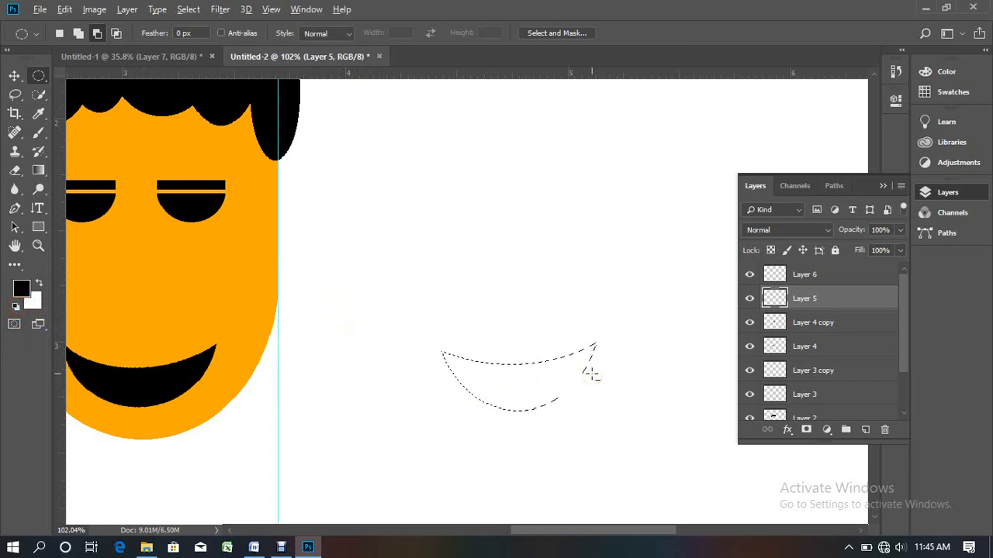
{"action": "key", "text": "alt+BackSpace"}
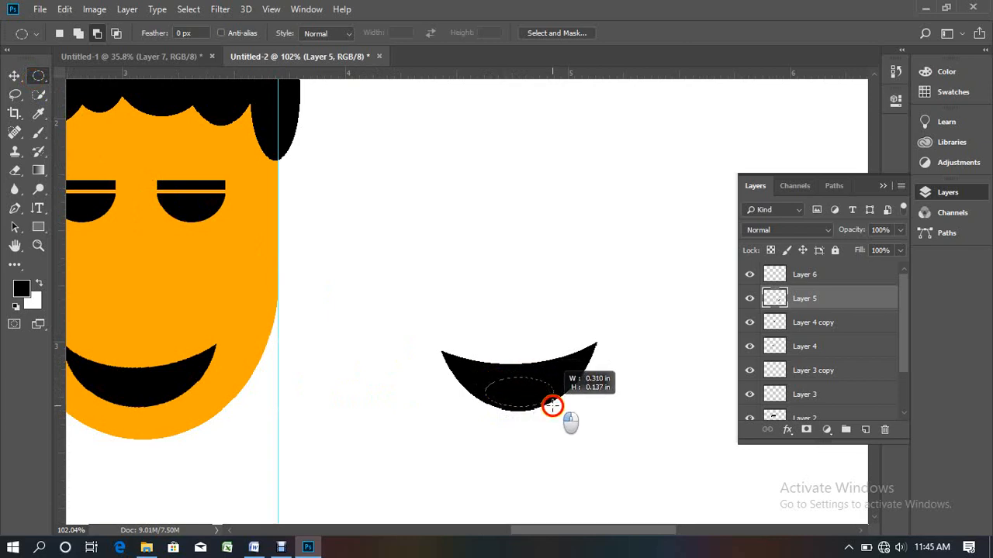
- Select an oval about 0.3 in wide inside the new black smile, fill it with red (#ff0000) on a new layer and deselect
{"action": "left_click_drag", "start_coordinate": [550, 408], "coordinate": [549, 408]}
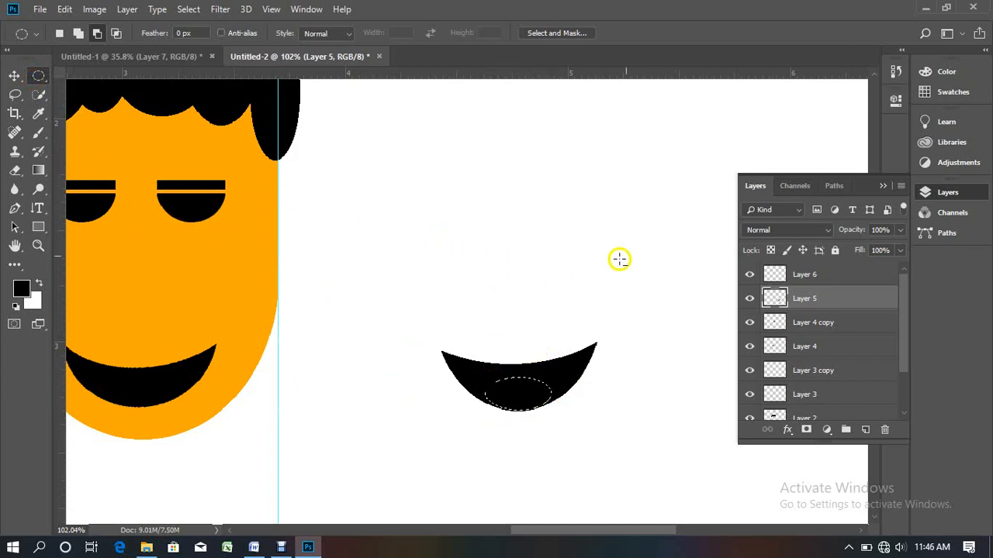
{"action": "left_click", "coordinate": [10, 287]}
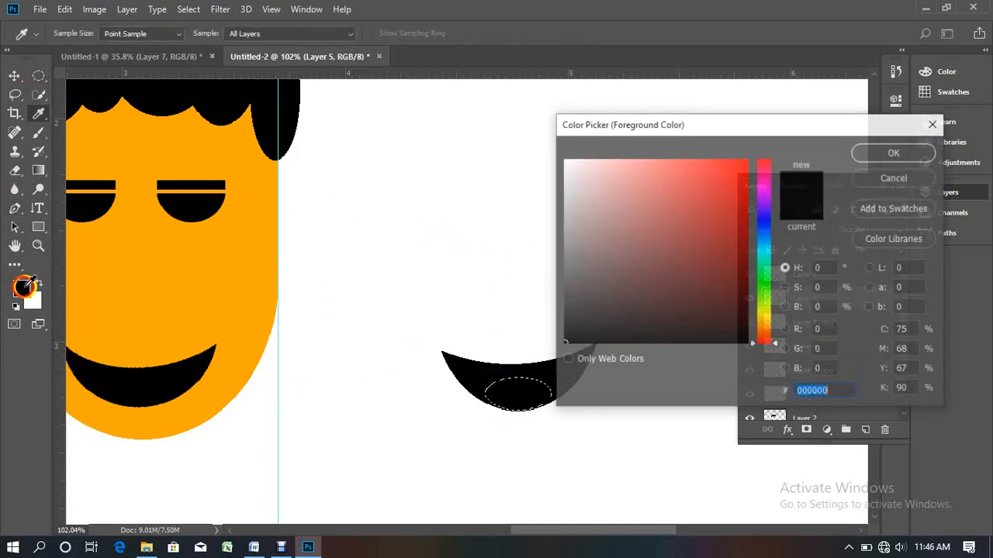
{"action": "left_click_drag", "start_coordinate": [719, 224], "coordinate": [756, 153]}
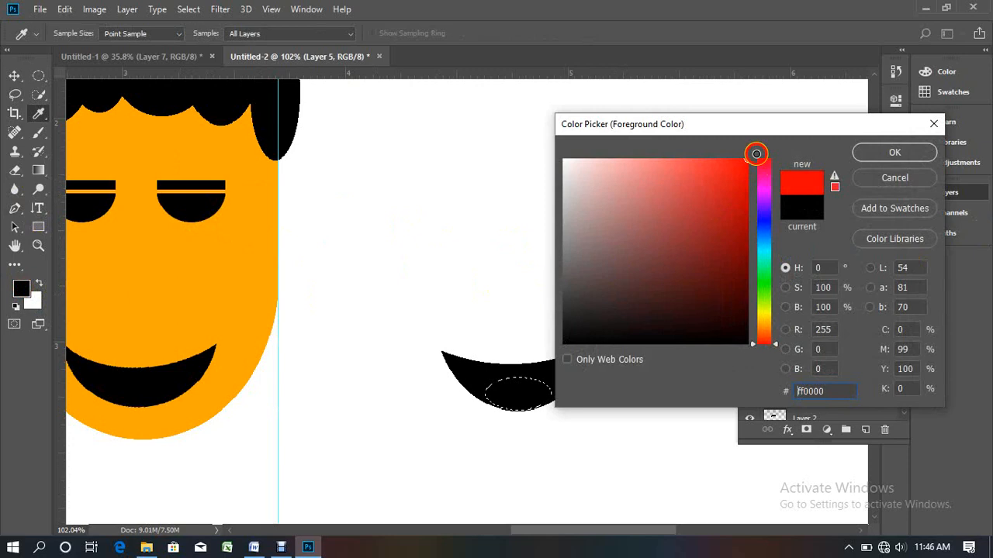
{"action": "left_click", "coordinate": [883, 154]}
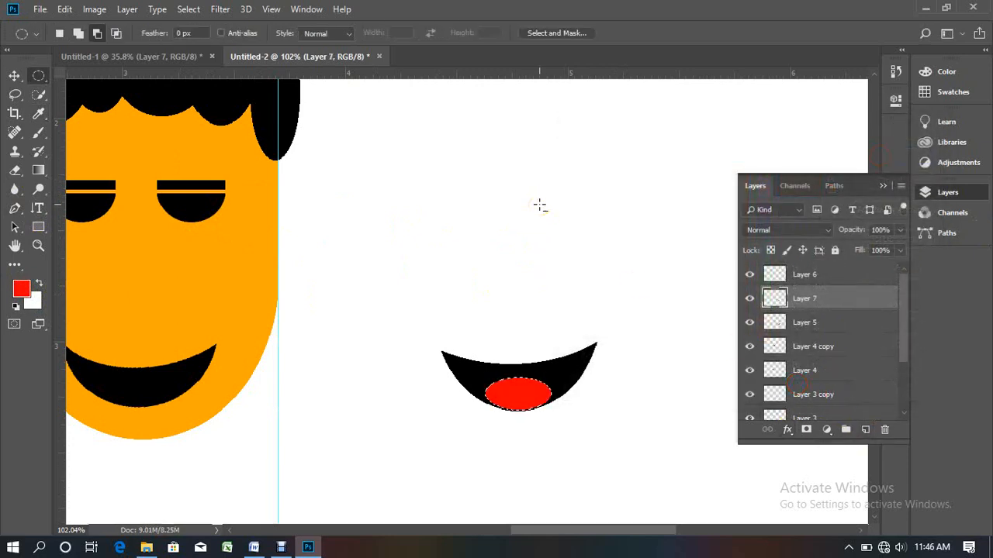
{"action": "left_click", "coordinate": [537, 204]}
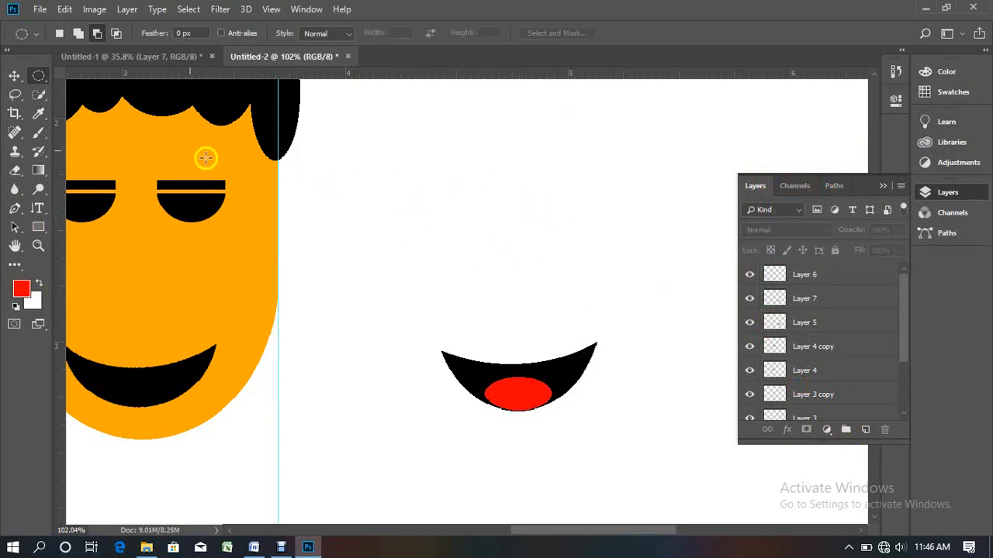
- Select the red oval and black smile layers together and try to move them as one
{"action": "left_click", "coordinate": [14, 76]}
{"action": "left_click", "coordinate": [399, 237]}
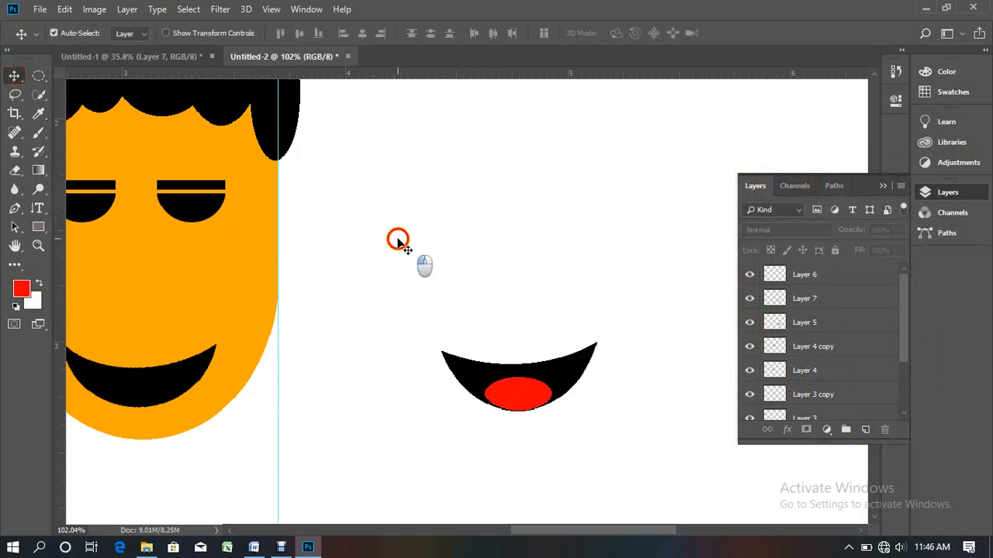
{"action": "left_click", "coordinate": [508, 392]}
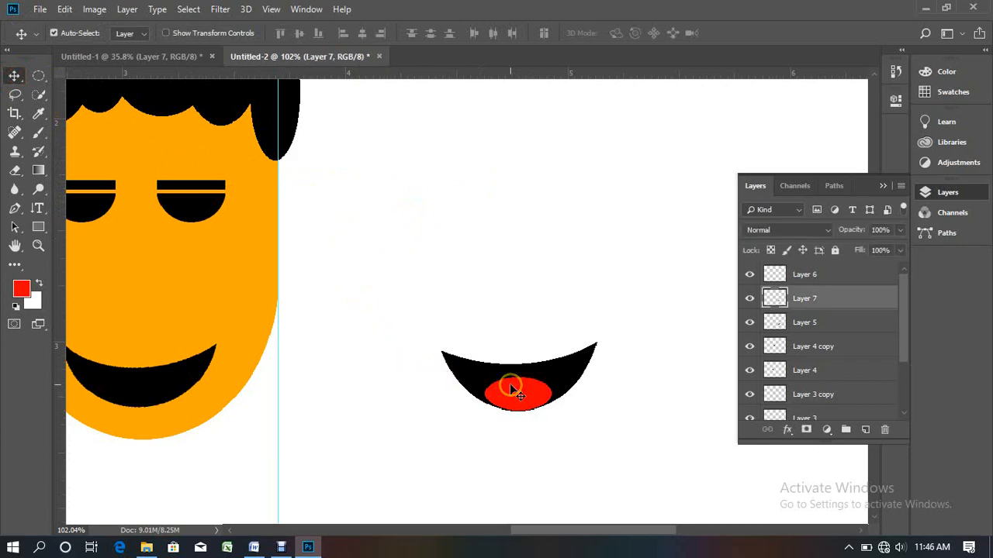
{"action": "left_click", "coordinate": [505, 304]}
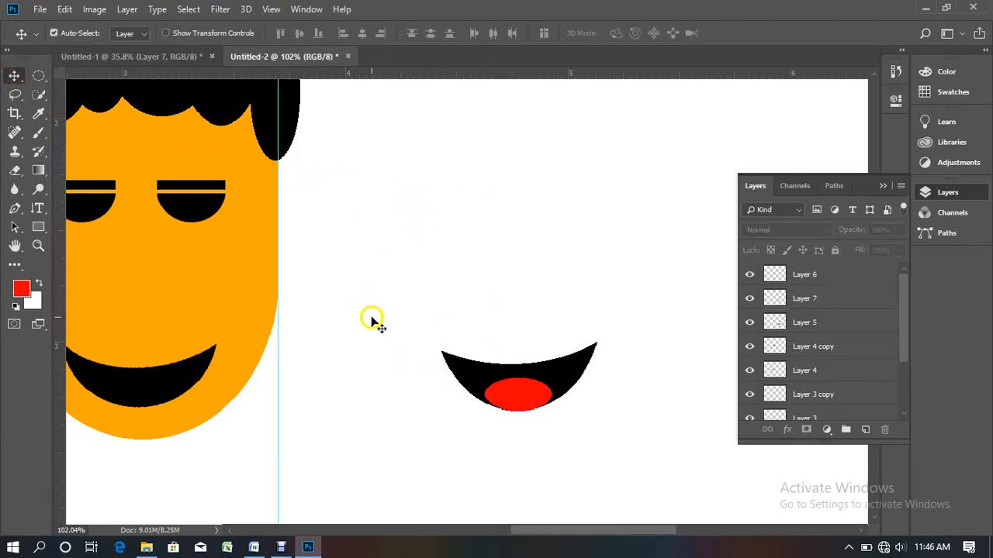
{"action": "left_click_drag", "start_coordinate": [373, 313], "coordinate": [676, 454]}
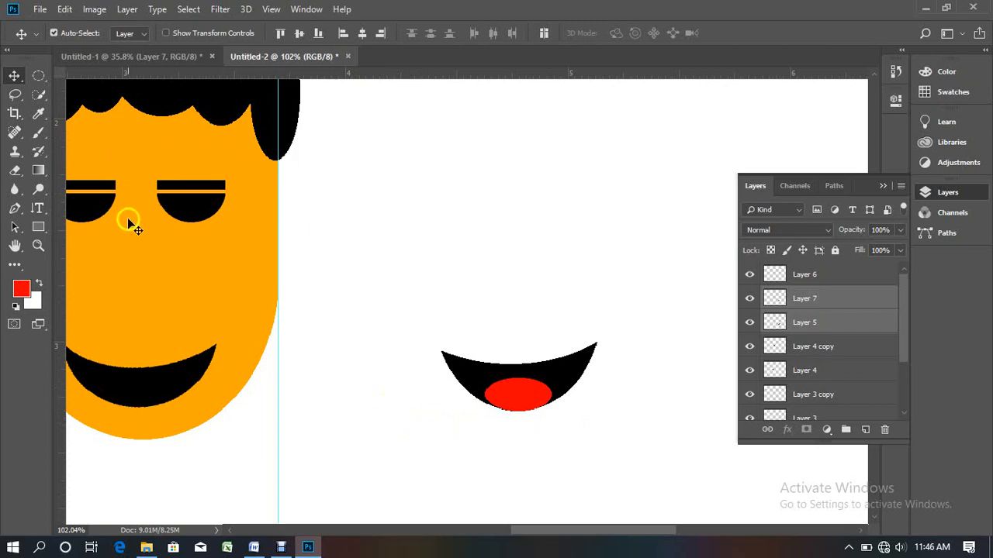
{"action": "left_click_drag", "start_coordinate": [163, 375], "coordinate": [253, 296]}
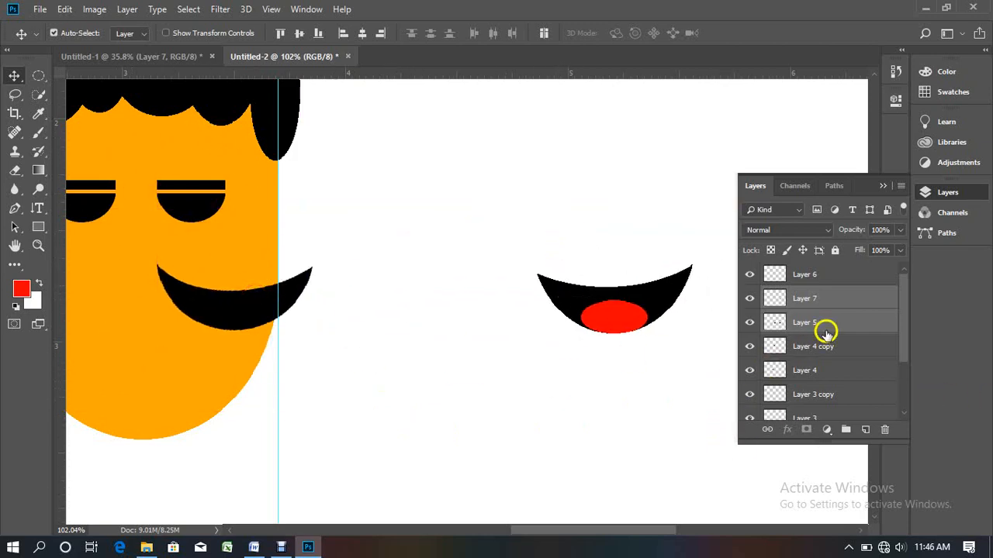
- Undo the move, the red oval, the black fill and the subtraction, back to the plain elliptical selection
{"action": "key", "text": "ctrl+z"}
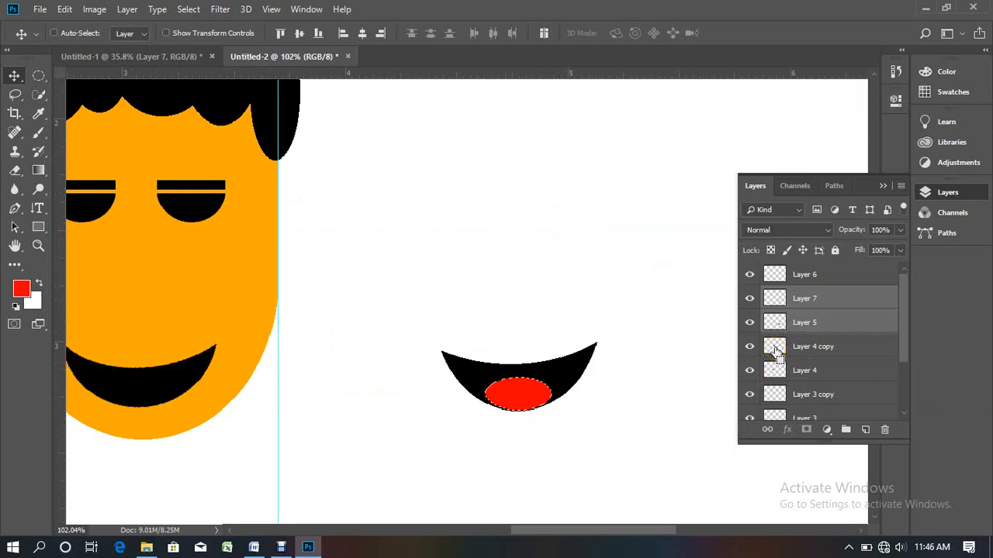
{"action": "key", "text": "ctrl+alt+z"}
{"action": "key", "text": "ctrl+alt+z"}
{"action": "key", "text": "ctrl+alt+z"}
{"action": "key", "text": "ctrl+alt+z"}
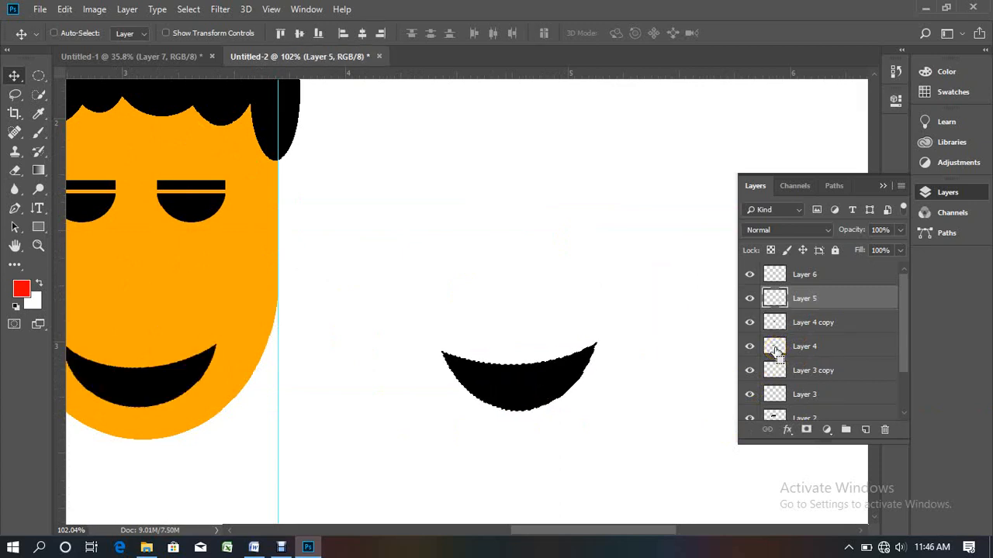
{"action": "key", "text": "ctrl+alt+z"}
{"action": "key", "text": "ctrl+alt+z"}
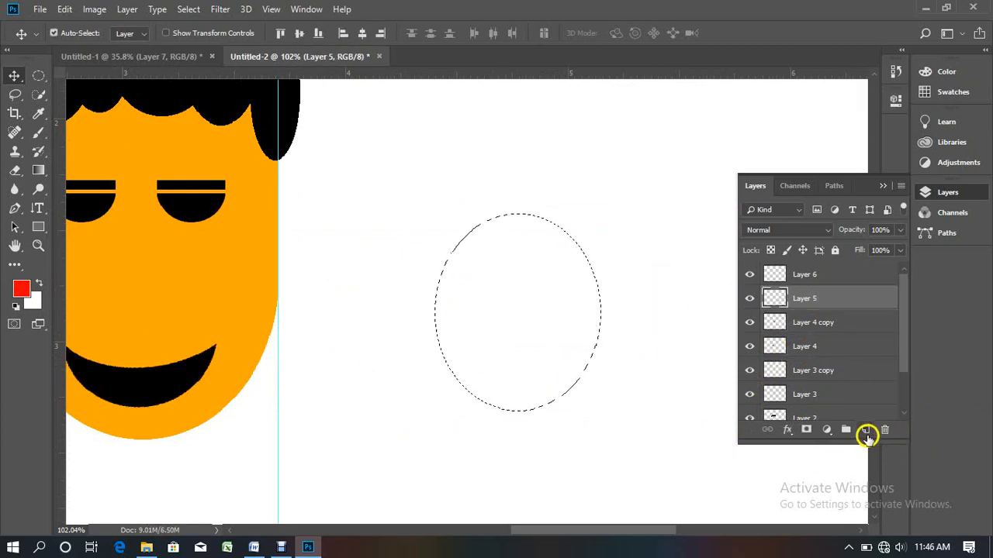
- On a new layer, subtract a wide ellipse from the selection, fill the remaining smile shape with black and deselect
{"action": "left_click", "coordinate": [866, 432]}
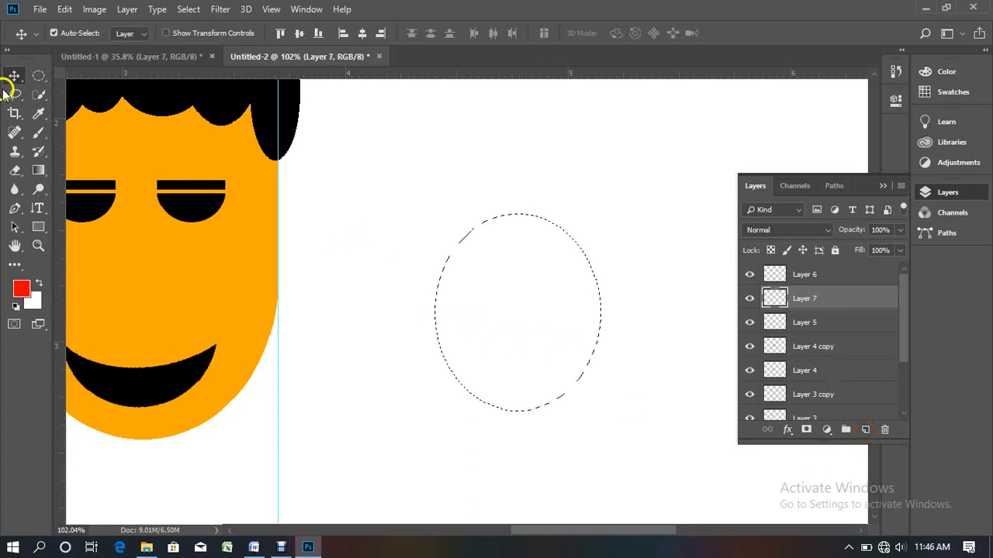
{"action": "left_click", "coordinate": [38, 76]}
{"action": "left_click_drag", "start_coordinate": [415, 207], "coordinate": [627, 368]}
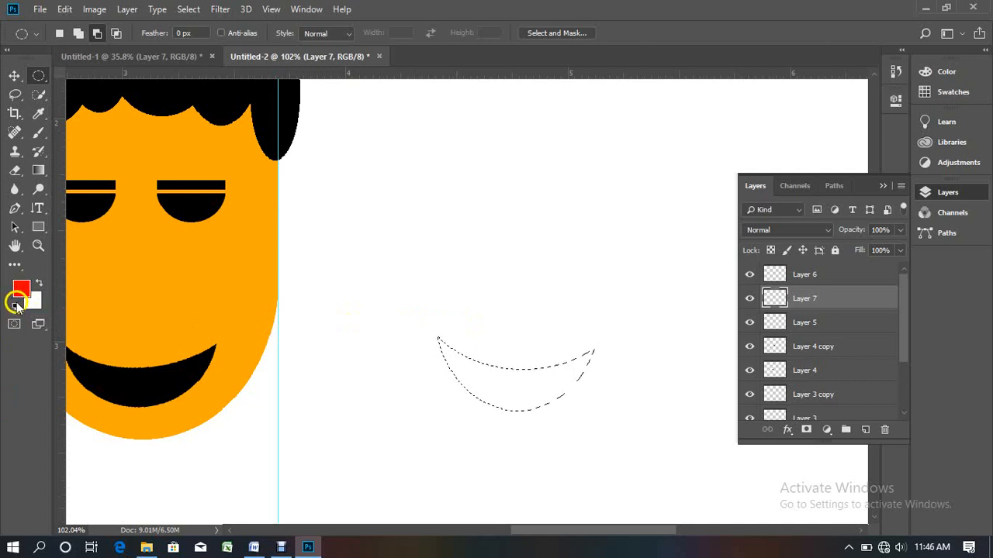
{"action": "left_click", "coordinate": [15, 308]}
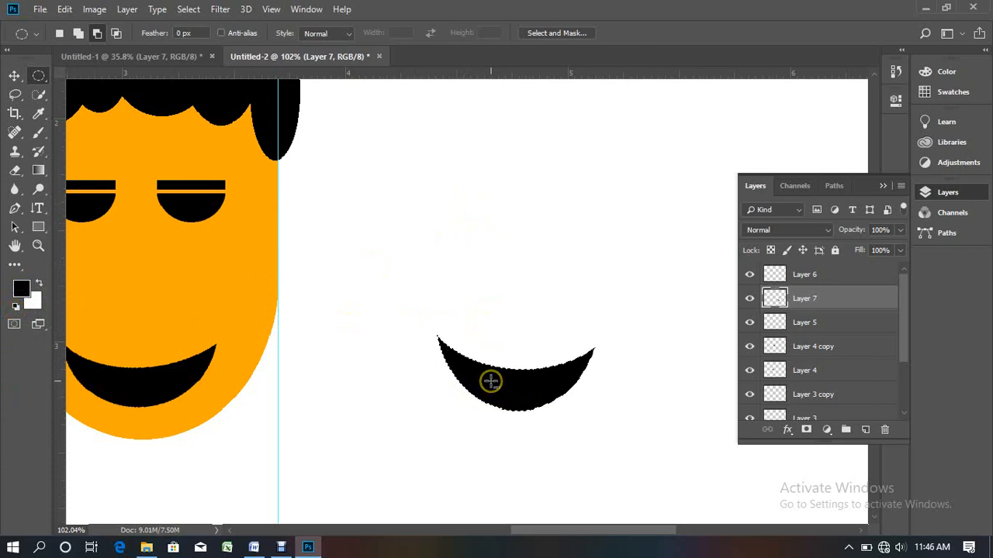
{"action": "key", "text": "ctrl+d"}
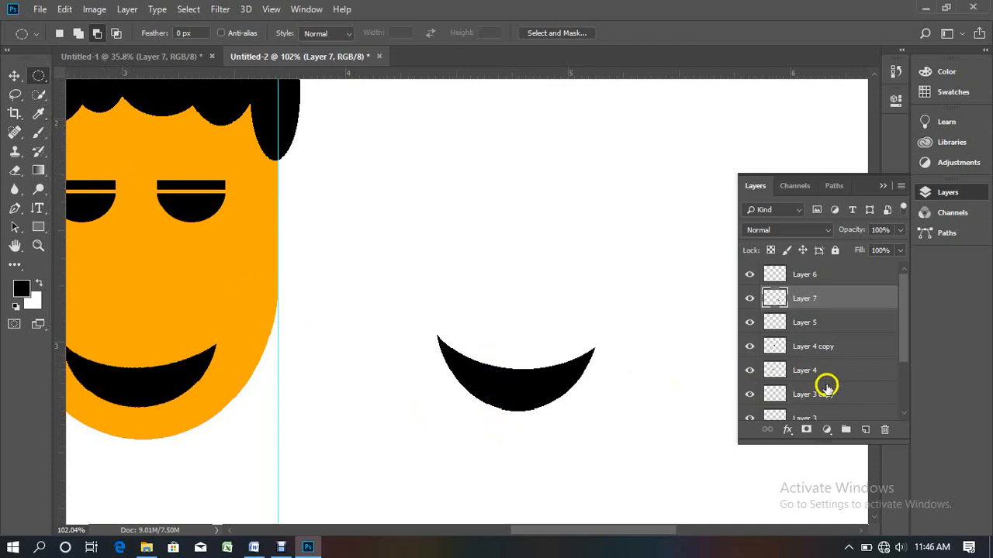
- Select an oval about 0.23 in wide in the new smile's lower middle, fill it with red (#ff0000) on a new layer and deselect
{"action": "left_click", "coordinate": [865, 429]}
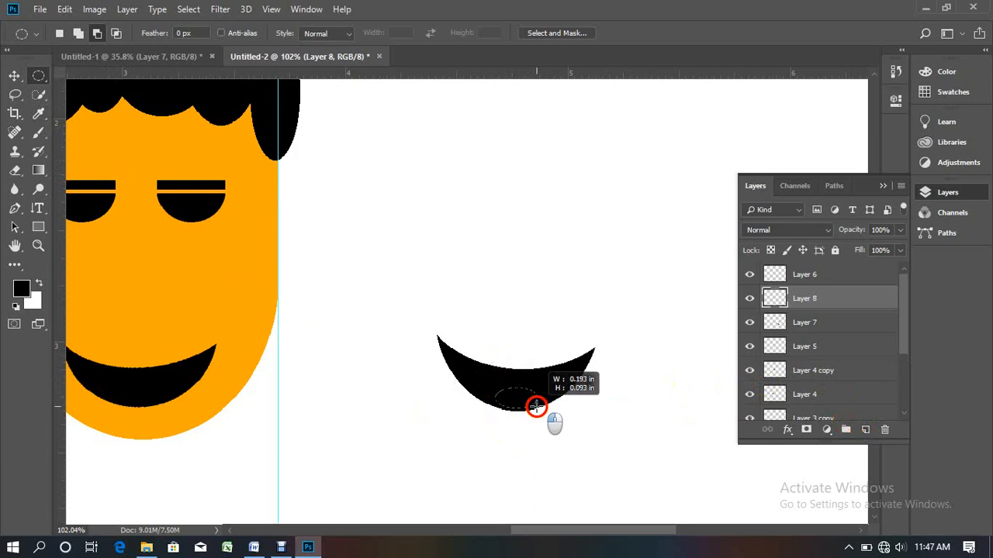
{"action": "left_click_drag", "start_coordinate": [536, 395], "coordinate": [542, 410]}
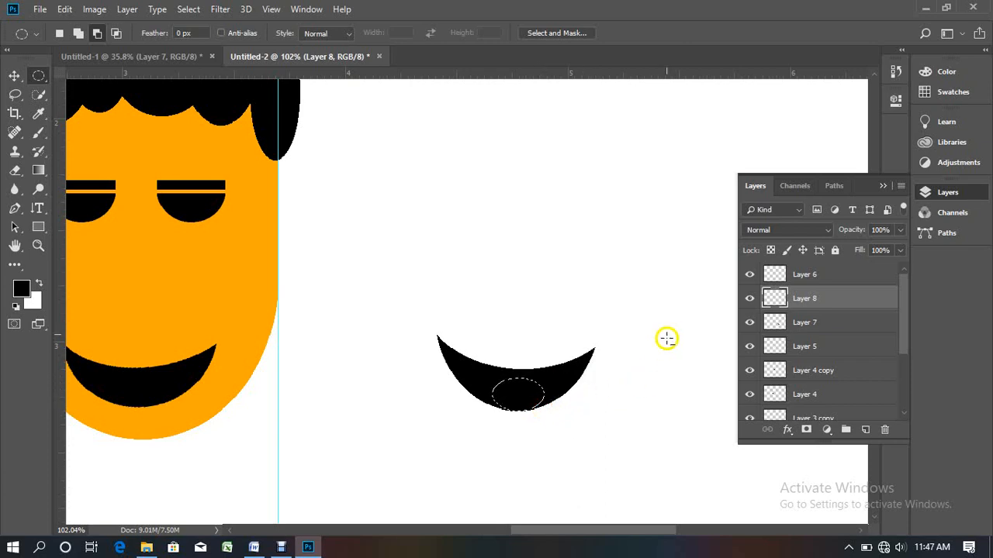
{"action": "left_click", "coordinate": [18, 293]}
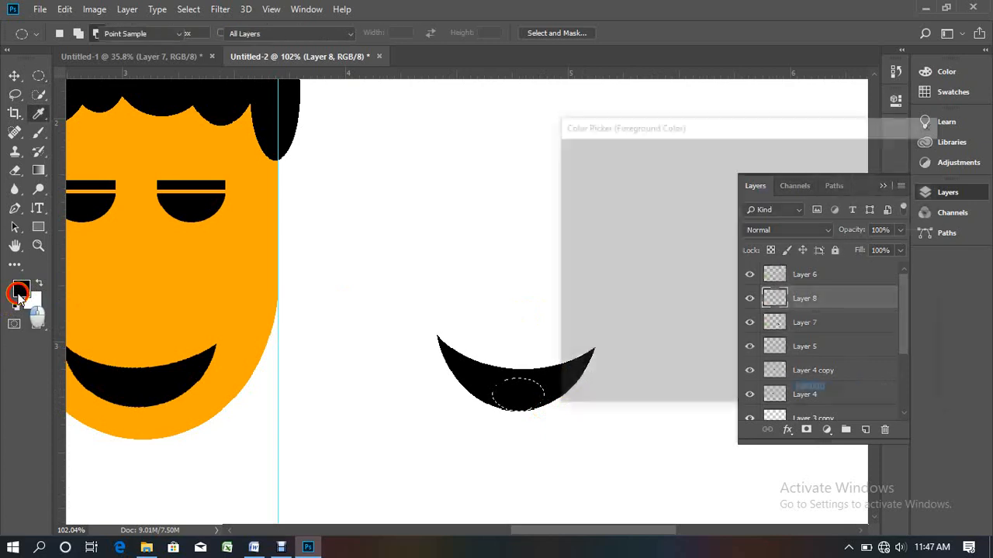
{"action": "left_click_drag", "start_coordinate": [739, 230], "coordinate": [751, 102]}
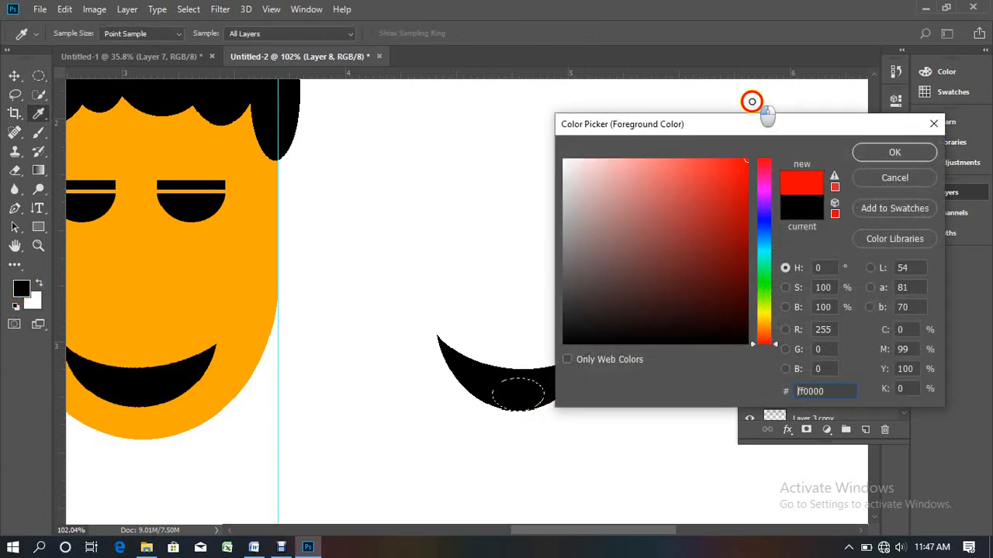
{"action": "left_click", "coordinate": [862, 153]}
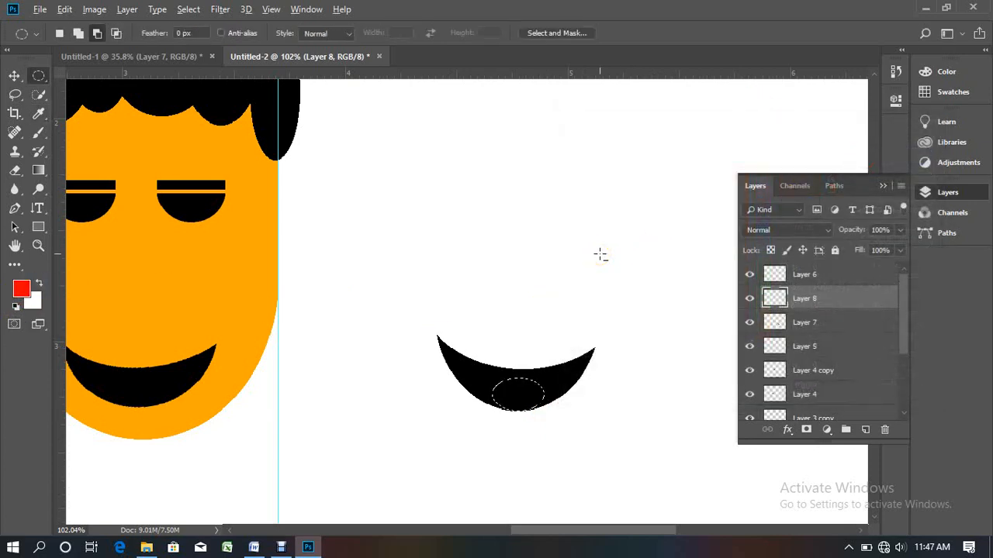
{"action": "left_click", "coordinate": [569, 259]}
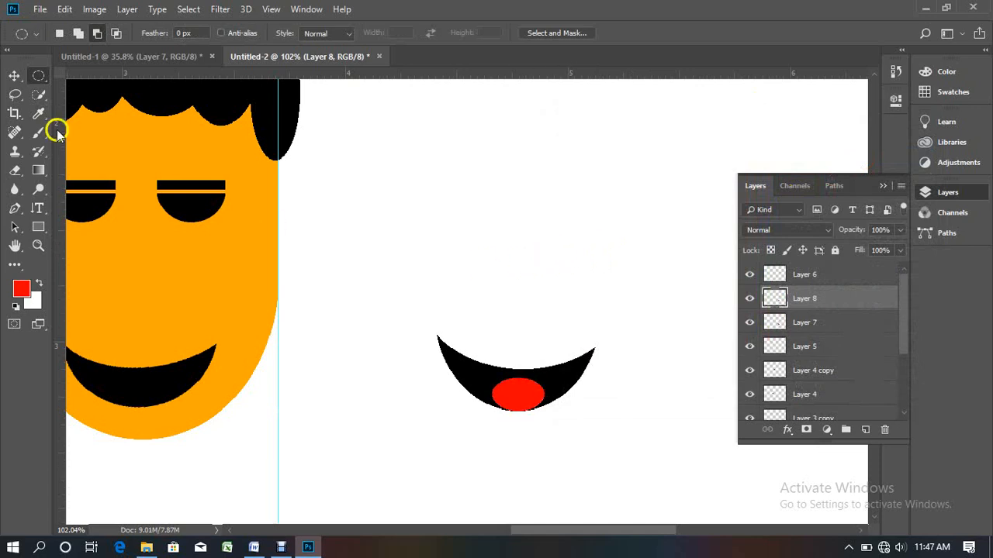
- Move the old black smile off the face onto the blank canvas beside it
{"action": "left_click", "coordinate": [12, 75]}
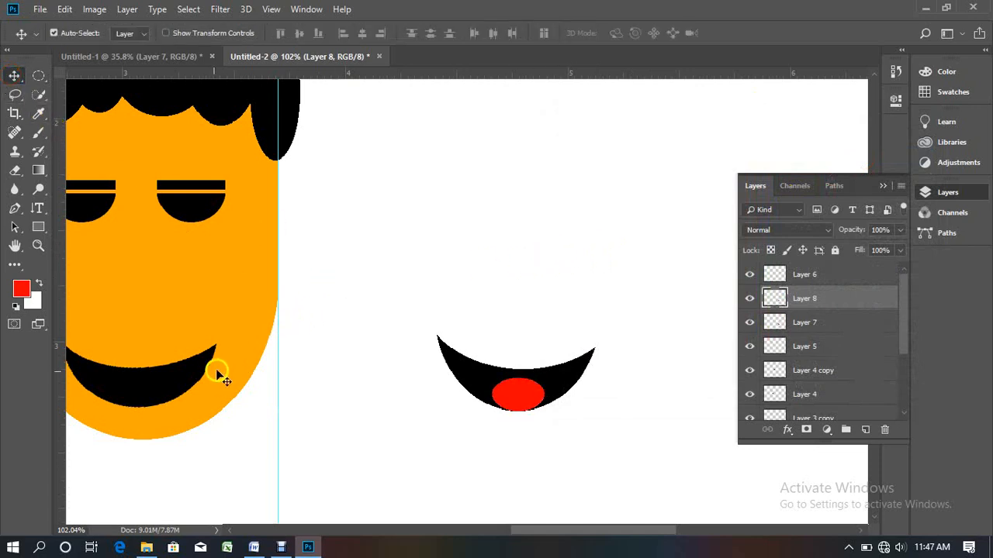
{"action": "left_click", "coordinate": [190, 376]}
{"action": "left_click_drag", "start_coordinate": [197, 382], "coordinate": [646, 258]}
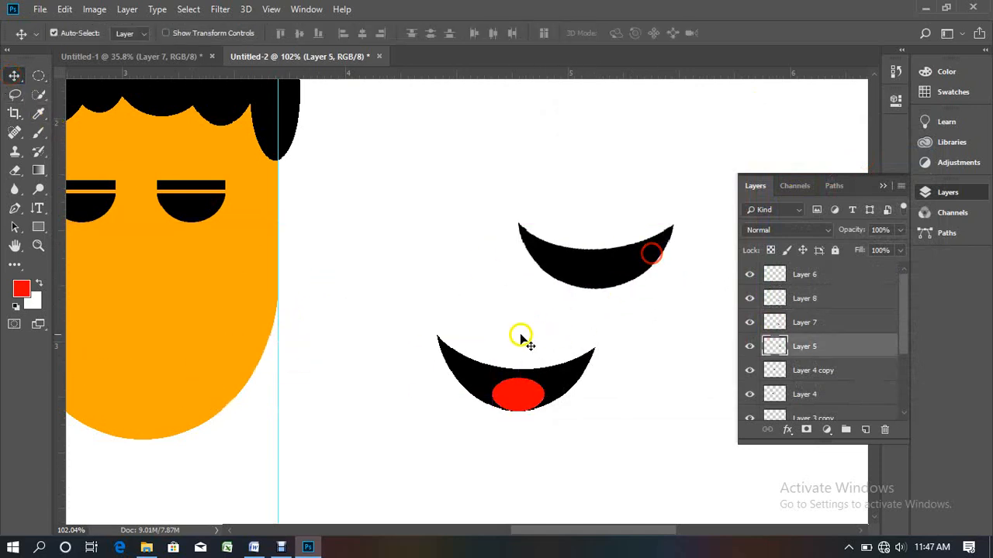
- Select the new black smile and its red tongue together, place them as the mouth on the lower face and deselect
{"action": "left_click_drag", "start_coordinate": [362, 338], "coordinate": [587, 429]}
{"action": "left_click_drag", "start_coordinate": [537, 402], "coordinate": [384, 434]}
{"action": "scroll", "coordinate": [173, 417], "scroll_direction": "up", "scroll_amount": 2}
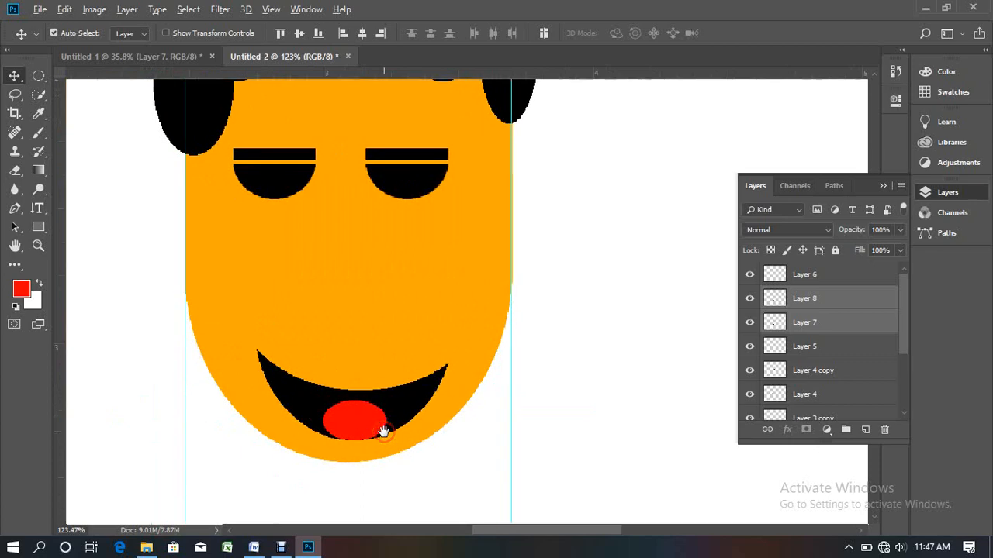
{"action": "scroll", "coordinate": [384, 435], "scroll_direction": "down", "scroll_amount": 3}
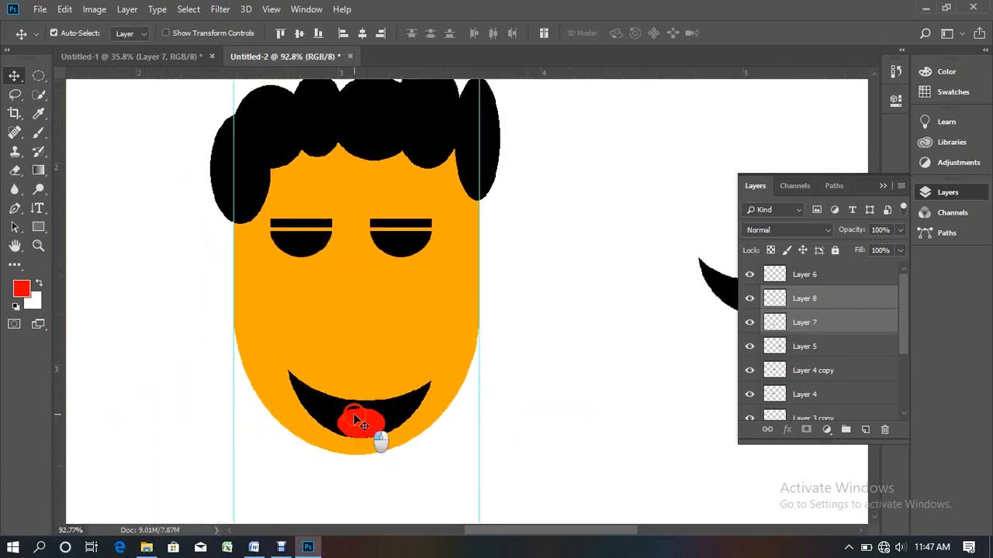
{"action": "left_click_drag", "start_coordinate": [392, 446], "coordinate": [390, 428]}
{"action": "left_click", "coordinate": [634, 406]}
{"action": "scroll", "coordinate": [523, 422], "scroll_direction": "down", "scroll_amount": 2}
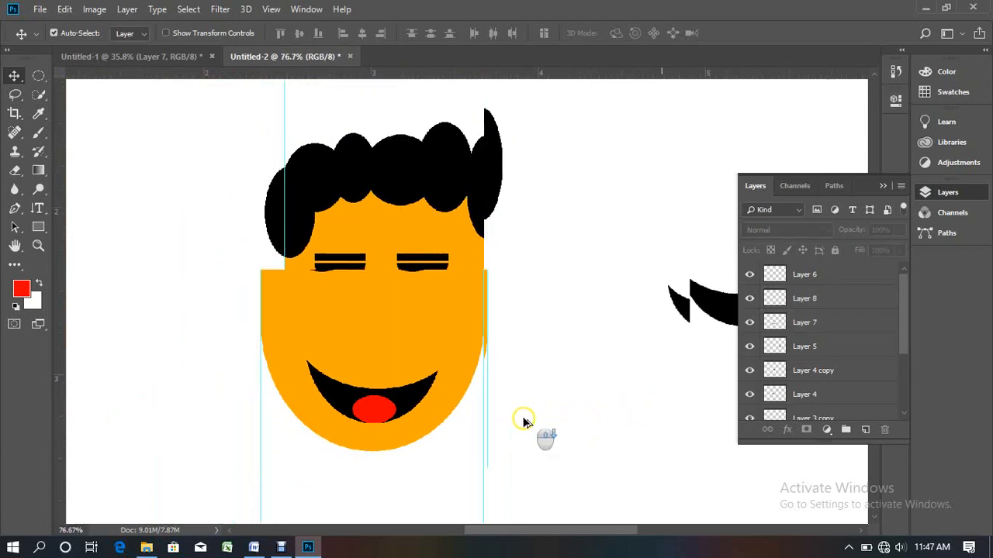
{"action": "left_click_drag", "start_coordinate": [523, 408], "coordinate": [468, 437]}
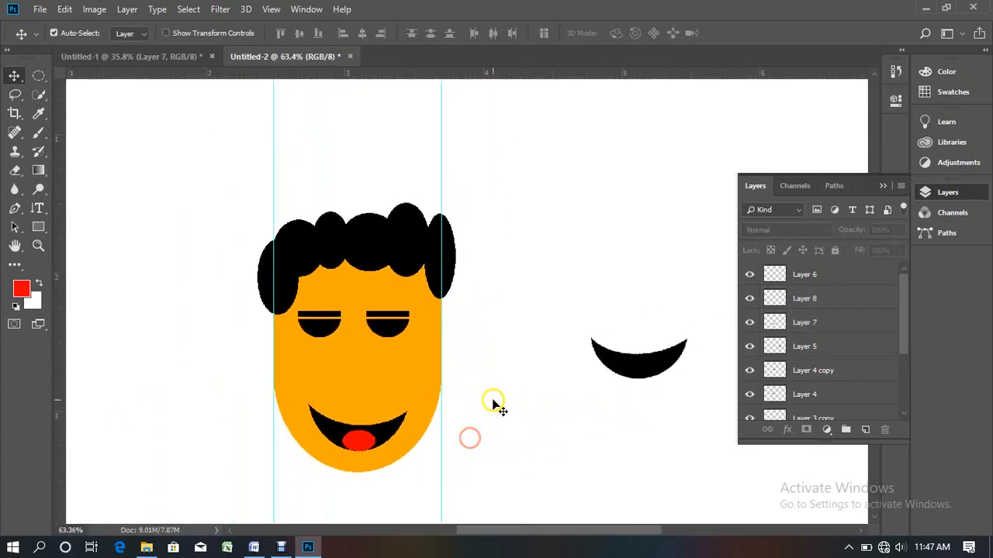
{"action": "left_click_drag", "start_coordinate": [492, 406], "coordinate": [412, 341]}
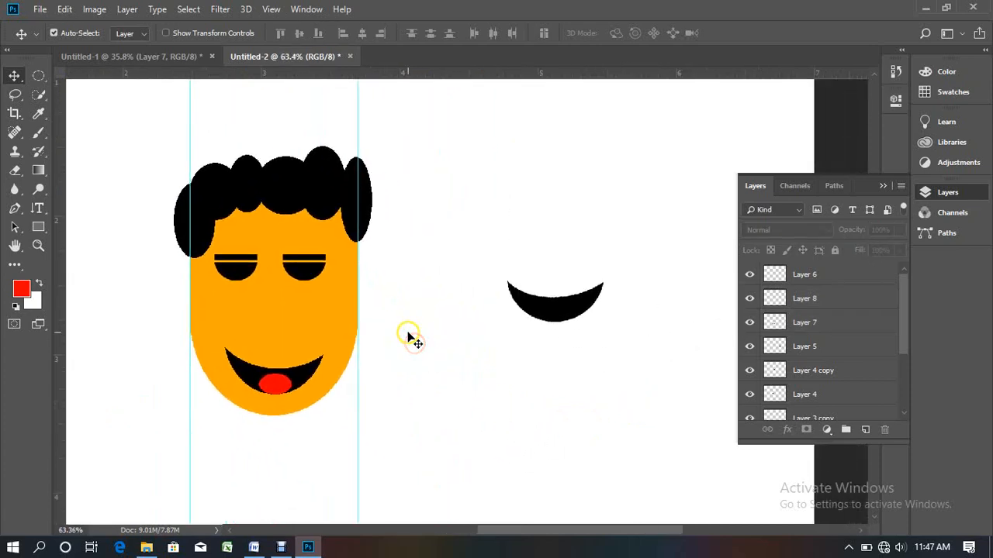
- Stretch the red tongue to about 145% of its width, centre it in the black mouth and deselect
{"action": "left_click", "coordinate": [276, 386]}
{"action": "key", "text": "ctrl+t"}
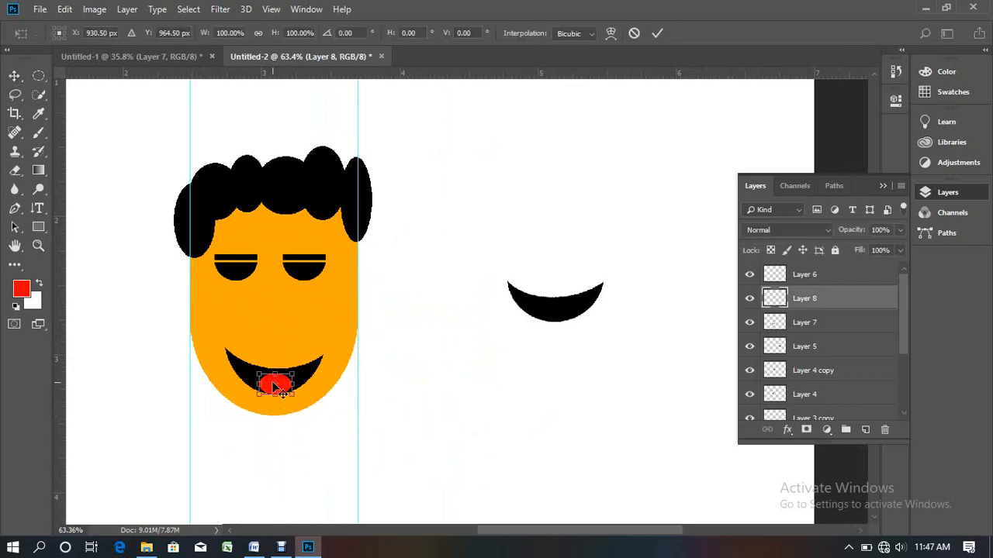
{"action": "left_click_drag", "start_coordinate": [292, 384], "coordinate": [244, 384]}
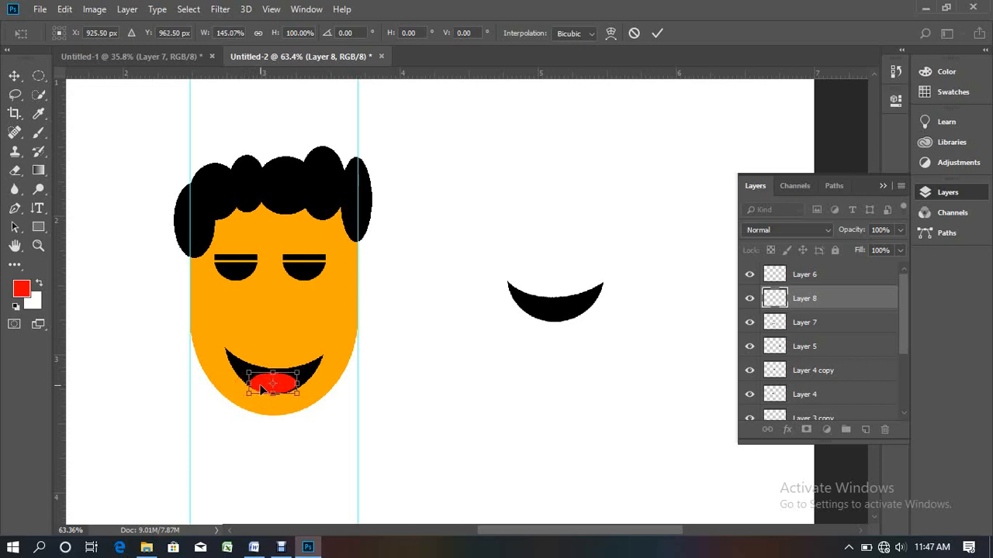
{"action": "key", "text": "Return"}
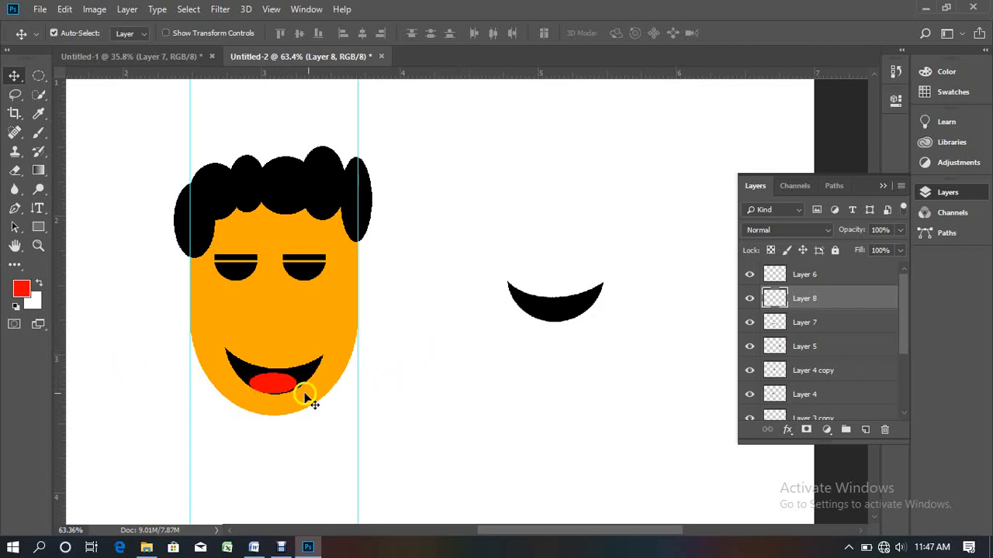
{"action": "left_click_drag", "start_coordinate": [273, 383], "coordinate": [279, 384]}
{"action": "left_click", "coordinate": [404, 369]}
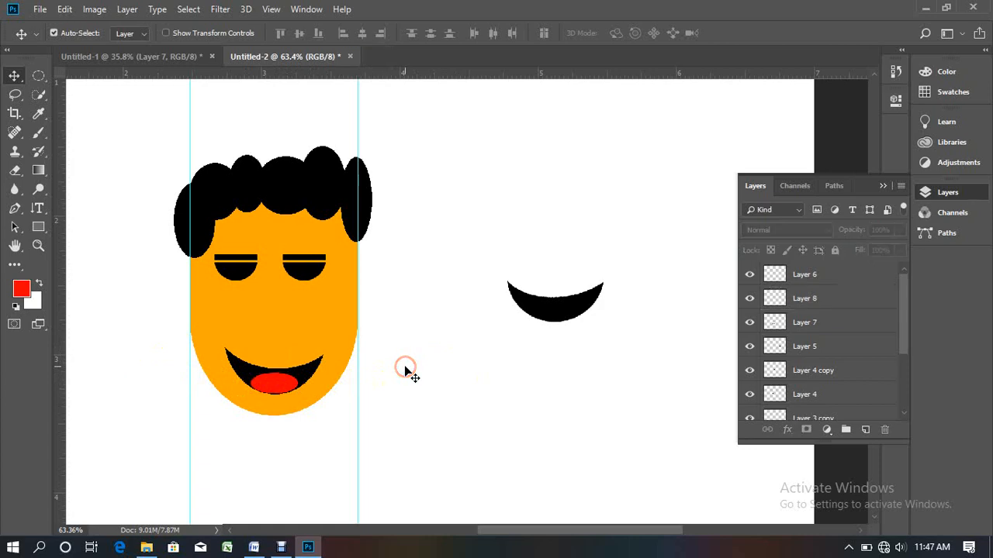
- Delete the layer of the old black smile beside the face
{"action": "left_click_drag", "start_coordinate": [581, 319], "coordinate": [740, 154]}
{"action": "left_click_drag", "start_coordinate": [848, 346], "coordinate": [884, 429]}
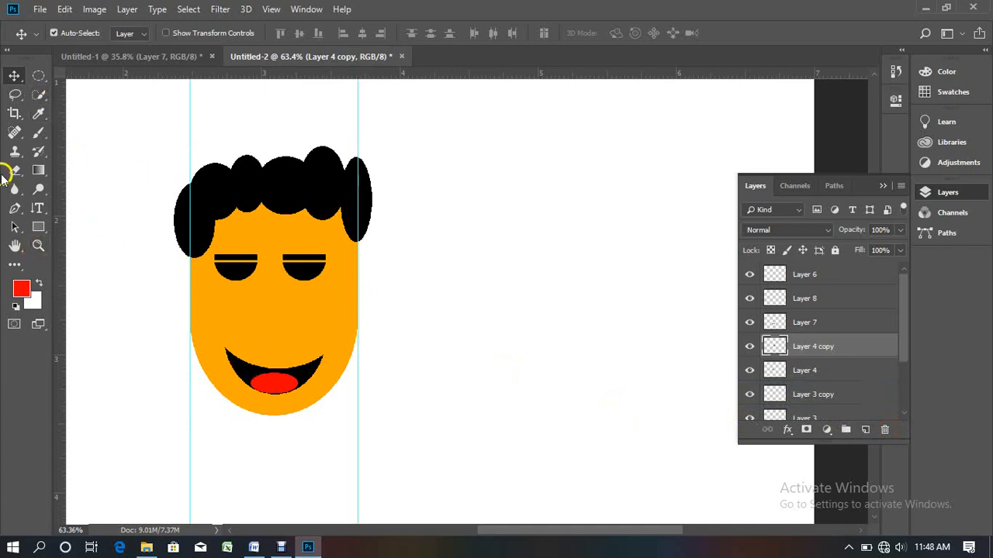
- On a new layer beside the face, cut an elliptical selection into a curved blade by subtracting ellipses and fill it with black
{"action": "left_click", "coordinate": [38, 75]}
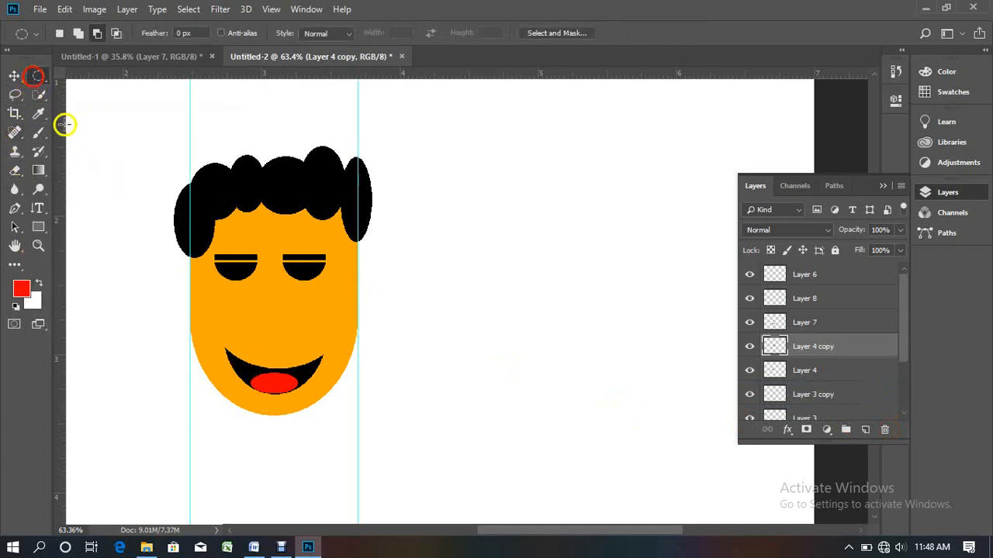
{"action": "left_click_drag", "start_coordinate": [437, 210], "coordinate": [638, 370]}
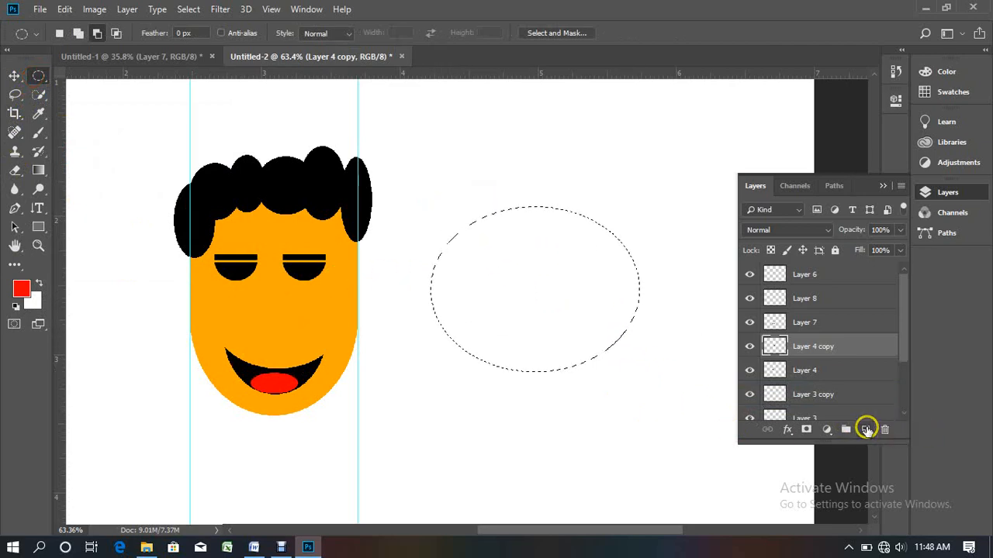
{"action": "left_click", "coordinate": [865, 429]}
{"action": "left_click_drag", "start_coordinate": [419, 191], "coordinate": [663, 349]}
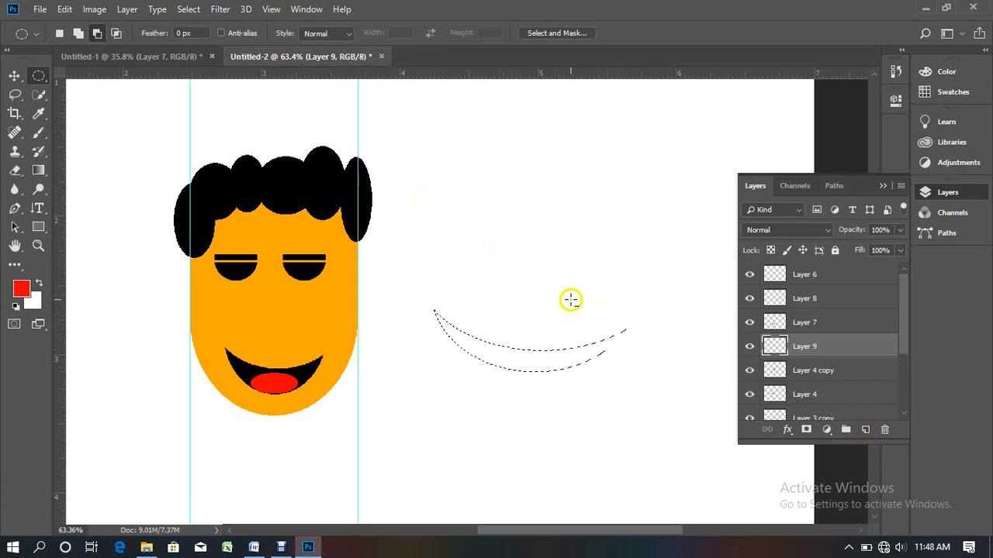
{"action": "left_click_drag", "start_coordinate": [571, 299], "coordinate": [664, 373]}
{"action": "left_click_drag", "start_coordinate": [547, 325], "coordinate": [644, 372]}
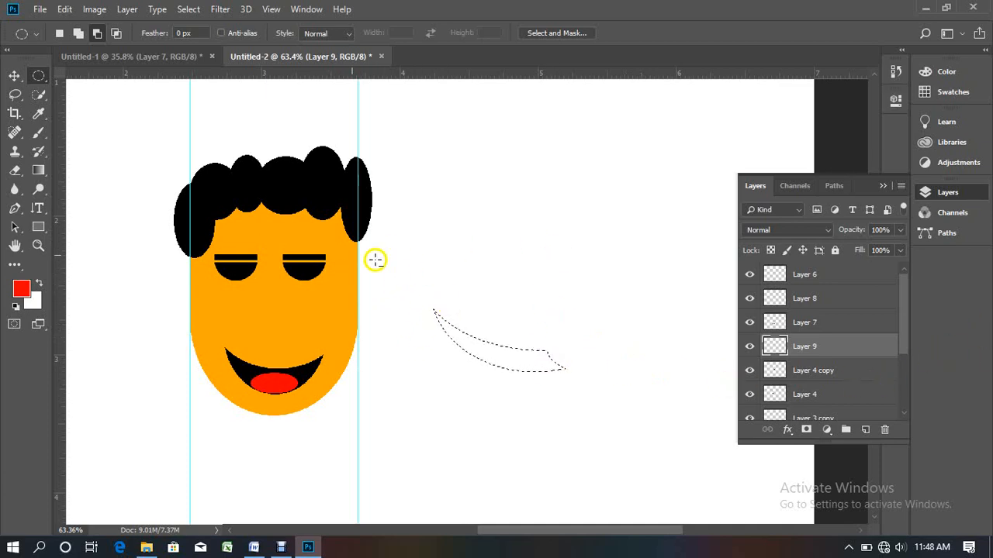
{"action": "left_click", "coordinate": [15, 305]}
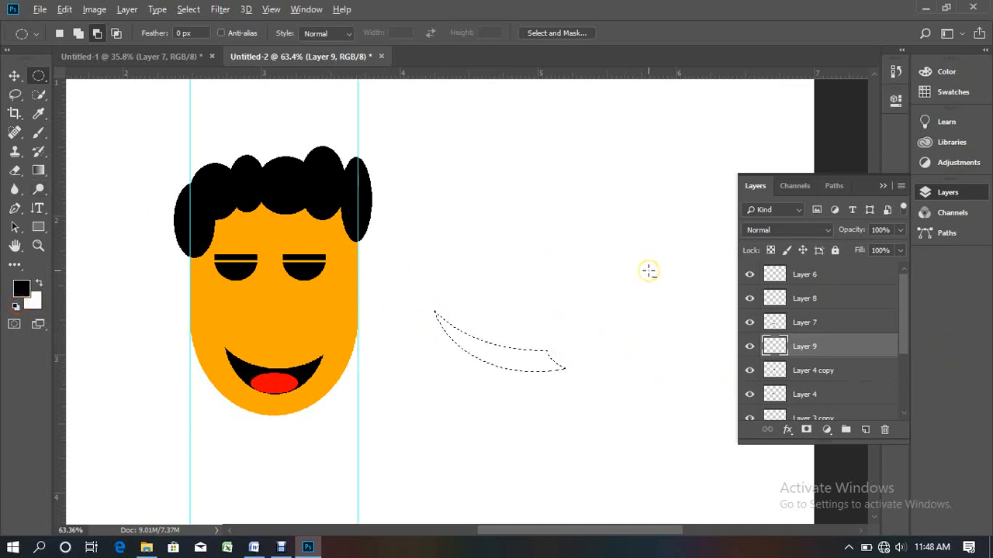
{"action": "key", "text": "alt+BackSpace"}
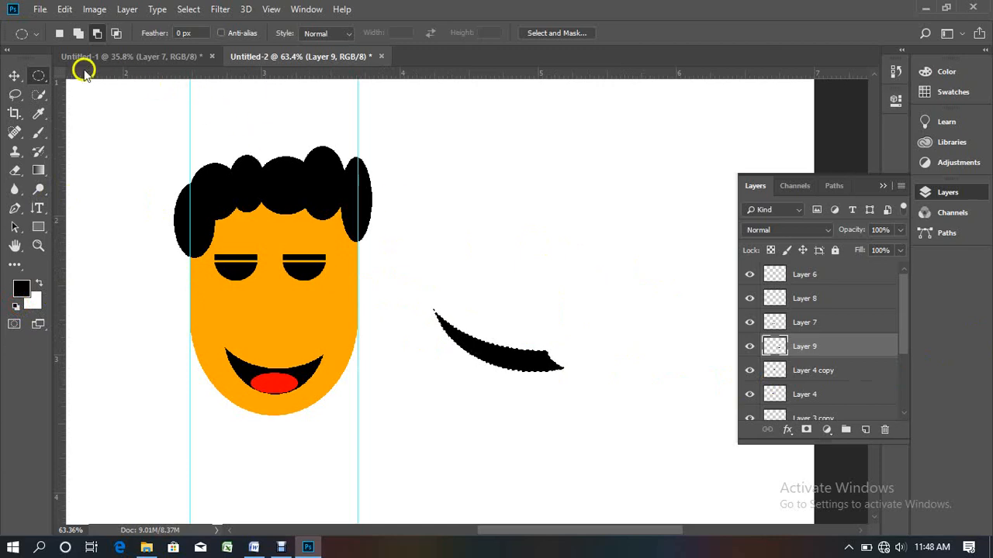
- Shift the black curved blade slightly towards the face and delete its layer
{"action": "left_click", "coordinate": [14, 78]}
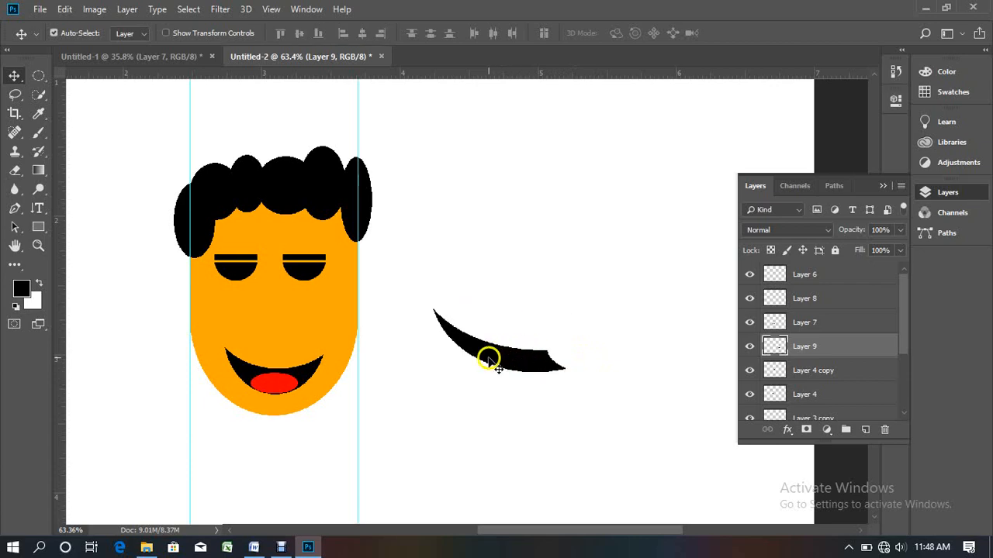
{"action": "left_click_drag", "start_coordinate": [490, 358], "coordinate": [462, 346]}
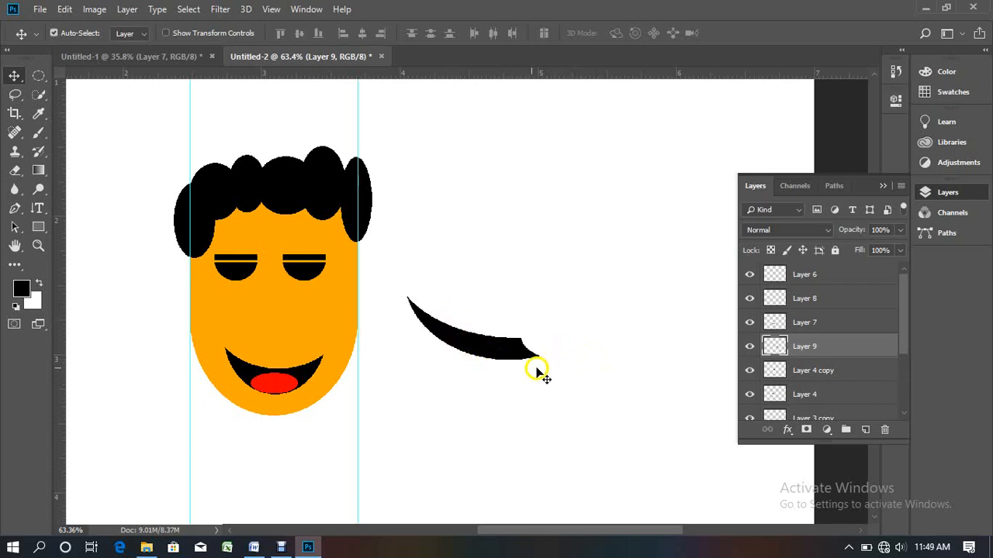
{"action": "left_click", "coordinate": [504, 346]}
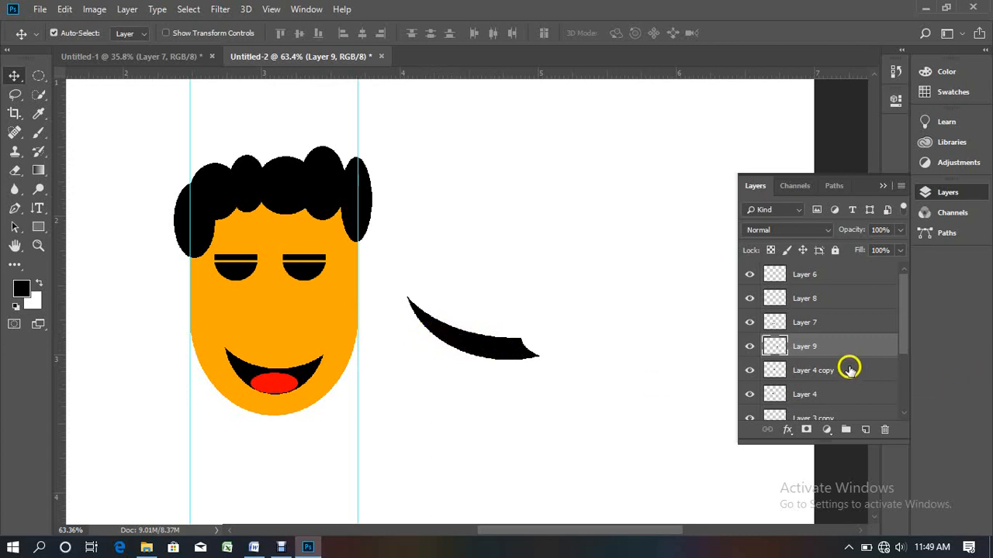
{"action": "left_click_drag", "start_coordinate": [840, 349], "coordinate": [883, 434]}
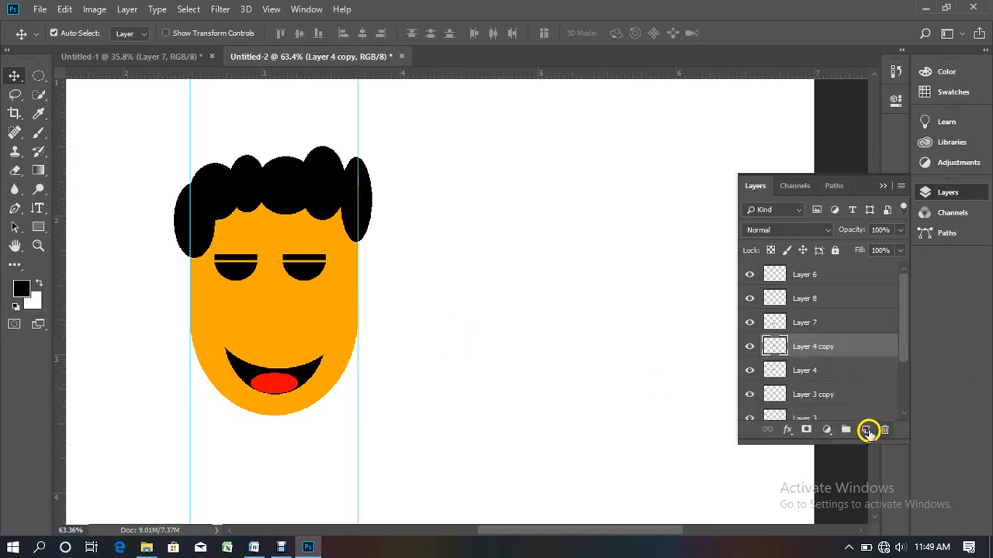
- On a new layer beside the face, make a wide elliptical selection and subtract a larger ellipse from its upper part to leave a crescent
{"action": "left_click", "coordinate": [865, 429]}
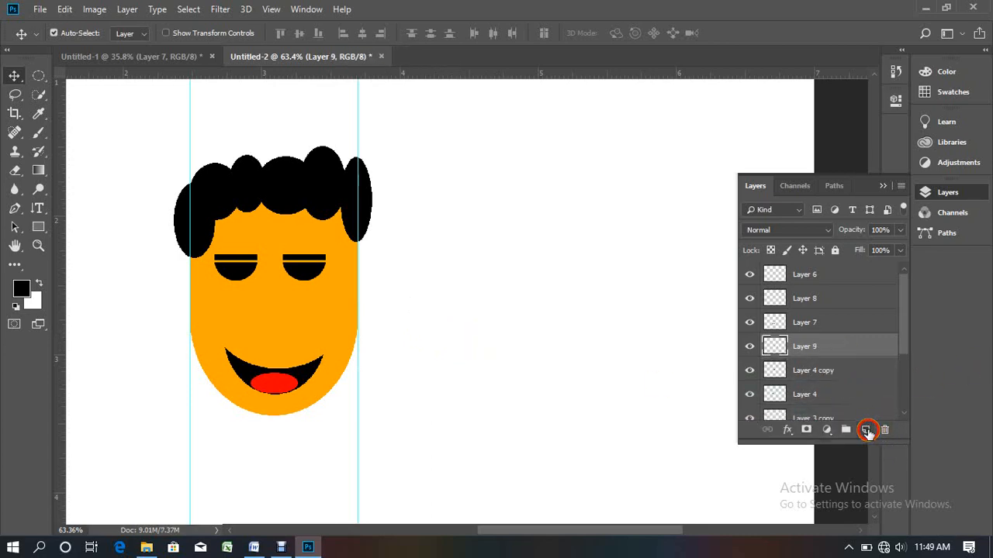
{"action": "left_click", "coordinate": [39, 76]}
{"action": "left_click_drag", "start_coordinate": [424, 250], "coordinate": [589, 375]}
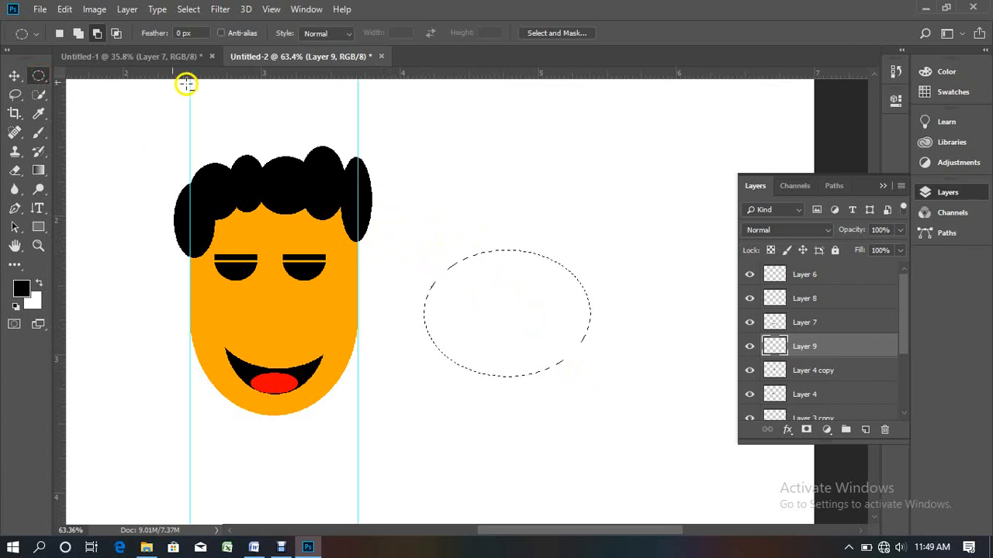
{"action": "left_click", "coordinate": [93, 33]}
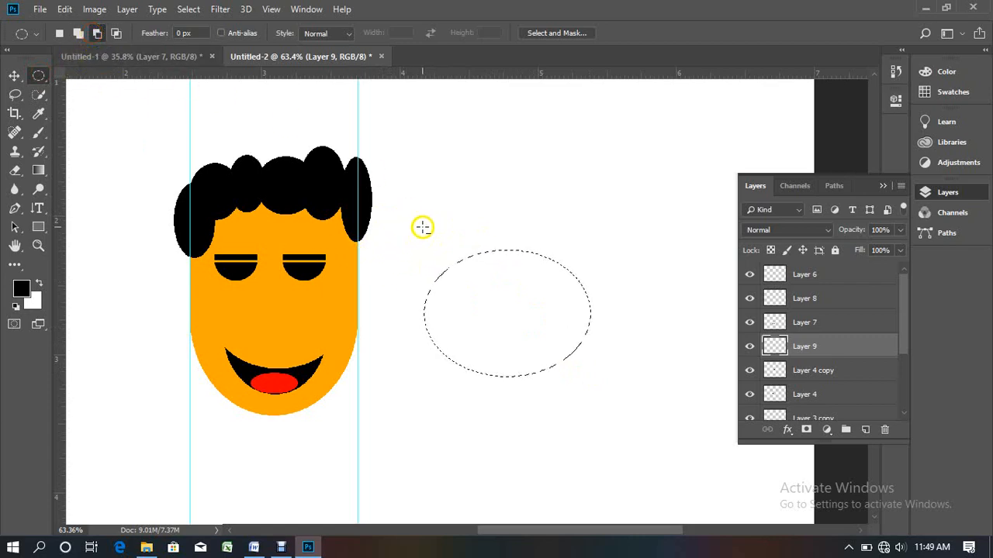
{"action": "left_click_drag", "start_coordinate": [422, 227], "coordinate": [622, 362]}
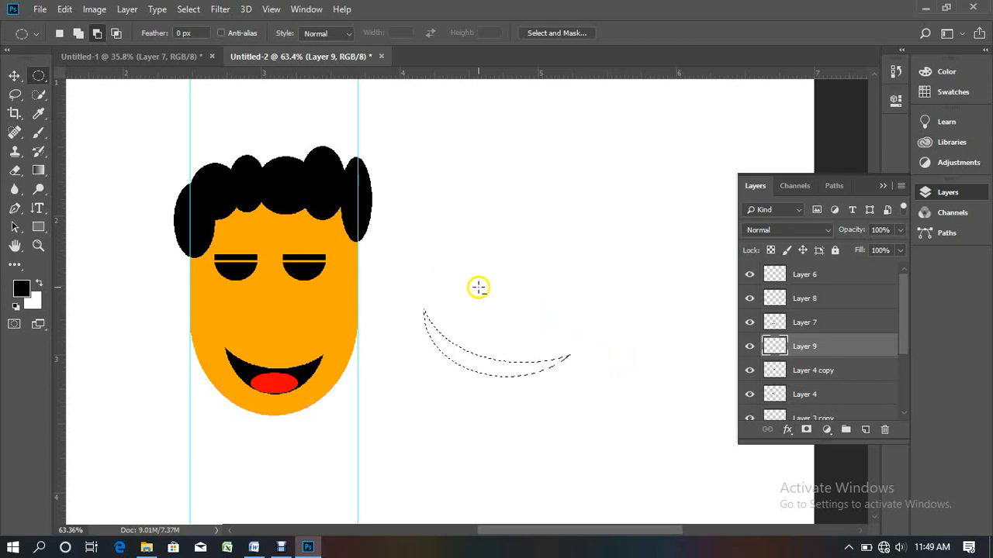
{"action": "left_click_drag", "start_coordinate": [425, 260], "coordinate": [575, 358]}
{"action": "key", "text": "ctrl+z"}
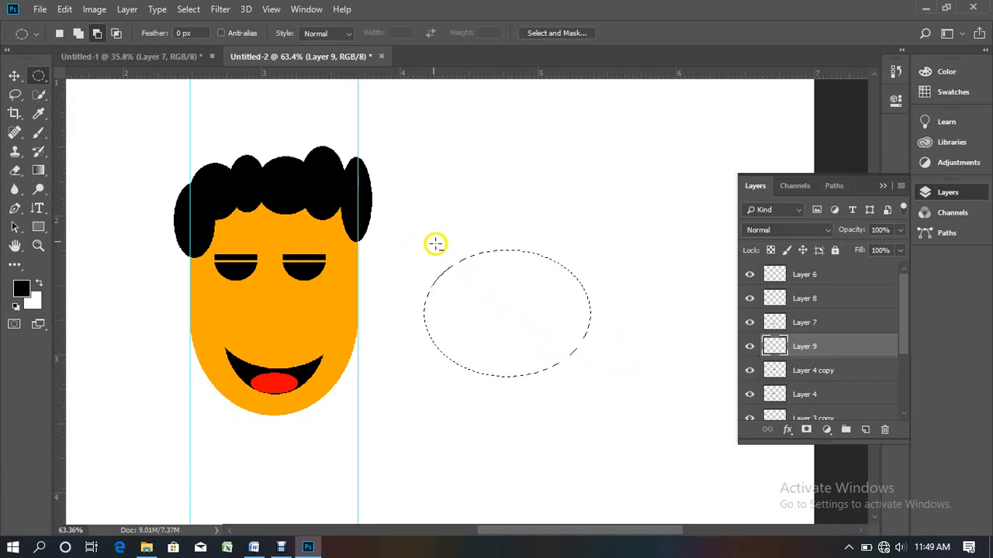
{"action": "left_click_drag", "start_coordinate": [434, 240], "coordinate": [616, 357]}
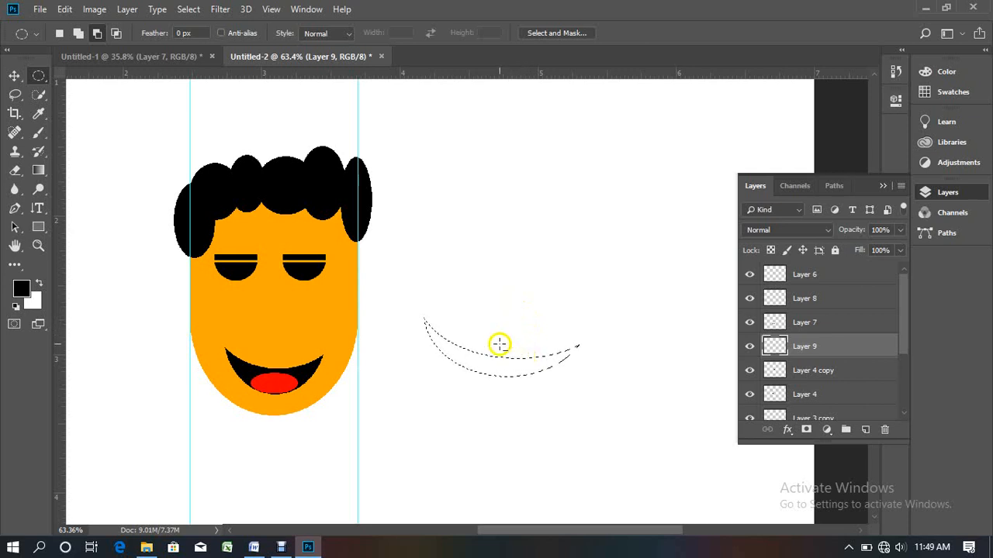
- Trim the crescent selection to its left half by subtracting small ellipses, leaving a concave notch at the inner end
{"action": "left_click_drag", "start_coordinate": [519, 320], "coordinate": [596, 377]}
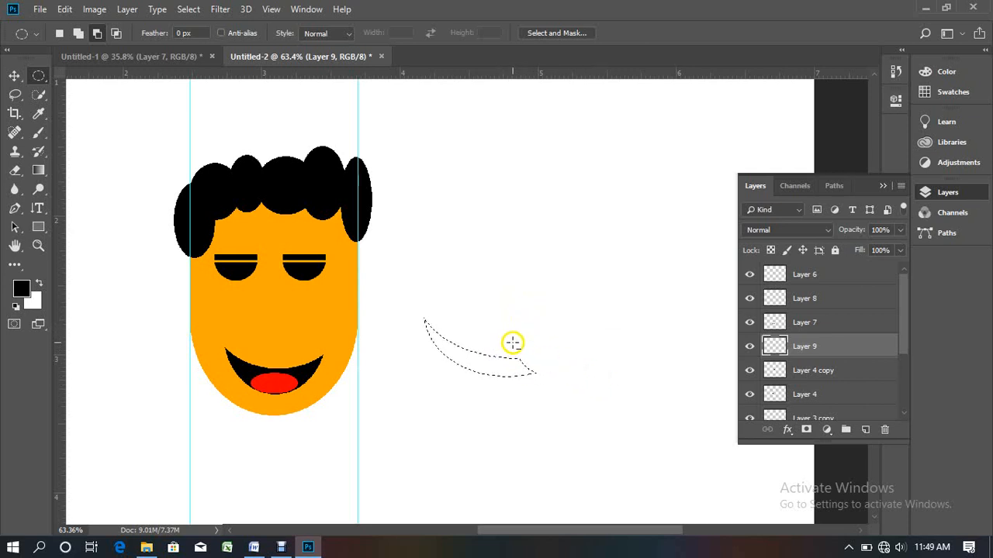
{"action": "left_click_drag", "start_coordinate": [506, 339], "coordinate": [563, 380]}
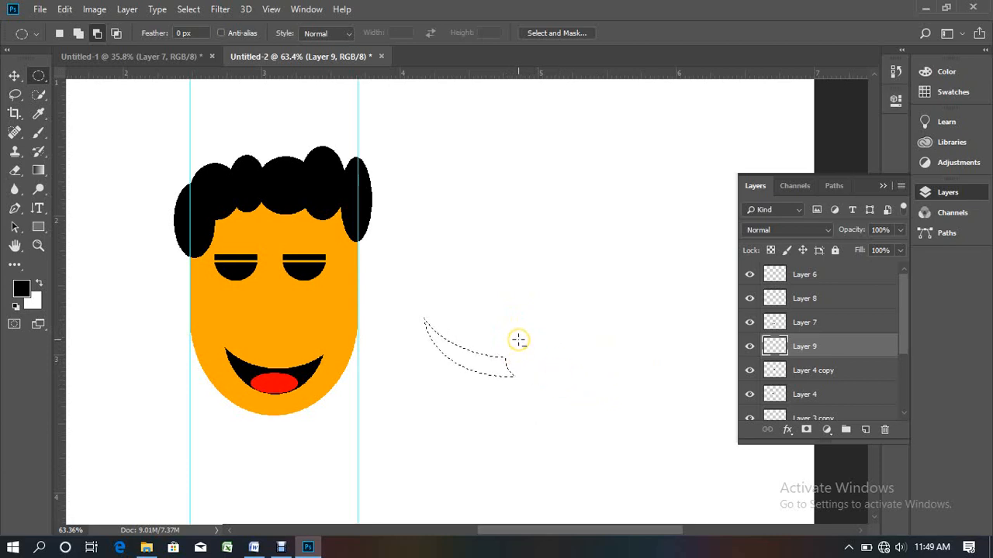
{"action": "left_click_drag", "start_coordinate": [502, 340], "coordinate": [542, 378]}
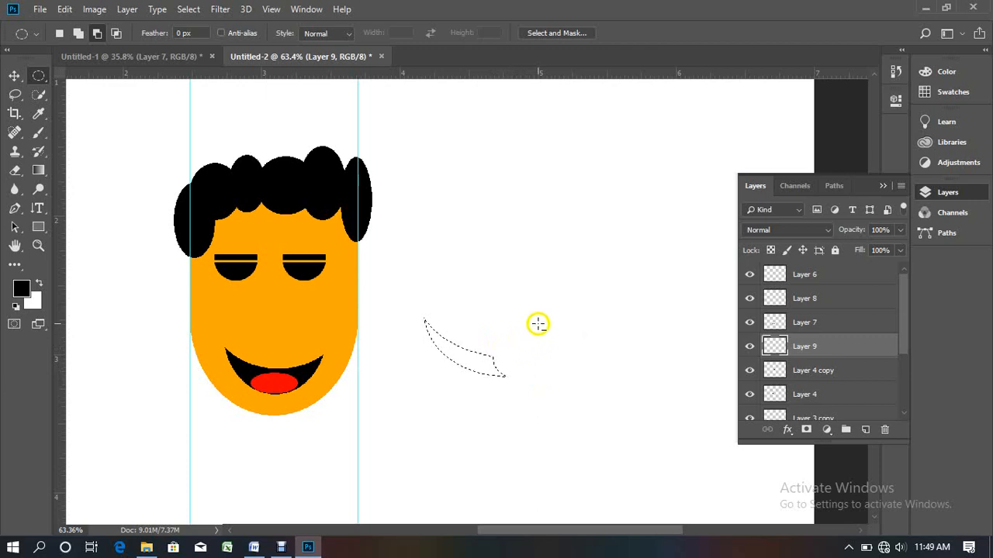
- Fill the trimmed crescent selection with black, deselect it and move the shape up slightly beside the face
{"action": "key", "text": "alt+BackSpace"}
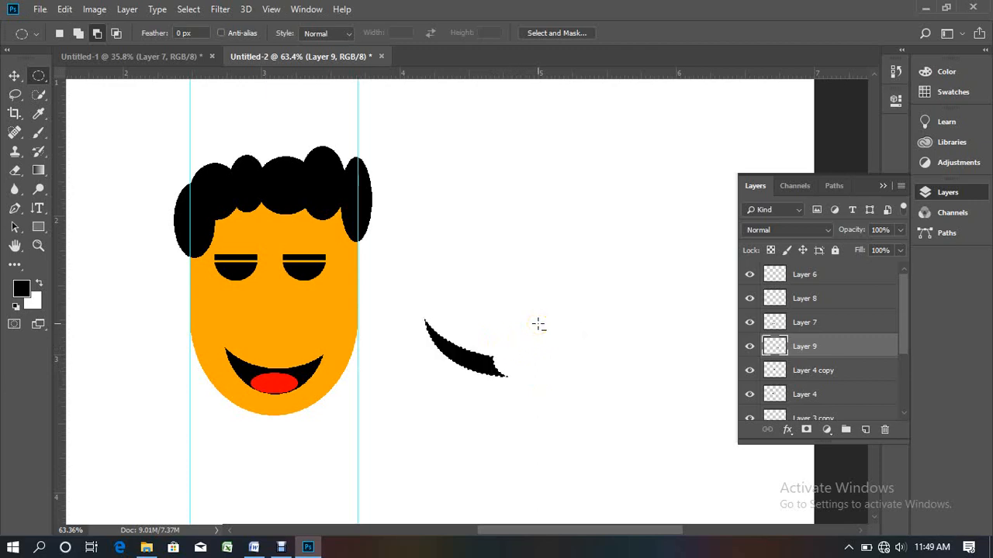
{"action": "left_click", "coordinate": [537, 329]}
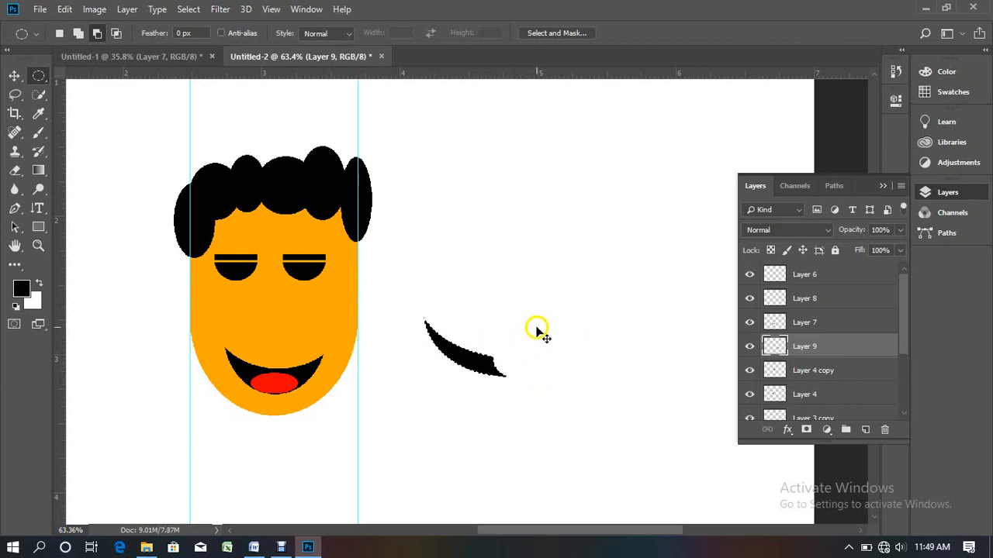
{"action": "left_click", "coordinate": [311, 249]}
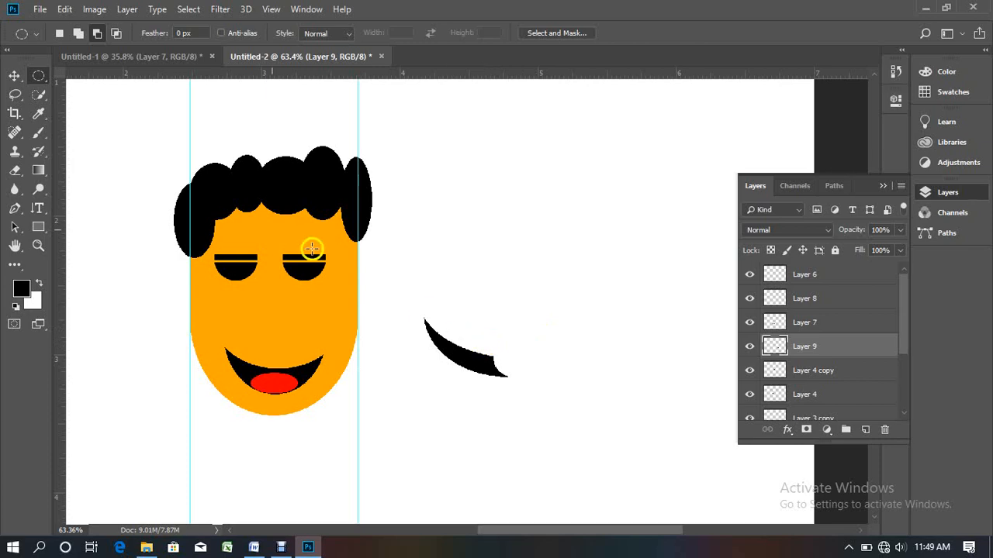
{"action": "left_click", "coordinate": [14, 75]}
{"action": "left_click_drag", "start_coordinate": [472, 359], "coordinate": [485, 290]}
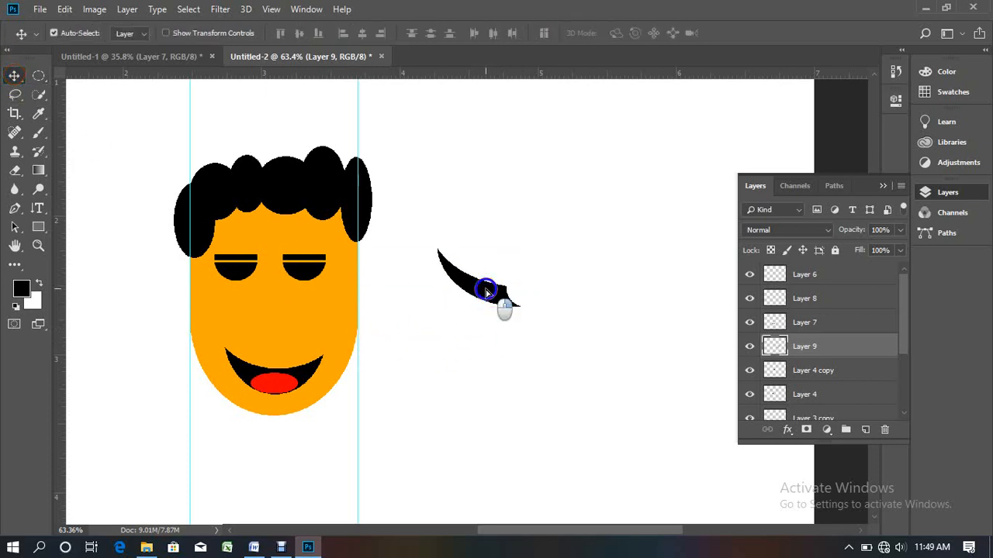
{"action": "right_click", "coordinate": [484, 287]}
{"action": "left_click", "coordinate": [477, 283]}
{"action": "key", "text": "ctrl+t"}
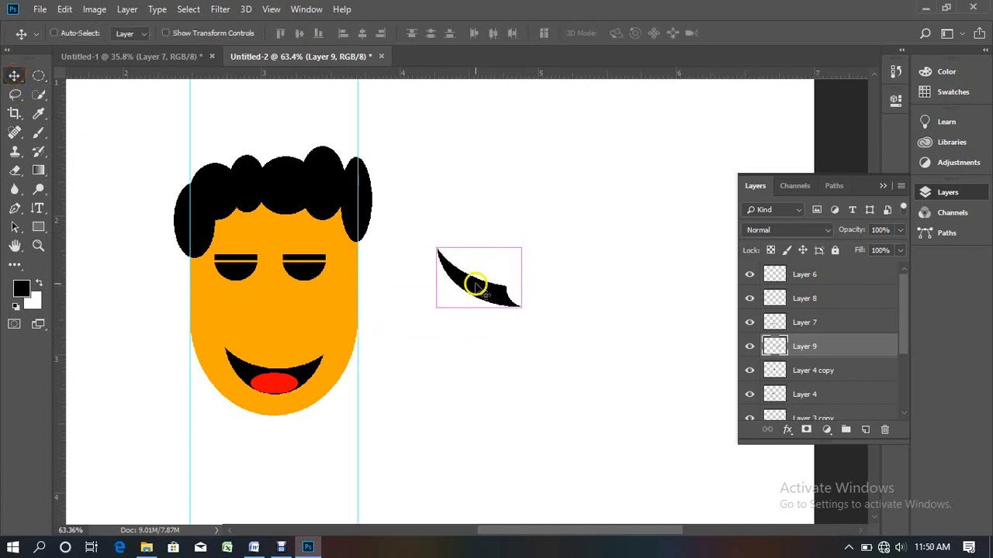
{"action": "right_click", "coordinate": [482, 292]}
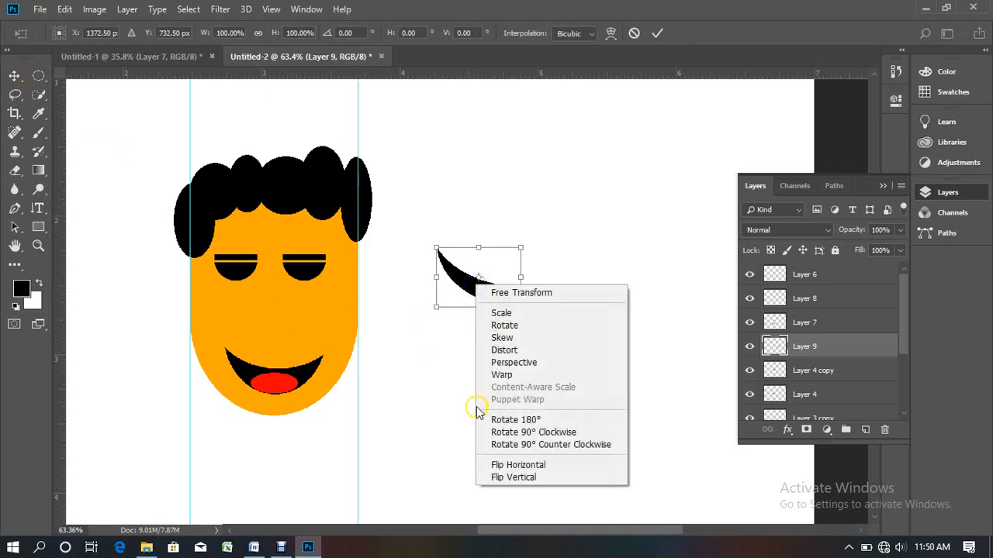
{"action": "left_click", "coordinate": [483, 222]}
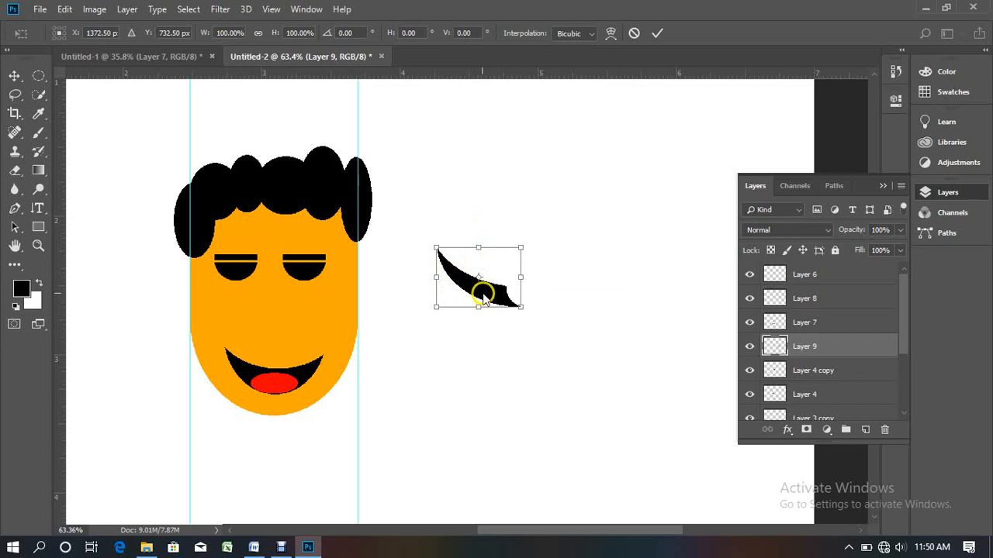
{"action": "key", "text": "alt+space"}
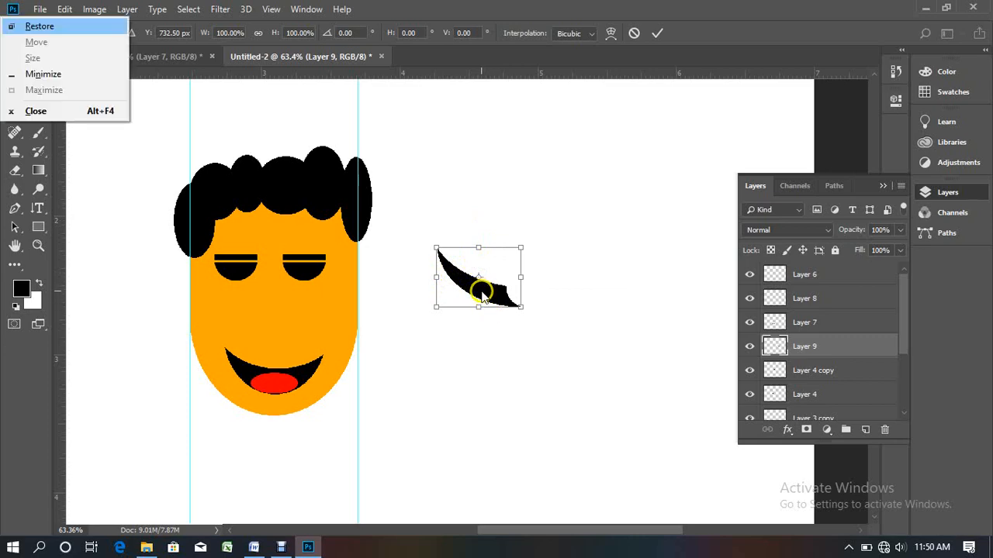
{"action": "key", "text": "Return"}
{"action": "left_click", "coordinate": [872, 24]}
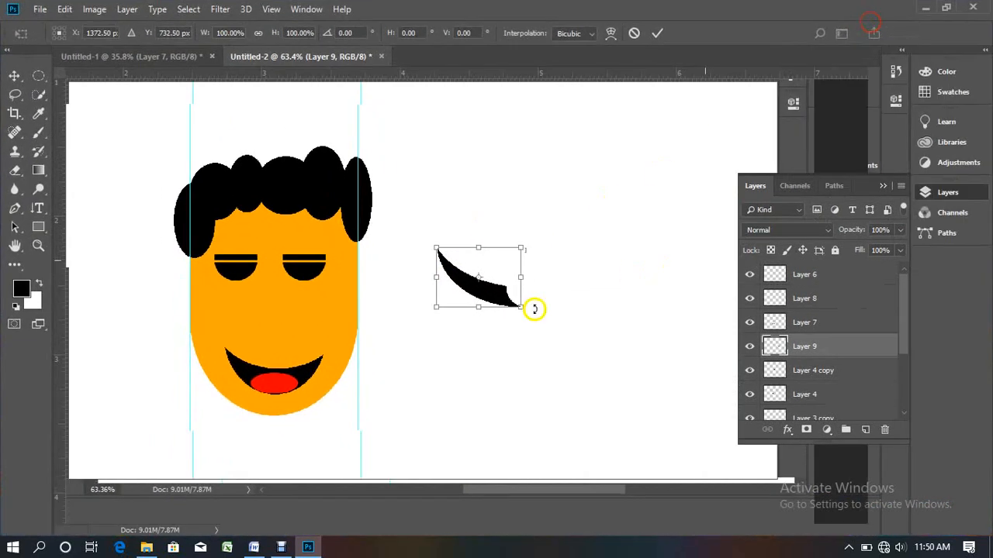
{"action": "left_click", "coordinate": [446, 353]}
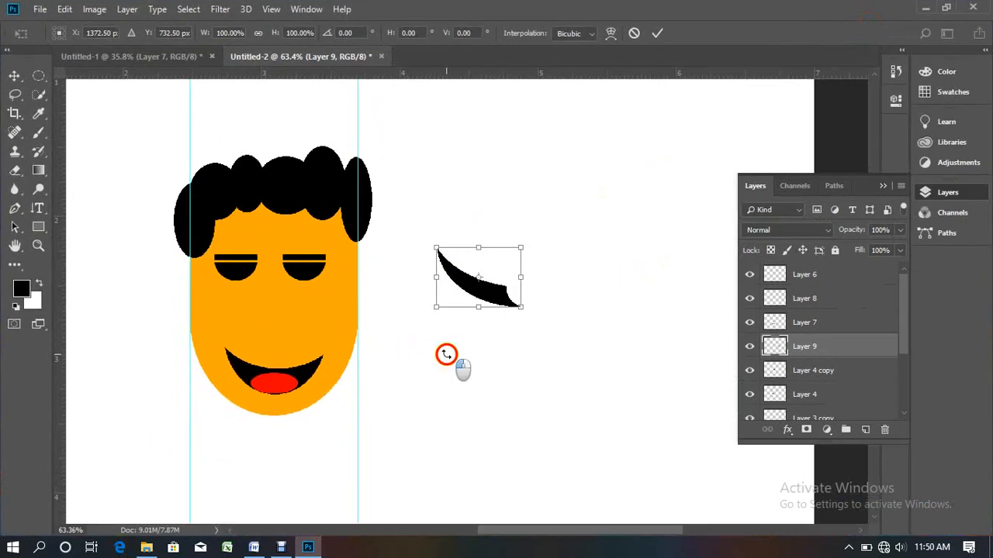
{"action": "double_click", "coordinate": [490, 297]}
- Duplicate the black half-moustache, flip the copy horizontally and set it against the original's inner tip as a mirror image
{"action": "left_click_drag", "start_coordinate": [491, 298], "coordinate": [550, 299]}
{"action": "right_click", "coordinate": [551, 300]}
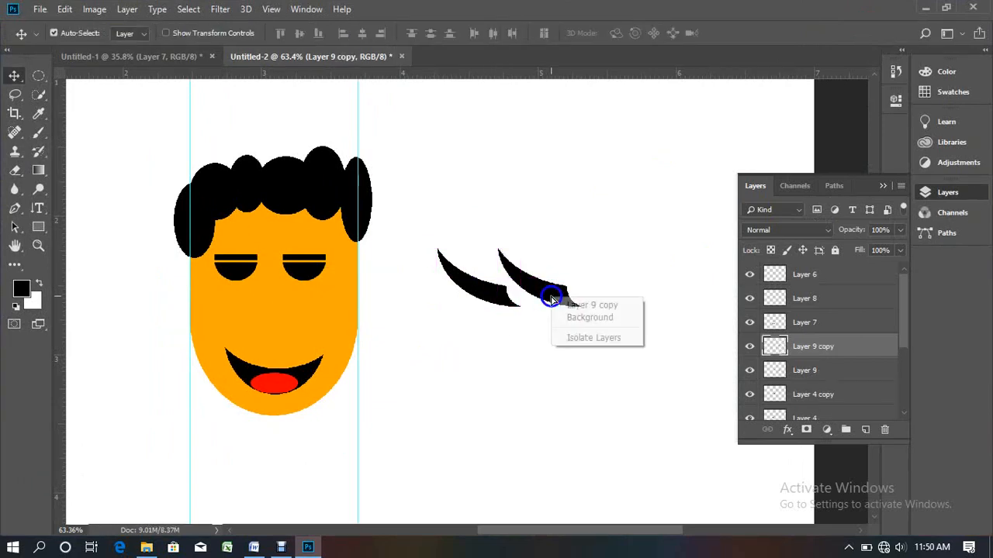
{"action": "left_click", "coordinate": [542, 296]}
{"action": "key", "text": "ctrl+t"}
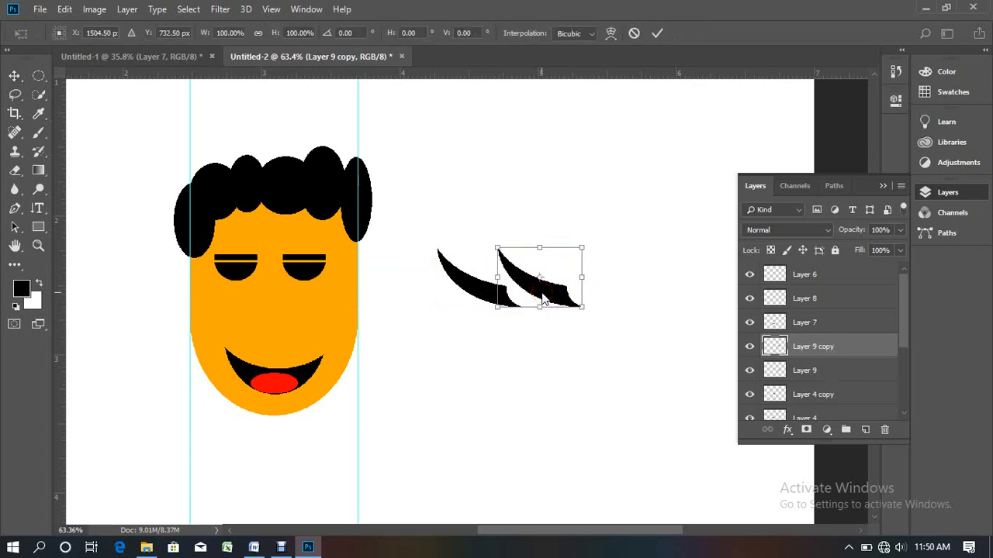
{"action": "right_click", "coordinate": [539, 292]}
{"action": "left_click", "coordinate": [625, 473]}
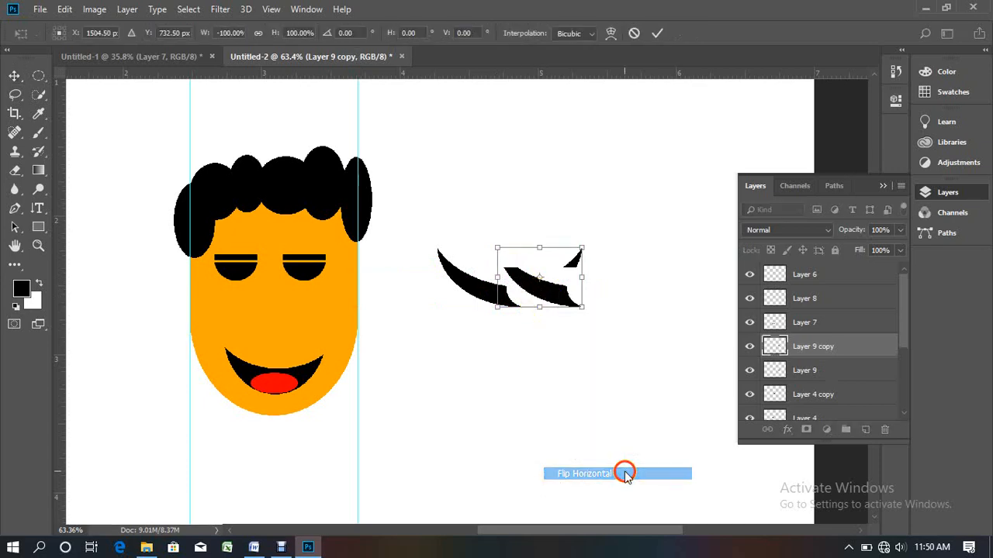
{"action": "key", "text": "Return"}
{"action": "left_click", "coordinate": [563, 329]}
{"action": "mouse_move", "coordinate": [552, 286]}
{"action": "left_mouse_down"}
{"action": "mouse_move", "coordinate": [580, 283]}
{"action": "mouse_move", "coordinate": [558, 291]}
{"action": "mouse_move", "coordinate": [569, 294]}
{"action": "left_mouse_up"}
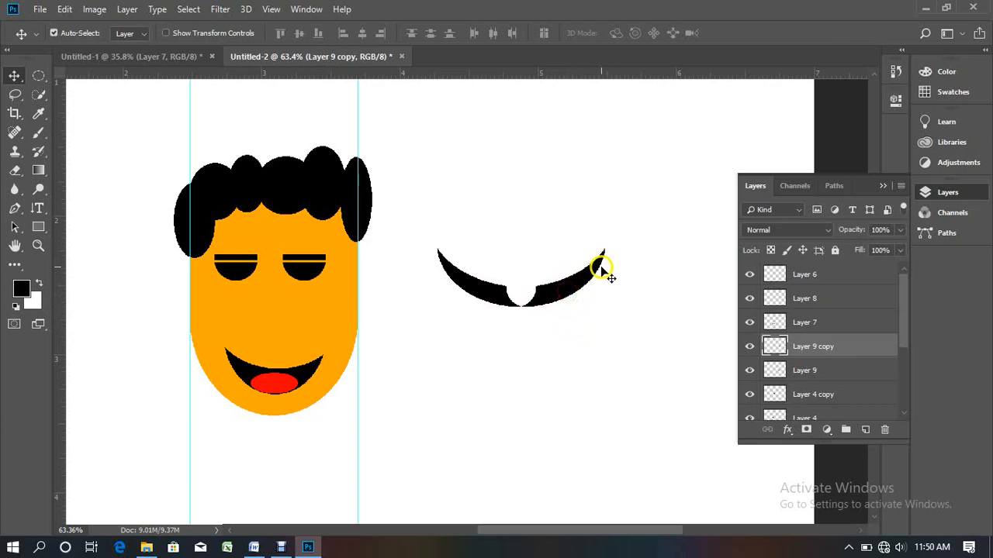
- Rotate the right moustache half slightly clockwise and the left half slightly counter-clockwise so their inner tips meet, nudge the right half into line and deselect
{"action": "key", "text": "ctrl+t"}
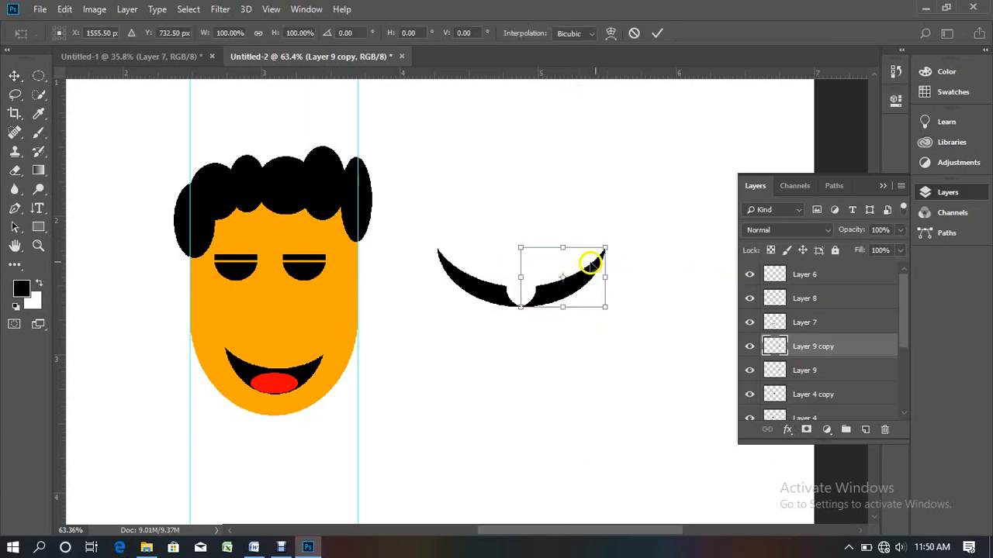
{"action": "left_click_drag", "start_coordinate": [618, 242], "coordinate": [630, 257]}
{"action": "key", "text": "Return"}
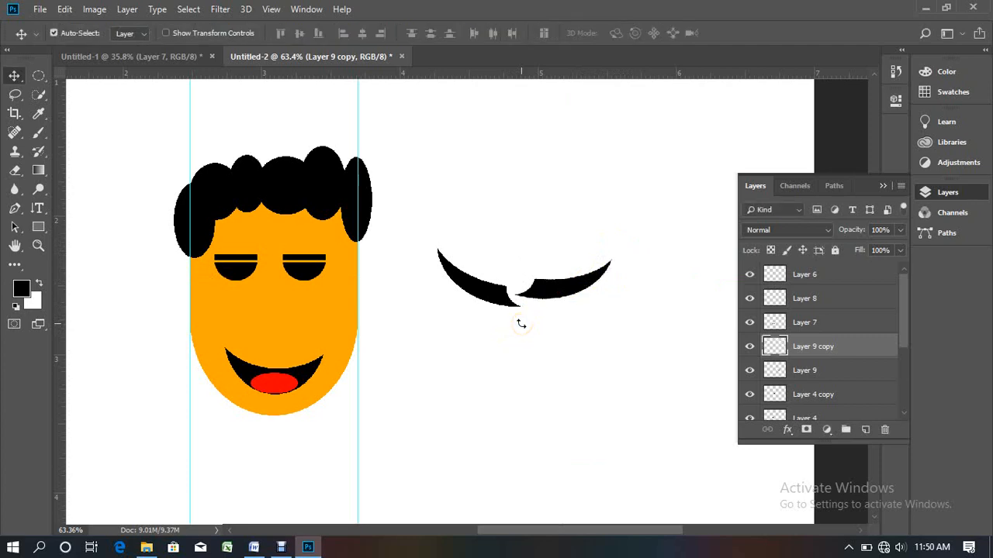
{"action": "left_click", "coordinate": [488, 283], "text": "ctrl"}
{"action": "key", "text": "ctrl+t"}
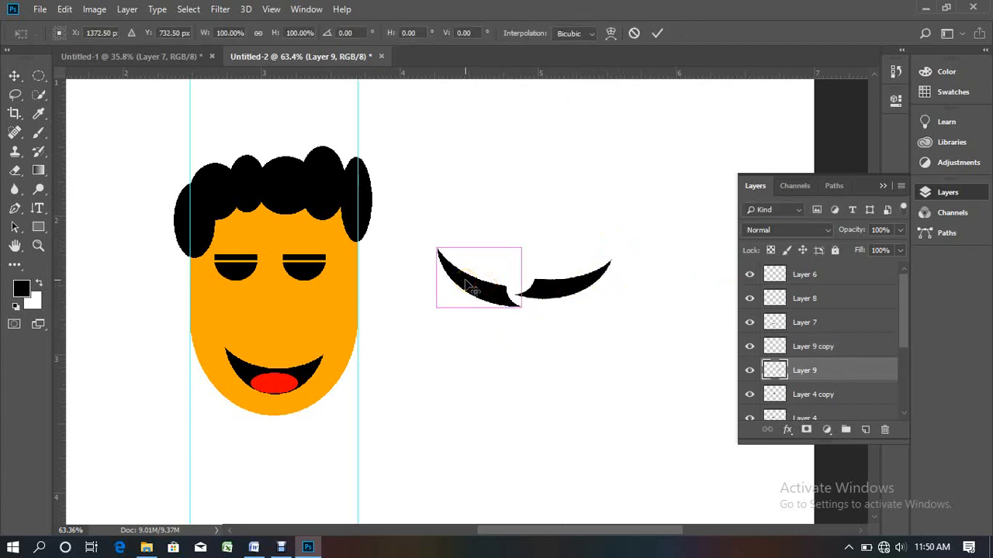
{"action": "left_click_drag", "start_coordinate": [426, 311], "coordinate": [433, 332]}
{"action": "key", "text": "Return"}
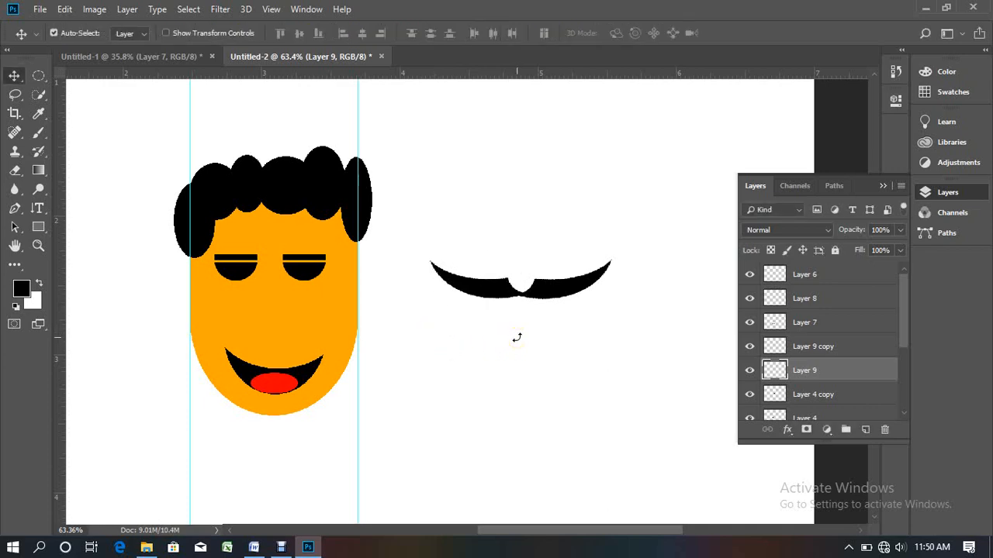
{"action": "mouse_move", "coordinate": [550, 293]}
{"action": "left_mouse_down"}
{"action": "mouse_move", "coordinate": [558, 291]}
{"action": "mouse_move", "coordinate": [548, 292]}
{"action": "left_mouse_up"}
{"action": "left_click", "coordinate": [544, 323]}
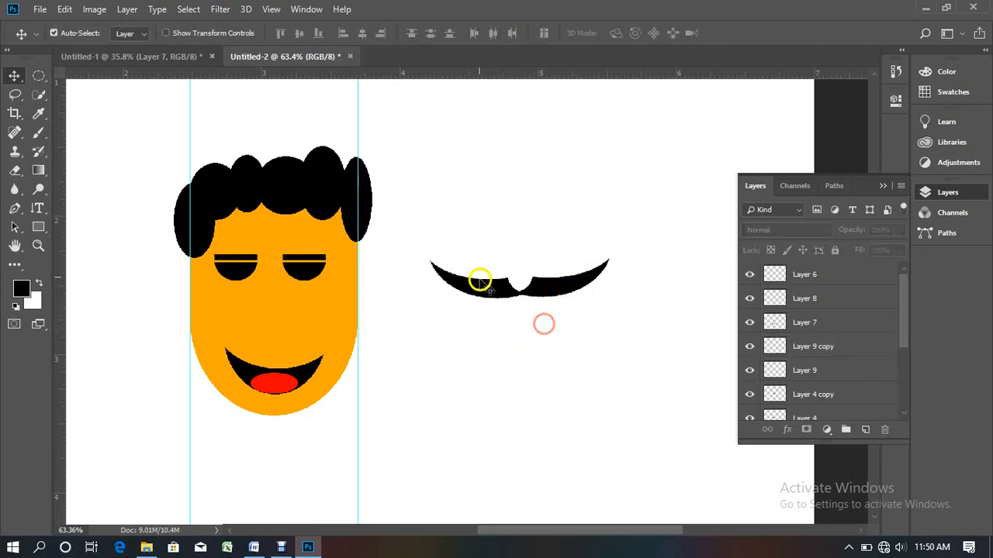
- Move both moustache halves together onto the face, centred above the mouth, and scale them to about 81%
{"action": "left_click_drag", "start_coordinate": [473, 255], "coordinate": [304, 345]}
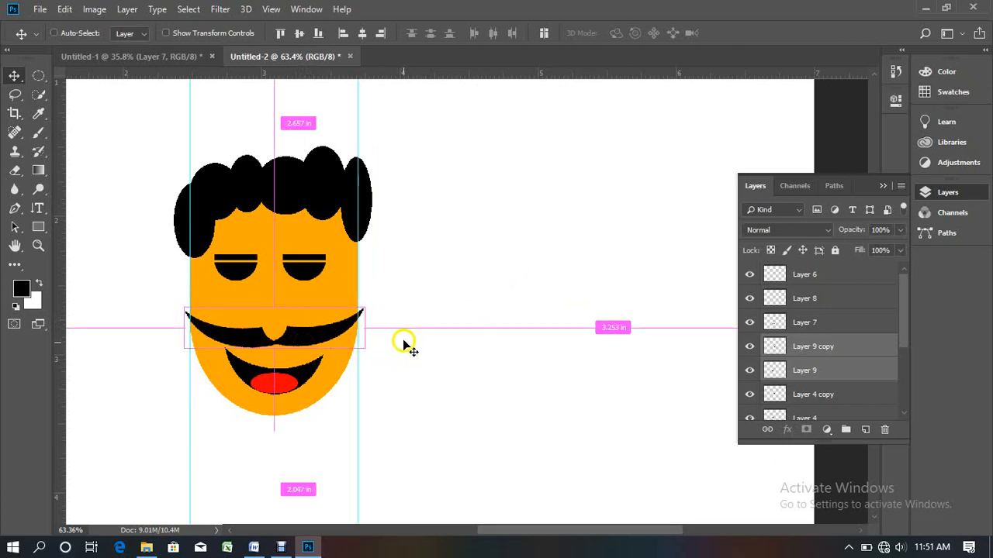
{"action": "key", "text": "ctrl+t"}
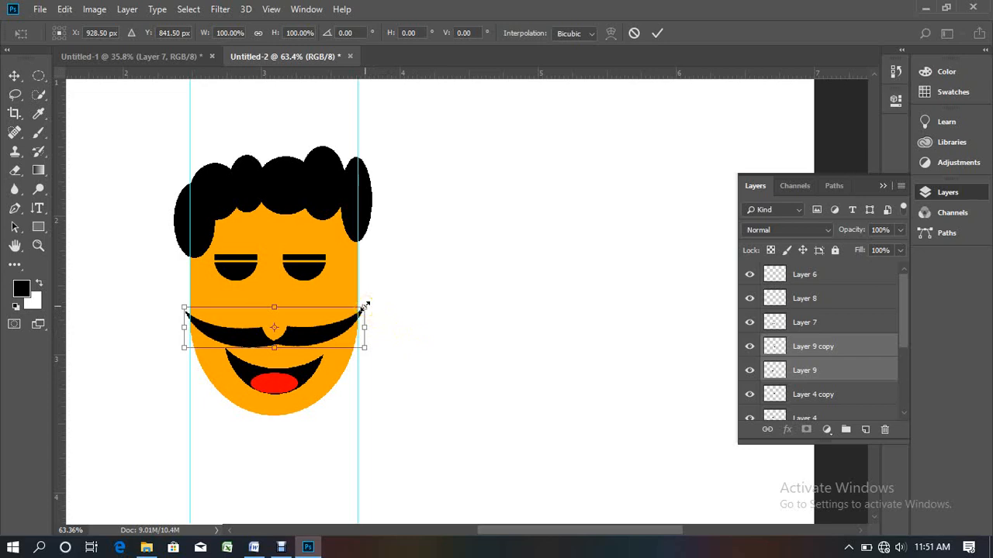
{"action": "left_click_drag", "start_coordinate": [365, 306], "coordinate": [350, 322]}
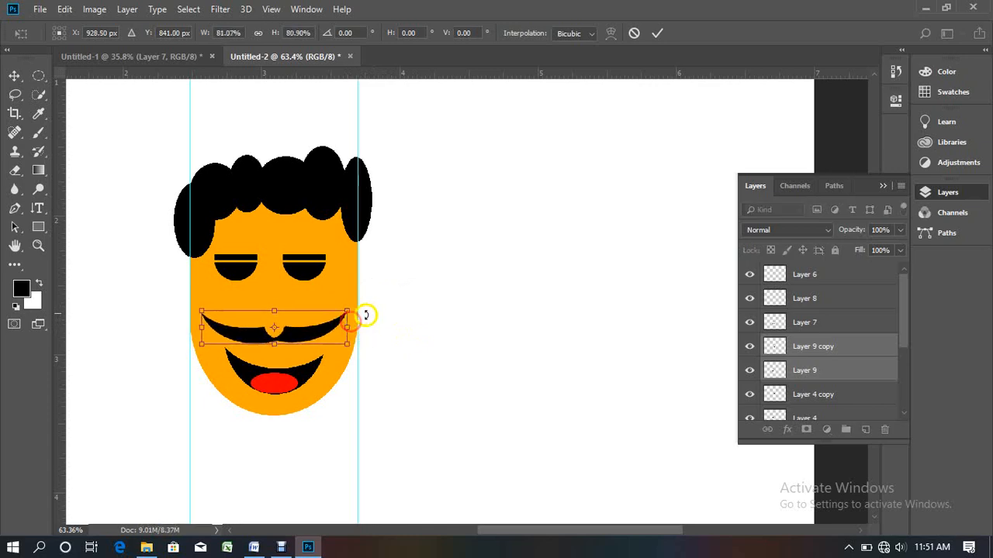
{"action": "left_click", "coordinate": [449, 284]}
{"action": "key", "text": "Return"}
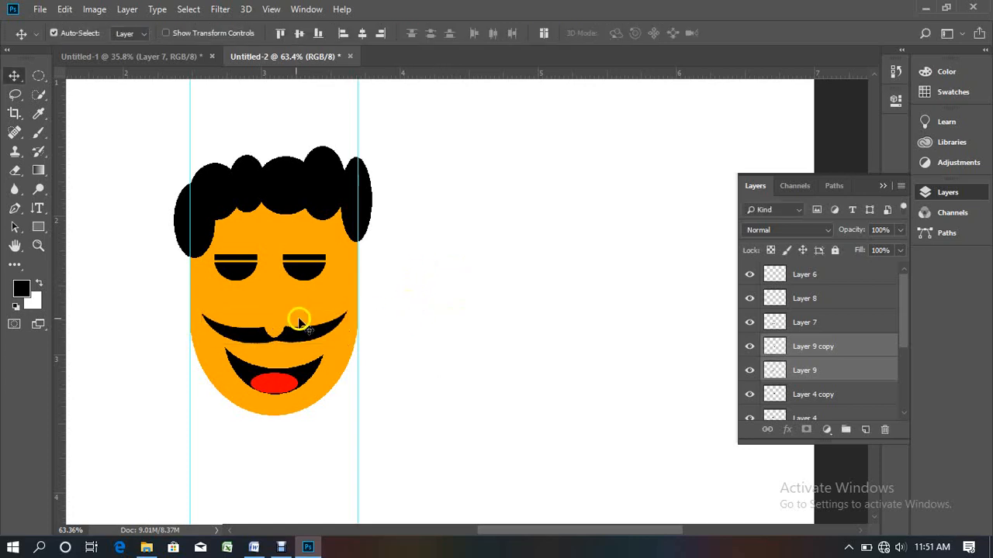
- Lower the moustache slightly towards the mouth and deselect it
{"action": "left_click_drag", "start_coordinate": [264, 314], "coordinate": [280, 345]}
{"action": "left_click", "coordinate": [411, 282]}
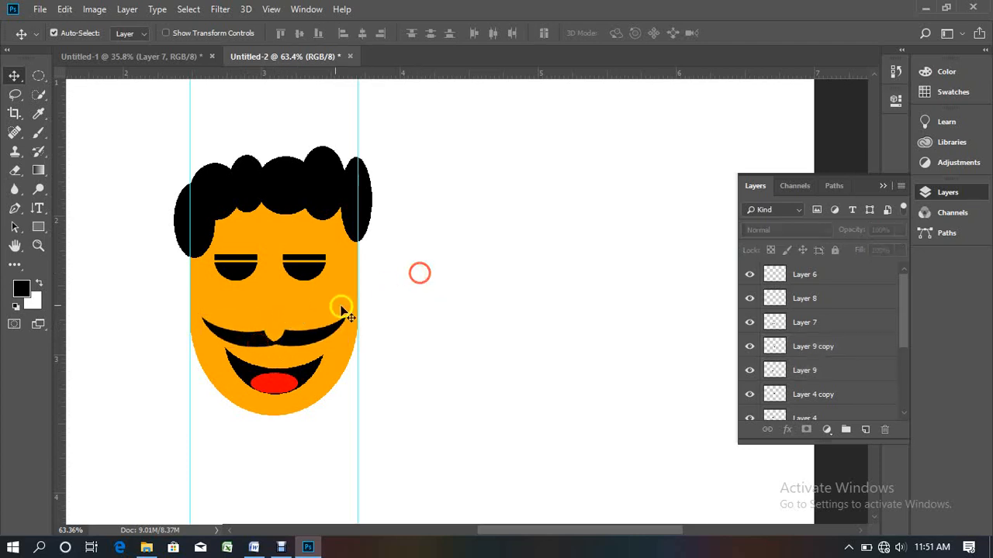
{"action": "scroll", "coordinate": [266, 375], "scroll_direction": "down", "scroll_amount": 3}
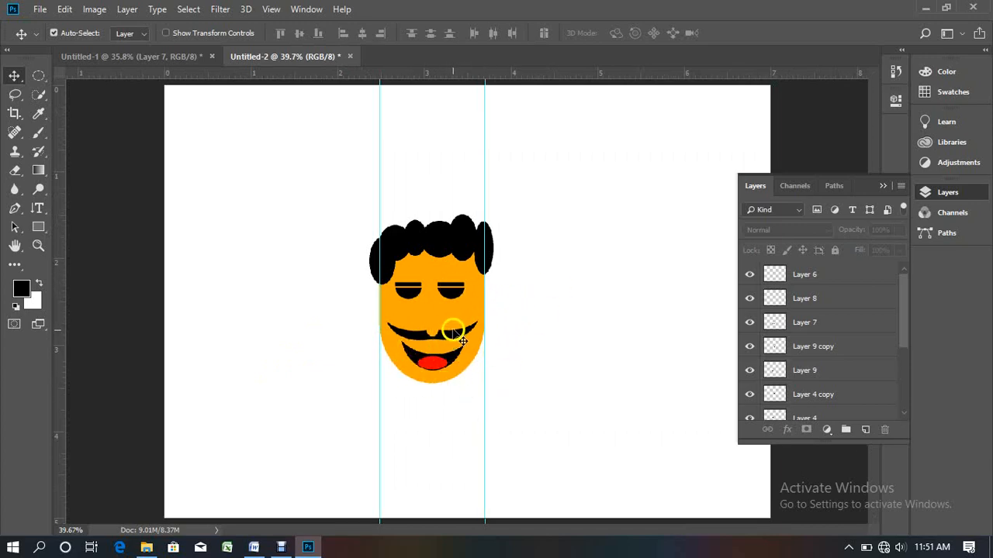
{"action": "scroll", "coordinate": [481, 349], "scroll_direction": "up", "scroll_amount": 2}
{"action": "scroll", "coordinate": [481, 349], "scroll_direction": "up", "scroll_amount": 2}
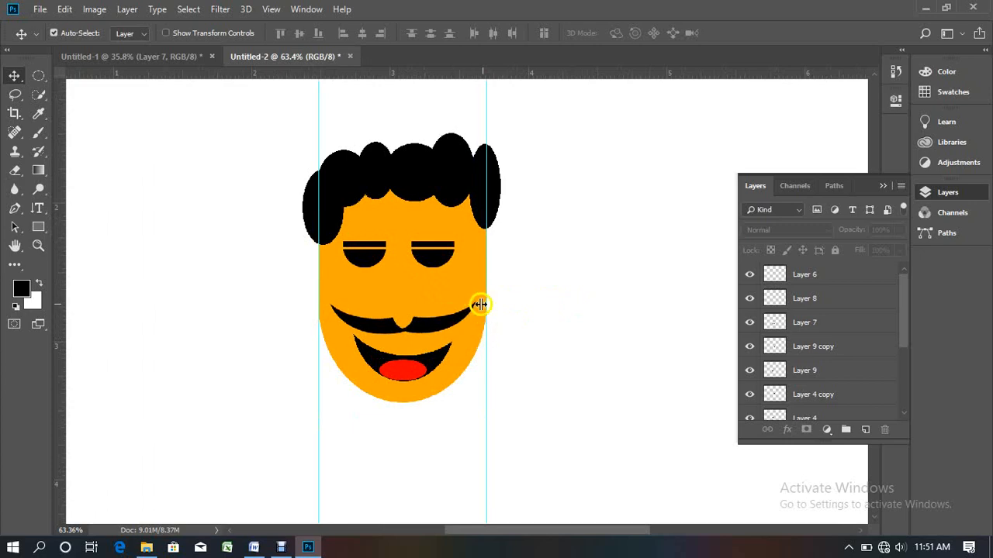
- Add a new empty layer above Layer 6 at the top of the layer stack
{"action": "left_click_drag", "start_coordinate": [532, 284], "coordinate": [466, 284]}
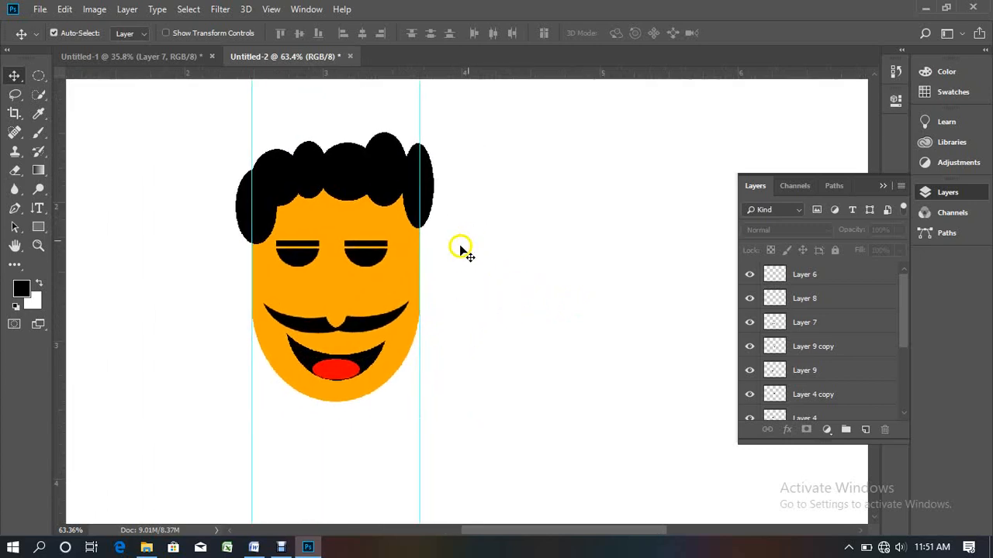
{"action": "left_click", "coordinate": [851, 273]}
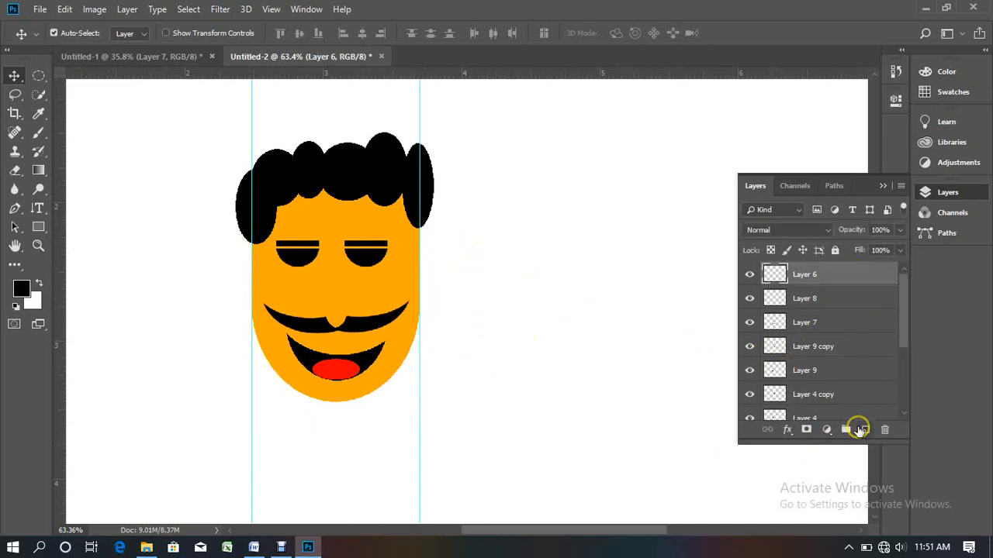
{"action": "left_click", "coordinate": [859, 428]}
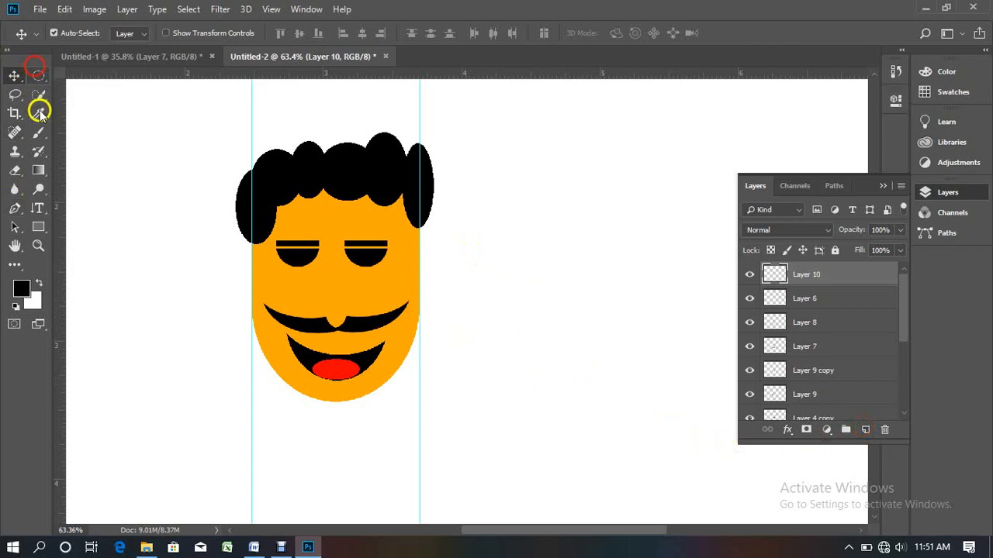
{"action": "left_click", "coordinate": [34, 78]}
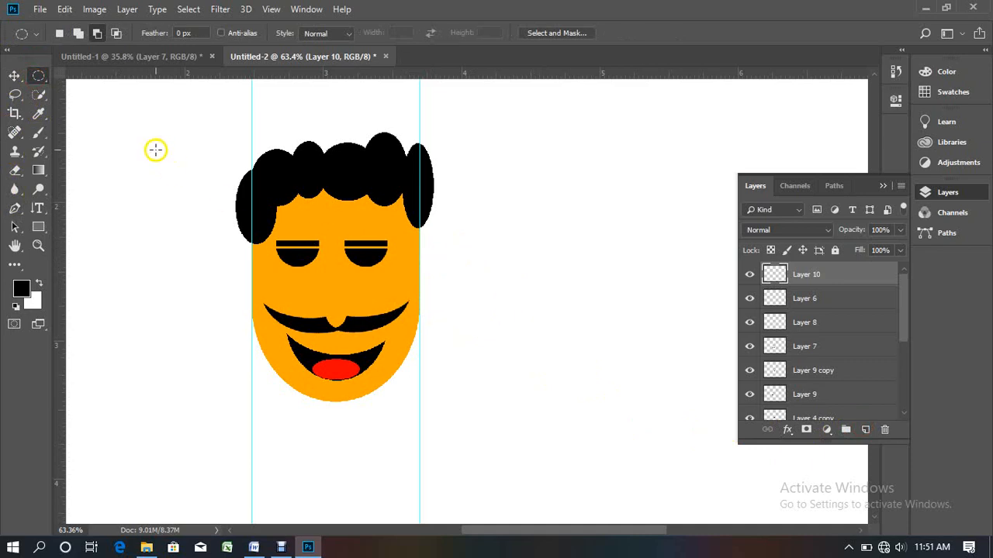
{"action": "left_click", "coordinate": [13, 75]}
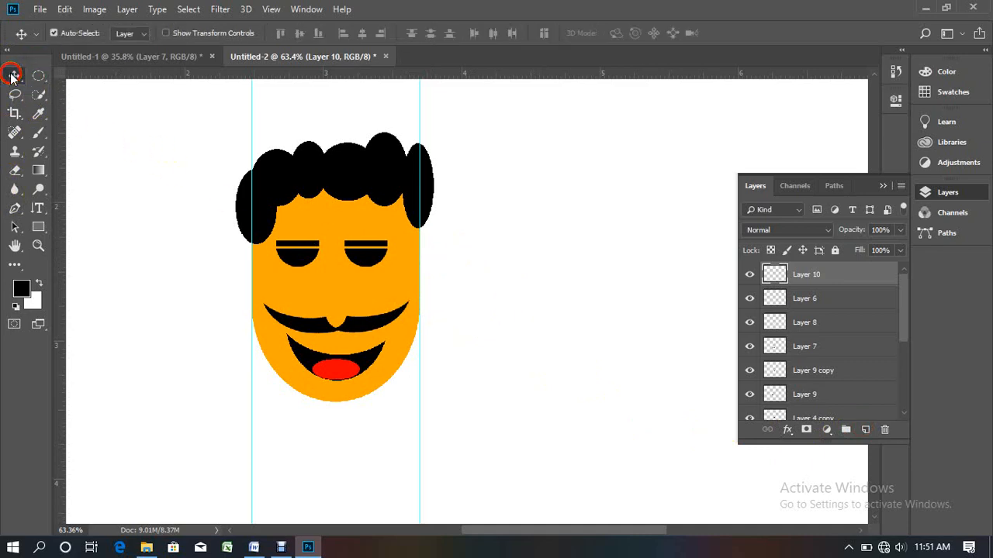
{"action": "left_click", "coordinate": [299, 319]}
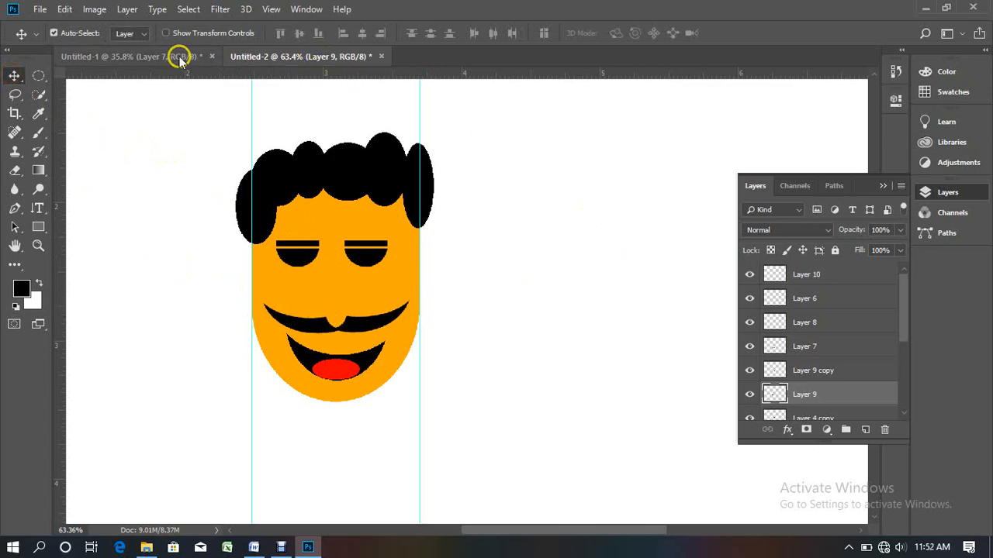
- Create a new document with the Default Photoshop Size preset, 7 x 5 in at 300 ppi
{"action": "left_click", "coordinate": [40, 8]}
{"action": "key", "text": "Escape"}
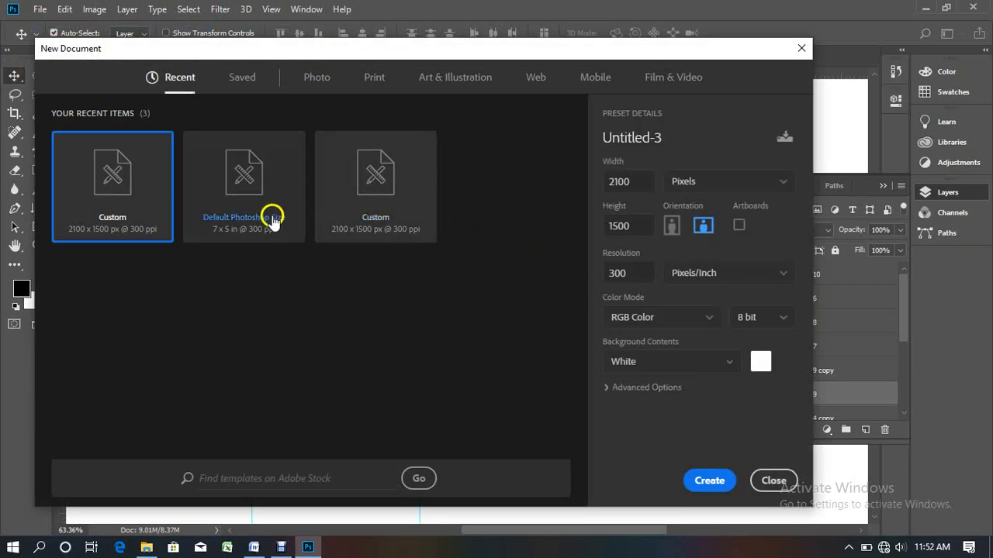
{"action": "left_click", "coordinate": [238, 189]}
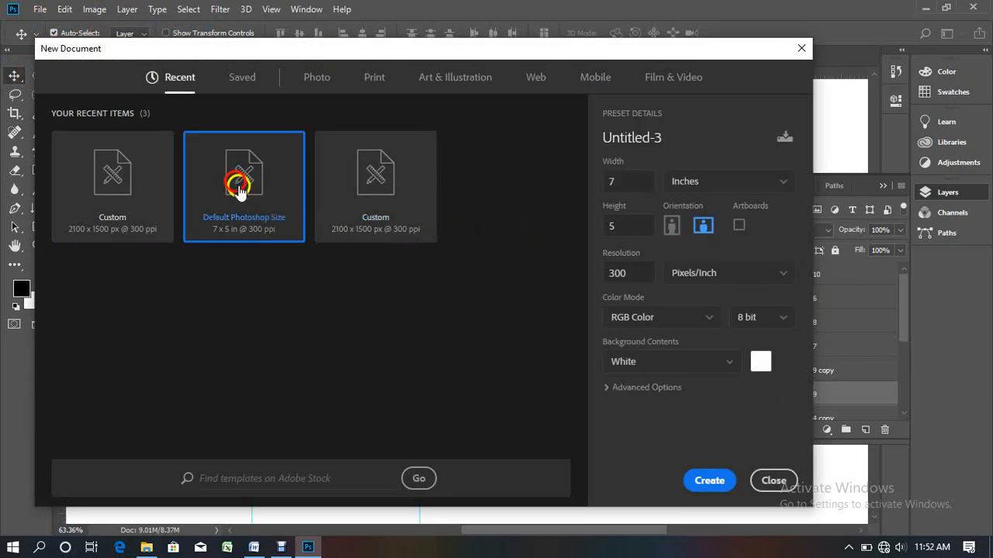
{"action": "left_click", "coordinate": [708, 480]}
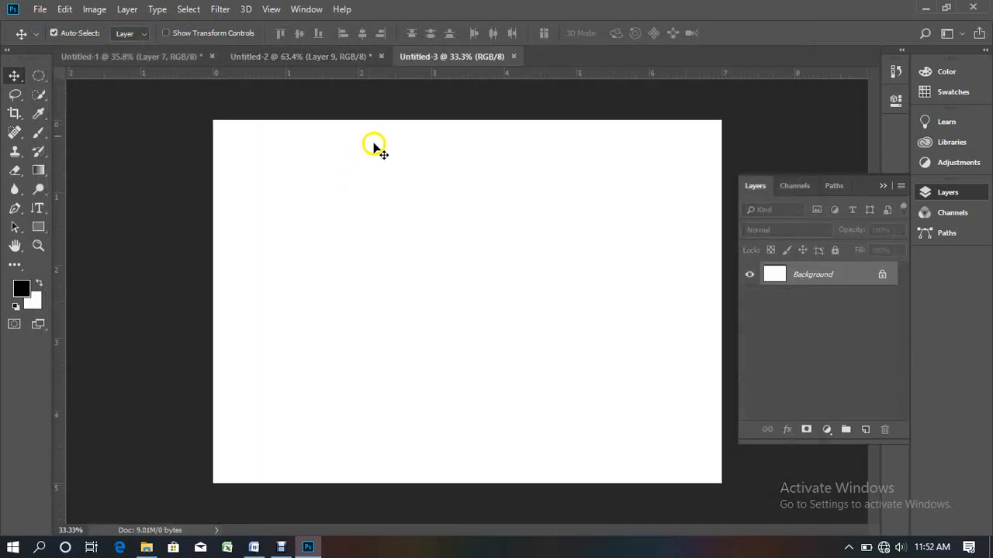
- Draw a rectangular selection about 3.9 by 1.2 inches across the middle of the blank canvas
{"action": "left_click", "coordinate": [39, 78]}
{"action": "right_click", "coordinate": [35, 80]}
{"action": "left_click", "coordinate": [67, 79]}
{"action": "left_click", "coordinate": [375, 289]}
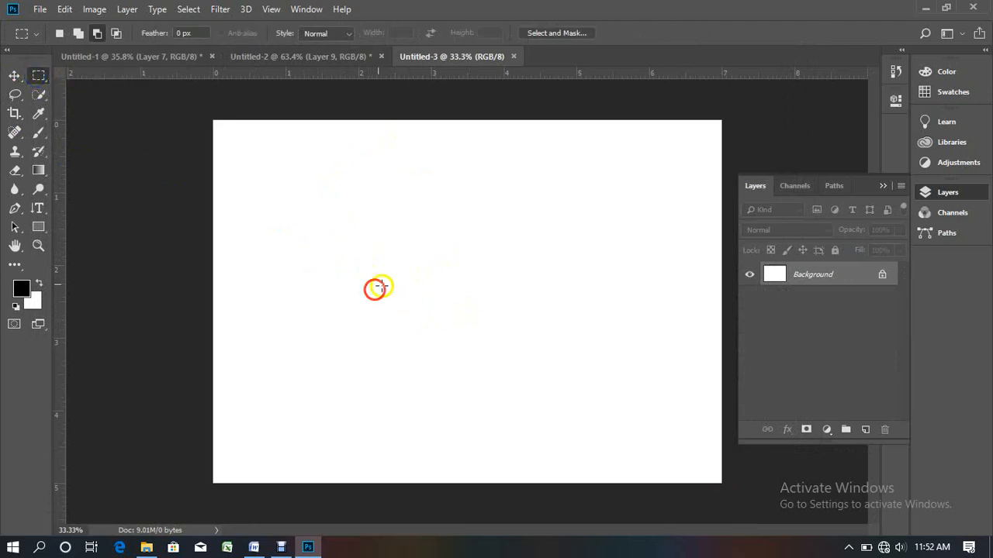
{"action": "left_click_drag", "start_coordinate": [357, 235], "coordinate": [643, 321]}
- Fill the rectangular selection with black directly on the Background layer, and undo the fill
{"action": "key", "text": "alt+BackSpace"}
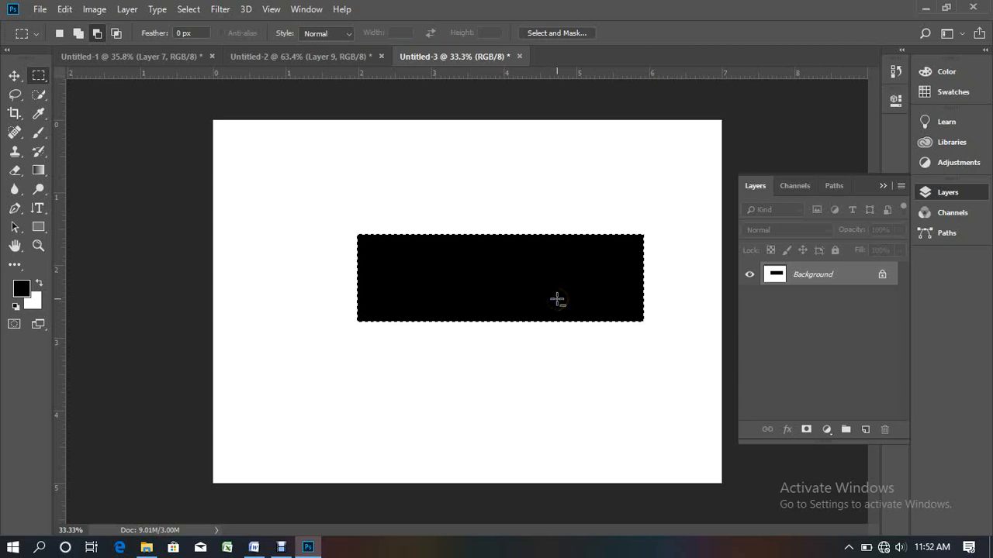
{"action": "left_click", "coordinate": [13, 76]}
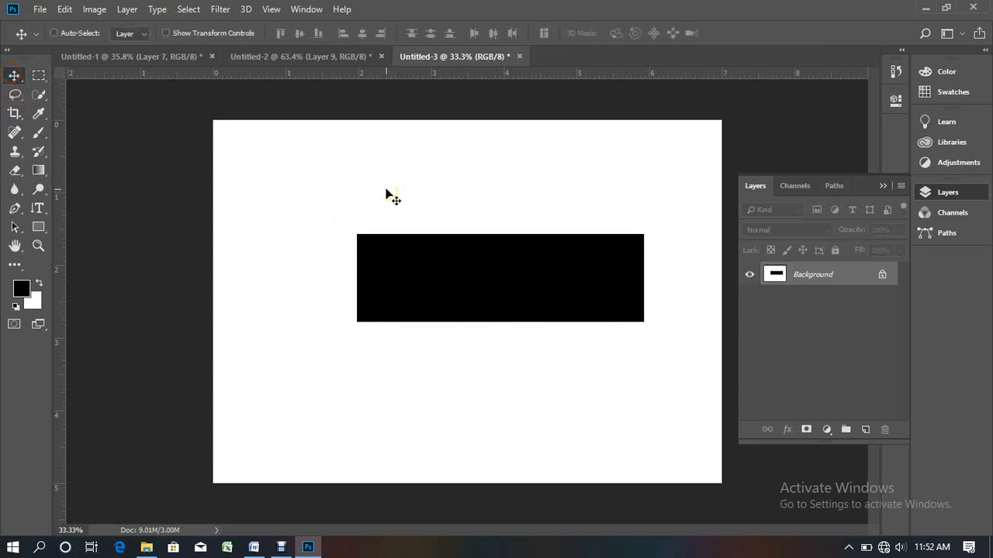
{"action": "key", "text": "ctrl+z"}
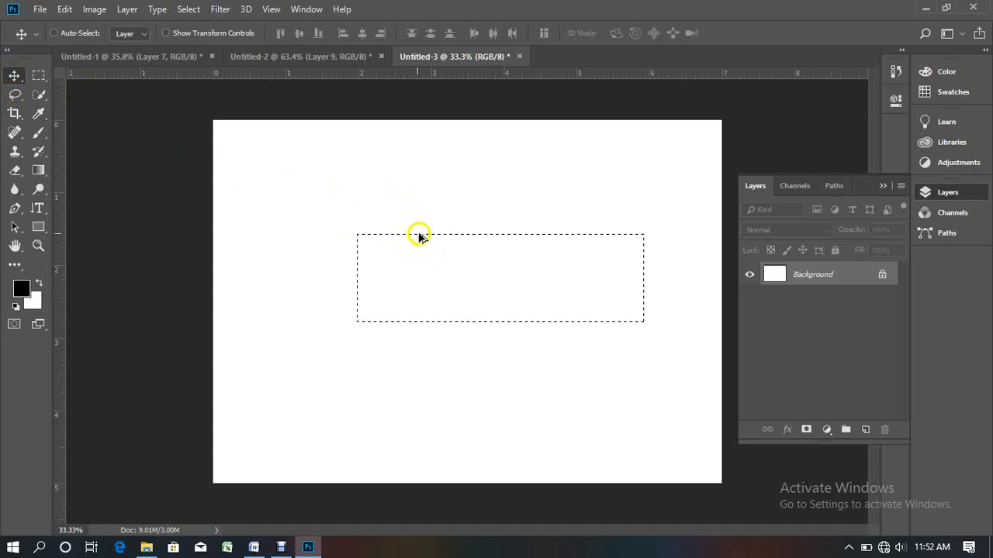
- Add a new layer, fill the rectangular selection with black on it, deselect and shift the rectangle slightly left
{"action": "left_click", "coordinate": [865, 431]}
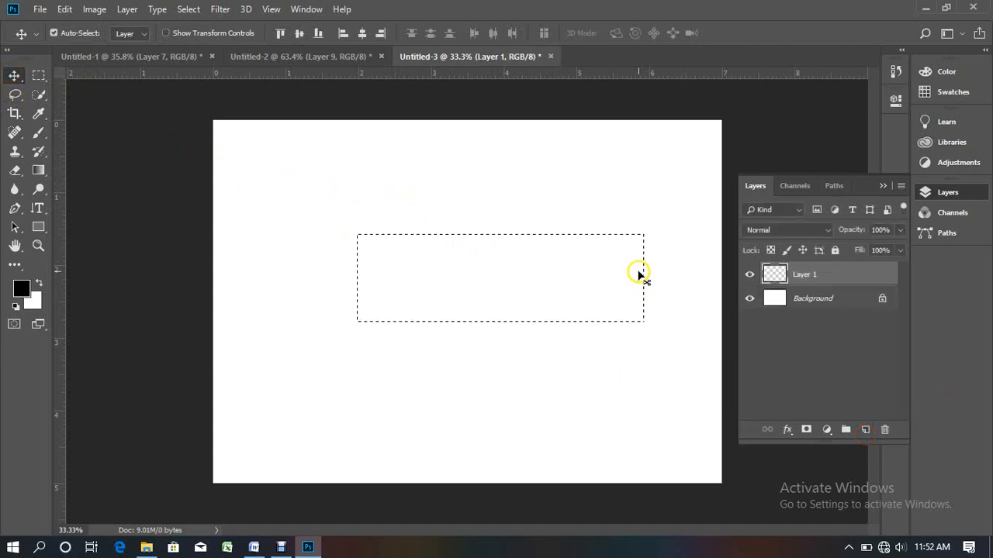
{"action": "key", "text": "alt+BackSpace"}
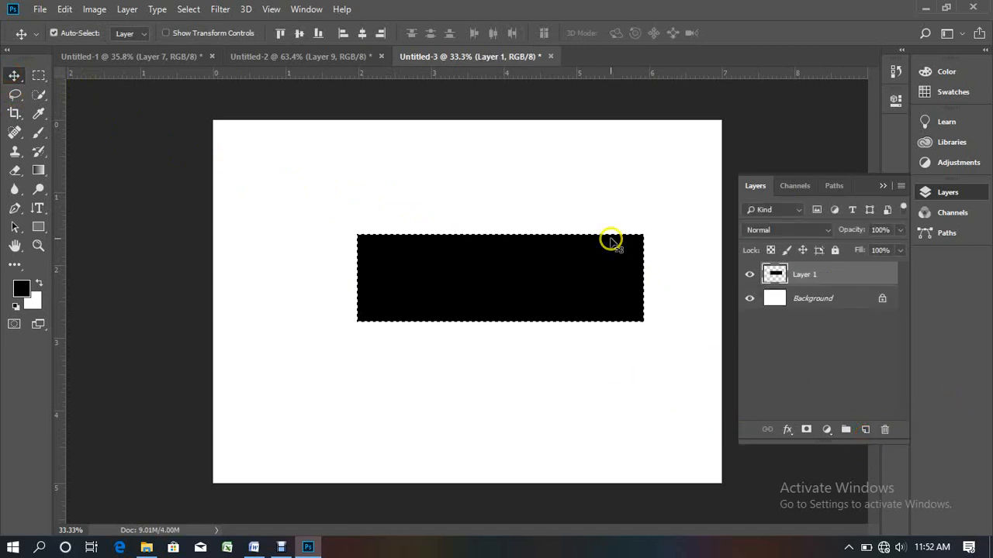
{"action": "key", "text": "ctrl"}
{"action": "left_click_drag", "start_coordinate": [547, 272], "coordinate": [508, 270]}
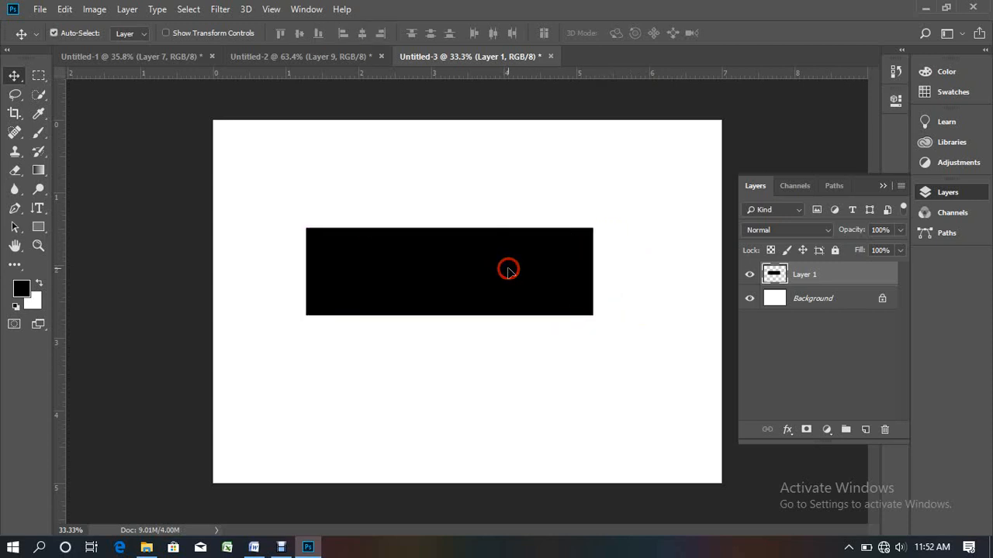
- Free-transform the black rectangle, stretching it to about 121% by 140%, and scale it about its centre to about 98% by 102%
{"action": "key", "text": "ctrl+t"}
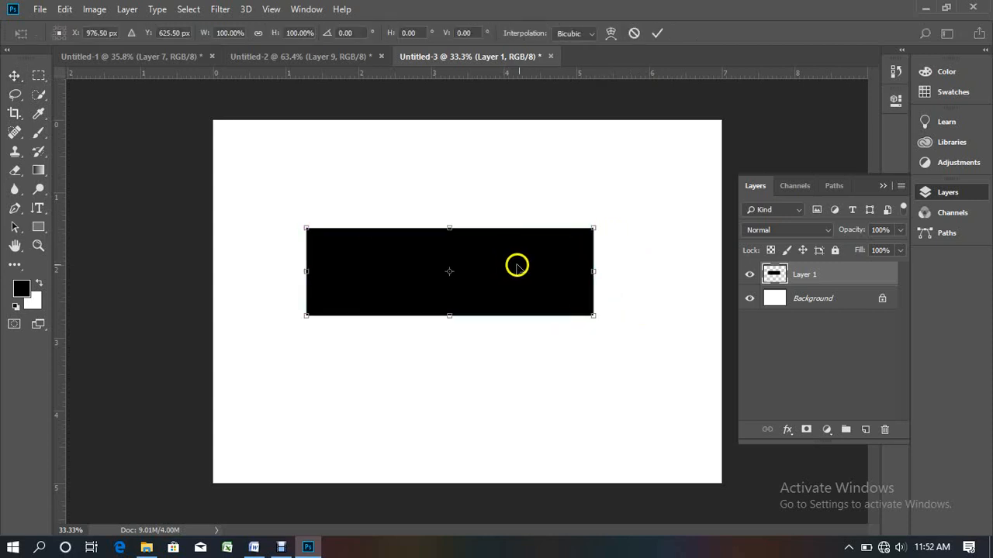
{"action": "left_click_drag", "start_coordinate": [593, 316], "coordinate": [614, 348]}
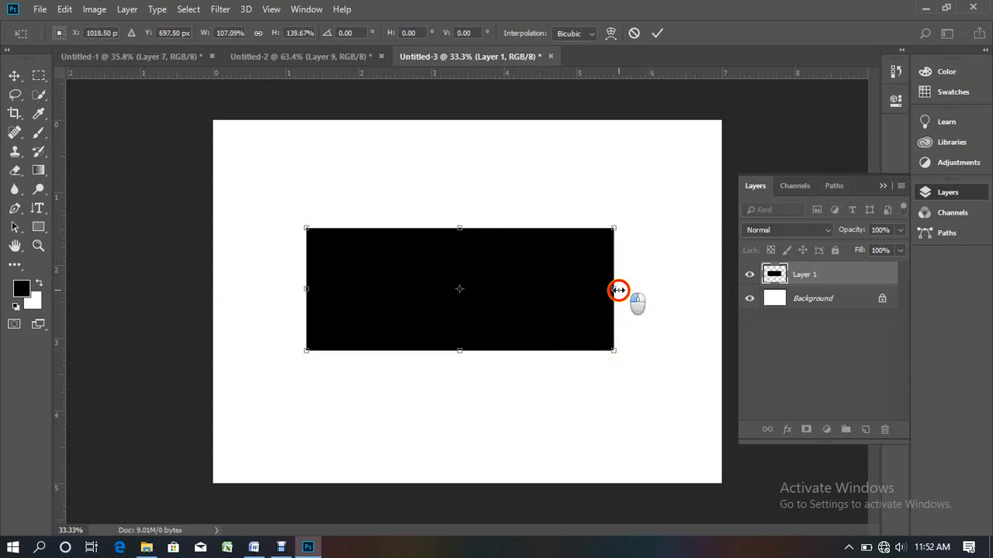
{"action": "left_click_drag", "start_coordinate": [622, 288], "coordinate": [643, 290]}
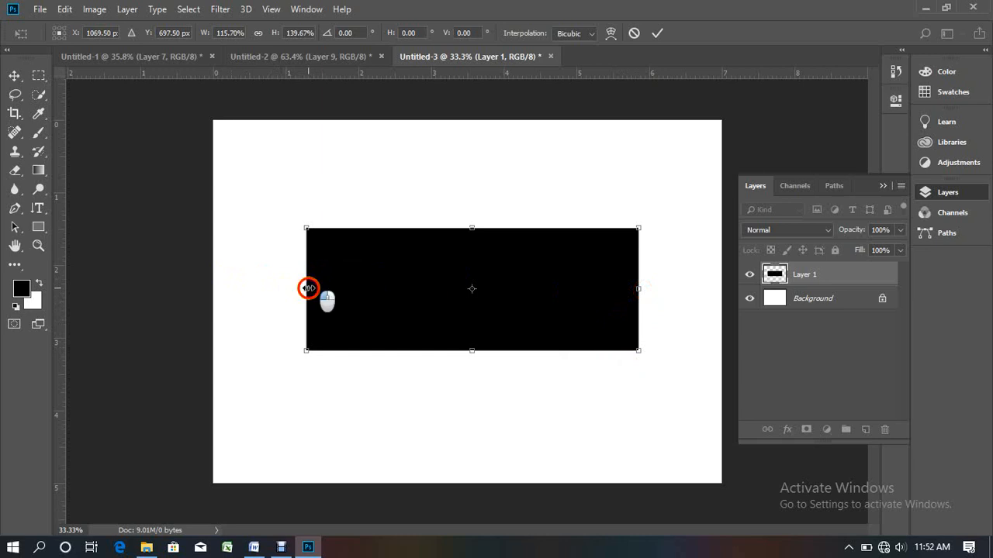
{"action": "left_click_drag", "start_coordinate": [307, 289], "coordinate": [292, 289]}
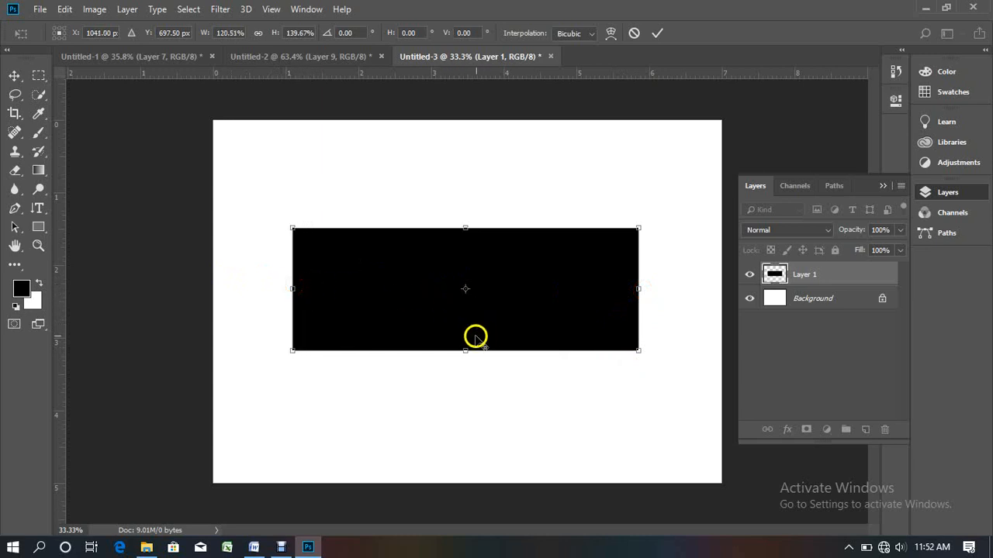
{"action": "left_click_drag", "start_coordinate": [466, 353], "coordinate": [467, 344]}
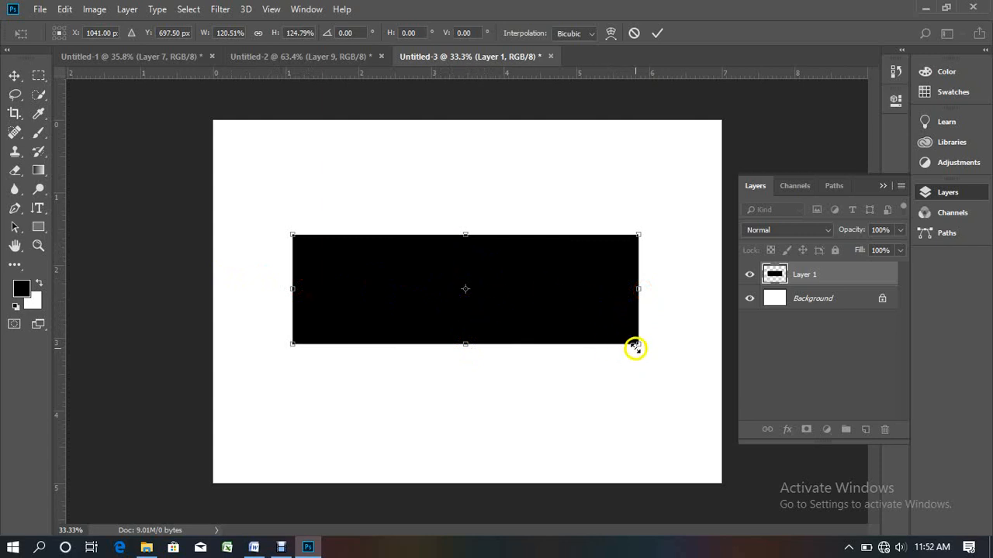
{"action": "left_click_drag", "start_coordinate": [638, 343], "coordinate": [605, 342]}
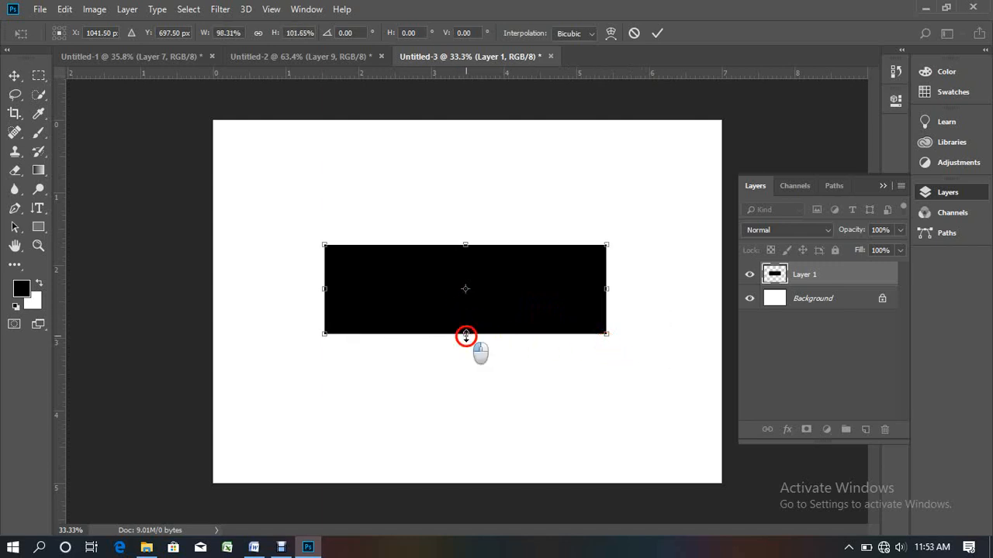
- Resize the black rectangle further to about 104% width and 179% height, and apply the transform
{"action": "mouse_move", "coordinate": [465, 335]}
{"action": "left_mouse_down"}
{"action": "mouse_move", "coordinate": [466, 306]}
{"action": "mouse_move", "coordinate": [468, 388]}
{"action": "mouse_move", "coordinate": [476, 346]}
{"action": "mouse_move", "coordinate": [472, 354]}
{"action": "left_mouse_up"}
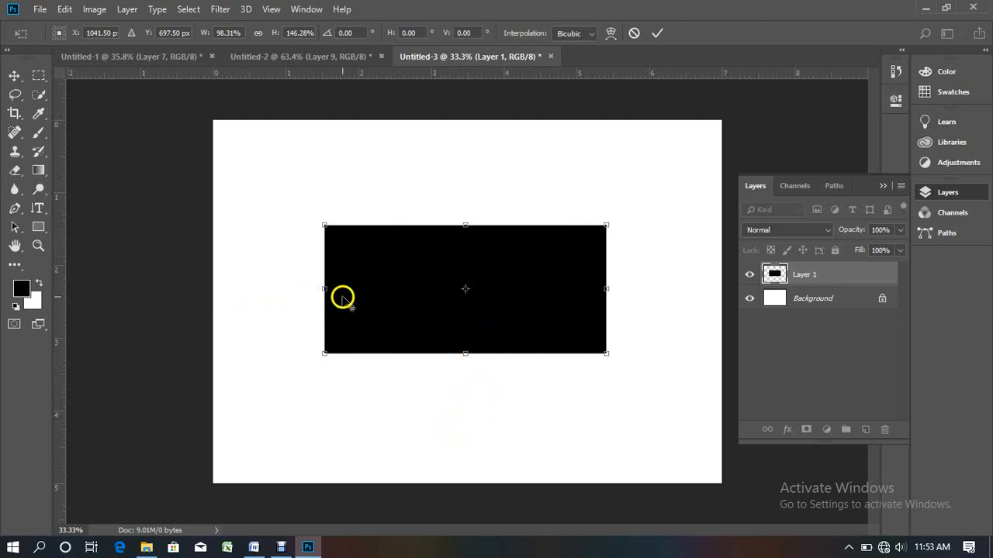
{"action": "left_click_drag", "start_coordinate": [325, 290], "coordinate": [333, 370]}
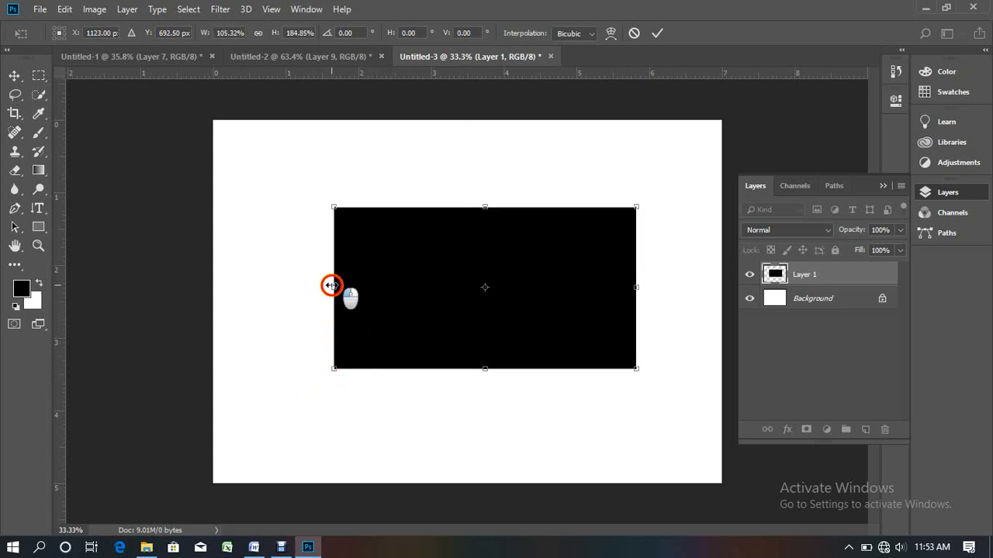
{"action": "left_click_drag", "start_coordinate": [331, 285], "coordinate": [326, 314]}
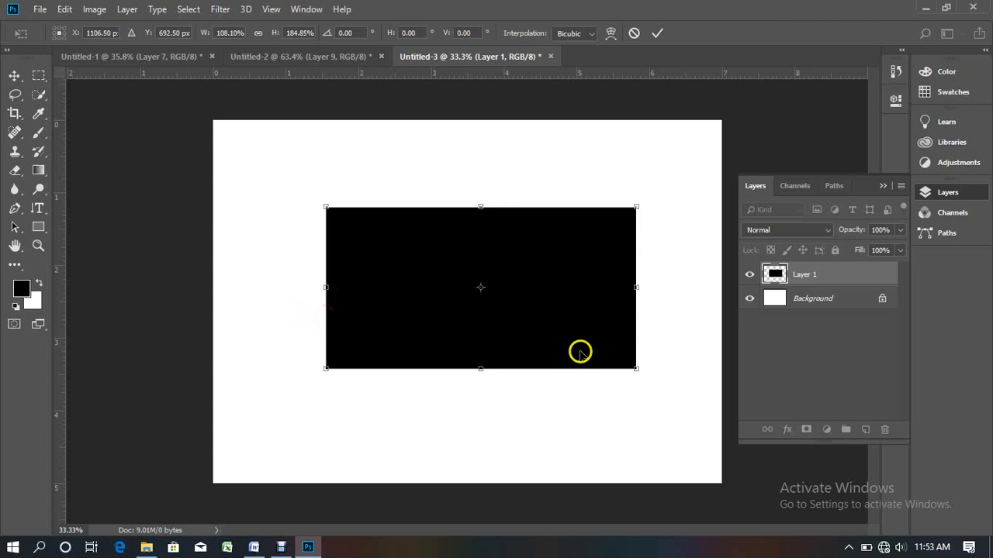
{"action": "left_click_drag", "start_coordinate": [636, 370], "coordinate": [616, 393]}
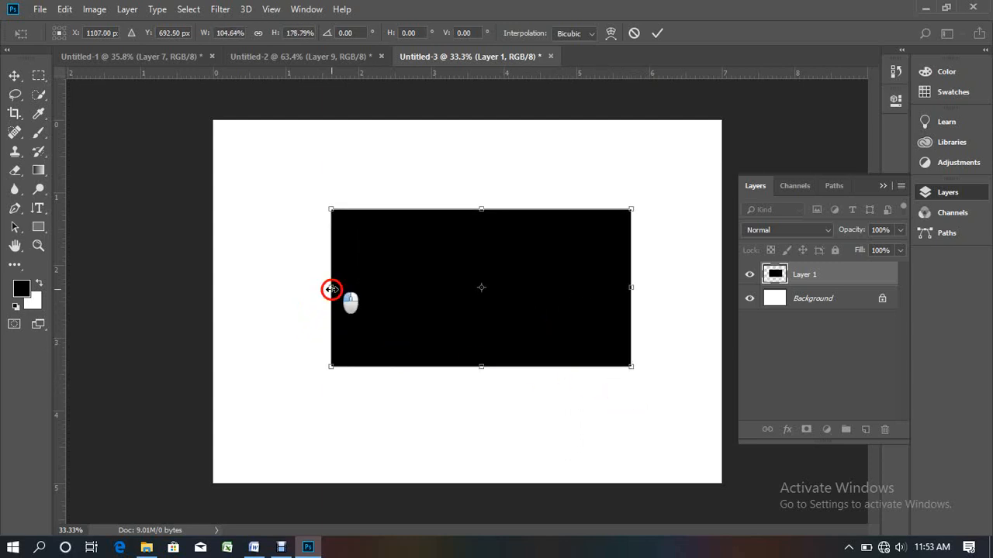
{"action": "mouse_move", "coordinate": [331, 289]}
{"action": "left_mouse_down"}
{"action": "mouse_move", "coordinate": [281, 287]}
{"action": "mouse_move", "coordinate": [340, 297]}
{"action": "left_mouse_up"}
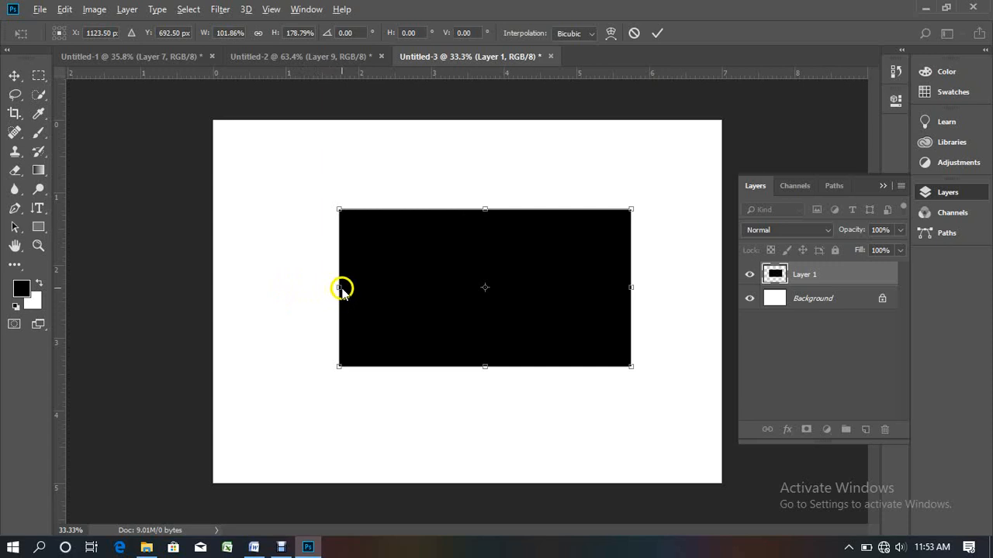
{"action": "mouse_move", "coordinate": [339, 289]}
{"action": "left_mouse_down"}
{"action": "mouse_move", "coordinate": [300, 287]}
{"action": "mouse_move", "coordinate": [402, 297]}
{"action": "mouse_move", "coordinate": [312, 290]}
{"action": "mouse_move", "coordinate": [359, 297]}
{"action": "mouse_move", "coordinate": [336, 303]}
{"action": "left_mouse_up"}
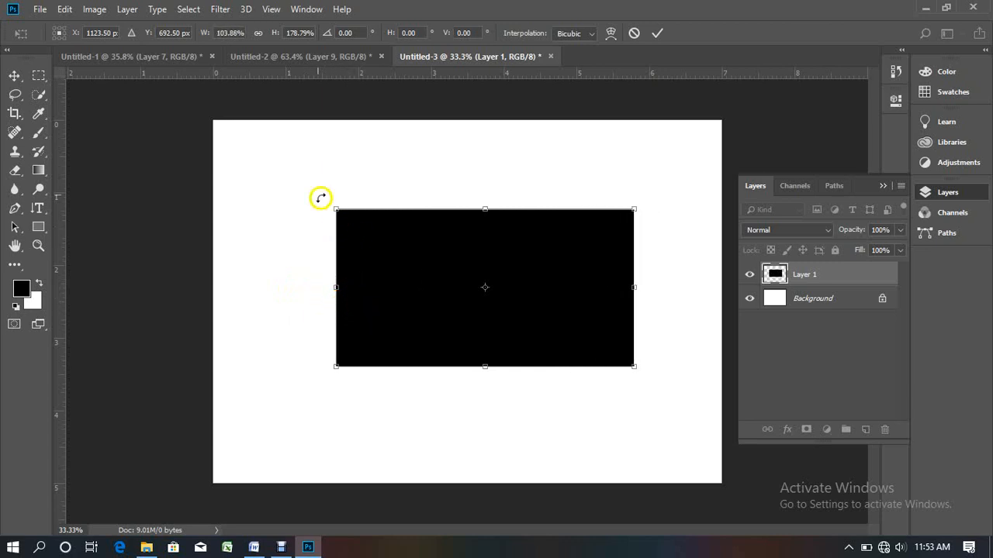
{"action": "key", "text": "Return"}
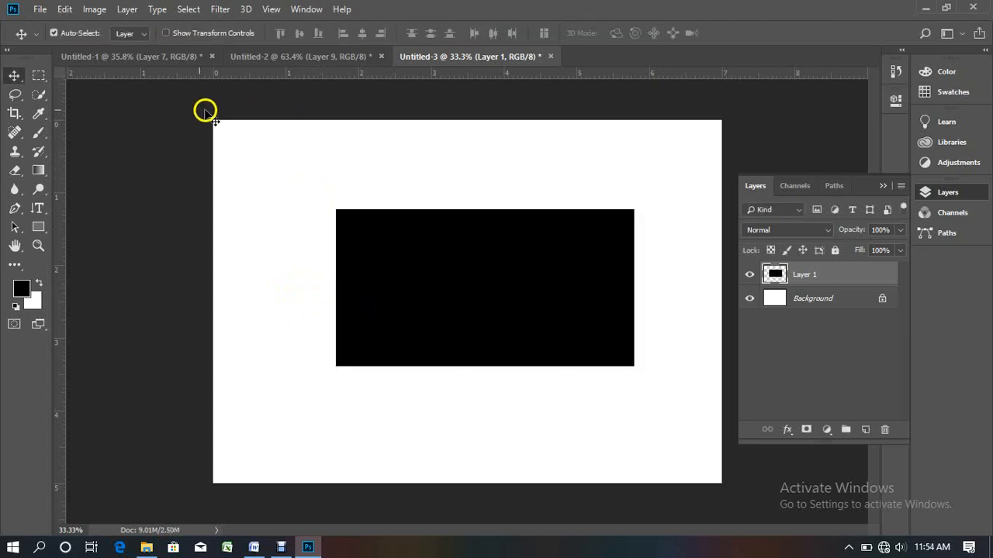
- Return to the Untitled-2 face document, toggle the visibility of the empty Layer 10 off and on, and delete that layer
{"action": "left_click", "coordinate": [247, 64]}
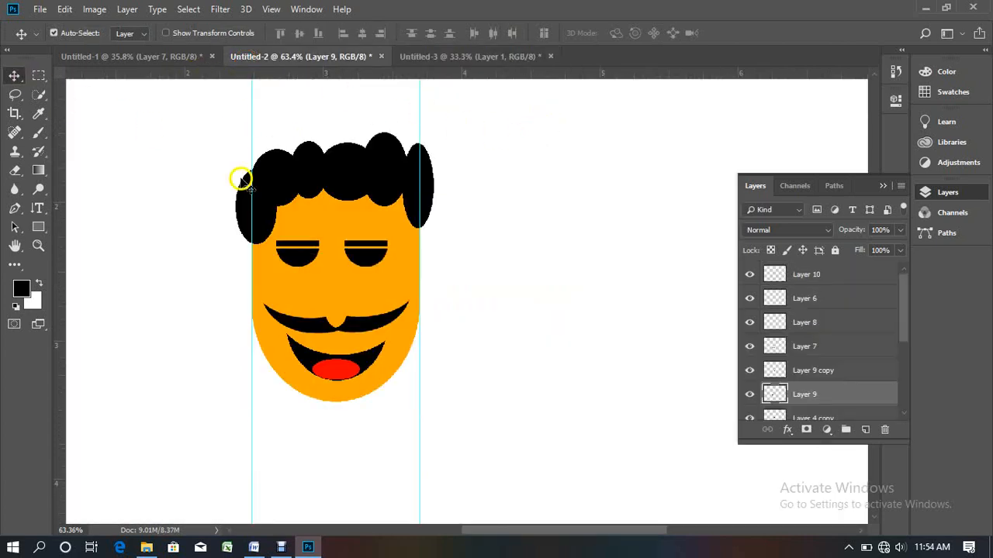
{"action": "left_click", "coordinate": [775, 273]}
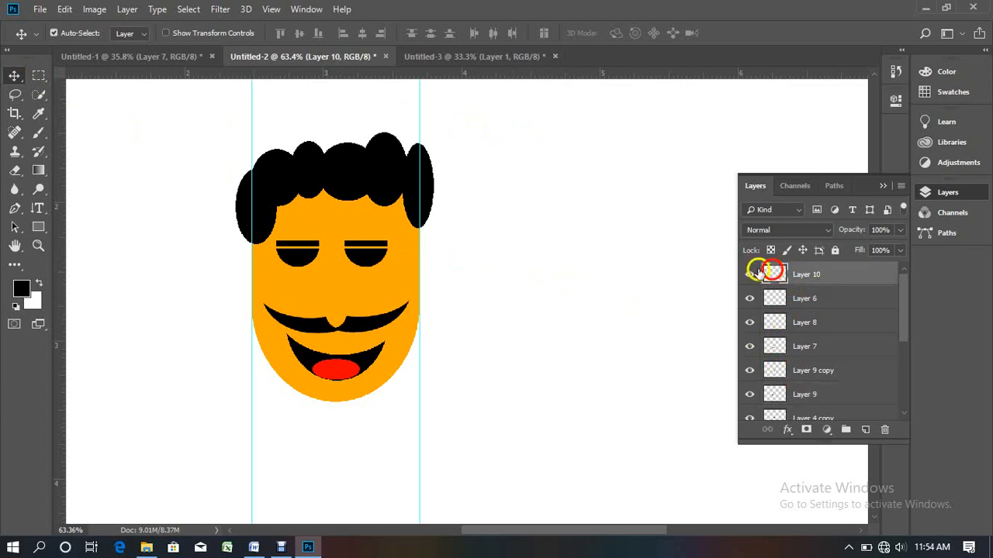
{"action": "left_click", "coordinate": [749, 274]}
{"action": "left_click", "coordinate": [749, 274]}
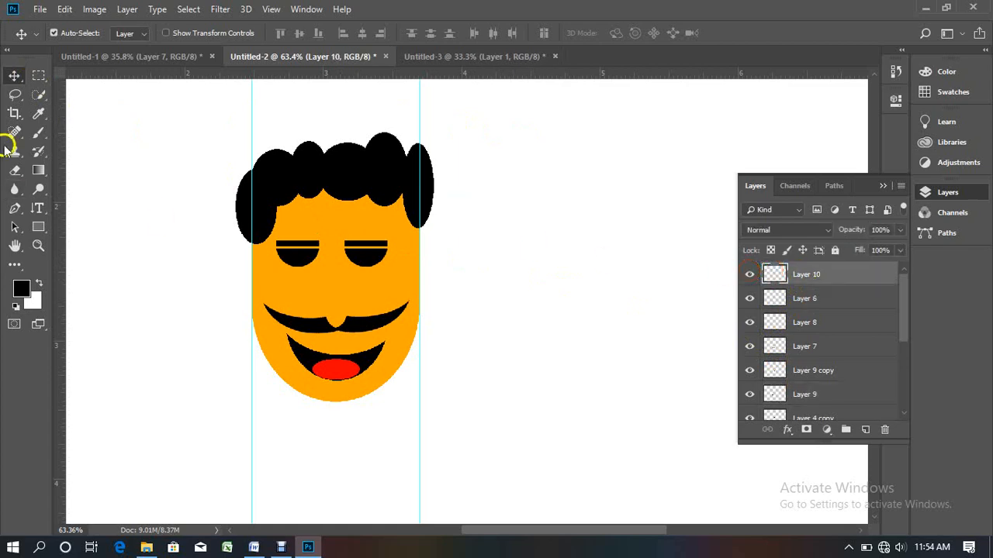
{"action": "left_click_drag", "start_coordinate": [806, 273], "coordinate": [887, 431]}
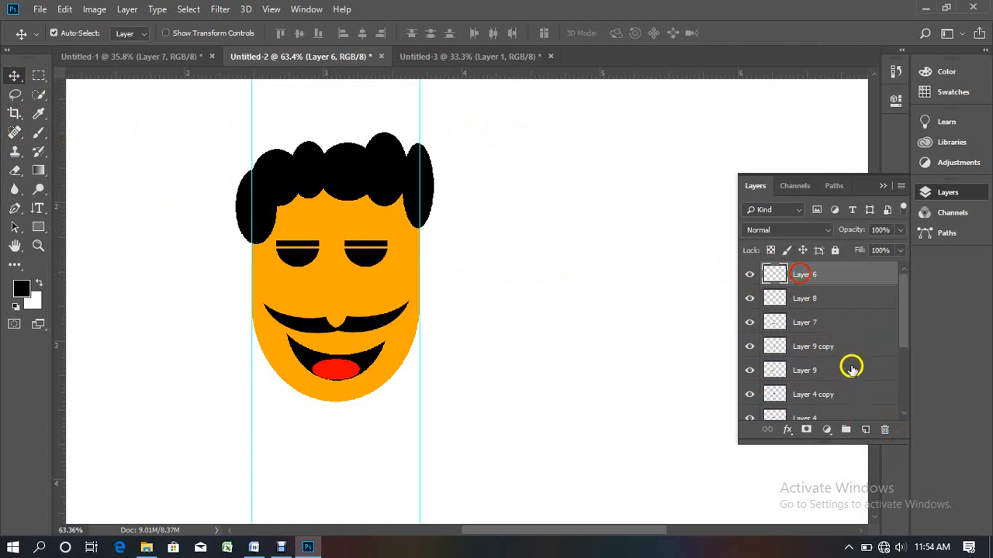
- Add a new layer above Layer 6 and draw a circular selection about 0.8 inch across on the blank area right of the face
{"action": "left_click", "coordinate": [866, 431]}
{"action": "right_click", "coordinate": [38, 93]}
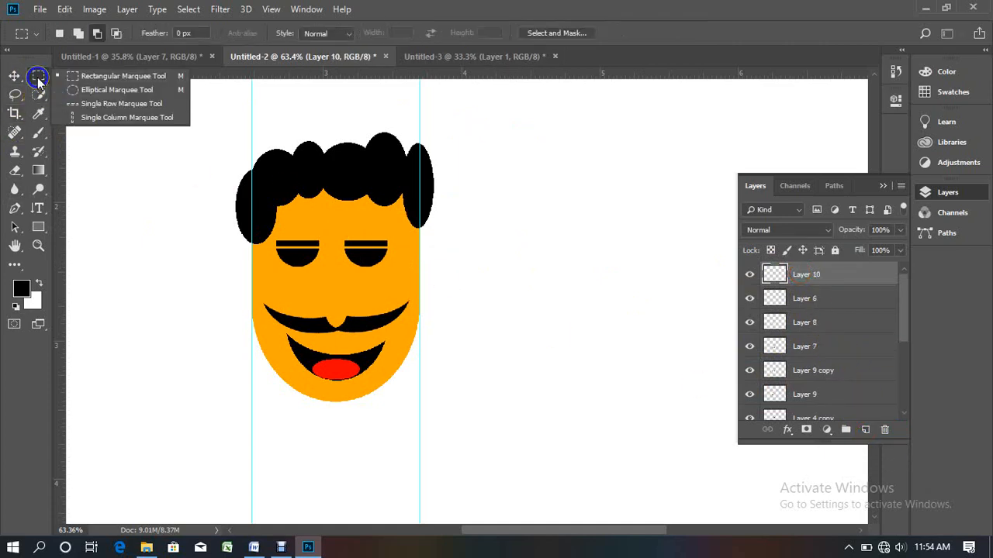
{"action": "left_click", "coordinate": [93, 88]}
{"action": "left_click_drag", "start_coordinate": [536, 199], "coordinate": [644, 321]}
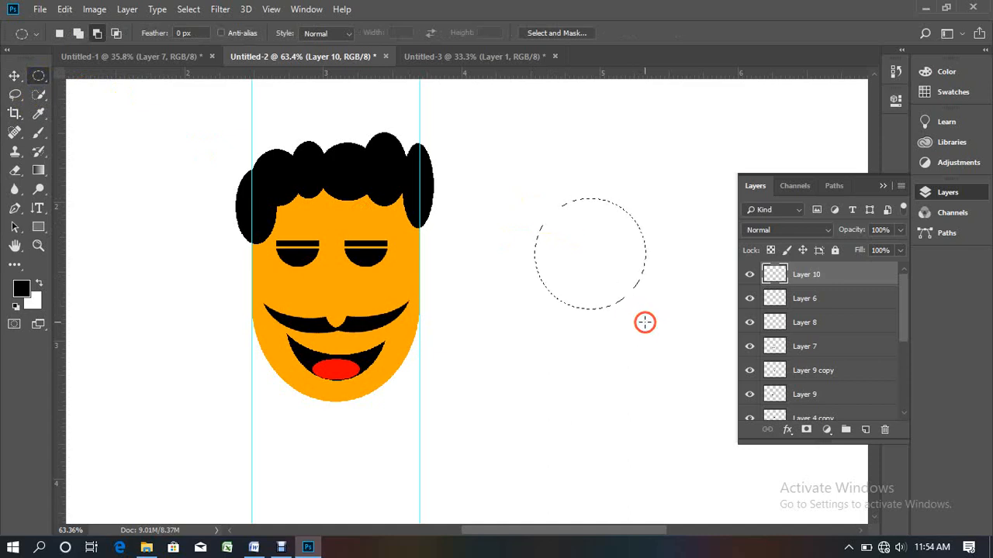
- Fill the circular selection on the new layer with black, deselect it, and nudge the circle slightly to the left
{"action": "left_click", "coordinate": [21, 288]}
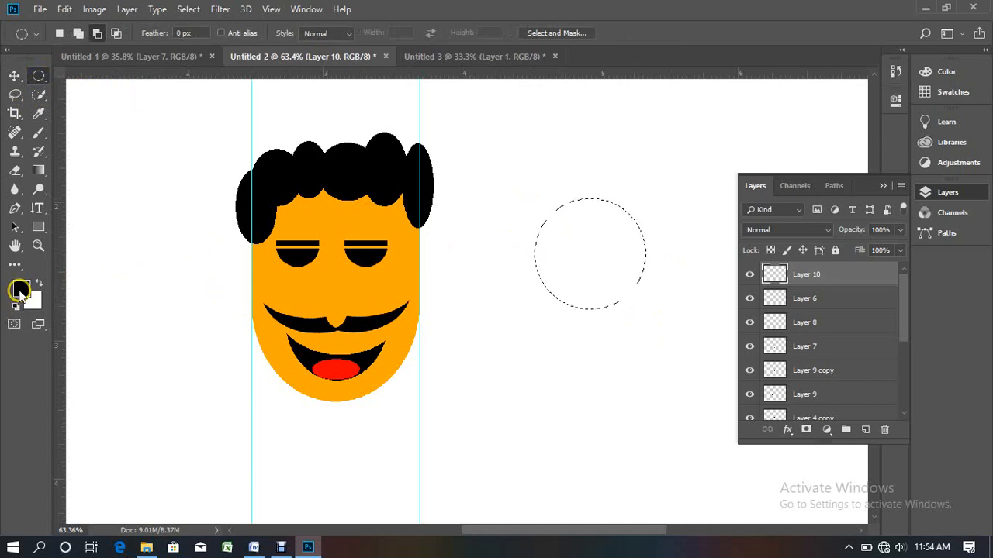
{"action": "key", "text": "alt+BackSpace"}
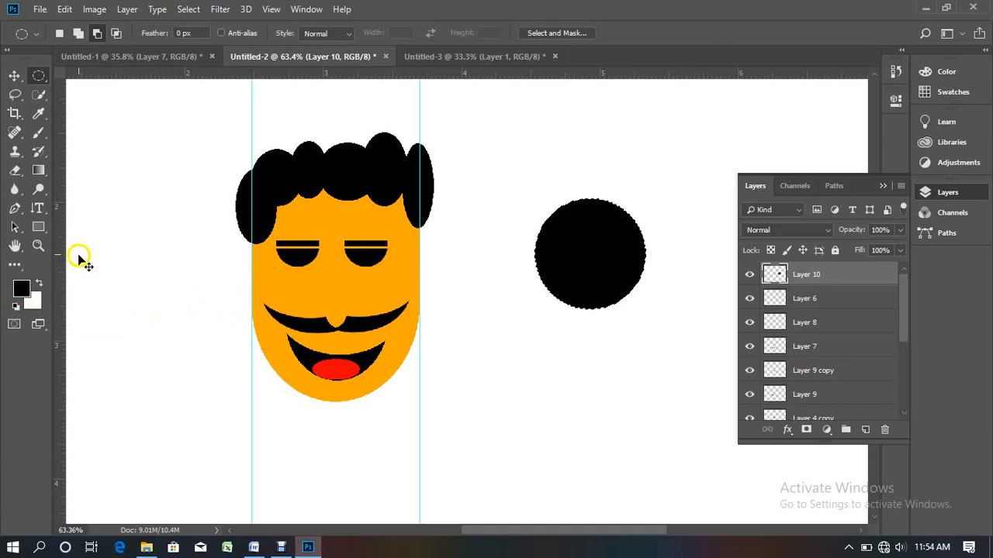
{"action": "key", "text": "ctrl+d"}
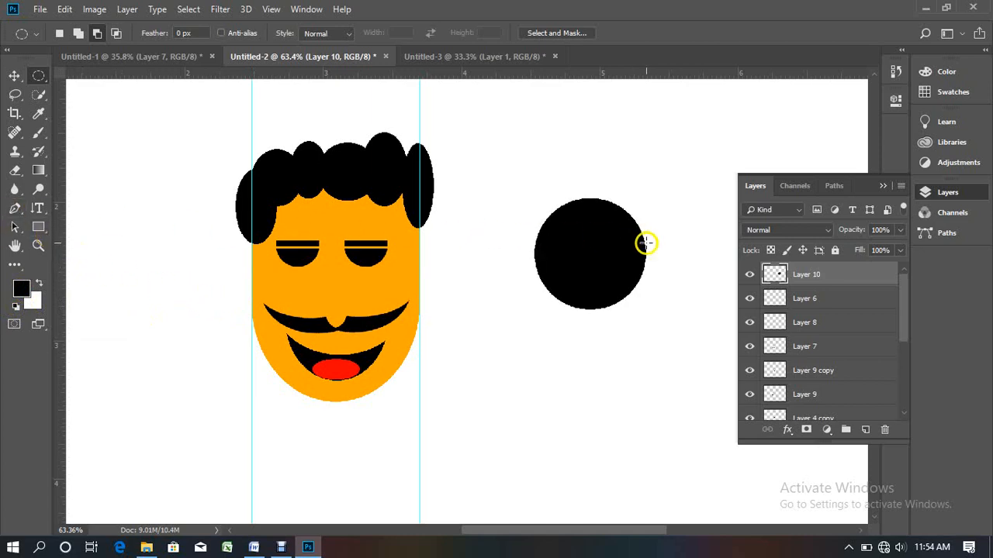
{"action": "left_click", "coordinate": [15, 75]}
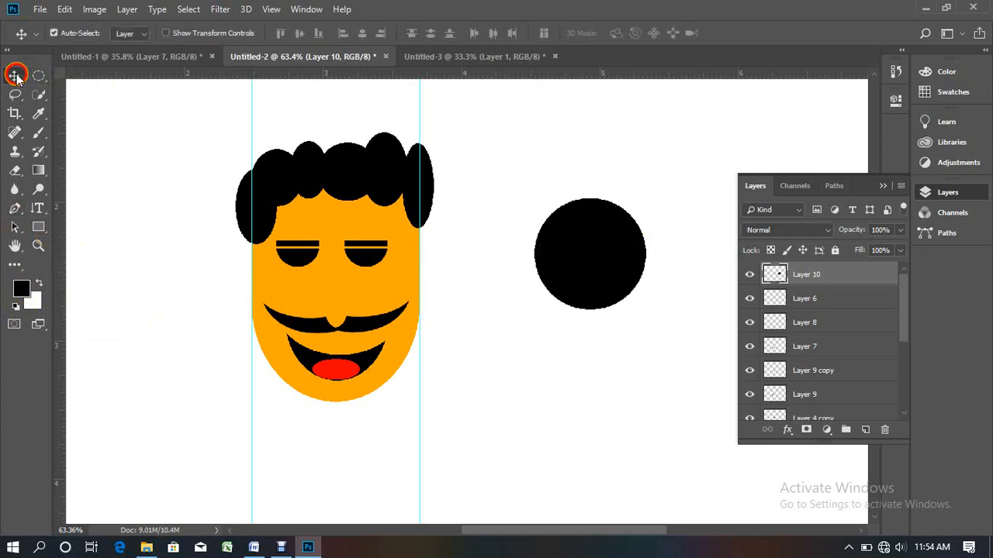
{"action": "left_click", "coordinate": [563, 266]}
{"action": "left_click_drag", "start_coordinate": [565, 248], "coordinate": [560, 248]}
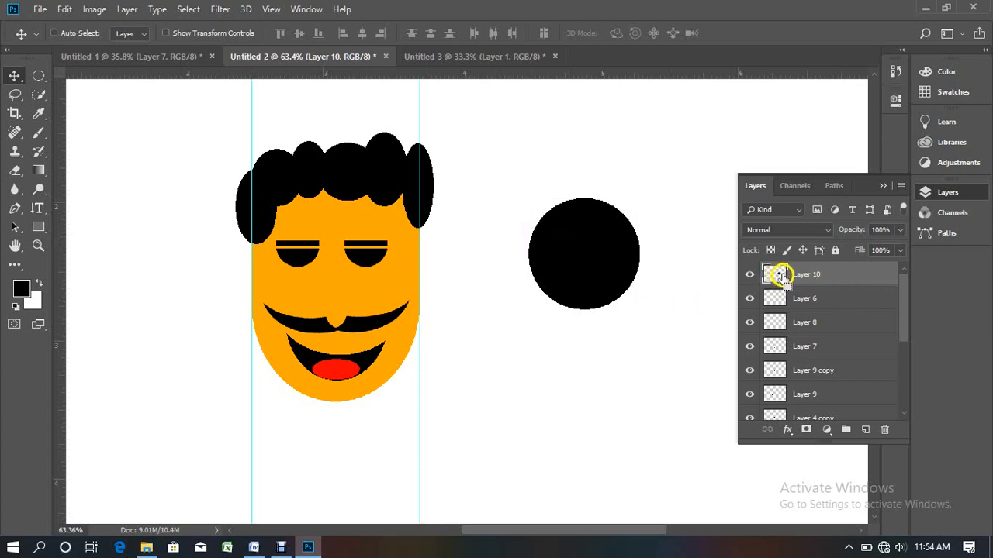
- Duplicate the black circle's layer and fill the copy with orange #ffa200, leaving nothing selected
{"action": "key", "text": "ctrl+j"}
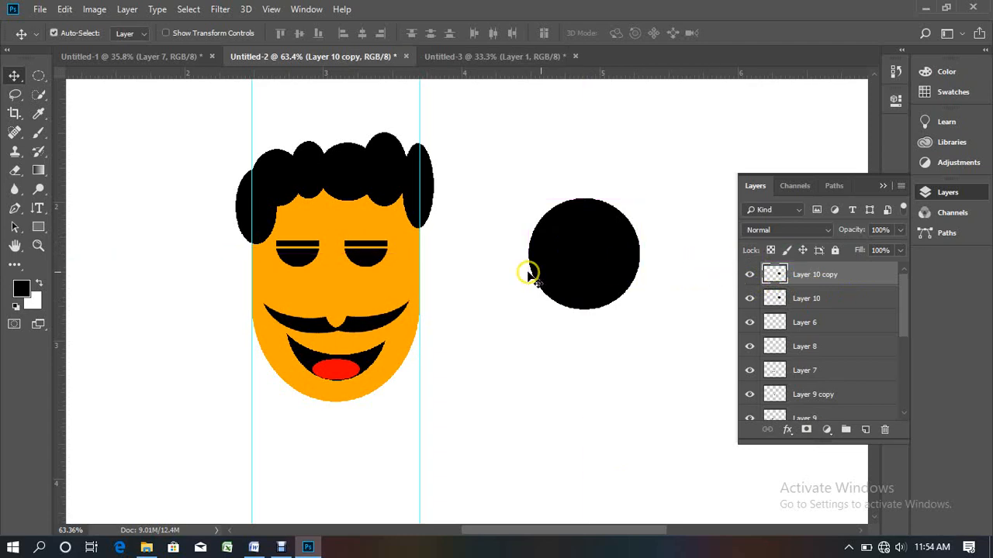
{"action": "left_click", "coordinate": [776, 276], "text": "ctrl"}
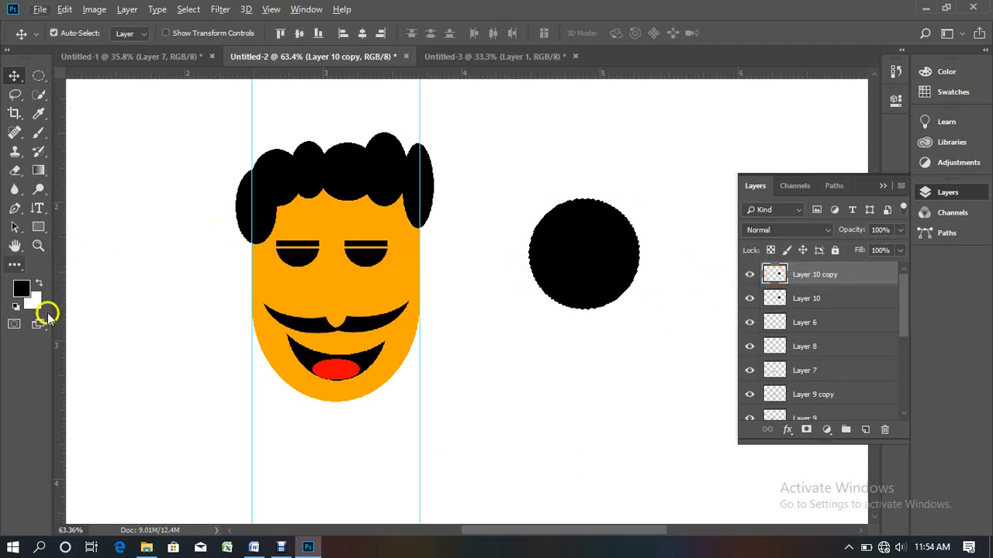
{"action": "left_click", "coordinate": [20, 289]}
{"action": "left_click", "coordinate": [745, 325]}
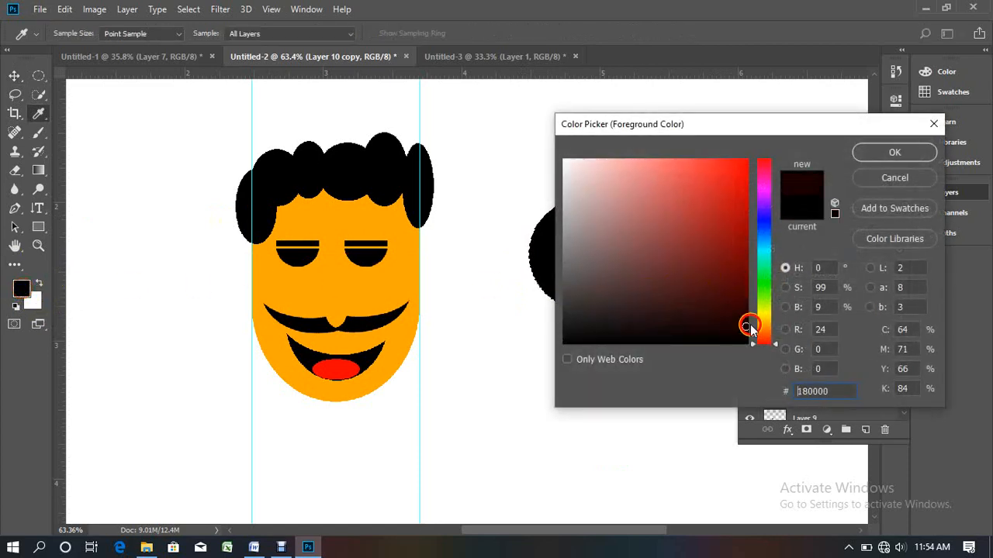
{"action": "left_click_drag", "start_coordinate": [764, 310], "coordinate": [765, 324]}
{"action": "left_click_drag", "start_coordinate": [738, 225], "coordinate": [765, 137]}
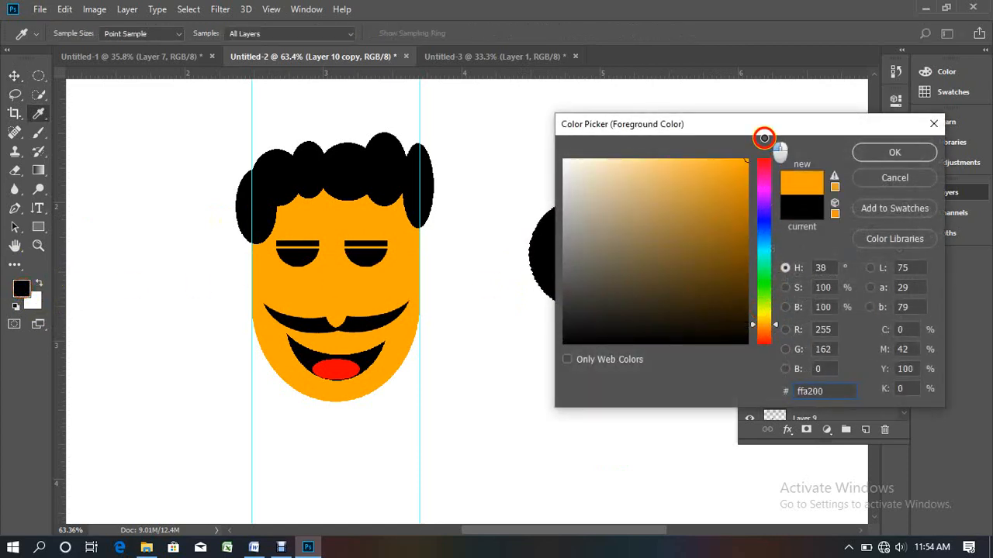
{"action": "left_click", "coordinate": [884, 152]}
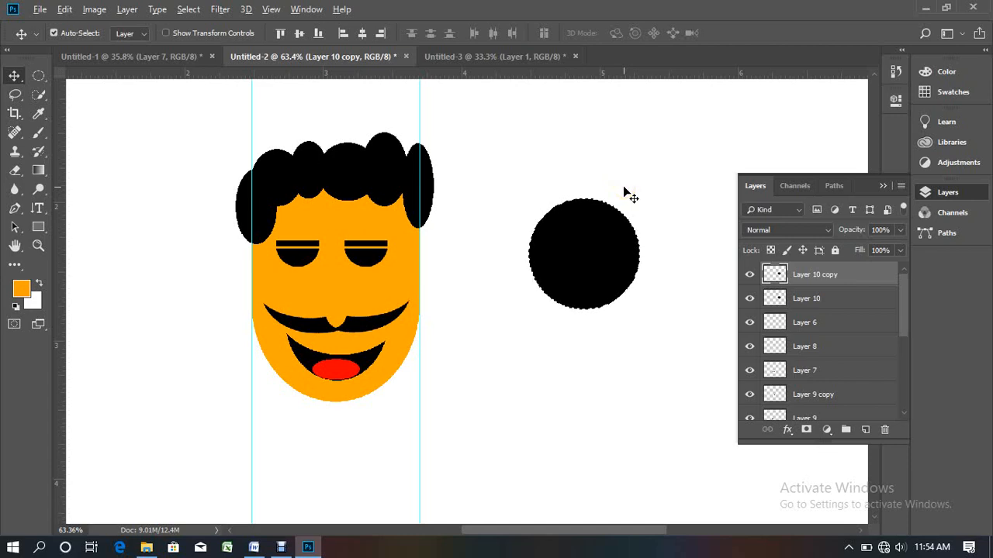
{"action": "key", "text": "alt+BackSpace"}
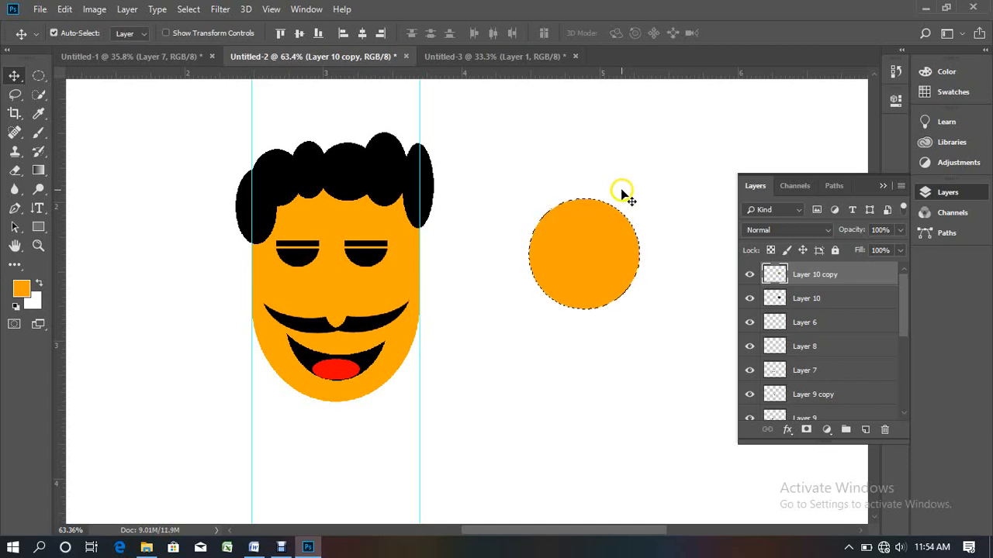
{"action": "key", "text": "ctrl+d"}
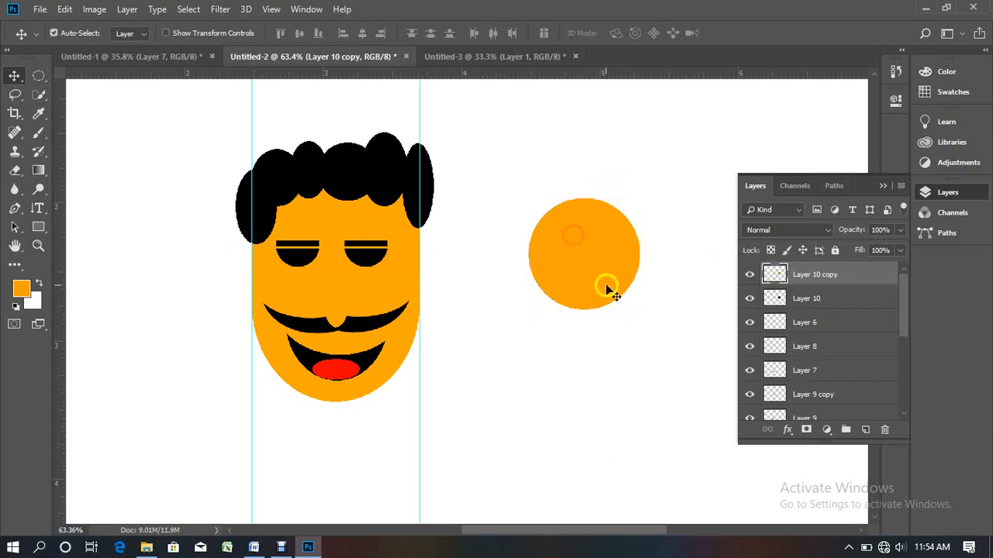
- Free-transform the orange circle to about 72%, offset it toward the right inside the black circle, and apply the transform
{"action": "left_click", "coordinate": [598, 273]}
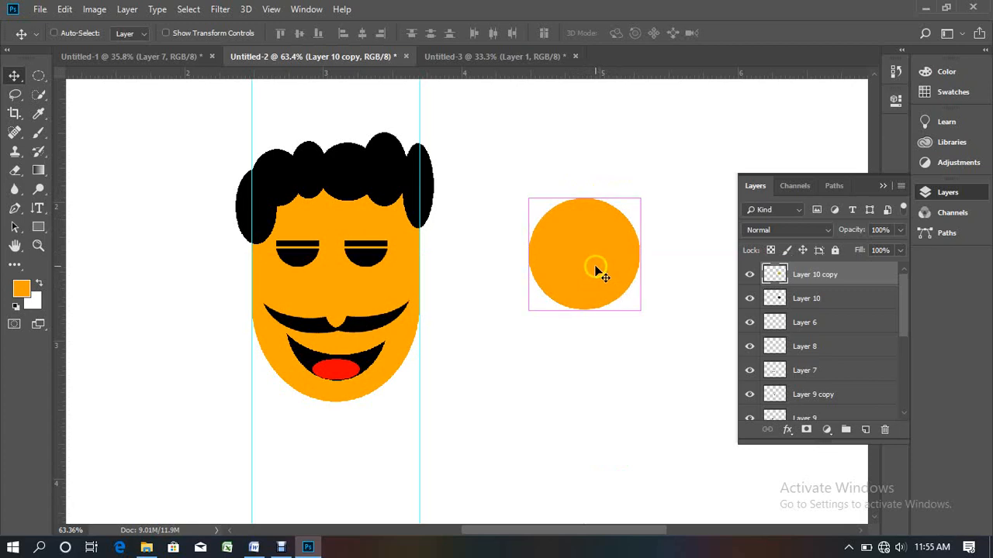
{"action": "key", "text": "ctrl+t"}
{"action": "left_click_drag", "start_coordinate": [639, 311], "coordinate": [629, 303]}
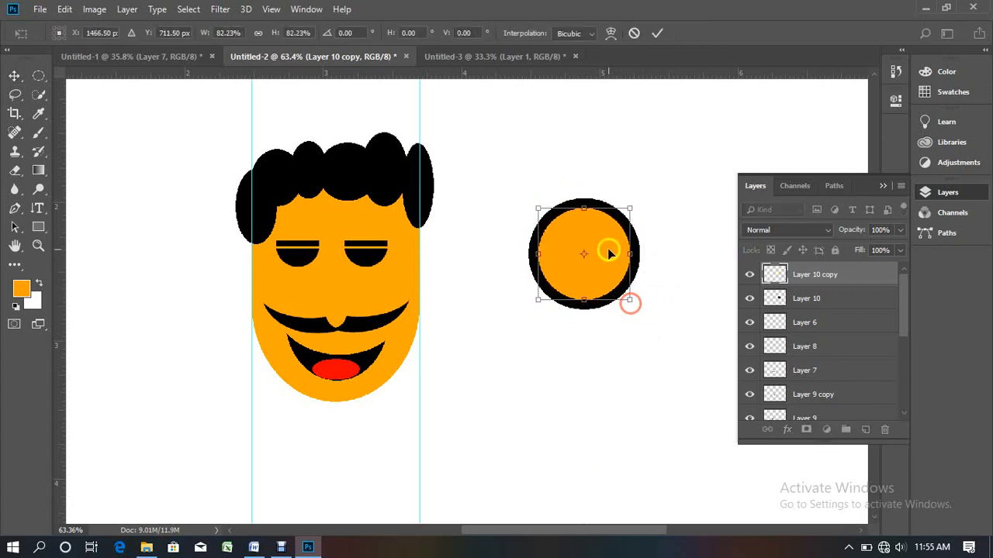
{"action": "mouse_move", "coordinate": [601, 262]}
{"action": "left_mouse_down"}
{"action": "mouse_move", "coordinate": [625, 268]}
{"action": "mouse_move", "coordinate": [603, 261]}
{"action": "left_mouse_up"}
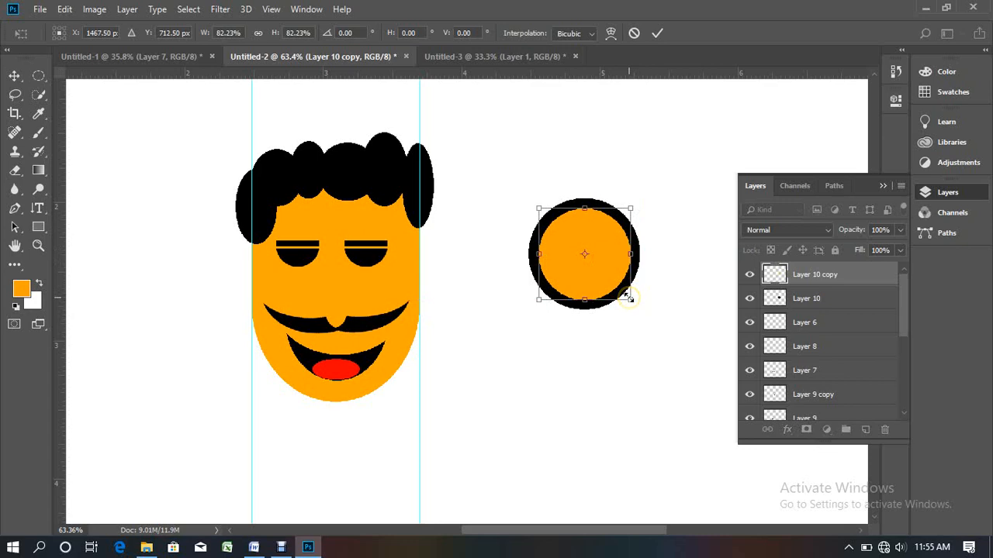
{"action": "left_click_drag", "start_coordinate": [626, 297], "coordinate": [619, 269]}
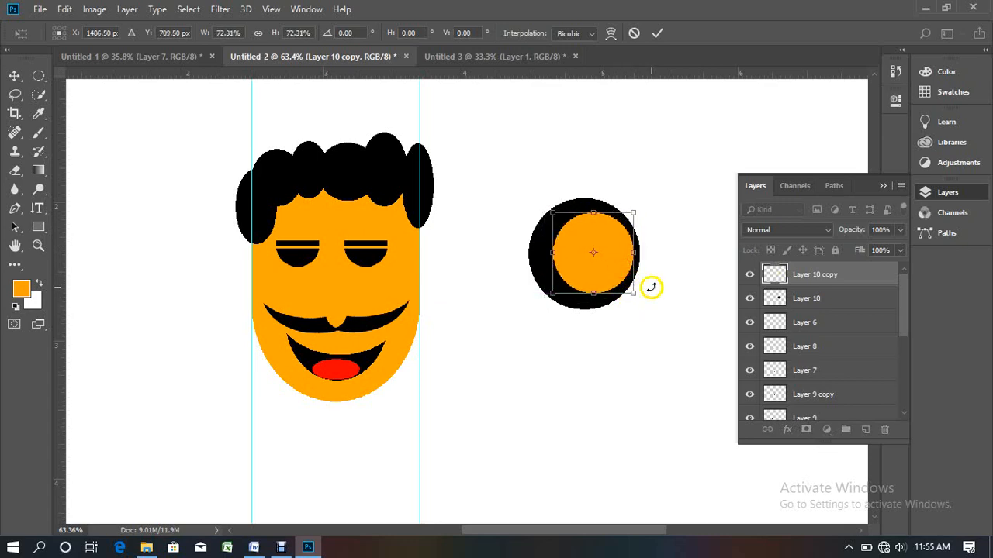
{"action": "key", "text": "Return"}
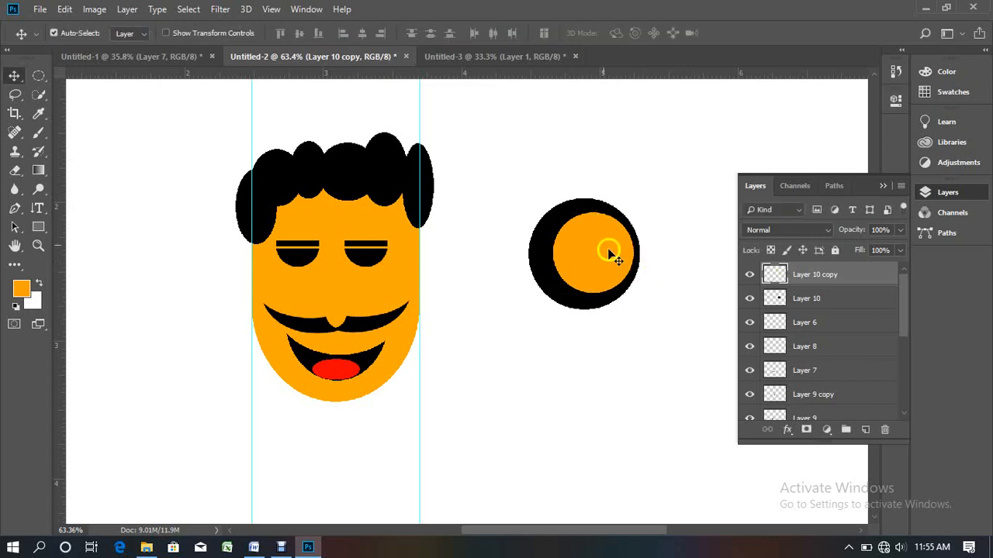
- Select both the orange and black circles and move them together against the right side of the face
{"action": "left_click_drag", "start_coordinate": [535, 184], "coordinate": [611, 288]}
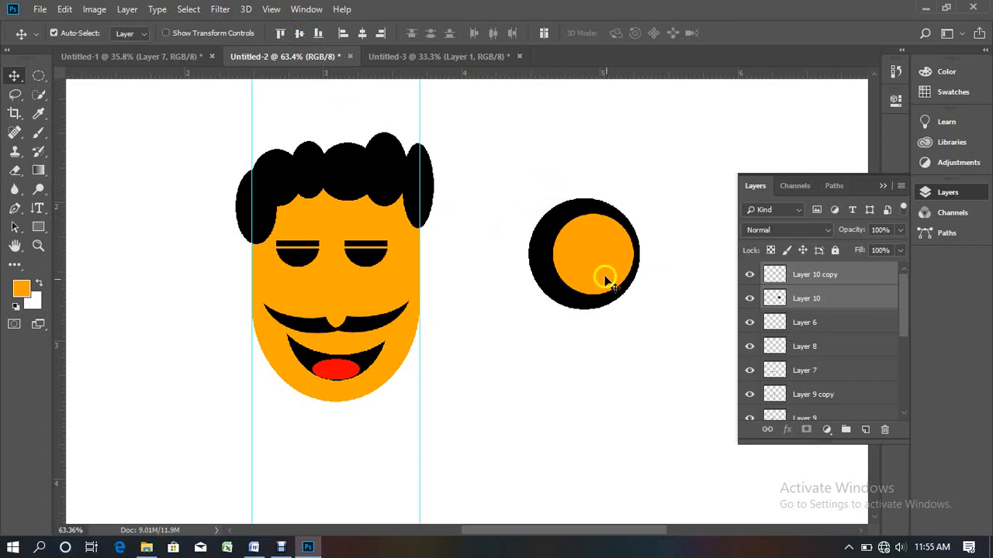
{"action": "left_click_drag", "start_coordinate": [518, 185], "coordinate": [441, 264]}
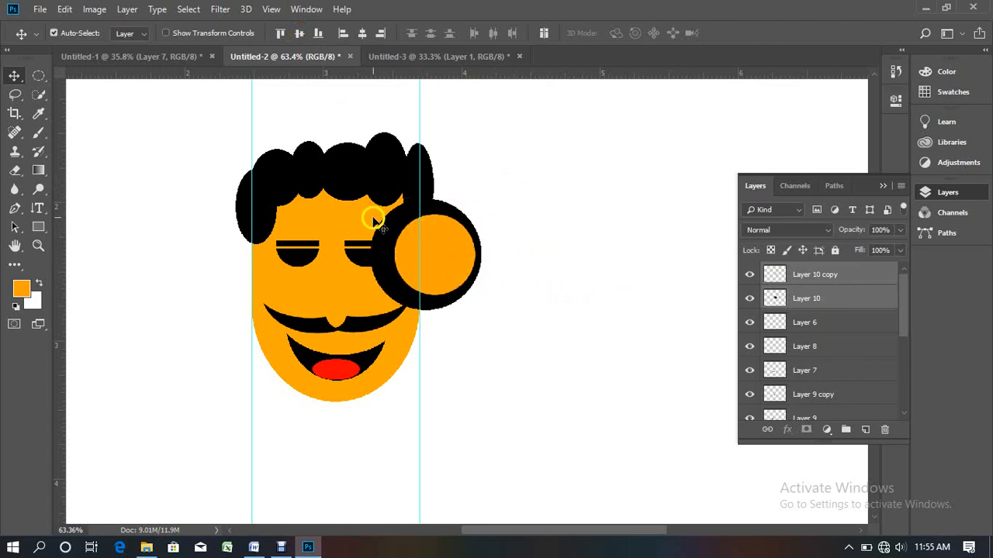
{"action": "left_click_drag", "start_coordinate": [443, 245], "coordinate": [486, 269]}
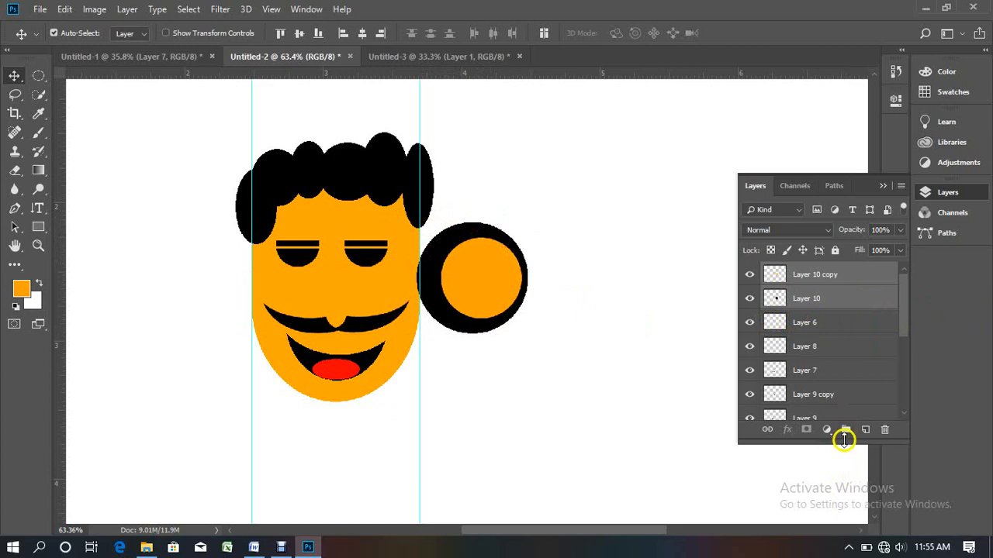
- Move Layer 10 copy and Layer 10 down the layer stack to sit below Layer 1 and directly above the Background
{"action": "left_click_drag", "start_coordinate": [843, 442], "coordinate": [842, 509]}
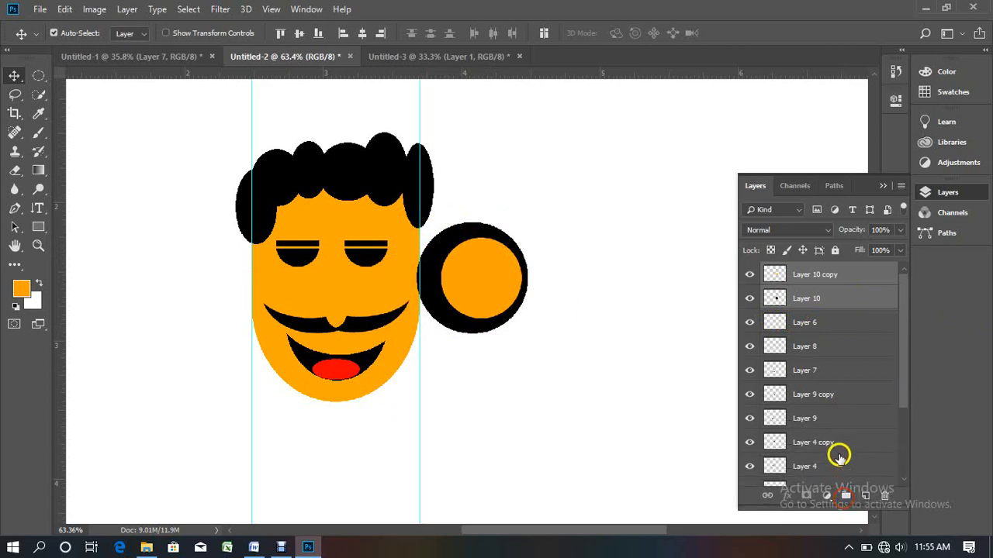
{"action": "left_click_drag", "start_coordinate": [837, 271], "coordinate": [837, 442]}
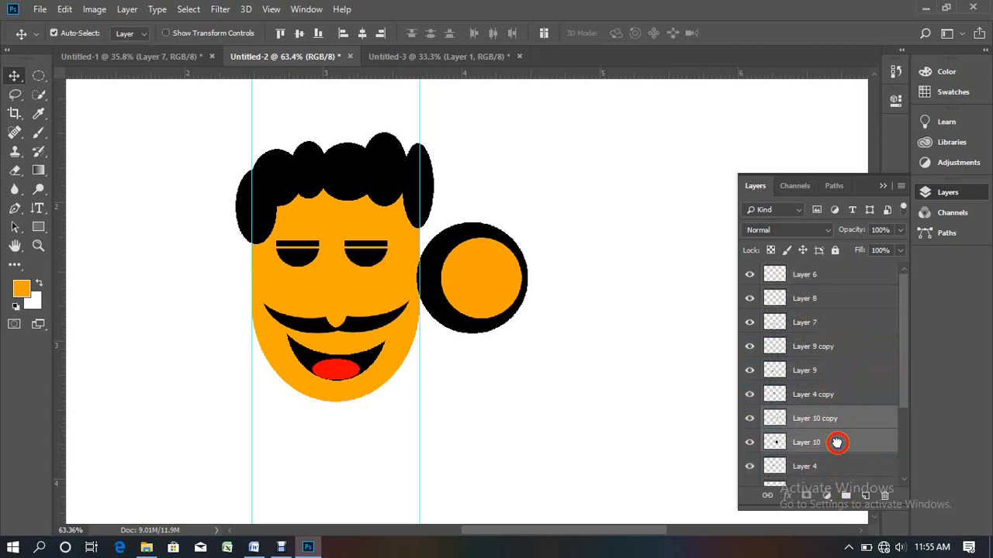
{"action": "scroll", "coordinate": [841, 446], "scroll_direction": "down", "scroll_amount": 3}
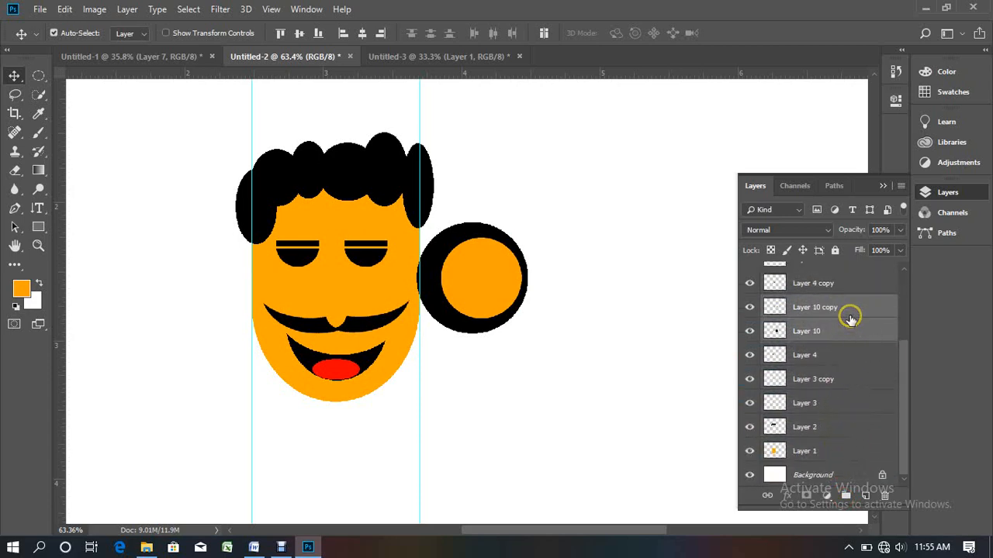
{"action": "left_click_drag", "start_coordinate": [851, 307], "coordinate": [850, 458]}
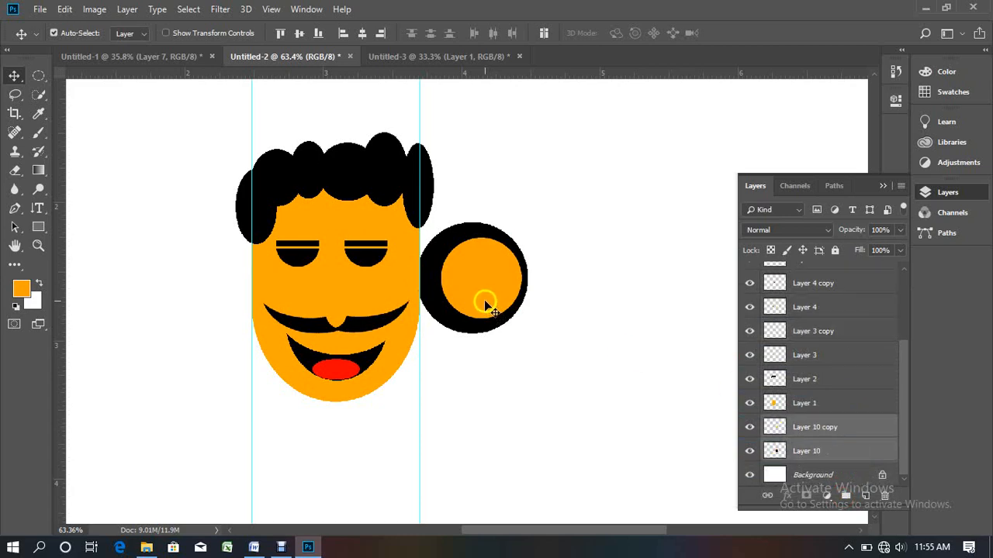
- Tuck the two circles behind the face's right edge as an ear, scale them to about 48%, and apply the transform
{"action": "left_click_drag", "start_coordinate": [483, 304], "coordinate": [471, 280]}
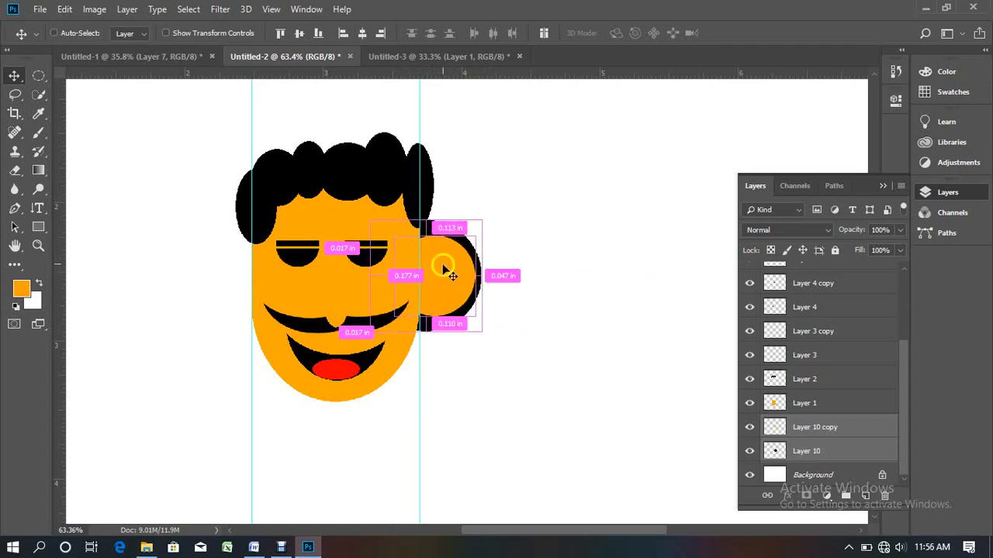
{"action": "key", "text": "ctrl+t"}
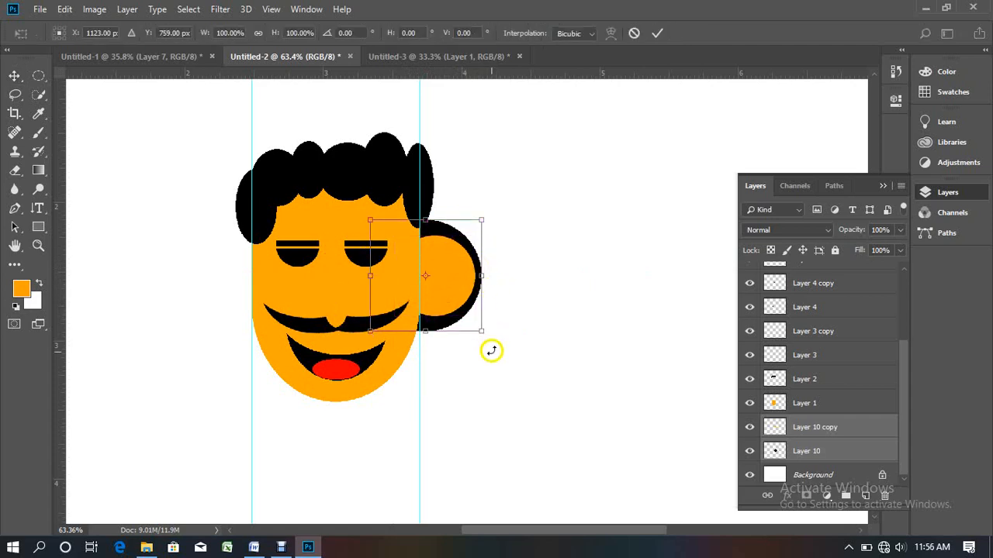
{"action": "left_click_drag", "start_coordinate": [481, 332], "coordinate": [429, 259]}
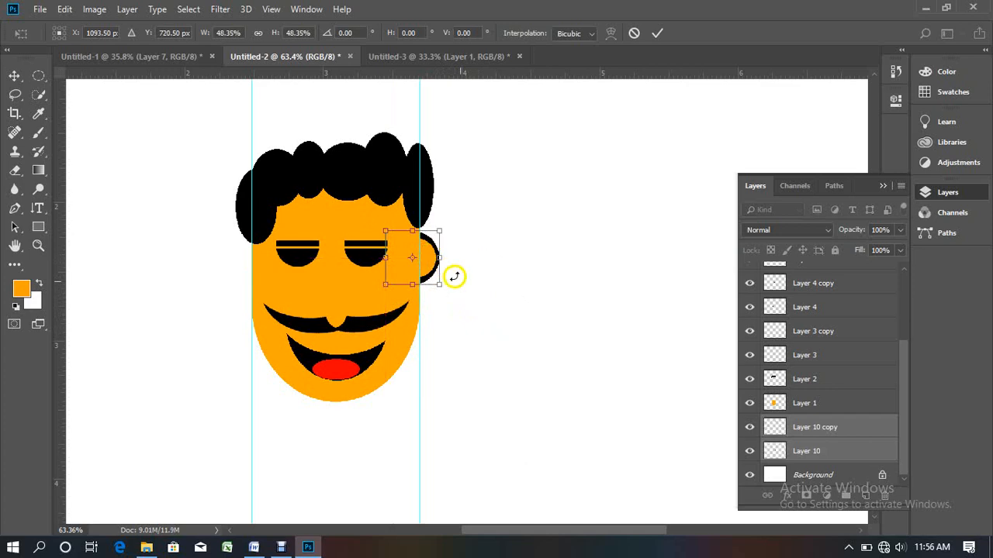
{"action": "key", "text": "Return"}
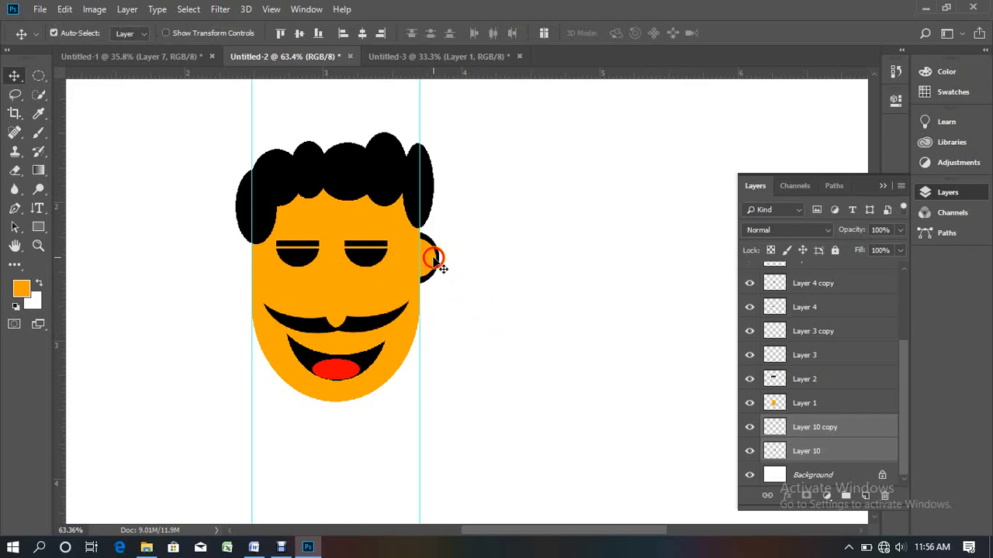
{"action": "left_click", "coordinate": [444, 257]}
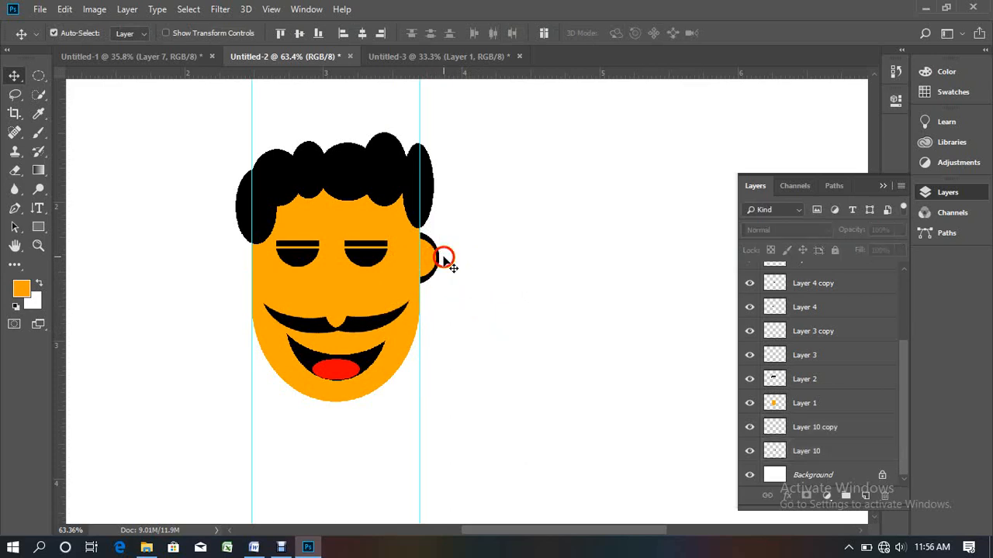
{"action": "mouse_move", "coordinate": [446, 241]}
{"action": "left_mouse_down"}
{"action": "mouse_move", "coordinate": [431, 261]}
{"action": "mouse_move", "coordinate": [434, 248]}
{"action": "left_mouse_up"}
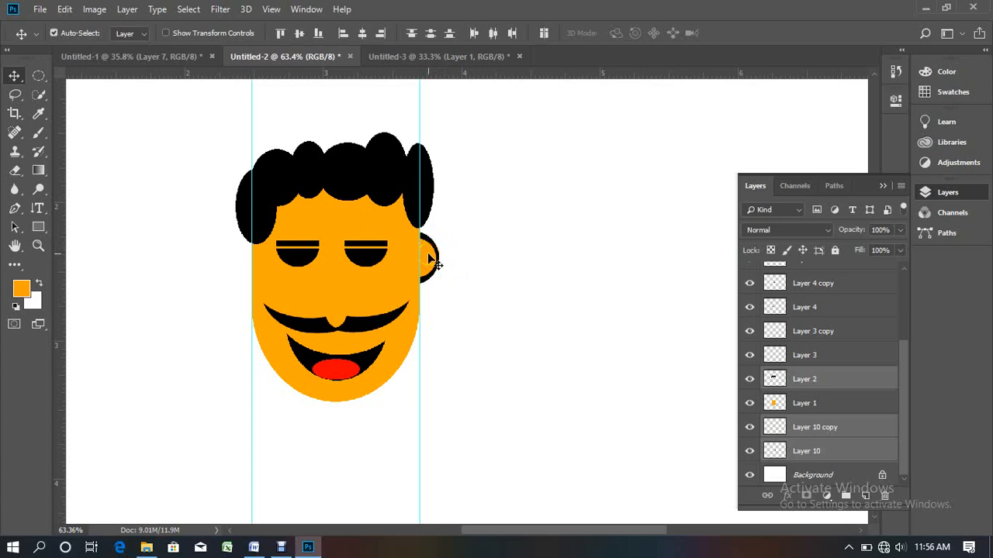
{"action": "left_click", "coordinate": [447, 245]}
{"action": "left_click_drag", "start_coordinate": [450, 237], "coordinate": [432, 268]}
{"action": "left_click_drag", "start_coordinate": [433, 263], "coordinate": [521, 266]}
{"action": "key", "text": "ctrl+z"}
{"action": "left_click", "coordinate": [520, 265]}
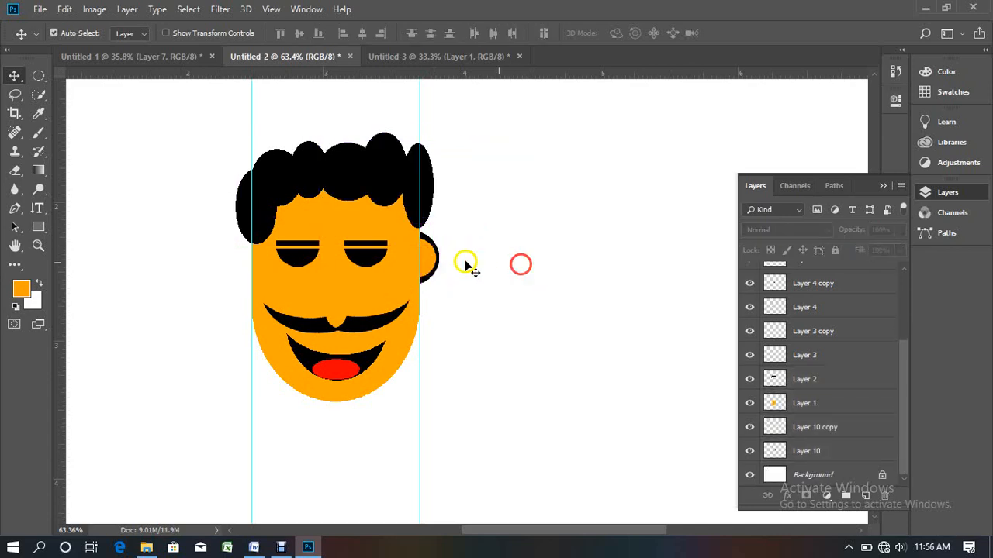
- Select both ear circles and place a duplicate of them on the blank area just right of the face
{"action": "left_click", "coordinate": [428, 262]}
{"action": "left_click", "coordinate": [429, 243], "text": "shift"}
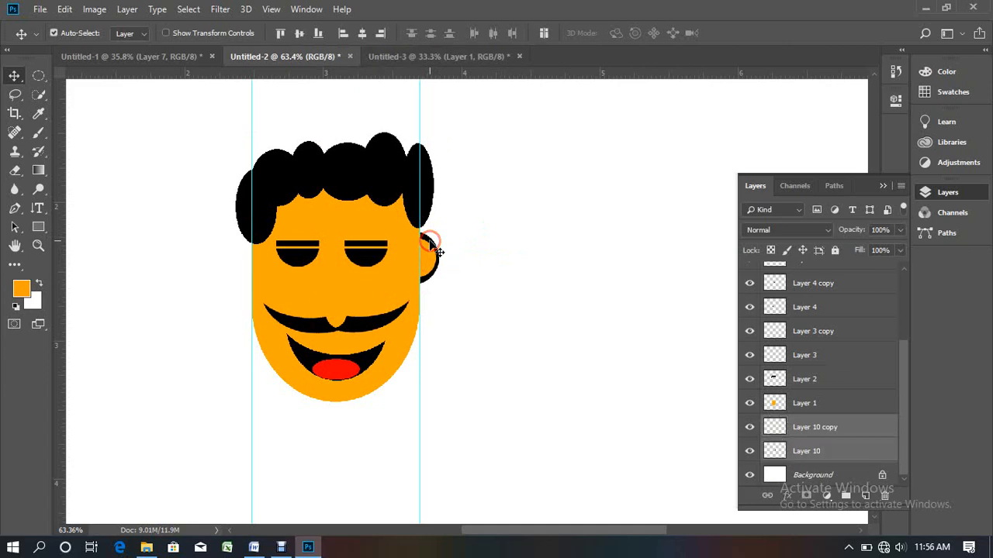
{"action": "left_click", "coordinate": [472, 259]}
{"action": "left_click_drag", "start_coordinate": [443, 242], "coordinate": [433, 264]}
{"action": "left_click", "coordinate": [463, 252]}
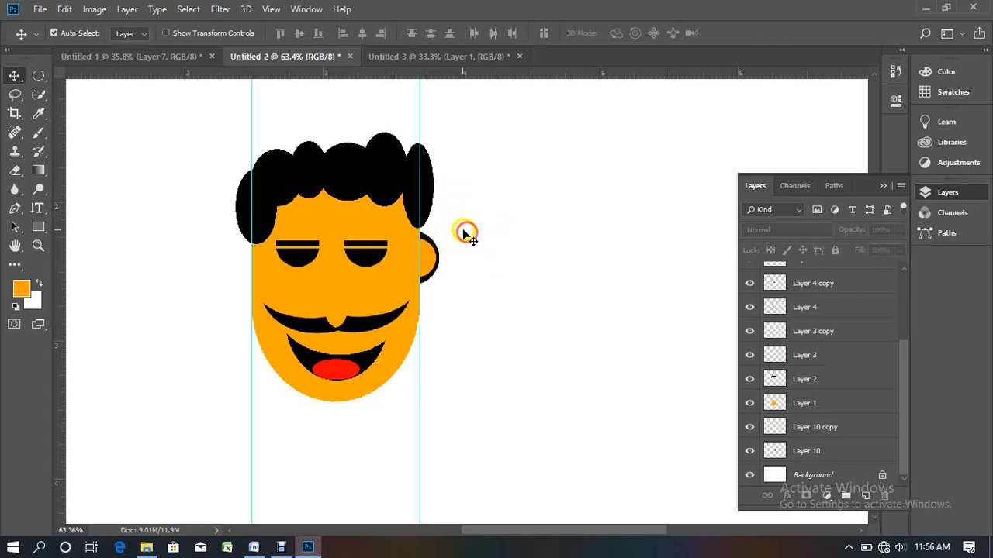
{"action": "left_click_drag", "start_coordinate": [455, 252], "coordinate": [520, 262]}
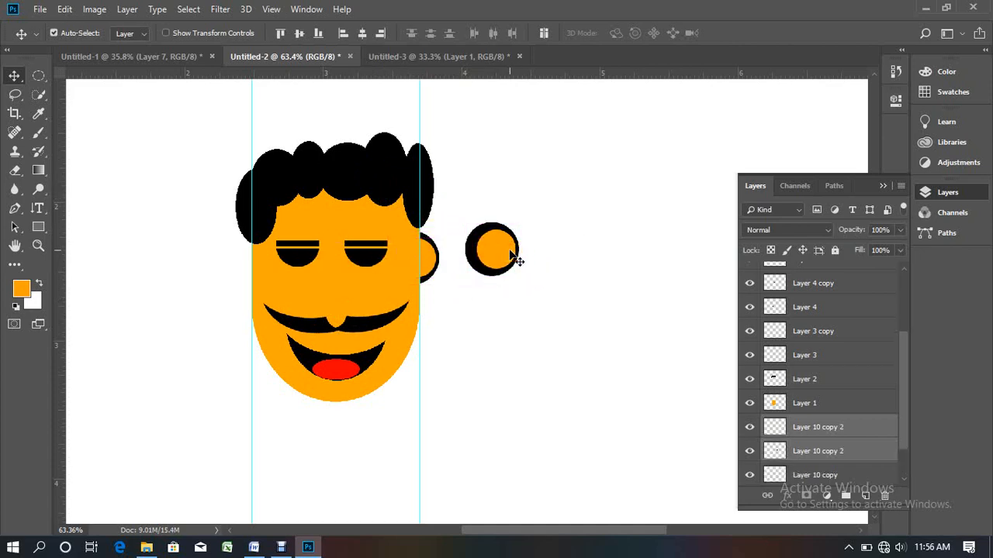
- Flip the duplicated ear circles horizontally, place them as an ear against the face's left edge, and apply the transform
{"action": "key", "text": "ctrl+t"}
{"action": "right_click", "coordinate": [510, 252]}
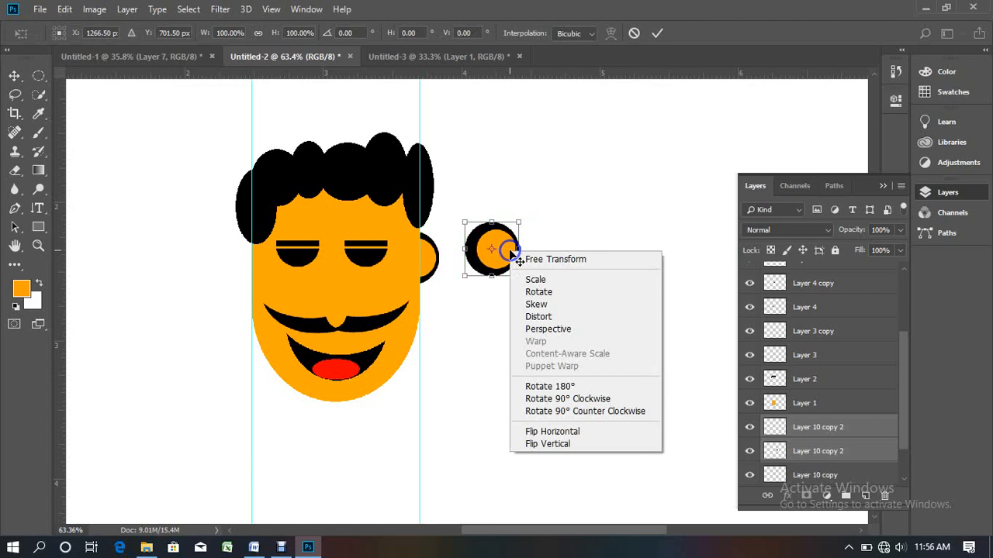
{"action": "left_click", "coordinate": [546, 433]}
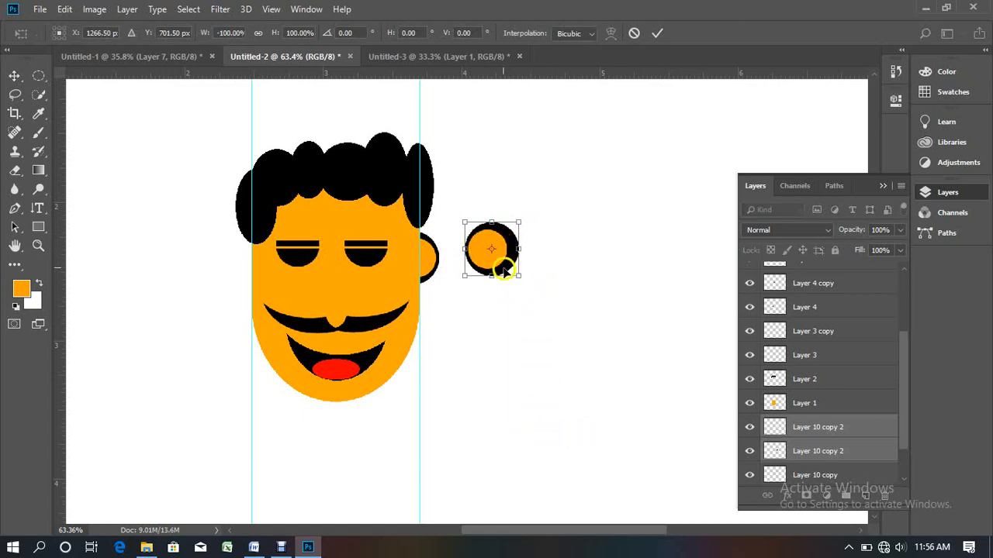
{"action": "left_click_drag", "start_coordinate": [483, 257], "coordinate": [238, 280]}
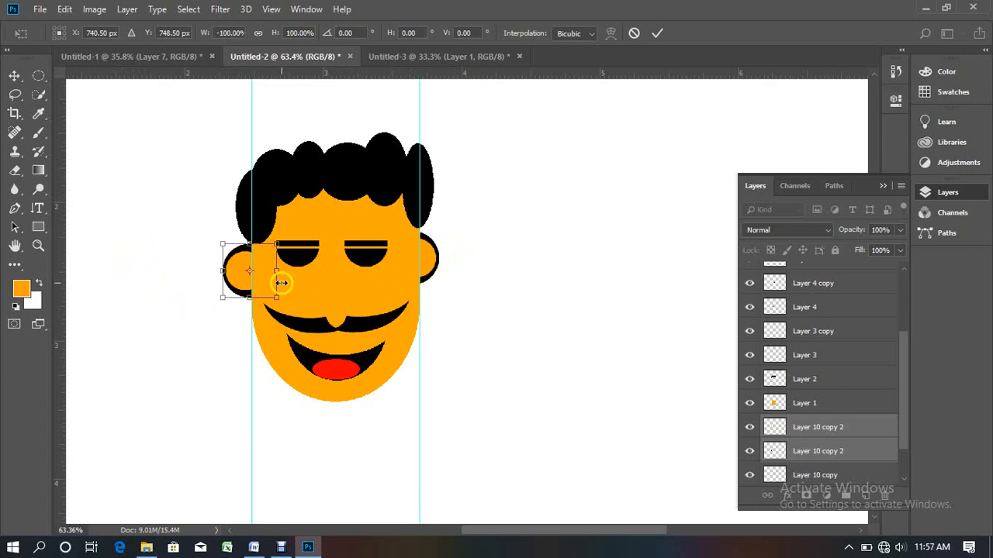
{"action": "key", "text": "Return"}
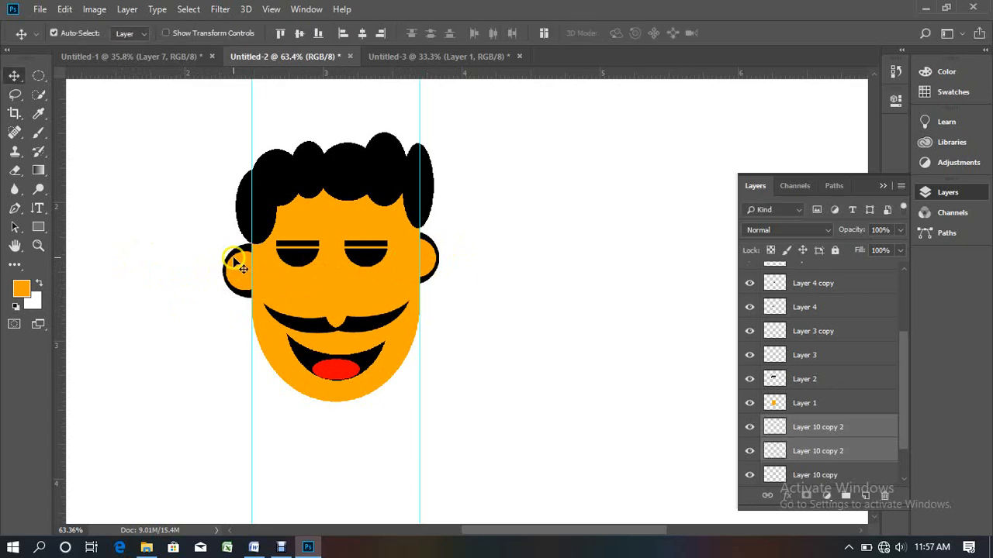
- Select the circles of both ears, align them by their vertical centers, move them up slightly, and deselect them
{"action": "left_click_drag", "start_coordinate": [199, 264], "coordinate": [231, 276]}
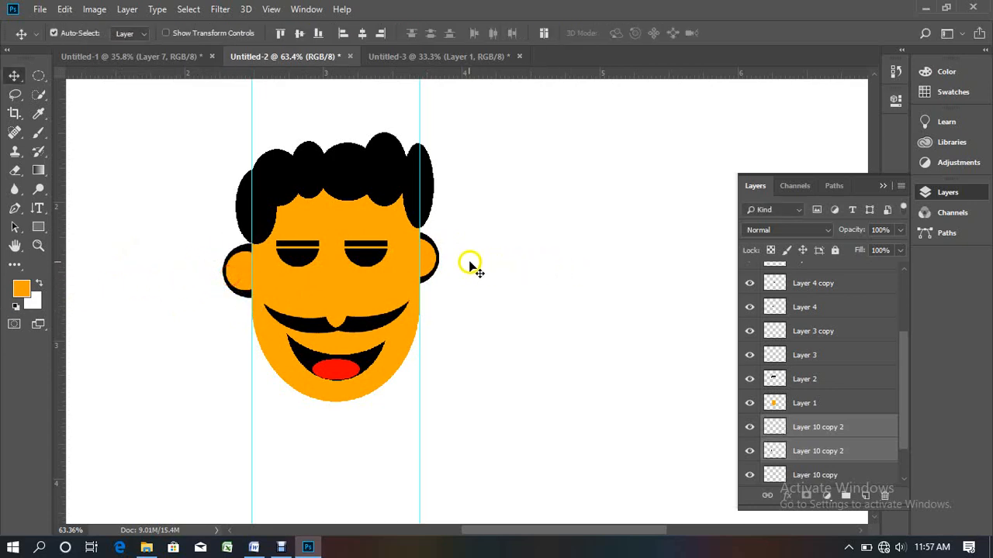
{"action": "left_click_drag", "start_coordinate": [457, 261], "coordinate": [437, 265]}
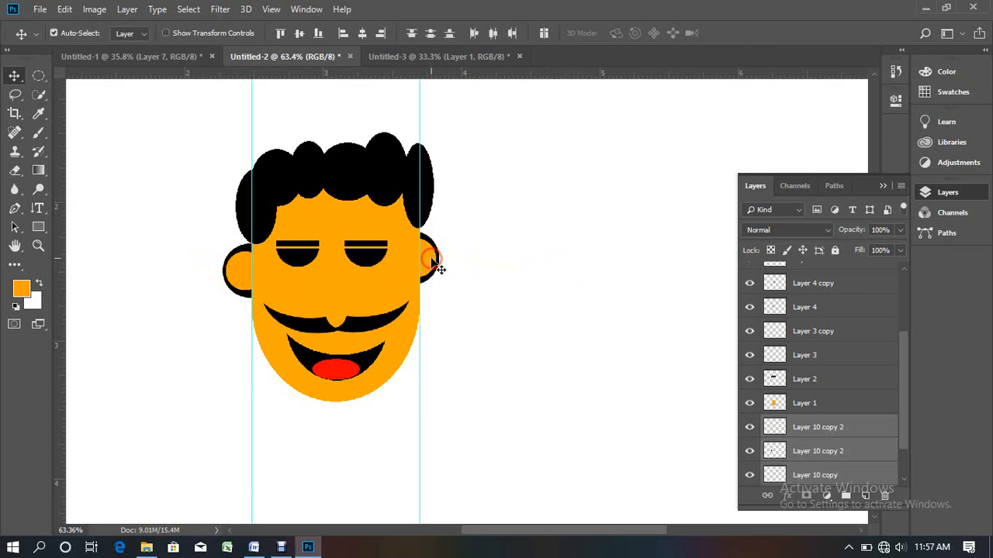
{"action": "left_click", "coordinate": [300, 34]}
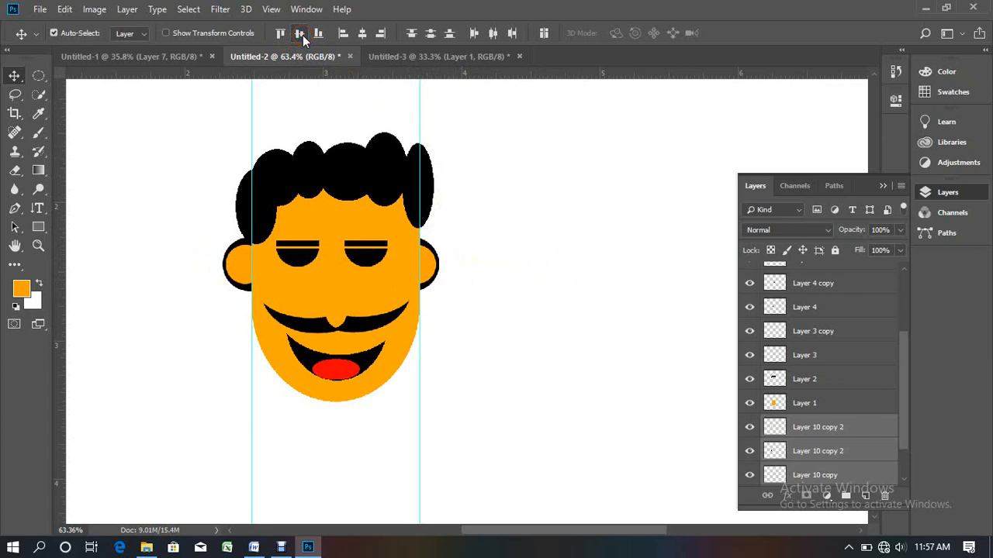
{"action": "left_click", "coordinate": [313, 35]}
{"action": "left_click_drag", "start_coordinate": [432, 271], "coordinate": [432, 263]}
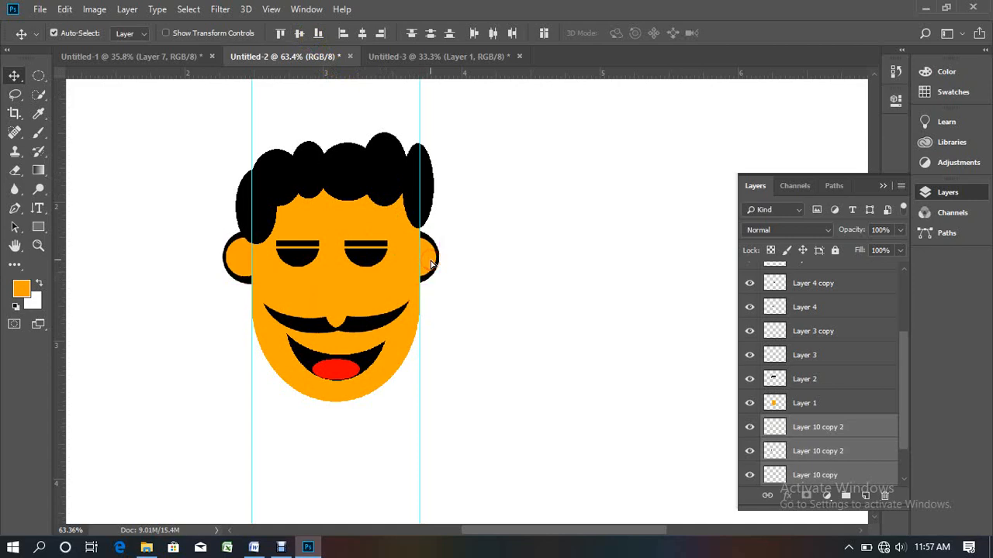
{"action": "left_click", "coordinate": [464, 254]}
{"action": "left_click", "coordinate": [464, 255]}
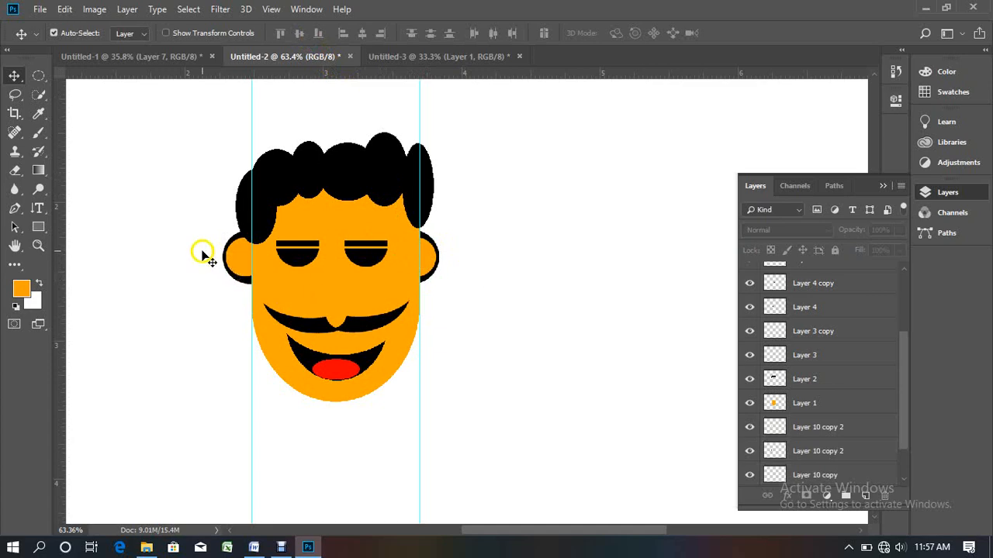
- Select the two circles of the left ear and move them inward, tucking them further behind the face
{"action": "left_click", "coordinate": [237, 262]}
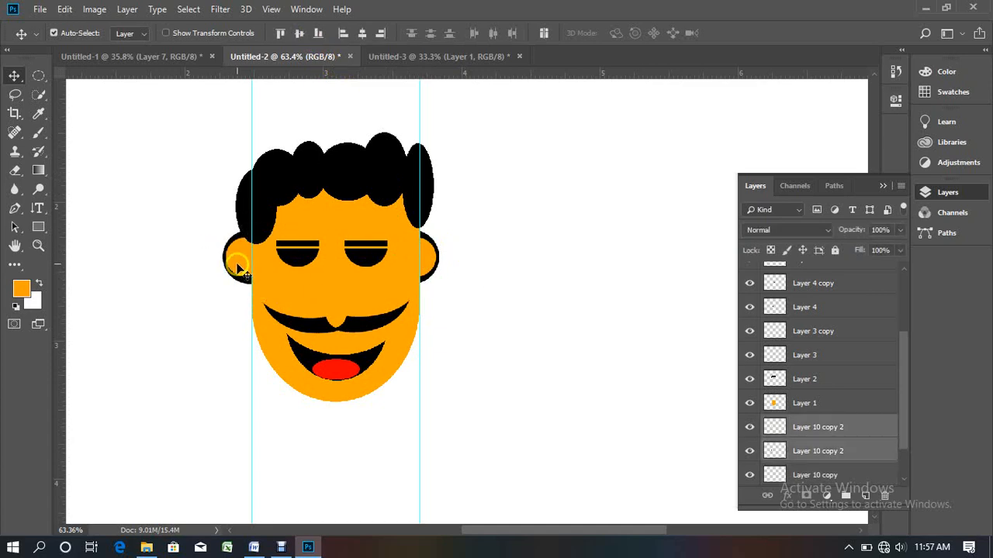
{"action": "left_click_drag", "start_coordinate": [239, 269], "coordinate": [249, 267]}
{"action": "left_click", "coordinate": [463, 259]}
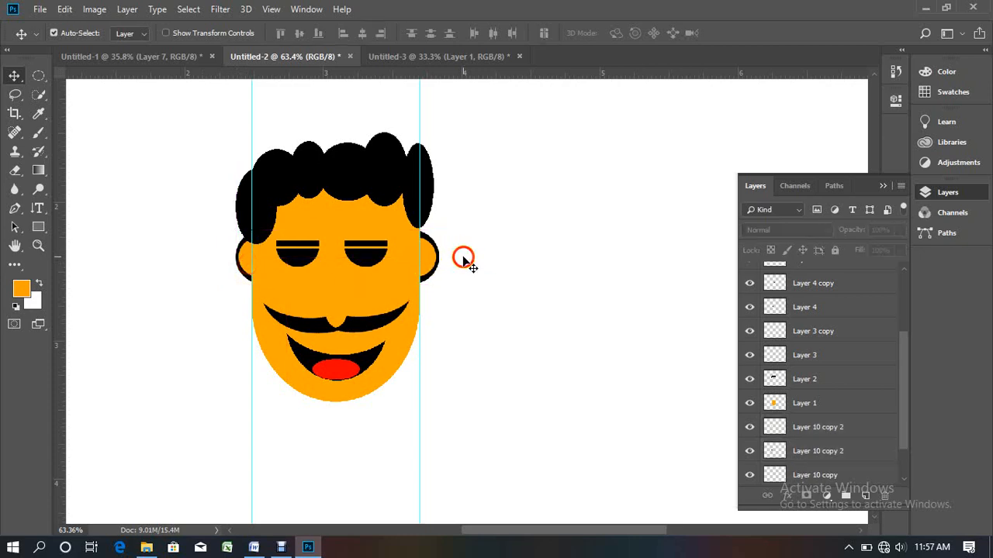
{"action": "left_click_drag", "start_coordinate": [429, 257], "coordinate": [439, 258]}
{"action": "left_click", "coordinate": [473, 238]}
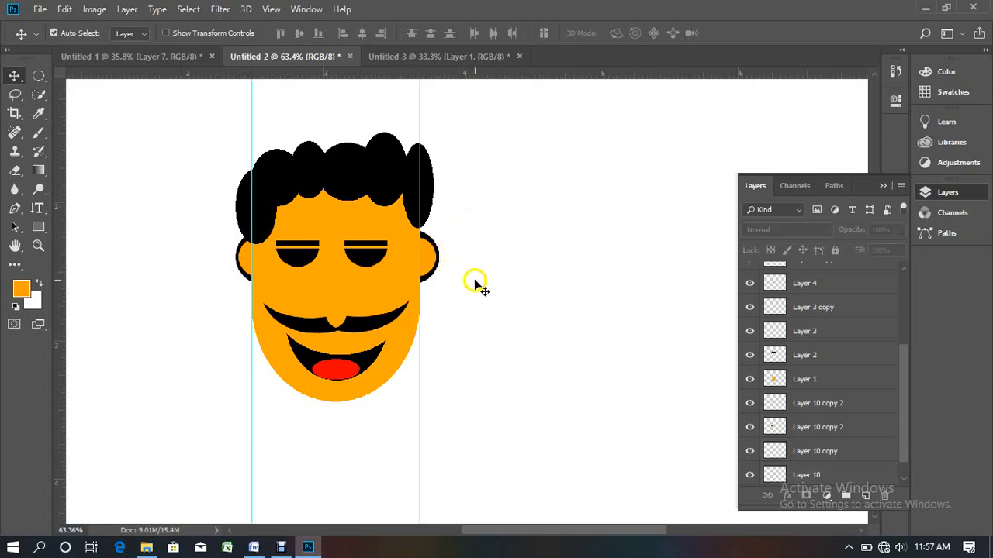
- Select the orange face shape on Layer 1, hide it to inspect the ear circles behind it, and show it again
{"action": "scroll", "coordinate": [445, 349], "scroll_direction": "down", "scroll_amount": 2}
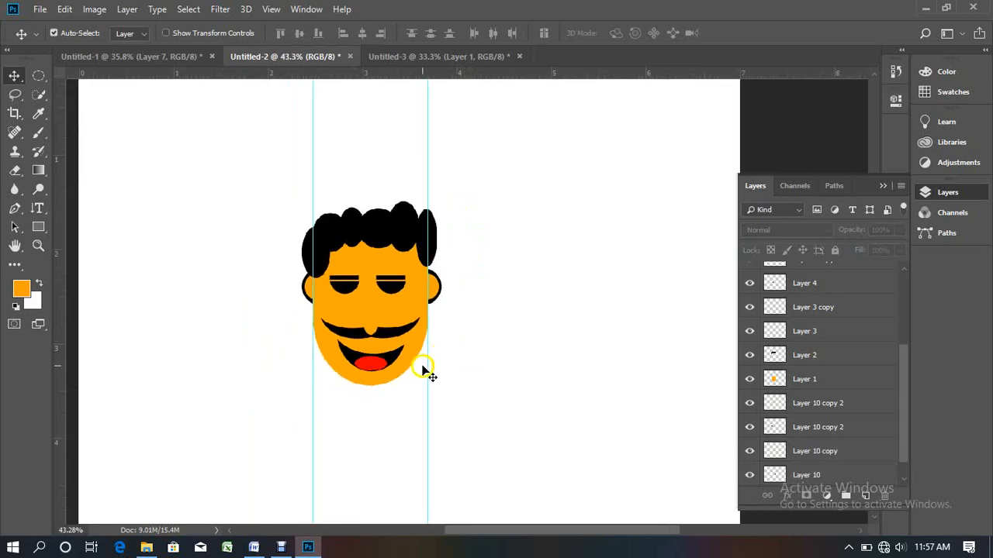
{"action": "scroll", "coordinate": [374, 409], "scroll_direction": "down", "scroll_amount": 3}
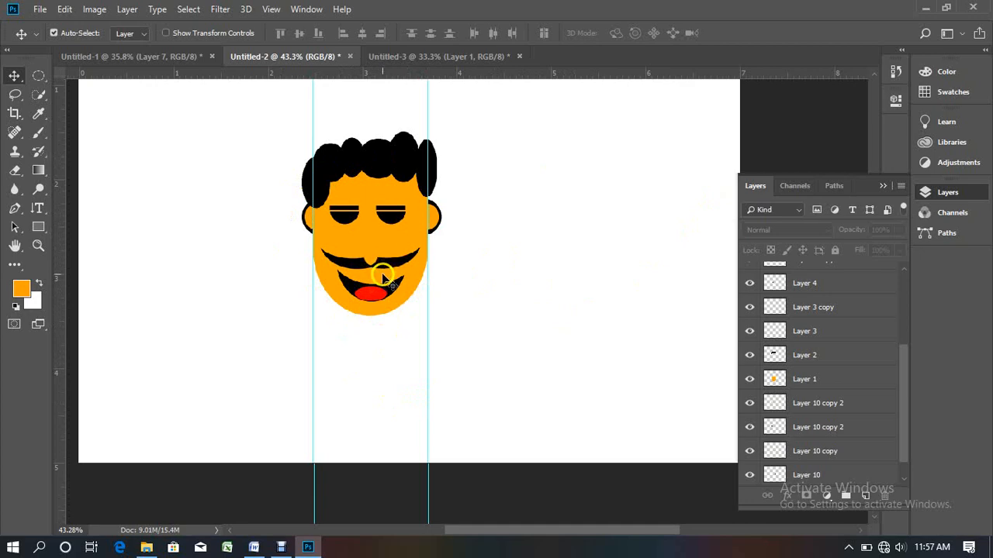
{"action": "left_click_drag", "start_coordinate": [377, 259], "coordinate": [369, 240]}
{"action": "left_click", "coordinate": [392, 252]}
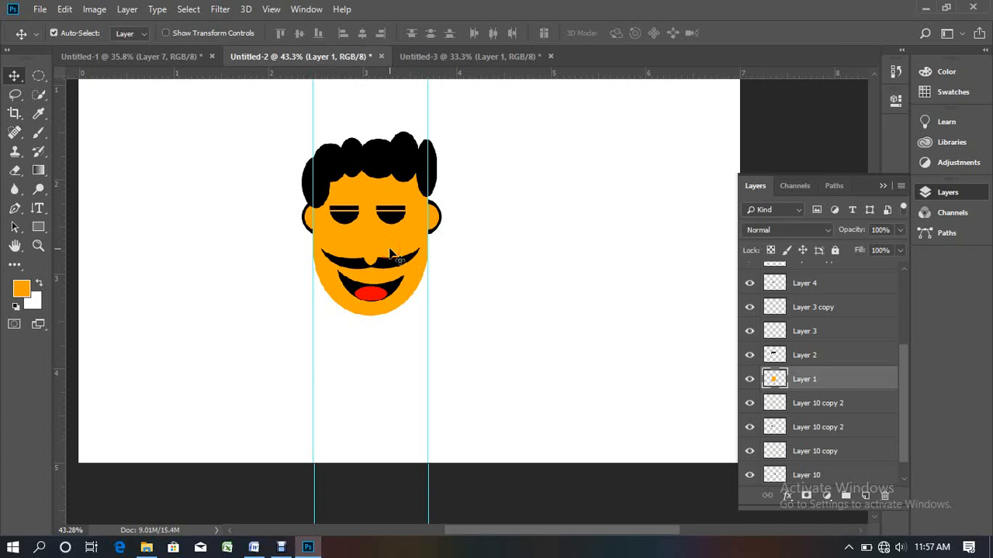
{"action": "left_click", "coordinate": [749, 379]}
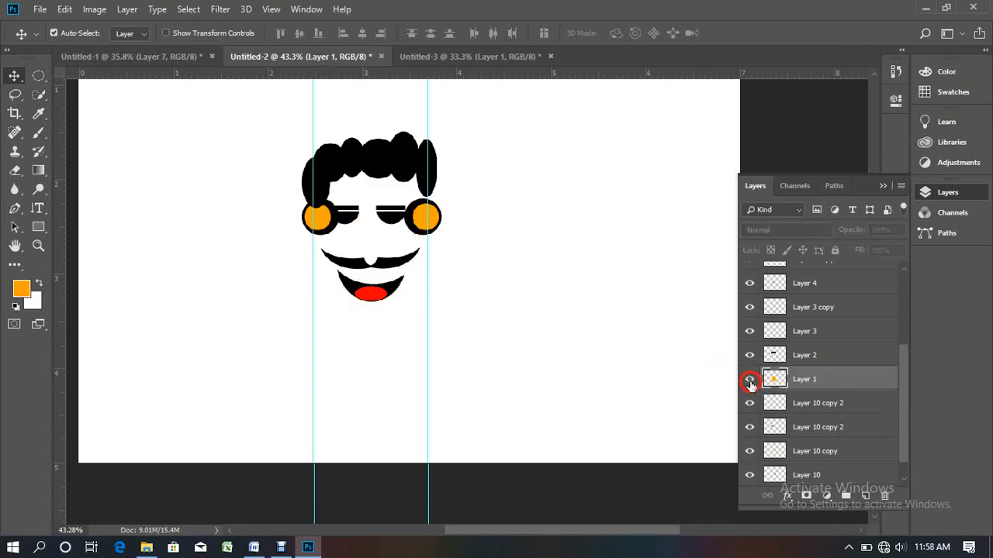
{"action": "left_click", "coordinate": [749, 379]}
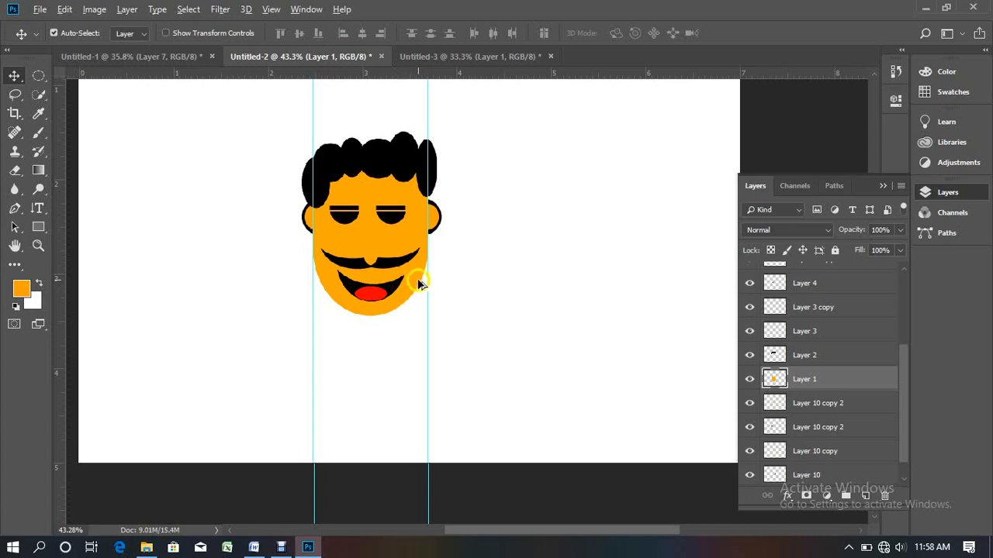
- Duplicate the orange face shape straight down so that the copy starts just under the mouth
{"action": "left_click_drag", "start_coordinate": [416, 280], "coordinate": [412, 403]}
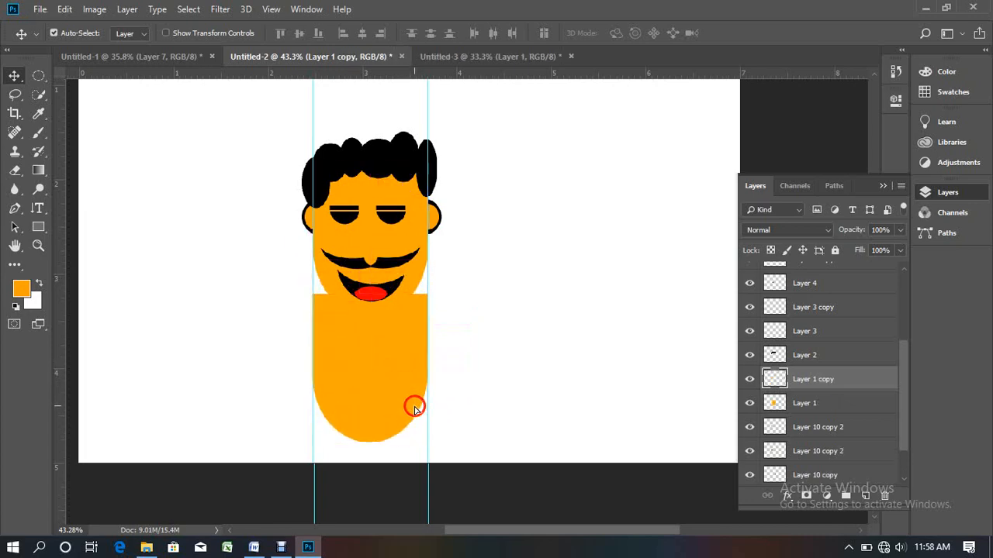
{"action": "right_click", "coordinate": [415, 363]}
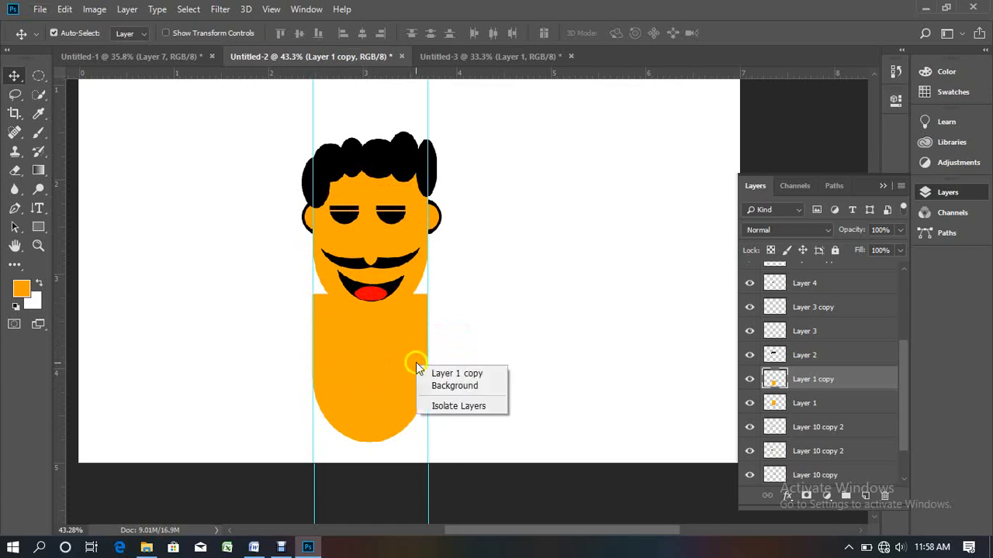
{"action": "left_click", "coordinate": [415, 352]}
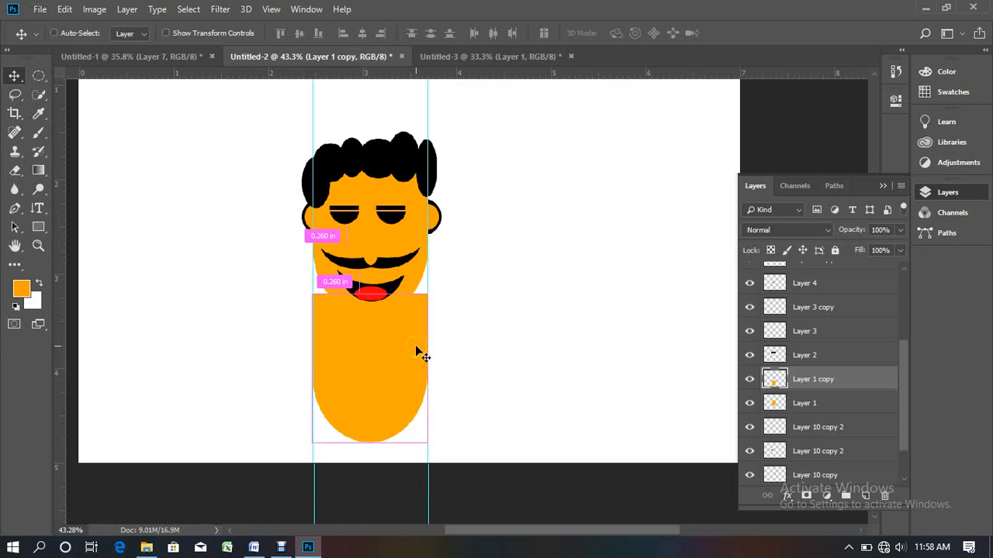
- Try flipping the duplicated orange shape vertically with Free Transform
{"action": "key", "text": "ctrl+t"}
{"action": "left_click", "coordinate": [421, 349]}
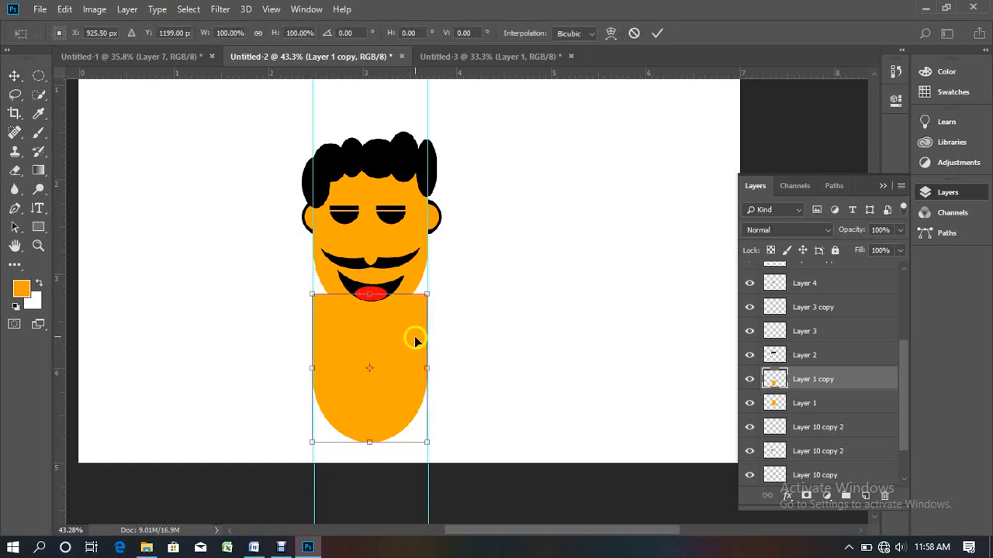
{"action": "right_click", "coordinate": [413, 330]}
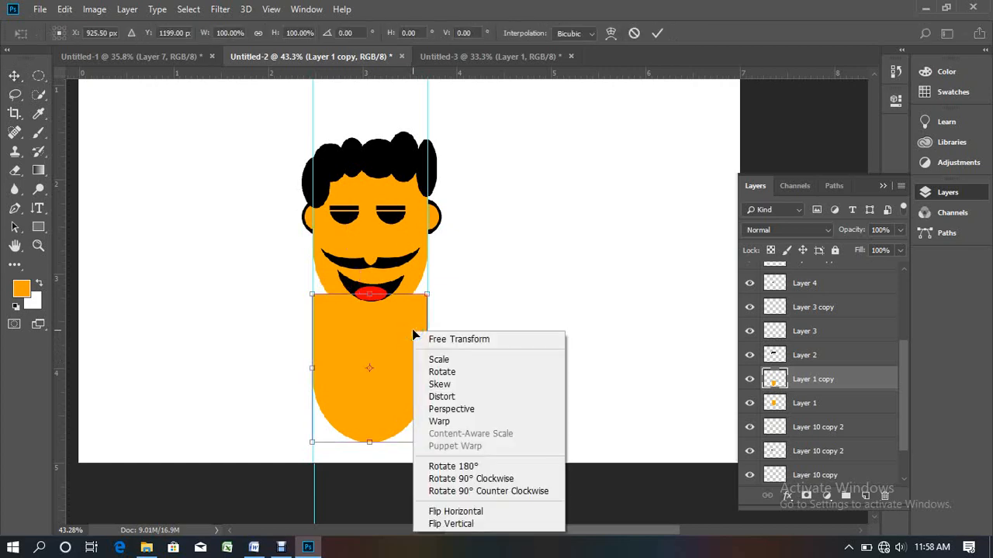
{"action": "left_click", "coordinate": [450, 512]}
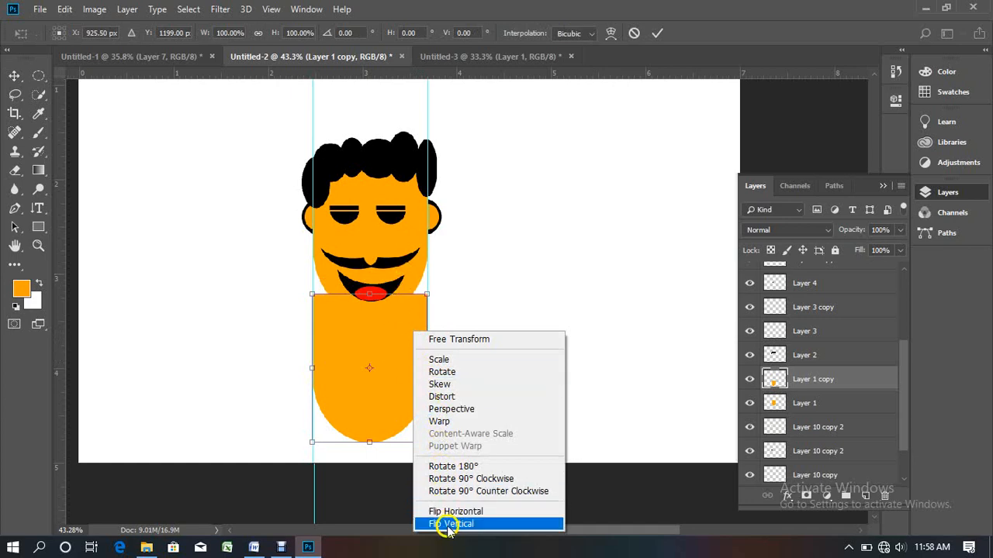
{"action": "left_click", "coordinate": [498, 525]}
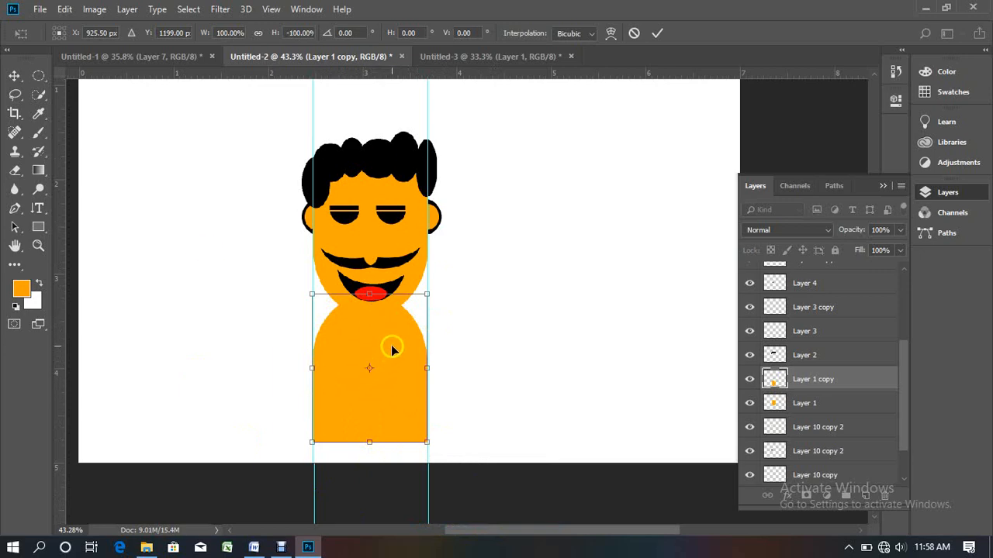
{"action": "key", "text": "ctrl+z"}
{"action": "right_click", "coordinate": [391, 345]}
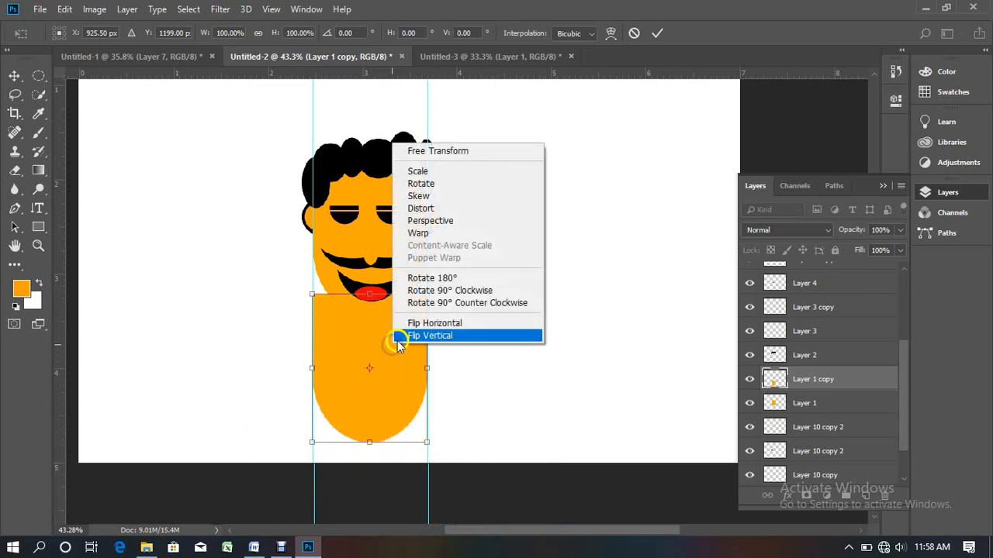
{"action": "left_click", "coordinate": [378, 338]}
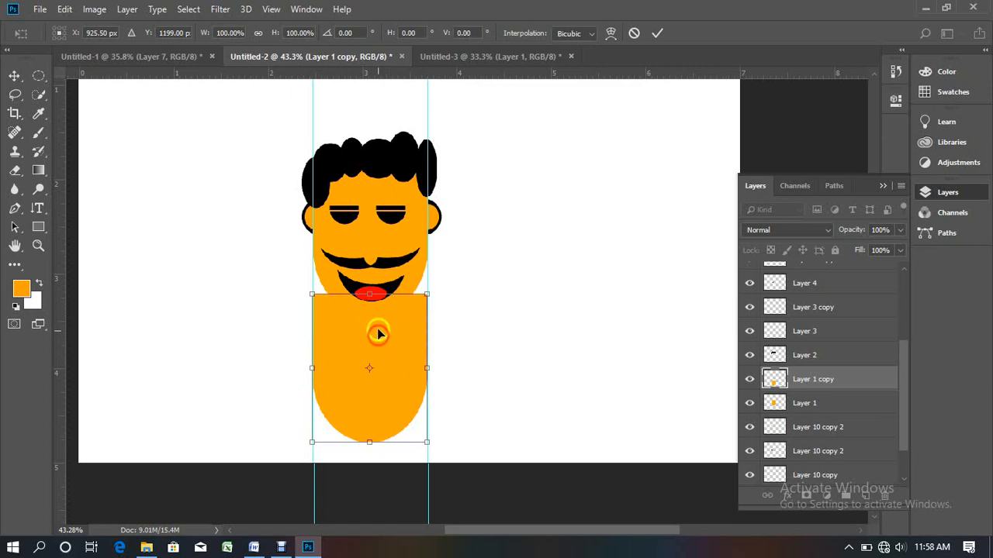
{"action": "right_click", "coordinate": [385, 334]}
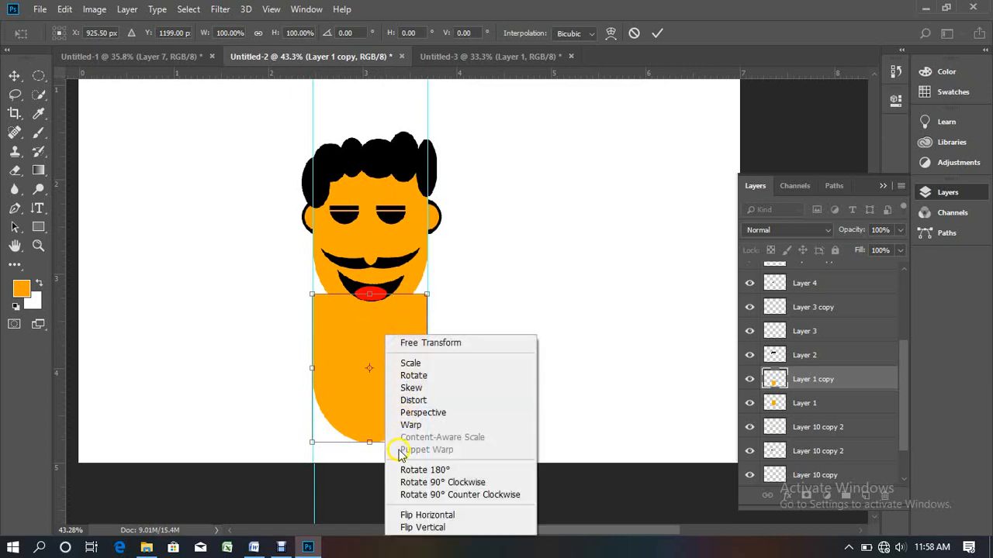
{"action": "left_click", "coordinate": [446, 533]}
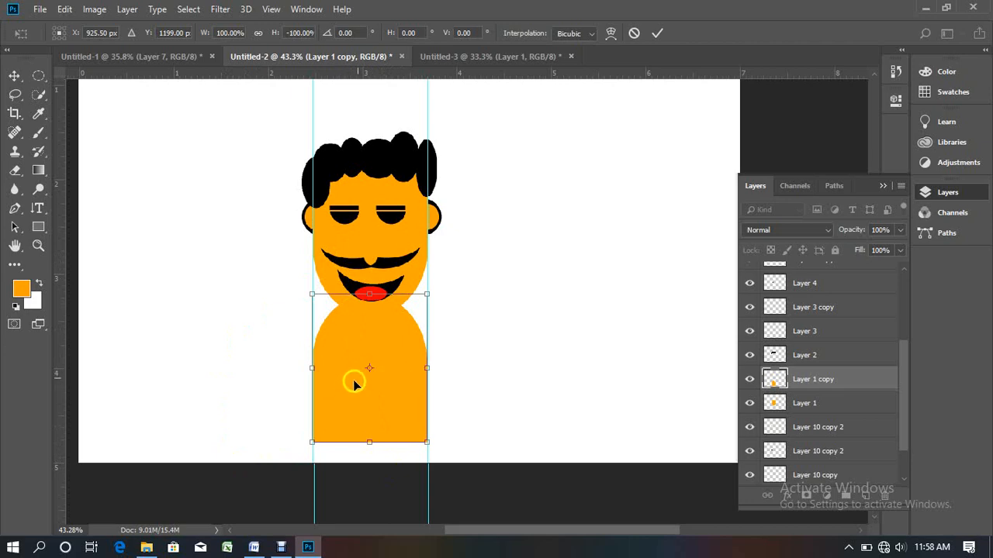
- Try reshaping the flipped copy to about 87% height in the empty area beside the head, and undo the whole transform
{"action": "left_click_drag", "start_coordinate": [371, 444], "coordinate": [357, 189]}
{"action": "left_click_drag", "start_coordinate": [374, 403], "coordinate": [590, 305]}
{"action": "mouse_move", "coordinate": [604, 352]}
{"action": "left_mouse_down"}
{"action": "mouse_move", "coordinate": [616, 215]}
{"action": "mouse_move", "coordinate": [589, 135]}
{"action": "mouse_move", "coordinate": [594, 210]}
{"action": "mouse_move", "coordinate": [608, 218]}
{"action": "mouse_move", "coordinate": [616, 284]}
{"action": "mouse_move", "coordinate": [608, 359]}
{"action": "left_mouse_up"}
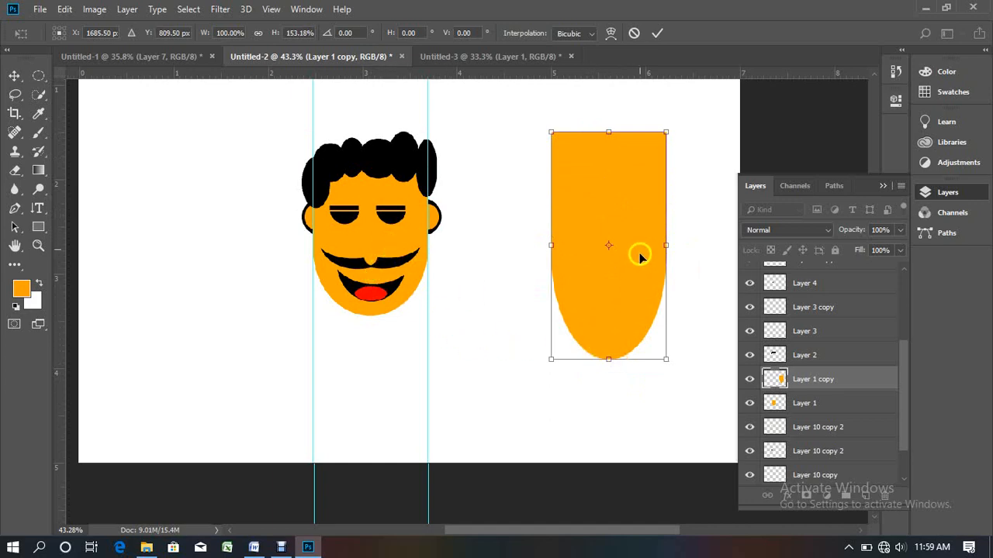
{"action": "left_click_drag", "start_coordinate": [608, 131], "coordinate": [603, 230]}
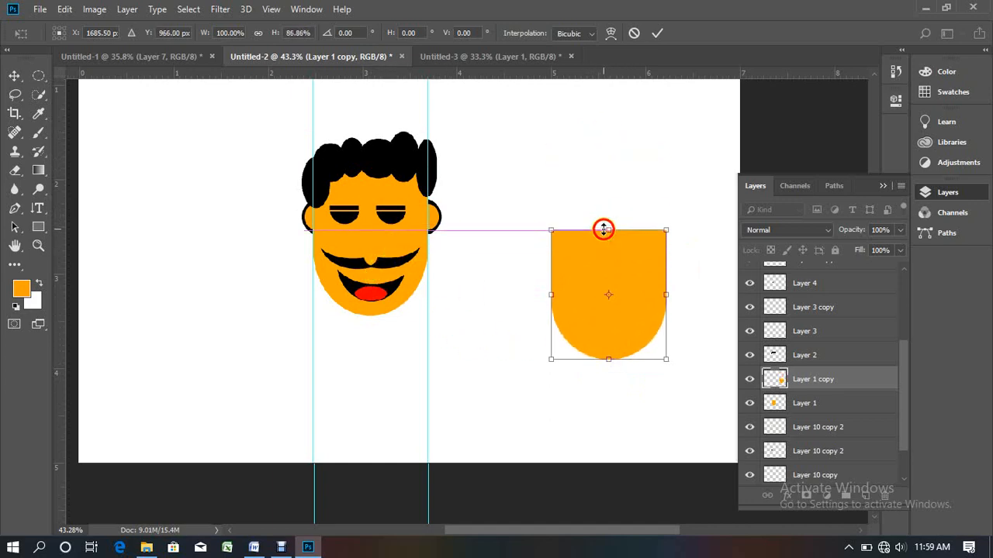
{"action": "double_click", "coordinate": [612, 298]}
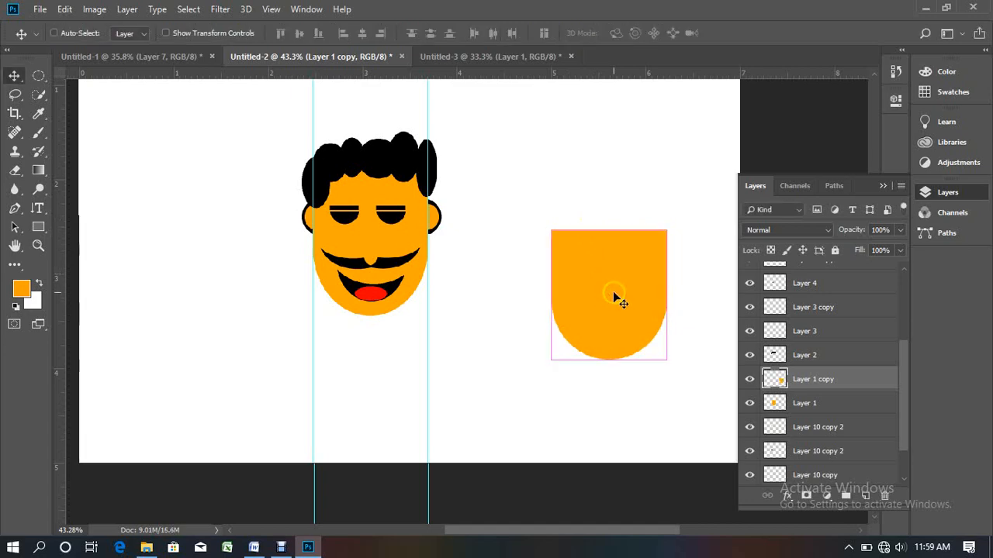
{"action": "left_click", "coordinate": [613, 288]}
{"action": "key", "text": "ctrl+alt+z"}
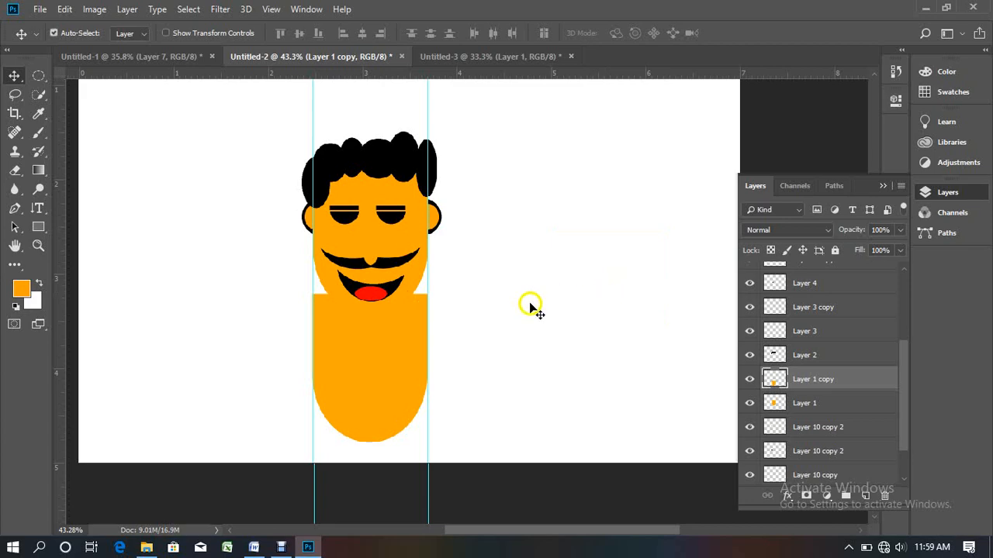
- Flip the orange copy below the face vertically so that its rounded end forms the shoulders, and apply the transform
{"action": "left_click", "coordinate": [348, 394]}
{"action": "right_click", "coordinate": [348, 380]}
{"action": "left_click", "coordinate": [341, 345]}
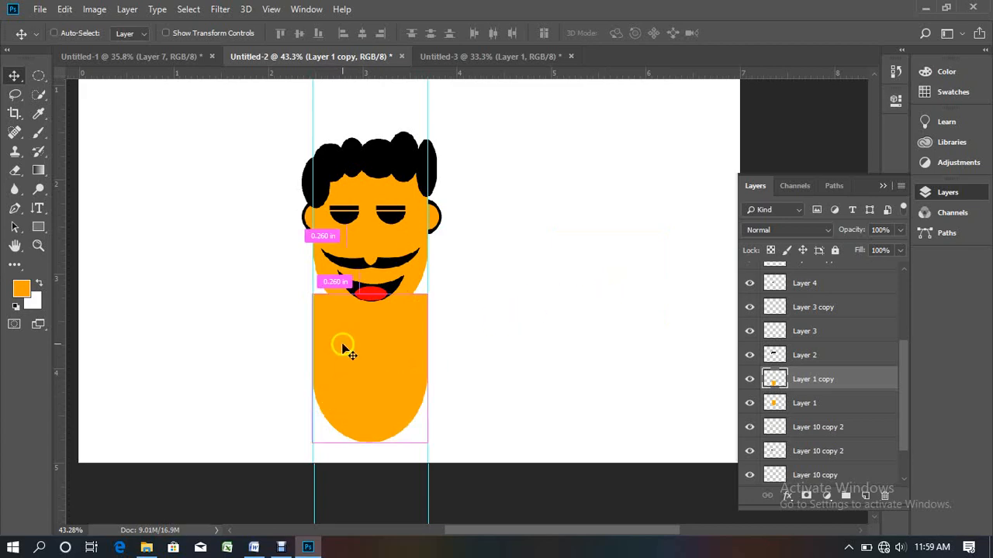
{"action": "key", "text": "ctrl+t"}
{"action": "right_click", "coordinate": [344, 349]}
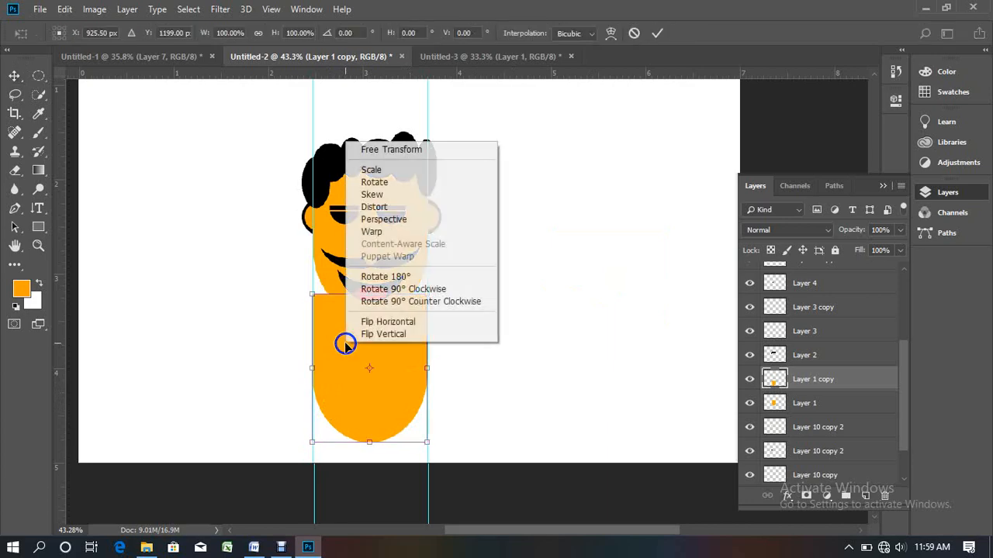
{"action": "left_click", "coordinate": [421, 334]}
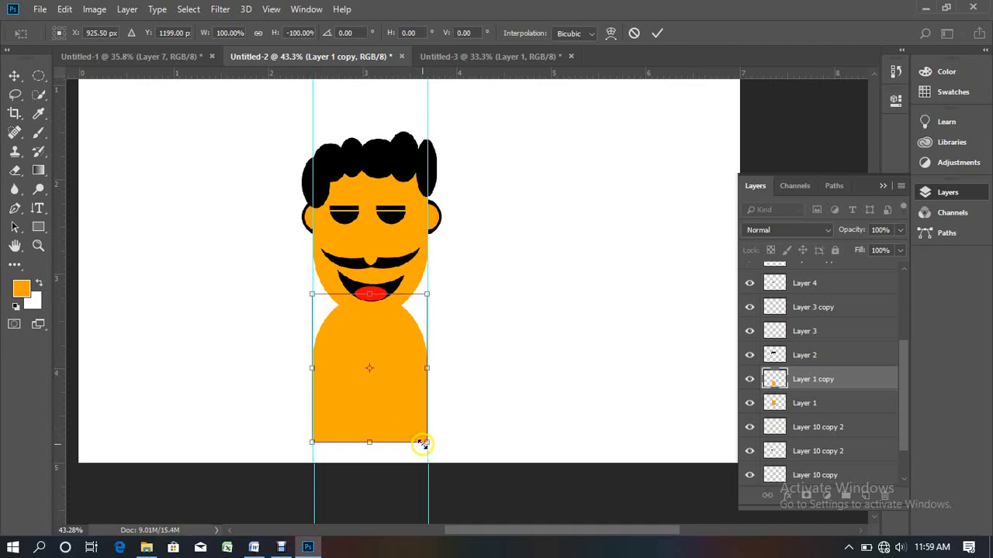
{"action": "scroll", "coordinate": [386, 400], "scroll_direction": "up", "scroll_amount": 3}
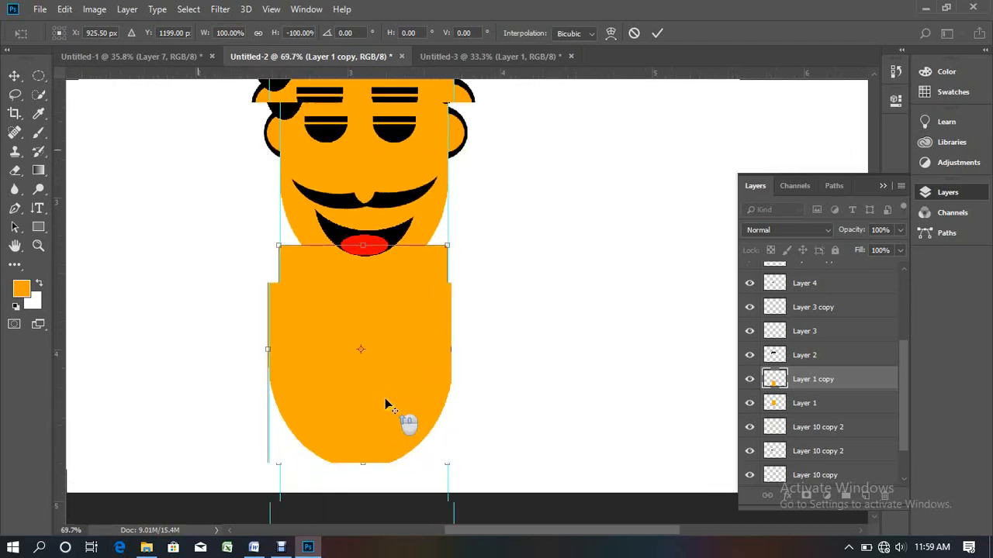
{"action": "double_click", "coordinate": [315, 363]}
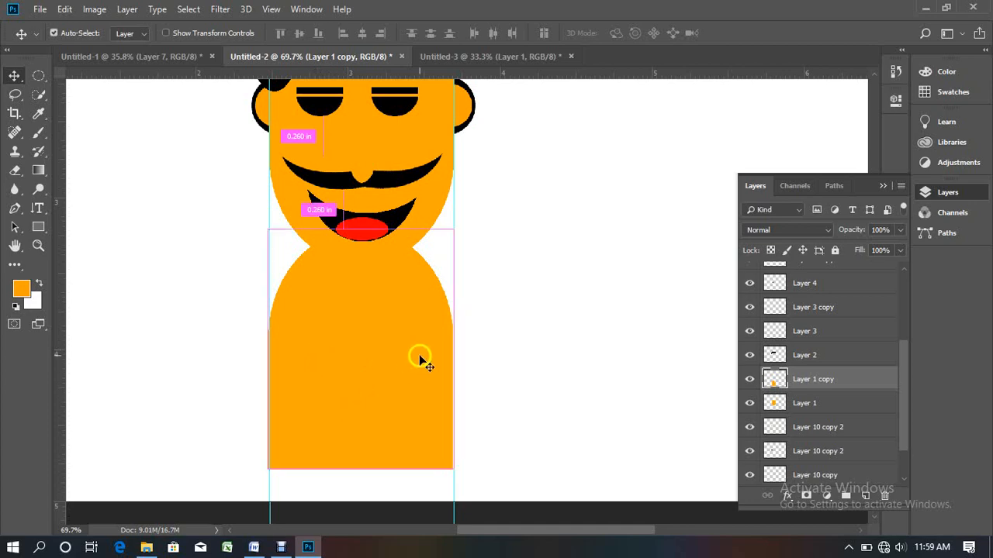
- Try a second body copy scaled to about 75%, and delete its layer
{"action": "left_click", "coordinate": [391, 361]}
{"action": "left_click_drag", "start_coordinate": [388, 360], "coordinate": [387, 371]}
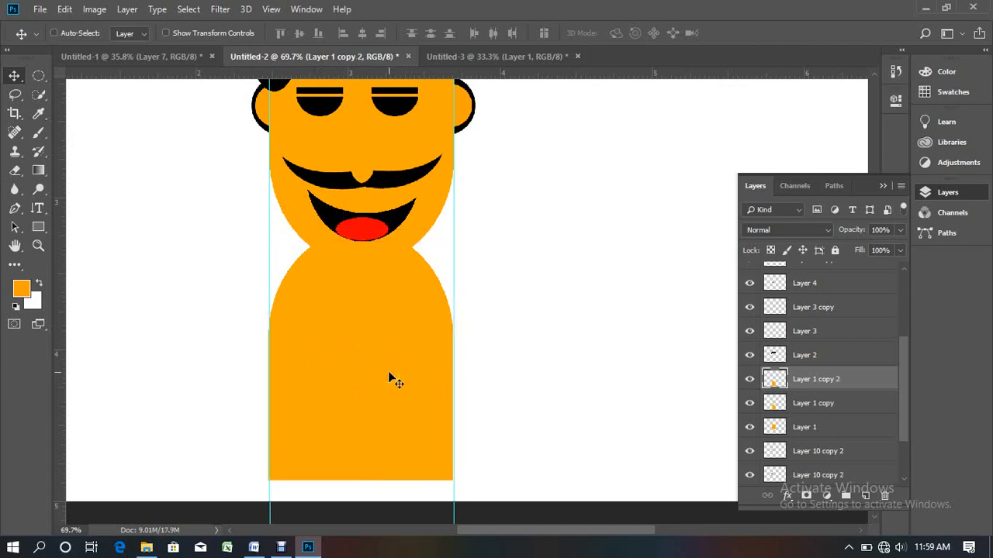
{"action": "key", "text": "ctrl+t"}
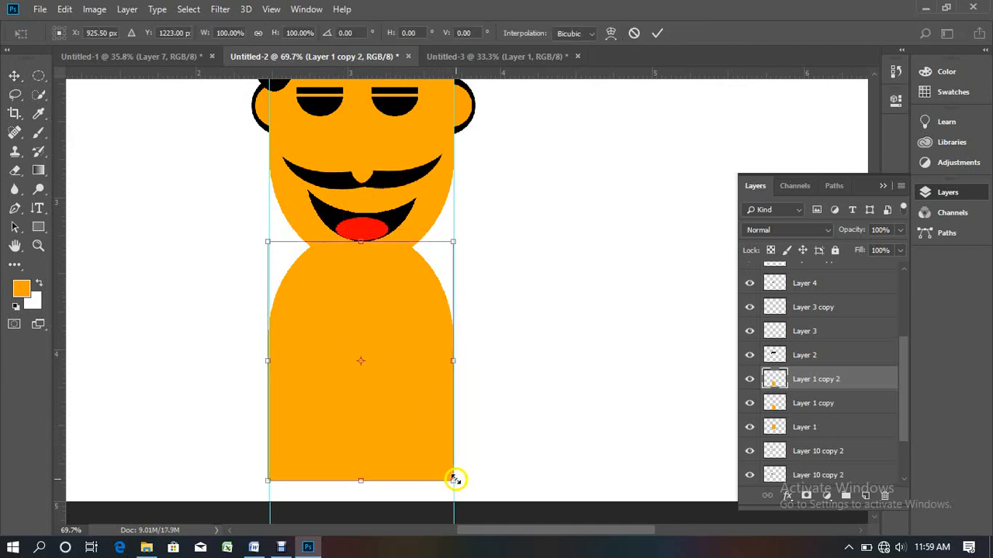
{"action": "left_click_drag", "start_coordinate": [454, 481], "coordinate": [431, 449]}
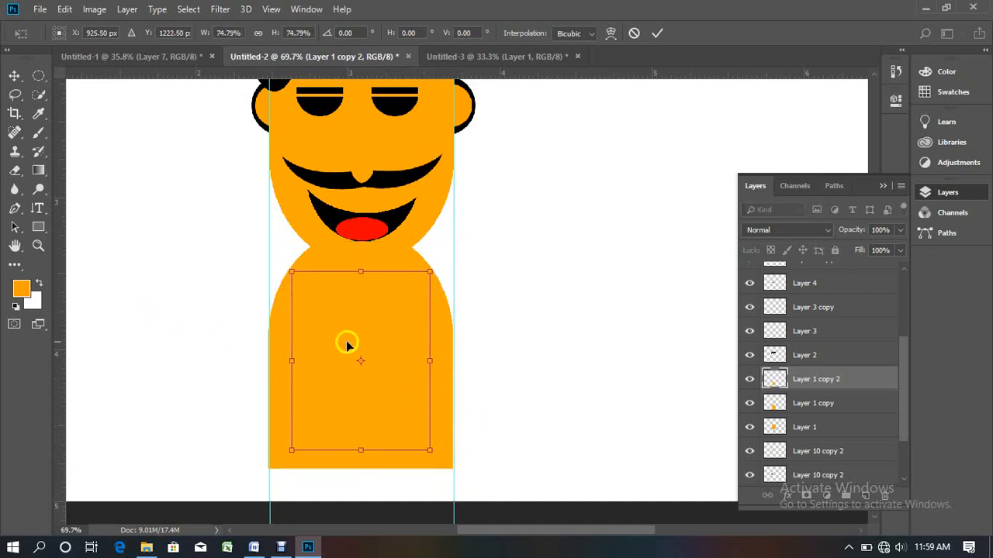
{"action": "key", "text": "Return"}
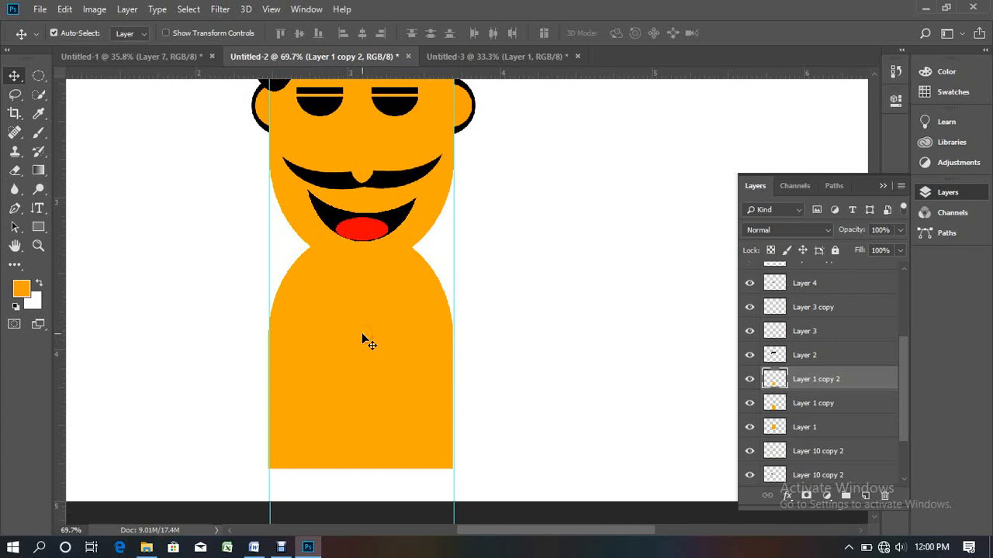
{"action": "left_click_drag", "start_coordinate": [853, 380], "coordinate": [885, 495]}
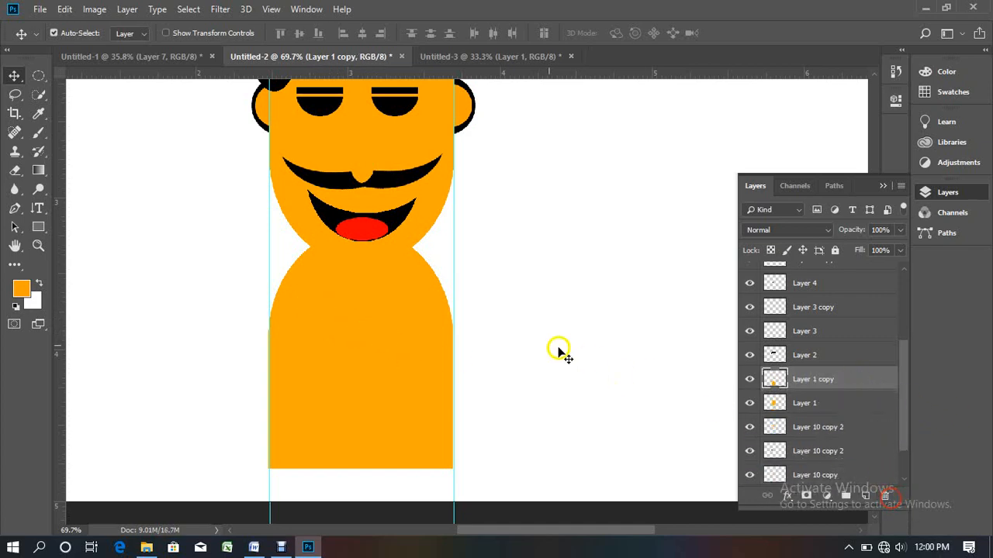
- Duplicate the body shape in place and fill the copy's outline selection with a deeper, redder orange foreground color
{"action": "left_click_drag", "start_coordinate": [348, 303], "coordinate": [365, 293]}
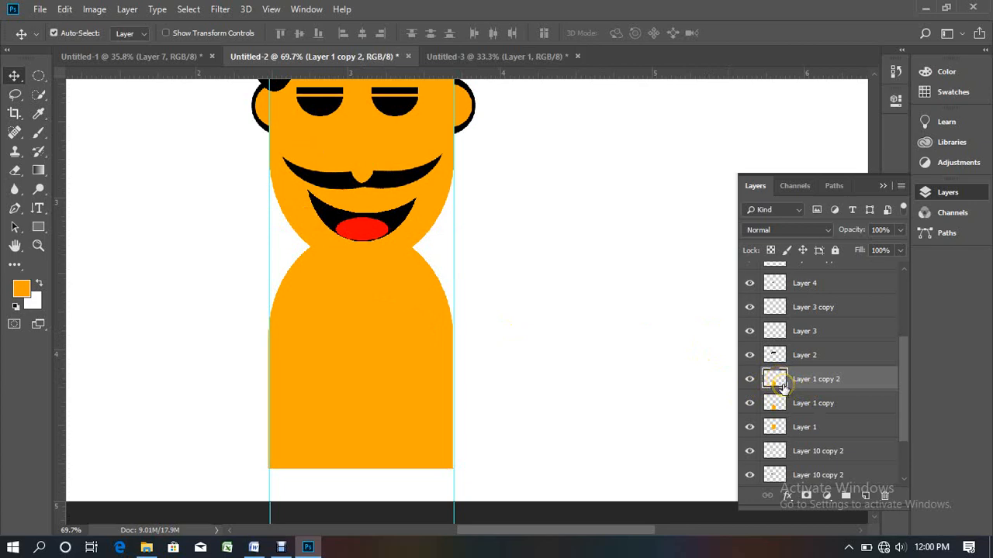
{"action": "left_click", "coordinate": [775, 381], "text": "ctrl"}
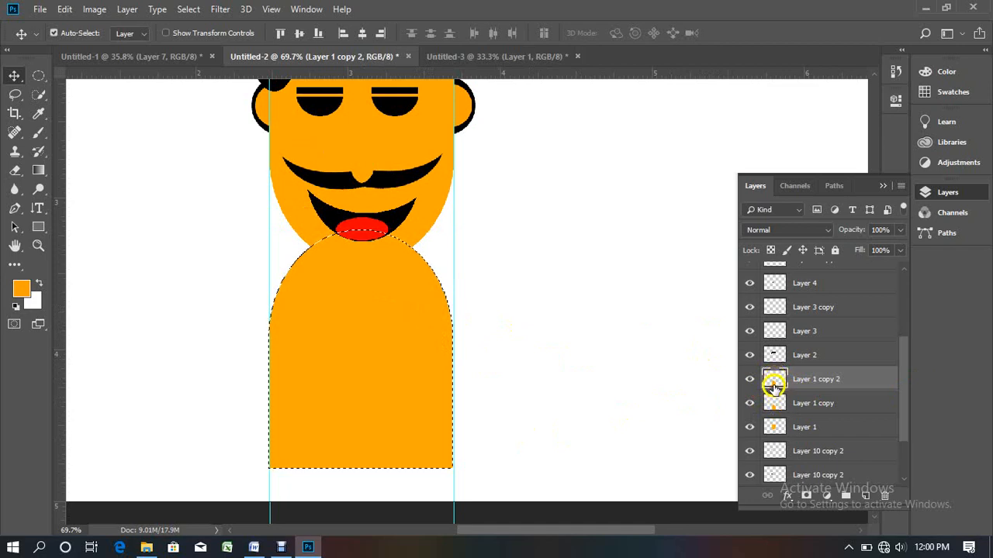
{"action": "left_click", "coordinate": [24, 288]}
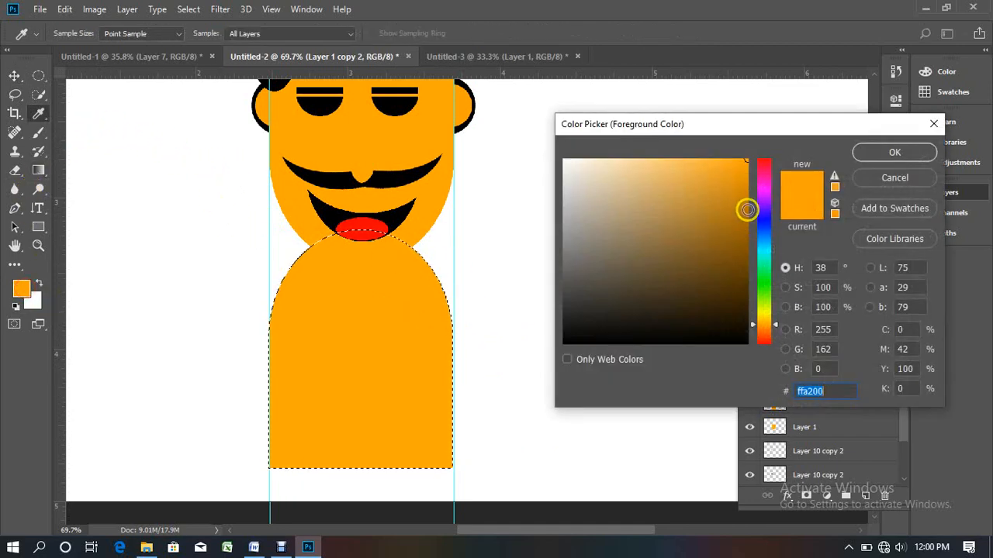
{"action": "left_click_drag", "start_coordinate": [739, 201], "coordinate": [741, 212]}
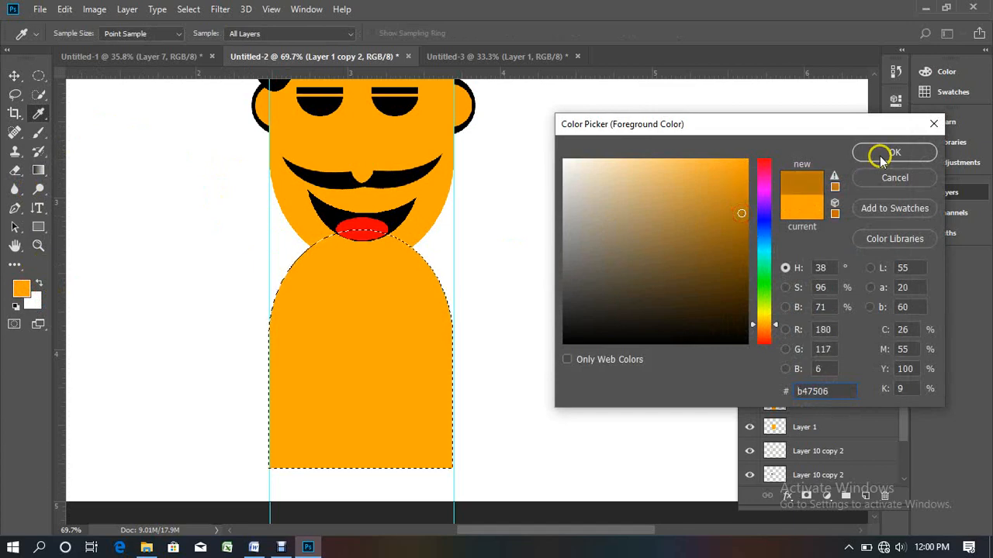
{"action": "left_click_drag", "start_coordinate": [755, 329], "coordinate": [757, 333]}
{"action": "left_click_drag", "start_coordinate": [742, 166], "coordinate": [744, 155]}
{"action": "left_click", "coordinate": [904, 153]}
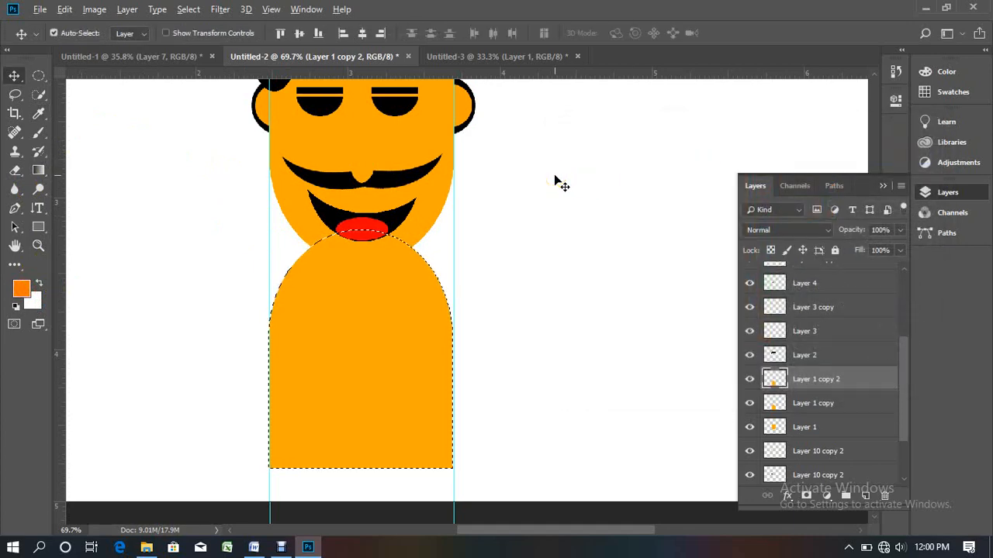
{"action": "key", "text": "alt+BackSpace"}
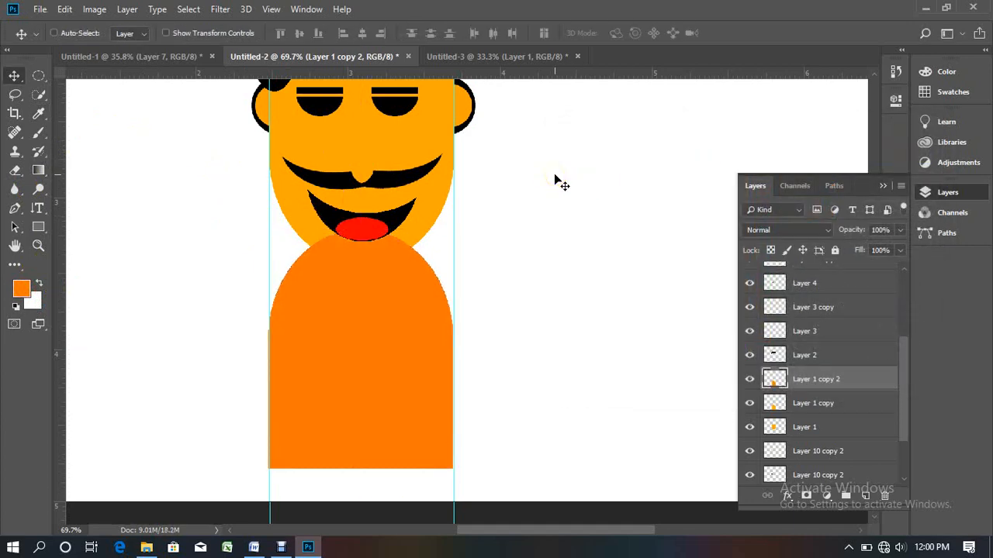
- Scale the deeper orange copy to about 83% and move it down to meet the body's bottom edge
{"action": "key", "text": "ctrl+t"}
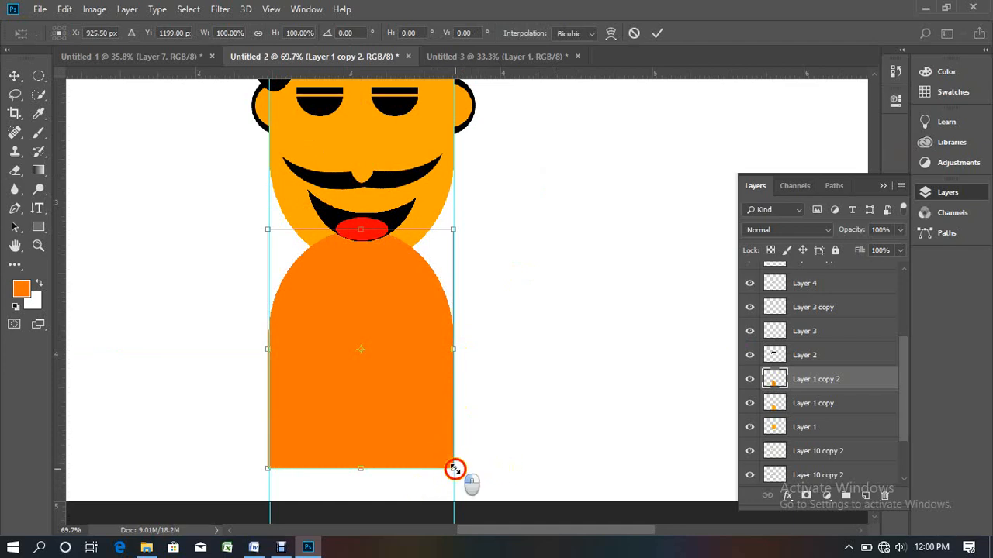
{"action": "left_click_drag", "start_coordinate": [454, 469], "coordinate": [439, 448]}
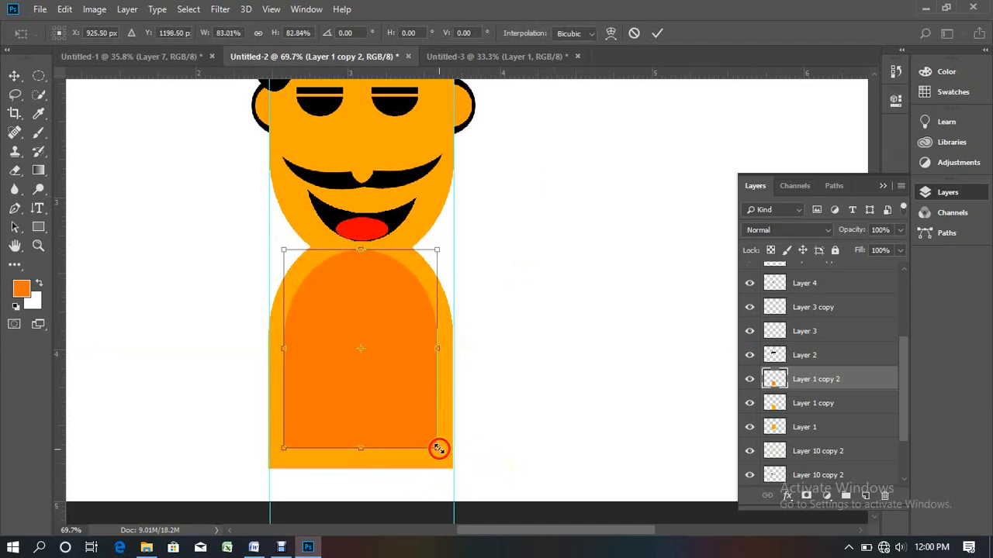
{"action": "left_click_drag", "start_coordinate": [361, 399], "coordinate": [362, 419]}
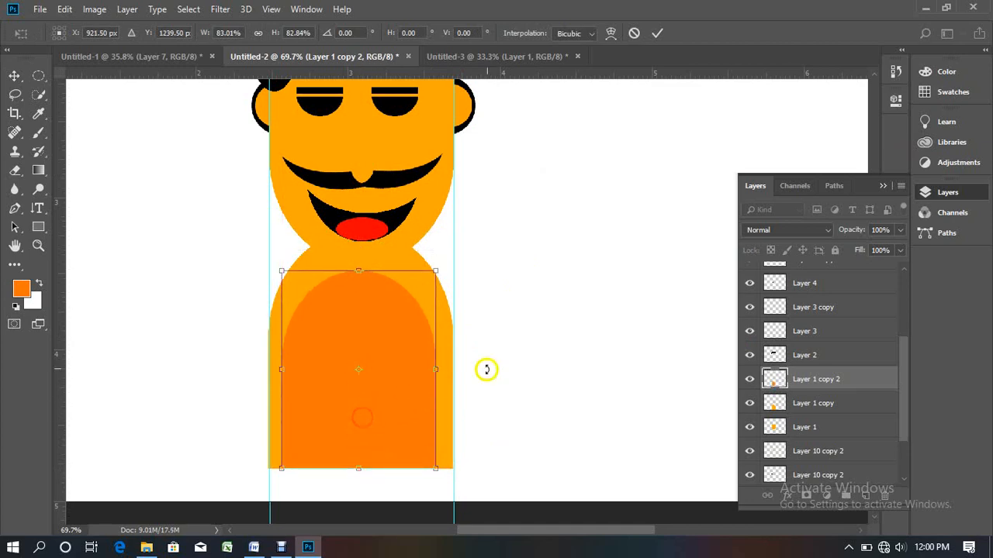
{"action": "key", "text": "Return"}
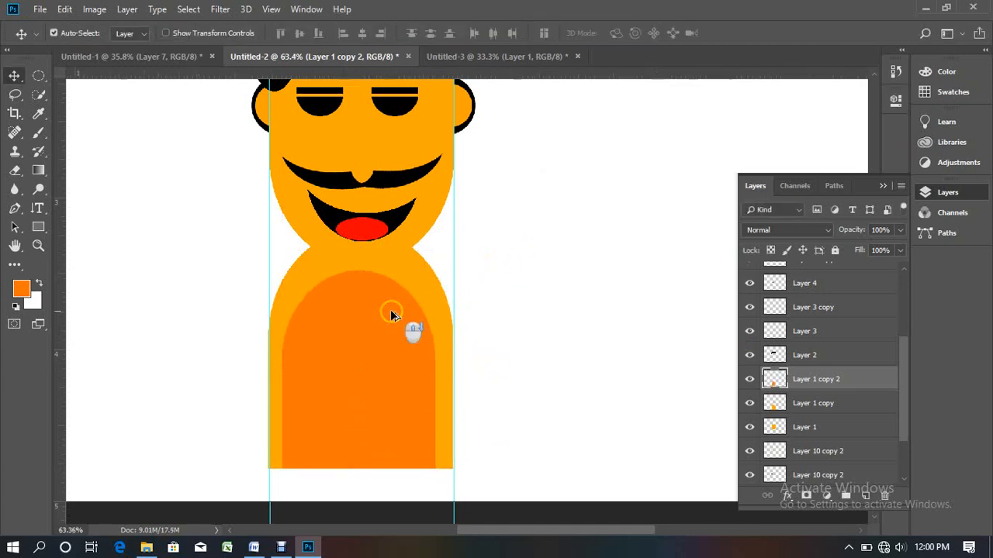
- Move both orange body layers down together slightly so that they overlap the chin less, and deselect the layers
{"action": "scroll", "coordinate": [390, 310], "scroll_direction": "down", "scroll_amount": 1}
{"action": "left_click_drag", "start_coordinate": [373, 456], "coordinate": [364, 413]}
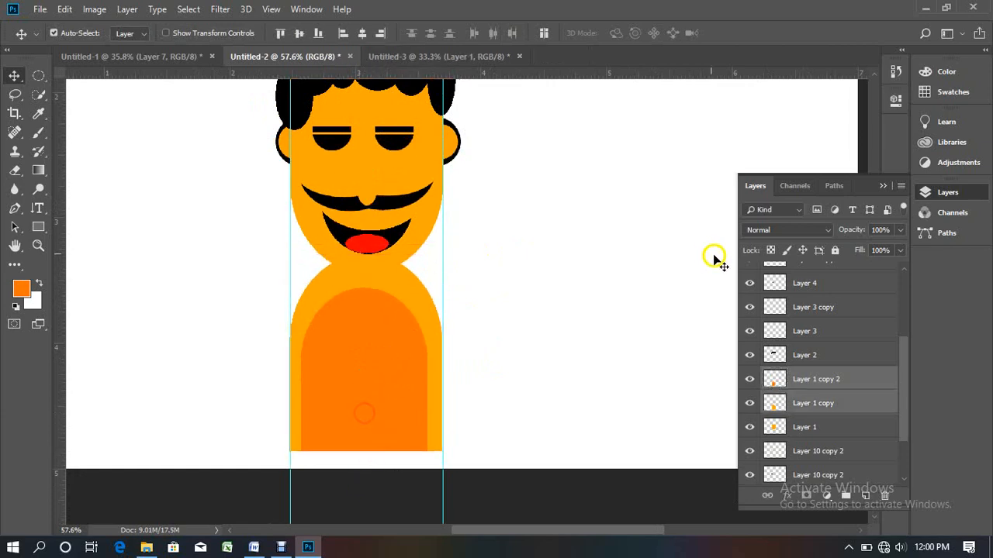
{"action": "left_click", "coordinate": [598, 273]}
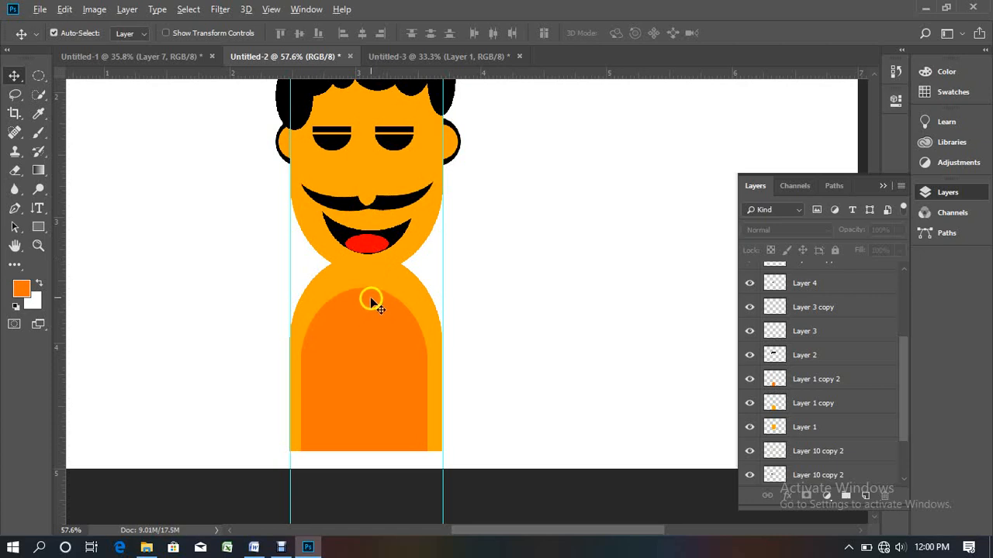
- Draw a narrow vertical ellipse selection against the body's left edge and fill it with the orange foreground color on a new layer above Layer 6
{"action": "scroll", "coordinate": [371, 303], "scroll_direction": "down", "scroll_amount": 1}
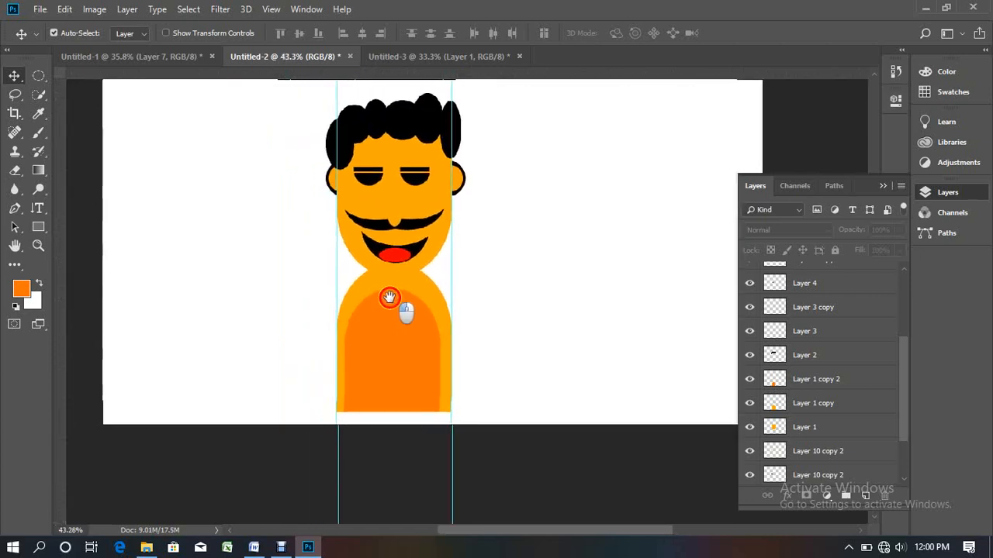
{"action": "scroll", "coordinate": [368, 309], "scroll_direction": "up", "scroll_amount": 2}
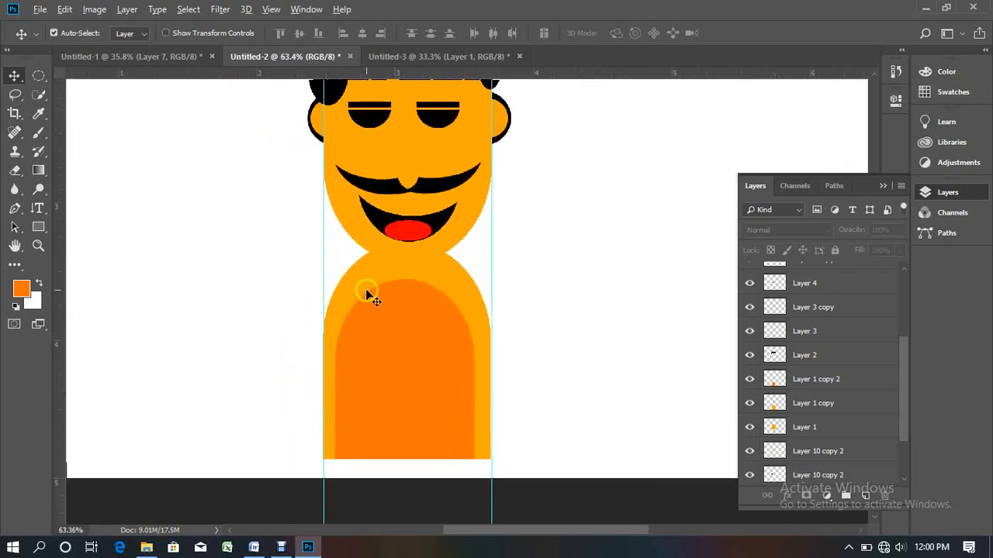
{"action": "scroll", "coordinate": [366, 287], "scroll_direction": "up", "scroll_amount": 2}
{"action": "left_click_drag", "start_coordinate": [363, 300], "coordinate": [377, 276]}
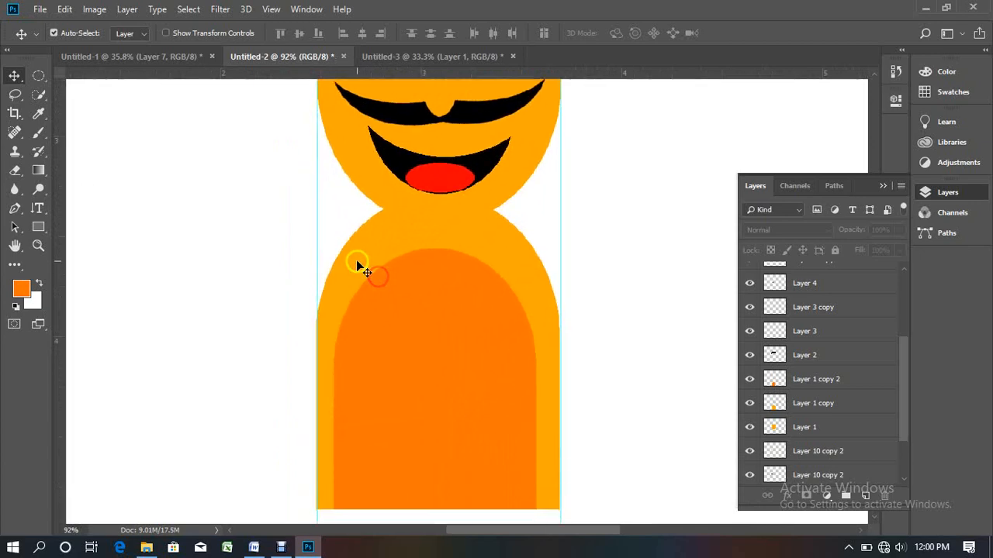
{"action": "scroll", "coordinate": [330, 332], "scroll_direction": "down", "scroll_amount": 2}
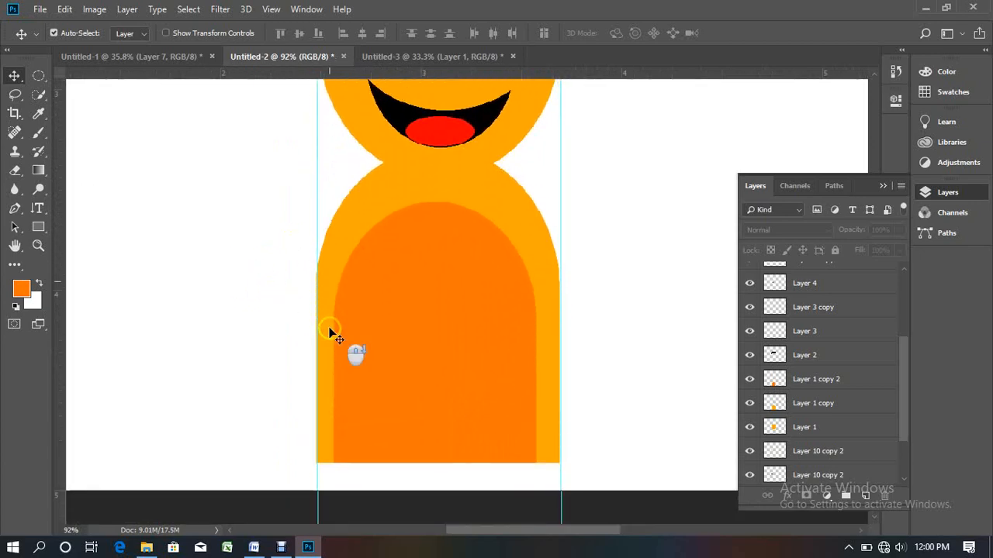
{"action": "left_click", "coordinate": [38, 75]}
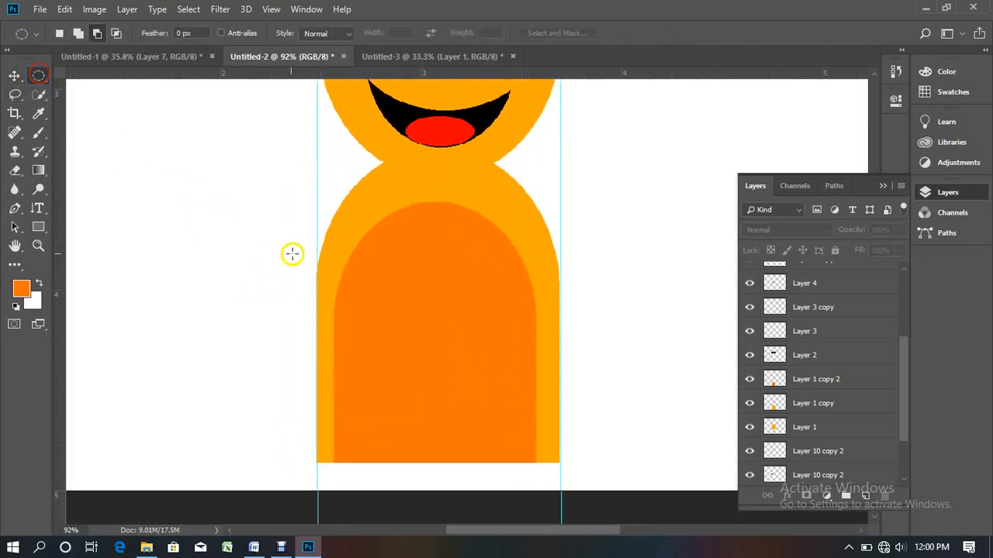
{"action": "left_click_drag", "start_coordinate": [307, 228], "coordinate": [311, 361]}
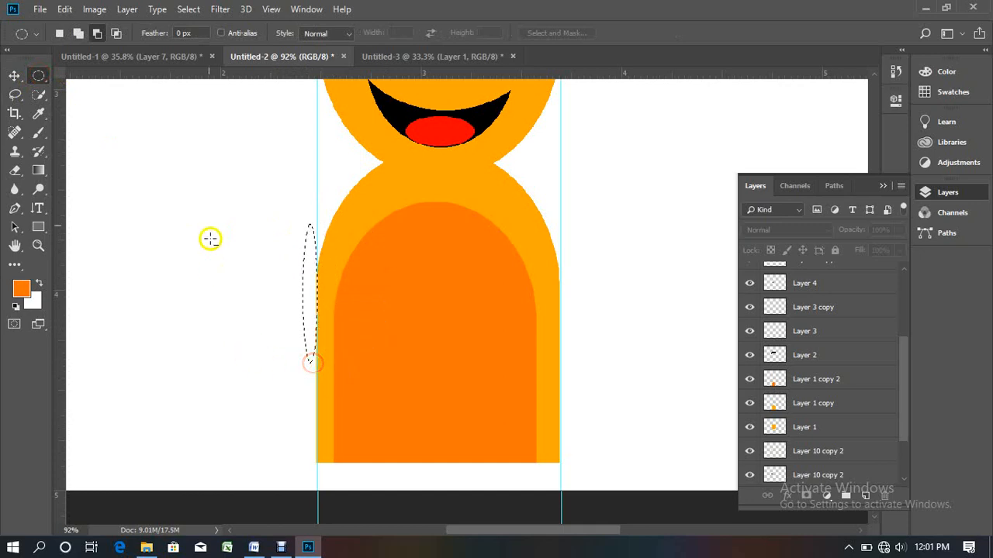
{"action": "scroll", "coordinate": [828, 370], "scroll_direction": "up", "scroll_amount": 3}
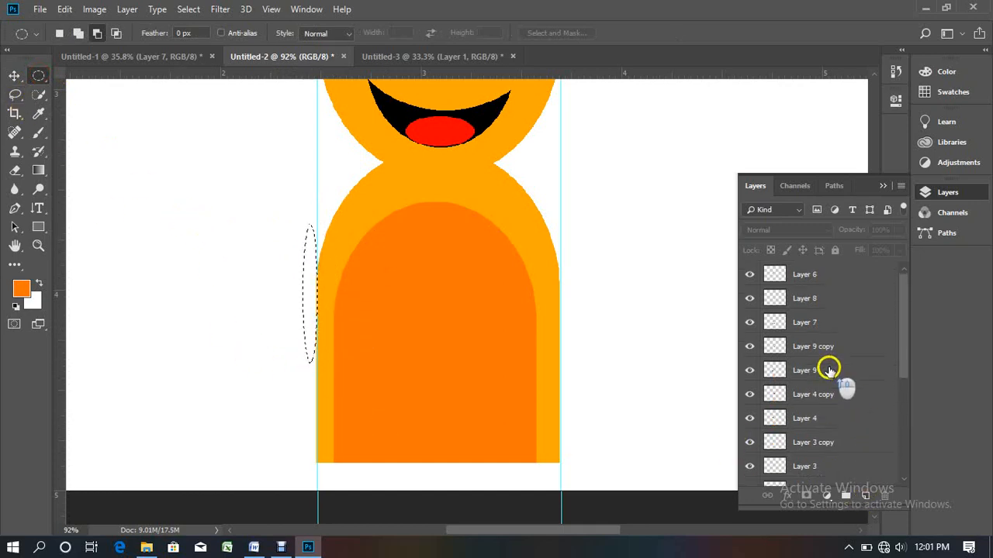
{"action": "left_click", "coordinate": [827, 279]}
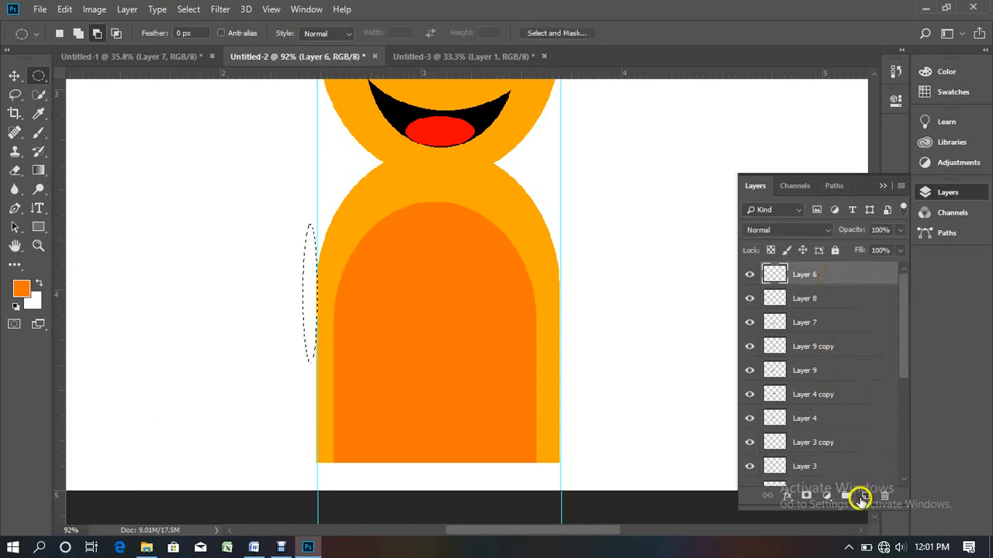
{"action": "left_click", "coordinate": [863, 496]}
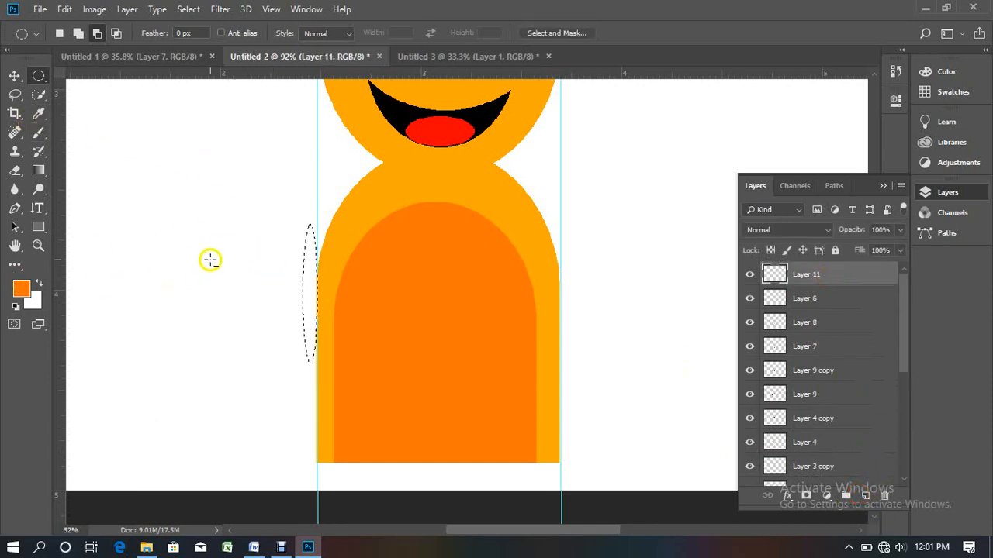
{"action": "key", "text": "alt+BackSpace"}
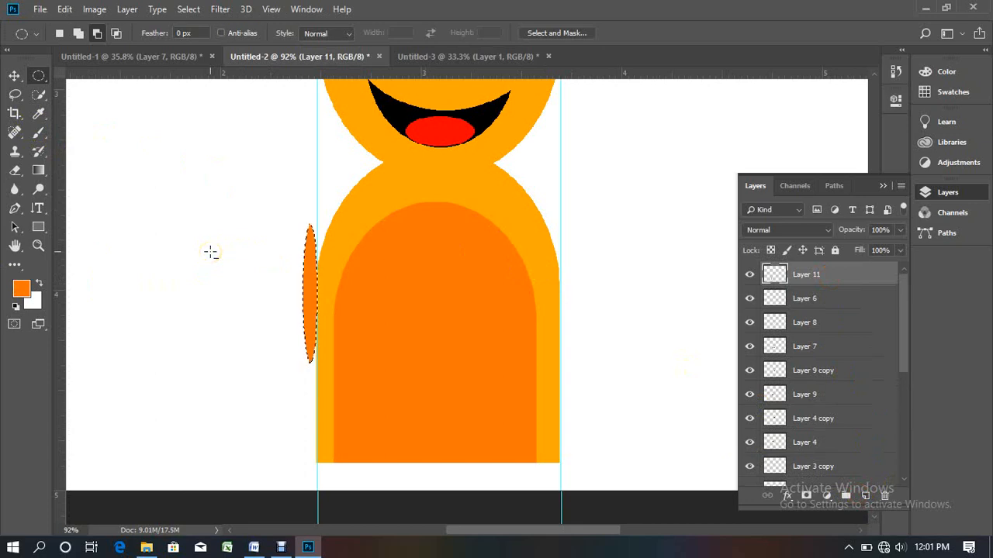
- Deselect the narrow ellipse, stretch it outward to roughly double width, and move it to overlap the body's left edge
{"action": "left_click", "coordinate": [18, 77]}
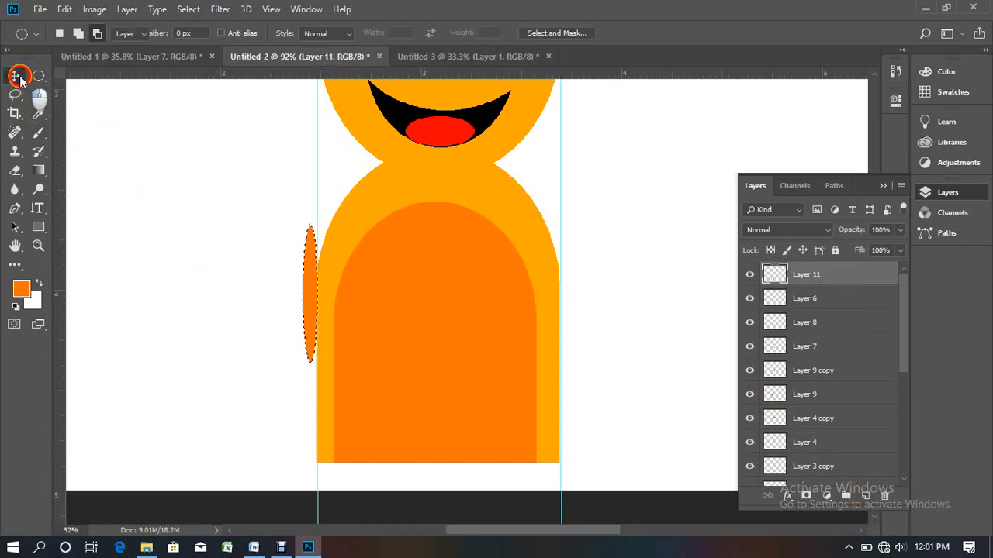
{"action": "key", "text": "ctrl+d"}
{"action": "left_click", "coordinate": [304, 305], "text": "ctrl"}
{"action": "left_click_drag", "start_coordinate": [305, 307], "coordinate": [305, 318]}
{"action": "key", "text": "ctrl+t"}
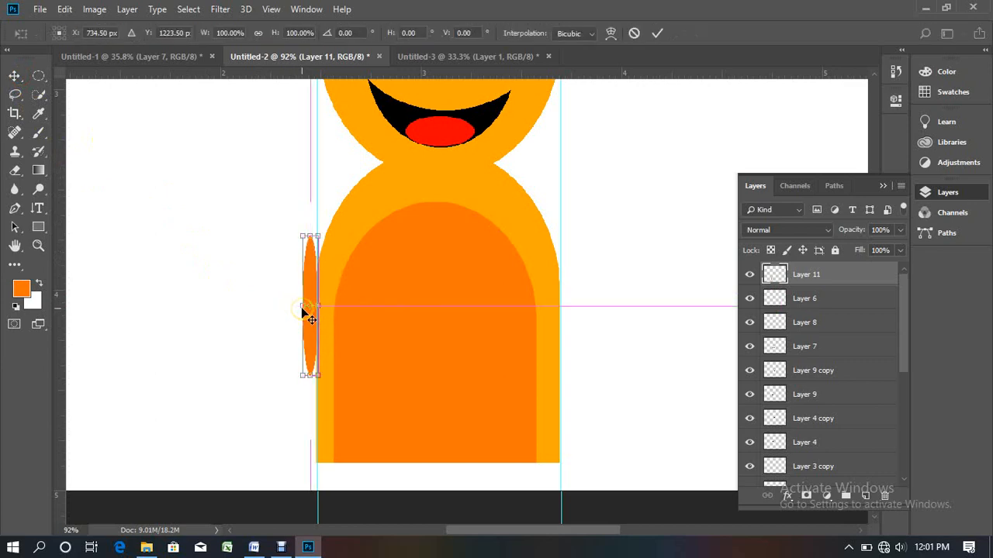
{"action": "left_click", "coordinate": [298, 309]}
{"action": "left_click_drag", "start_coordinate": [297, 309], "coordinate": [295, 308]}
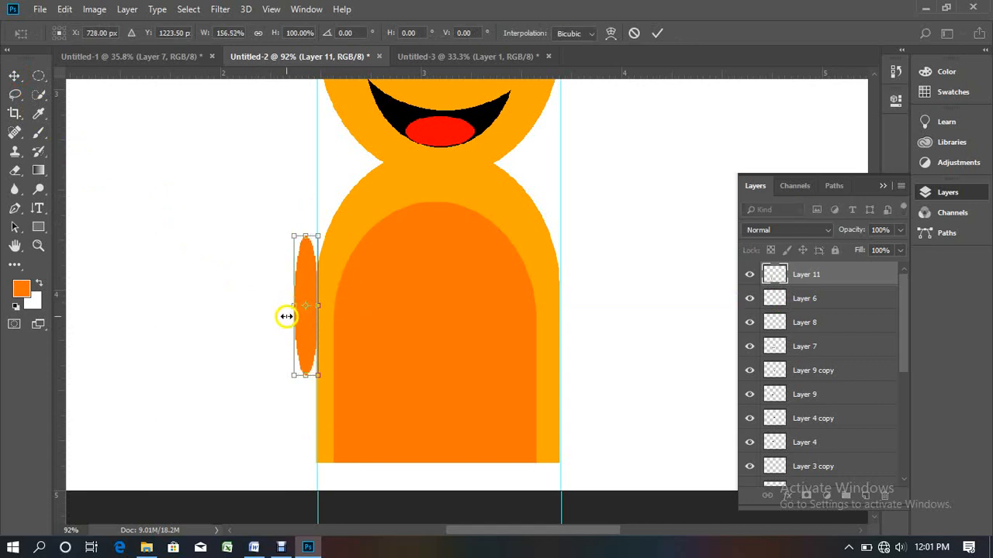
{"action": "left_click", "coordinate": [289, 308]}
{"action": "left_click_drag", "start_coordinate": [289, 308], "coordinate": [287, 308]}
{"action": "key", "text": "Return"}
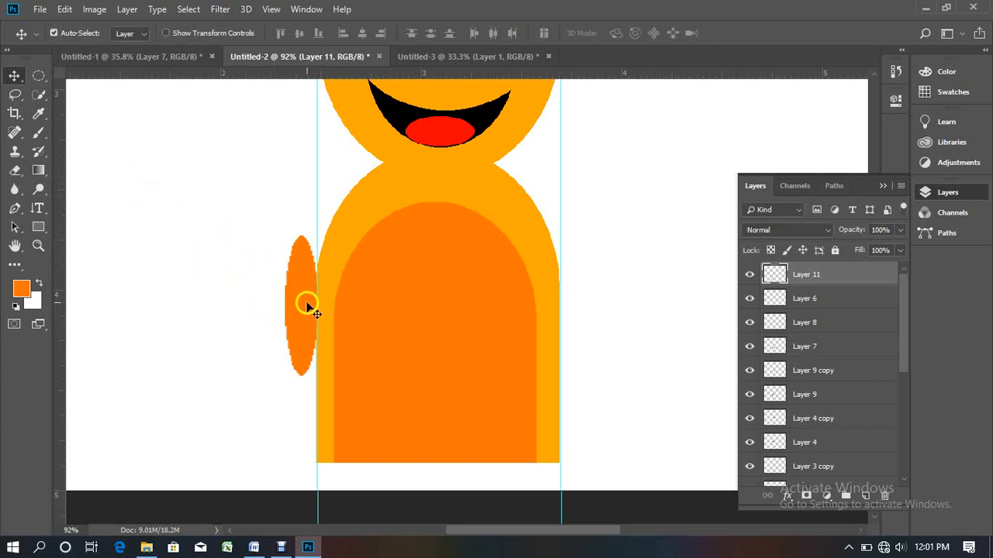
{"action": "left_click_drag", "start_coordinate": [306, 309], "coordinate": [318, 311]}
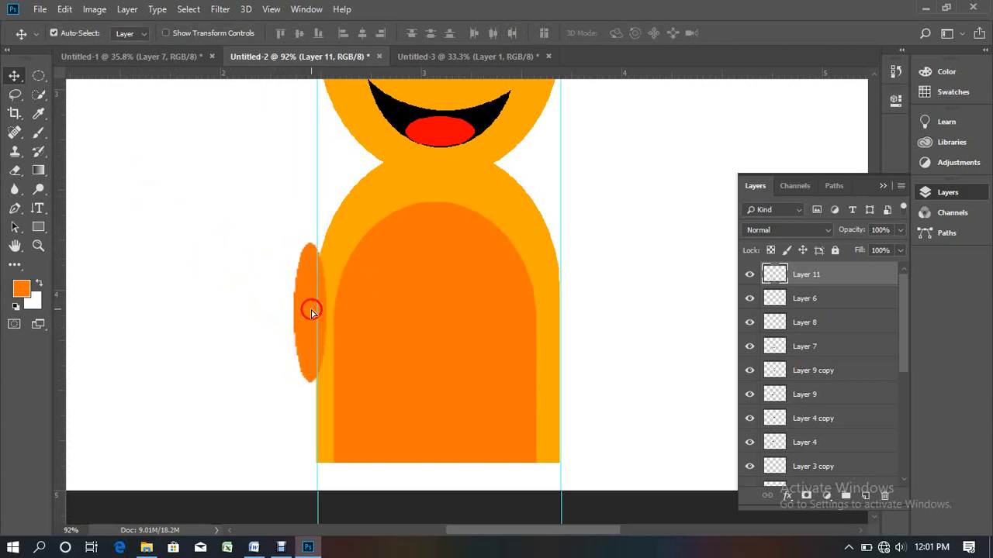
{"action": "left_click", "coordinate": [263, 252]}
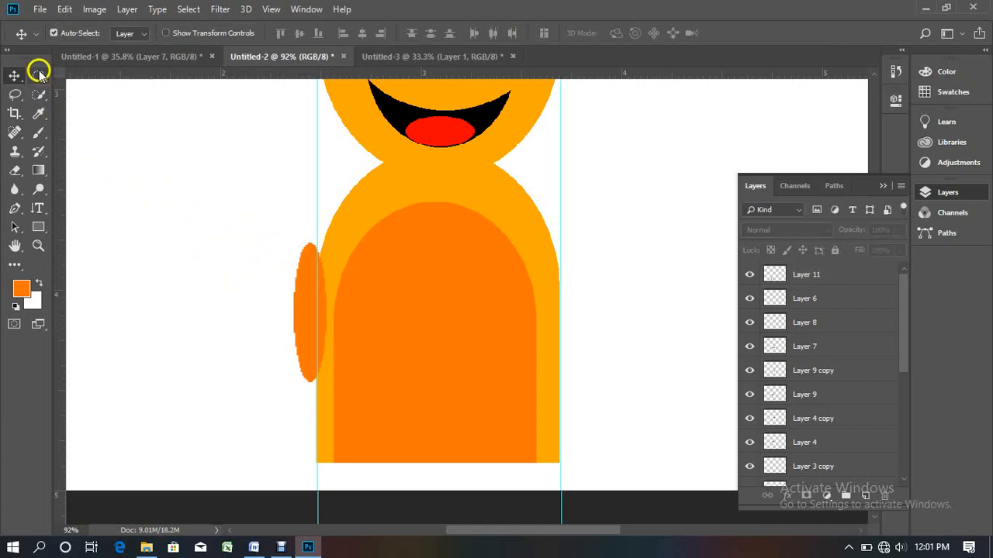
- Add a new layer and, in add-to-selection mode, try selecting a small ellipse above a larger one in the empty area left of the body
{"action": "left_click", "coordinate": [866, 504]}
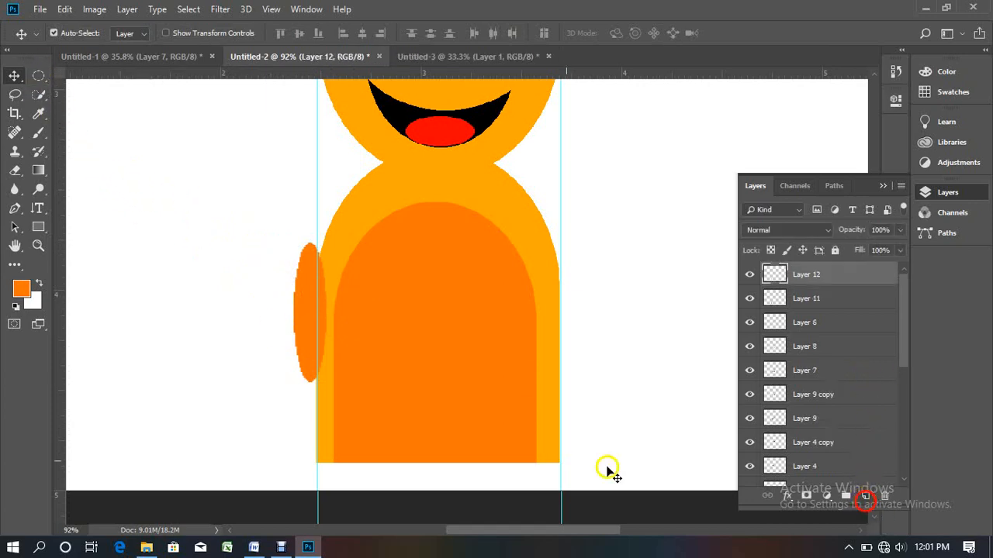
{"action": "left_click", "coordinate": [39, 75]}
{"action": "left_click_drag", "start_coordinate": [147, 237], "coordinate": [181, 252]}
{"action": "left_click", "coordinate": [181, 252]}
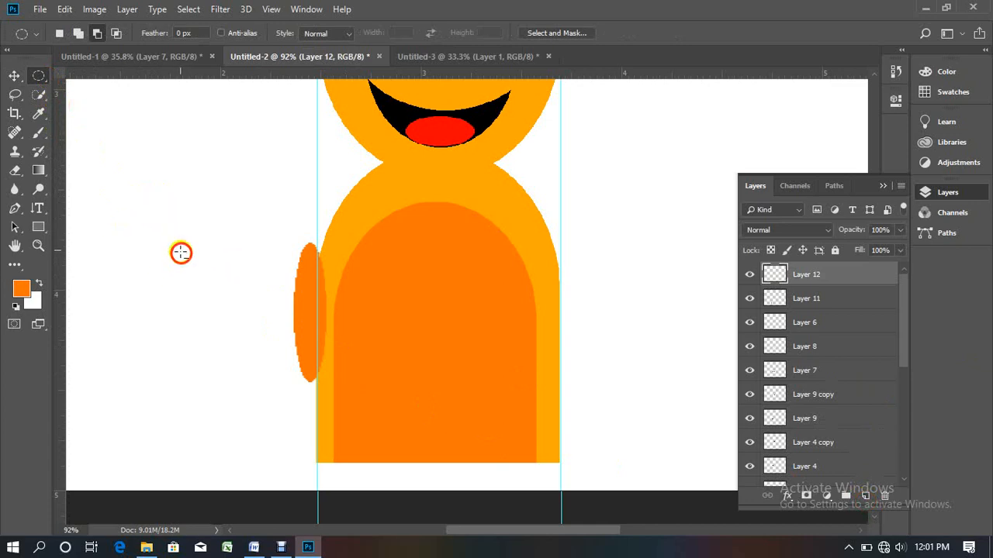
{"action": "left_click", "coordinate": [78, 34]}
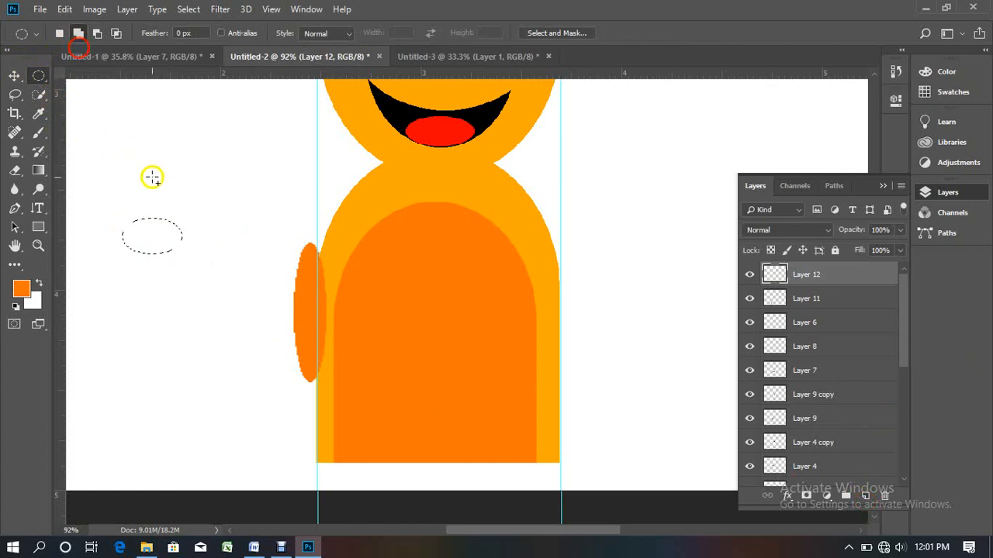
{"action": "left_click_drag", "start_coordinate": [136, 197], "coordinate": [174, 215]}
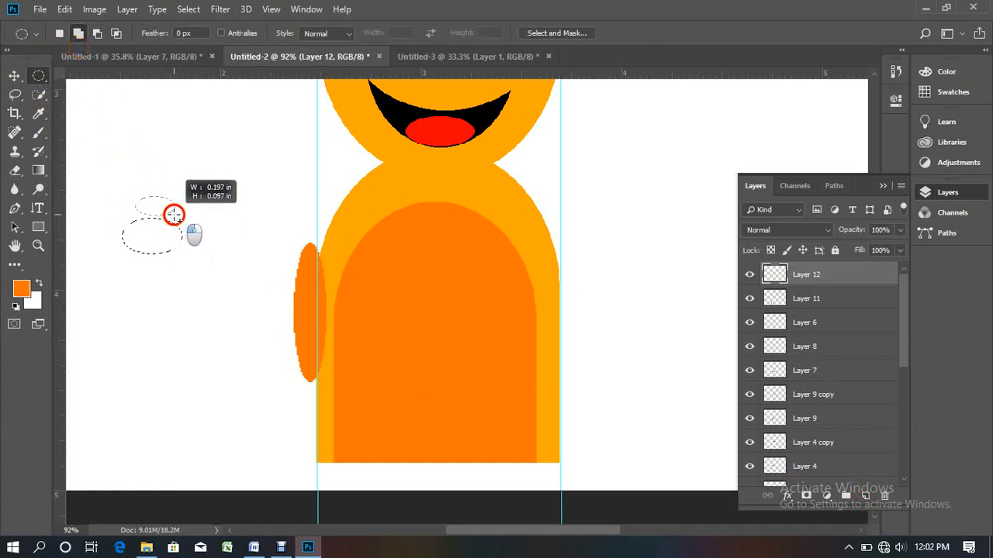
{"action": "left_click_drag", "start_coordinate": [174, 215], "coordinate": [174, 214]}
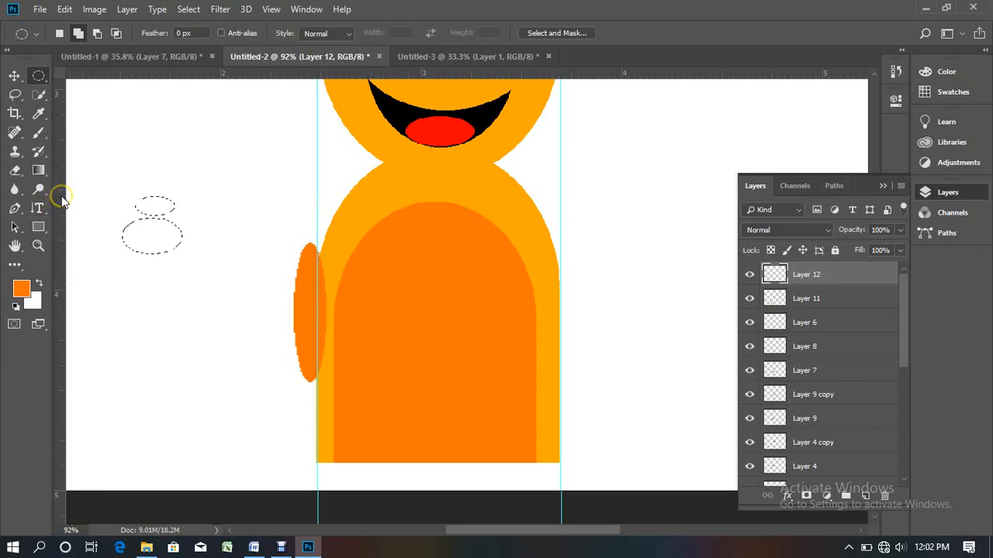
- Select a flat horizontal ellipse in the empty area left of the arm shape, fill it with orange, and deselect
{"action": "left_click_drag", "start_coordinate": [149, 234], "coordinate": [177, 258]}
{"action": "left_click_drag", "start_coordinate": [179, 254], "coordinate": [180, 254]}
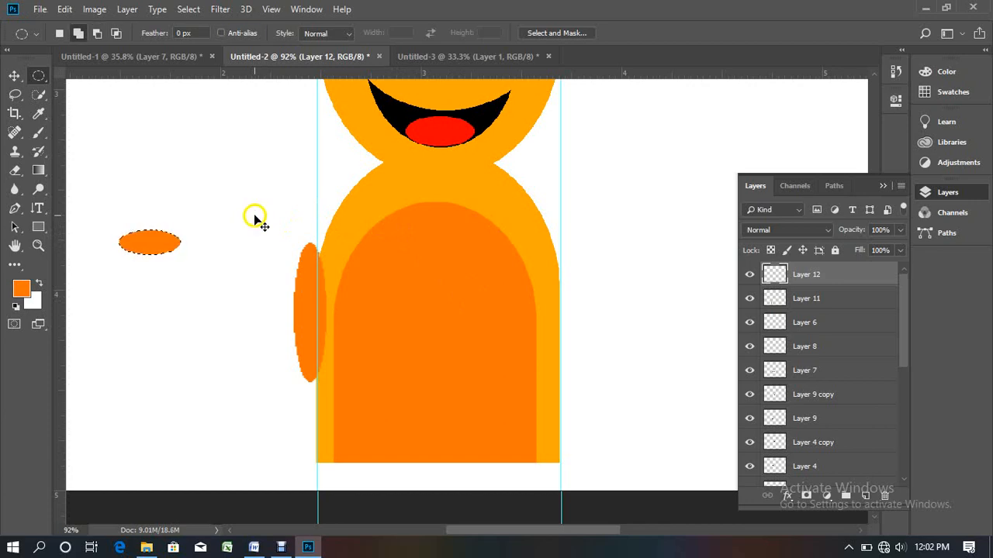
{"action": "key", "text": "ctrl+t"}
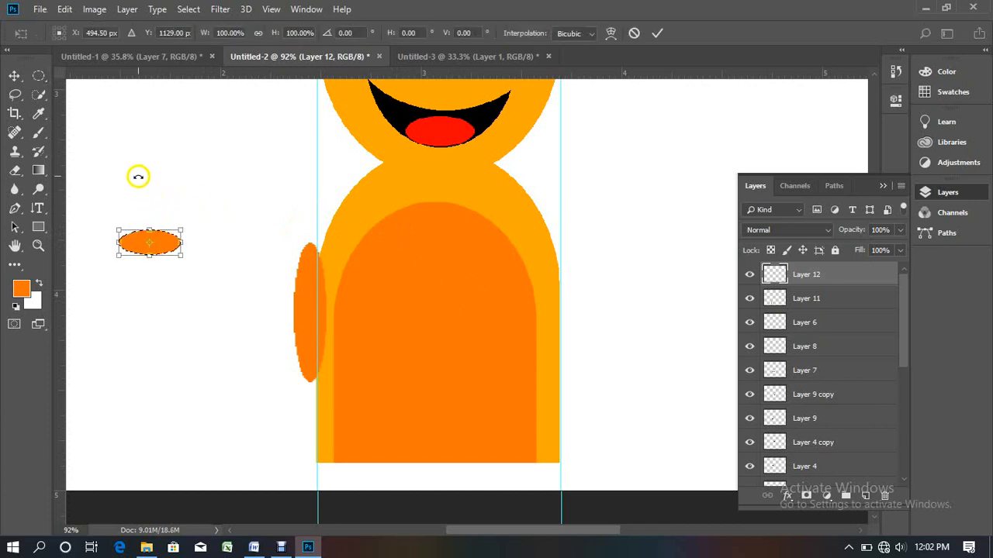
{"action": "key", "text": "Return"}
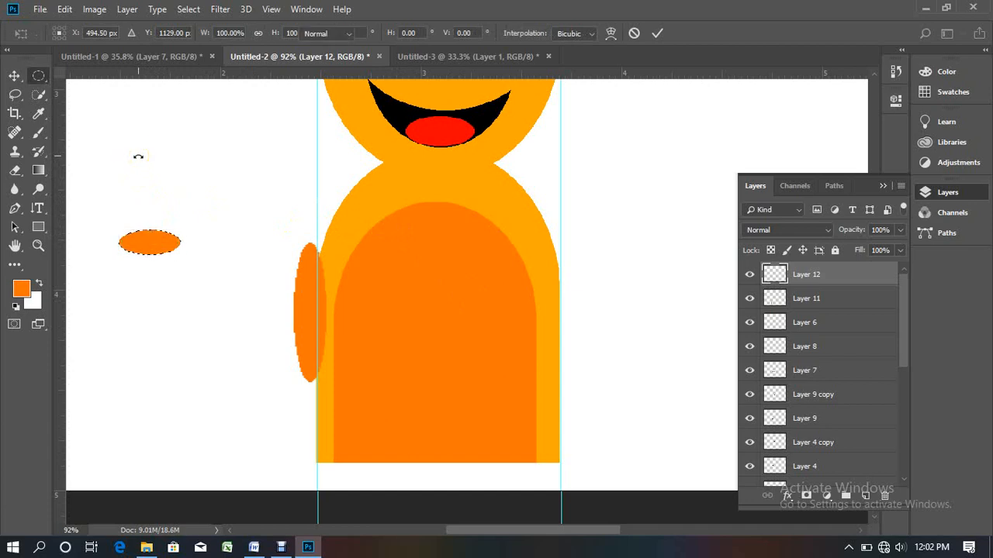
{"action": "left_click", "coordinate": [123, 167]}
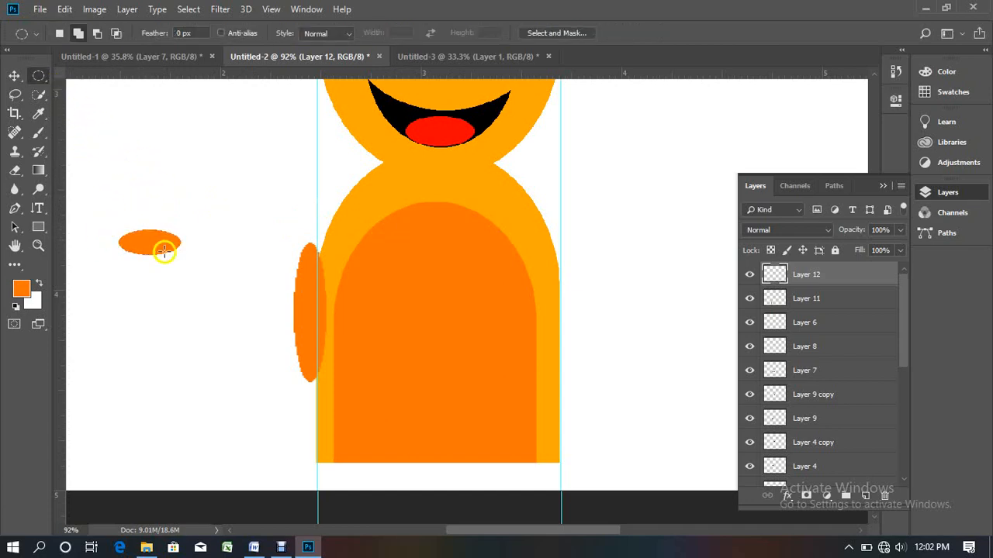
- On another new layer, add a smaller orange ellipse above the flat one and rotate it about 13° clockwise
{"action": "left_click", "coordinate": [866, 494]}
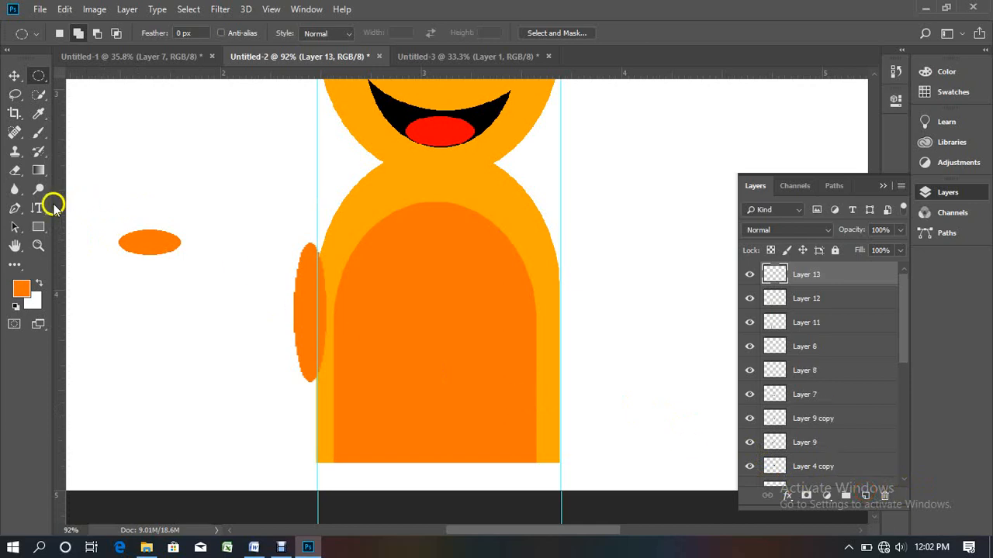
{"action": "left_click_drag", "start_coordinate": [135, 211], "coordinate": [176, 221]}
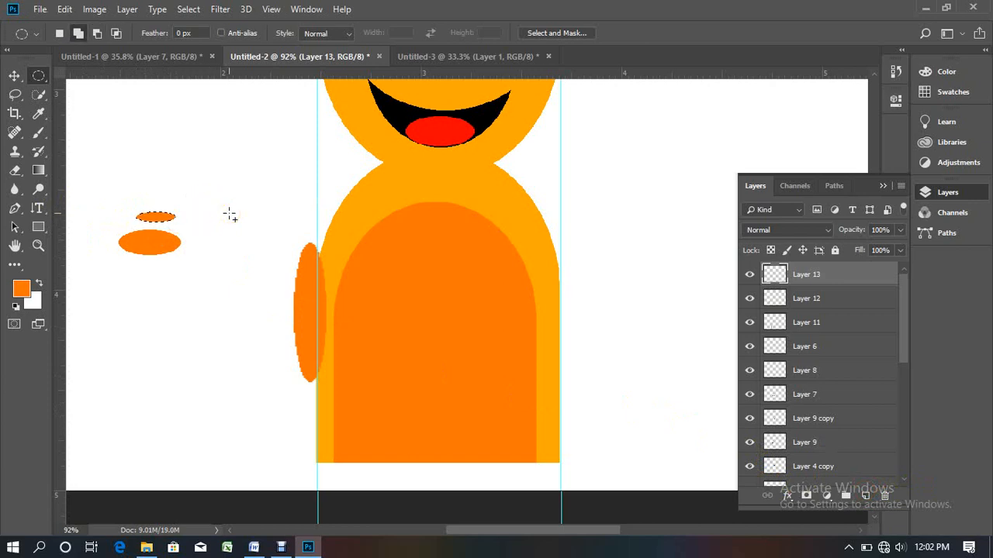
{"action": "key", "text": "ctrl+t"}
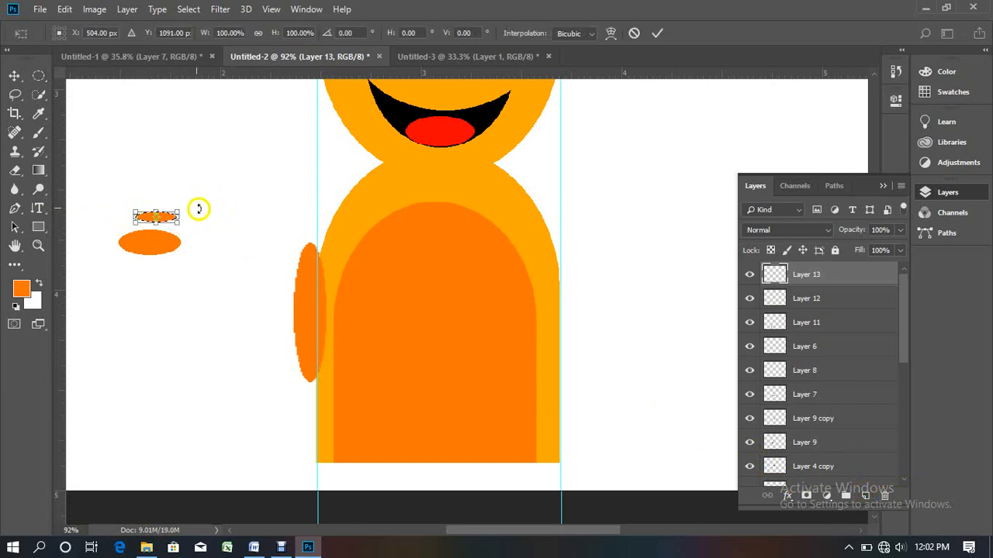
{"action": "left_click_drag", "start_coordinate": [189, 225], "coordinate": [188, 235]}
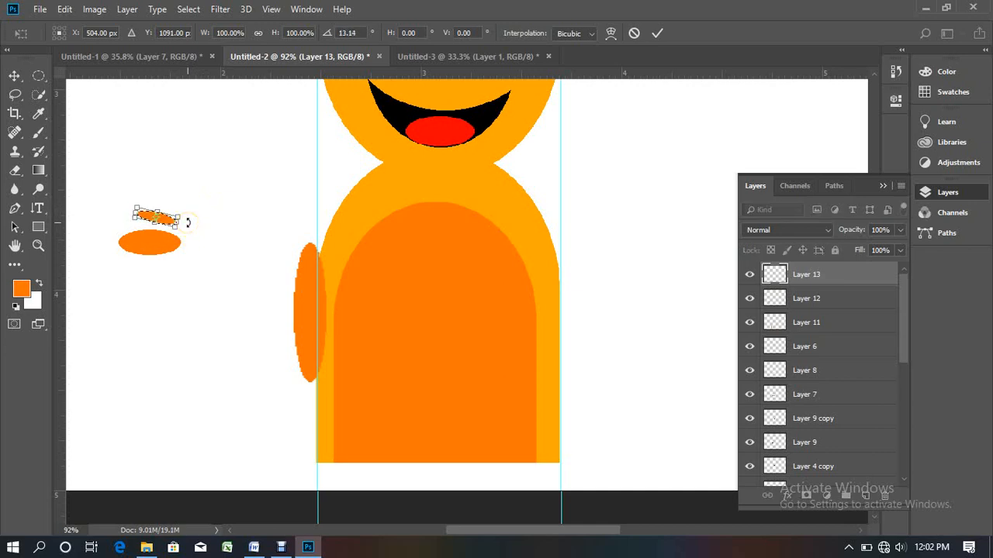
{"action": "key", "text": "Return"}
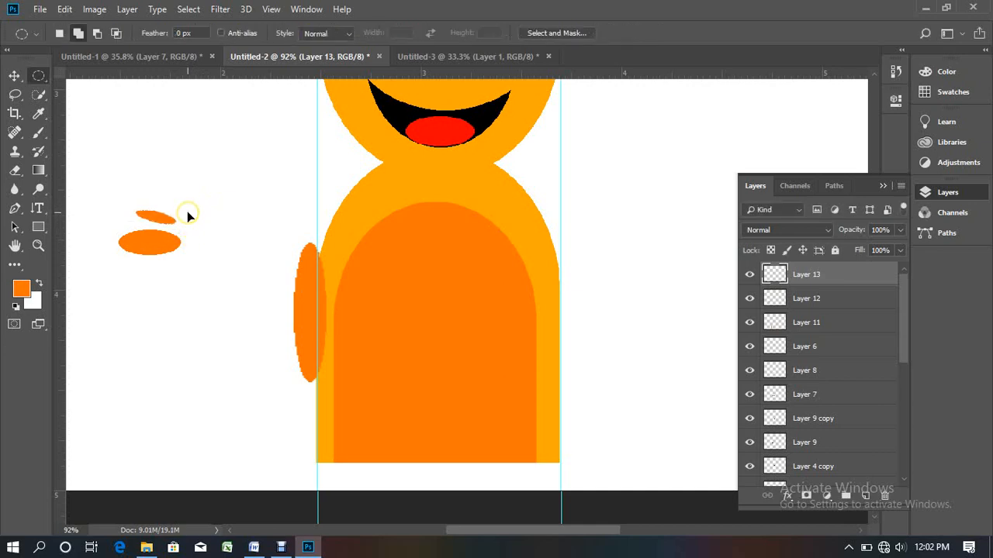
- Move the small upper ellipse down onto the flat one, rotate it 10° clockwise, and nudge it into place
{"action": "left_click", "coordinate": [15, 75]}
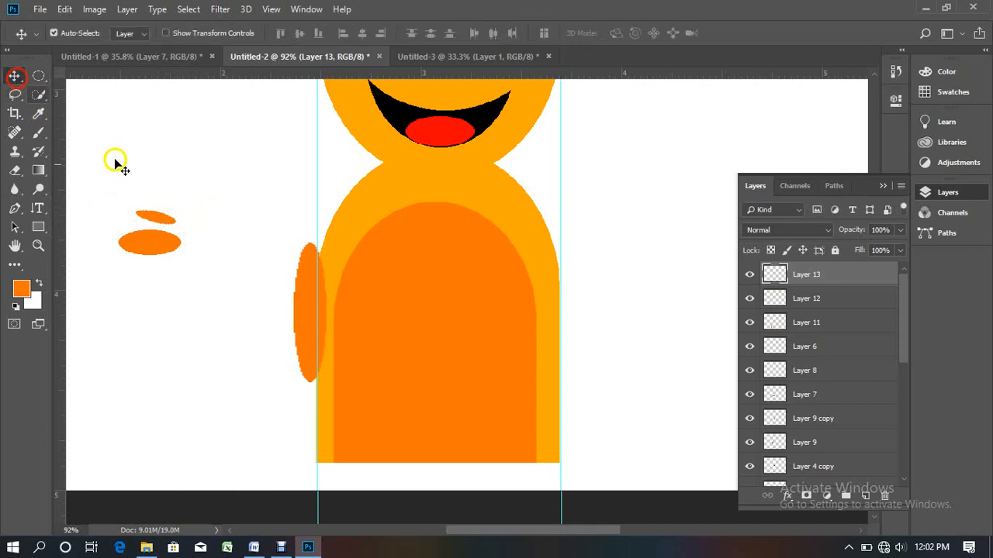
{"action": "left_click_drag", "start_coordinate": [158, 219], "coordinate": [161, 227]}
{"action": "key", "text": "ctrl"}
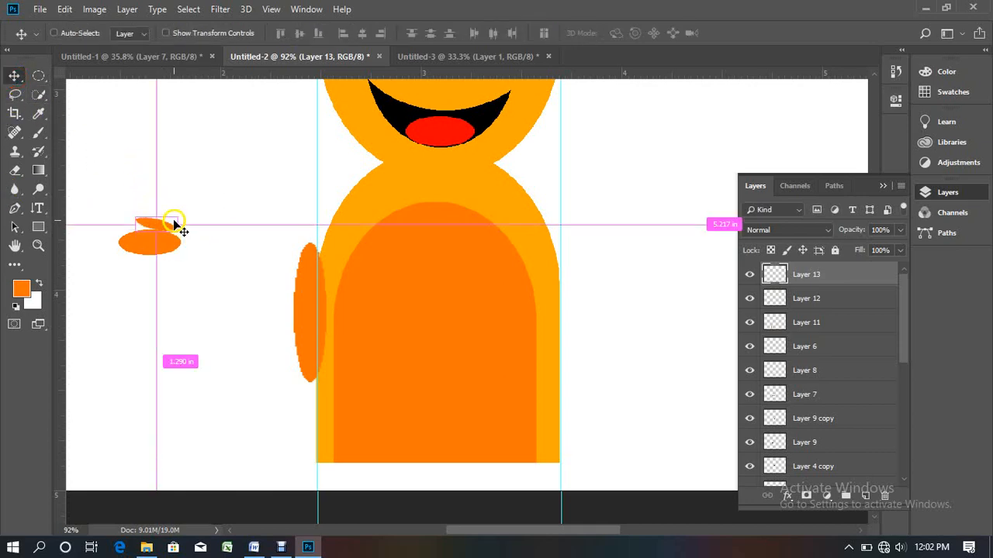
{"action": "key", "text": "ctrl+t"}
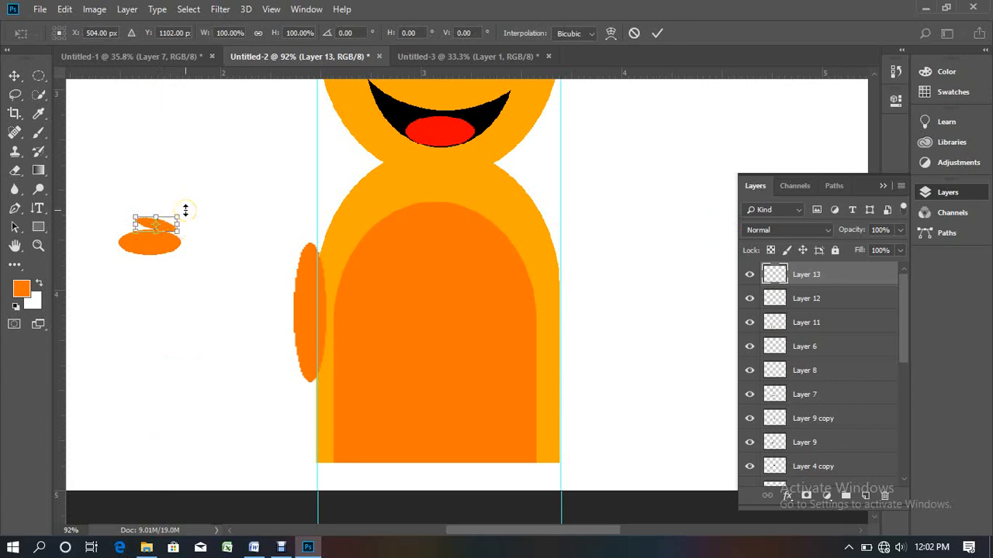
{"action": "left_click_drag", "start_coordinate": [185, 210], "coordinate": [169, 232]}
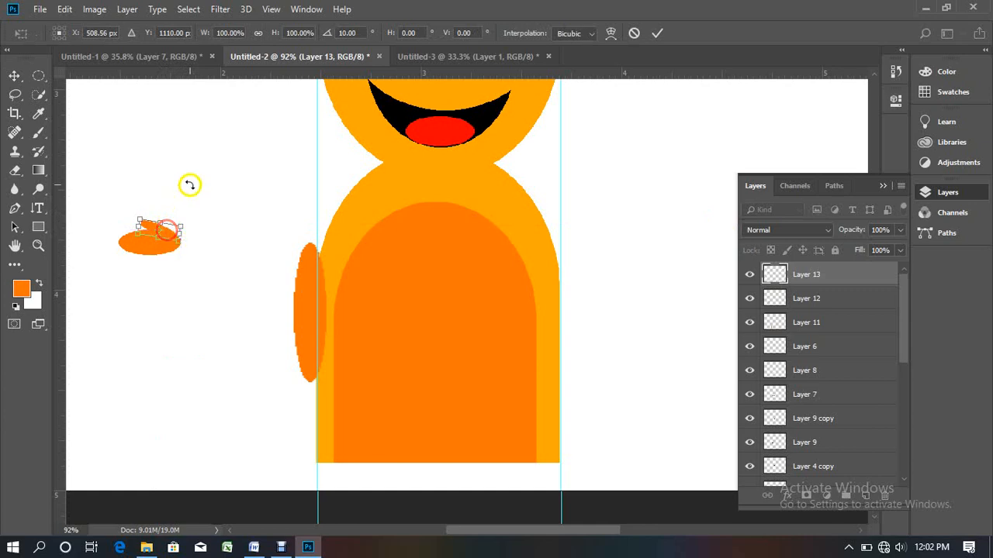
{"action": "left_click_drag", "start_coordinate": [190, 186], "coordinate": [190, 186]}
{"action": "key", "text": "Return"}
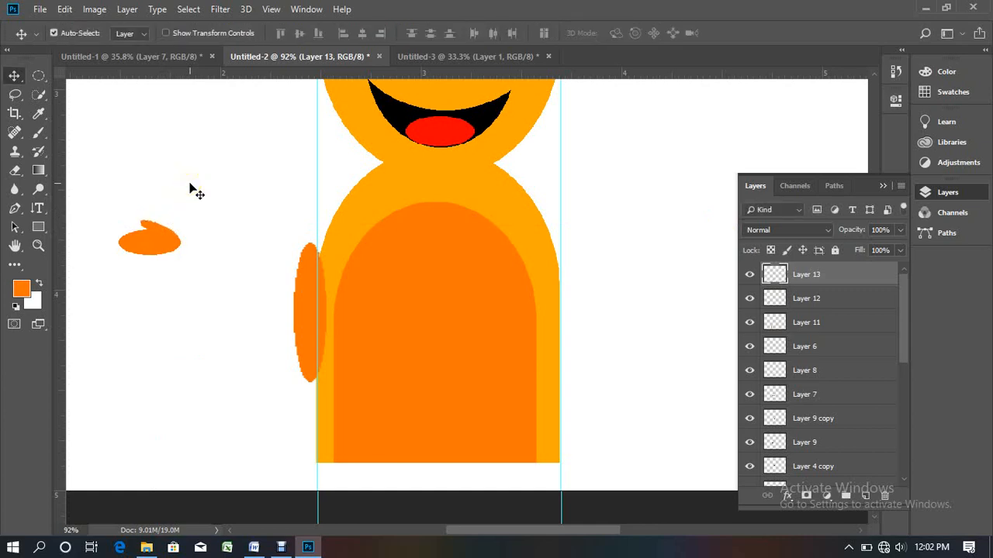
{"action": "left_click", "coordinate": [154, 224]}
{"action": "left_click_drag", "start_coordinate": [155, 224], "coordinate": [169, 254]}
{"action": "left_click", "coordinate": [163, 195]}
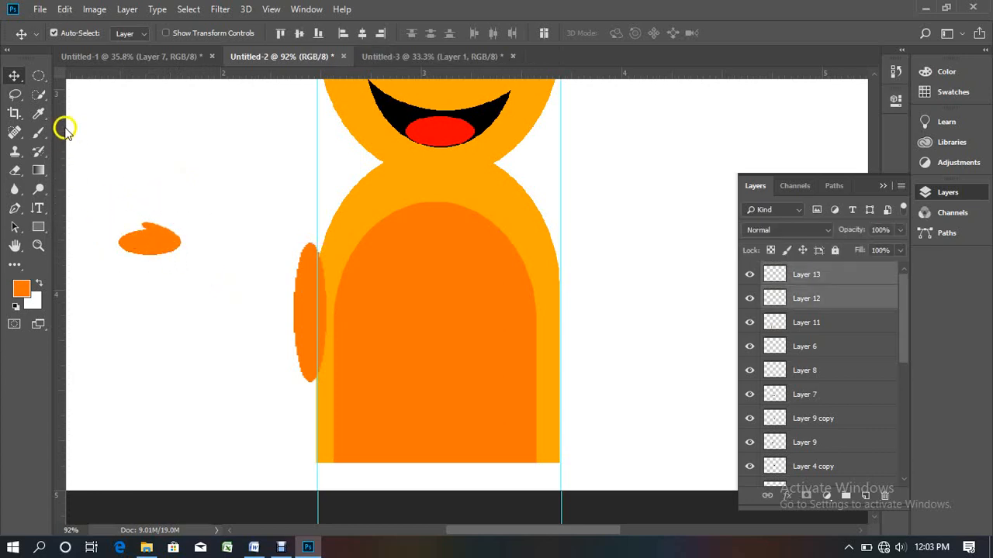
- Enlarge the small upper ellipse outward to about 131% width and 134% height, and settle it on the flat ellipse
{"action": "left_click_drag", "start_coordinate": [93, 194], "coordinate": [183, 272]}
{"action": "scroll", "coordinate": [165, 264], "scroll_direction": "up", "scroll_amount": 3}
{"action": "scroll", "coordinate": [165, 264], "scroll_direction": "down", "scroll_amount": 2}
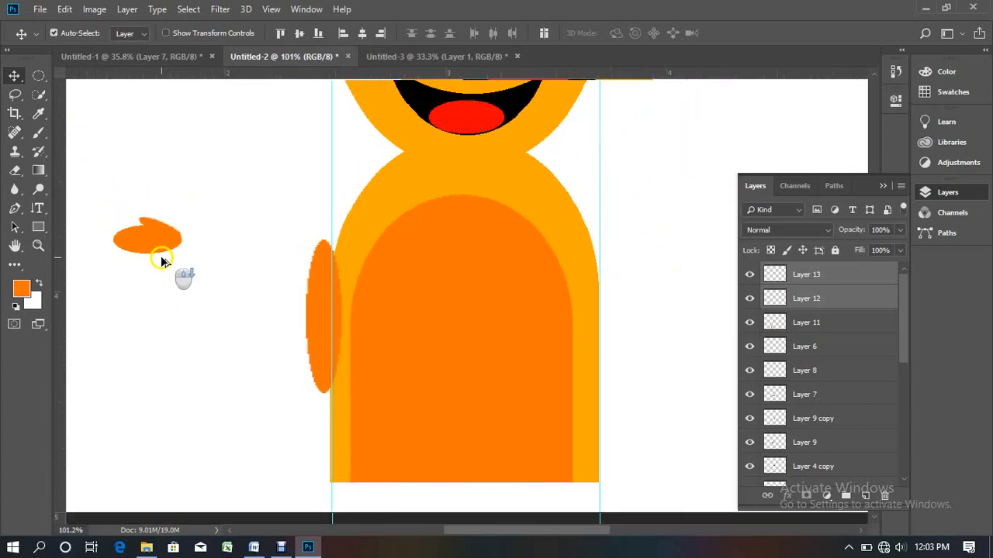
{"action": "left_click", "coordinate": [145, 219]}
{"action": "left_click", "coordinate": [145, 223]}
{"action": "left_click", "coordinate": [268, 200]}
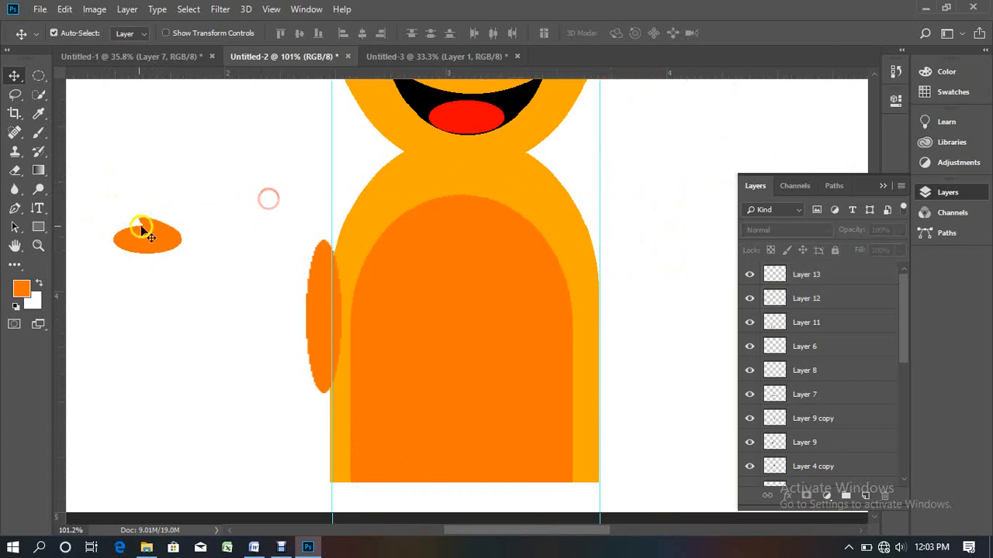
{"action": "left_click", "coordinate": [145, 222]}
{"action": "key", "text": "ctrl+t"}
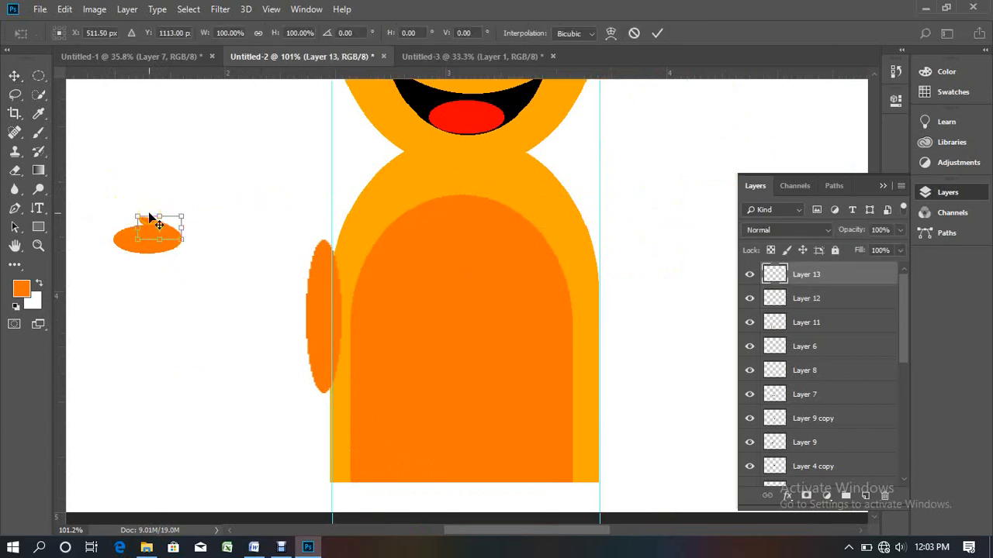
{"action": "left_click_drag", "start_coordinate": [133, 215], "coordinate": [124, 208]}
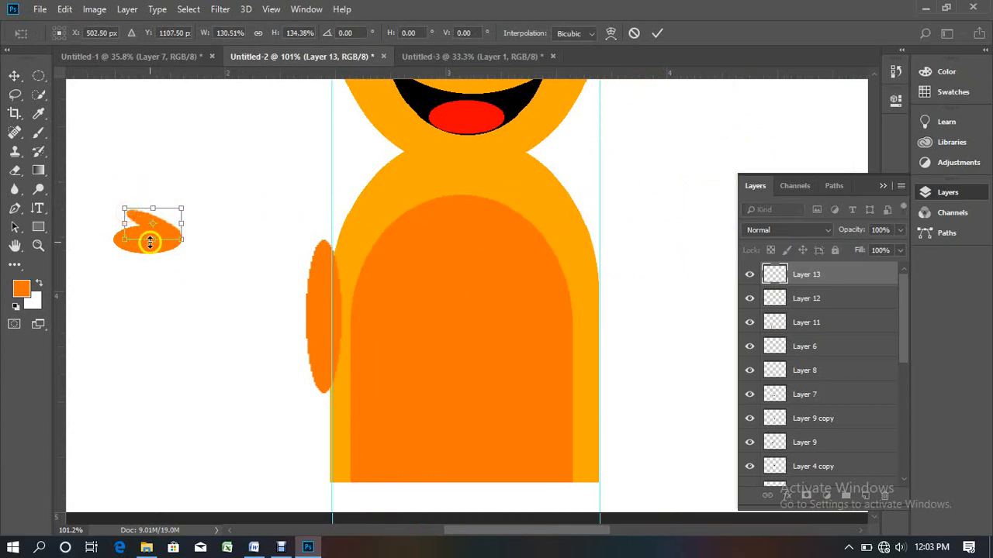
{"action": "left_click_drag", "start_coordinate": [151, 238], "coordinate": [194, 266]}
{"action": "key", "text": "Return"}
- Try merging the hand's two ellipse layers, and undo the merge
{"action": "left_click", "coordinate": [181, 203]}
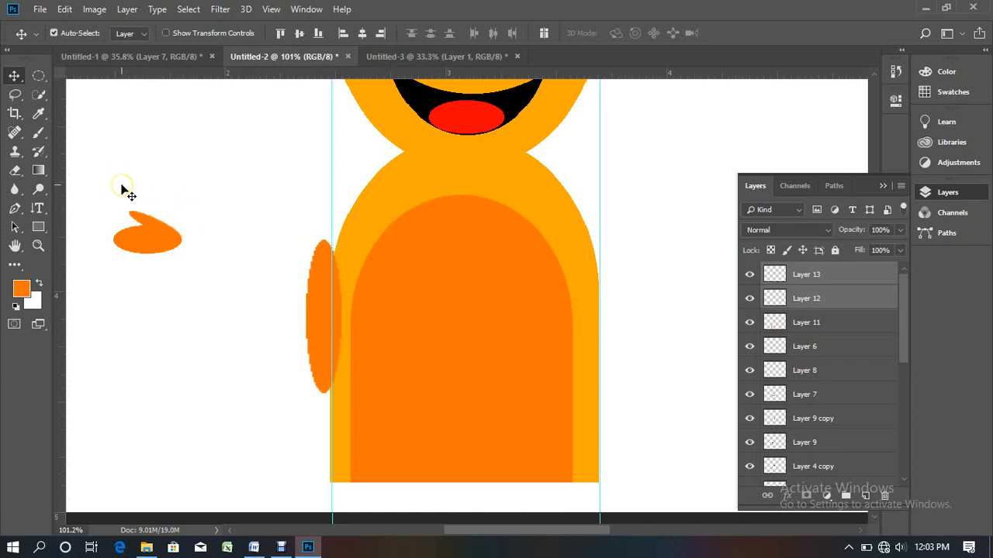
{"action": "key", "text": "ctrl"}
{"action": "key", "text": "ctrl+e"}
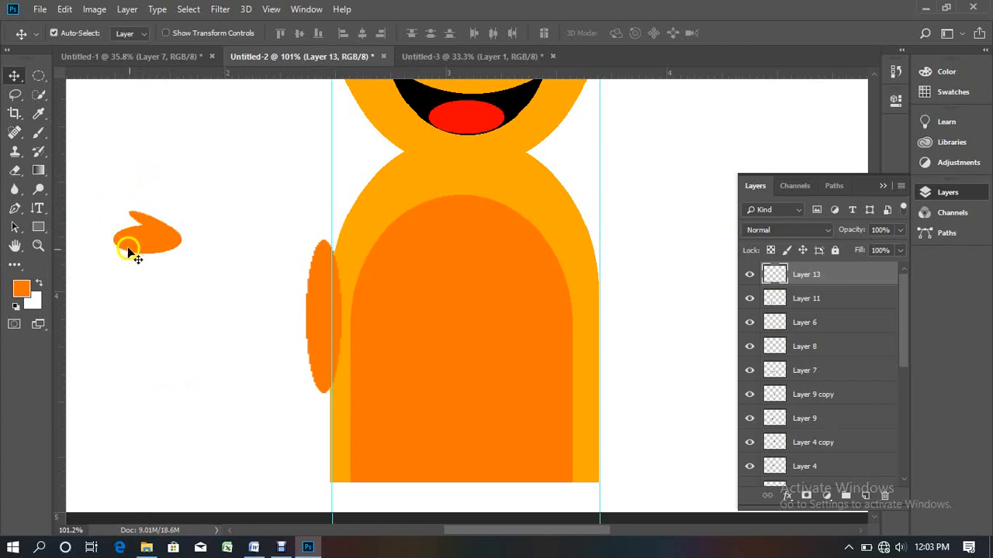
{"action": "key", "text": "ctrl"}
{"action": "key", "text": "ctrl+z"}
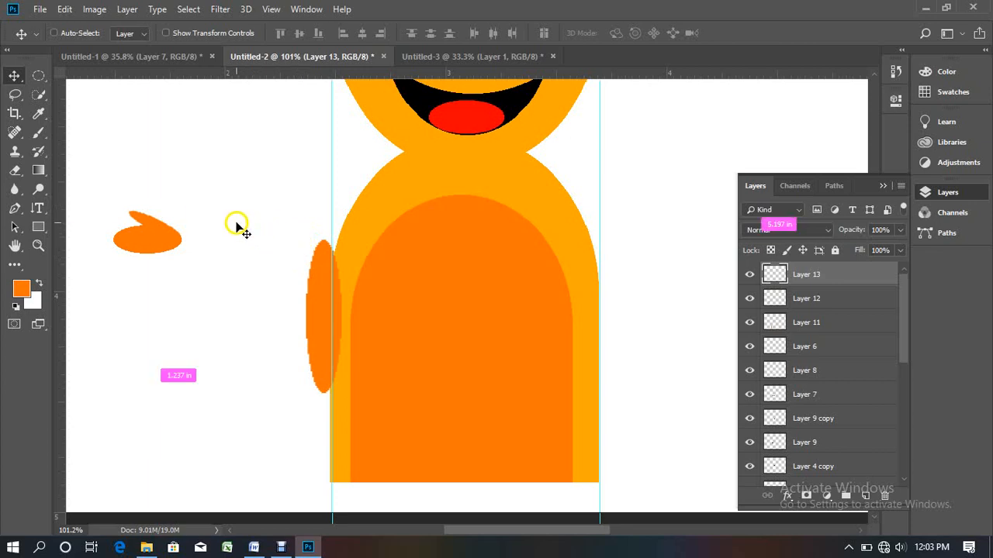
- Shift the small upper ellipse slightly away and back, and select each of the hand's two ellipses separately
{"action": "left_click_drag", "start_coordinate": [239, 224], "coordinate": [239, 220]}
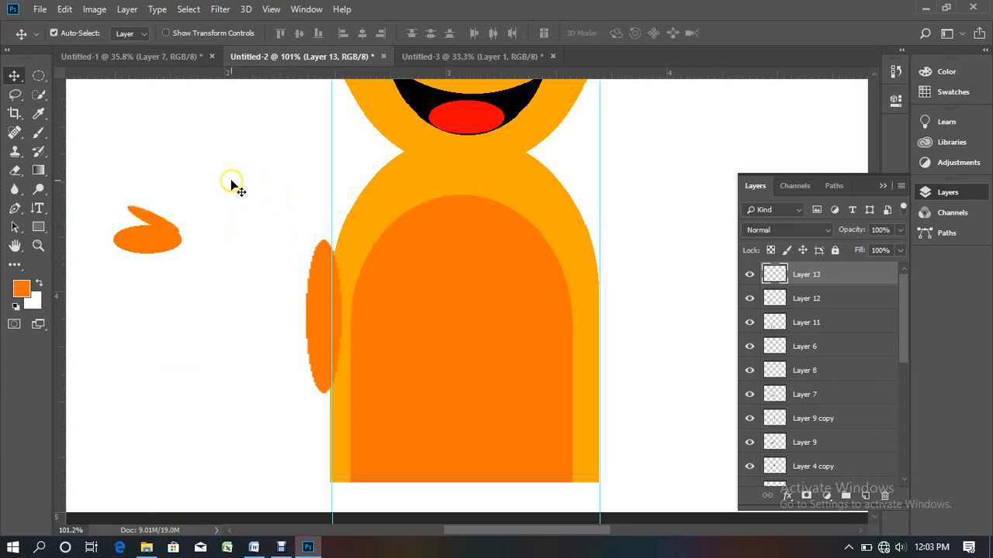
{"action": "left_click_drag", "start_coordinate": [158, 224], "coordinate": [161, 224]}
{"action": "left_click", "coordinate": [191, 217]}
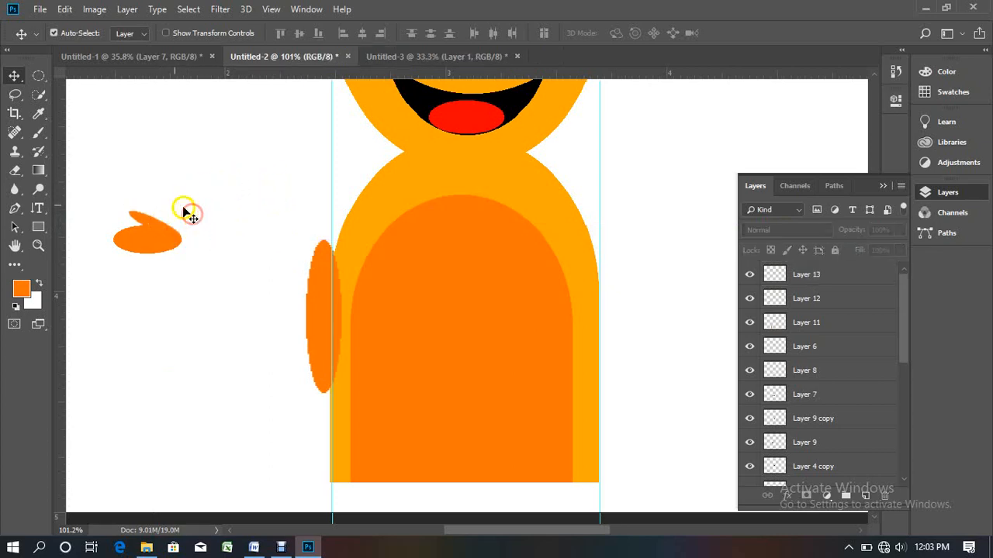
{"action": "left_click", "coordinate": [147, 240]}
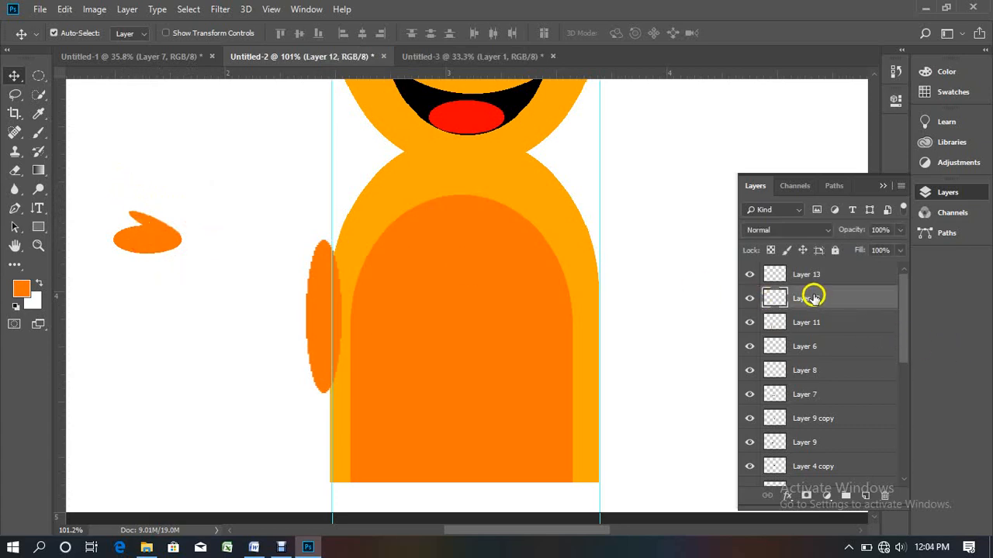
{"action": "left_click", "coordinate": [132, 249]}
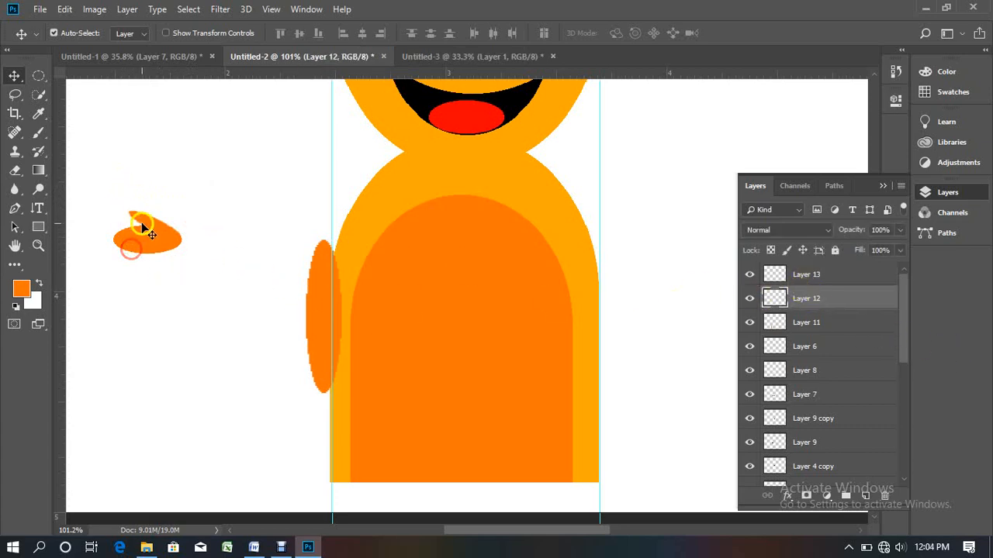
{"action": "left_click", "coordinate": [144, 224]}
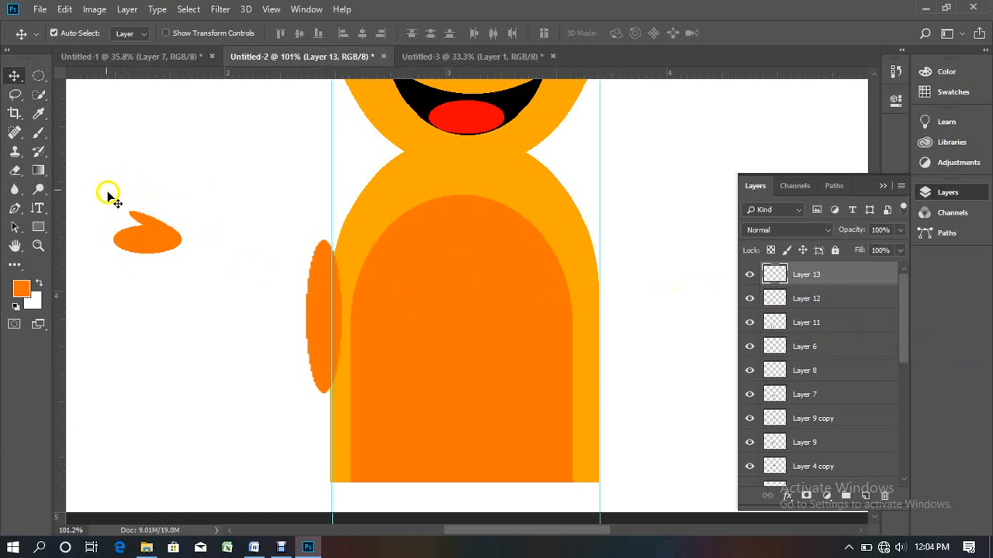
- Select both ellipses of the hand and merge them into one layer
{"action": "left_click_drag", "start_coordinate": [107, 190], "coordinate": [177, 264]}
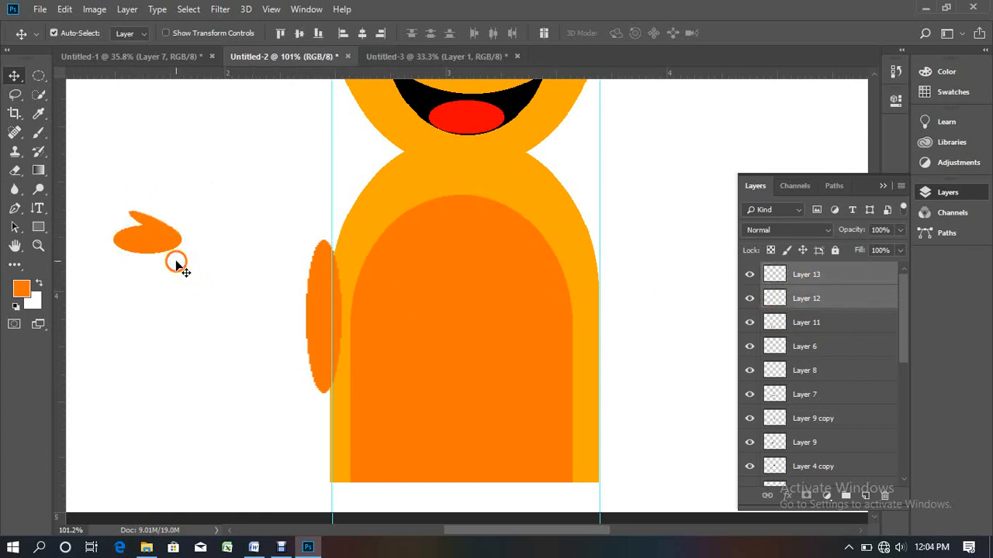
{"action": "key", "text": "ctrl"}
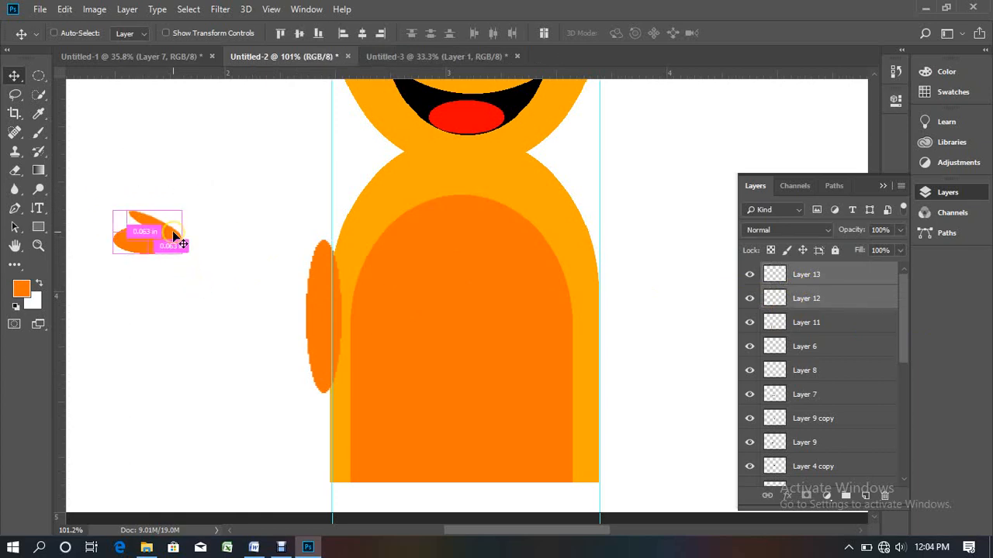
{"action": "key", "text": "ctrl+e"}
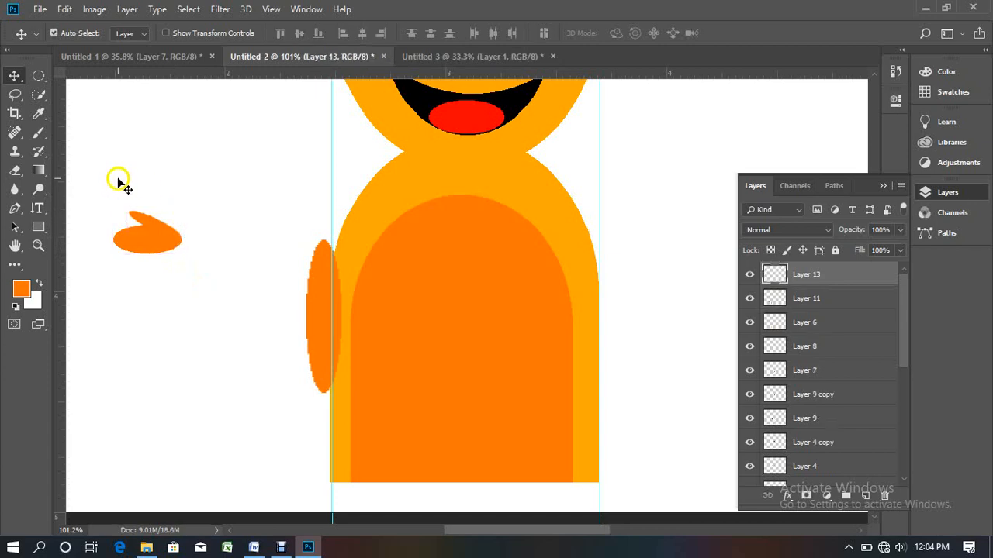
- Move the merged hand onto the upper end of the arm at the body's left edge, and deselect it
{"action": "left_click", "coordinate": [138, 248]}
{"action": "left_click", "coordinate": [167, 230]}
{"action": "left_click", "coordinate": [158, 234]}
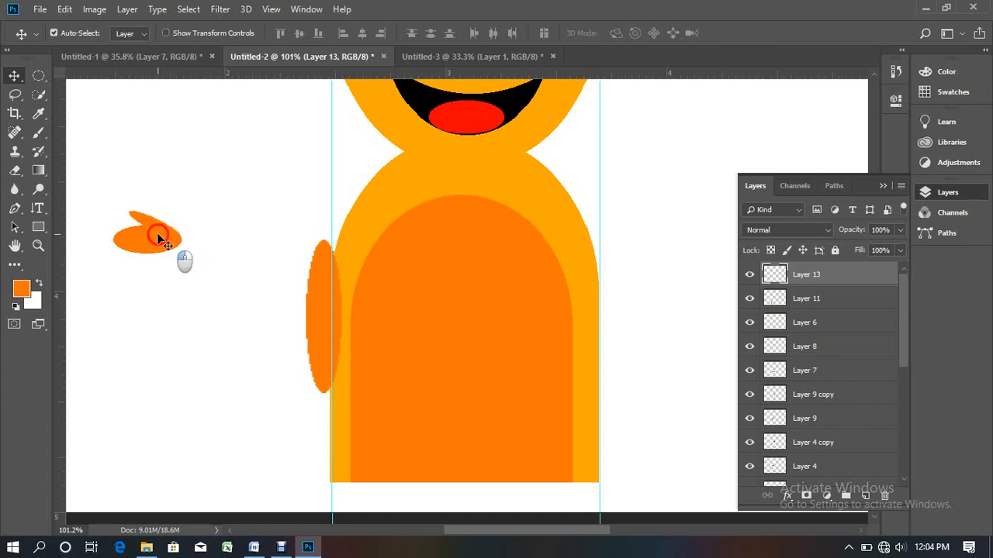
{"action": "left_click_drag", "start_coordinate": [154, 245], "coordinate": [162, 253]}
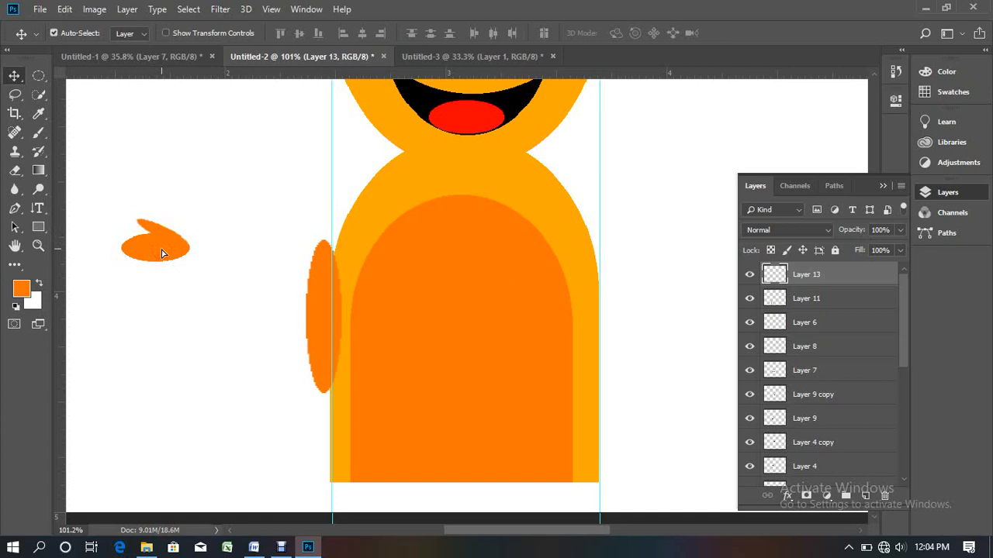
{"action": "left_click", "coordinate": [155, 246]}
{"action": "left_click_drag", "start_coordinate": [186, 255], "coordinate": [313, 248]}
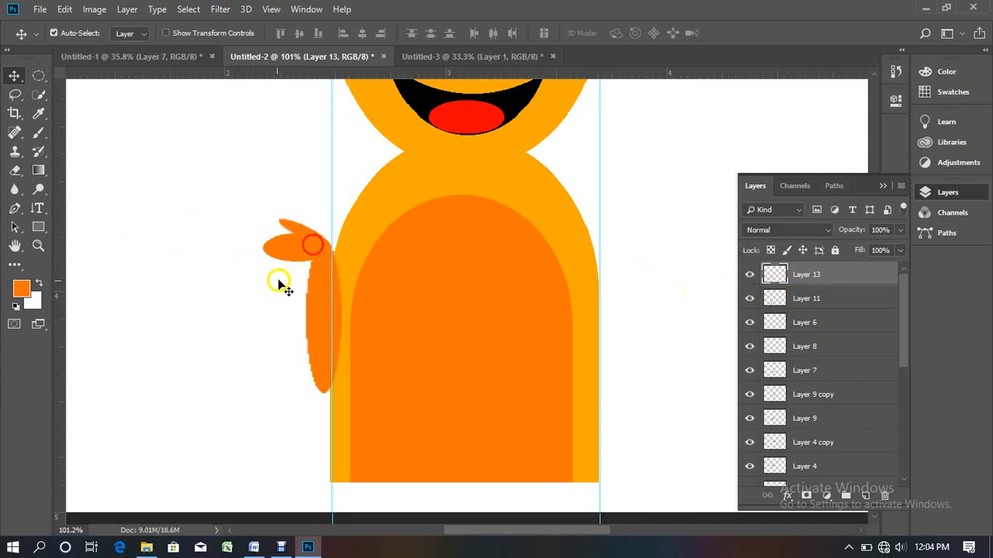
{"action": "left_click", "coordinate": [235, 304]}
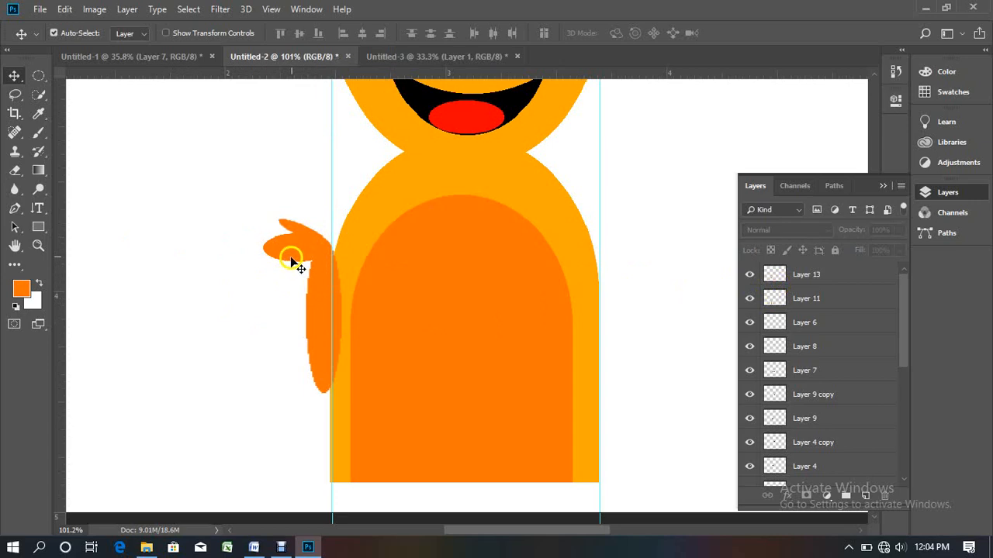
- Select the hand and arm layers together and shift them slightly down along the body's left edge
{"action": "left_click_drag", "start_coordinate": [252, 205], "coordinate": [317, 283]}
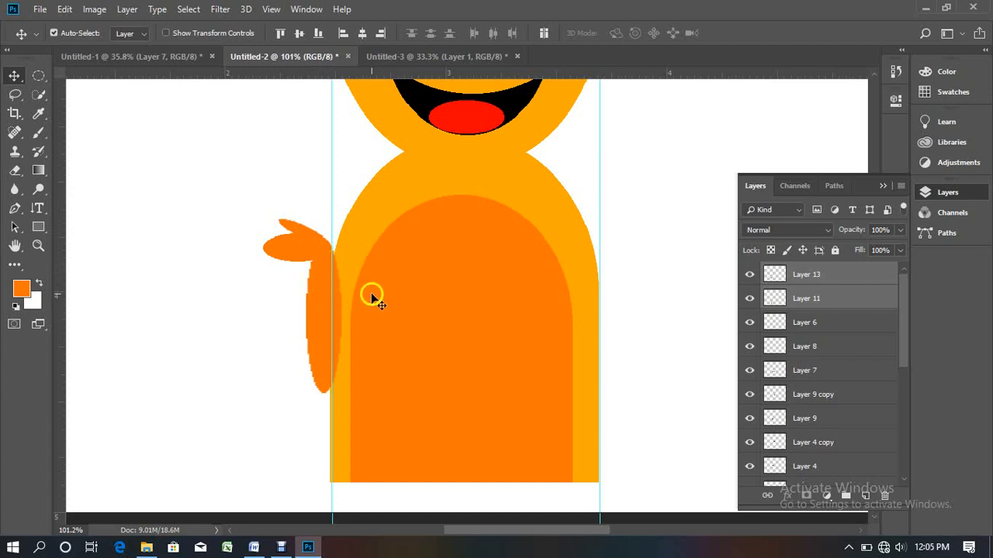
{"action": "scroll", "coordinate": [365, 314], "scroll_direction": "down", "scroll_amount": 2}
{"action": "scroll", "coordinate": [366, 314], "scroll_direction": "down", "scroll_amount": 3}
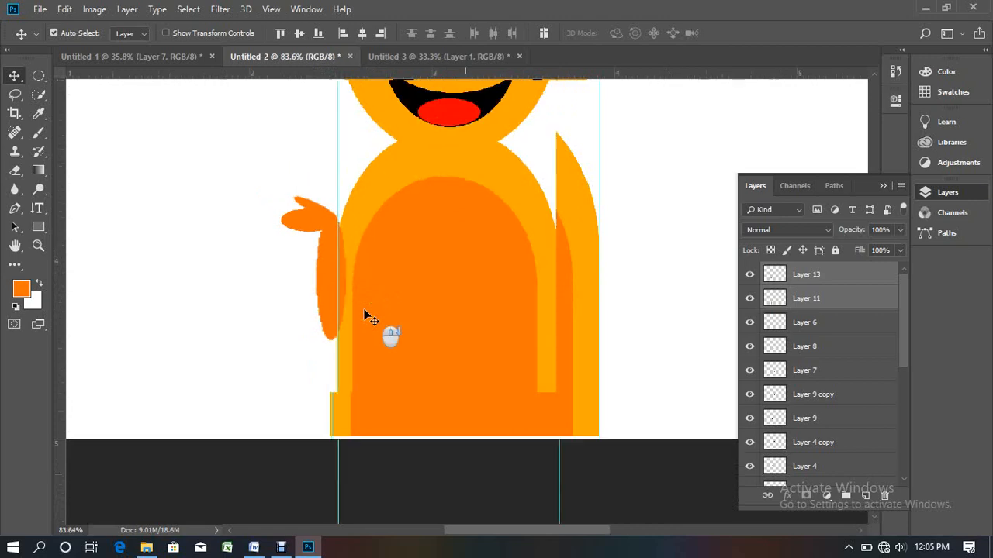
{"action": "left_click", "coordinate": [334, 283]}
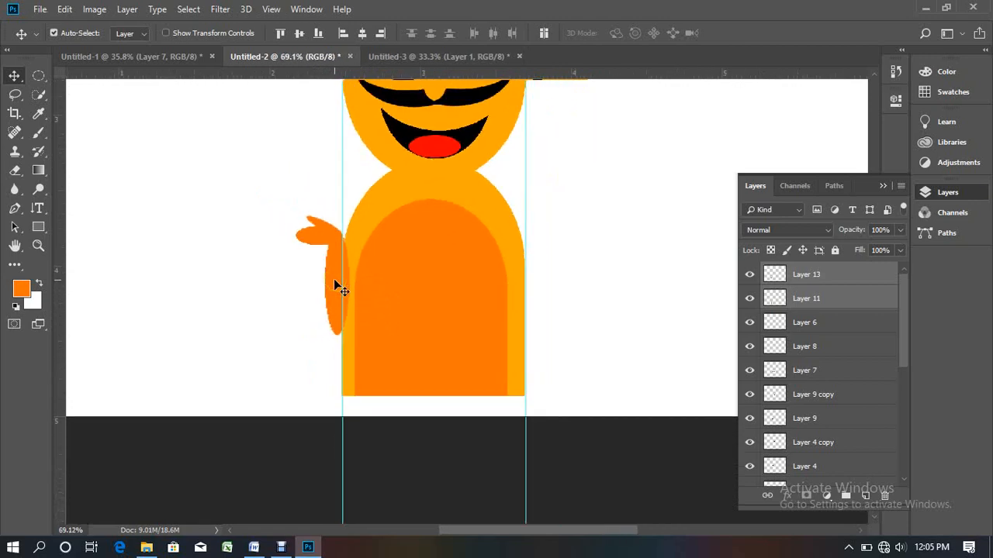
{"action": "left_click_drag", "start_coordinate": [334, 280], "coordinate": [334, 285]}
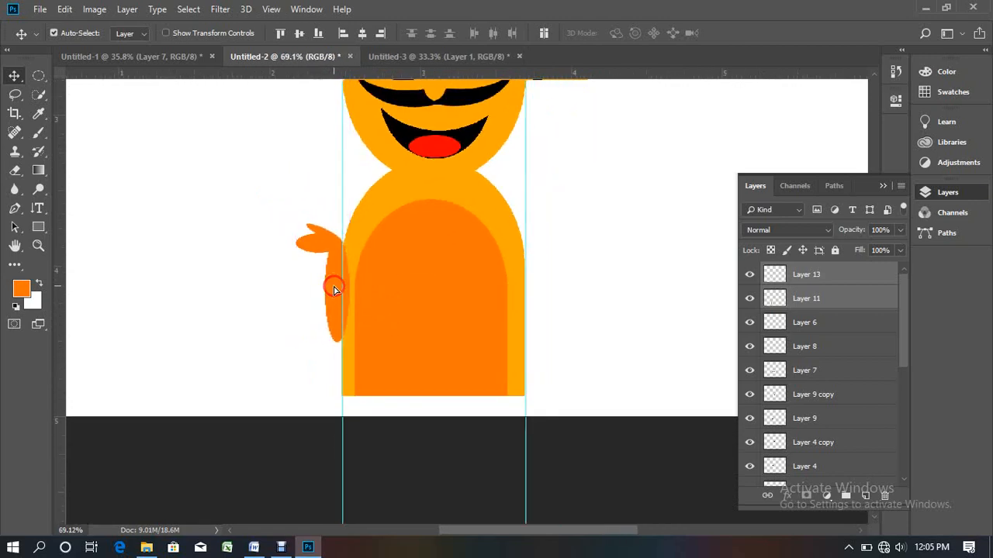
- Duplicate the hand and arm together into the empty area right of the body
{"action": "left_click", "coordinate": [333, 285]}
{"action": "left_click", "coordinate": [335, 288]}
{"action": "left_click_drag", "start_coordinate": [293, 213], "coordinate": [590, 271]}
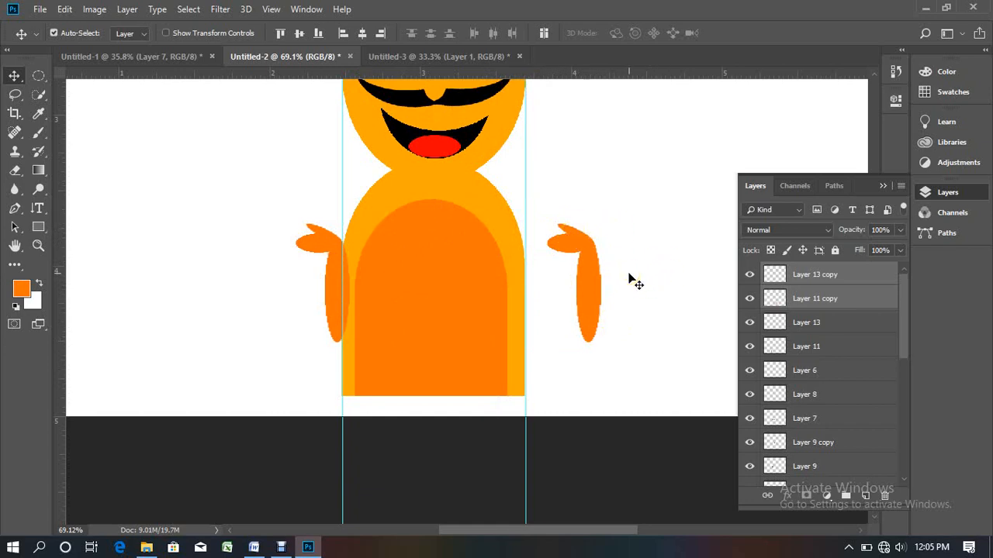
{"action": "right_click", "coordinate": [592, 265]}
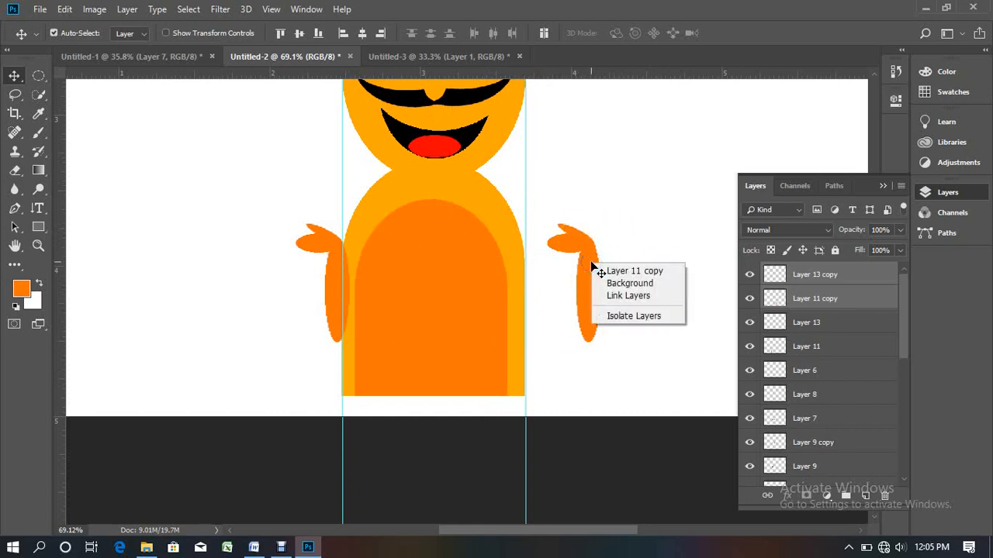
{"action": "left_click", "coordinate": [580, 215]}
{"action": "left_click", "coordinate": [575, 216]}
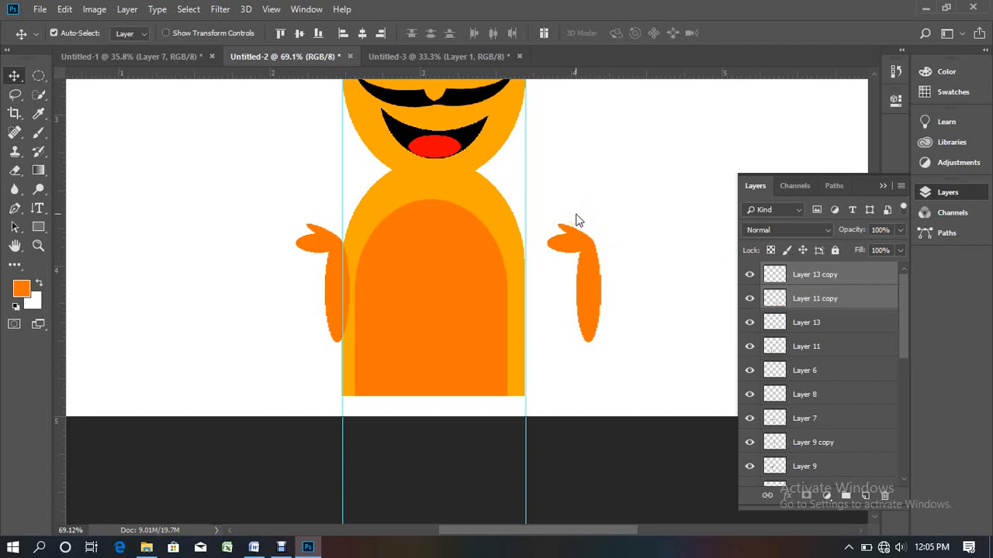
{"action": "left_click", "coordinate": [577, 222]}
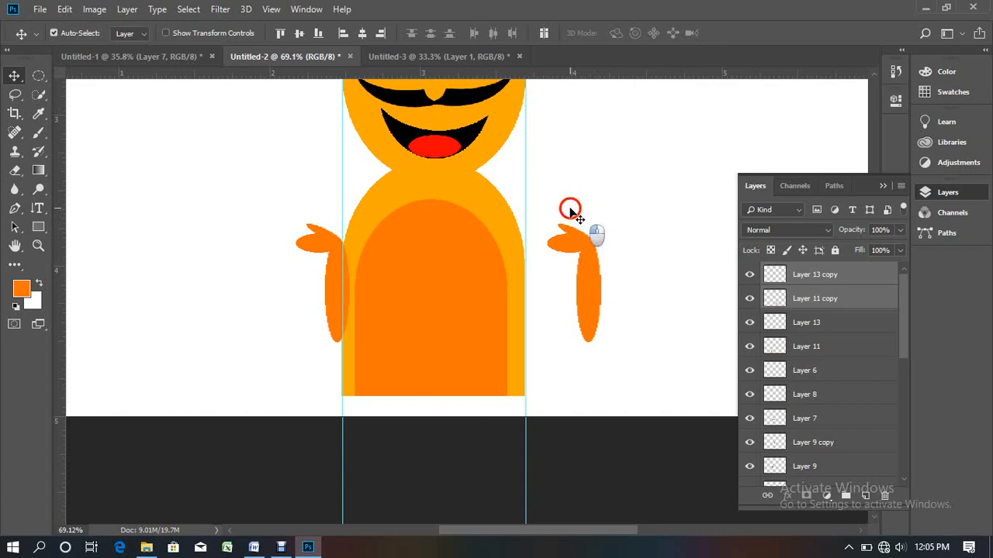
- Flip the duplicated hand and arm horizontally and place them against the body's right edge
{"action": "left_click_drag", "start_coordinate": [570, 209], "coordinate": [618, 301]}
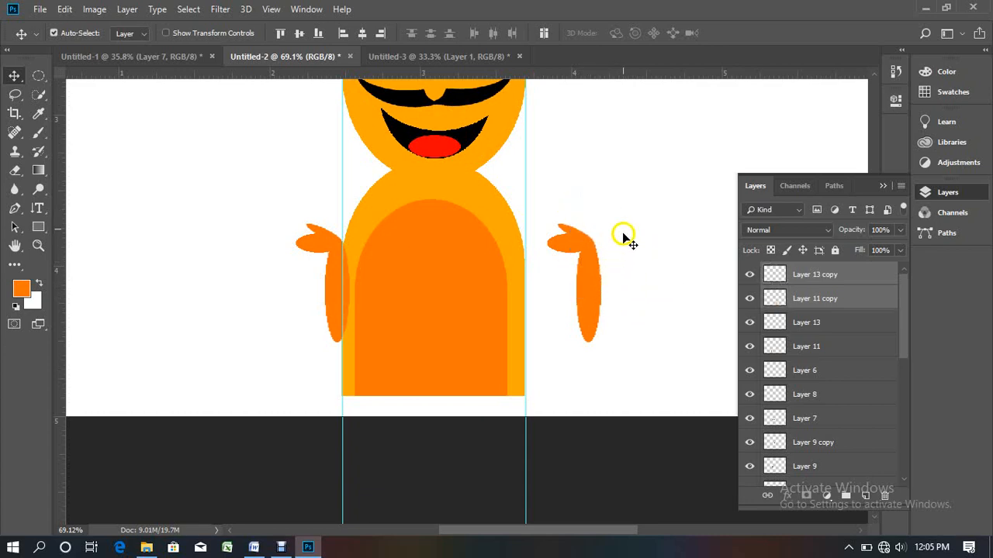
{"action": "left_click_drag", "start_coordinate": [620, 209], "coordinate": [568, 321]}
{"action": "left_click_drag", "start_coordinate": [588, 211], "coordinate": [575, 284]}
{"action": "left_click_drag", "start_coordinate": [580, 200], "coordinate": [572, 287]}
{"action": "key", "text": "ctrl+t"}
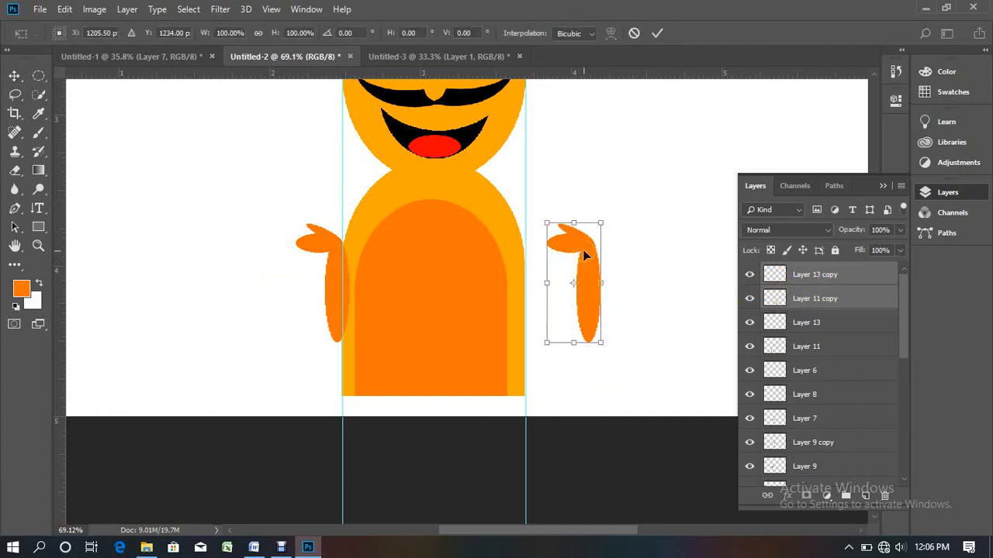
{"action": "right_click", "coordinate": [583, 250]}
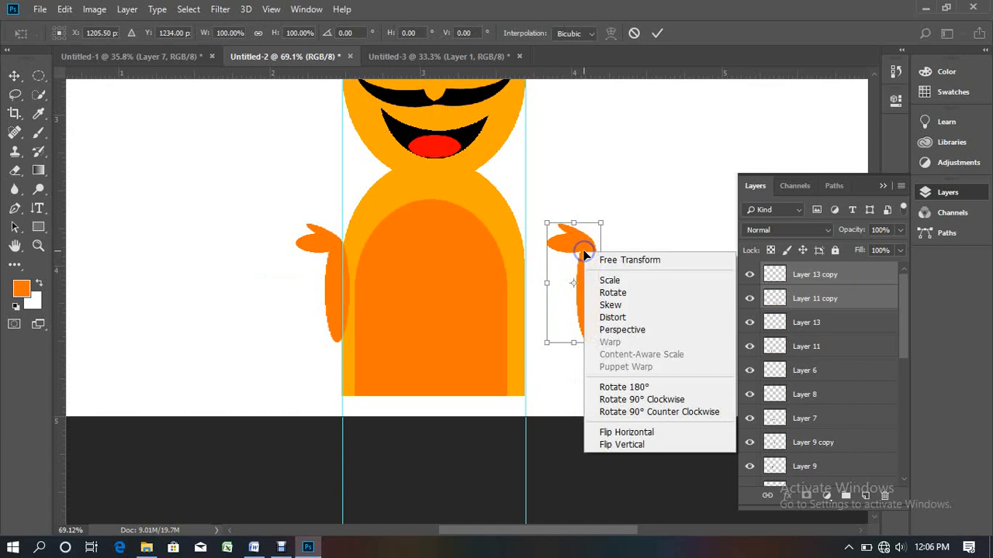
{"action": "left_click", "coordinate": [641, 434]}
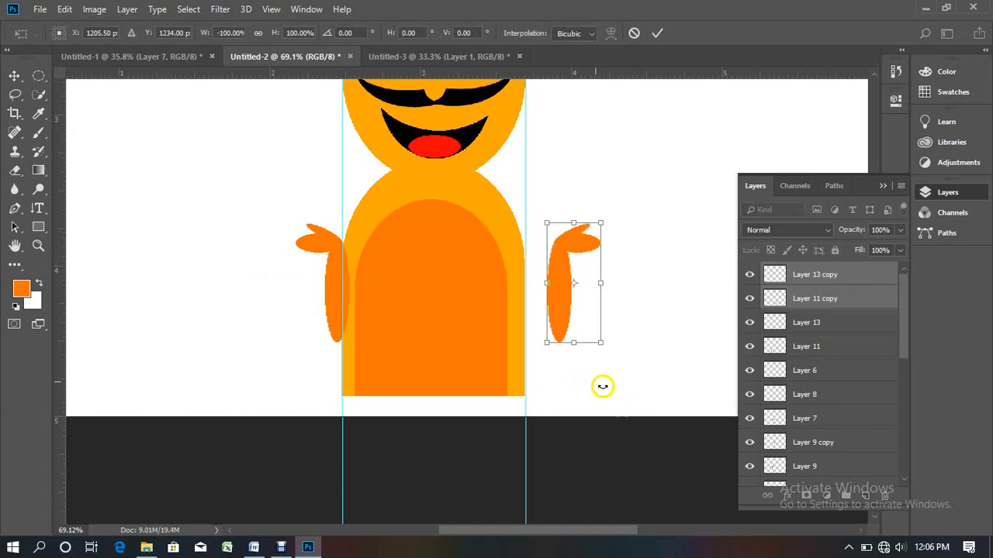
{"action": "left_click_drag", "start_coordinate": [563, 309], "coordinate": [533, 309]}
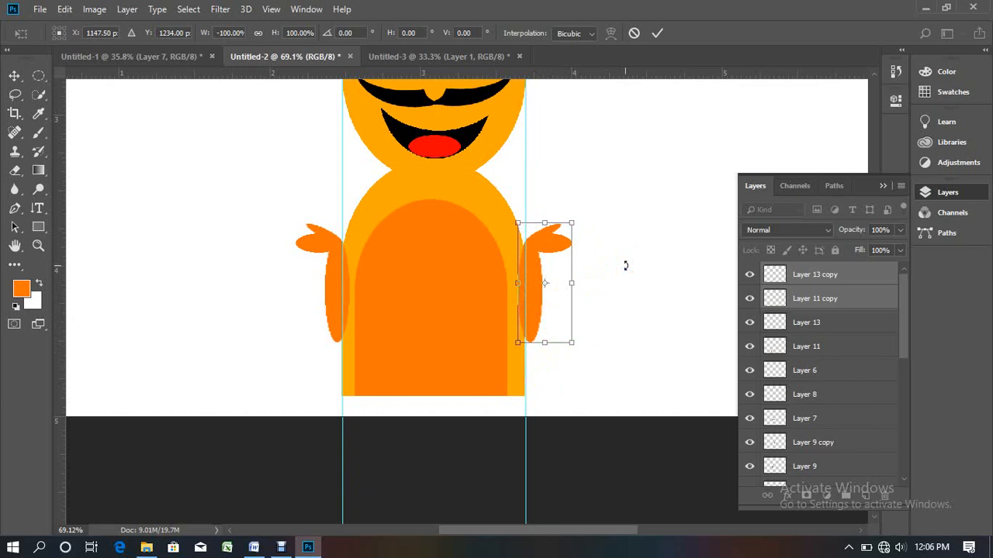
{"action": "key", "text": "Return"}
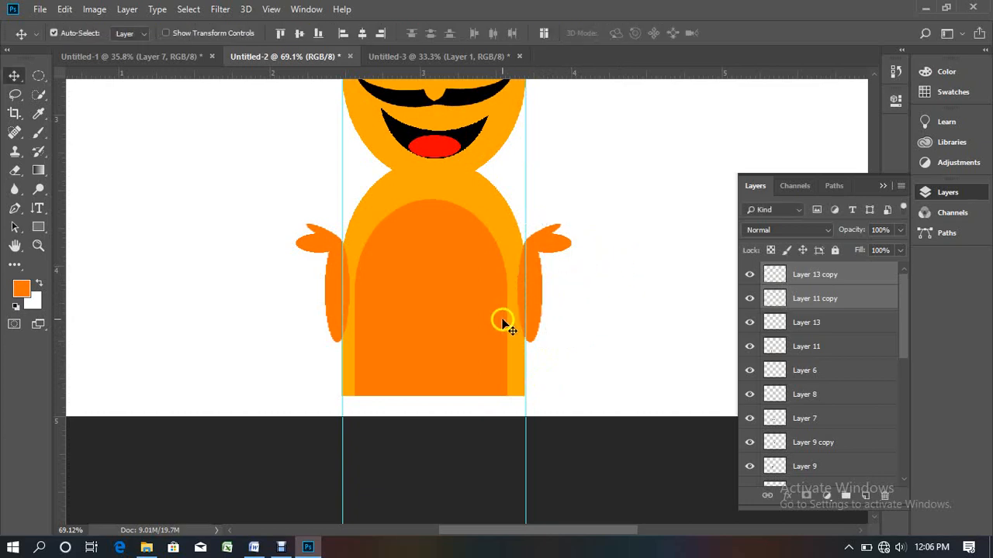
- Remove both vertical guides from the canvas
{"action": "scroll", "coordinate": [504, 324], "scroll_direction": "down", "scroll_amount": 2}
{"action": "scroll", "coordinate": [504, 324], "scroll_direction": "down", "scroll_amount": 1}
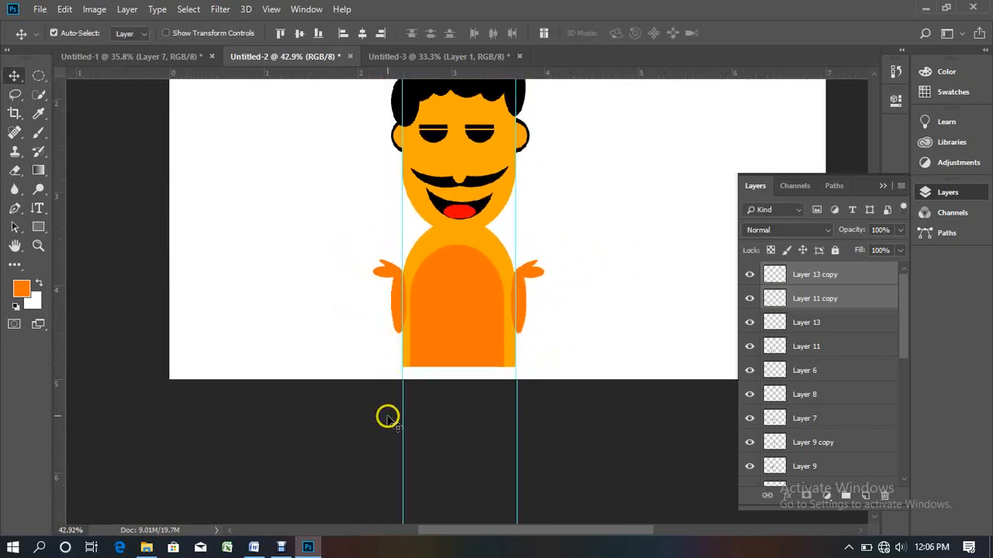
{"action": "left_click_drag", "start_coordinate": [402, 420], "coordinate": [18, 398]}
{"action": "left_click_drag", "start_coordinate": [513, 406], "coordinate": [65, 335]}
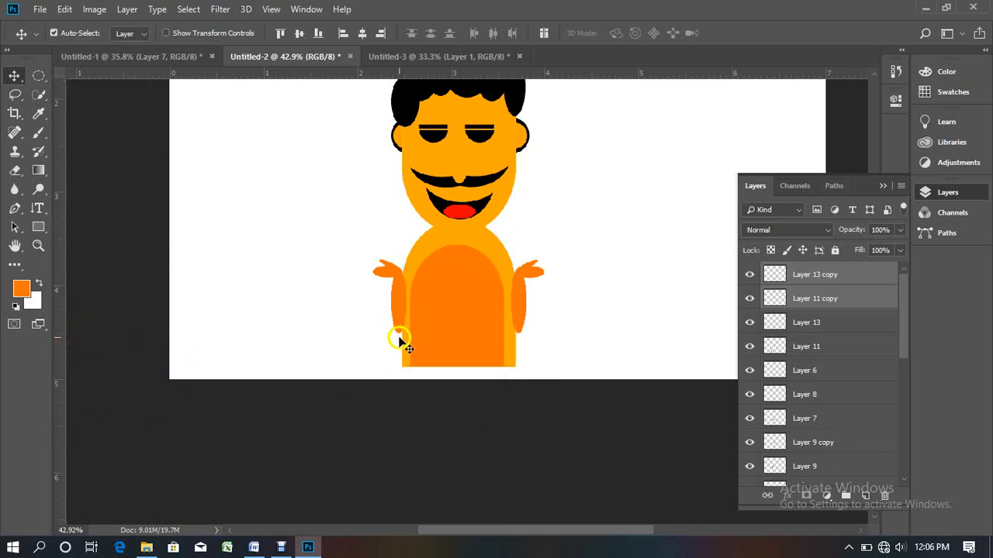
- Select all layers of the character, move it up and slightly right on the white canvas, and deselect it
{"action": "left_click_drag", "start_coordinate": [355, 213], "coordinate": [303, 350]}
{"action": "left_click_drag", "start_coordinate": [260, 166], "coordinate": [474, 369]}
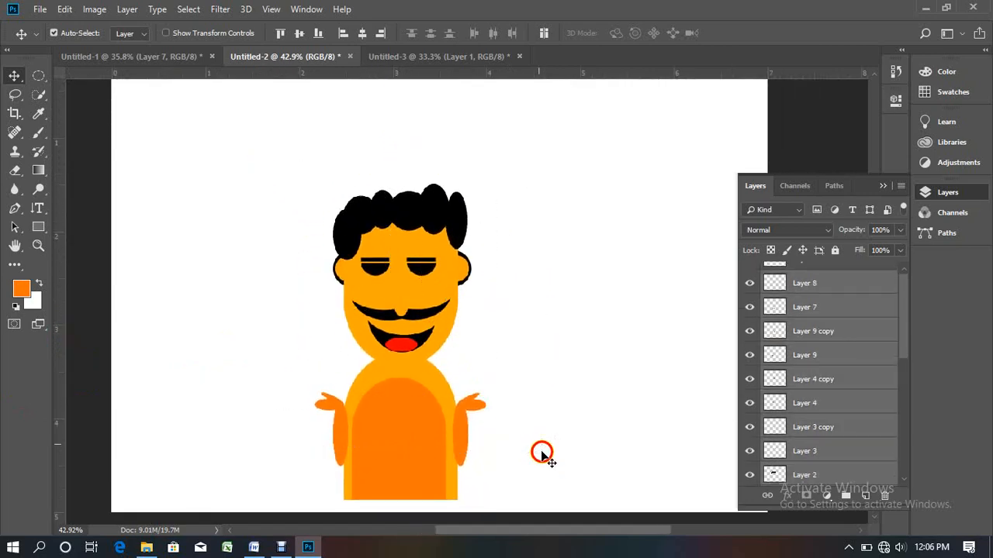
{"action": "left_click_drag", "start_coordinate": [396, 440], "coordinate": [434, 374]}
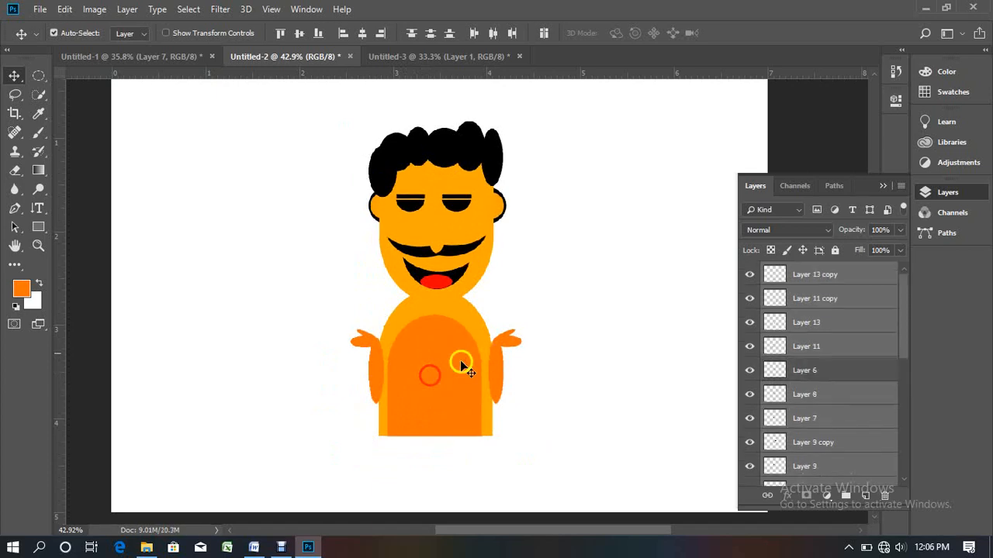
{"action": "left_click", "coordinate": [590, 291]}
{"action": "scroll", "coordinate": [489, 309], "scroll_direction": "up", "scroll_amount": 4}
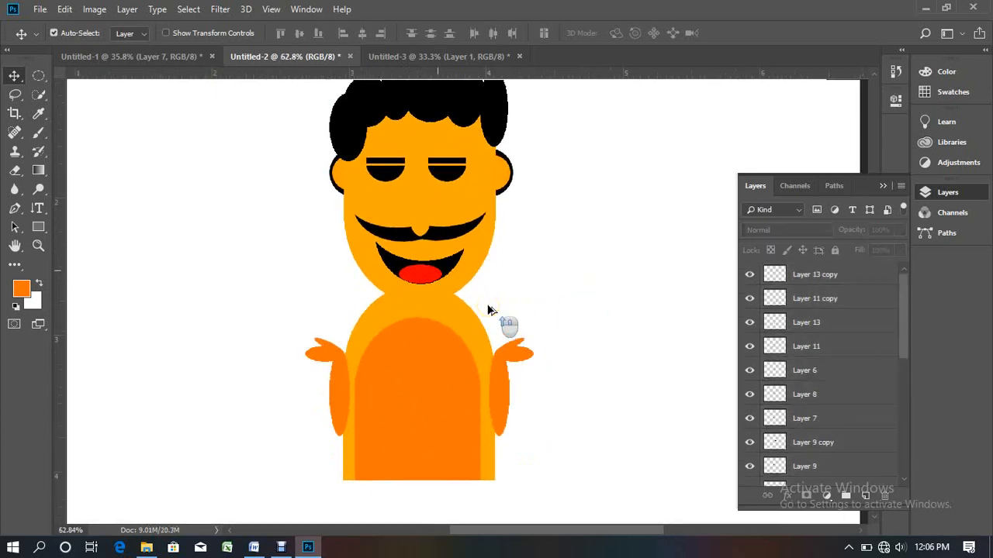
{"action": "left_click_drag", "start_coordinate": [472, 277], "coordinate": [470, 329]}
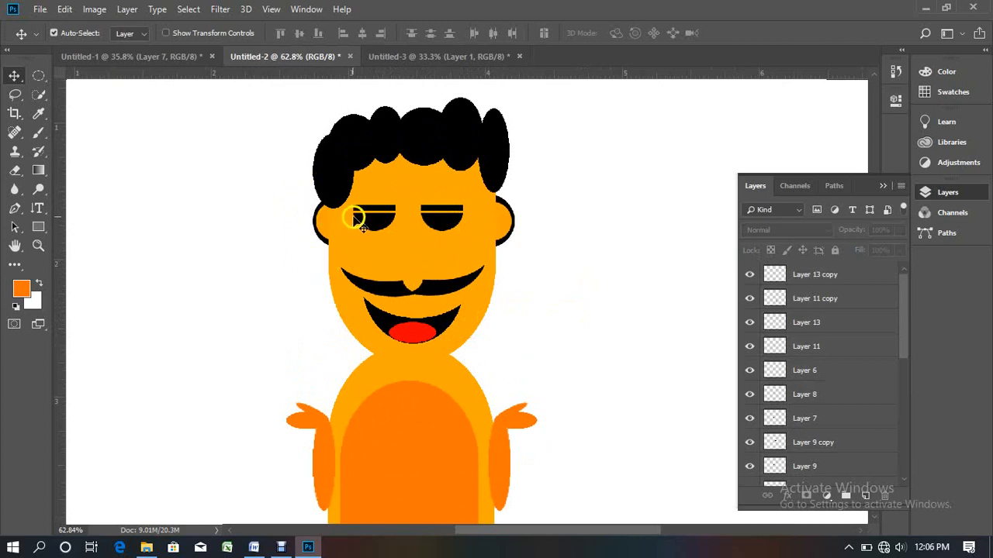
- Select the whole character and duplicate it into the empty area at the canvas's left edge
{"action": "scroll", "coordinate": [332, 253], "scroll_direction": "down", "scroll_amount": 3}
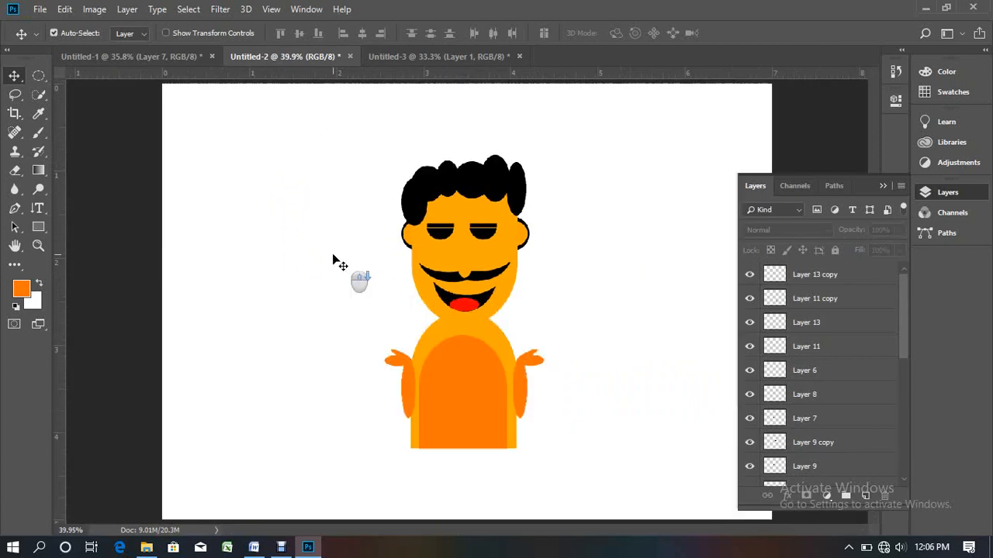
{"action": "left_click_drag", "start_coordinate": [334, 193], "coordinate": [578, 380]}
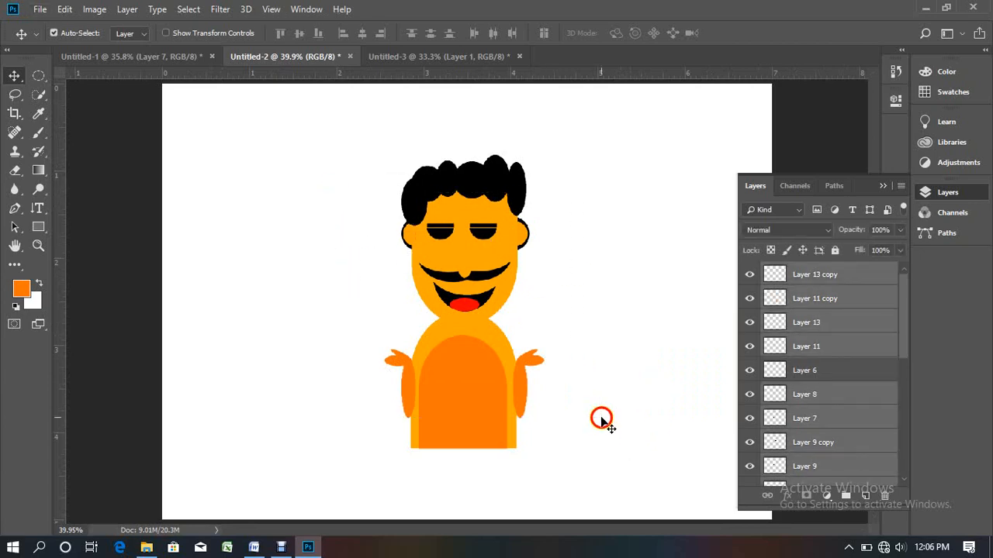
{"action": "left_click_drag", "start_coordinate": [481, 401], "coordinate": [252, 366]}
{"action": "scroll", "coordinate": [549, 319], "scroll_direction": "up", "scroll_amount": 2}
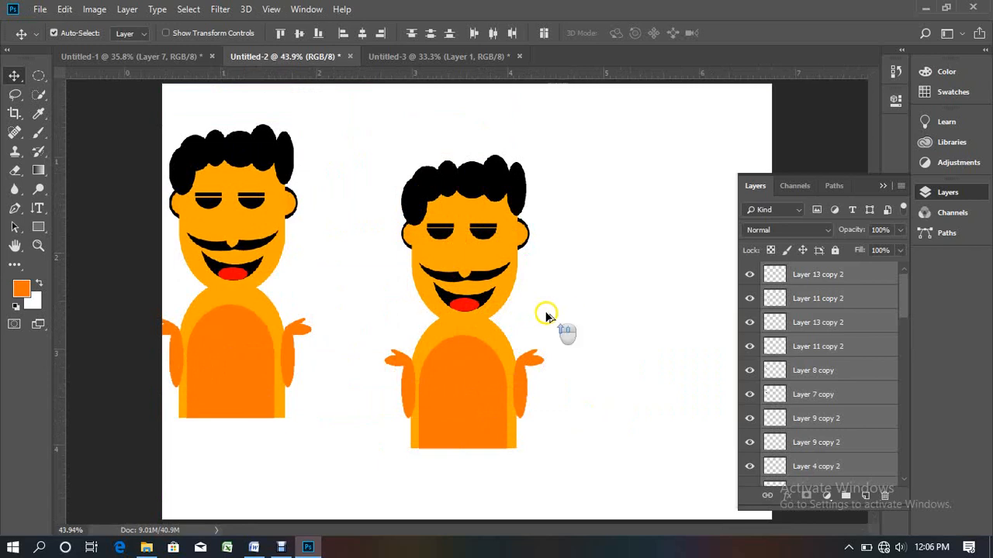
{"action": "scroll", "coordinate": [504, 314], "scroll_direction": "down", "scroll_amount": 2}
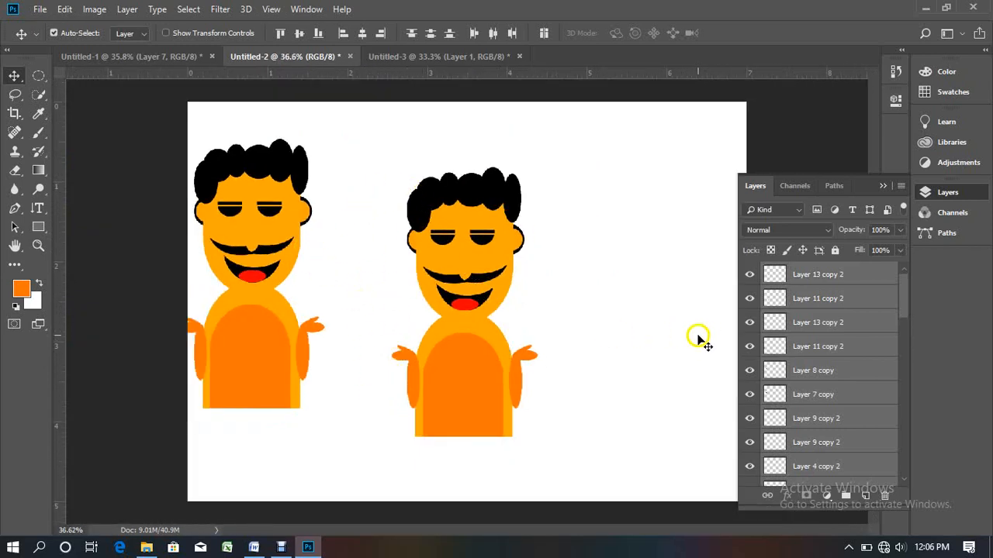
- Select the original character, move it farther right away from the copy, and deselect it
{"action": "left_click_drag", "start_coordinate": [400, 187], "coordinate": [529, 414]}
{"action": "left_click_drag", "start_coordinate": [476, 377], "coordinate": [578, 371]}
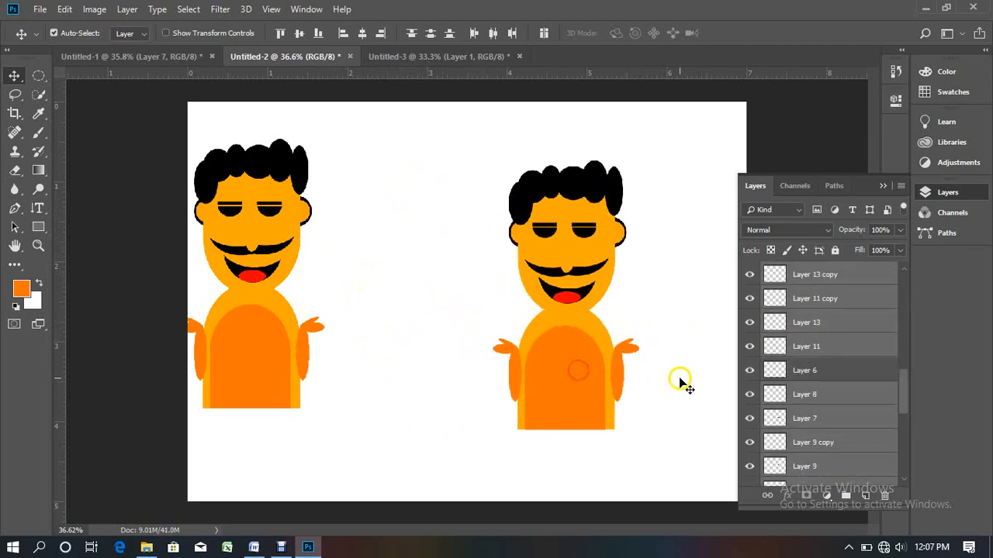
{"action": "left_click", "coordinate": [679, 382]}
- Hide the copied character's layers one by one, from Layer 4 copy 2 through the Layer 1 copy 3 layers
{"action": "scroll", "coordinate": [808, 351], "scroll_direction": "down", "scroll_amount": 5}
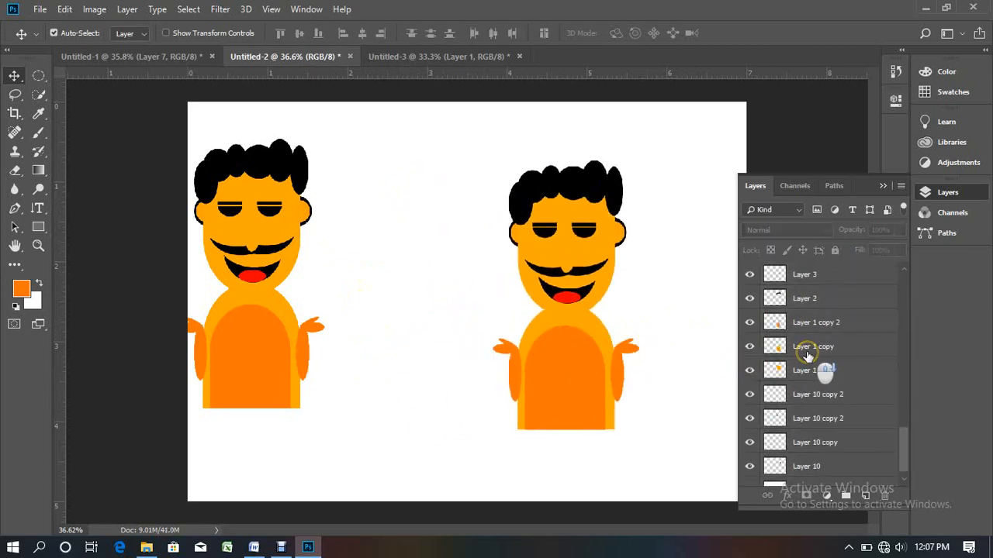
{"action": "scroll", "coordinate": [808, 355], "scroll_direction": "up", "scroll_amount": 10}
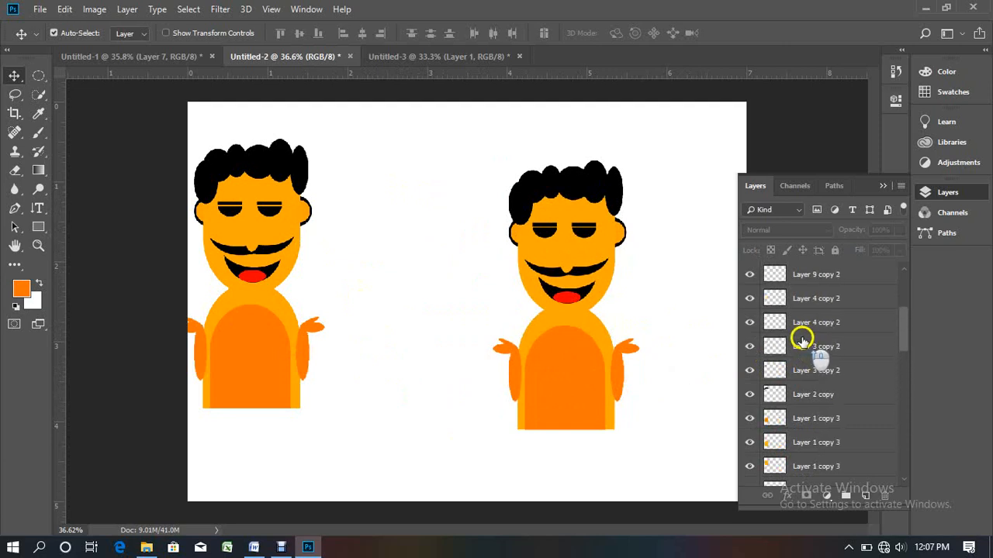
{"action": "scroll", "coordinate": [802, 340], "scroll_direction": "down", "scroll_amount": 2}
{"action": "left_click", "coordinate": [751, 276]}
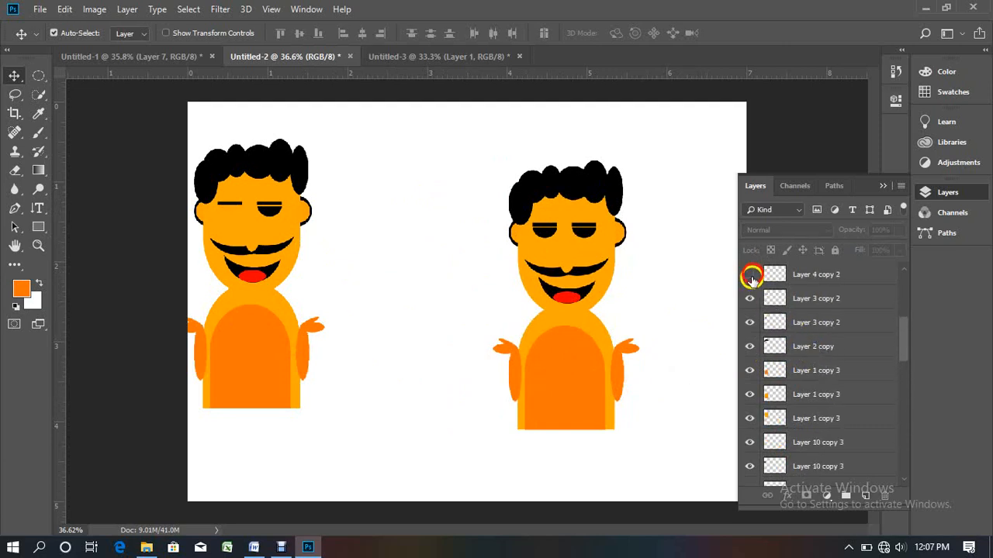
{"action": "left_click", "coordinate": [748, 294]}
{"action": "left_click", "coordinate": [749, 324]}
{"action": "left_click", "coordinate": [749, 354]}
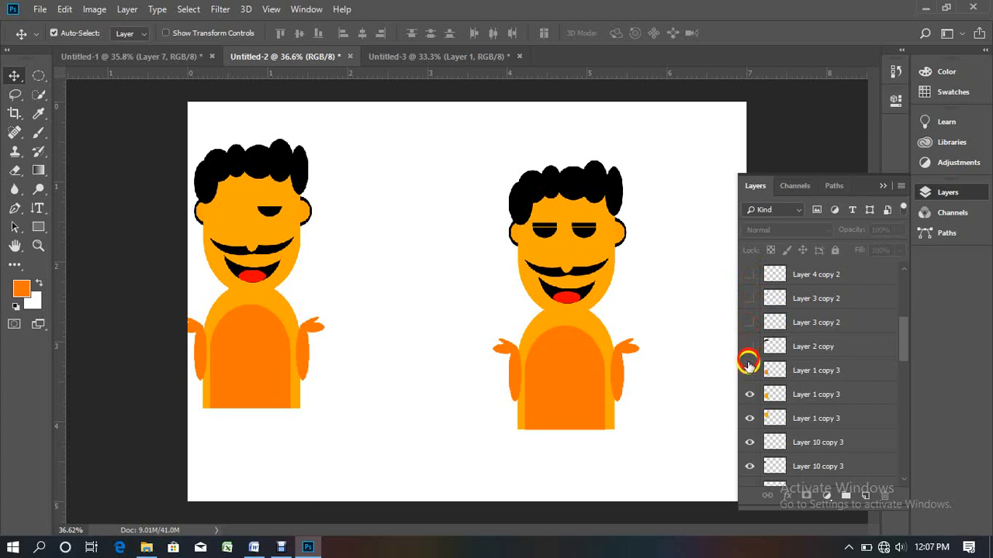
{"action": "left_click", "coordinate": [747, 387]}
{"action": "left_click", "coordinate": [746, 370]}
{"action": "left_click", "coordinate": [749, 418]}
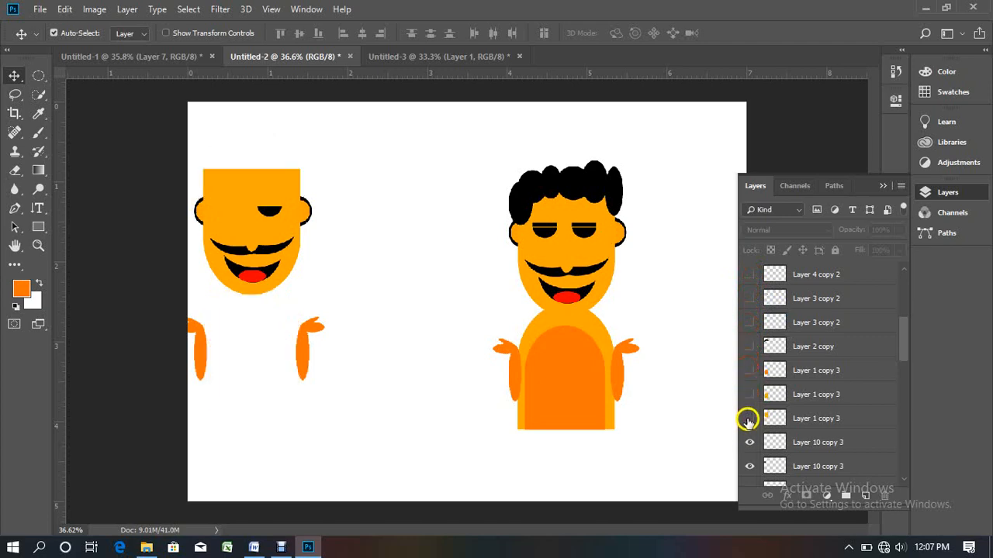
- Show the copied character's hidden body, hair and eye layers again
{"action": "left_click", "coordinate": [748, 418]}
{"action": "left_click", "coordinate": [750, 397]}
{"action": "left_click", "coordinate": [751, 371]}
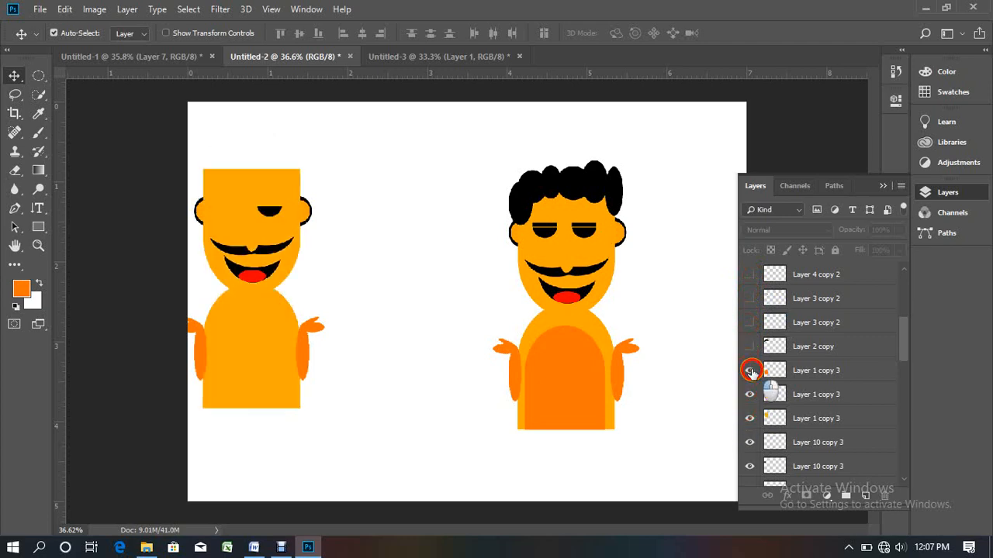
{"action": "left_click", "coordinate": [750, 345]}
{"action": "left_click", "coordinate": [749, 322]}
{"action": "left_click", "coordinate": [751, 298]}
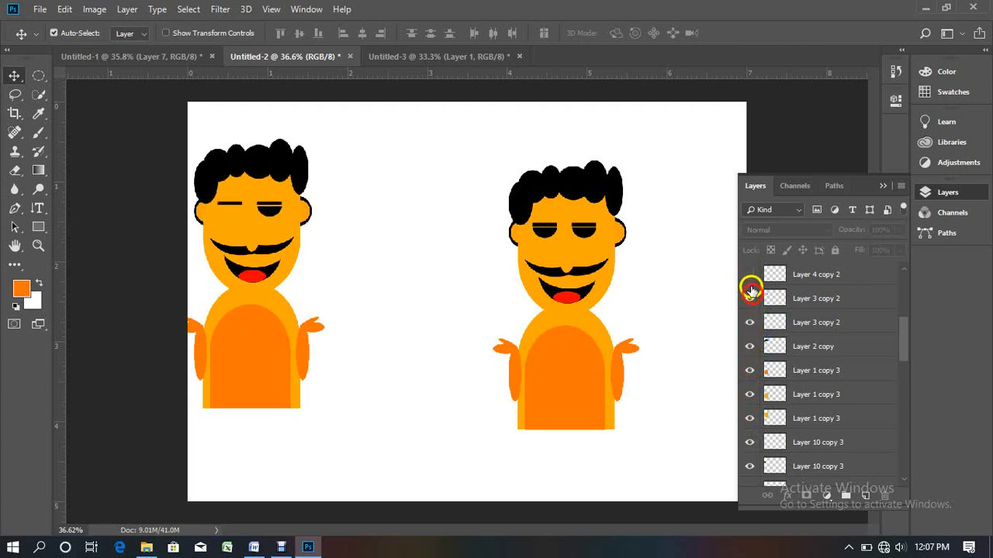
{"action": "left_click", "coordinate": [749, 274]}
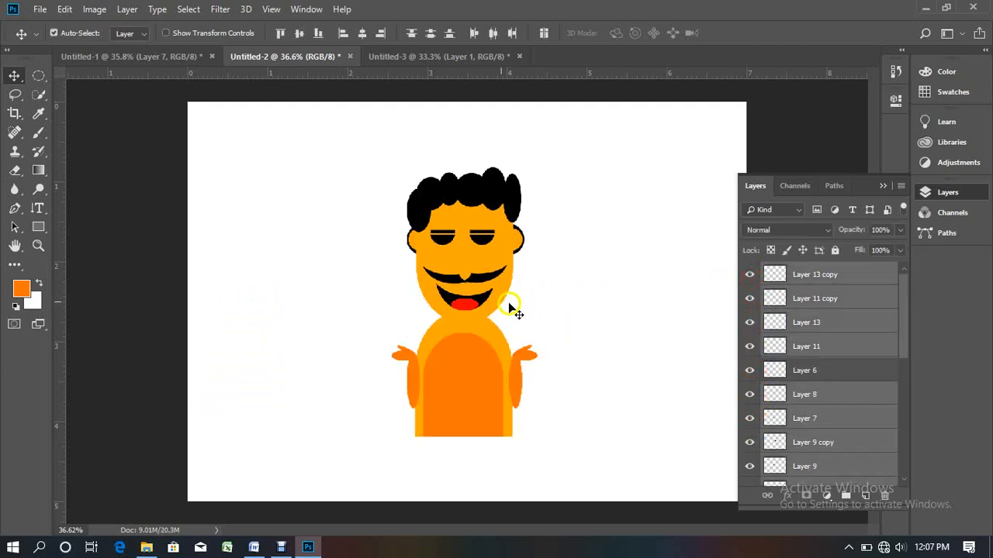
- Select the arm at the body's right edge and rename its layer to hand
{"action": "left_click", "coordinate": [523, 334]}
{"action": "left_click", "coordinate": [511, 253]}
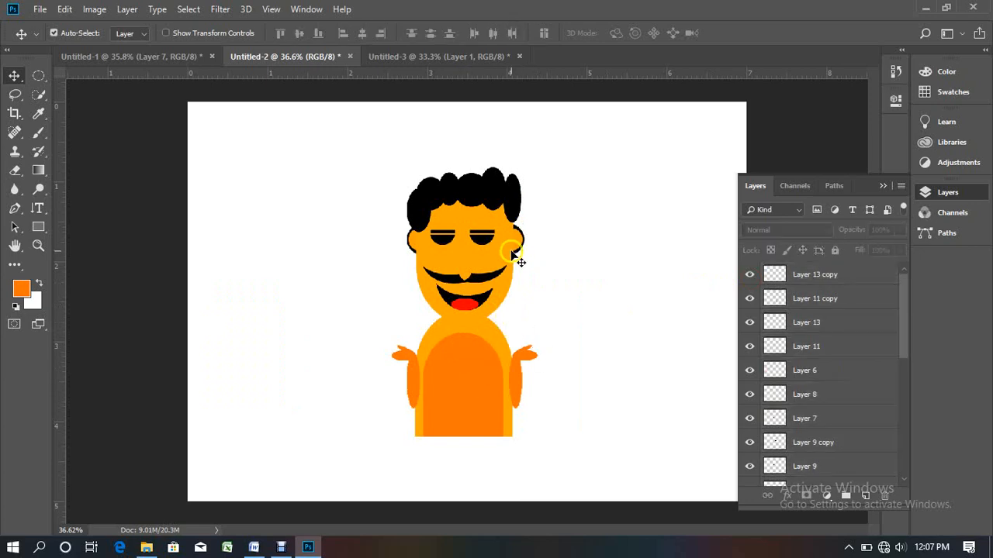
{"action": "left_click", "coordinate": [490, 198]}
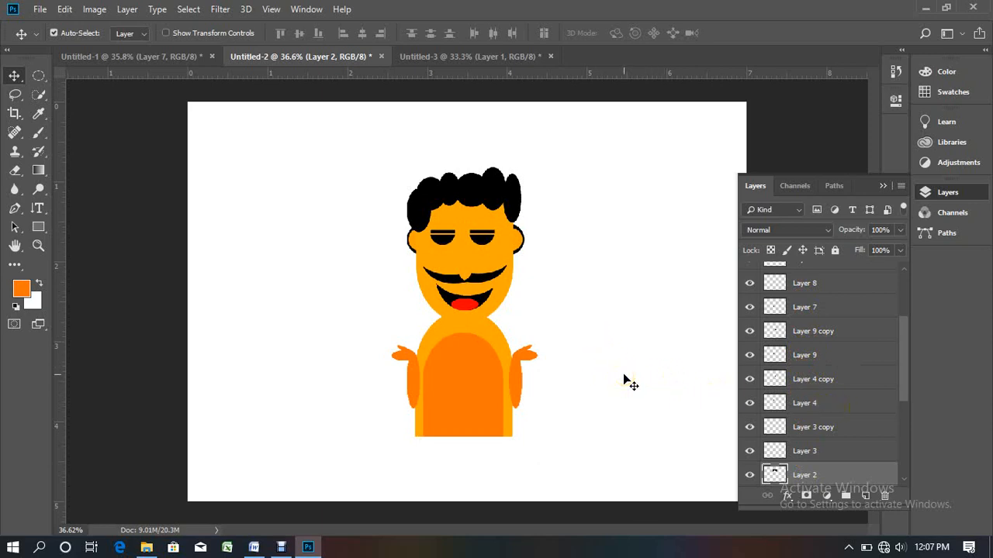
{"action": "left_click", "coordinate": [518, 377]}
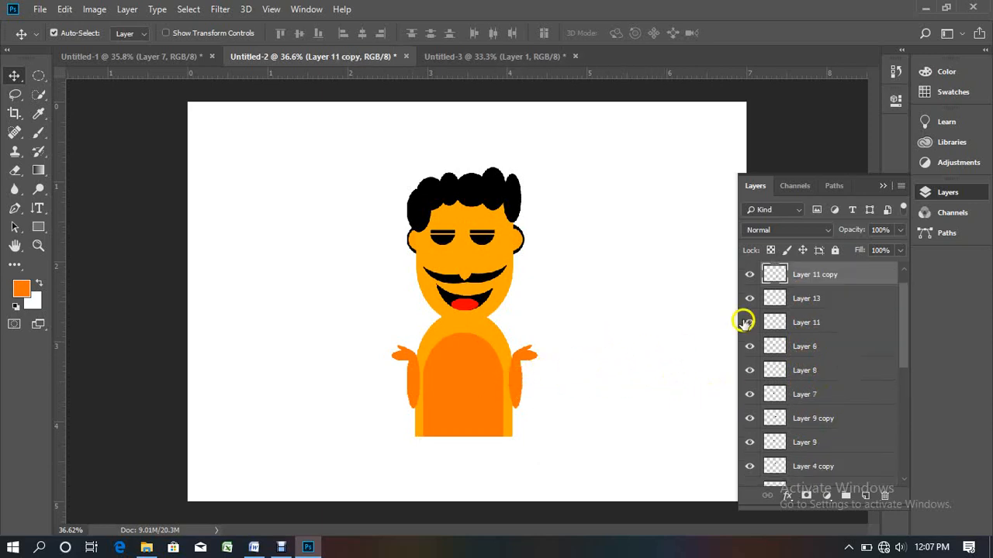
{"action": "left_click", "coordinate": [811, 276]}
{"action": "left_click", "coordinate": [823, 278]}
{"action": "double_click", "coordinate": [823, 276]}
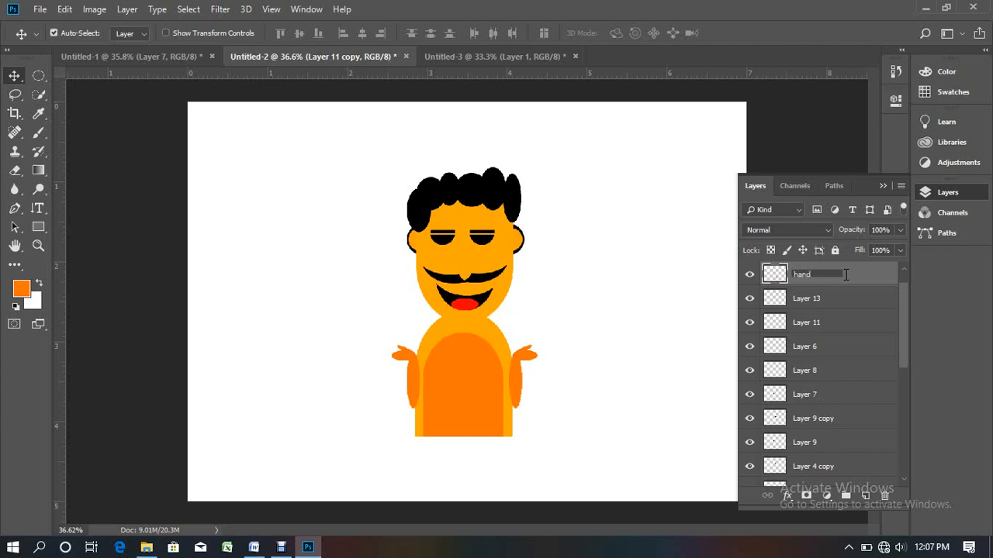
{"action": "left_click", "coordinate": [674, 289]}
{"action": "left_click", "coordinate": [668, 285]}
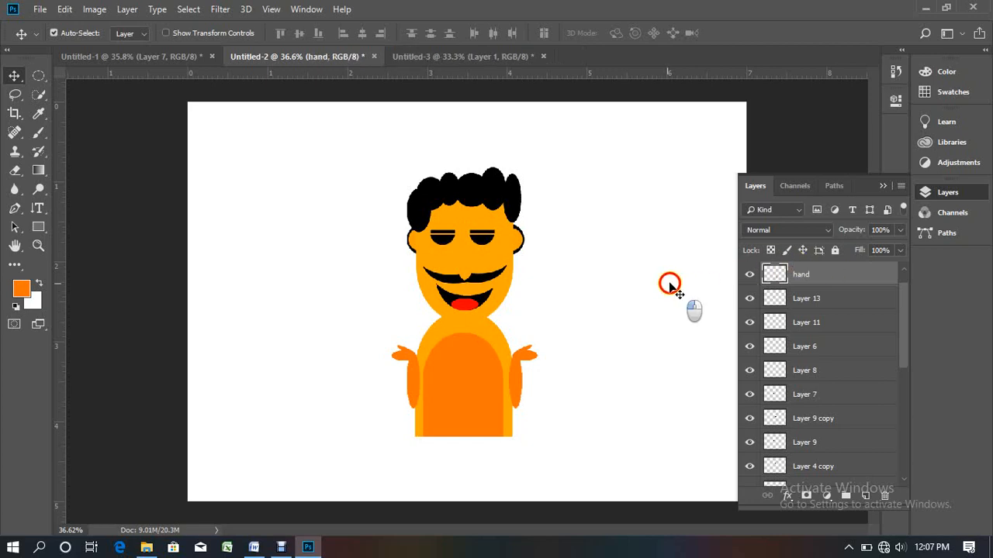
{"action": "left_click", "coordinate": [776, 255]}
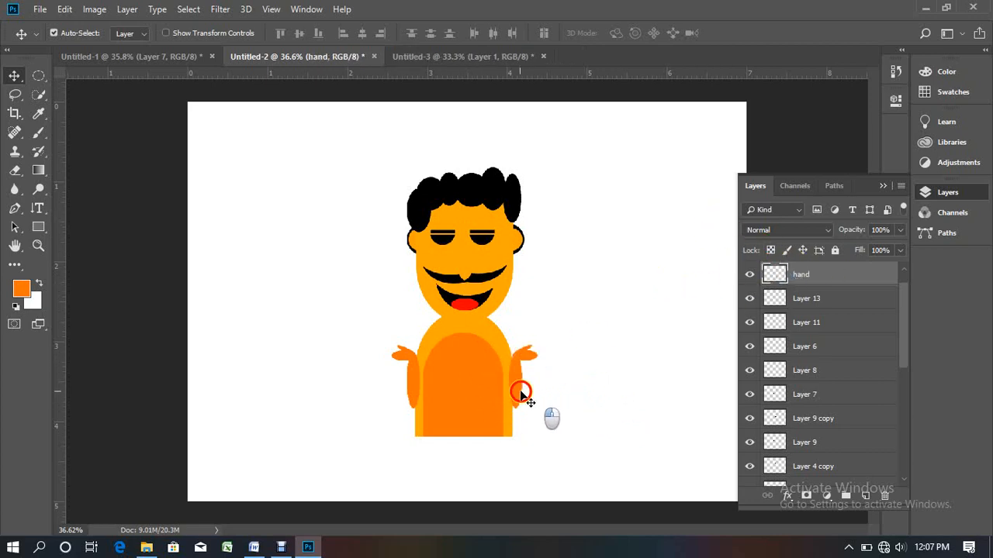
- Select the arm and the hand at the body's left edge in turn to identify their layers
{"action": "left_click", "coordinate": [414, 388]}
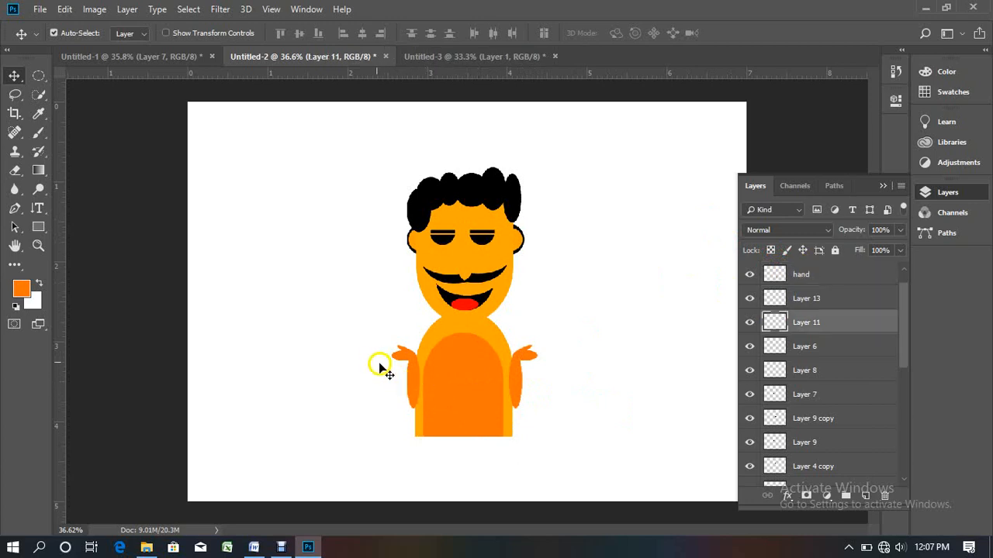
{"action": "left_click", "coordinate": [372, 358]}
{"action": "left_click", "coordinate": [405, 357]}
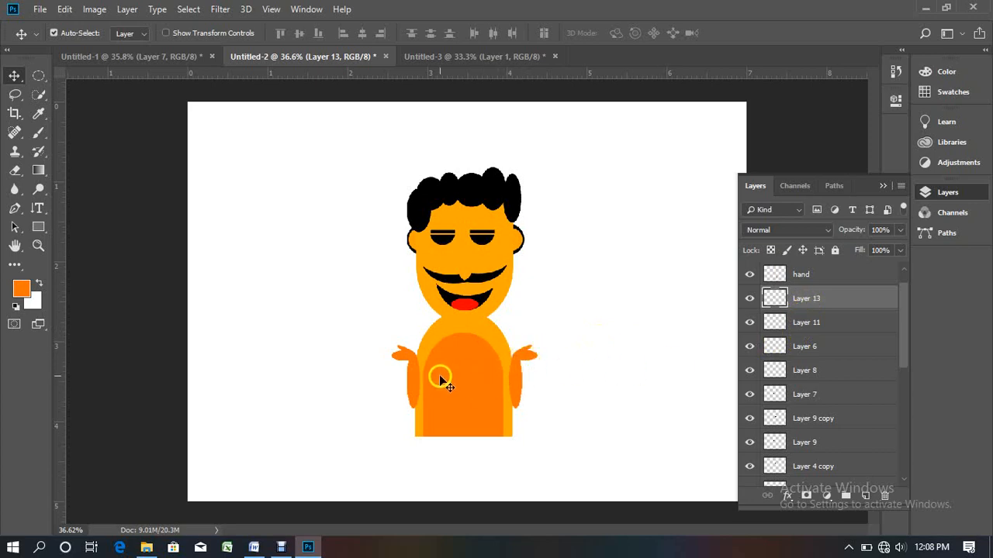
- Select every layer of the finished character and duplicate it to the left of the original
{"action": "left_click_drag", "start_coordinate": [356, 168], "coordinate": [564, 427]}
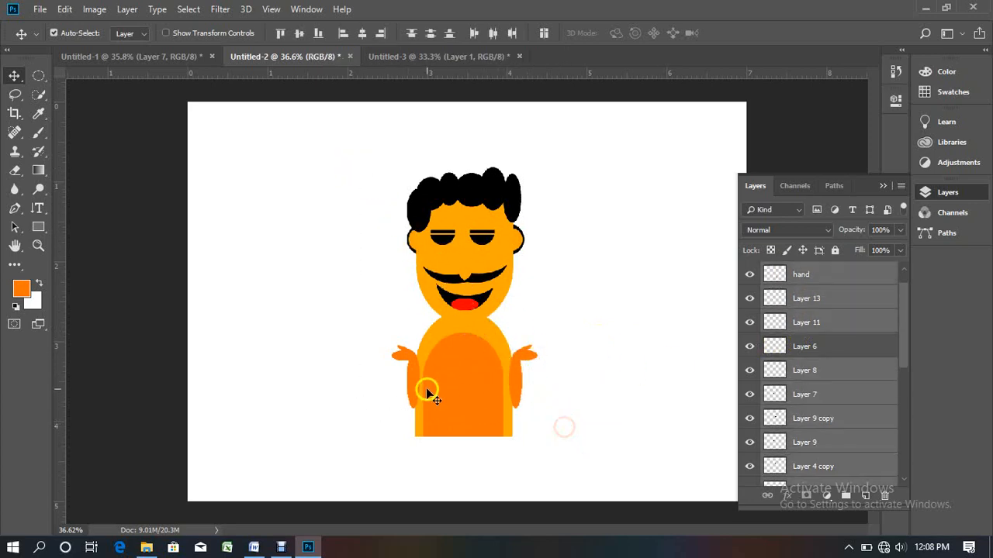
{"action": "left_click_drag", "start_coordinate": [432, 396], "coordinate": [248, 381]}
{"action": "scroll", "coordinate": [421, 271], "scroll_direction": "up", "scroll_amount": 3}
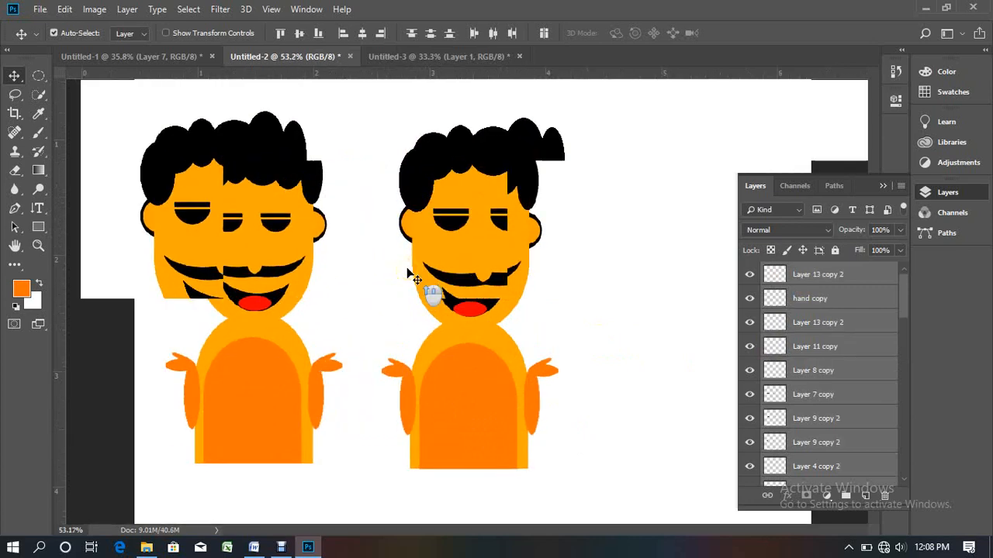
- Delete the curly hair layer from the character on the right, leaving the head bare
{"action": "left_click_drag", "start_coordinate": [433, 230], "coordinate": [417, 304]}
{"action": "left_click", "coordinate": [421, 245]}
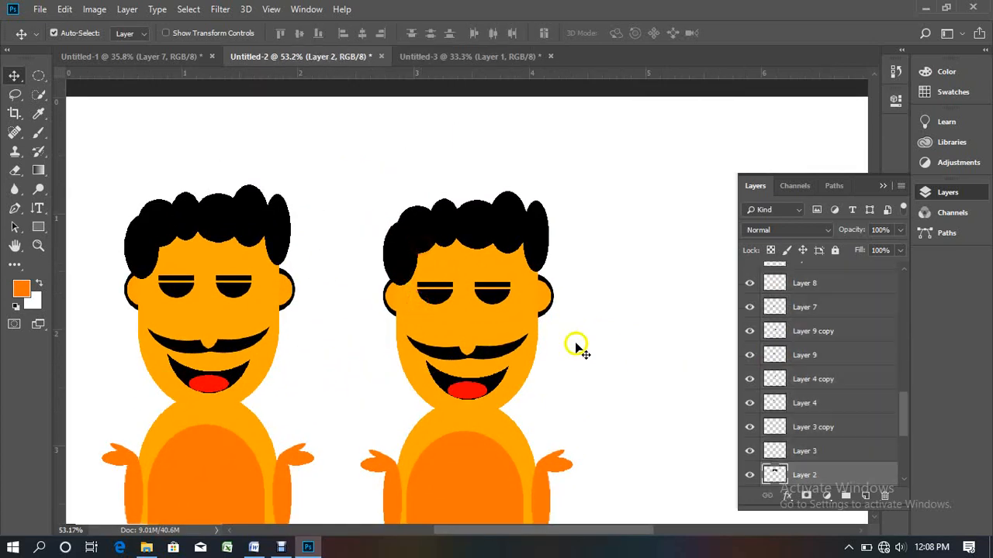
{"action": "left_click", "coordinate": [489, 227]}
{"action": "key", "text": "Delete"}
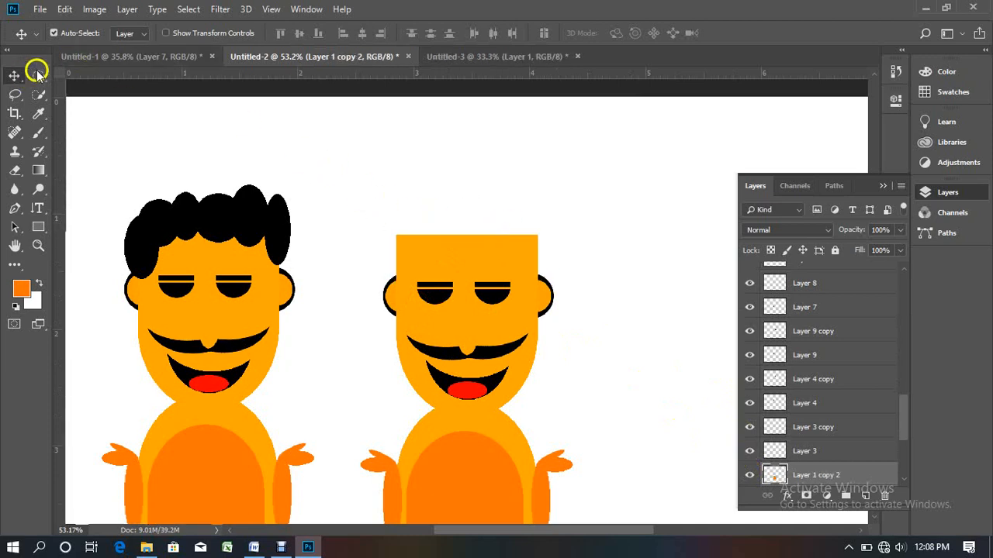
- On a new layer, draw a circular selection above the bare head and subtract its lower part with a rectangular selection to leave a dome
{"action": "left_click", "coordinate": [38, 74]}
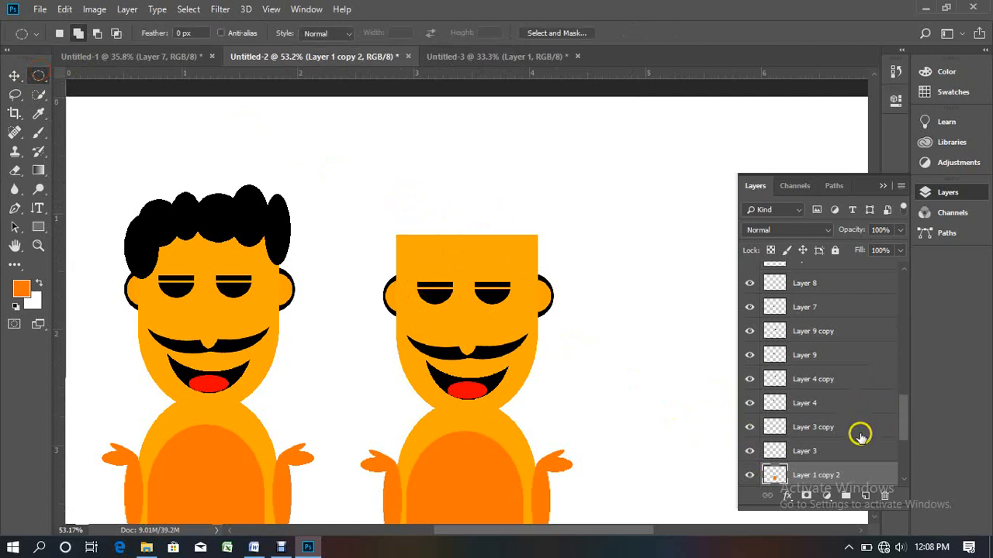
{"action": "left_click", "coordinate": [864, 494]}
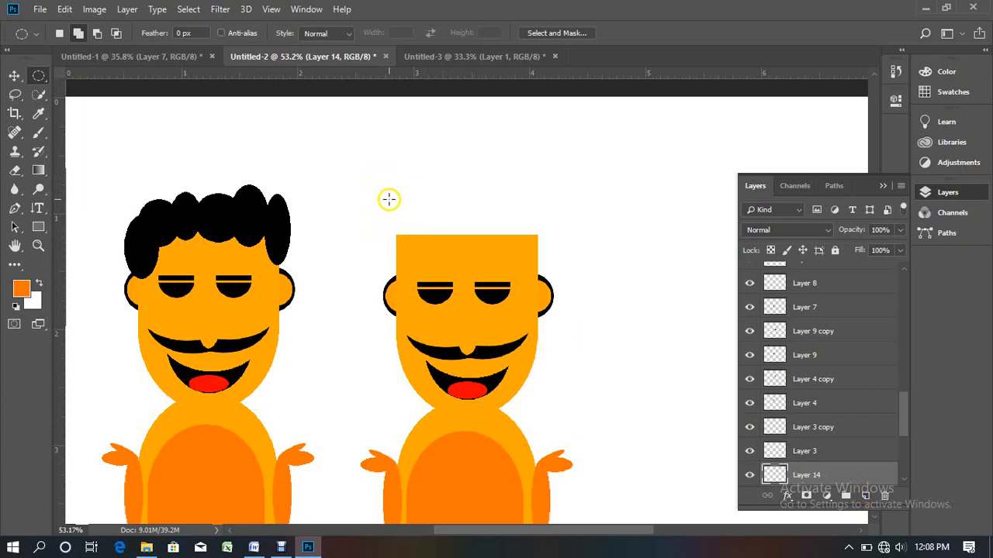
{"action": "left_click_drag", "start_coordinate": [389, 200], "coordinate": [634, 292]}
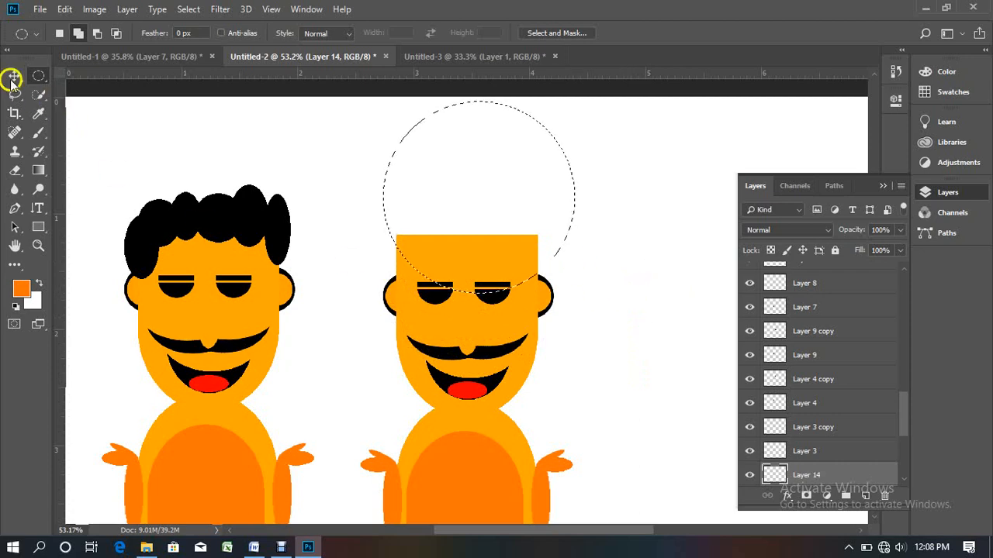
{"action": "left_click", "coordinate": [96, 32]}
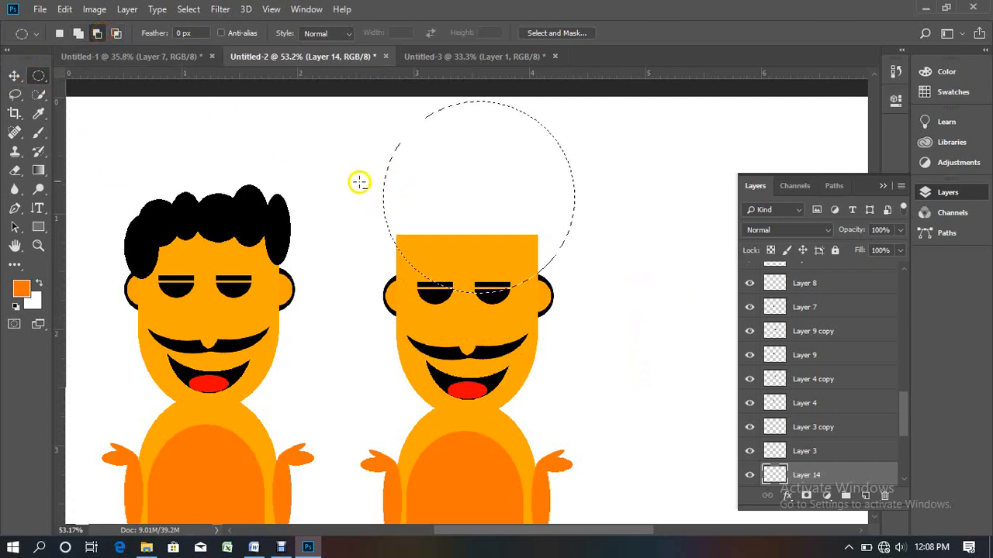
{"action": "left_click", "coordinate": [41, 74]}
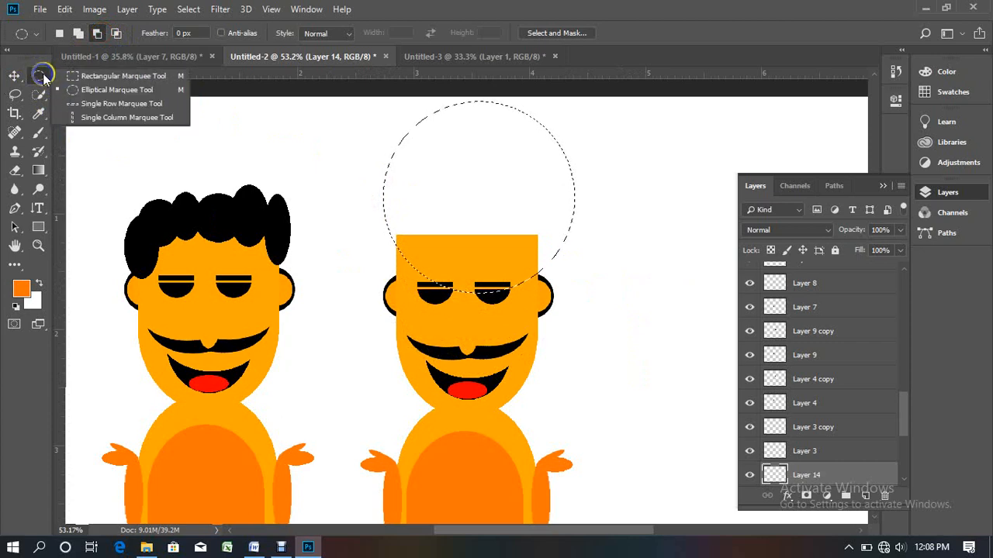
{"action": "left_click", "coordinate": [123, 75]}
{"action": "left_click_drag", "start_coordinate": [334, 170], "coordinate": [616, 304]}
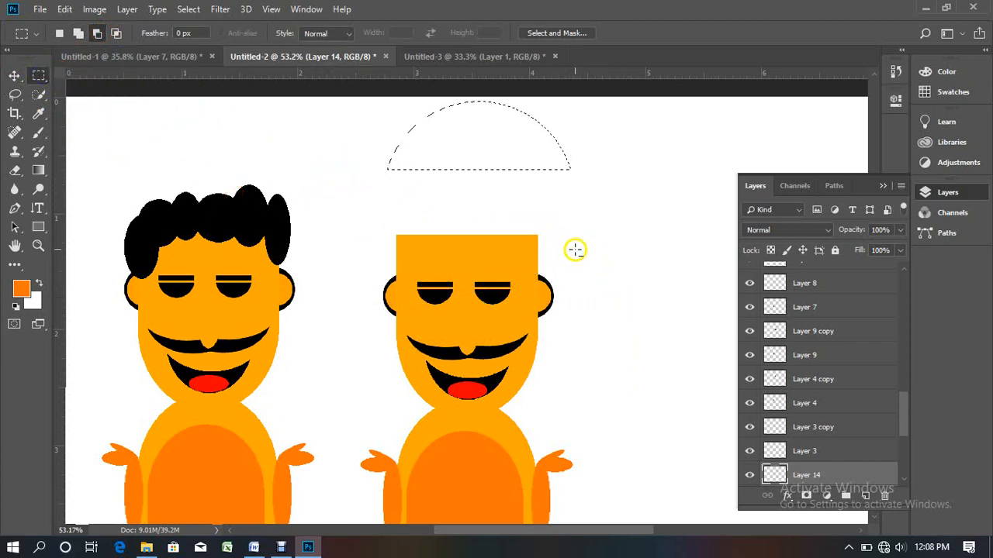
- Set the foreground colour to black (000000) and fill the dome selection with it
{"action": "left_click", "coordinate": [14, 75]}
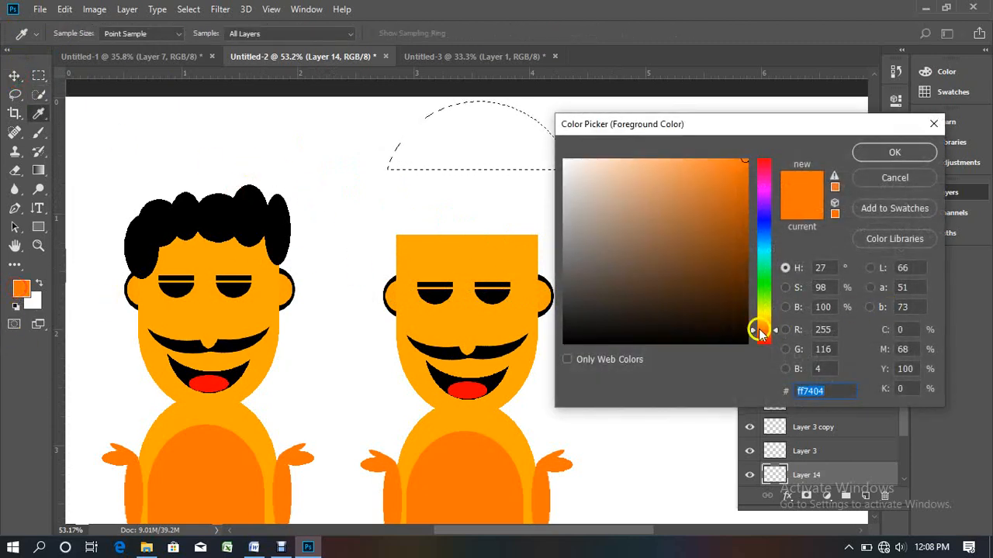
{"action": "left_click_drag", "start_coordinate": [674, 332], "coordinate": [551, 348]}
{"action": "left_click", "coordinate": [894, 152]}
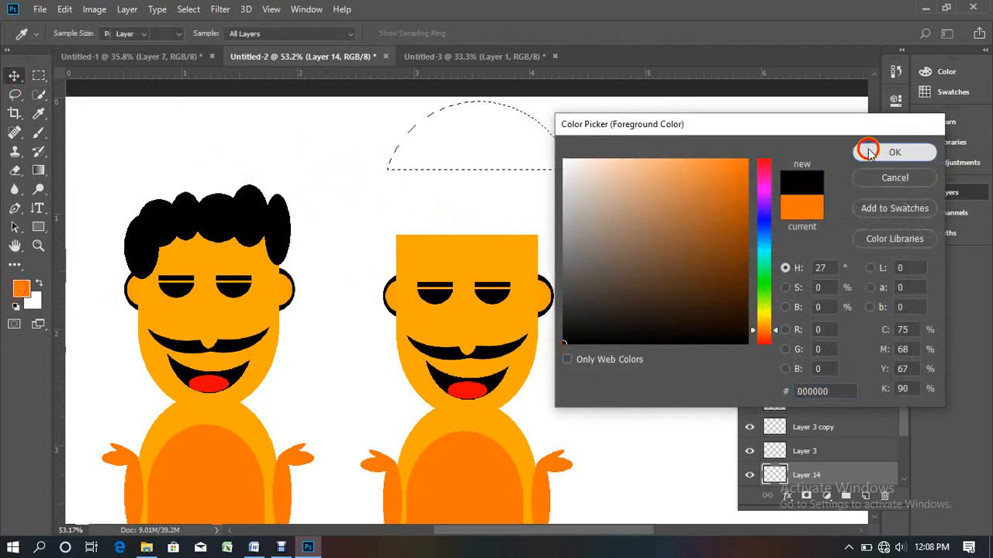
{"action": "key", "text": "v"}
{"action": "key", "text": "alt+BackSpace"}
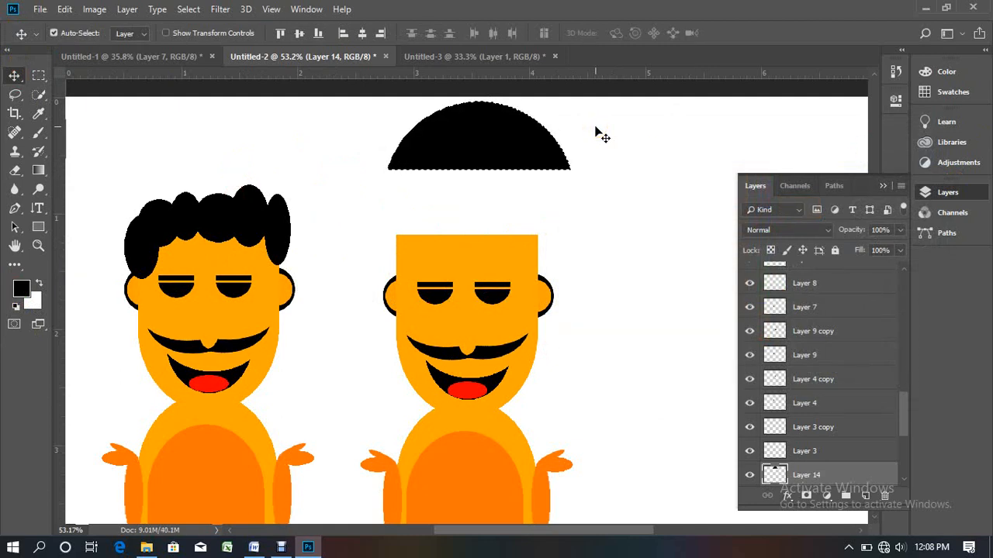
- Move the black dome down onto the bare head as a cap and remove the selection
{"action": "left_click", "coordinate": [595, 129]}
{"action": "left_click", "coordinate": [494, 149]}
{"action": "left_click", "coordinate": [494, 149]}
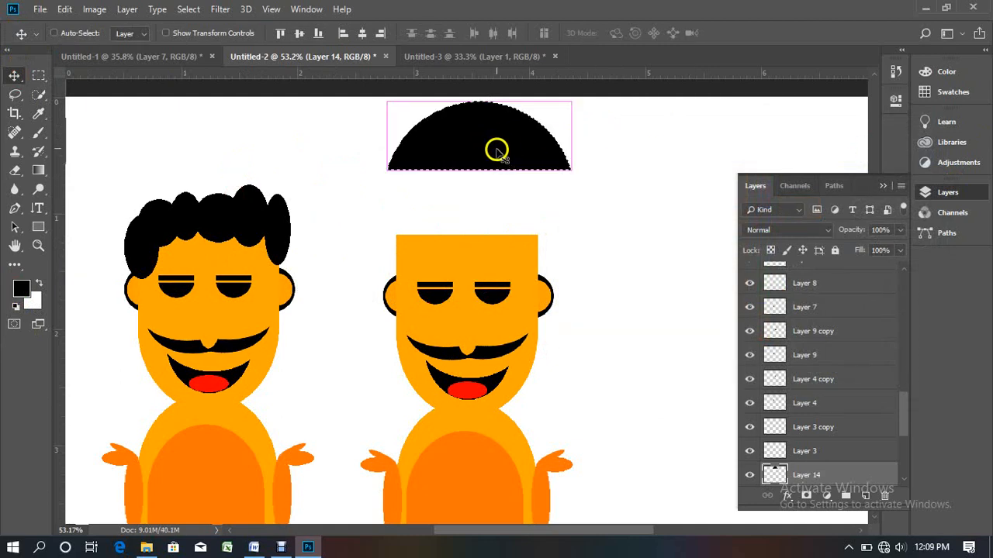
{"action": "left_click_drag", "start_coordinate": [494, 149], "coordinate": [491, 224]}
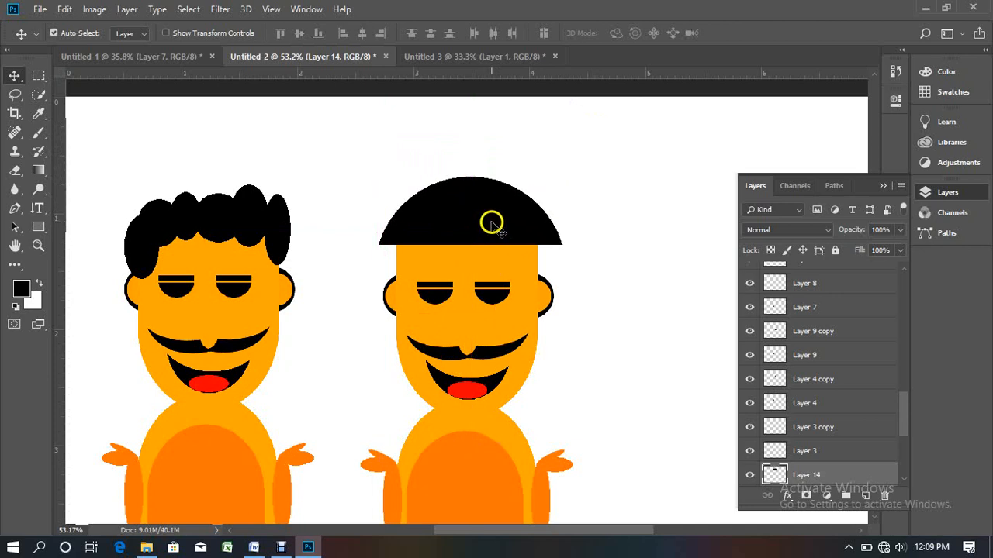
{"action": "left_click", "coordinate": [517, 233]}
{"action": "right_click", "coordinate": [515, 225]}
{"action": "left_click", "coordinate": [529, 232]}
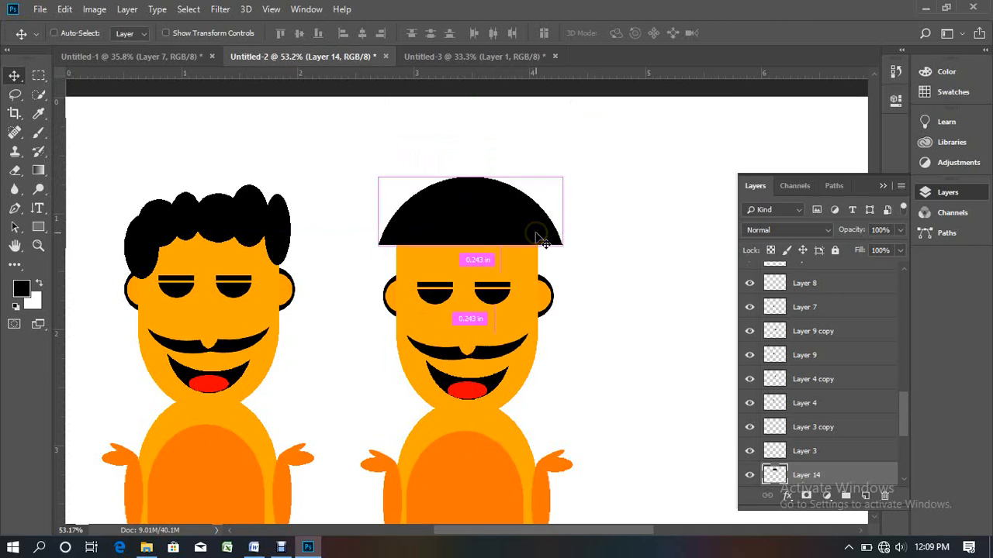
- Narrow the cap to 80.84% of its width with Free Transform to fit the head, and apply the transformation
{"action": "key", "text": "ctrl+t"}
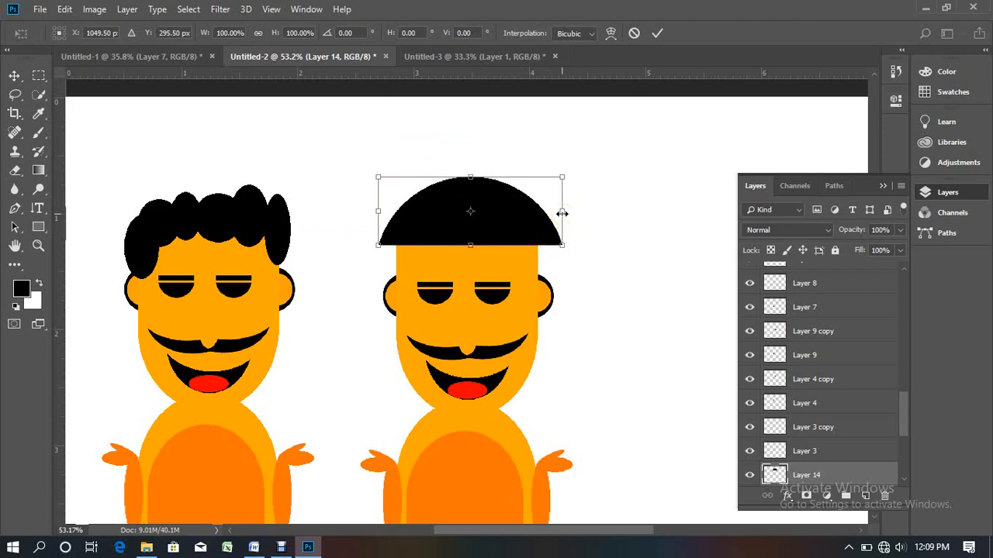
{"action": "left_click_drag", "start_coordinate": [560, 211], "coordinate": [535, 212]}
{"action": "left_click_drag", "start_coordinate": [378, 211], "coordinate": [390, 212]}
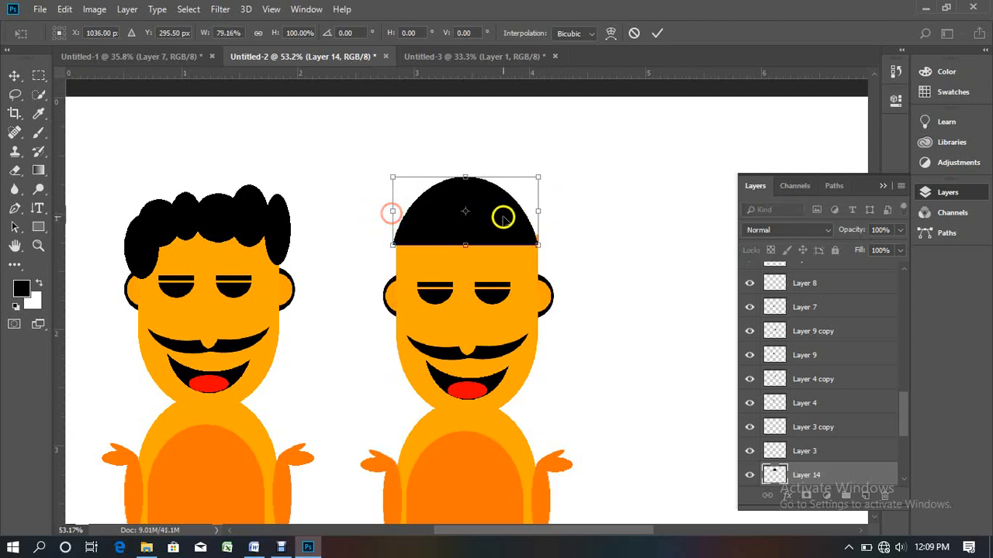
{"action": "left_click_drag", "start_coordinate": [540, 212], "coordinate": [544, 212]}
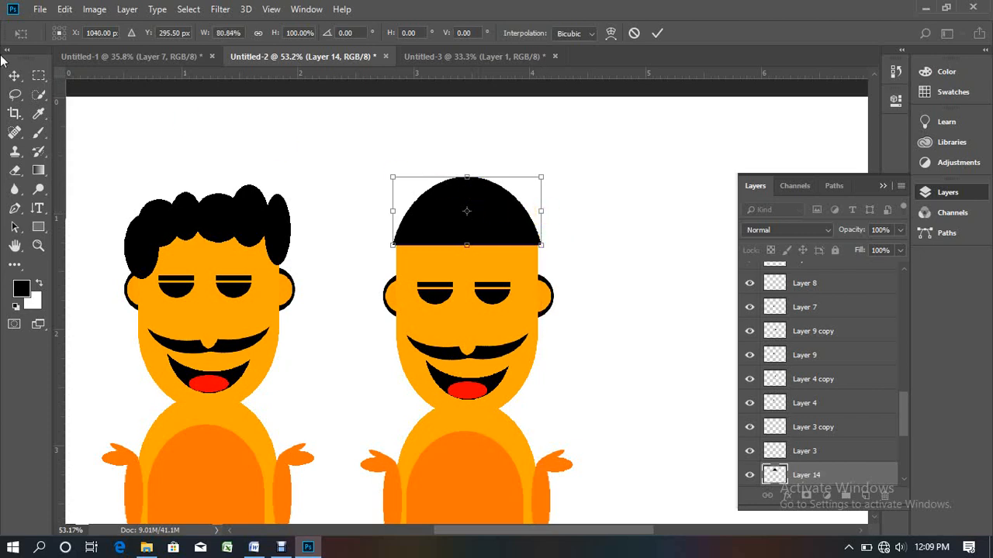
{"action": "left_click", "coordinate": [17, 81]}
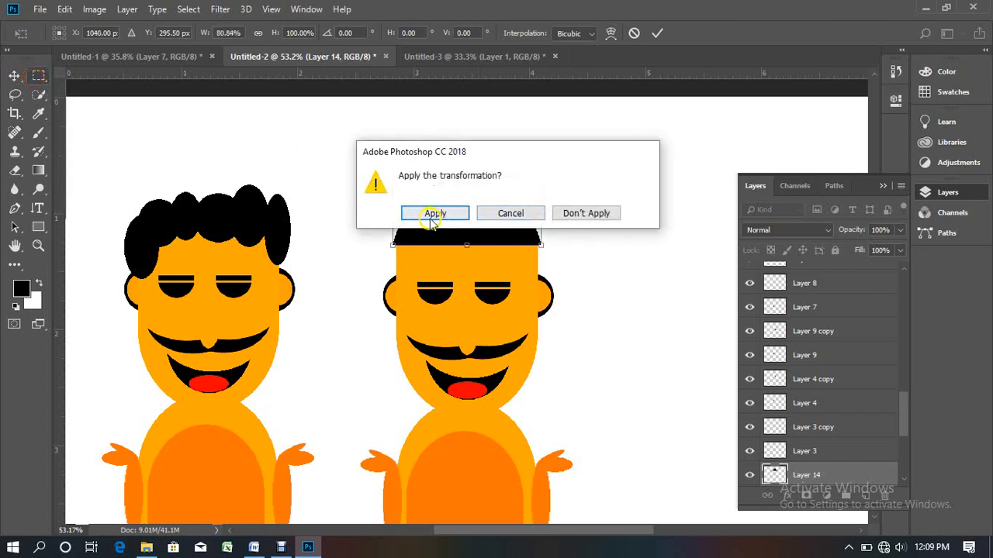
{"action": "left_click", "coordinate": [429, 217]}
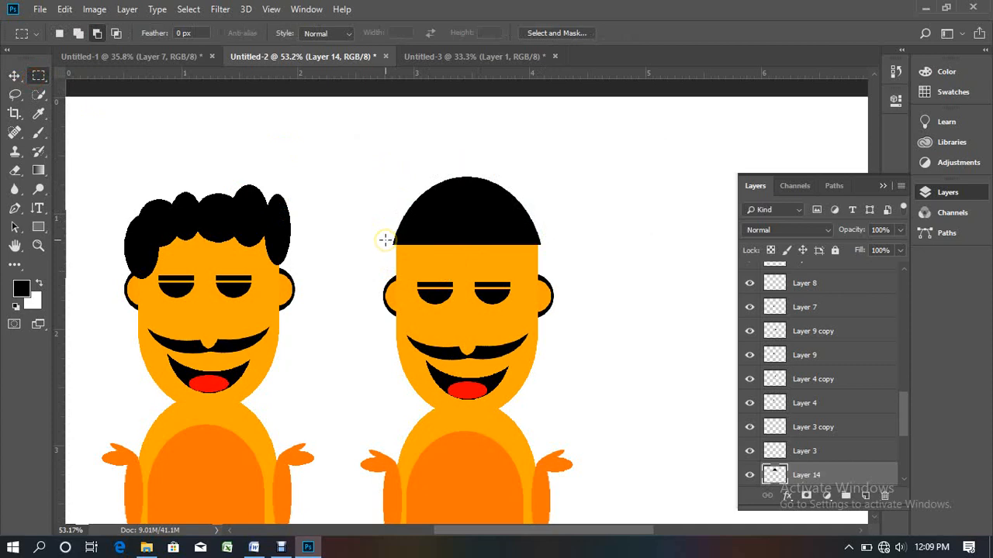
- Draw a strip about 0.07 in high along the cap's lower edge, extending past the head, and fill it black on a new layer
{"action": "left_click_drag", "start_coordinate": [385, 240], "coordinate": [436, 245]}
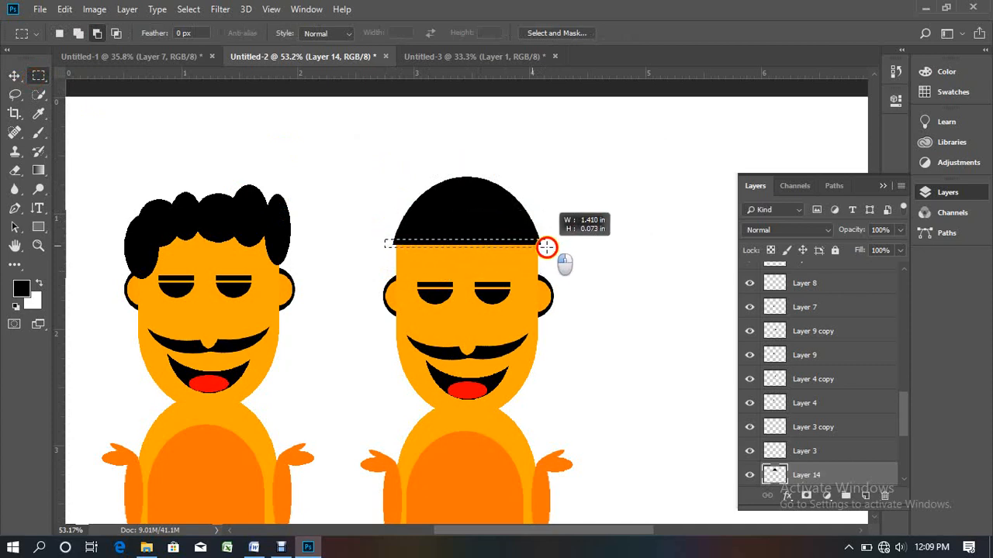
{"action": "left_click_drag", "start_coordinate": [559, 247], "coordinate": [587, 247]}
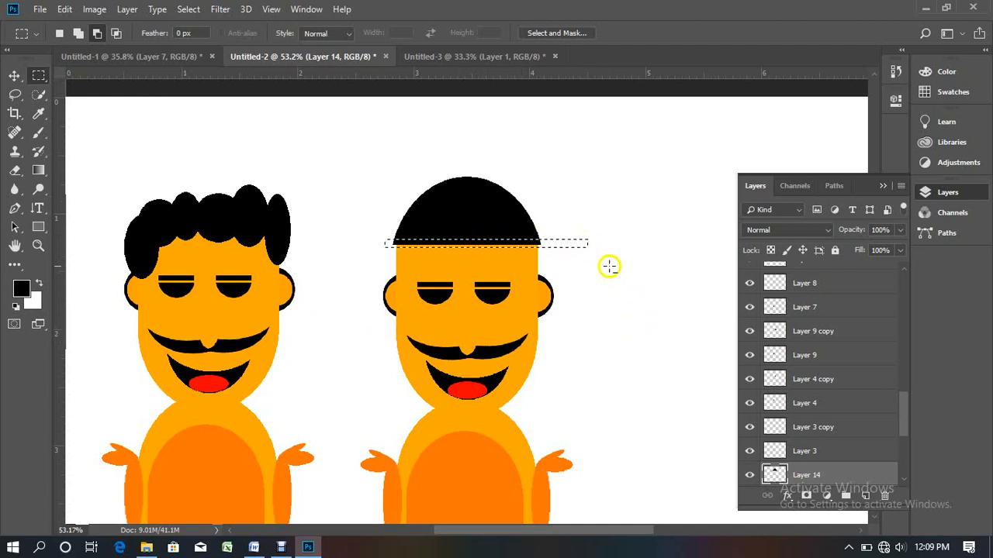
{"action": "left_click", "coordinate": [866, 497]}
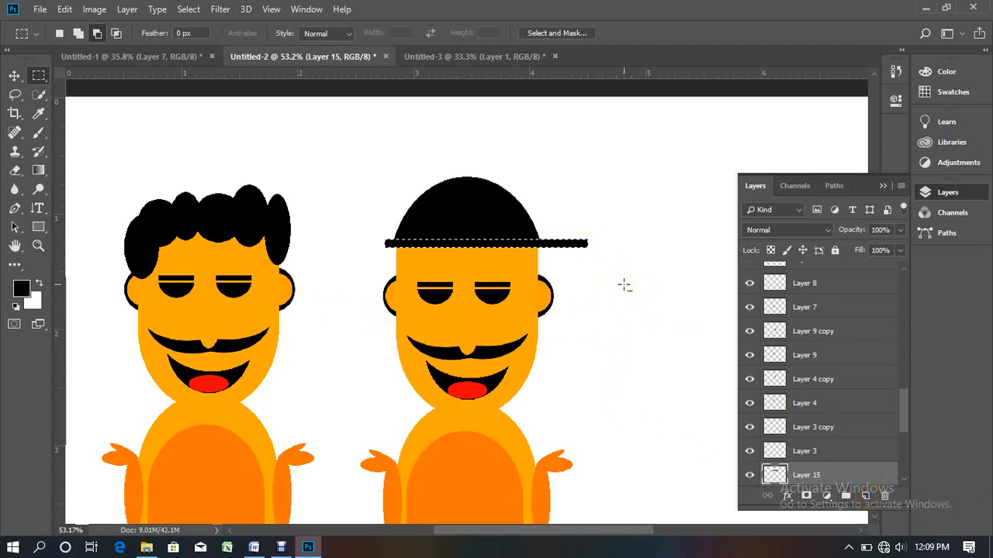
{"action": "left_click", "coordinate": [13, 75]}
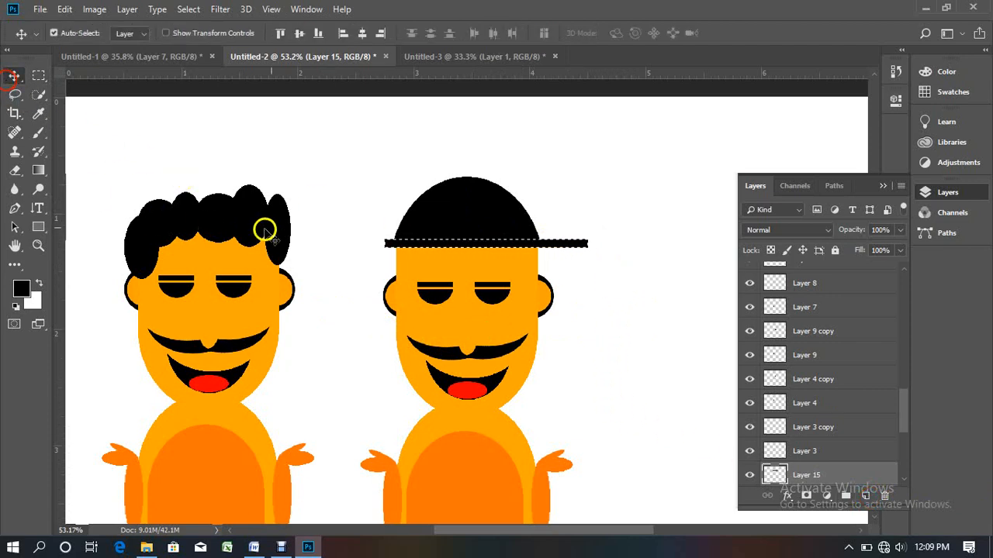
{"action": "left_click", "coordinate": [366, 174]}
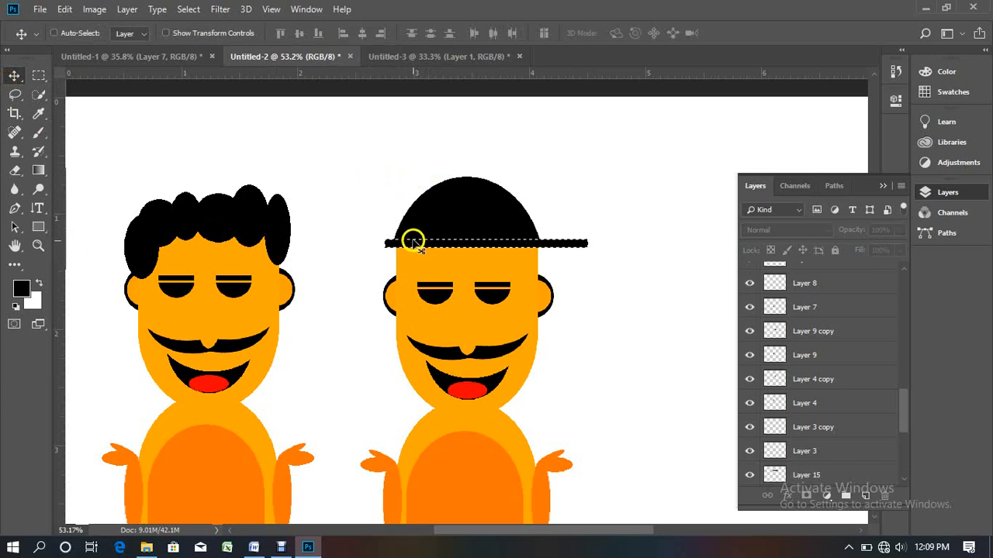
- Move the black brim so its short end lines up with the cap's left edge and it sits just under the dome
{"action": "mouse_move", "coordinate": [425, 246]}
{"action": "left_mouse_down"}
{"action": "mouse_move", "coordinate": [439, 248]}
{"action": "mouse_move", "coordinate": [431, 245]}
{"action": "left_mouse_up"}
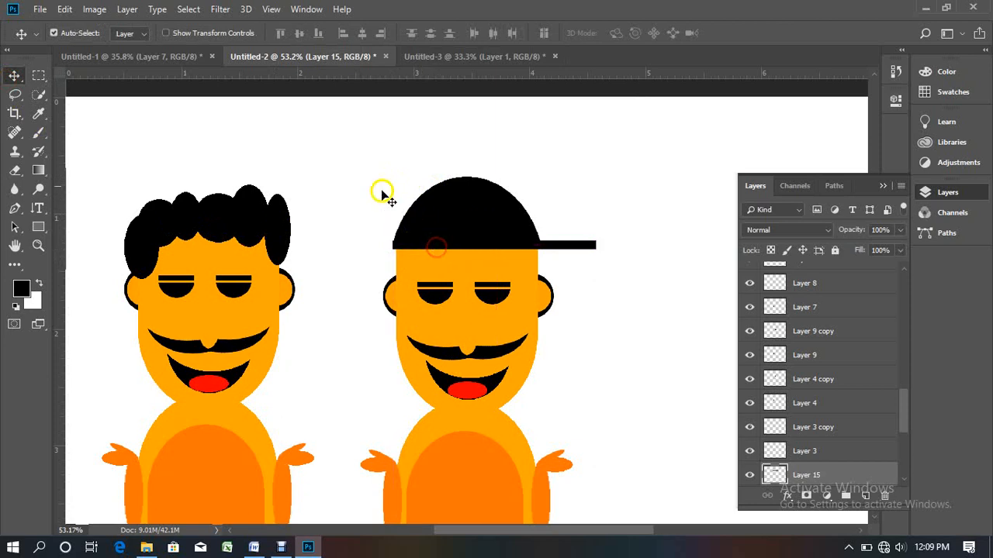
{"action": "left_click", "coordinate": [361, 182]}
{"action": "scroll", "coordinate": [497, 308], "scroll_direction": "up", "scroll_amount": 3}
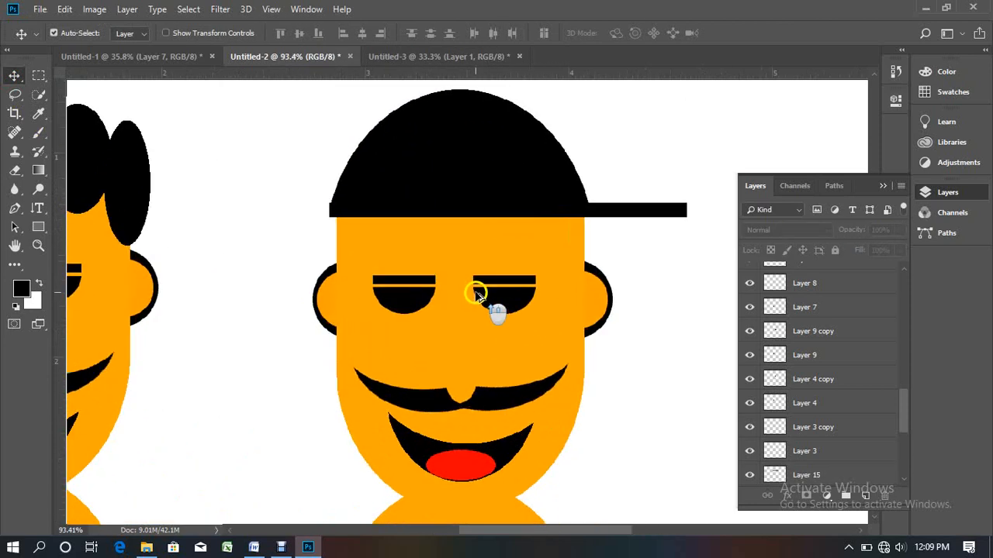
{"action": "left_click_drag", "start_coordinate": [344, 210], "coordinate": [341, 216]}
{"action": "left_click", "coordinate": [294, 208]}
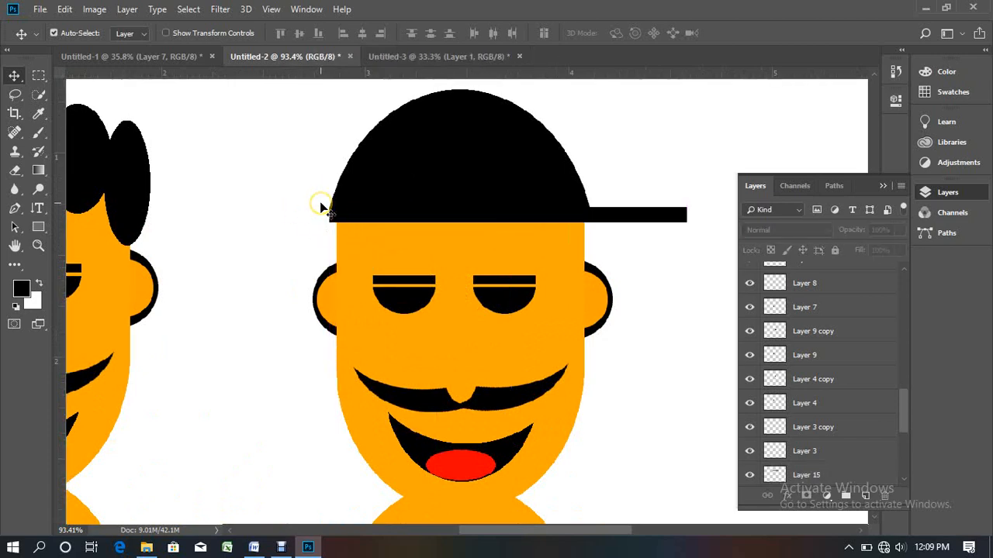
- Draw a small circular selection at the peak of the cap and fill it black on a new layer as the cap's button
{"action": "scroll", "coordinate": [333, 232], "scroll_direction": "down", "scroll_amount": 5}
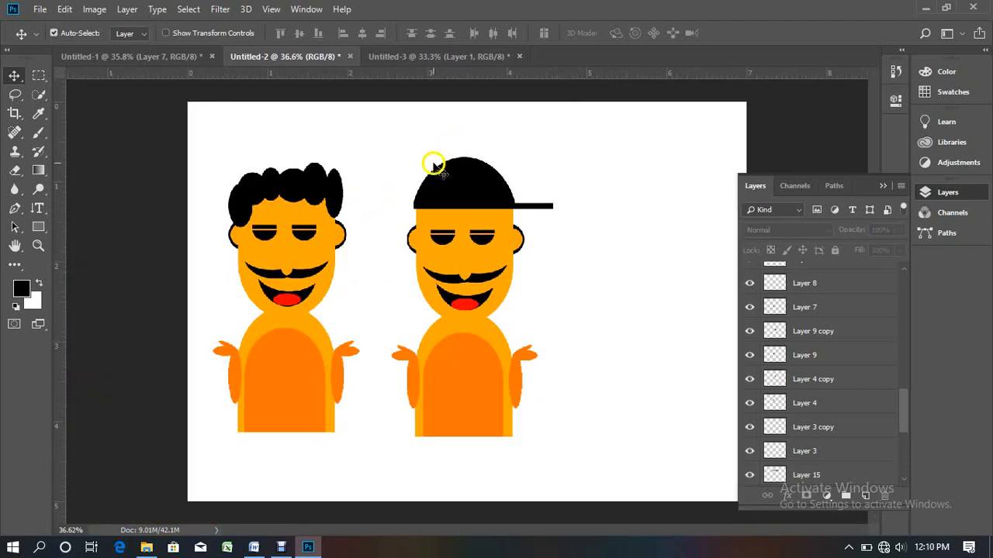
{"action": "left_click", "coordinate": [36, 75]}
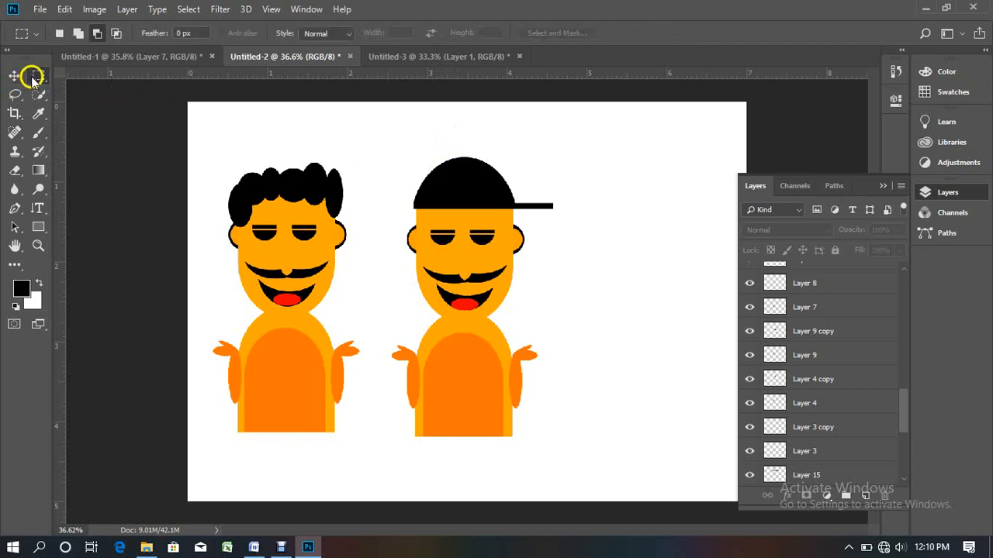
{"action": "right_click", "coordinate": [33, 78]}
{"action": "left_click", "coordinate": [74, 91]}
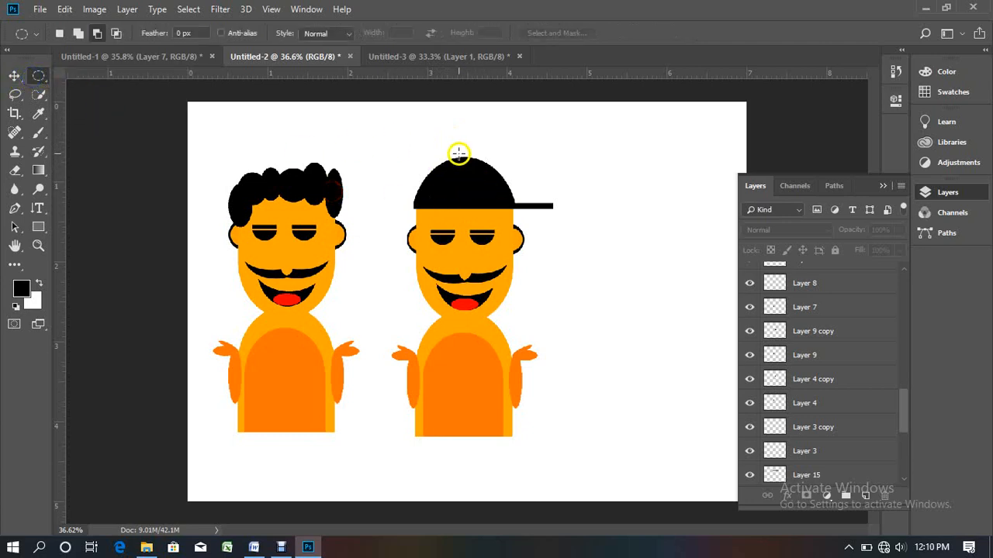
{"action": "left_click_drag", "start_coordinate": [459, 151], "coordinate": [471, 167]}
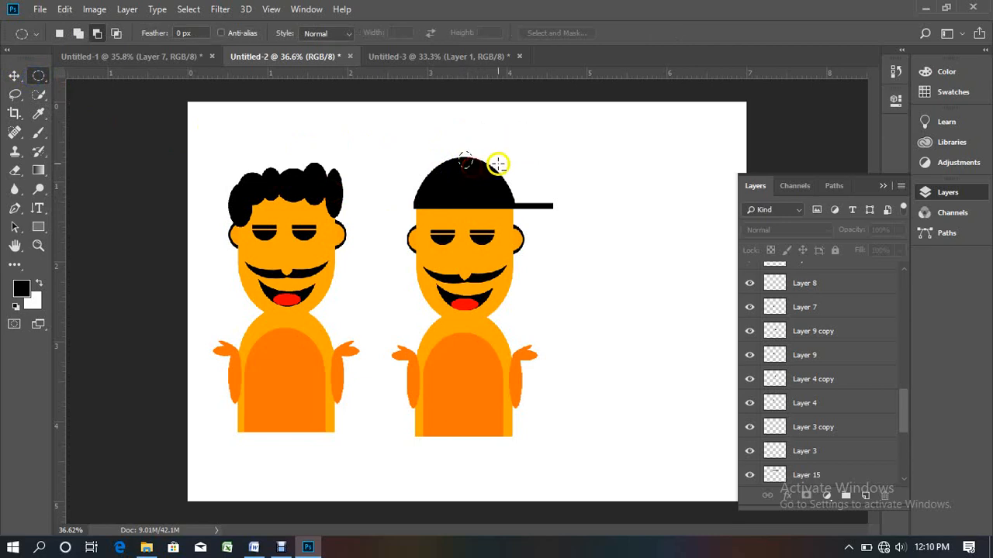
{"action": "left_click", "coordinate": [865, 495]}
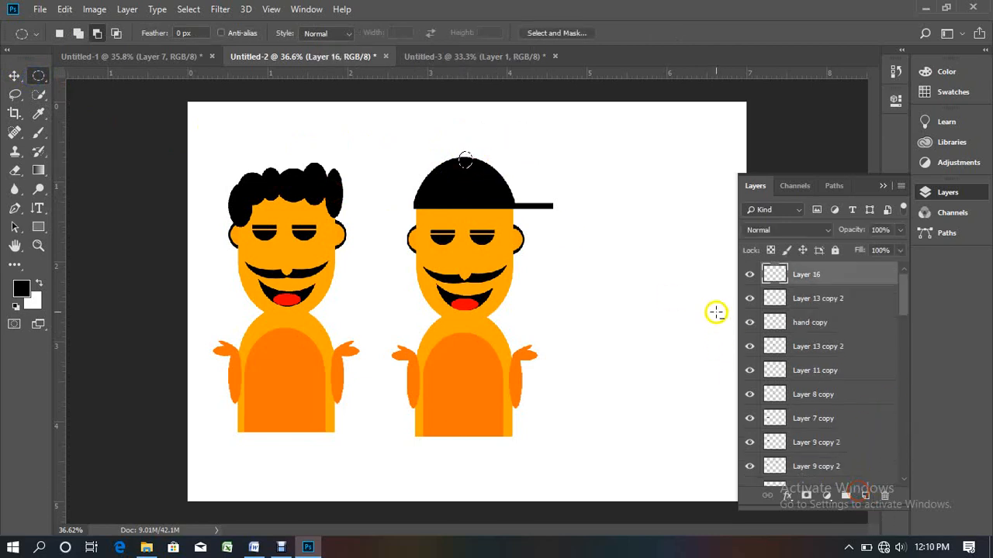
{"action": "left_click", "coordinate": [15, 75]}
{"action": "left_click", "coordinate": [249, 125]}
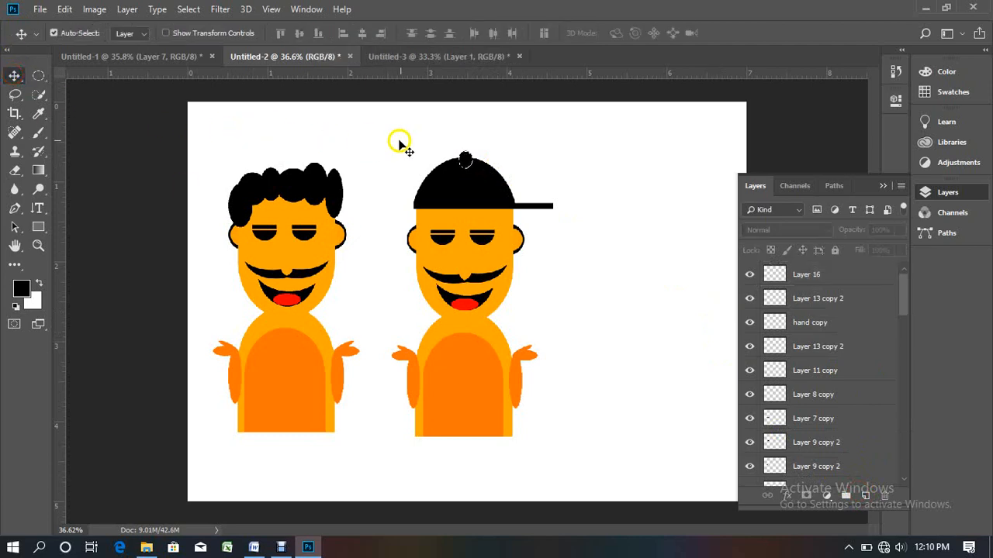
- Recolour the cap's button with red fe0000 by loading its layer as a selection and filling it, and clear the selection
{"action": "left_click", "coordinate": [464, 159]}
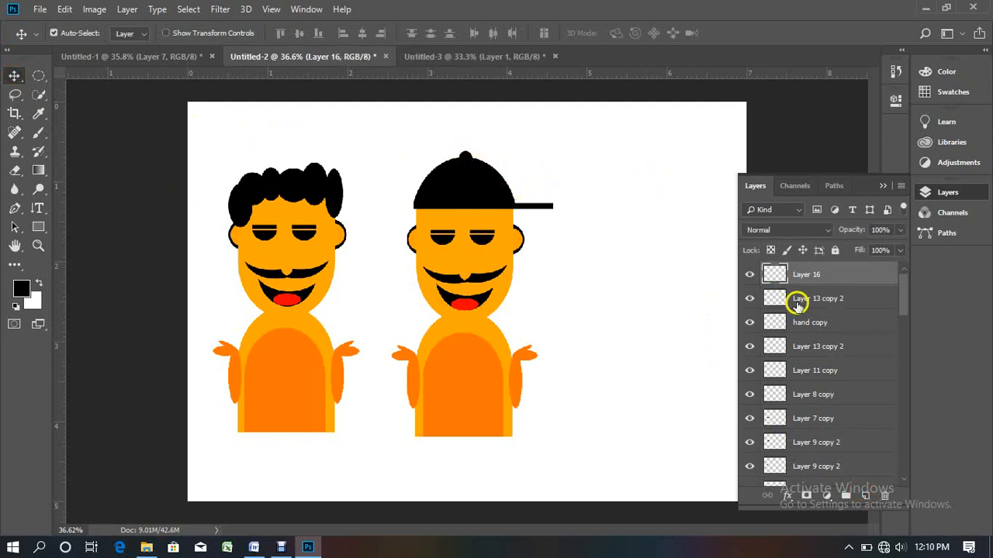
{"action": "left_click", "coordinate": [776, 275], "text": "ctrl"}
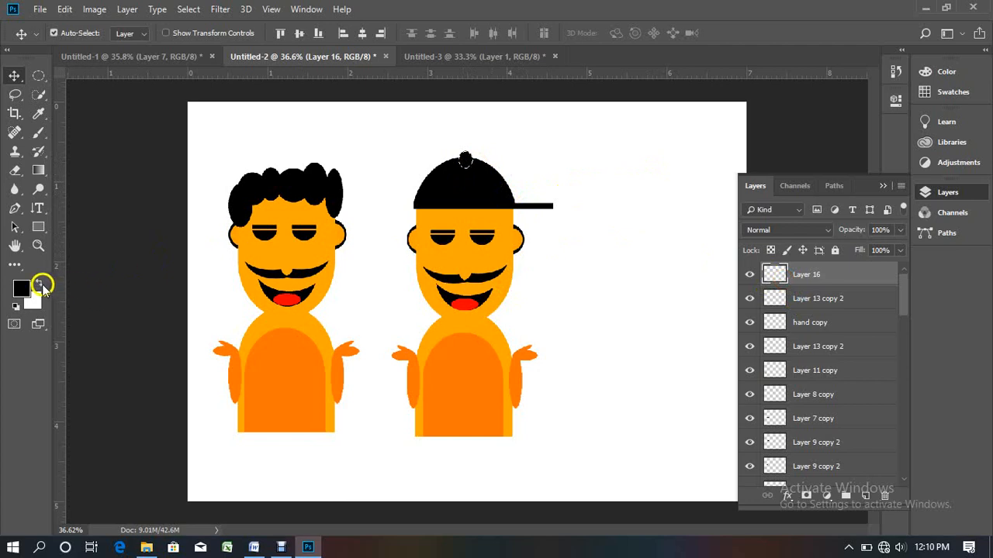
{"action": "left_click", "coordinate": [24, 289]}
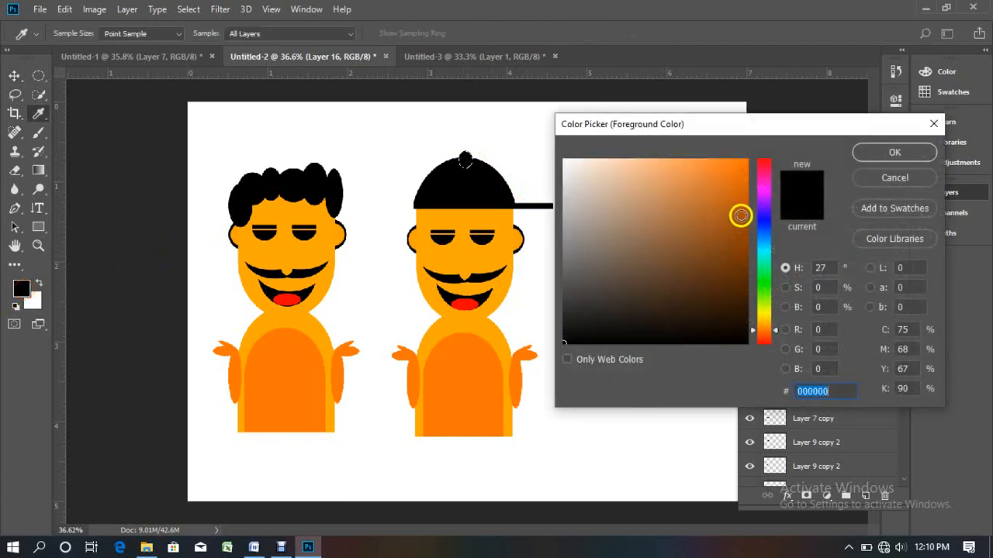
{"action": "left_click", "coordinate": [761, 175]}
{"action": "left_click_drag", "start_coordinate": [761, 175], "coordinate": [761, 160]}
{"action": "left_click", "coordinate": [748, 159]}
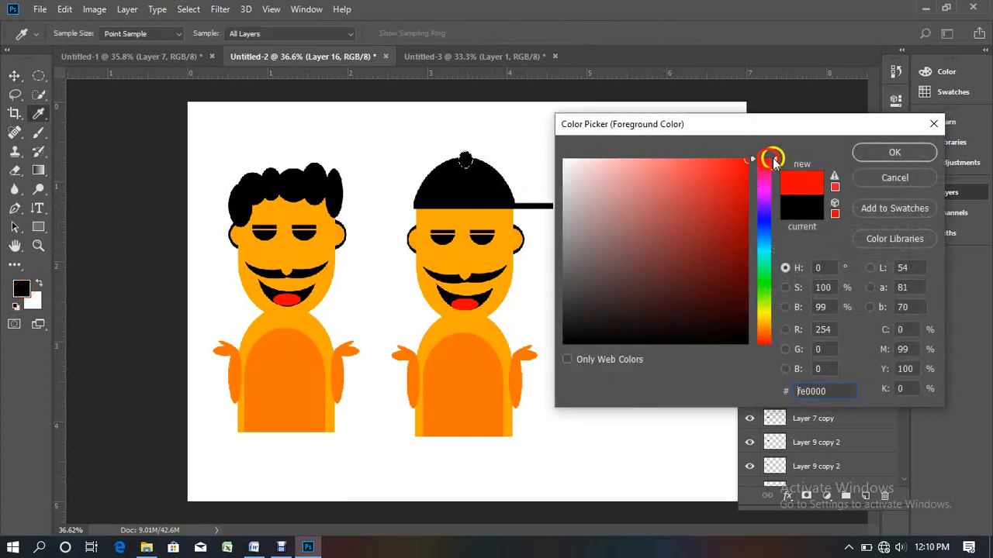
{"action": "left_click", "coordinate": [918, 155]}
{"action": "key", "text": "v"}
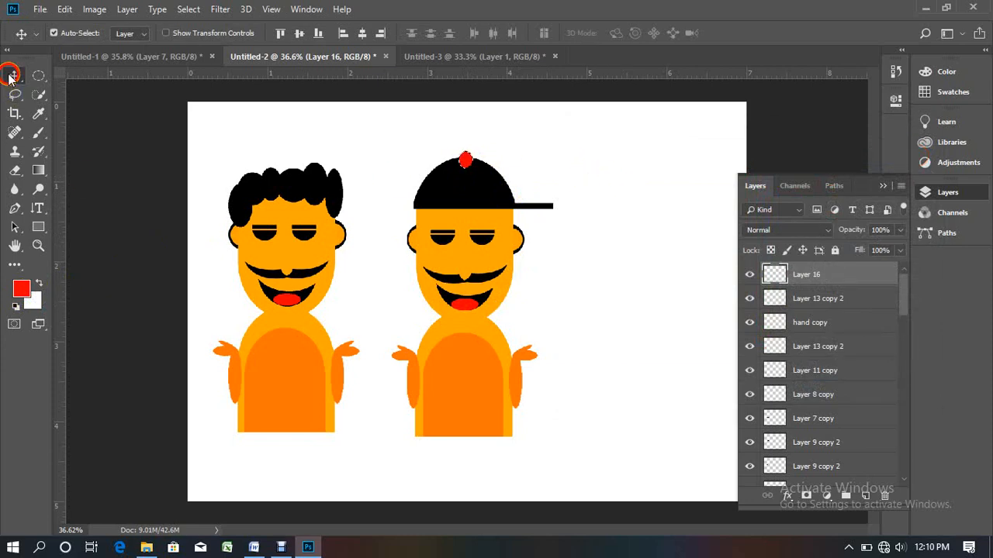
{"action": "left_click", "coordinate": [438, 149]}
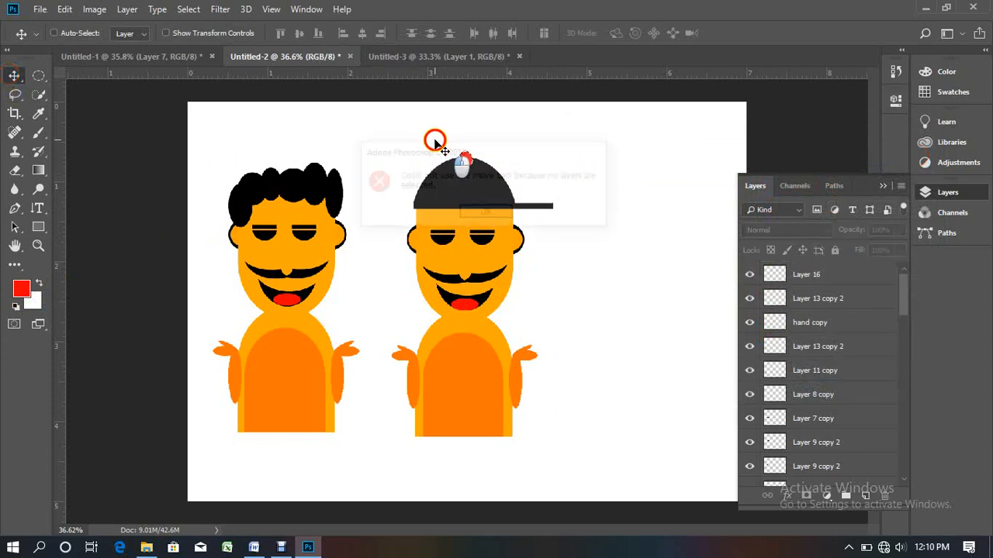
{"action": "left_click", "coordinate": [437, 143]}
{"action": "left_click", "coordinate": [486, 215]}
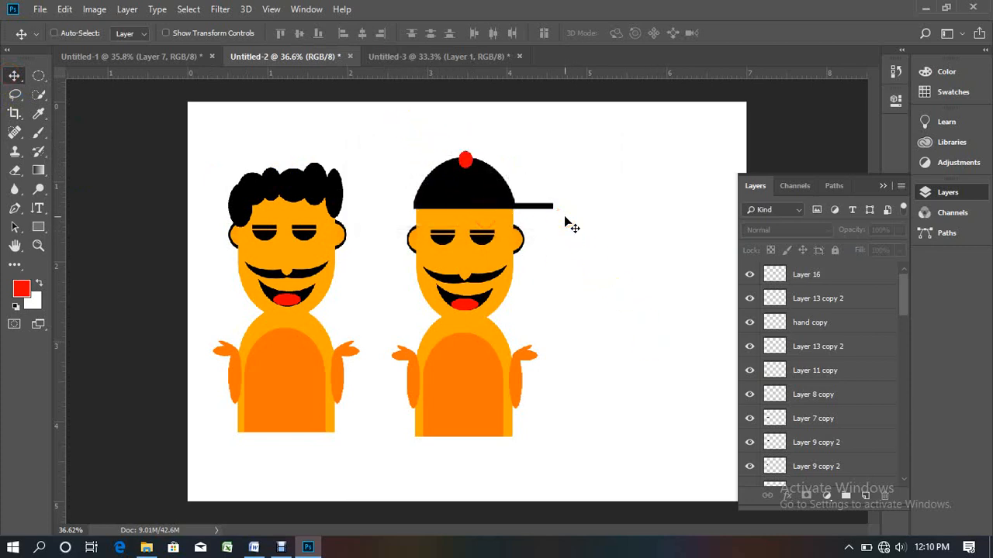
- Identify the layers holding the red button and the cap dome, toggling the button layer's visibility to check it
{"action": "left_click", "coordinate": [511, 181]}
{"action": "left_click", "coordinate": [463, 160]}
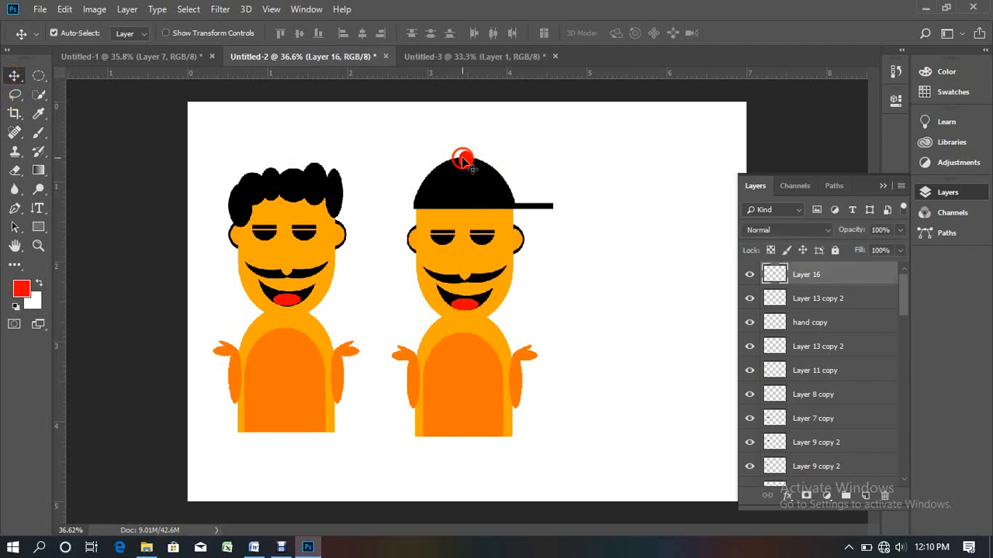
{"action": "left_click", "coordinate": [824, 276]}
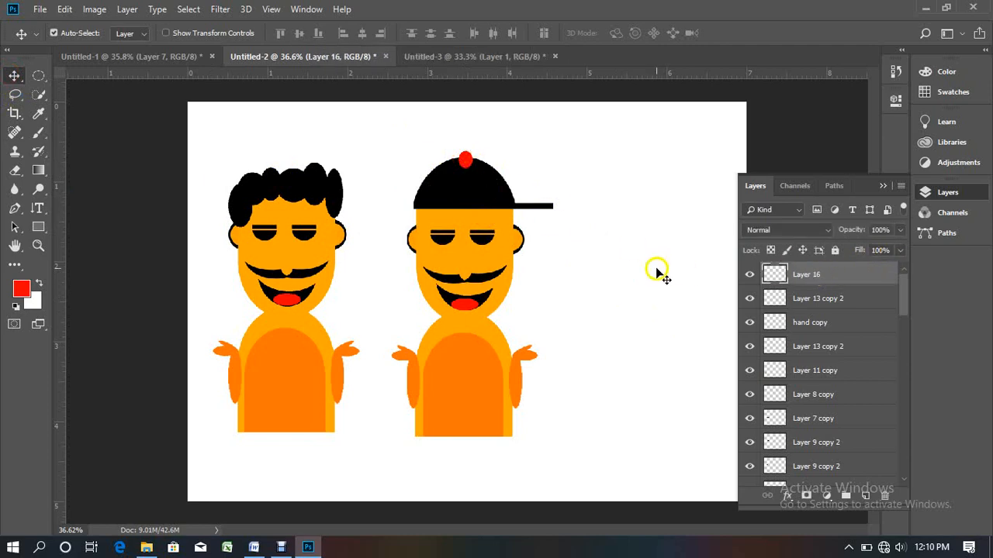
{"action": "left_click", "coordinate": [479, 193]}
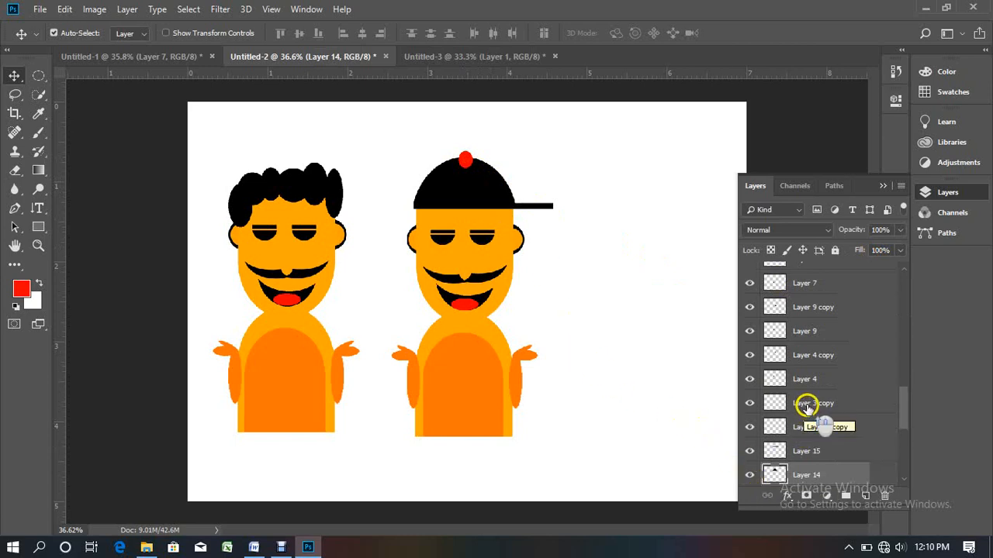
{"action": "scroll", "coordinate": [820, 399], "scroll_direction": "up", "scroll_amount": 5}
{"action": "scroll", "coordinate": [824, 372], "scroll_direction": "up", "scroll_amount": 10}
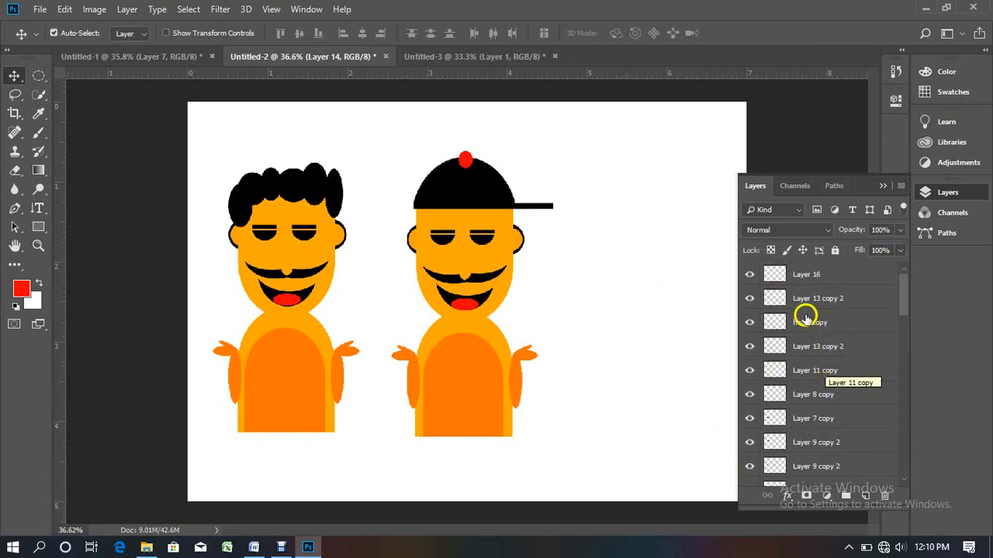
{"action": "left_click", "coordinate": [797, 275]}
{"action": "left_click", "coordinate": [750, 275]}
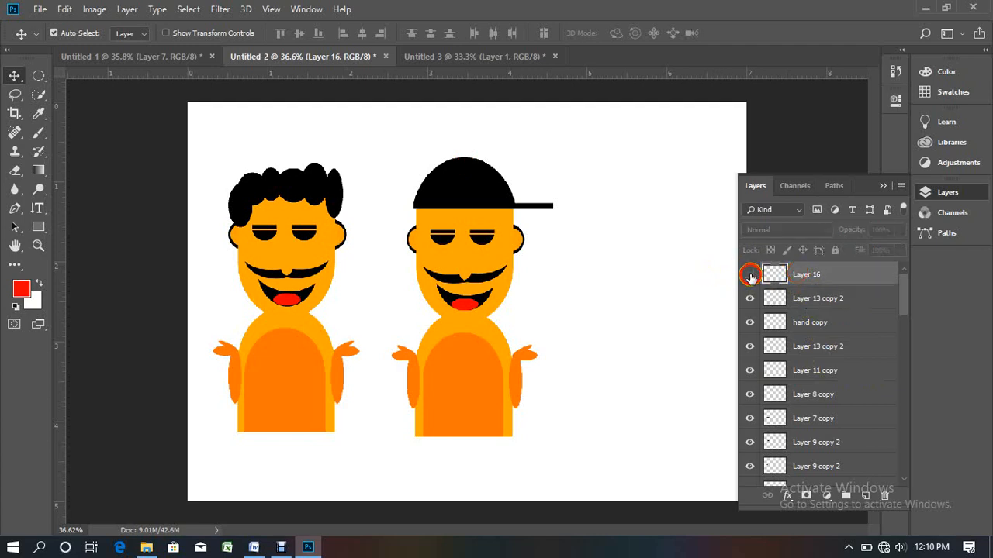
{"action": "left_click", "coordinate": [750, 275]}
- Move the red button's layer, Layer 16, down the layer stack to directly above Layer 15
{"action": "left_click_drag", "start_coordinate": [839, 269], "coordinate": [868, 468]}
{"action": "scroll", "coordinate": [858, 420], "scroll_direction": "down", "scroll_amount": 3}
{"action": "left_click_drag", "start_coordinate": [842, 322], "coordinate": [864, 442]}
{"action": "scroll", "coordinate": [852, 396], "scroll_direction": "down", "scroll_amount": 3}
{"action": "left_click_drag", "start_coordinate": [842, 320], "coordinate": [858, 458]}
{"action": "scroll", "coordinate": [856, 449], "scroll_direction": "down", "scroll_amount": 3}
{"action": "left_click_drag", "start_coordinate": [842, 344], "coordinate": [858, 452]}
{"action": "scroll", "coordinate": [851, 427], "scroll_direction": "down", "scroll_amount": 3}
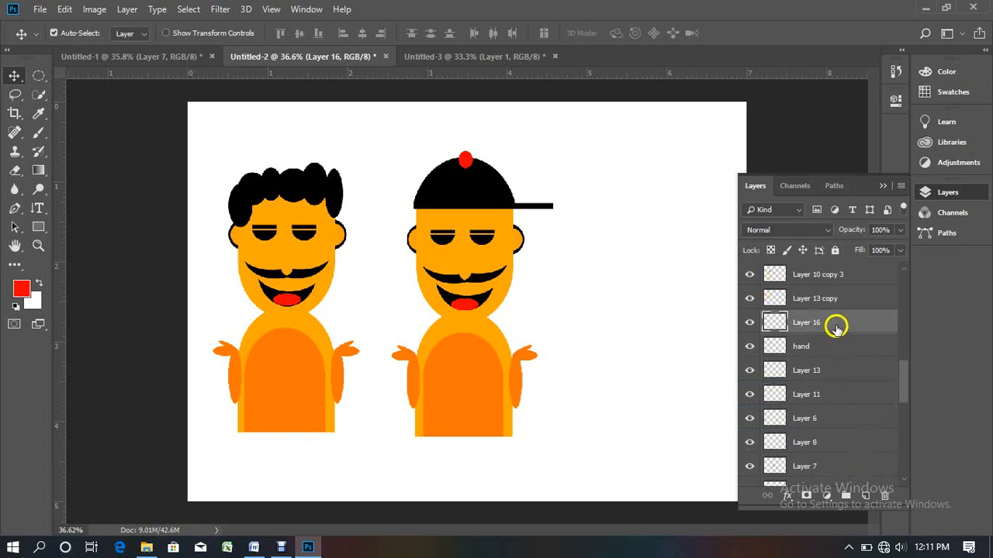
{"action": "left_click_drag", "start_coordinate": [842, 323], "coordinate": [856, 456]}
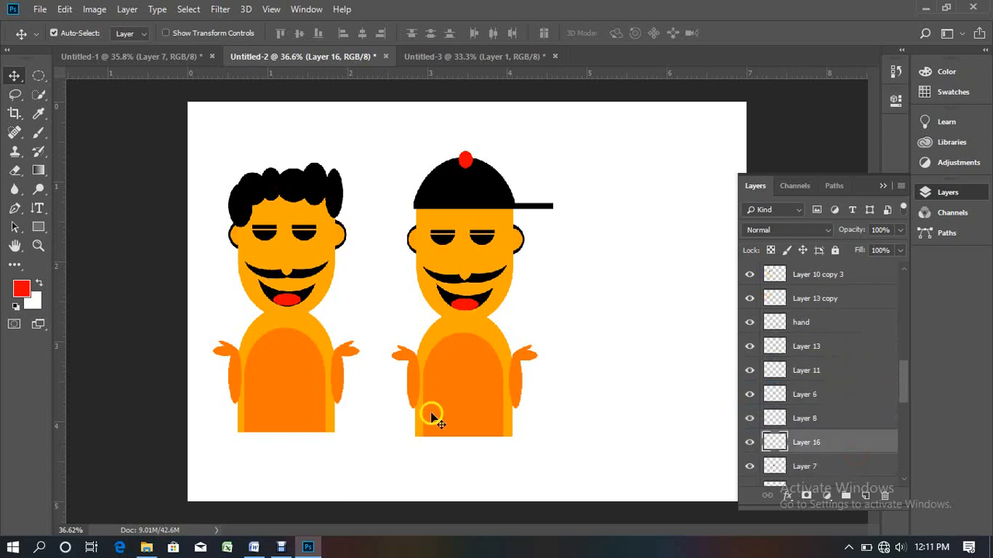
{"action": "scroll", "coordinate": [846, 453], "scroll_direction": "down", "scroll_amount": 3}
{"action": "left_click_drag", "start_coordinate": [845, 364], "coordinate": [859, 453]}
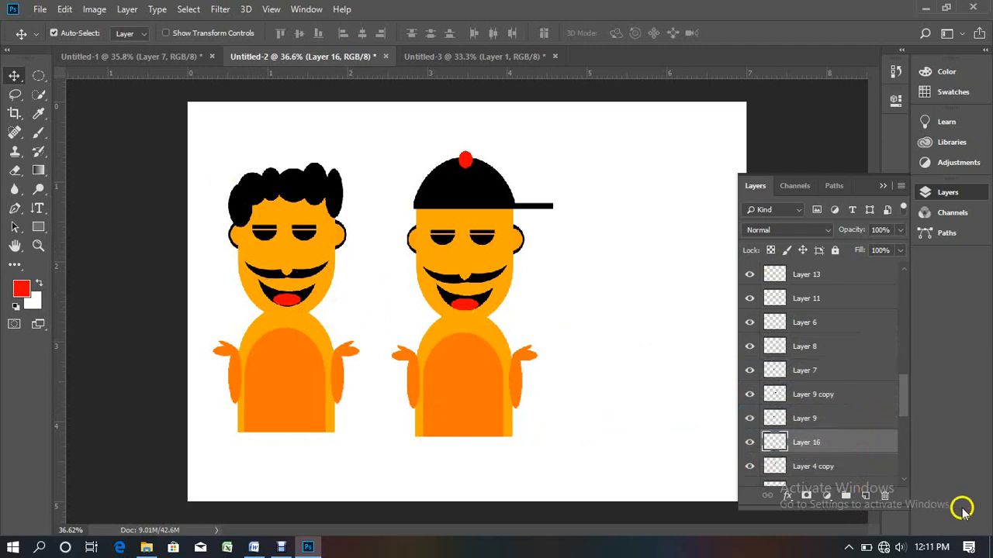
{"action": "scroll", "coordinate": [853, 442], "scroll_direction": "down", "scroll_amount": 3}
{"action": "left_click_drag", "start_coordinate": [853, 346], "coordinate": [871, 450]}
{"action": "scroll", "coordinate": [871, 449], "scroll_direction": "down", "scroll_amount": 3}
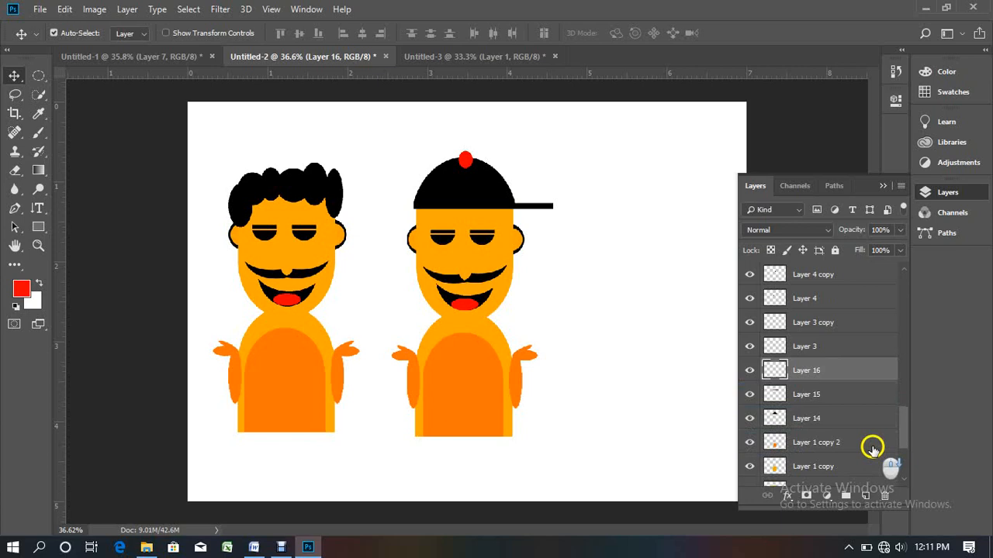
- Place Layer 16 directly beneath the cap dome's Layer 14 so the red button sits behind the cap, and deselect the layers
{"action": "double_click", "coordinate": [853, 369]}
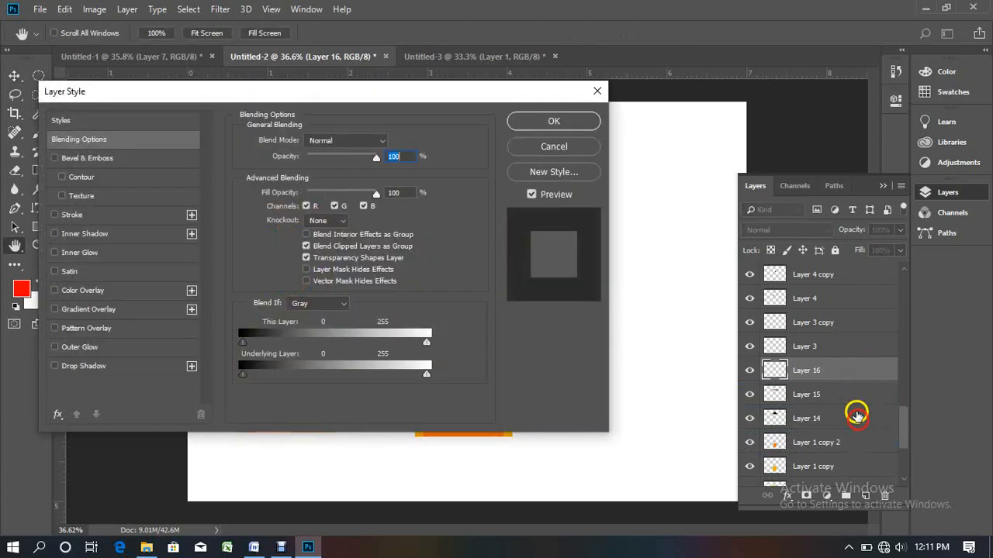
{"action": "left_click", "coordinate": [558, 147]}
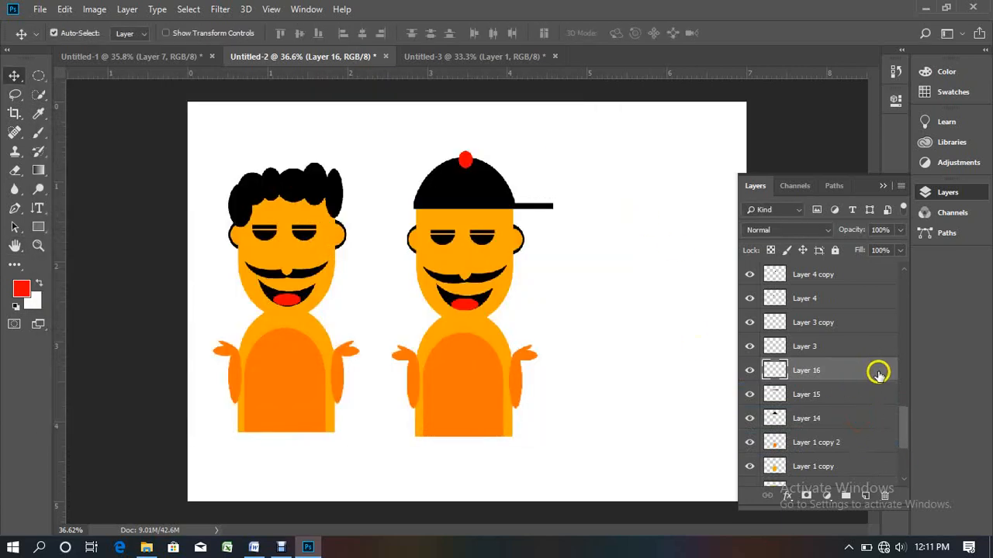
{"action": "left_click_drag", "start_coordinate": [877, 371], "coordinate": [879, 466]}
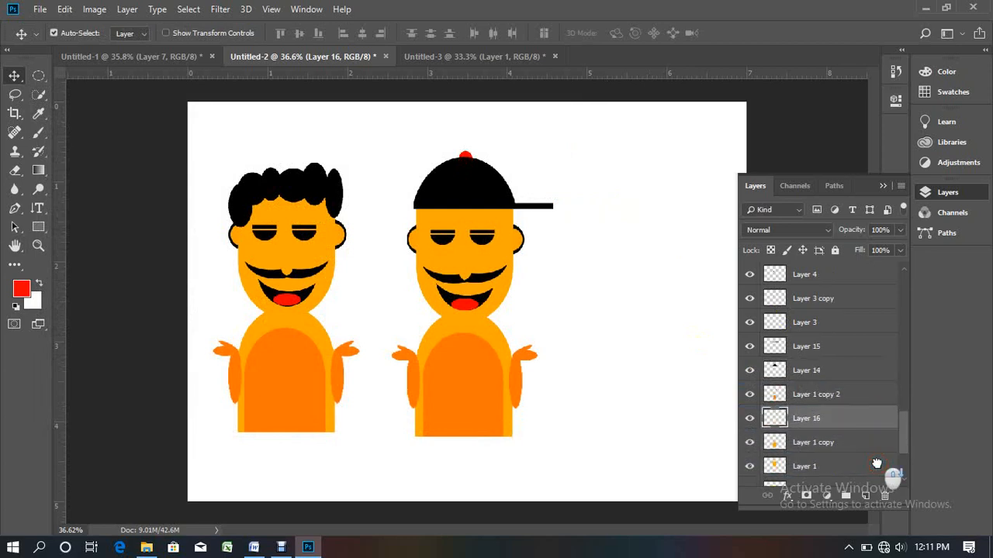
{"action": "left_click_drag", "start_coordinate": [841, 418], "coordinate": [836, 372]}
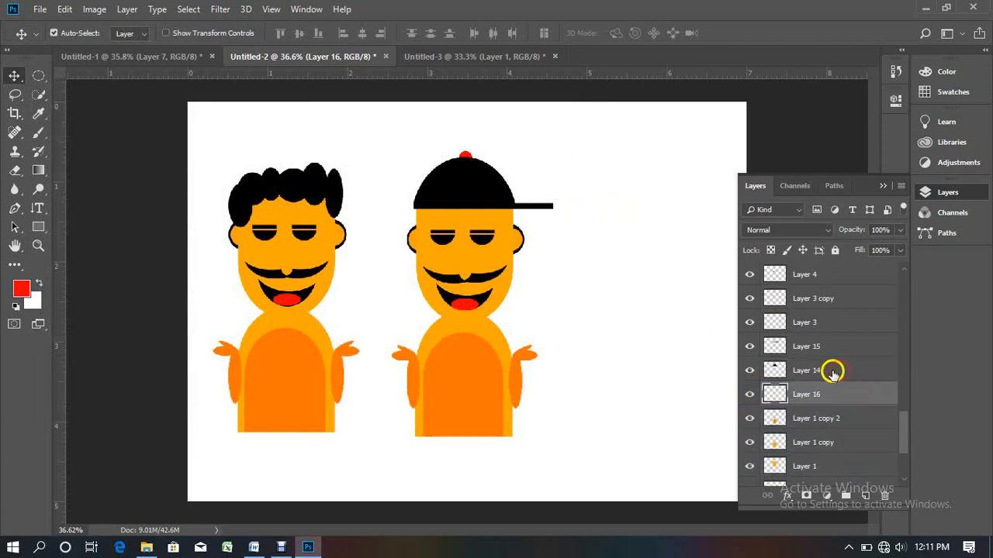
{"action": "left_click", "coordinate": [751, 370]}
{"action": "left_click", "coordinate": [750, 370]}
{"action": "mouse_move", "coordinate": [836, 398]}
{"action": "left_mouse_down"}
{"action": "mouse_move", "coordinate": [831, 361]}
{"action": "mouse_move", "coordinate": [840, 398]}
{"action": "left_mouse_up"}
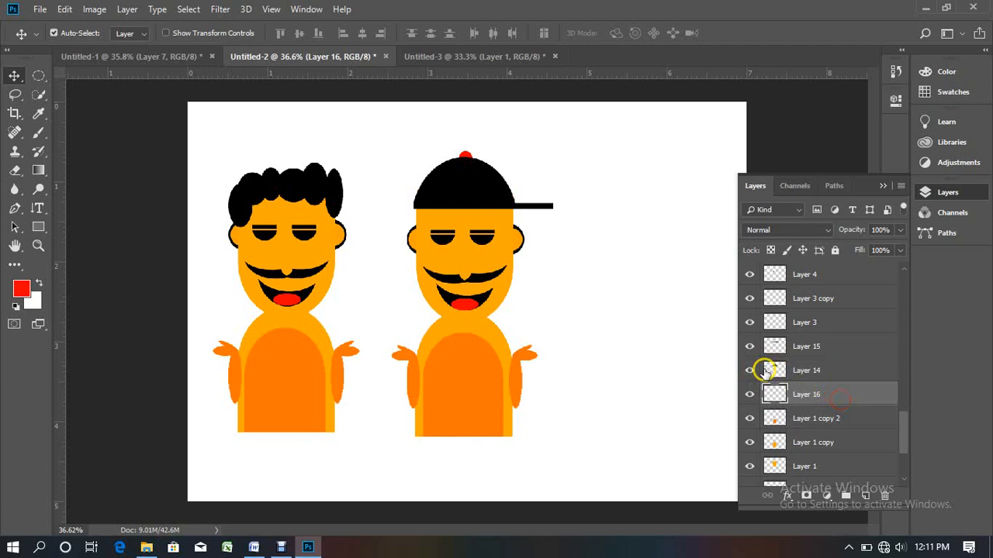
{"action": "left_click", "coordinate": [567, 310]}
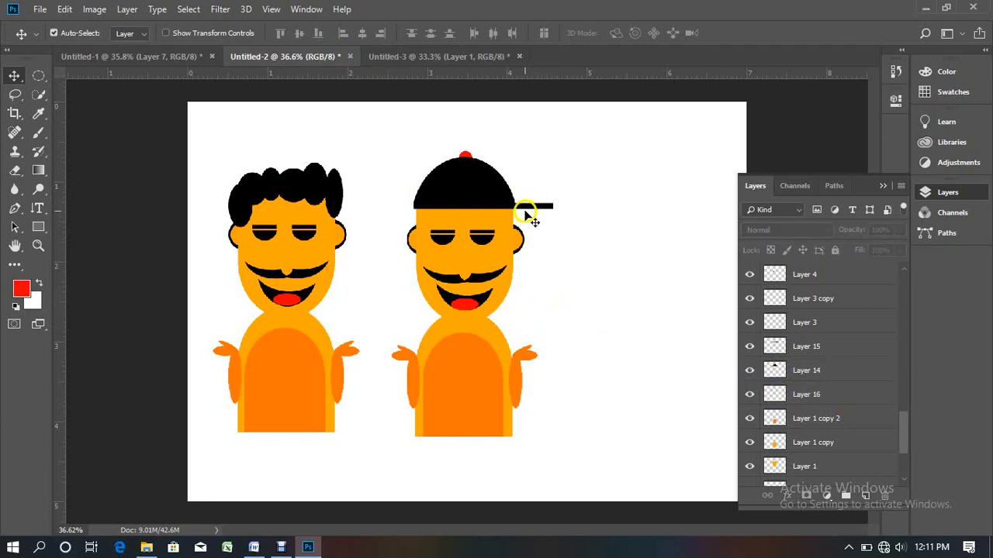
- Outline a thin diagonal strip with the Polygonal Lasso from the capped head's left edge down to the left eye's outer corner
{"action": "scroll", "coordinate": [503, 332], "scroll_direction": "up", "scroll_amount": 5}
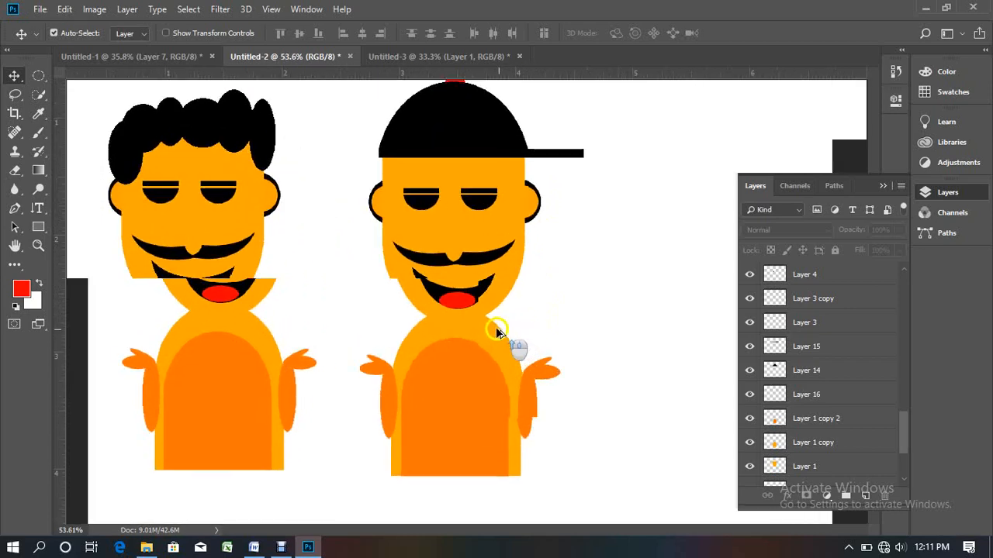
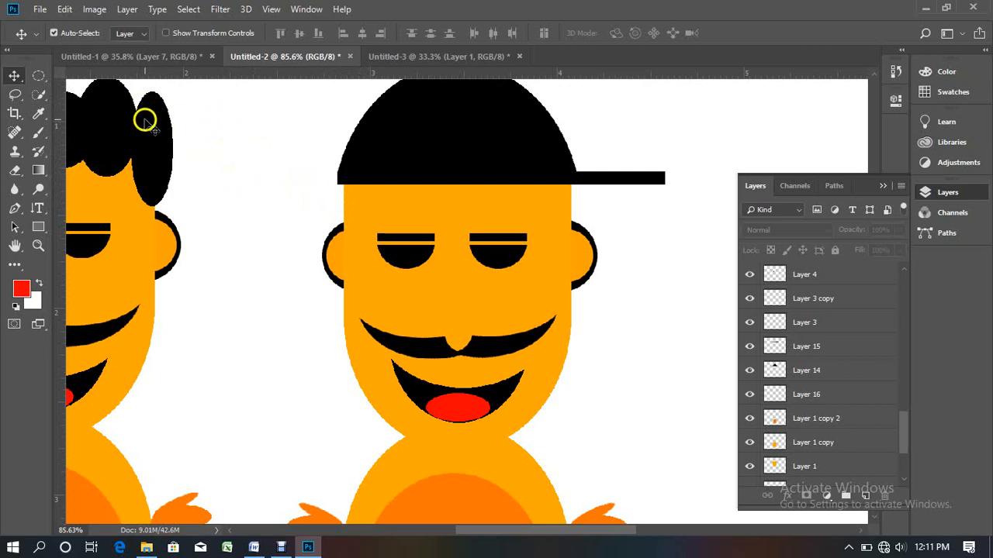
{"action": "left_click", "coordinate": [15, 95]}
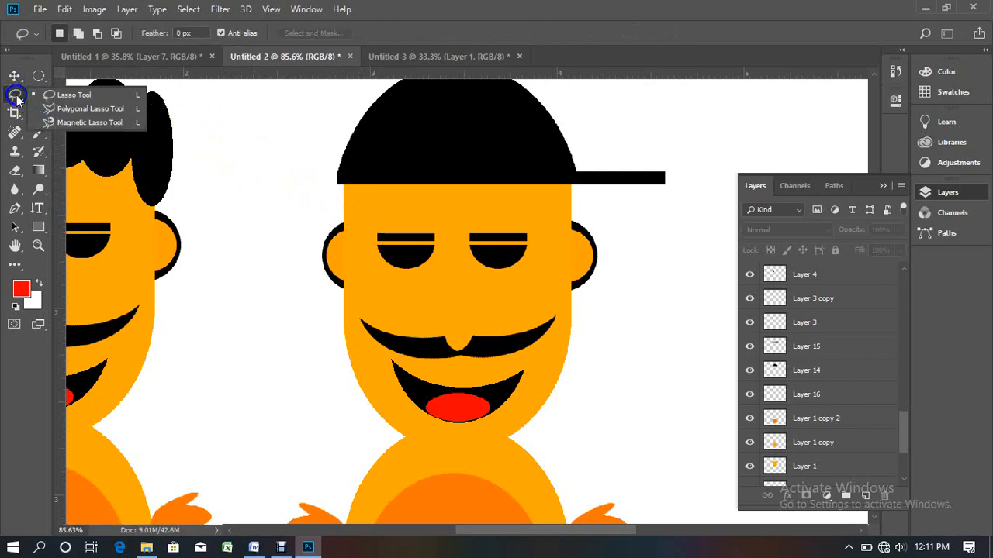
{"action": "left_click", "coordinate": [77, 116]}
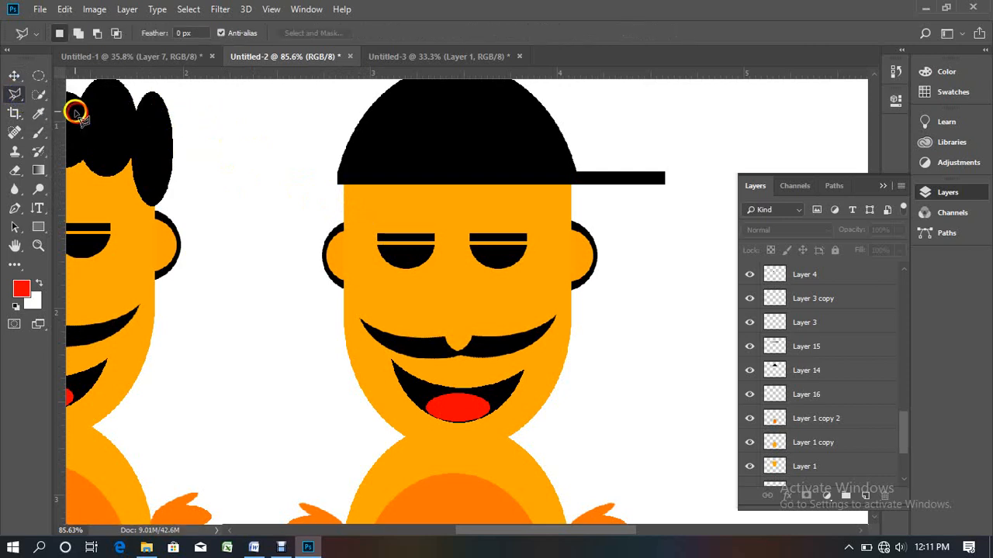
{"action": "left_click", "coordinate": [345, 219]}
{"action": "left_click", "coordinate": [377, 246]}
{"action": "left_click", "coordinate": [344, 225]}
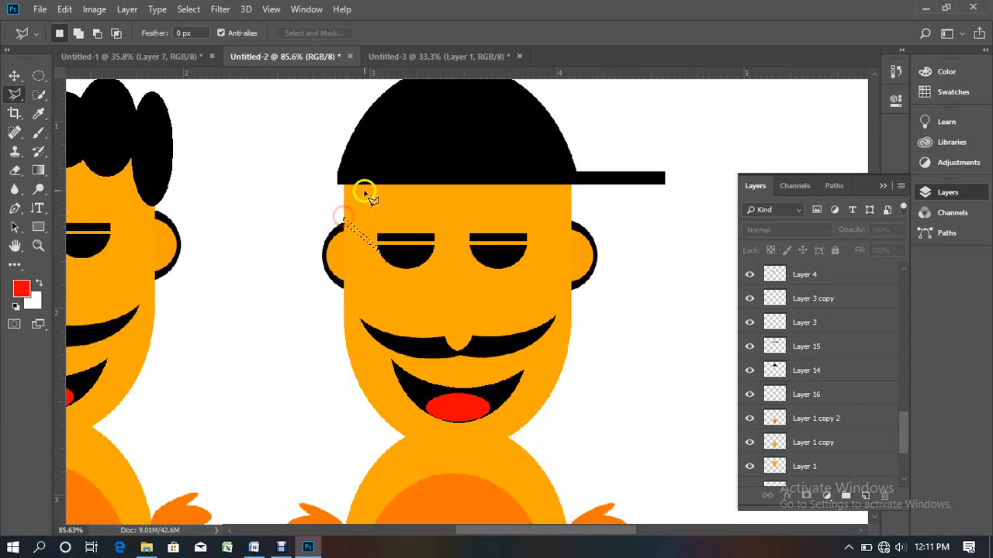
- Fill the strip selection beside the left eye with black 000000 on a new layer
{"action": "left_click", "coordinate": [864, 497]}
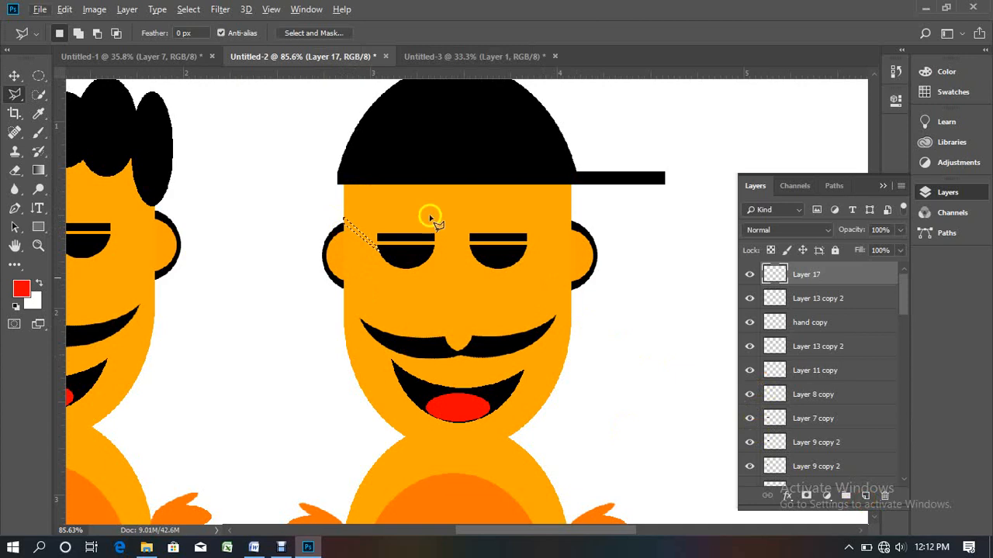
{"action": "left_click", "coordinate": [21, 289]}
{"action": "left_click_drag", "start_coordinate": [603, 273], "coordinate": [539, 383]}
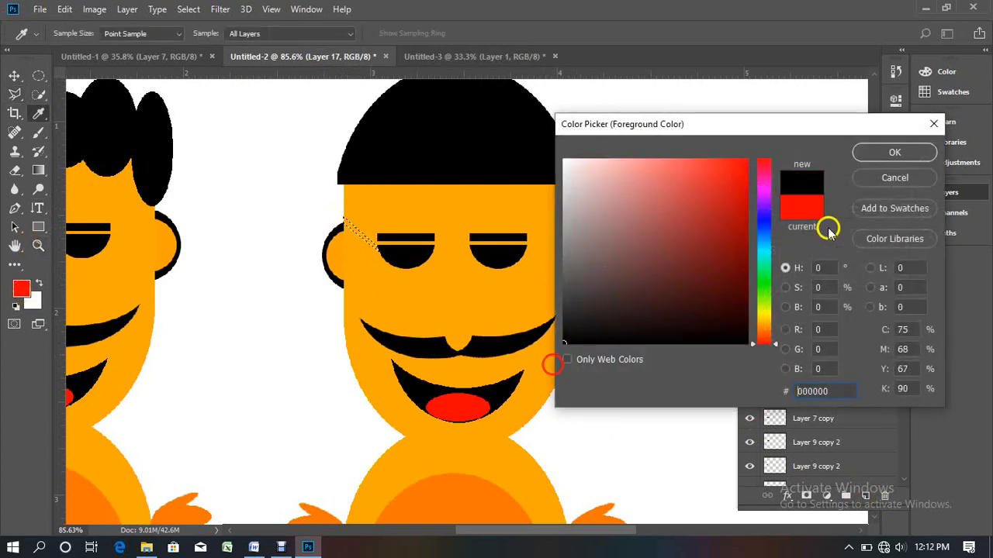
{"action": "left_click", "coordinate": [871, 155]}
{"action": "key", "text": "l"}
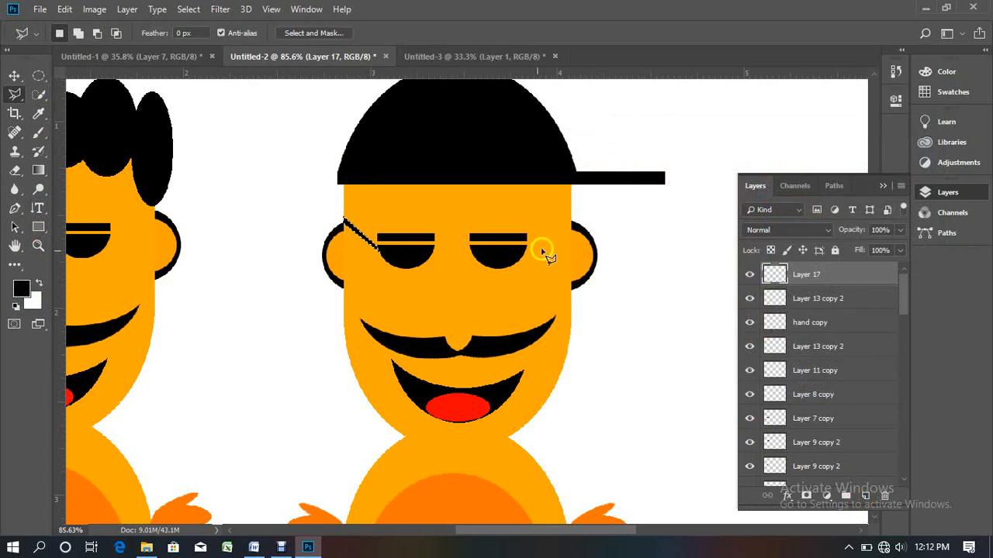
- Outline a matching thin diagonal strip from the right eye's outer corner to the head's right edge and fill it black on a new layer
{"action": "scroll", "coordinate": [547, 252], "scroll_direction": "up", "scroll_amount": 3}
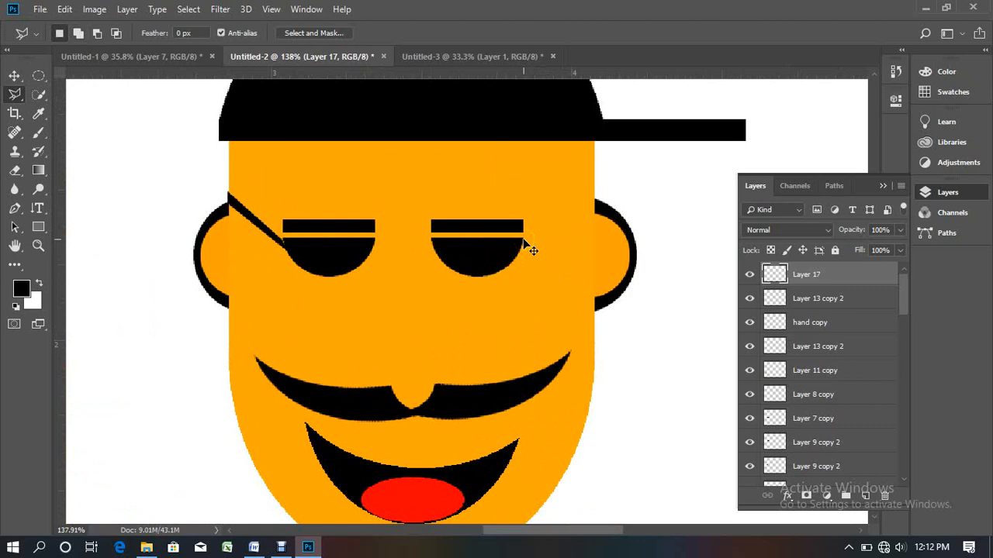
{"action": "left_click", "coordinate": [523, 244]}
{"action": "left_click", "coordinate": [596, 194]}
{"action": "left_click", "coordinate": [595, 200]}
{"action": "left_click", "coordinate": [524, 243]}
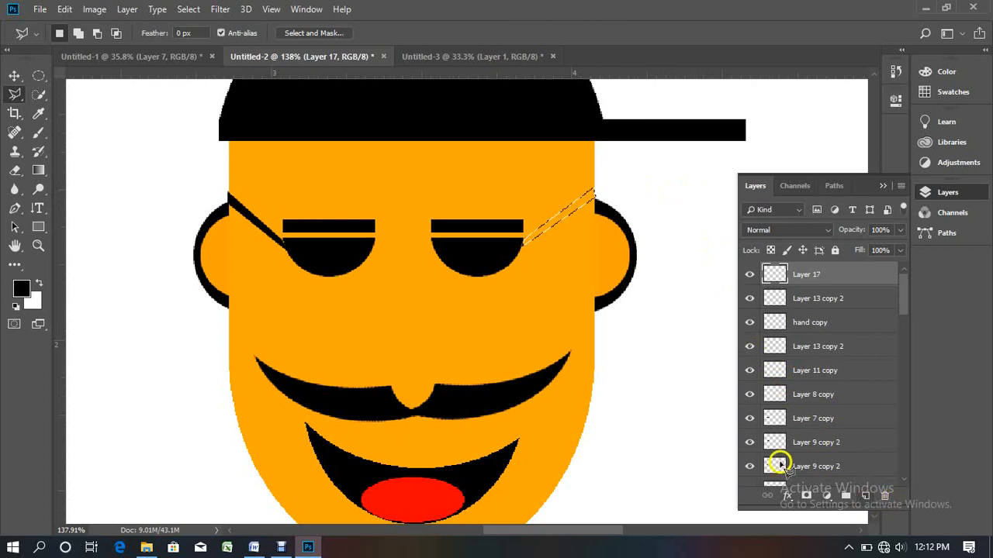
{"action": "left_click", "coordinate": [868, 495]}
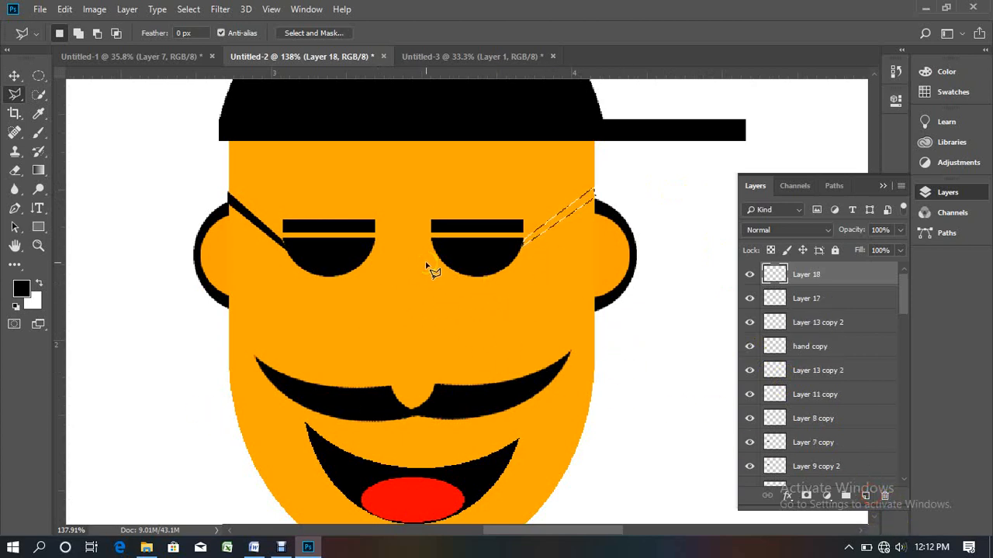
{"action": "key", "text": "alt+BackSpace"}
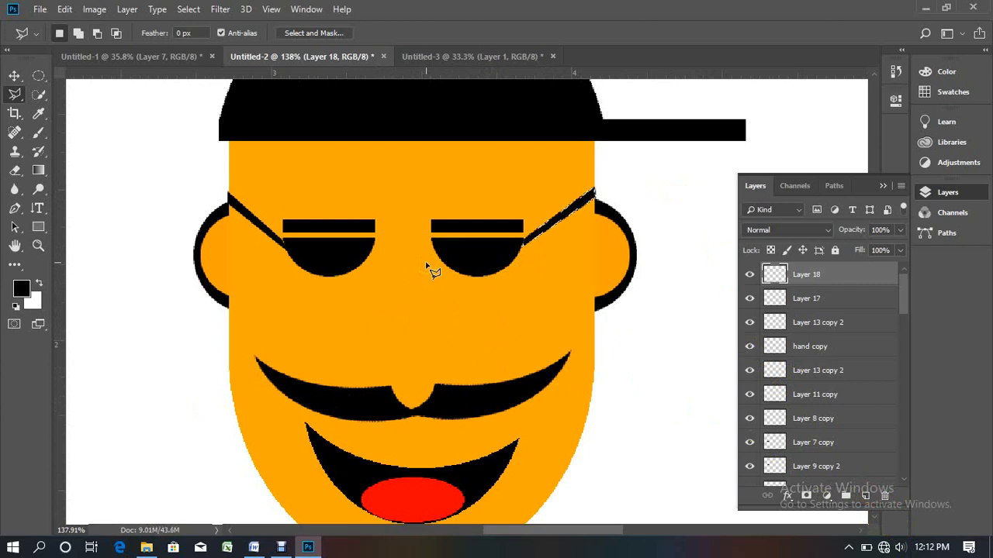
{"action": "left_click", "coordinate": [14, 76]}
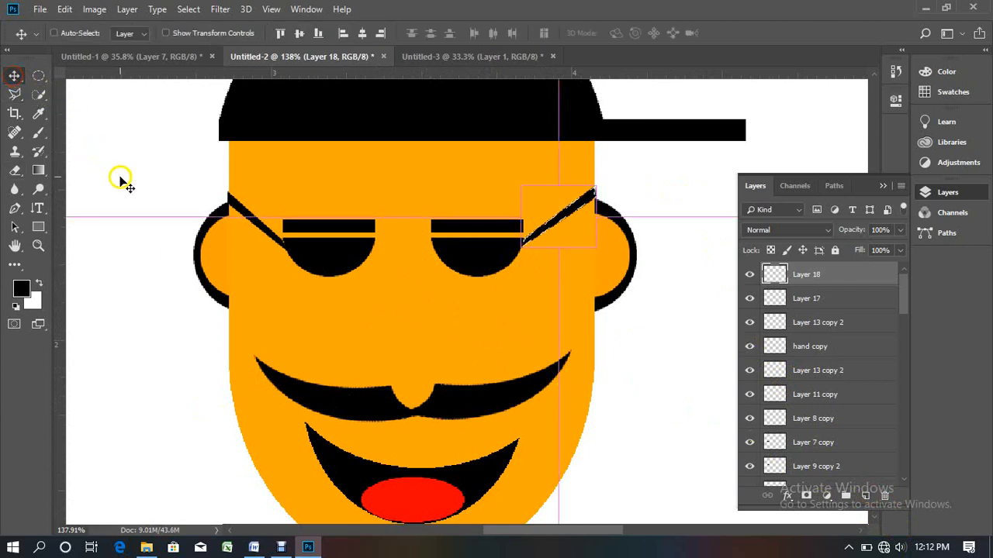
- Deselect the right strip and outline a thin horizontal bridge between the two eyes with the Rectangular Marquee tool
{"action": "key", "text": "ctrl+d"}
{"action": "left_click", "coordinate": [184, 301], "text": "ctrl"}
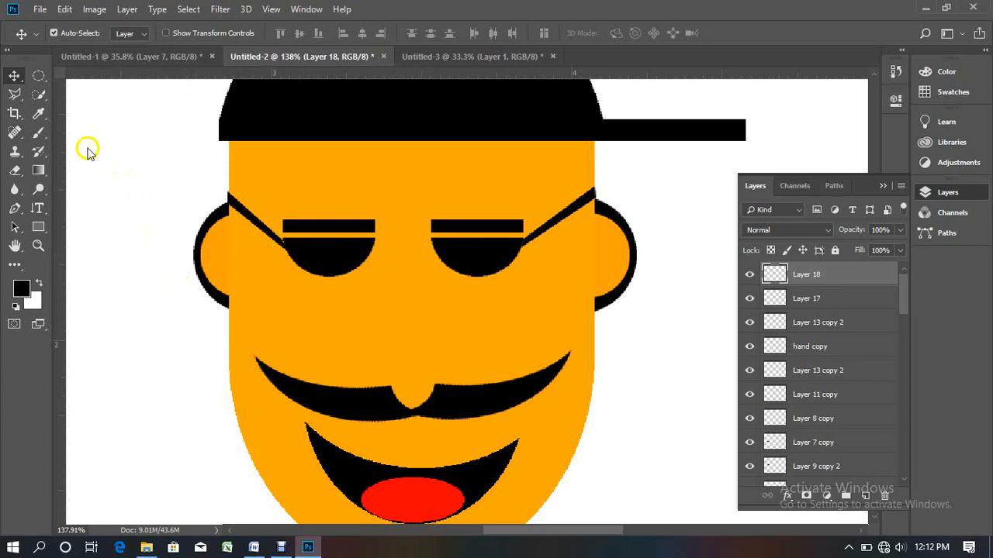
{"action": "left_click", "coordinate": [38, 76]}
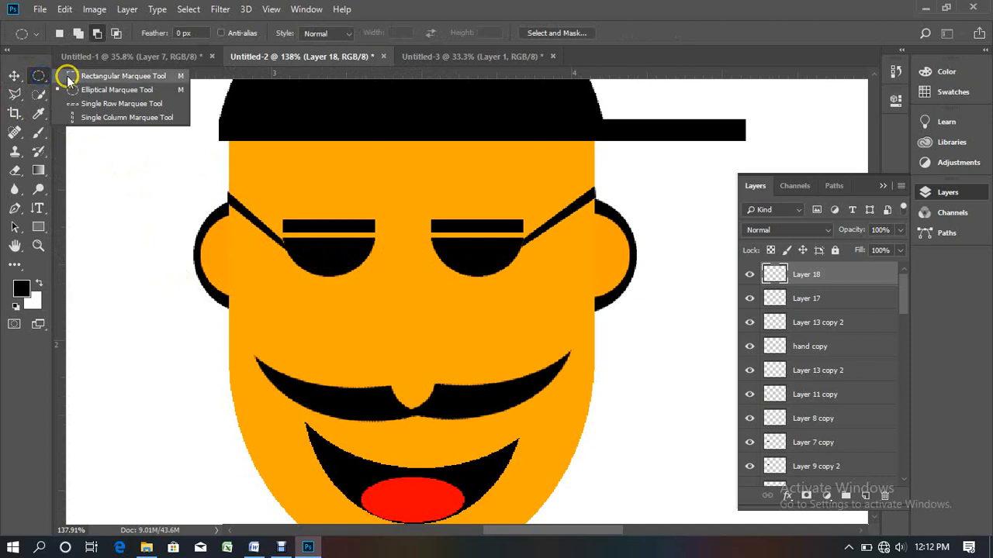
{"action": "left_click", "coordinate": [66, 75]}
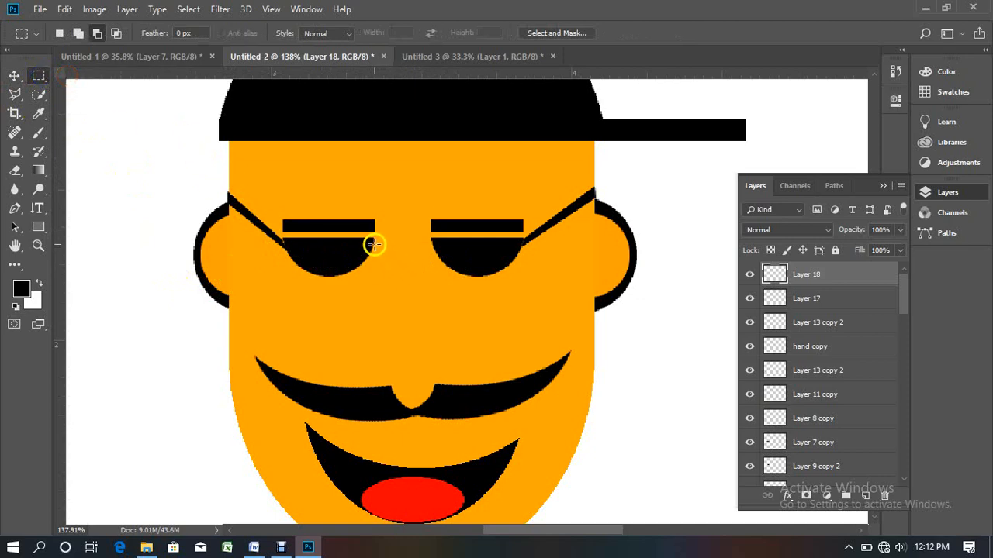
{"action": "left_click_drag", "start_coordinate": [373, 245], "coordinate": [437, 247]}
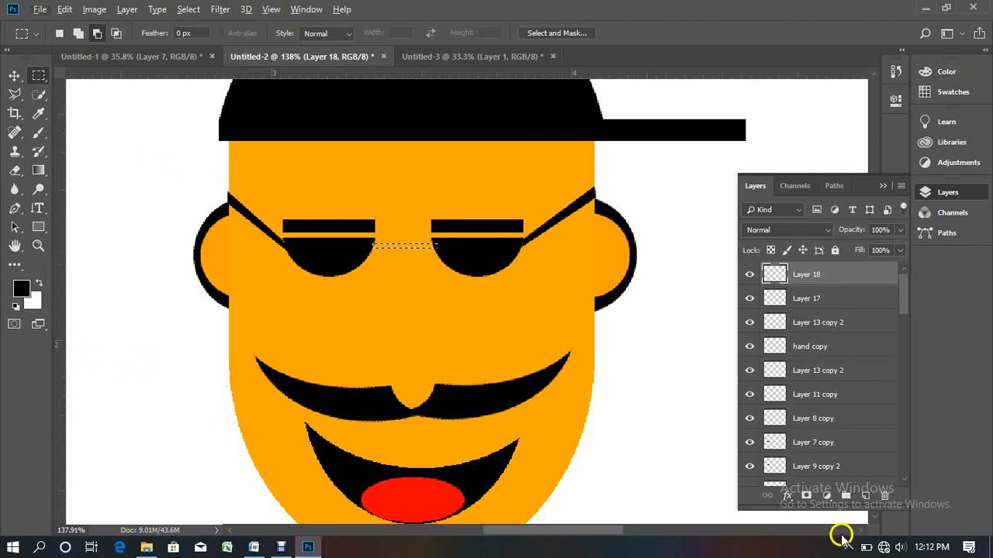
- Fill the bridge selection between the eyes with black on a new layer and deselect it
{"action": "left_click", "coordinate": [862, 495]}
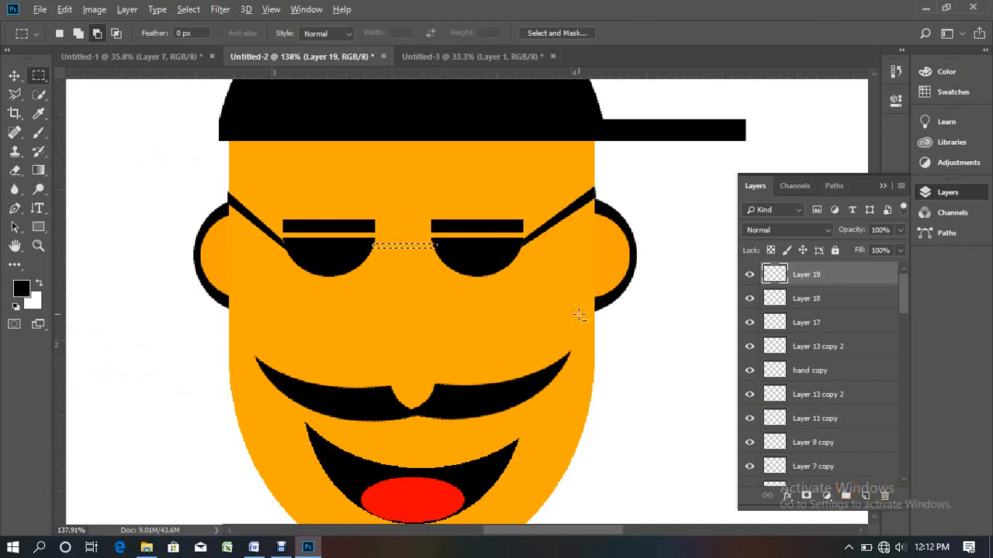
{"action": "scroll", "coordinate": [579, 314], "scroll_direction": "down", "scroll_amount": 5}
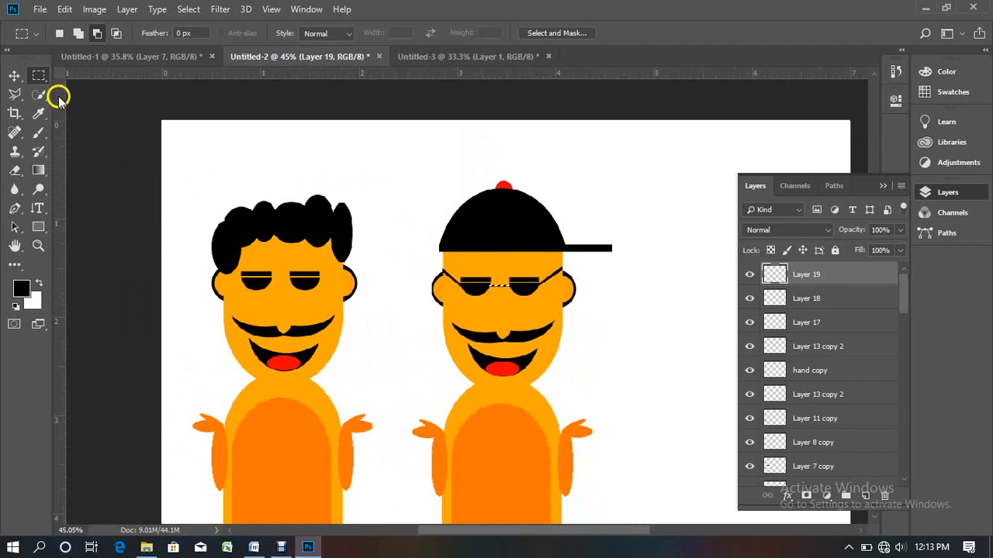
{"action": "key", "text": "ctrl+d"}
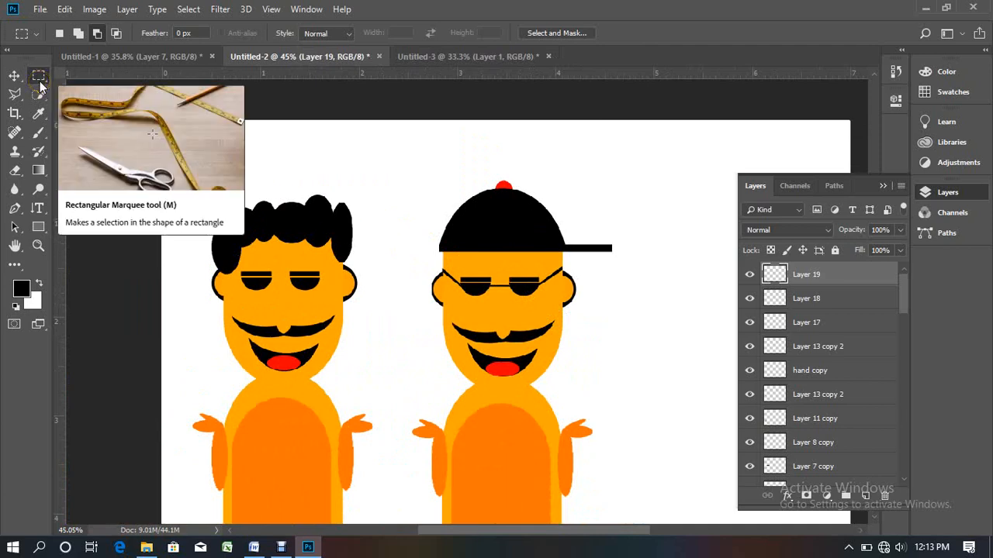
{"action": "left_click", "coordinate": [14, 73]}
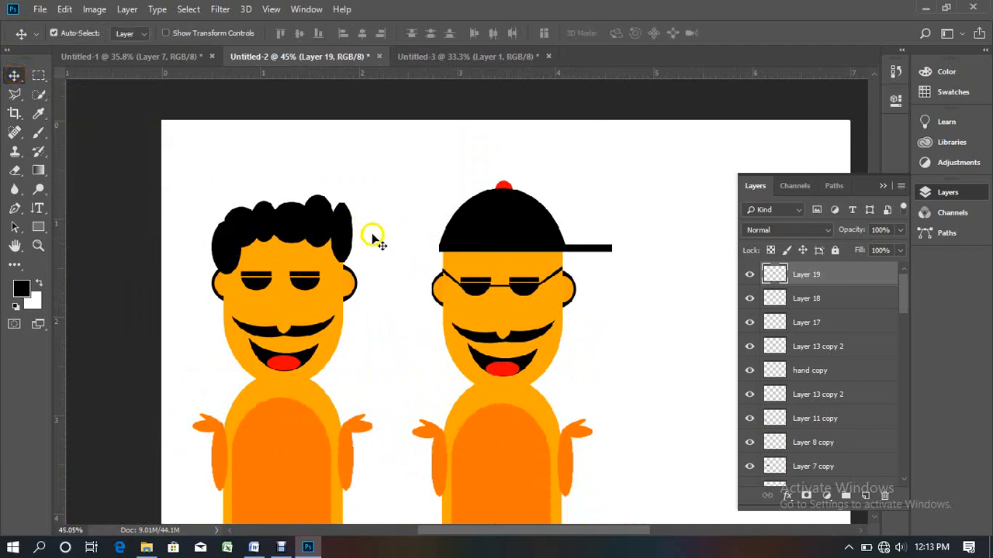
{"action": "scroll", "coordinate": [566, 347], "scroll_direction": "down", "scroll_amount": 3}
{"action": "left_click", "coordinate": [525, 386]}
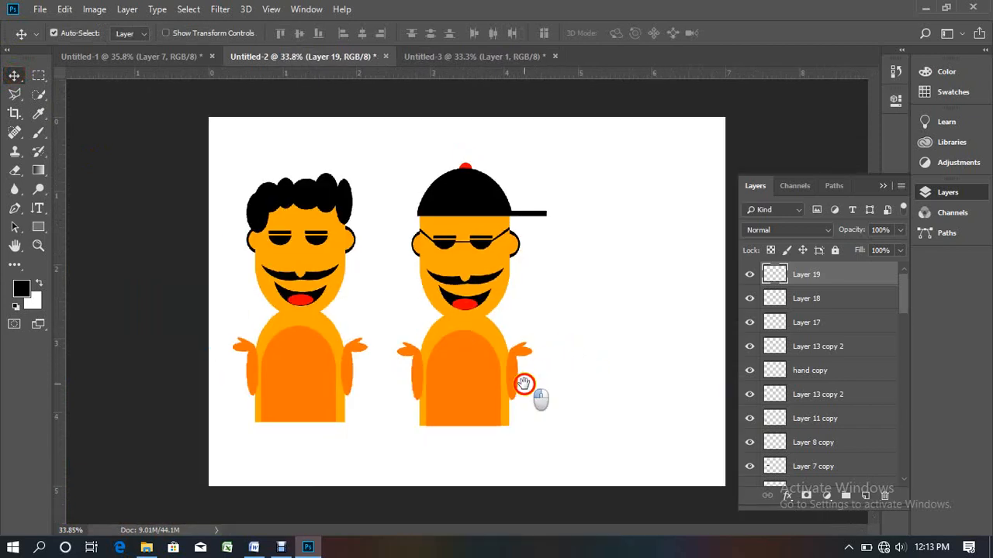
- Try to nudge the cap dome and red button slightly down without the brim, and undo the move
{"action": "left_click", "coordinate": [552, 306]}
{"action": "left_click", "coordinate": [464, 164]}
{"action": "left_click", "coordinate": [463, 166]}
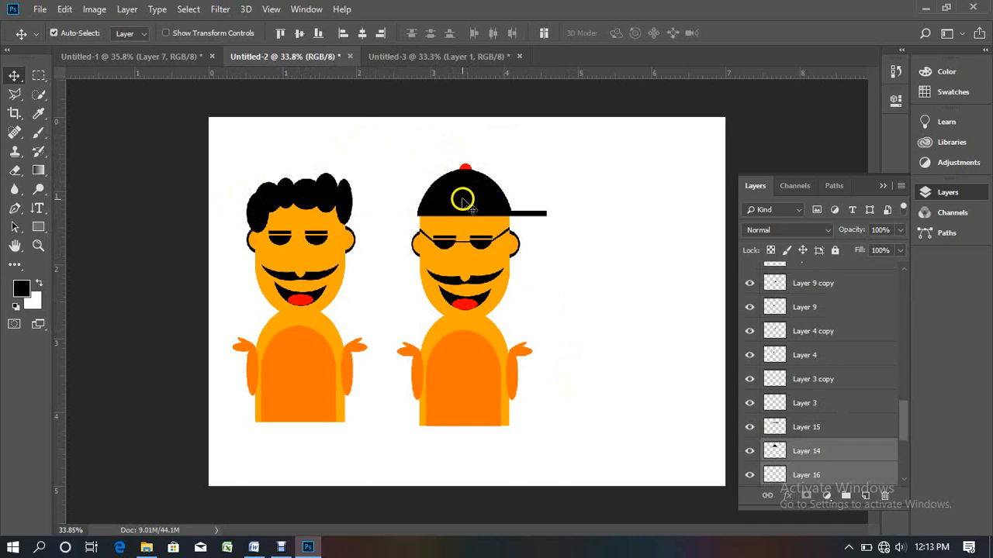
{"action": "key", "text": "shift+Down"}
{"action": "key", "text": "shift+Down"}
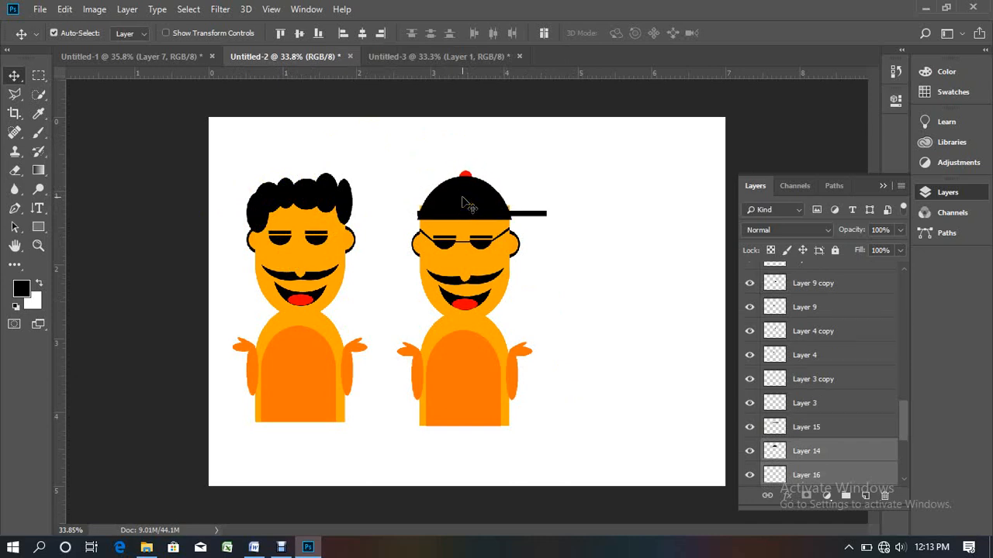
{"action": "key", "text": "Up"}
{"action": "key", "text": "Up"}
{"action": "key", "text": "Up"}
{"action": "key", "text": "Up"}
{"action": "key", "text": "Up"}
{"action": "key", "text": "Up"}
{"action": "key", "text": "Up"}
{"action": "key", "text": "Up"}
{"action": "key", "text": "Up"}
{"action": "key", "text": "Up"}
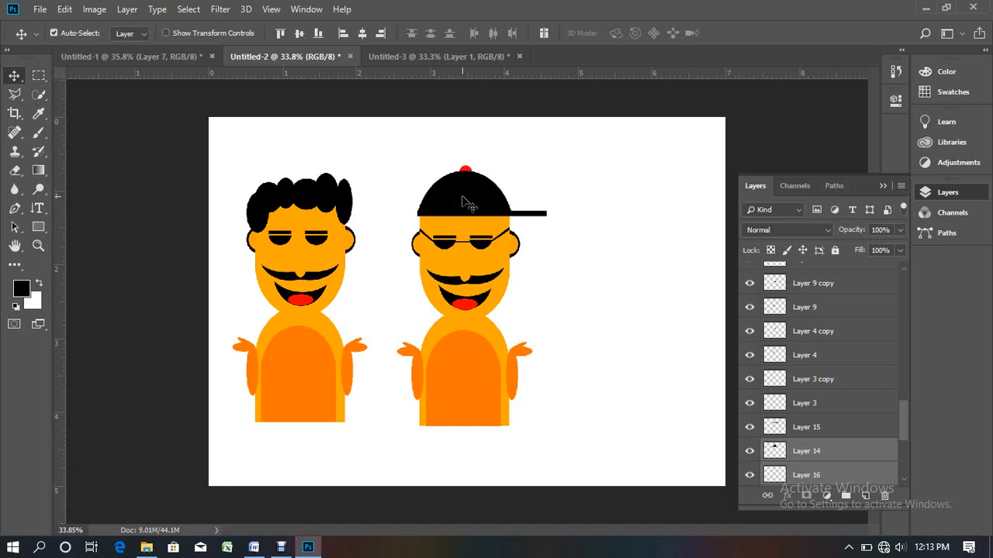
{"action": "left_click", "coordinate": [561, 174]}
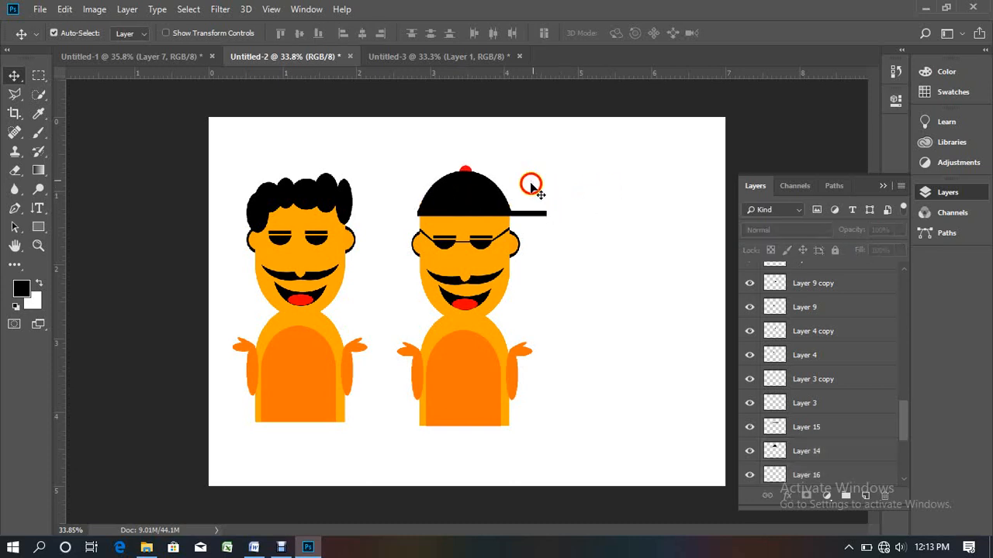
{"action": "left_click", "coordinate": [470, 175]}
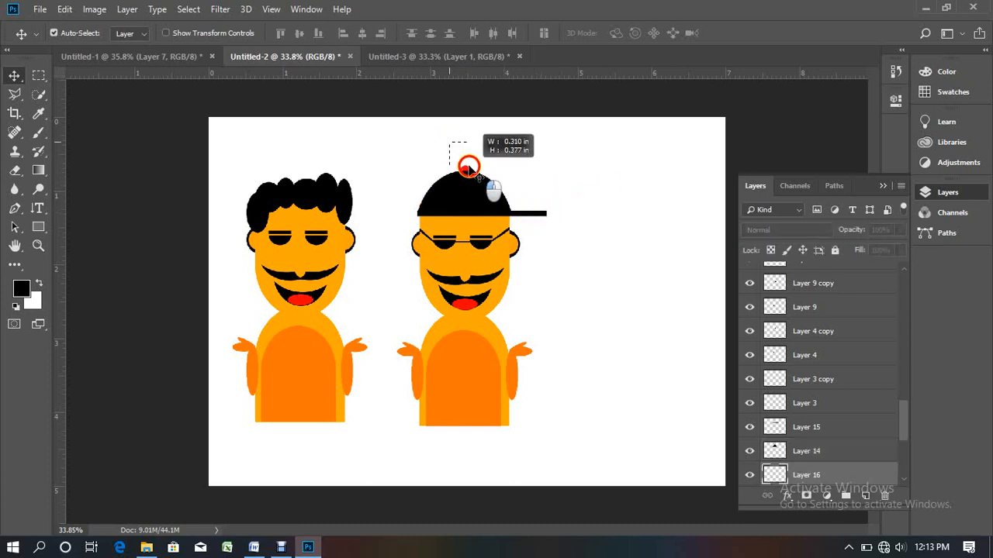
{"action": "left_click", "coordinate": [539, 216]}
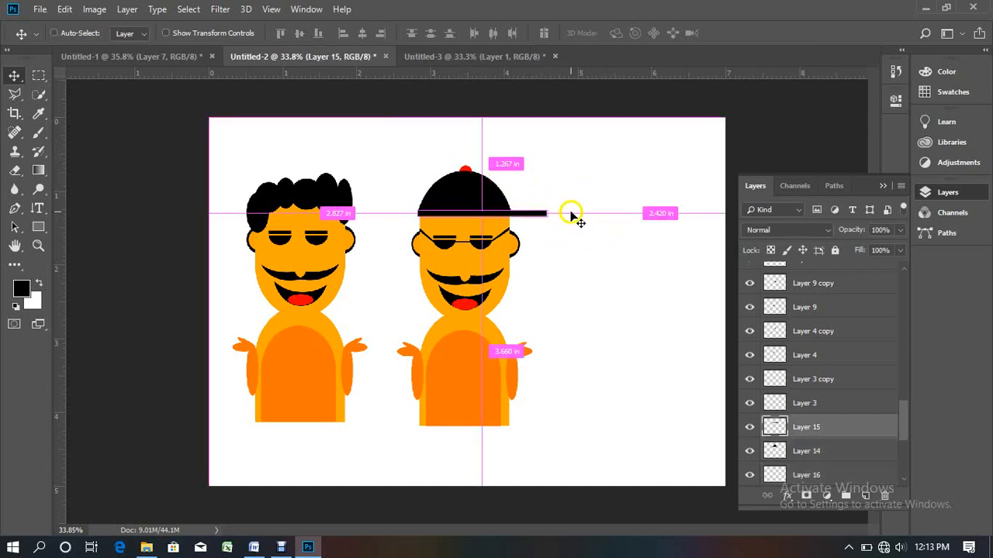
{"action": "key", "text": "ctrl+z"}
- Select the cap dome, red button and brim together, nudge them slightly down on the head, and deselect them
{"action": "left_click_drag", "start_coordinate": [434, 152], "coordinate": [477, 178]}
{"action": "left_click", "coordinate": [537, 215], "text": "shift"}
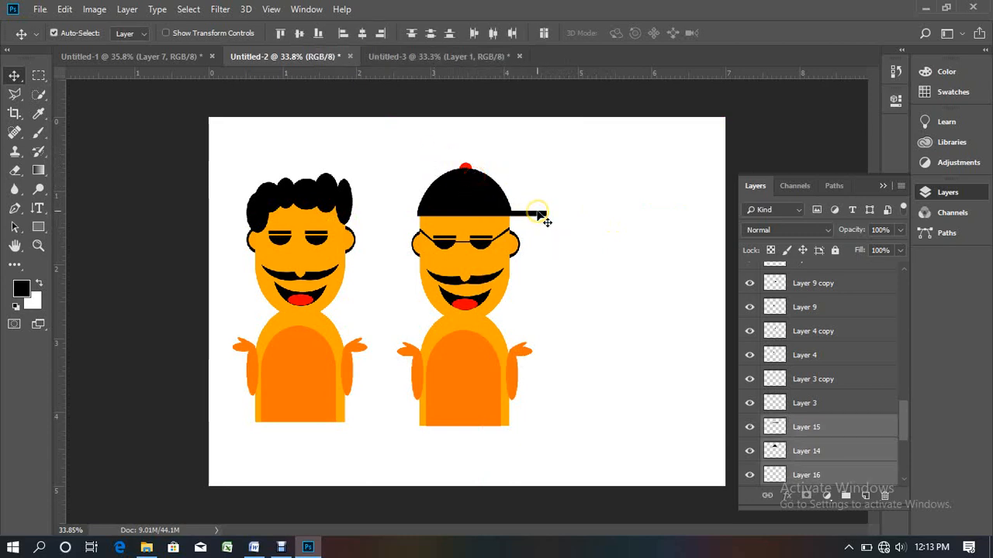
{"action": "key", "text": "Down"}
{"action": "key", "text": "Down"}
{"action": "key", "text": "Down"}
{"action": "key", "text": "Down"}
{"action": "key", "text": "Down"}
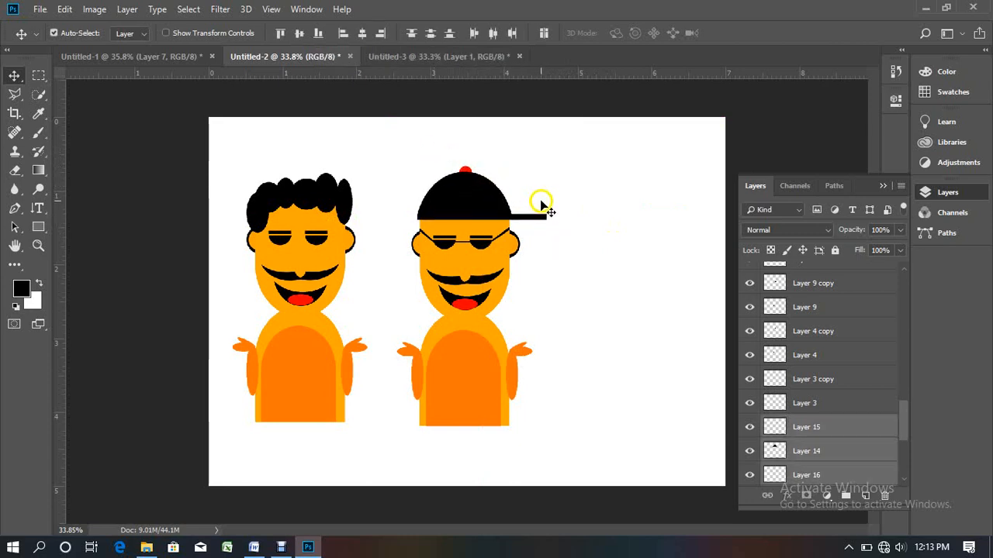
{"action": "left_click", "coordinate": [543, 200]}
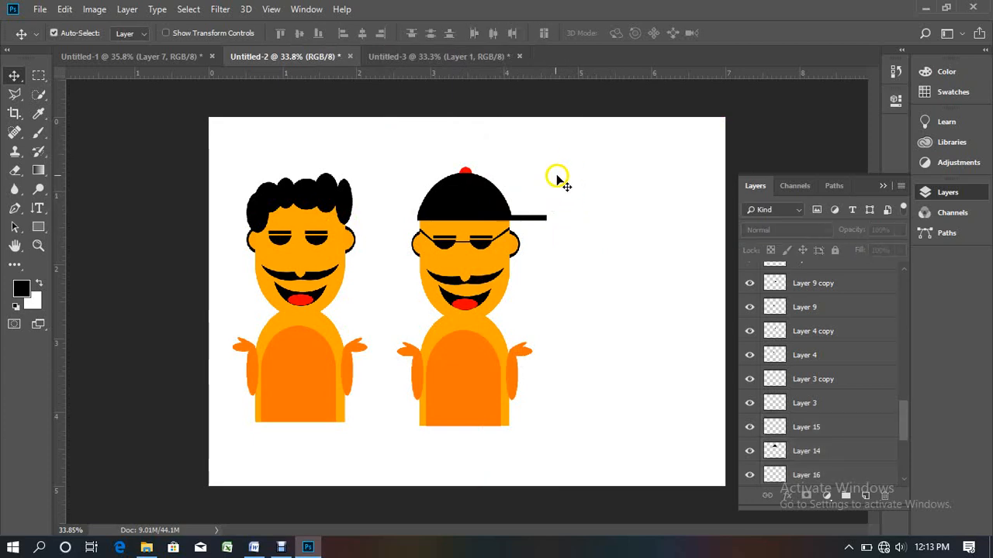
- Move both characters together so their bodies rest on the canvas's bottom edge, more centred horizontally, and deselect them
{"action": "left_click_drag", "start_coordinate": [240, 133], "coordinate": [589, 419]}
{"action": "left_click_drag", "start_coordinate": [487, 366], "coordinate": [541, 417]}
{"action": "left_click", "coordinate": [640, 351]}
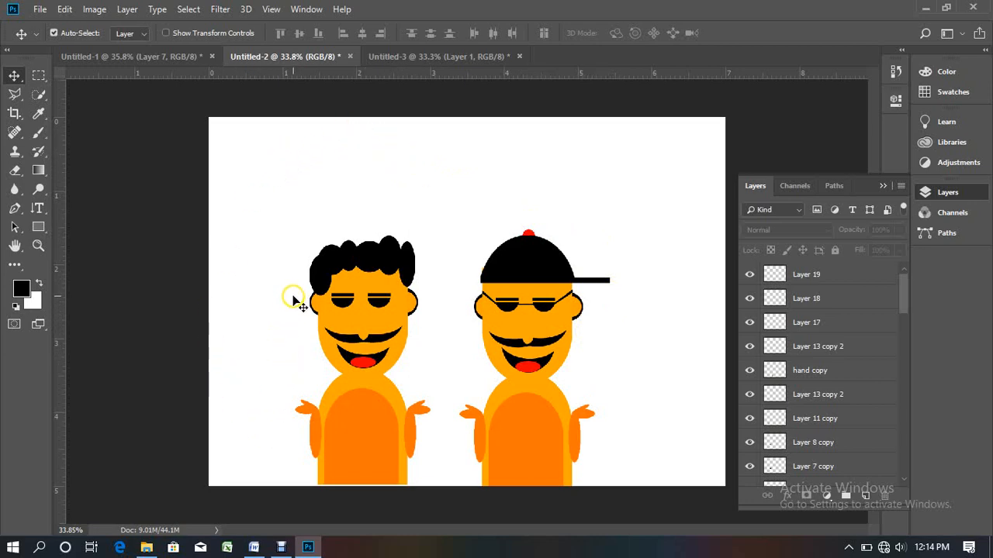
- Group all layers of the curly-haired character, and put all layers of the capped character into a second group
{"action": "scroll", "coordinate": [861, 416], "scroll_direction": "down", "scroll_amount": 3}
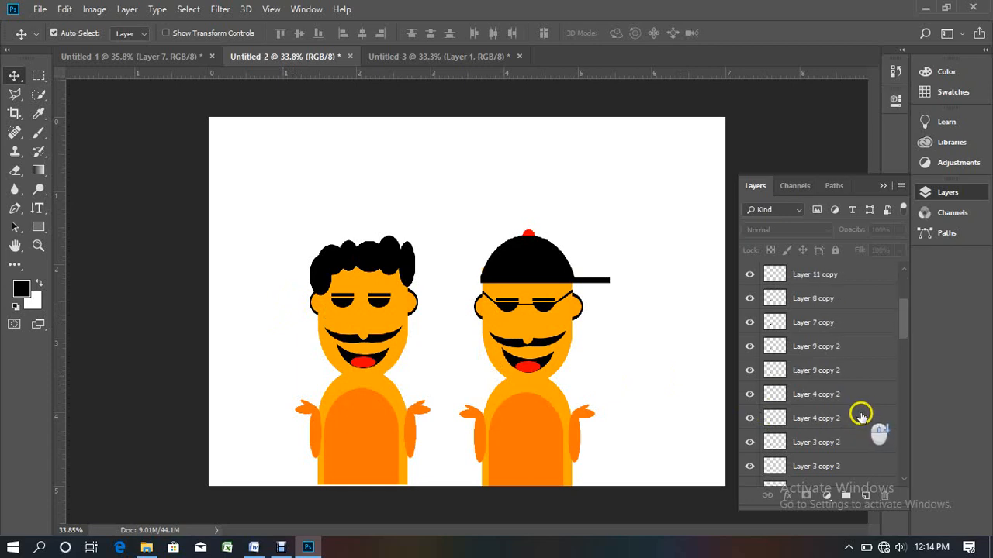
{"action": "scroll", "coordinate": [861, 417], "scroll_direction": "down", "scroll_amount": 2}
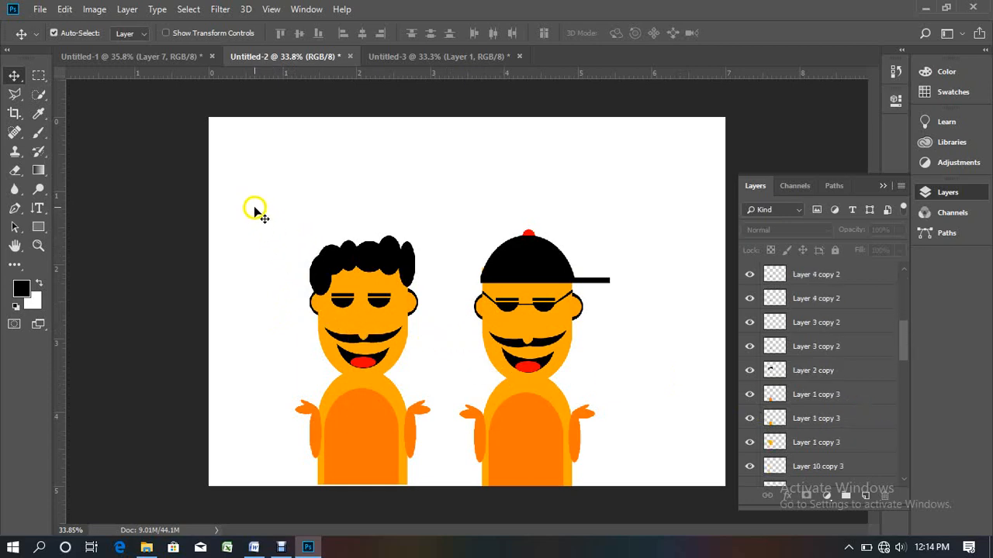
{"action": "left_click_drag", "start_coordinate": [254, 208], "coordinate": [440, 479]}
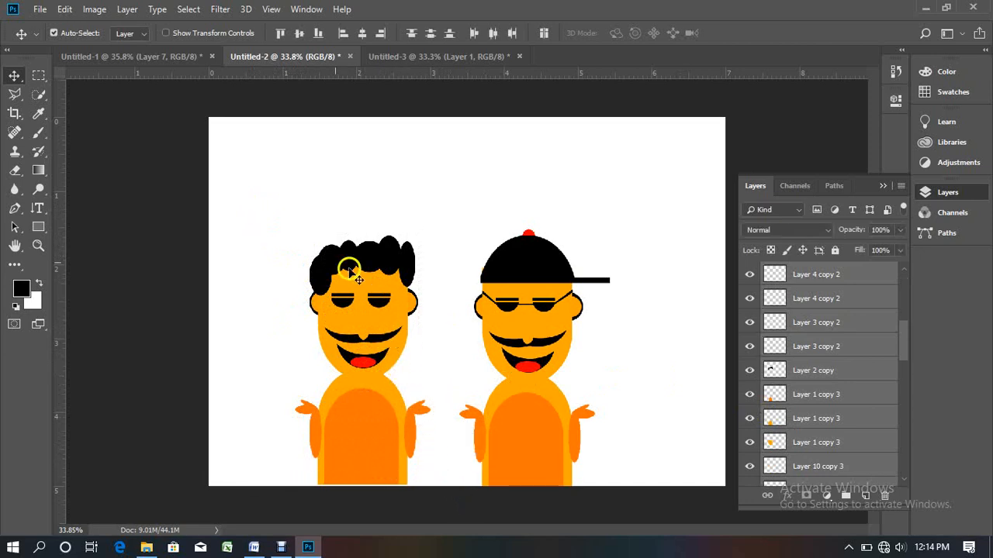
{"action": "left_click_drag", "start_coordinate": [243, 217], "coordinate": [446, 475]}
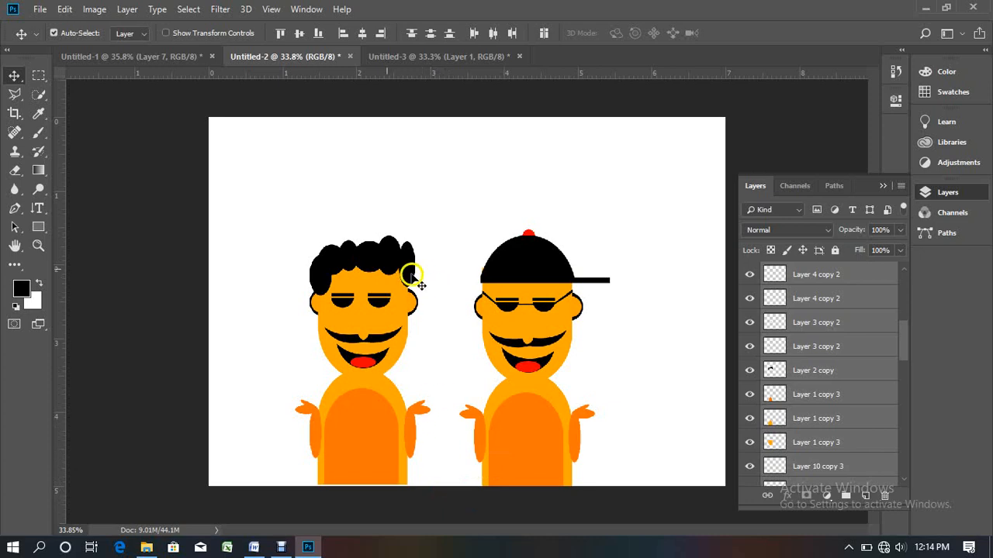
{"action": "left_click_drag", "start_coordinate": [237, 212], "coordinate": [448, 483]}
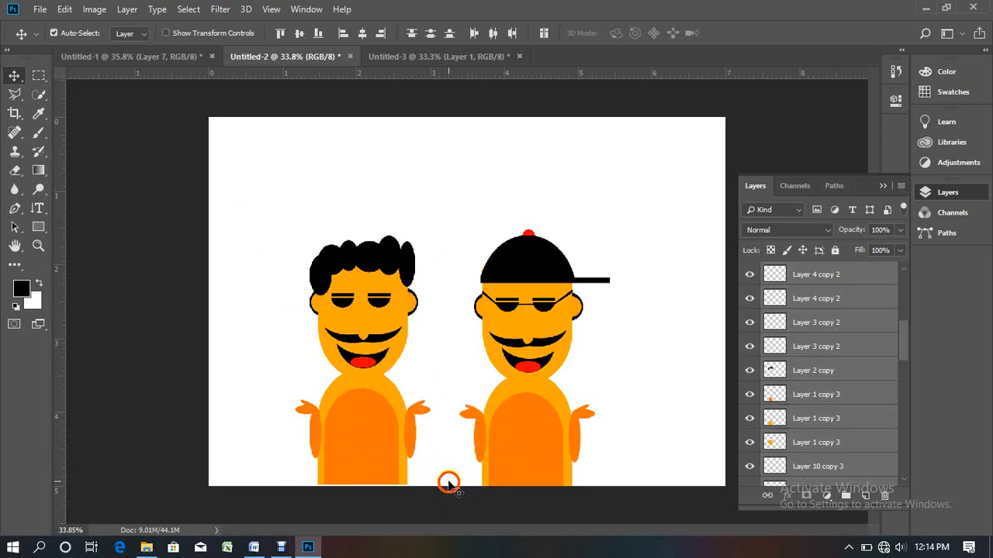
{"action": "left_click_drag", "start_coordinate": [277, 207], "coordinate": [437, 462]}
{"action": "left_click_drag", "start_coordinate": [452, 214], "coordinate": [624, 482]}
{"action": "left_click_drag", "start_coordinate": [264, 200], "coordinate": [440, 474]}
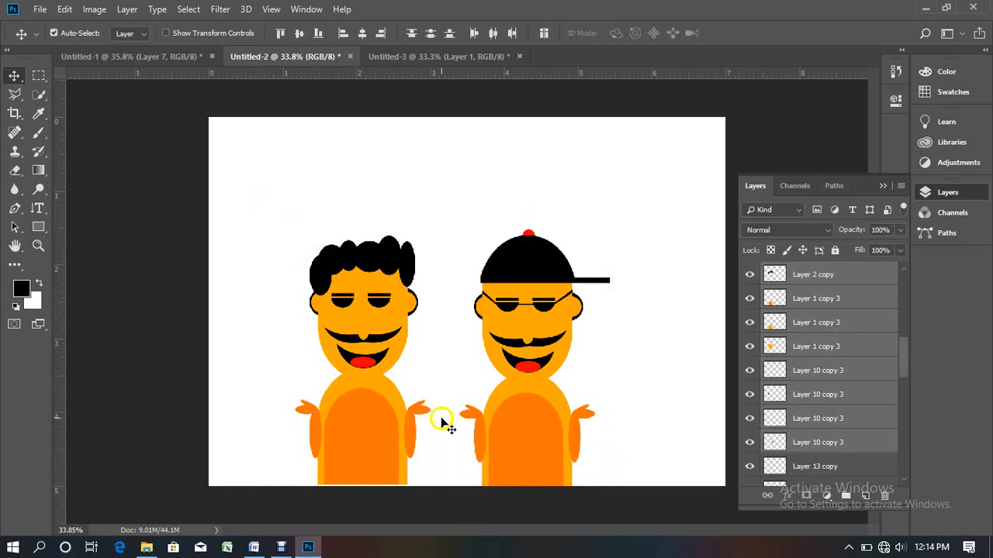
{"action": "key", "text": "ctrl"}
{"action": "key", "text": "ctrl+g"}
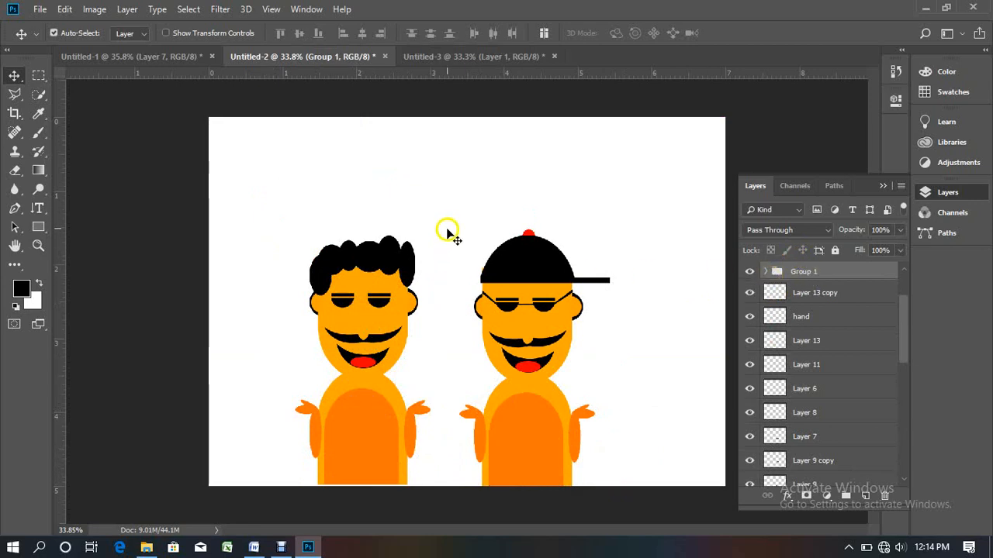
{"action": "left_click_drag", "start_coordinate": [448, 227], "coordinate": [651, 478]}
{"action": "key", "text": "ctrl+g"}
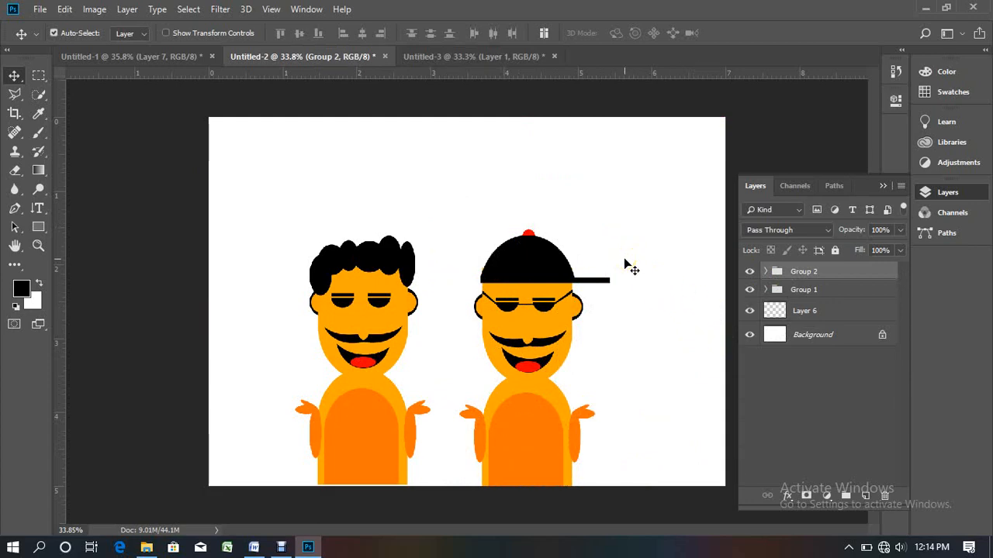
- Examine which layers Group 1 and Group 2 contain for the curly-haired and the capped character
{"action": "left_click", "coordinate": [373, 318]}
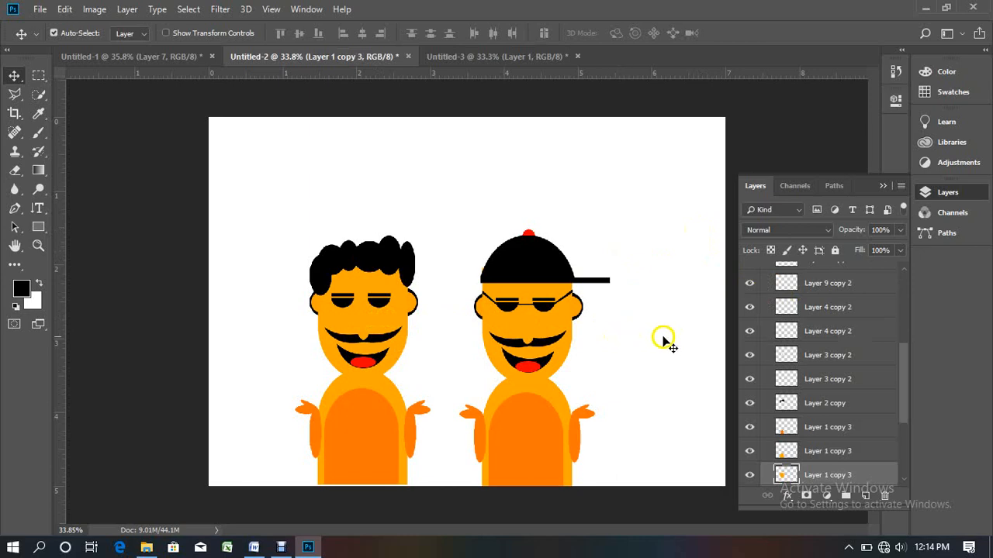
{"action": "scroll", "coordinate": [757, 343], "scroll_direction": "up", "scroll_amount": 3}
{"action": "scroll", "coordinate": [757, 344], "scroll_direction": "up", "scroll_amount": 2}
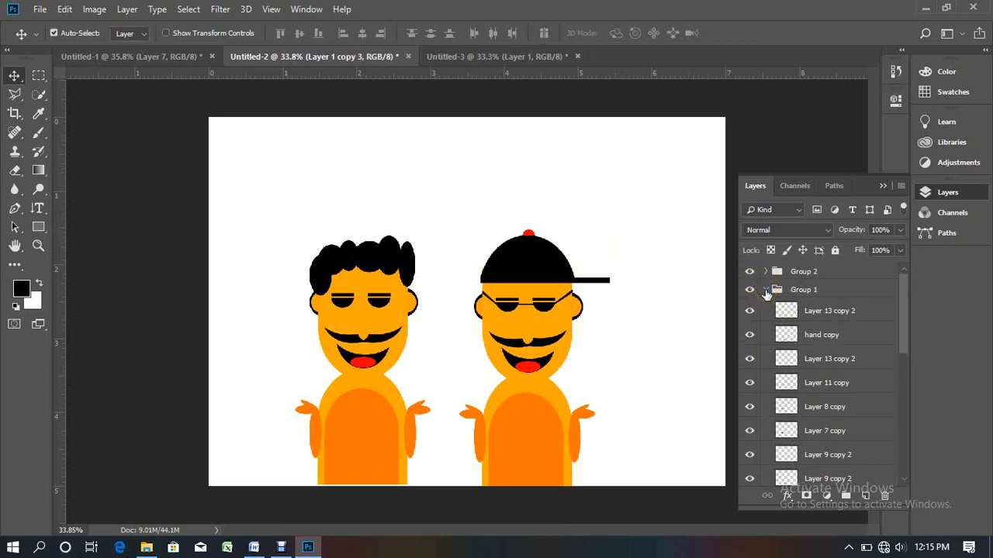
{"action": "left_click", "coordinate": [765, 290]}
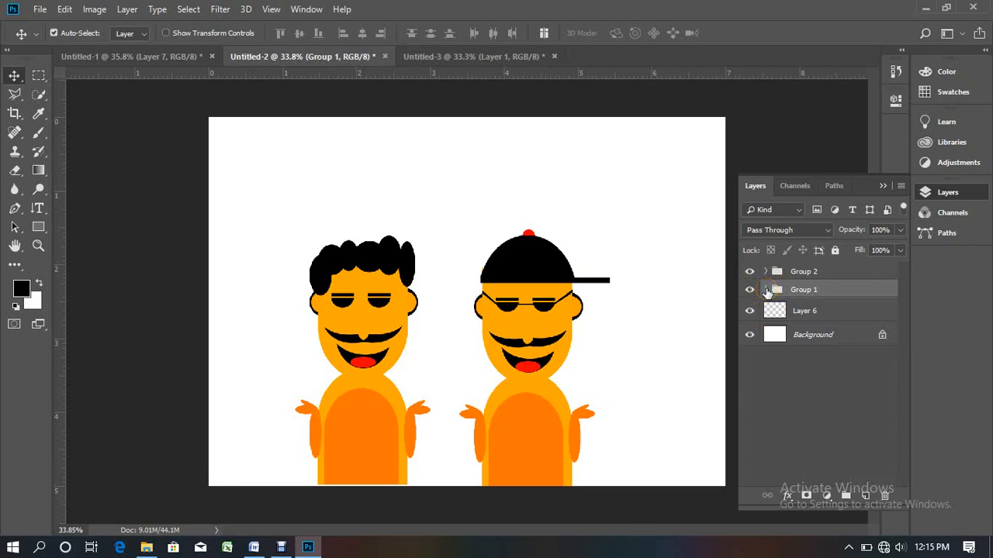
{"action": "left_click", "coordinate": [765, 290]}
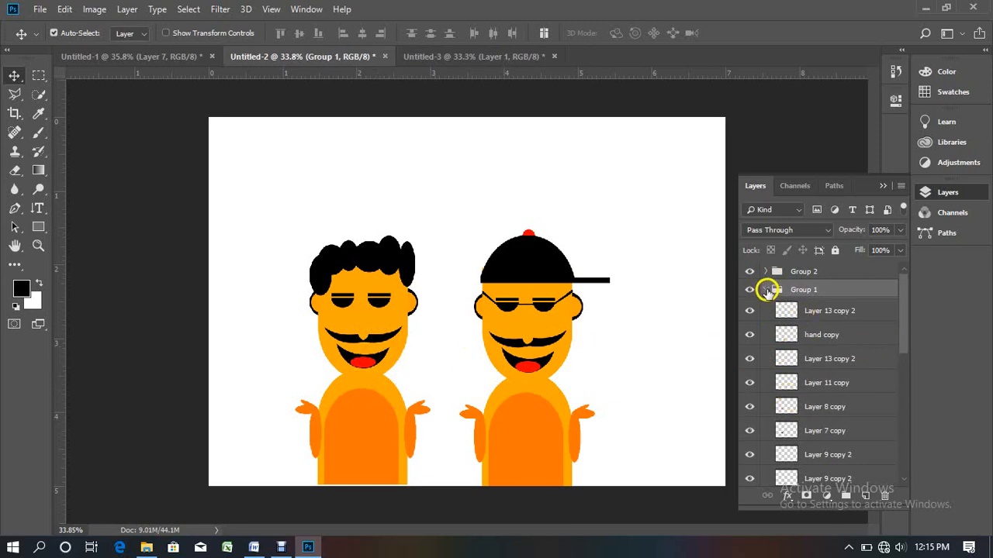
{"action": "left_click", "coordinate": [767, 290]}
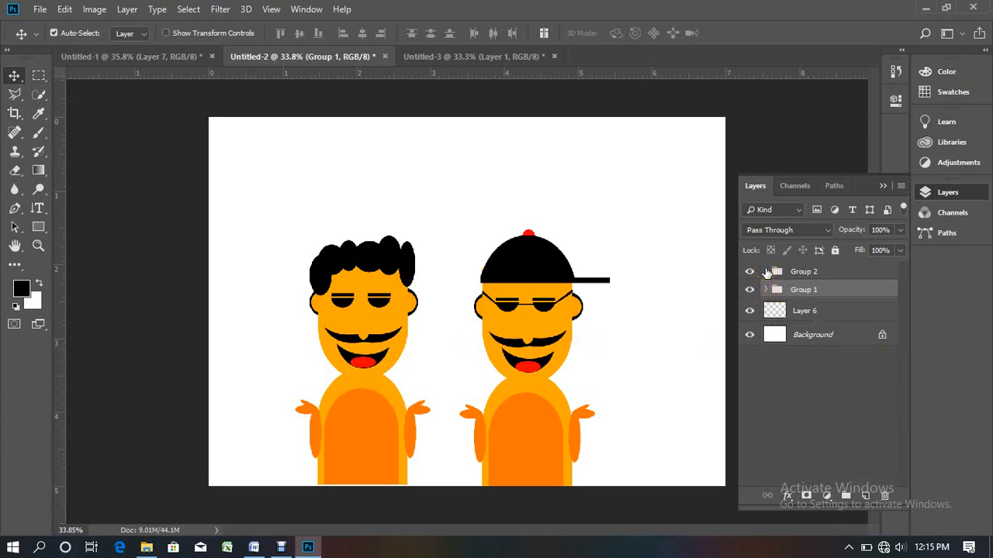
{"action": "left_click", "coordinate": [766, 272]}
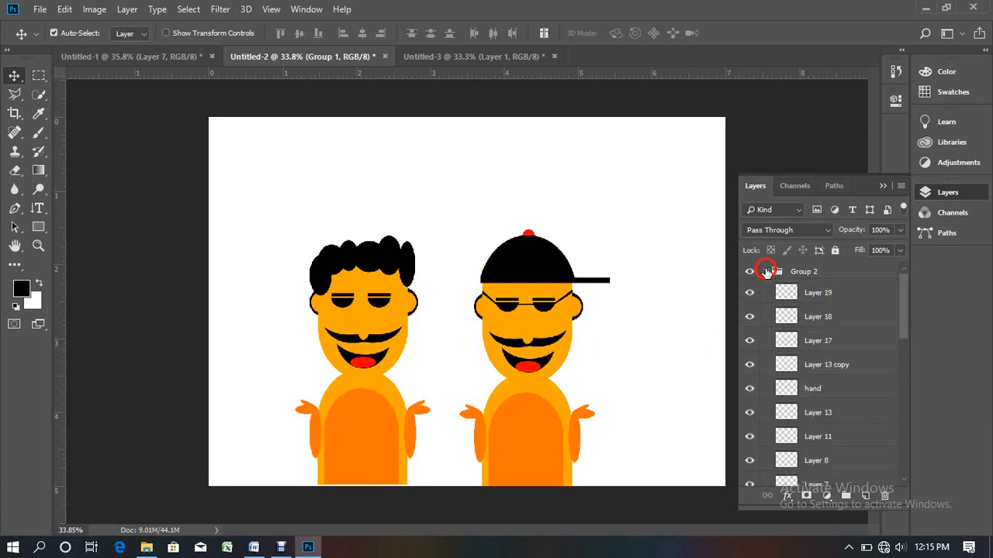
{"action": "left_click", "coordinate": [531, 334]}
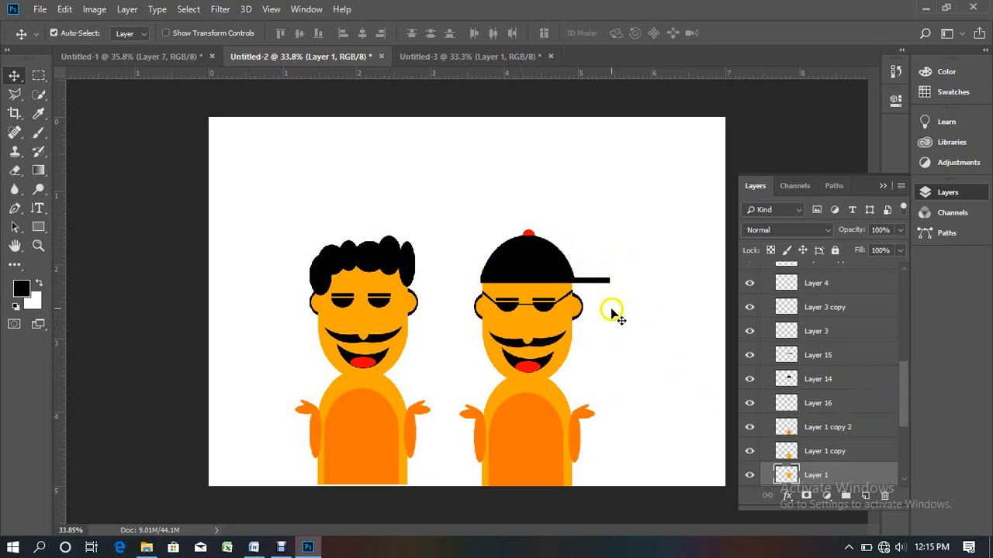
{"action": "scroll", "coordinate": [853, 377], "scroll_direction": "up", "scroll_amount": 6}
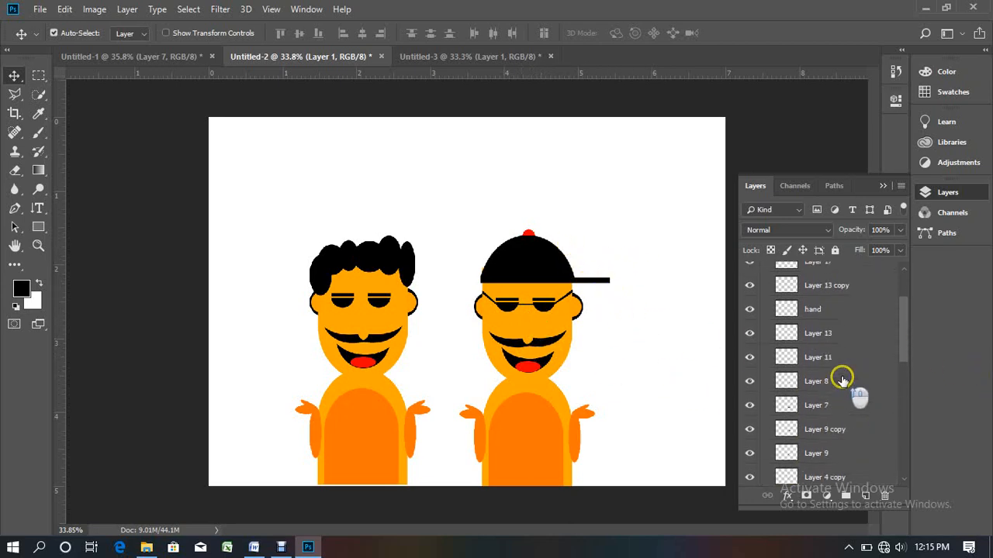
- Collapse Group 2 so that only the two character groups and the remaining layers are listed
{"action": "scroll", "coordinate": [842, 368], "scroll_direction": "up", "scroll_amount": 1}
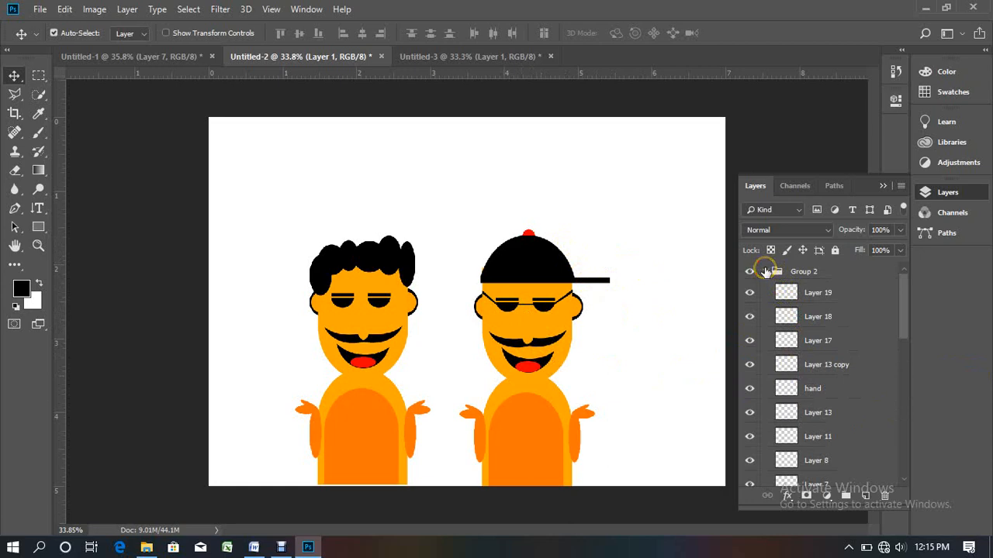
{"action": "left_click", "coordinate": [765, 272]}
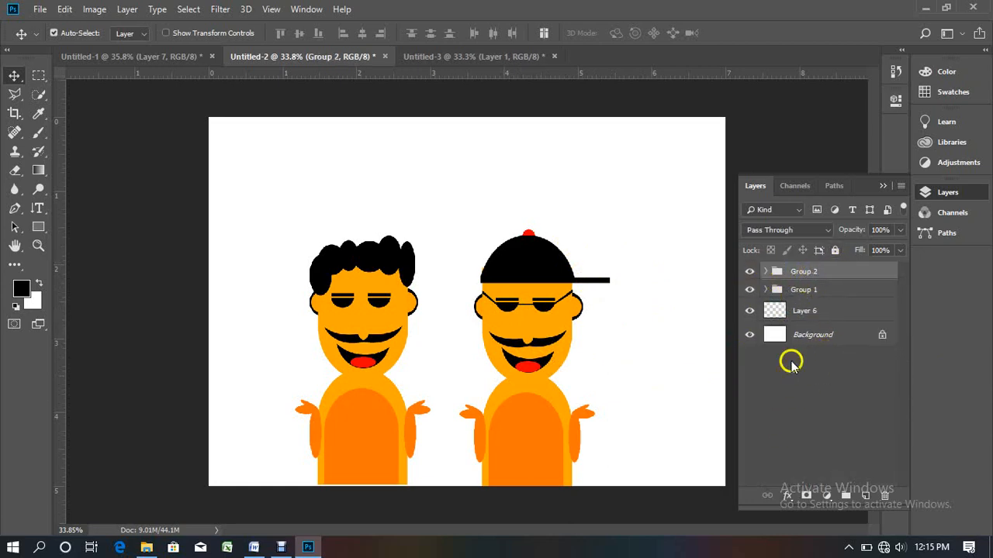
{"action": "left_click", "coordinate": [37, 11]}
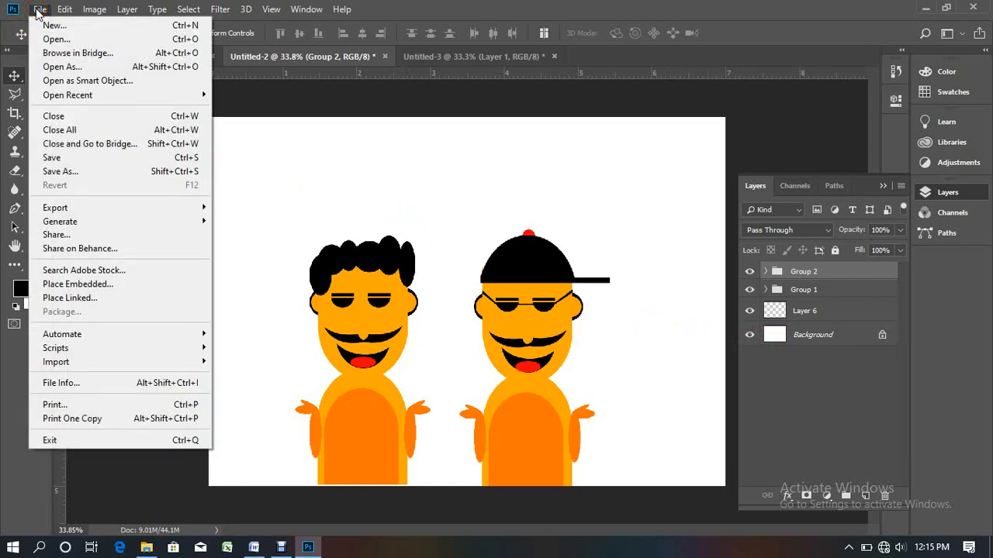
{"action": "left_click", "coordinate": [335, 174]}
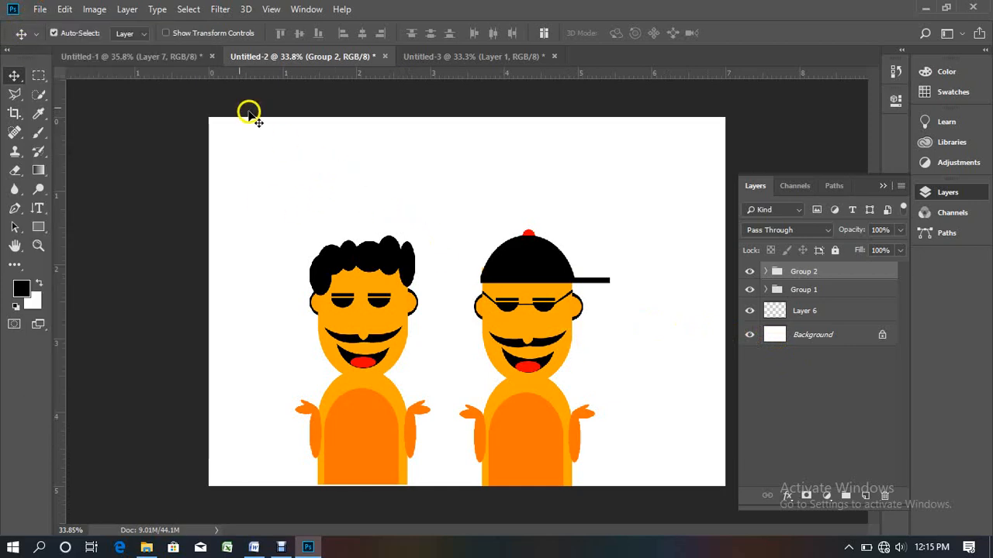
{"action": "left_click", "coordinate": [40, 10]}
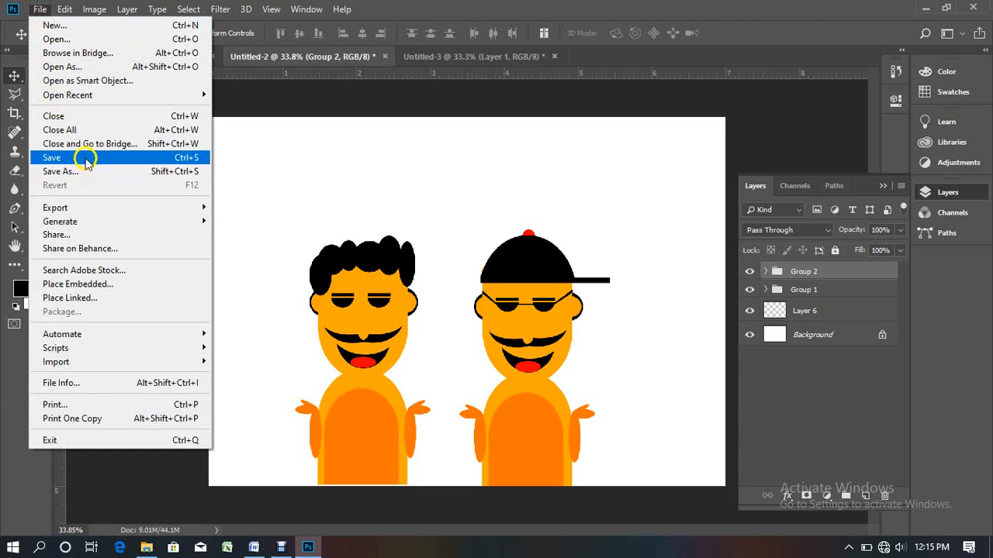
{"action": "left_click", "coordinate": [142, 159]}
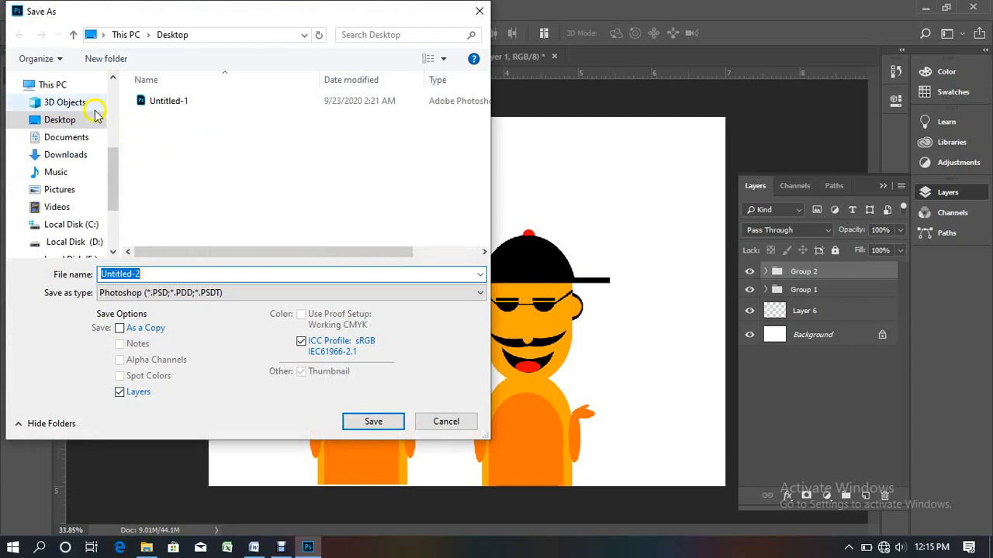
{"action": "left_click", "coordinate": [59, 124]}
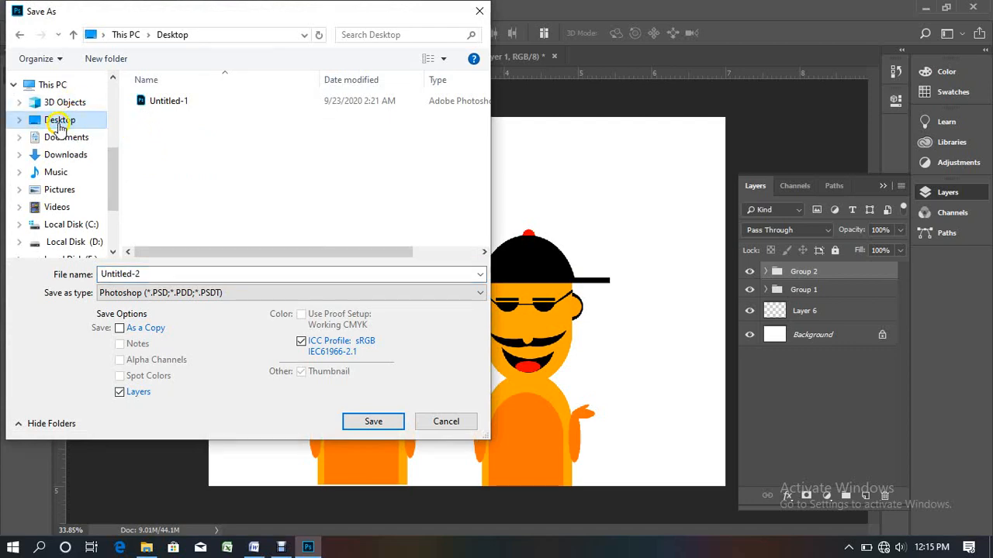
{"action": "left_click", "coordinate": [165, 274]}
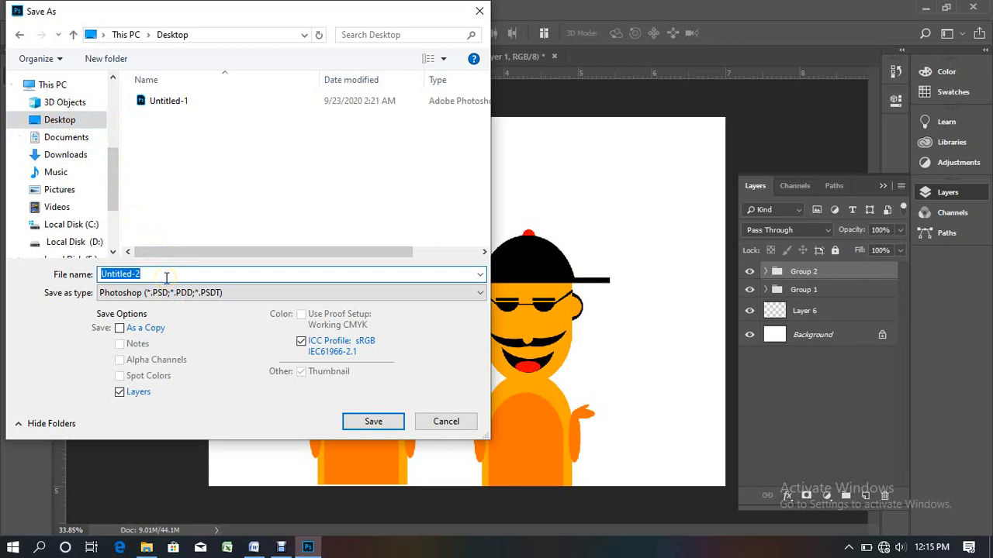
{"action": "type", "text": "cartoon"}
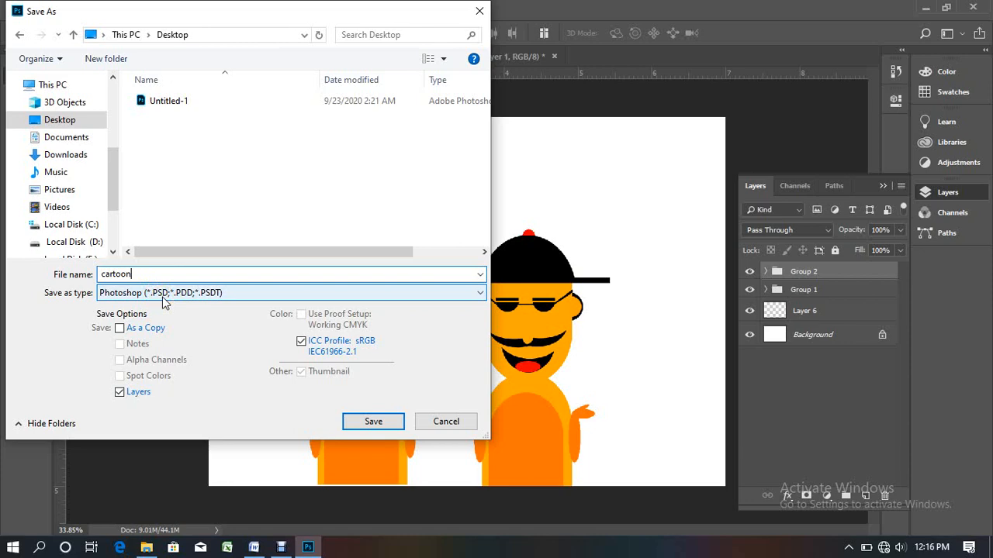
{"action": "left_click", "coordinate": [162, 294]}
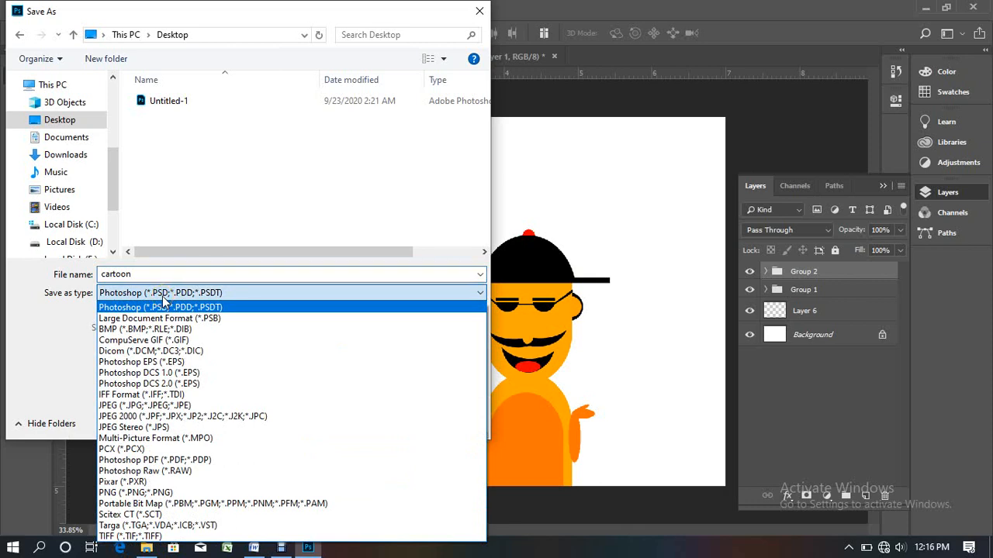
{"action": "left_click", "coordinate": [159, 294]}
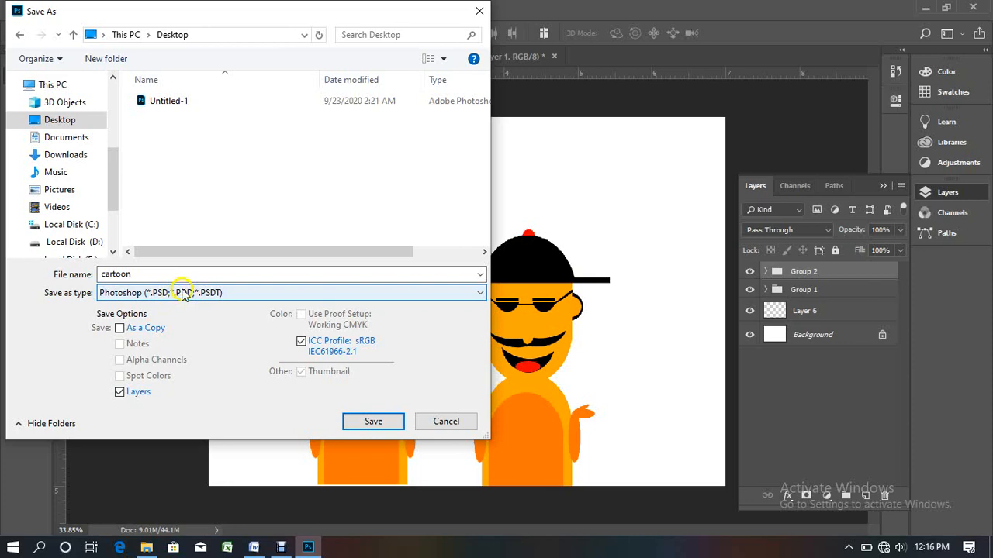
{"action": "left_click", "coordinate": [231, 295]}
{"action": "left_click", "coordinate": [237, 292]}
{"action": "left_click", "coordinate": [217, 292]}
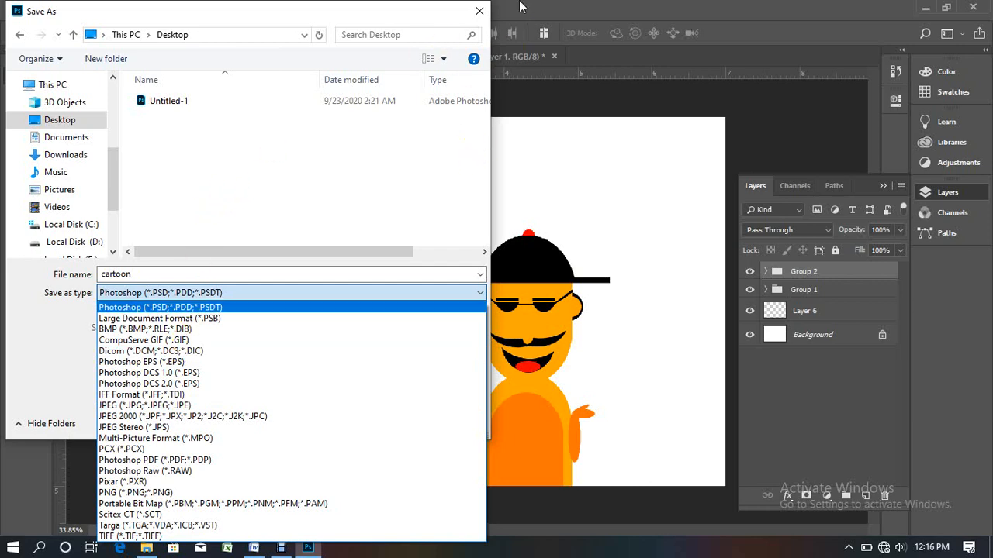
{"action": "left_click", "coordinate": [475, 15]}
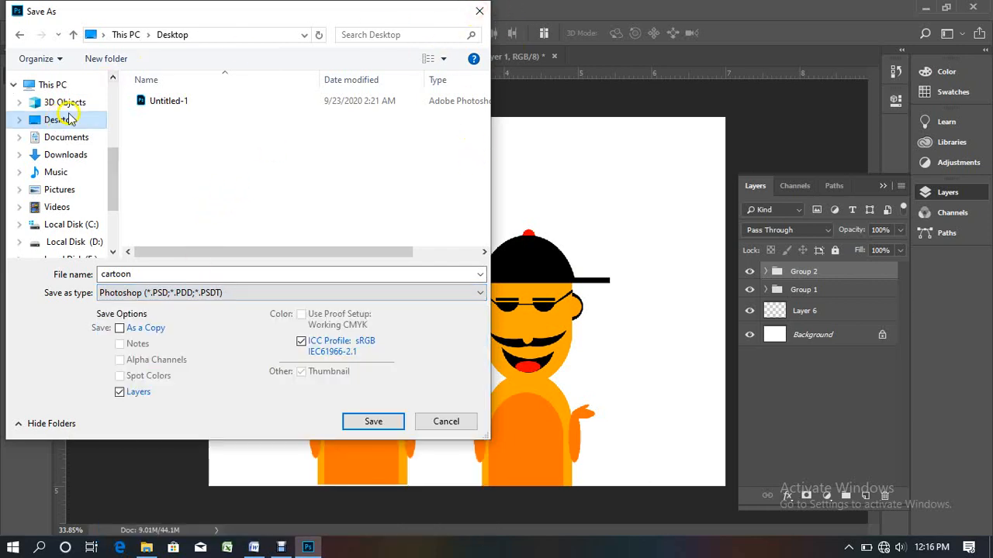
{"action": "left_click", "coordinate": [449, 421]}
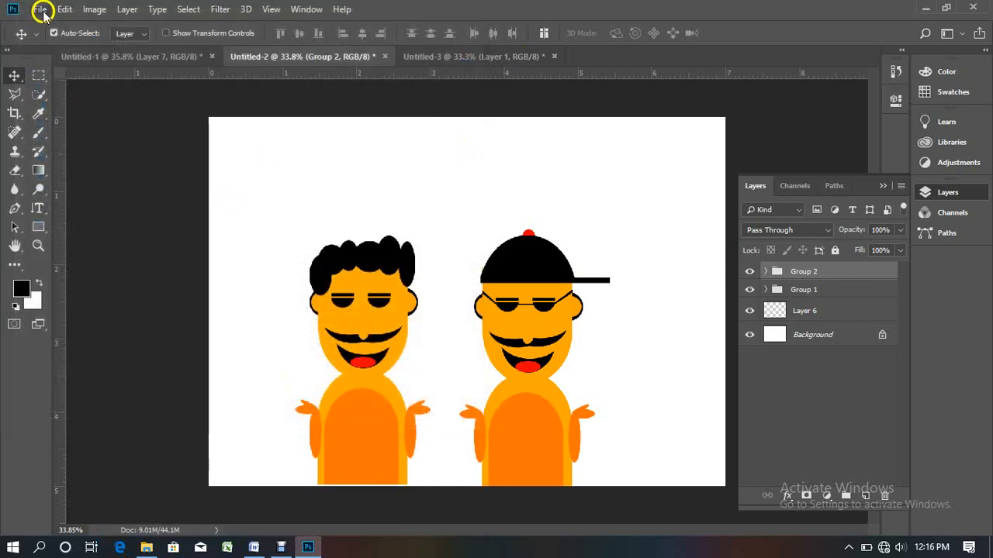
- Open the drawing in Save for Web (Legacy) and show the whole canvas in the preview at 25%
{"action": "left_click", "coordinate": [39, 9]}
{"action": "mouse_move", "coordinate": [122, 208]}
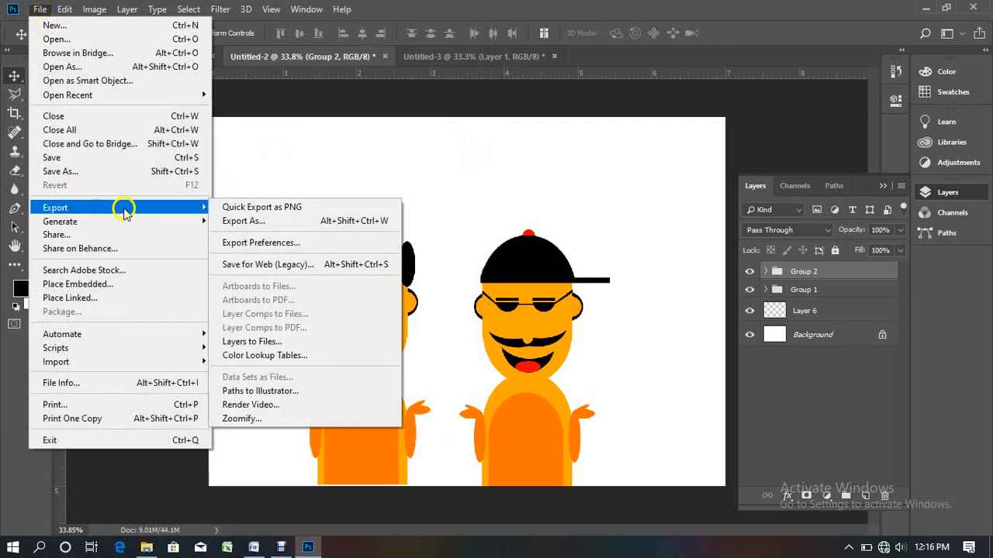
{"action": "left_click", "coordinate": [311, 265]}
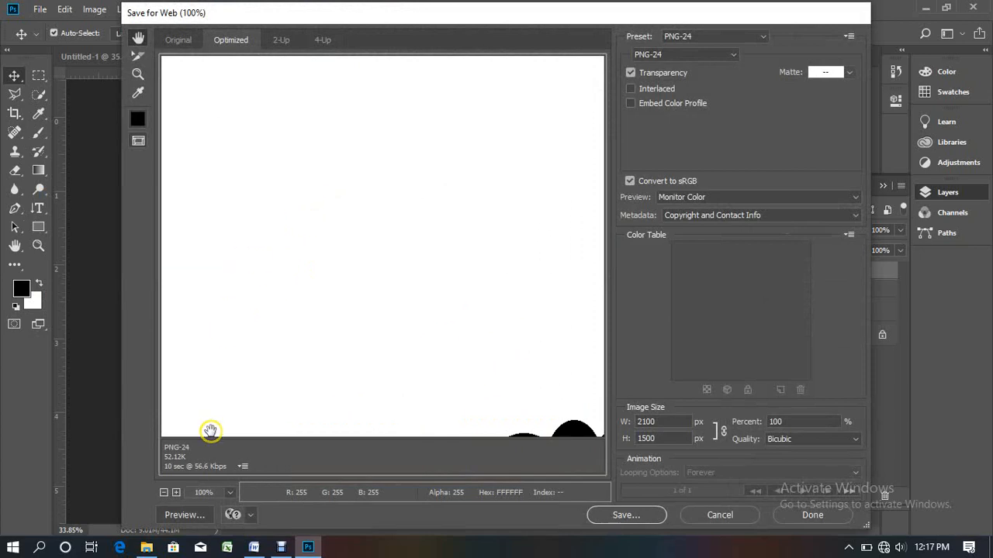
{"action": "scroll", "coordinate": [399, 332], "scroll_direction": "down", "scroll_amount": 5}
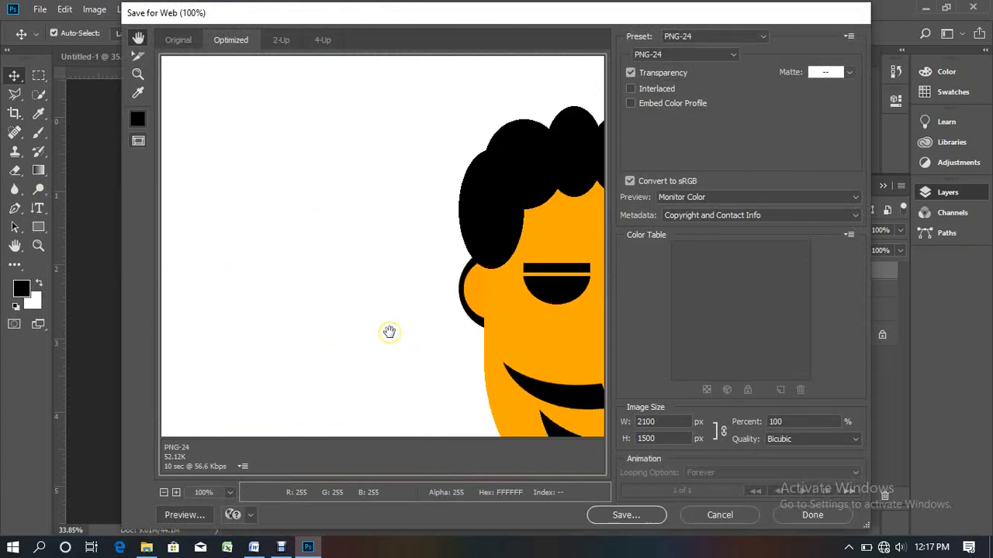
{"action": "left_click", "coordinate": [231, 492]}
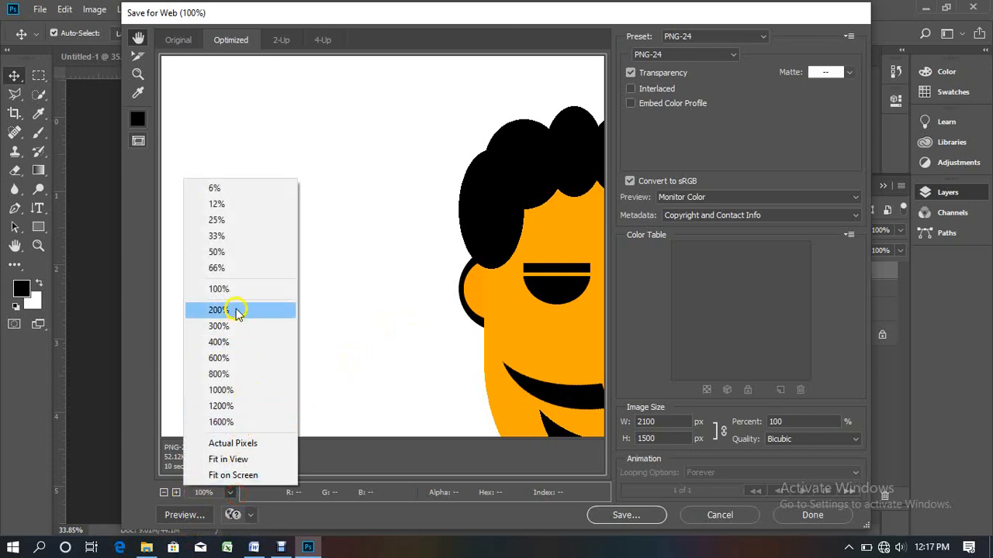
{"action": "left_click", "coordinate": [238, 253]}
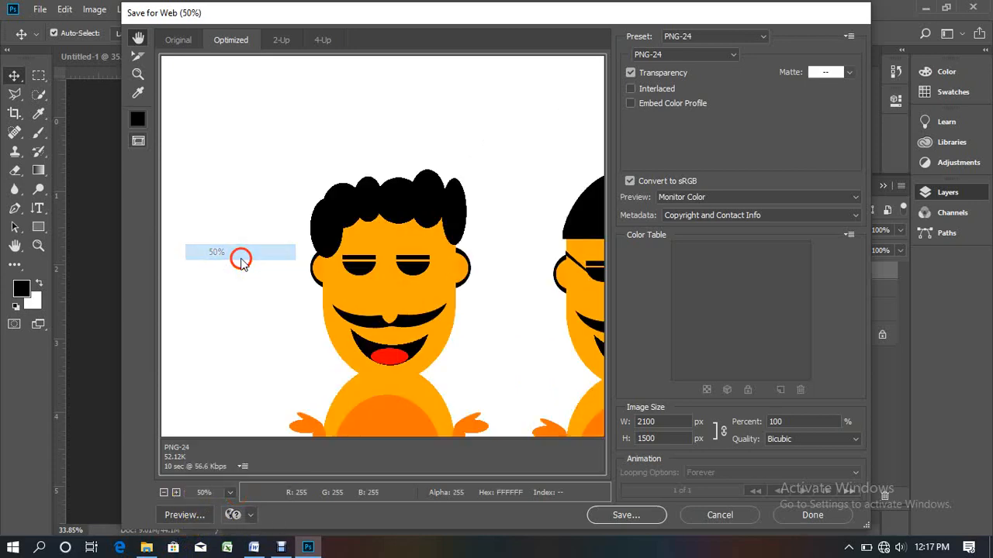
{"action": "left_click", "coordinate": [164, 493]}
{"action": "left_click", "coordinate": [164, 492]}
{"action": "left_click", "coordinate": [163, 492]}
{"action": "left_click", "coordinate": [164, 492]}
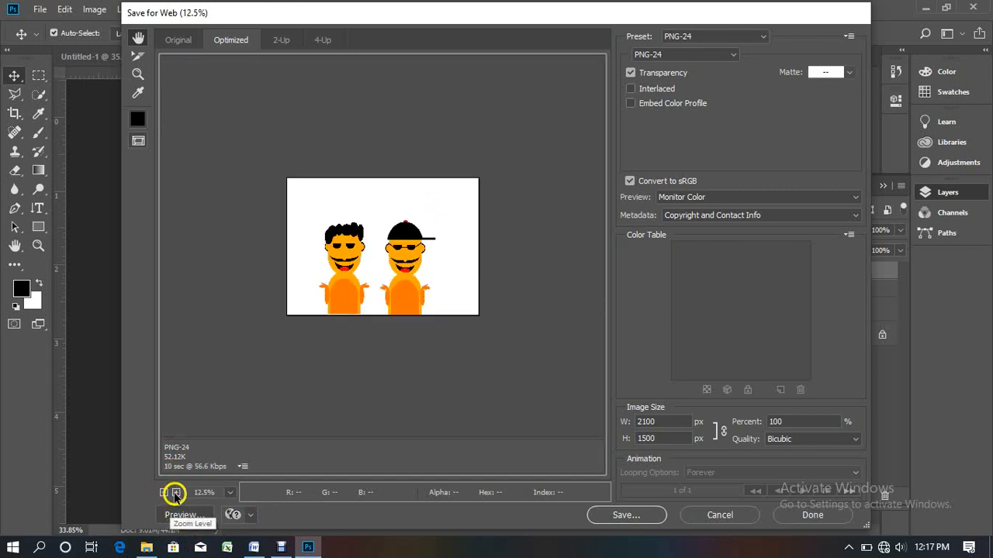
{"action": "left_click", "coordinate": [176, 493]}
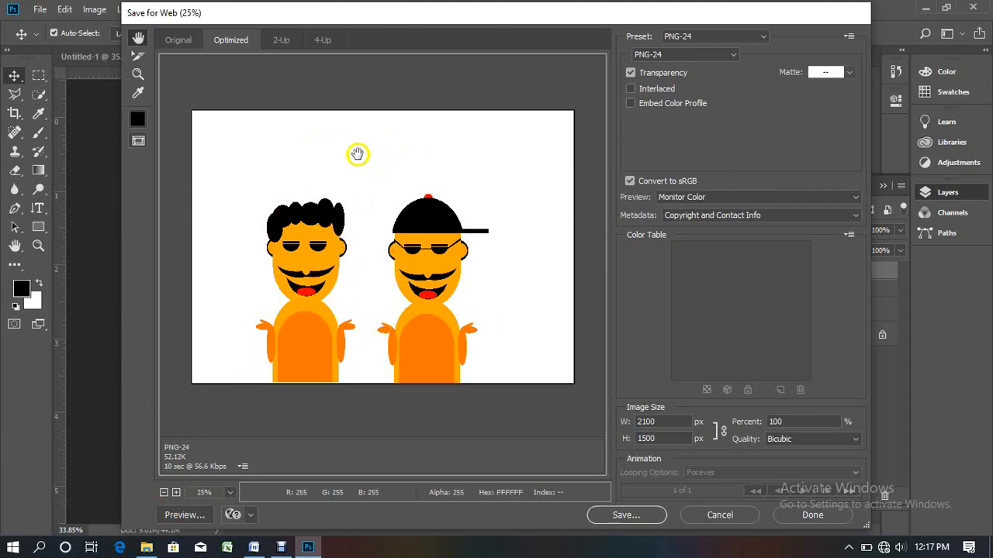
- Export the drawing in JPEG format to the Desktop under the file name Untitled-2
{"action": "left_click", "coordinate": [690, 56]}
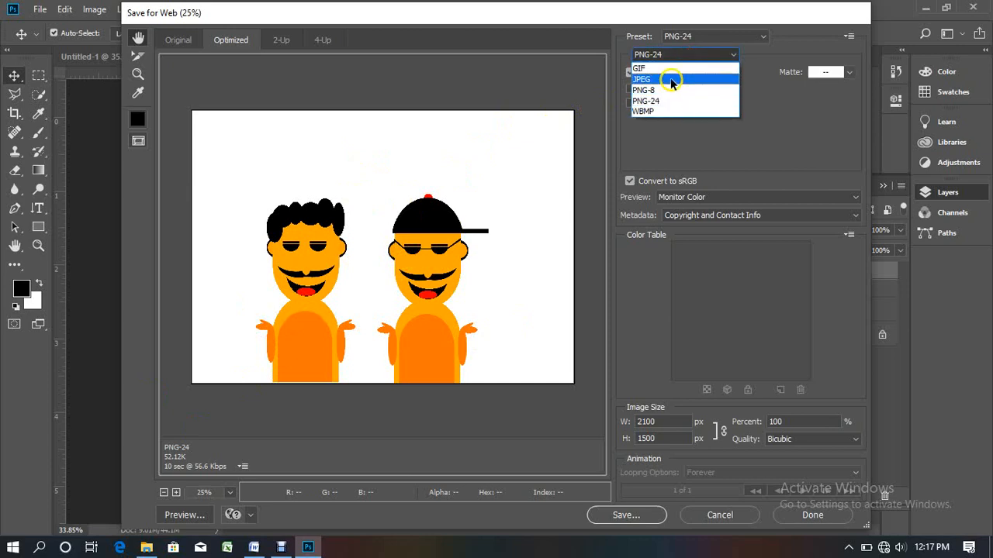
{"action": "left_click", "coordinate": [667, 79]}
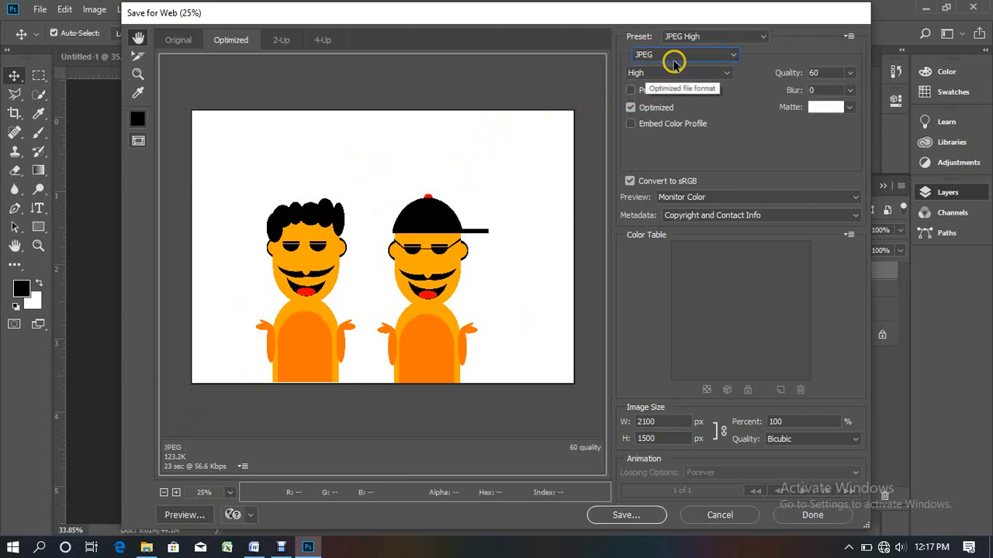
{"action": "left_click", "coordinate": [727, 60]}
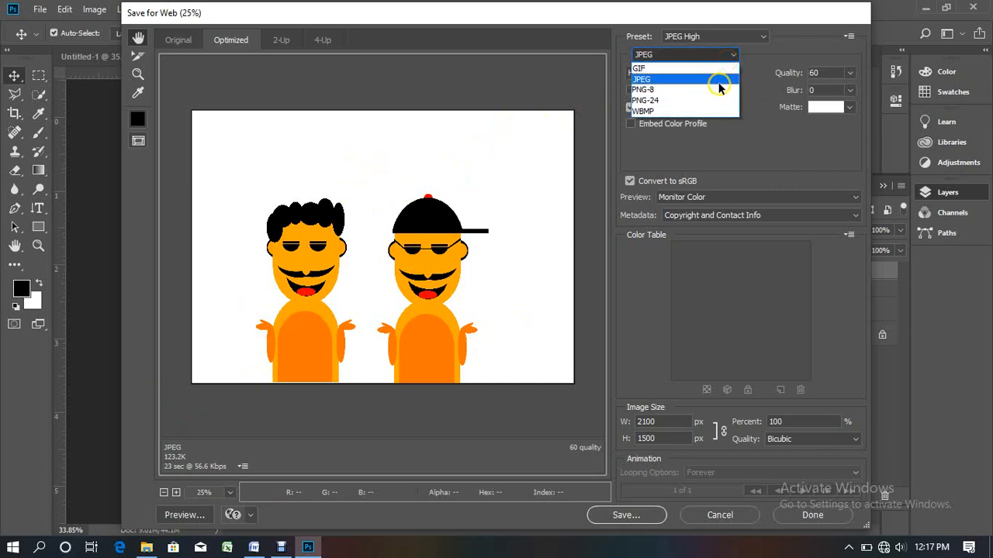
{"action": "left_click", "coordinate": [720, 79]}
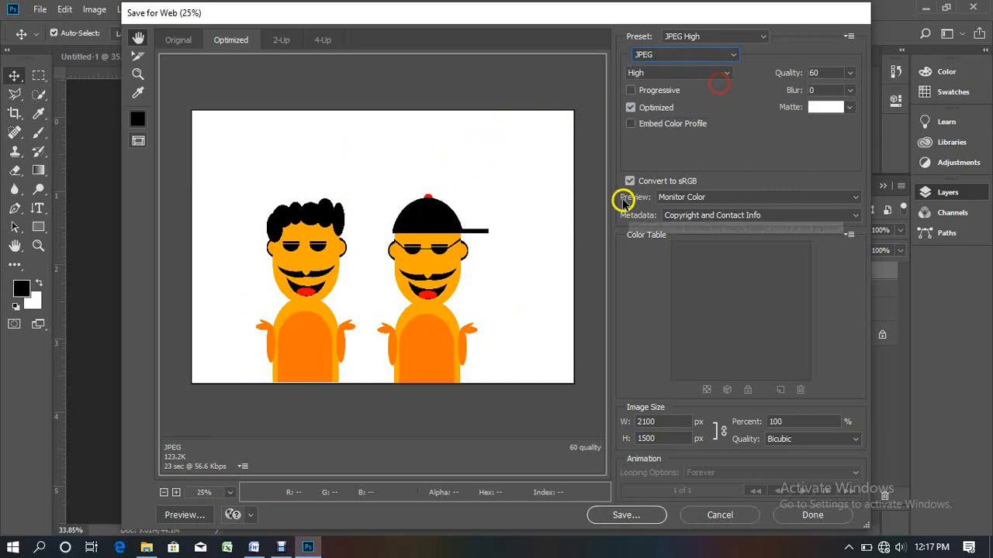
{"action": "left_click", "coordinate": [625, 518]}
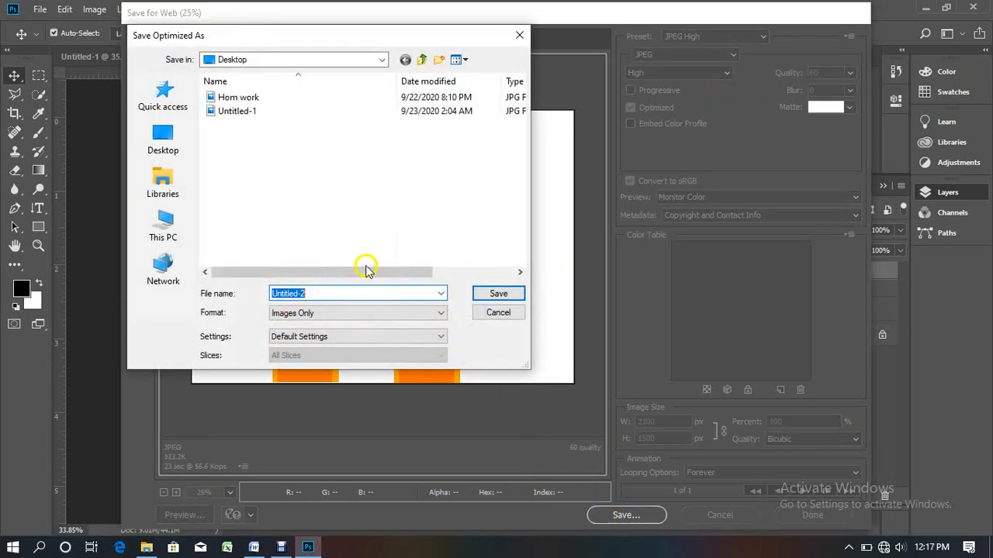
{"action": "left_click", "coordinate": [160, 136]}
{"action": "left_click", "coordinate": [393, 295]}
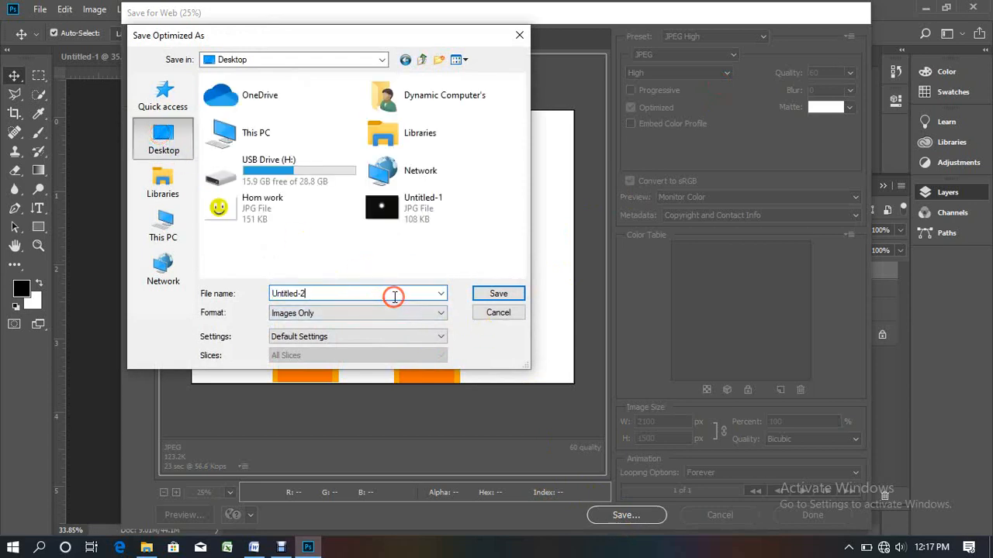
{"action": "left_click", "coordinate": [499, 293]}
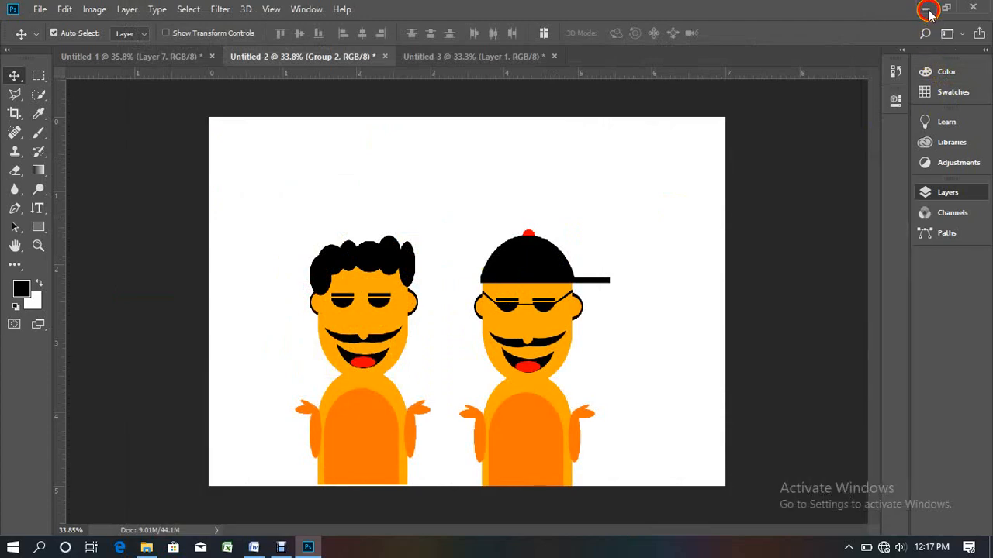
- View the exported Untitled-2 image from the Windows desktop, close it, and return to Photoshop
{"action": "left_click", "coordinate": [927, 9]}
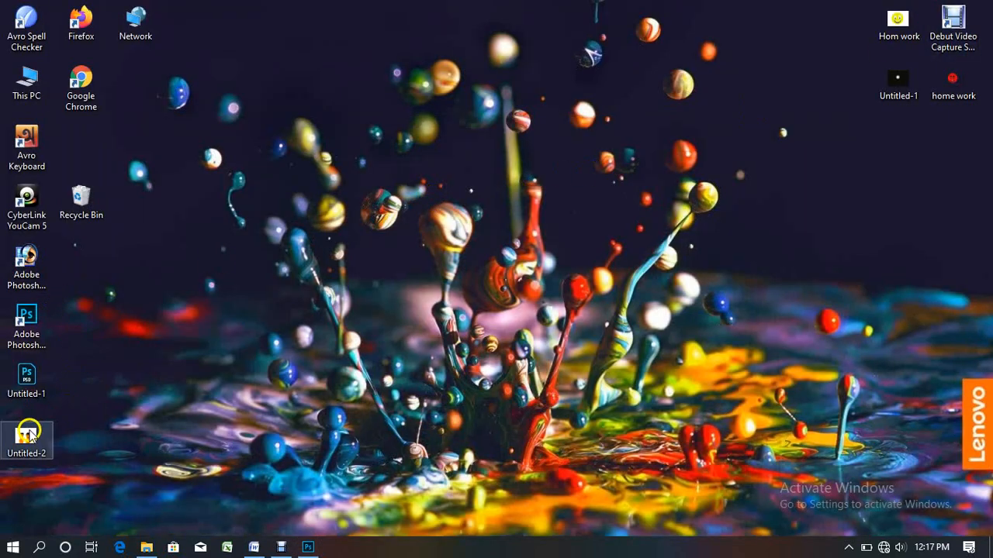
{"action": "left_click", "coordinate": [28, 436]}
{"action": "left_click", "coordinate": [28, 436]}
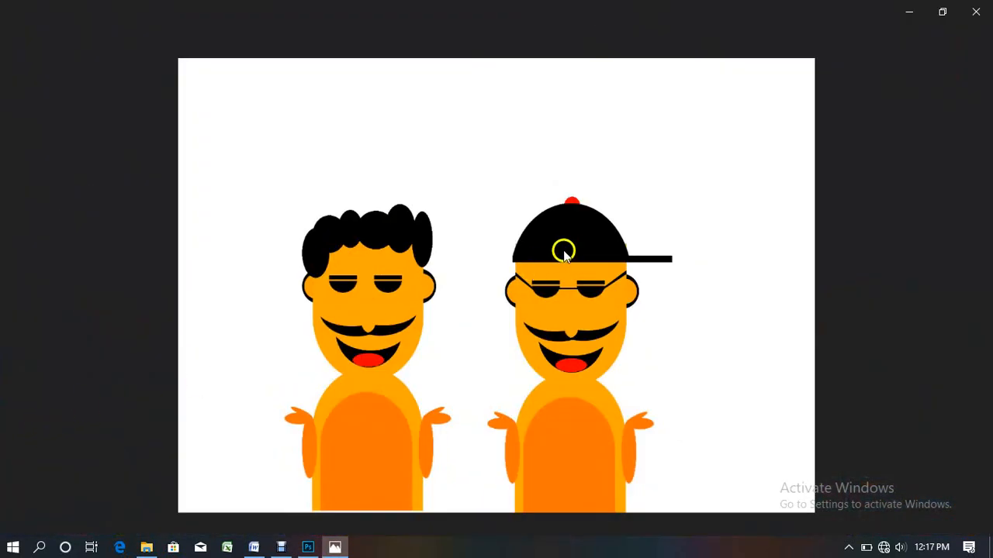
{"action": "left_click", "coordinate": [976, 12]}
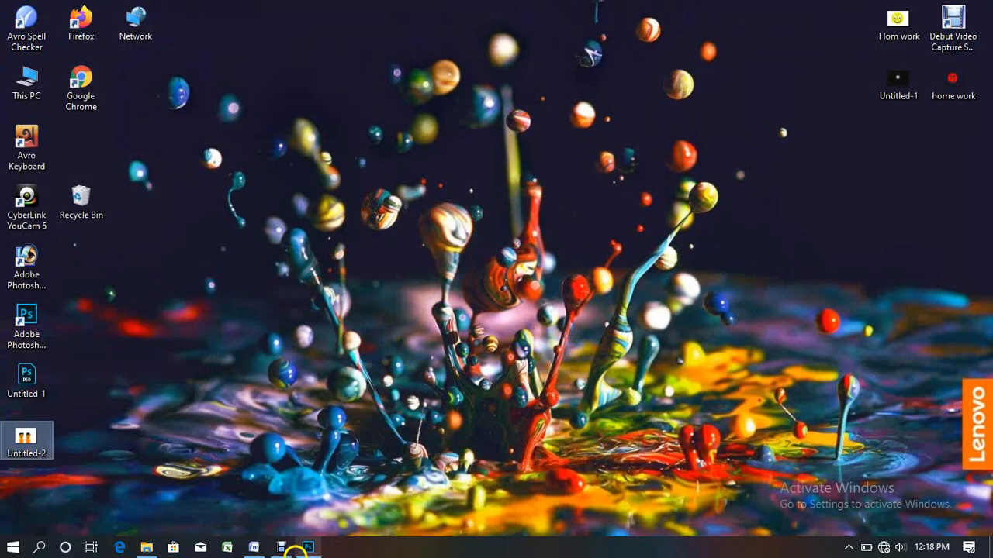
{"action": "left_click", "coordinate": [306, 548]}
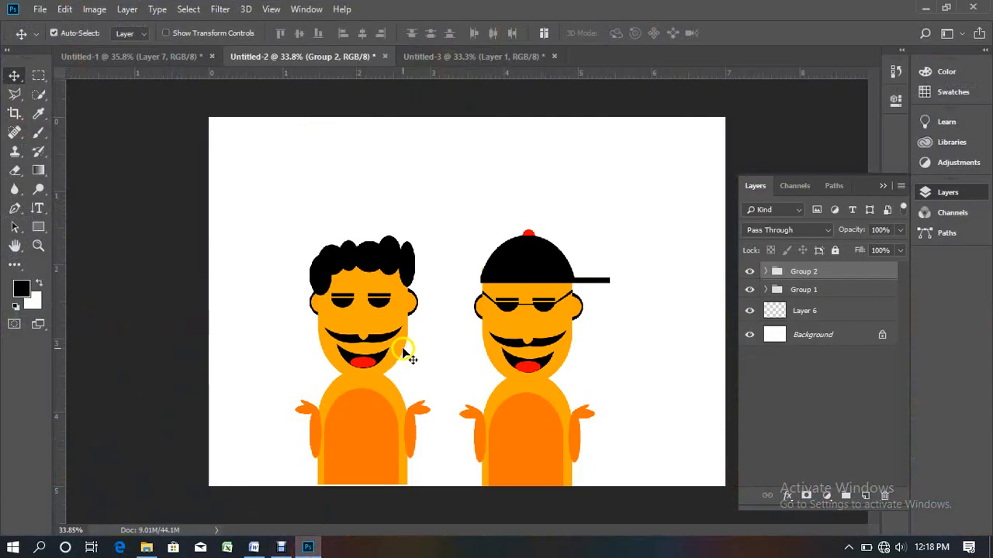
- Deselect the layer group and magnify the two characters' faces to 66.7% with the Zoom tool
{"action": "left_click", "coordinate": [428, 350]}
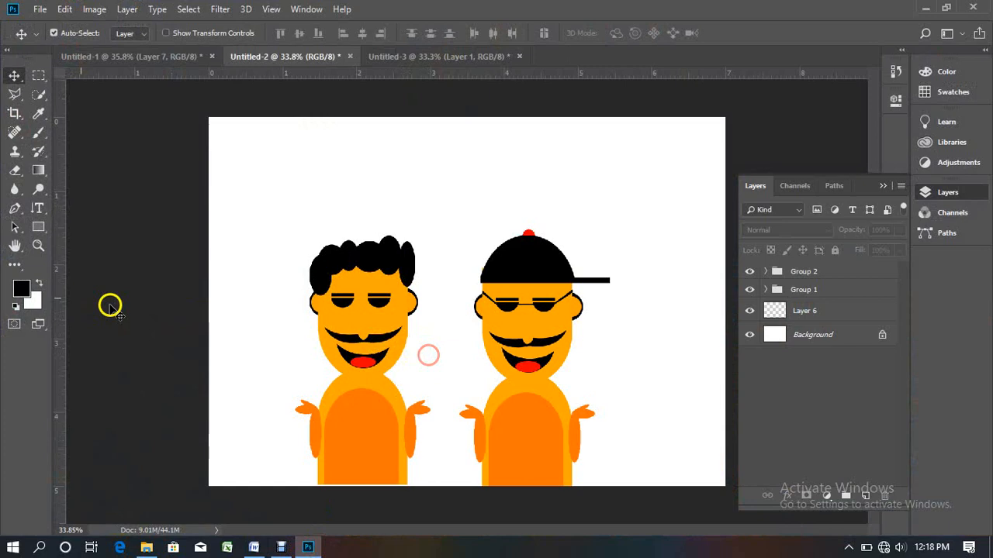
{"action": "left_click", "coordinate": [37, 248]}
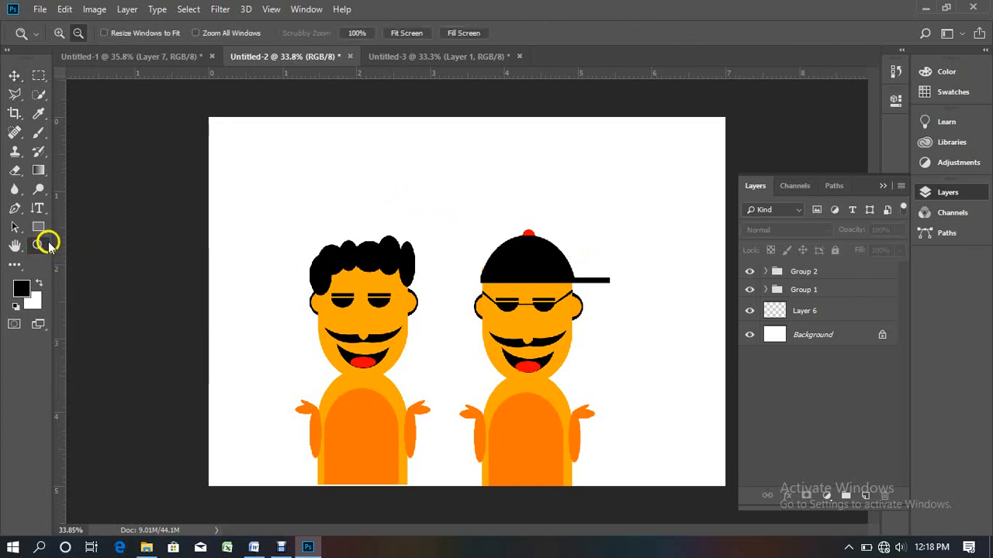
{"action": "left_click", "coordinate": [59, 34]}
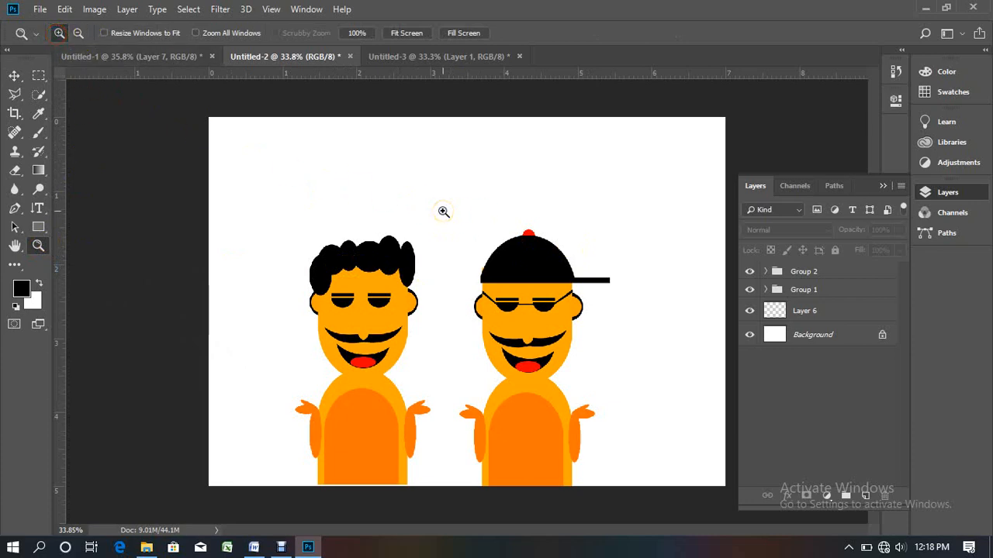
{"action": "left_click", "coordinate": [61, 36]}
{"action": "left_click", "coordinate": [438, 221]}
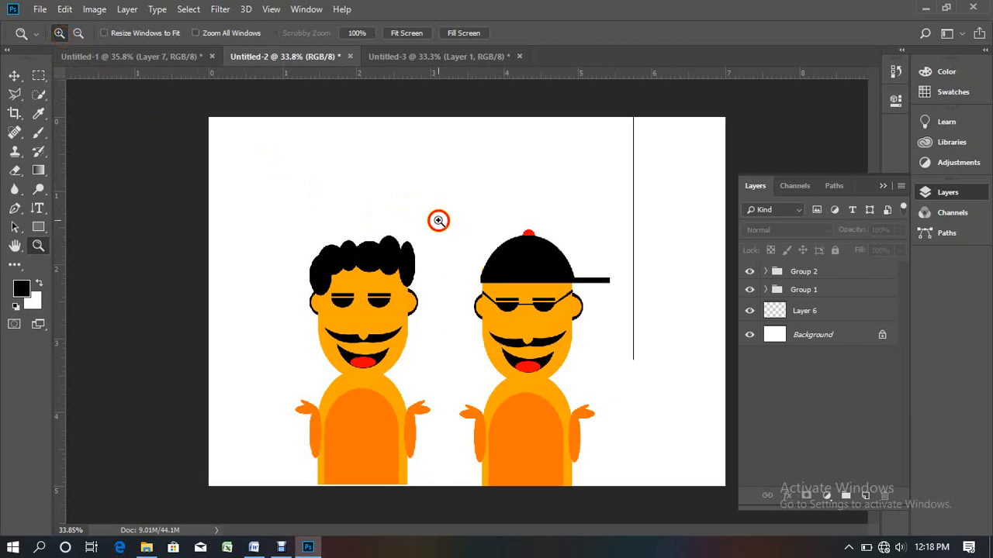
{"action": "left_click", "coordinate": [438, 221]}
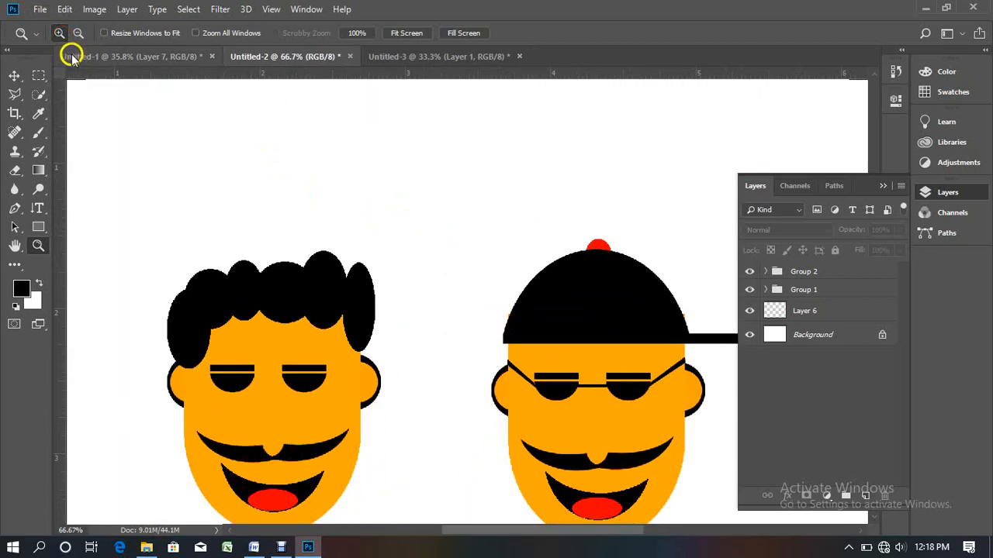
- Zoom out with the Zoom tool until the whole canvas shows at 25%
{"action": "left_click", "coordinate": [79, 35]}
{"action": "left_click", "coordinate": [396, 188]}
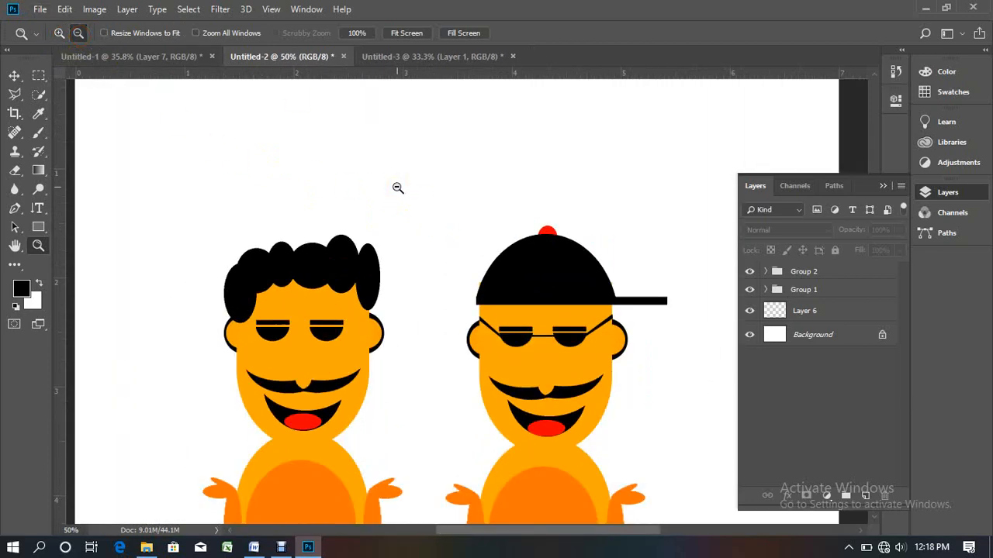
{"action": "left_click", "coordinate": [396, 188]}
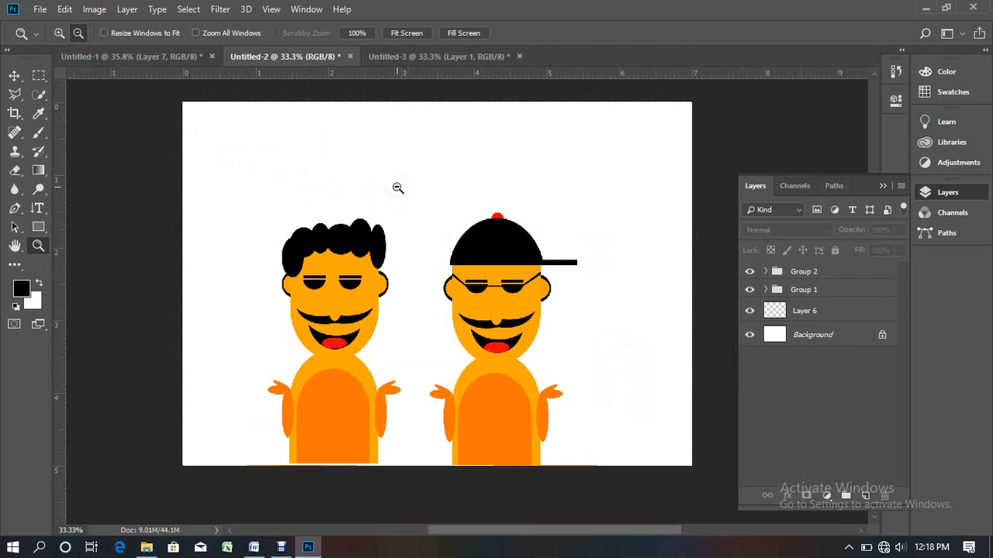
{"action": "left_click", "coordinate": [397, 188]}
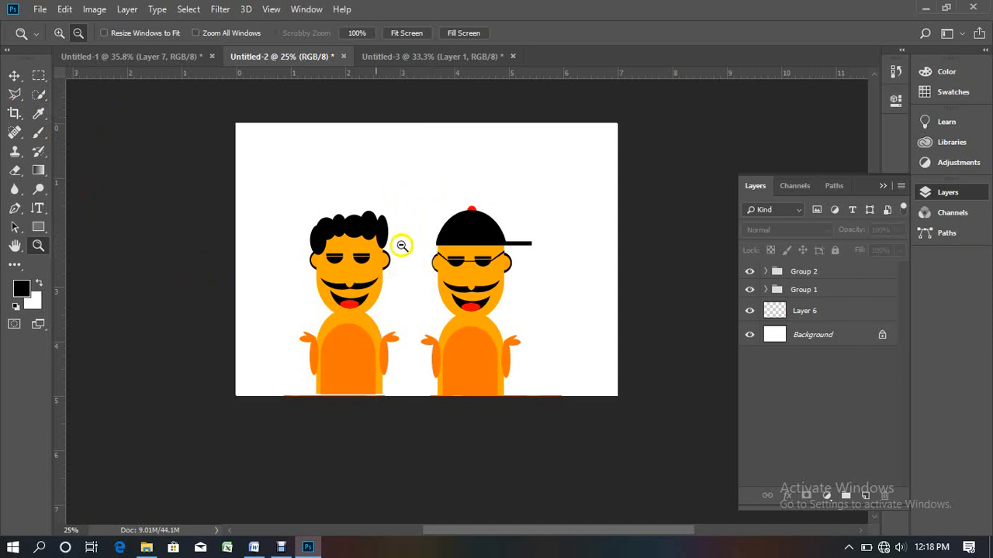
- Return to the Move tool and review the drawing at varying magnifications, finishing with the whole canvas at about 28%
{"action": "left_click", "coordinate": [16, 78]}
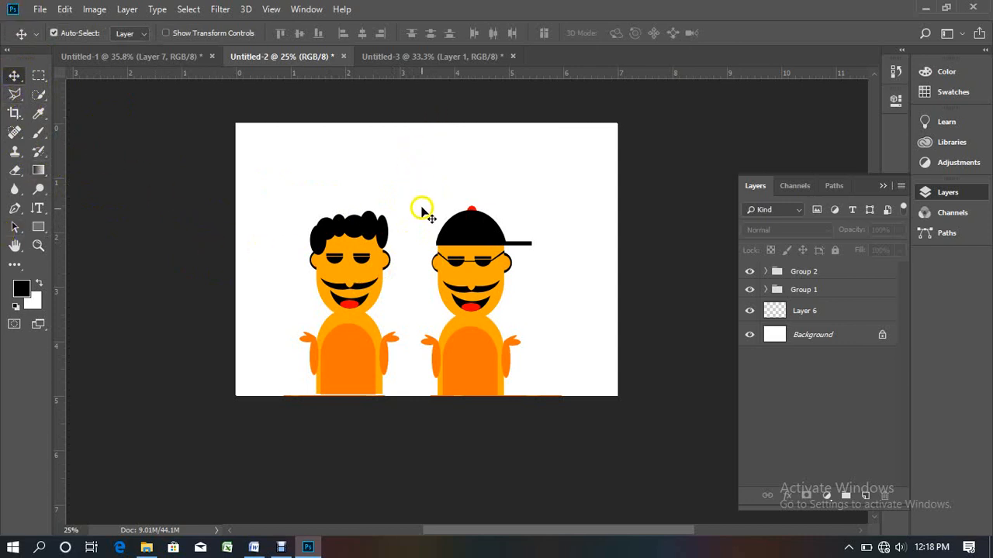
{"action": "key", "text": "alt"}
{"action": "scroll", "coordinate": [412, 224], "scroll_direction": "up", "scroll_amount": 2}
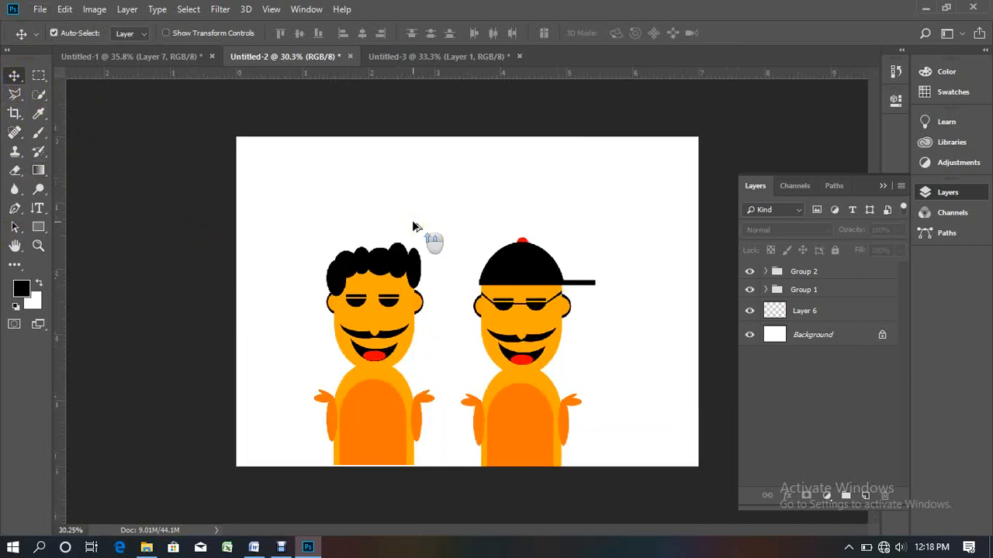
{"action": "scroll", "coordinate": [412, 226], "scroll_direction": "down", "scroll_amount": 3}
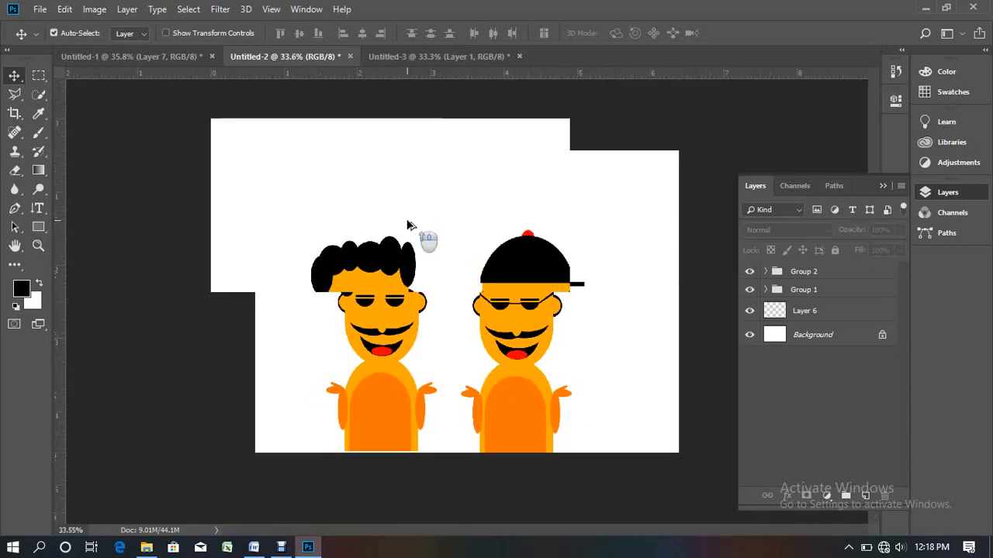
{"action": "scroll", "coordinate": [404, 212], "scroll_direction": "up", "scroll_amount": 1}
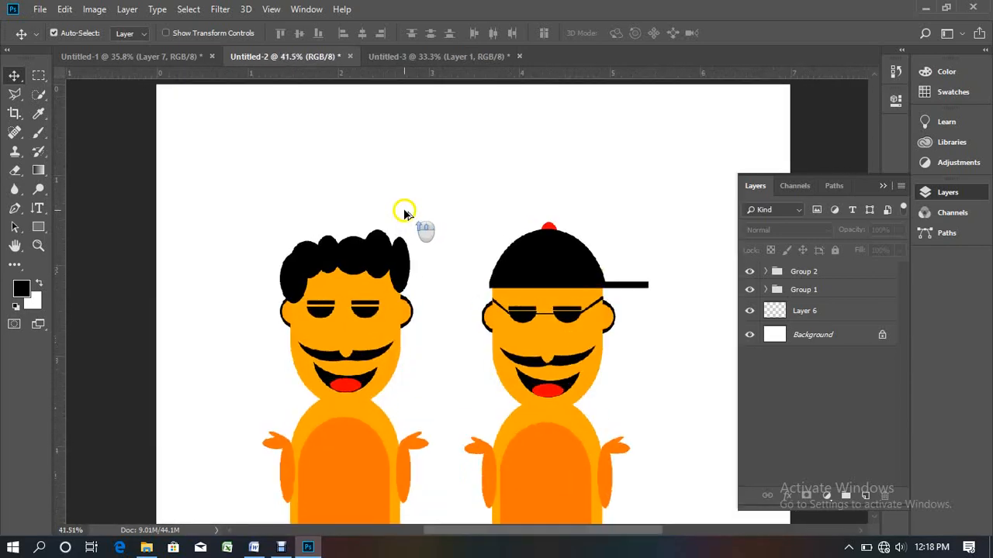
{"action": "scroll", "coordinate": [401, 208], "scroll_direction": "down", "scroll_amount": 2}
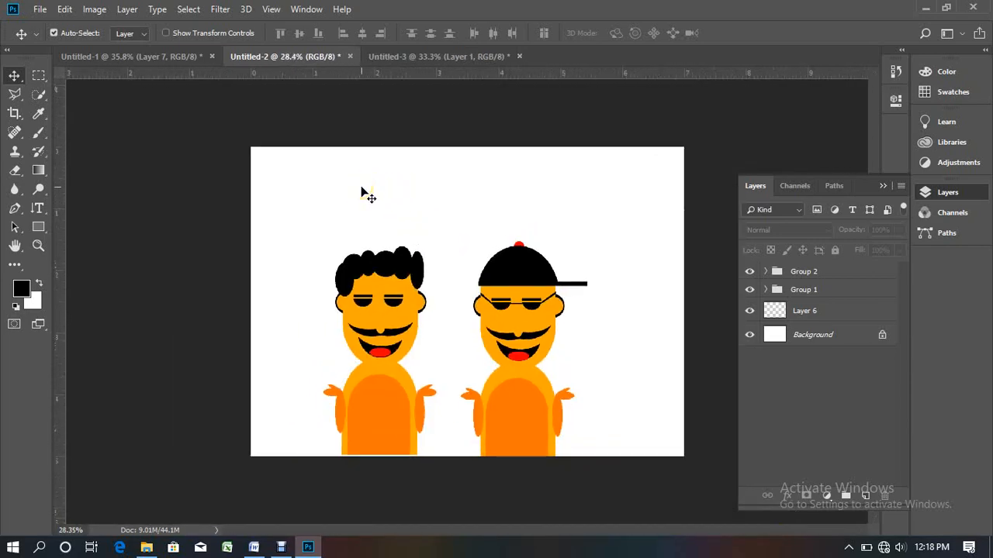
- Review the drawing in preset zoom increments, from close up at 66.7% out to 16.7%, and finish at 50%
{"action": "left_click", "coordinate": [447, 210], "text": "ctrl"}
{"action": "key", "text": "ctrl+plus"}
{"action": "key", "text": "ctrl+minus"}
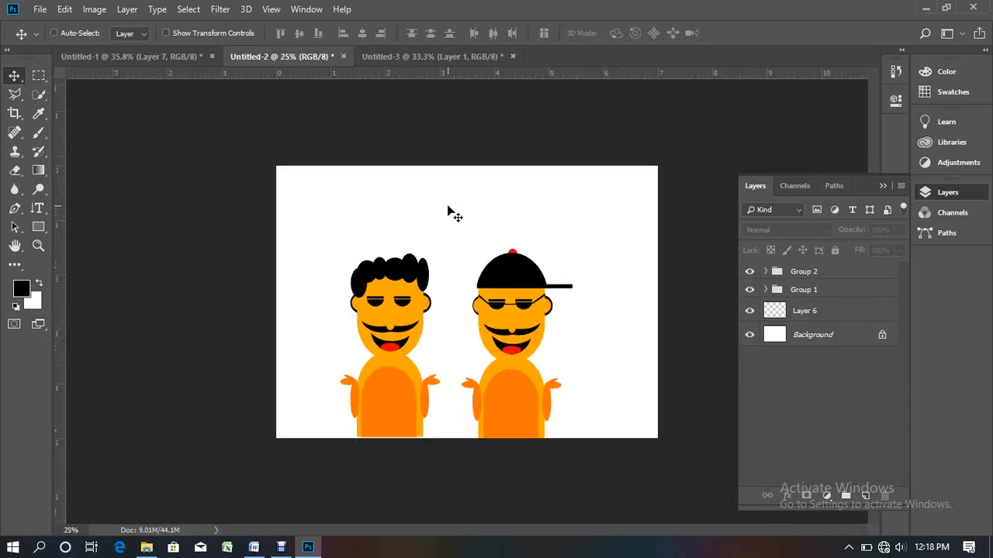
{"action": "key", "text": "ctrl+plus"}
{"action": "key", "text": "ctrl+plus"}
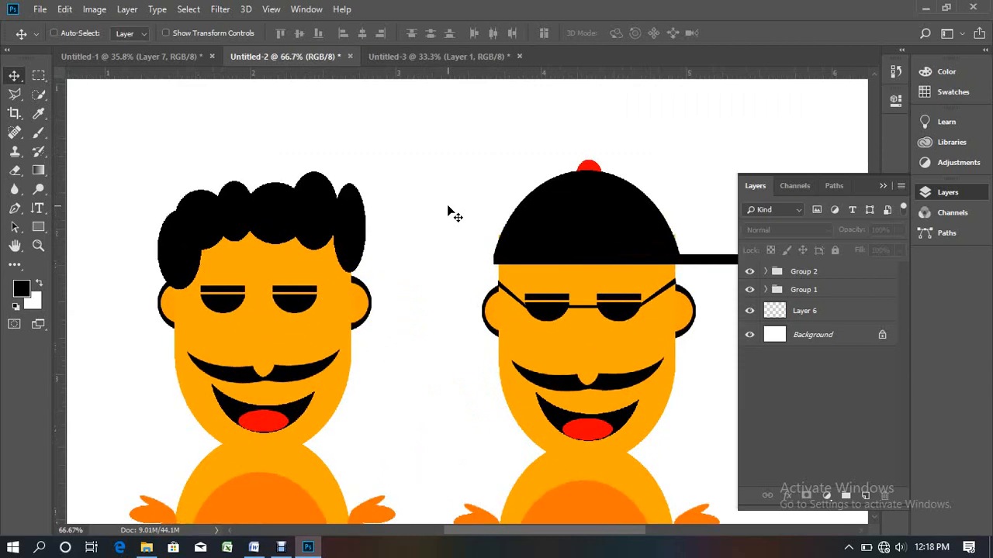
{"action": "key", "text": "ctrl+minus"}
{"action": "key", "text": "ctrl+minus"}
{"action": "key", "text": "ctrl+minus"}
{"action": "key", "text": "ctrl+minus"}
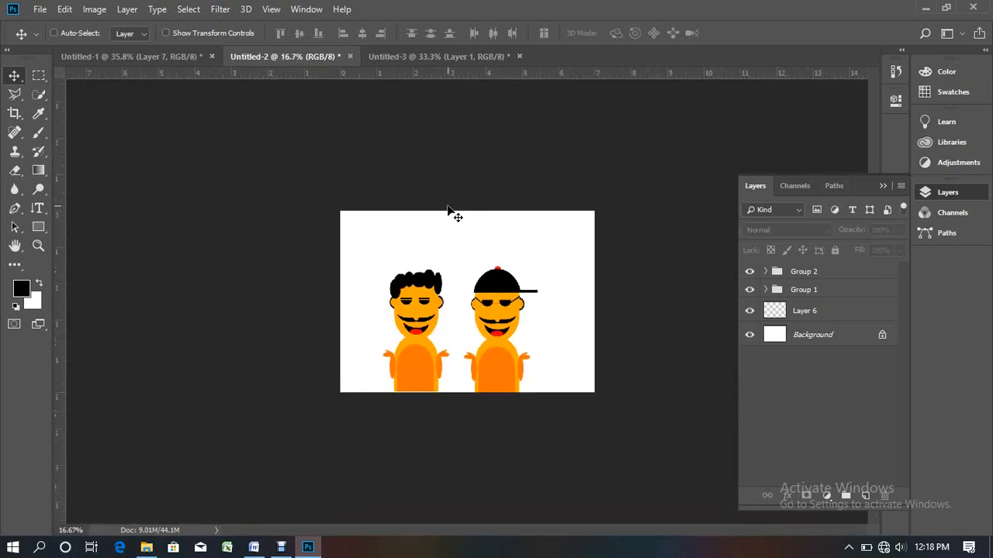
{"action": "key", "text": "ctrl+plus"}
{"action": "key", "text": "ctrl+plus"}
{"action": "key", "text": "ctrl+plus"}
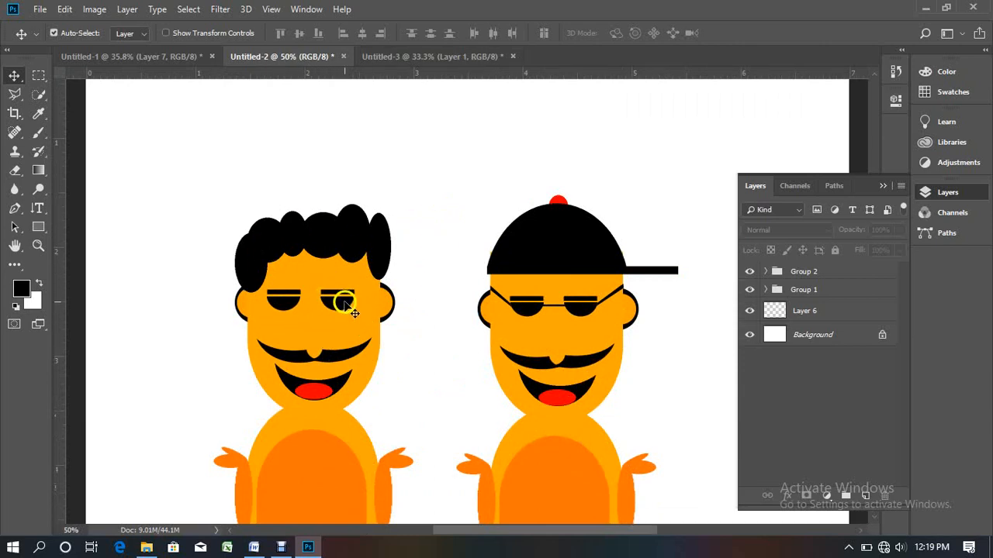
{"action": "left_click", "coordinate": [280, 546]}
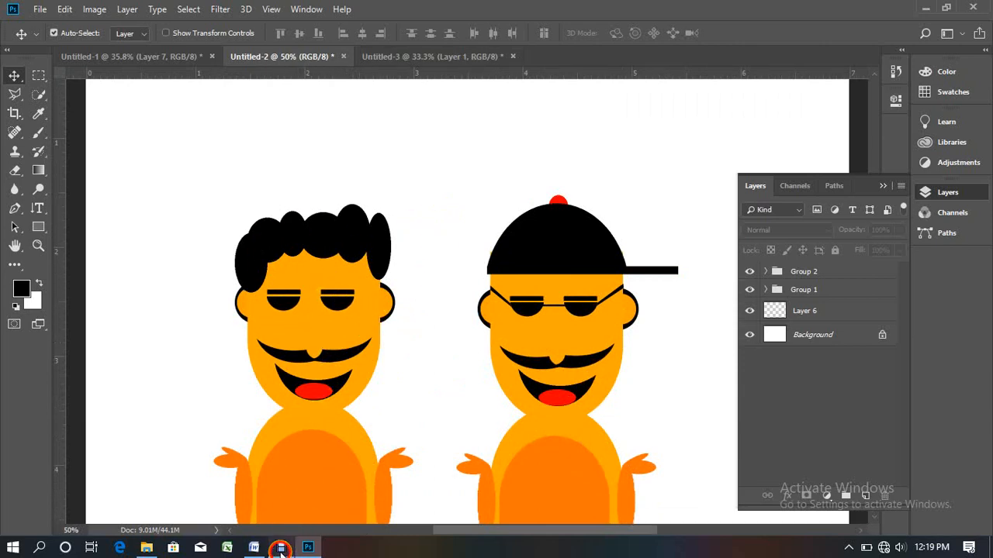